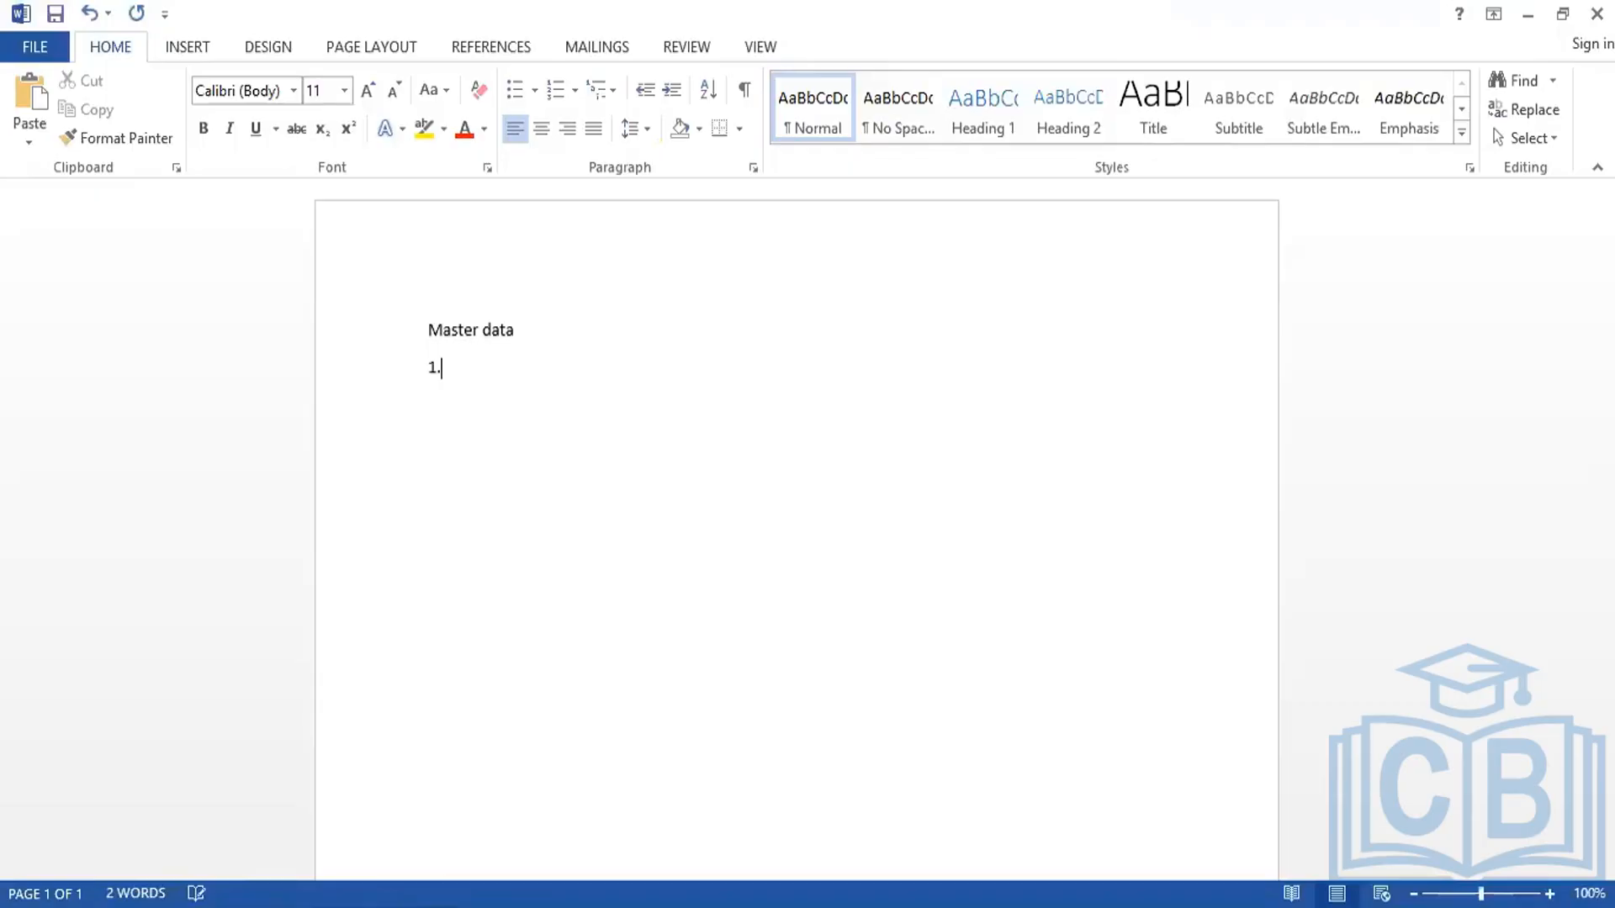
Step: Enter "Material master" as item 1 under Master data, followed by "2.Vendor master" and "3.Info record" on separate lines
{"action": "type", "text": "Material master"}
{"action": "key", "text": "Return"}
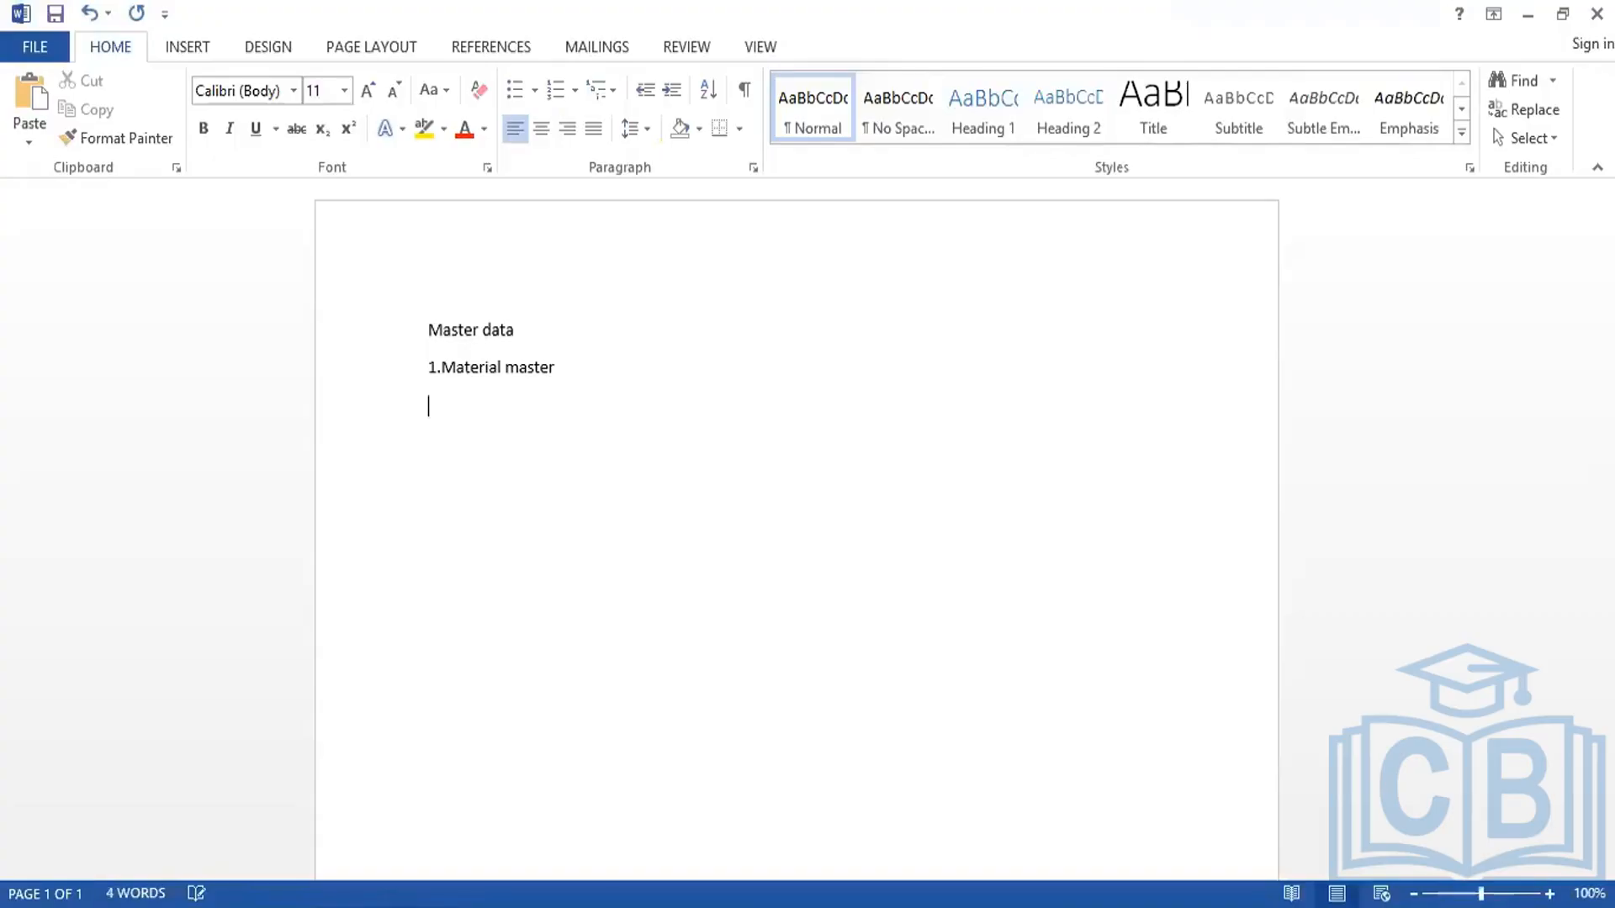
{"action": "type", "text": "2.Vendor master"}
{"action": "key", "text": "Return"}
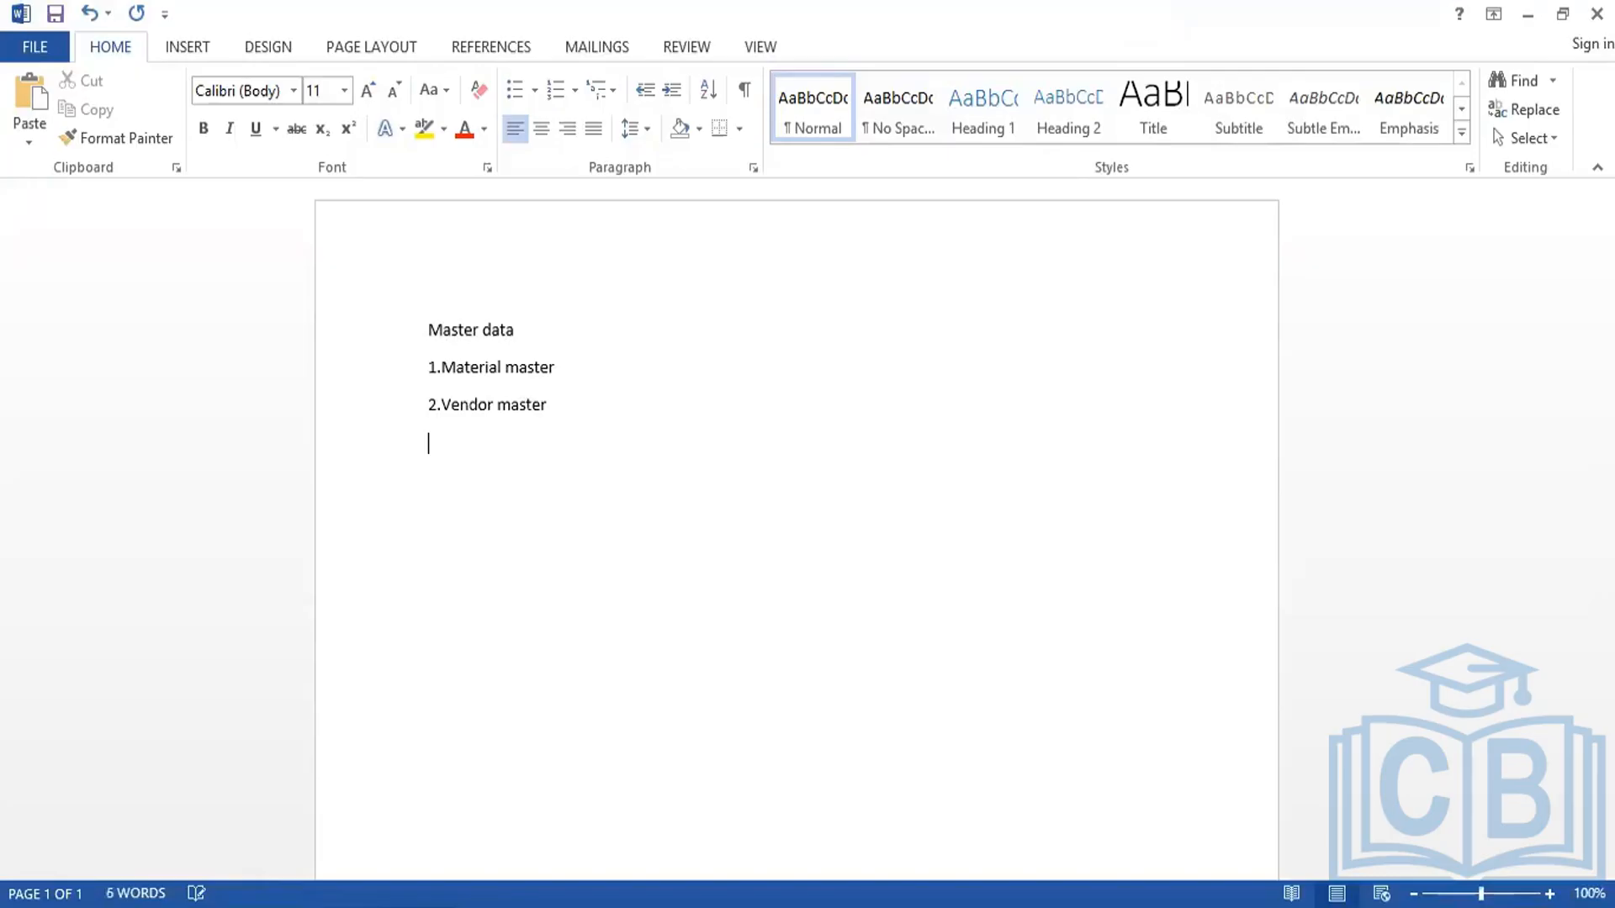
{"action": "type", "text": "3.Info record"}
{"action": "key", "text": "Return"}
Step: Add "4.Source list" and "5.Quota Arrangement" as the last two items of the Master data list
{"action": "type", "text": "4.Sour"}
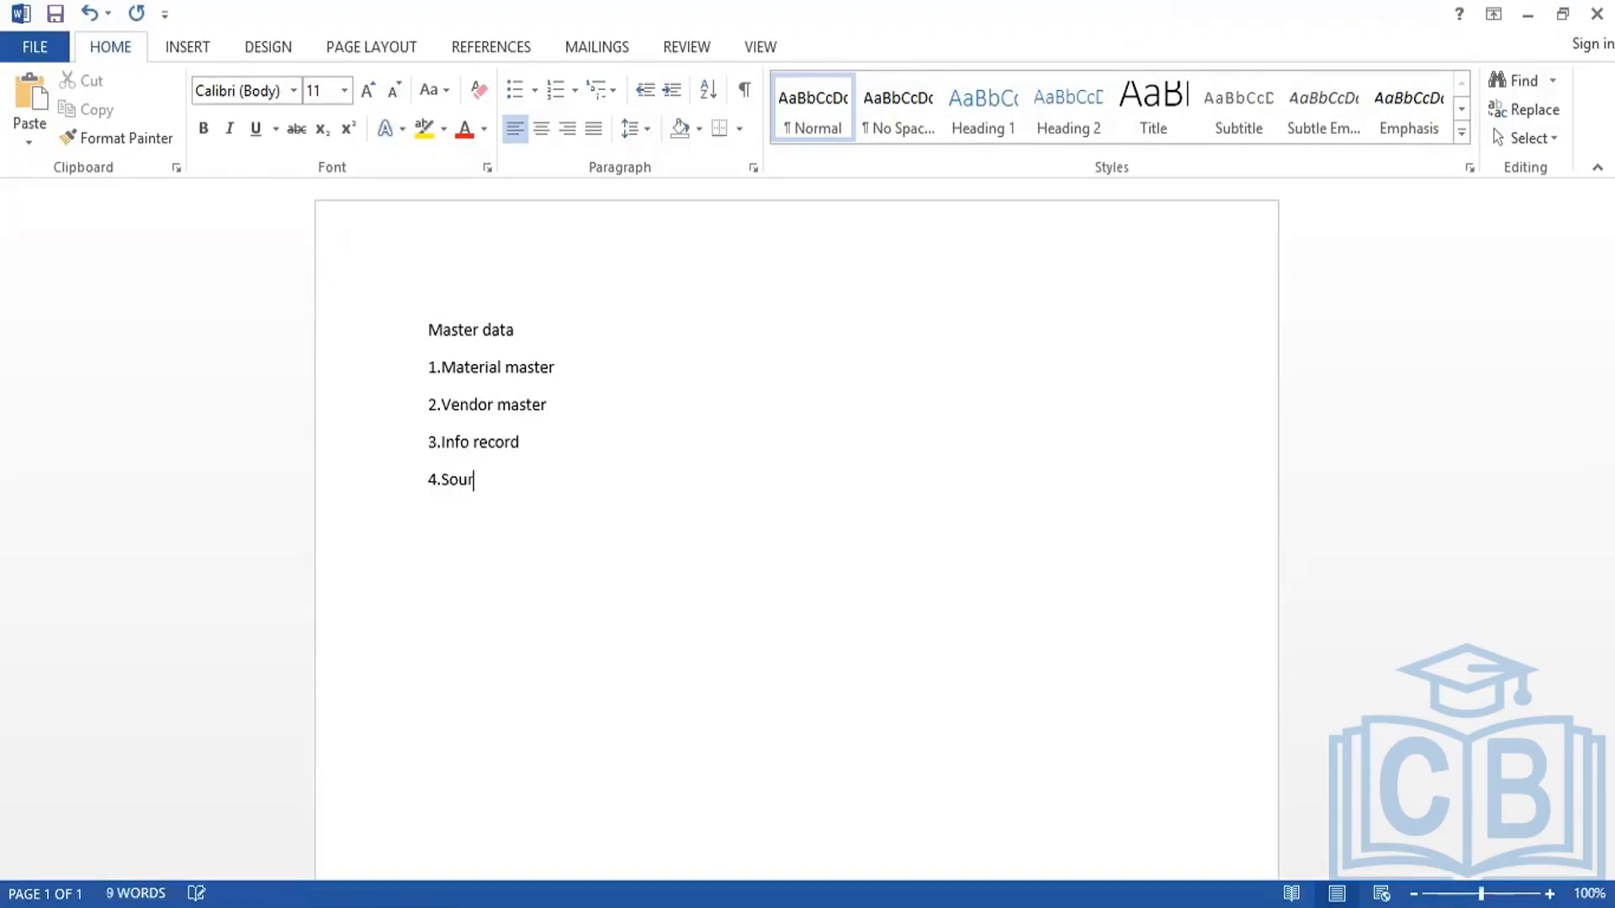
{"action": "type", "text": "ce list"}
{"action": "key", "text": "Return"}
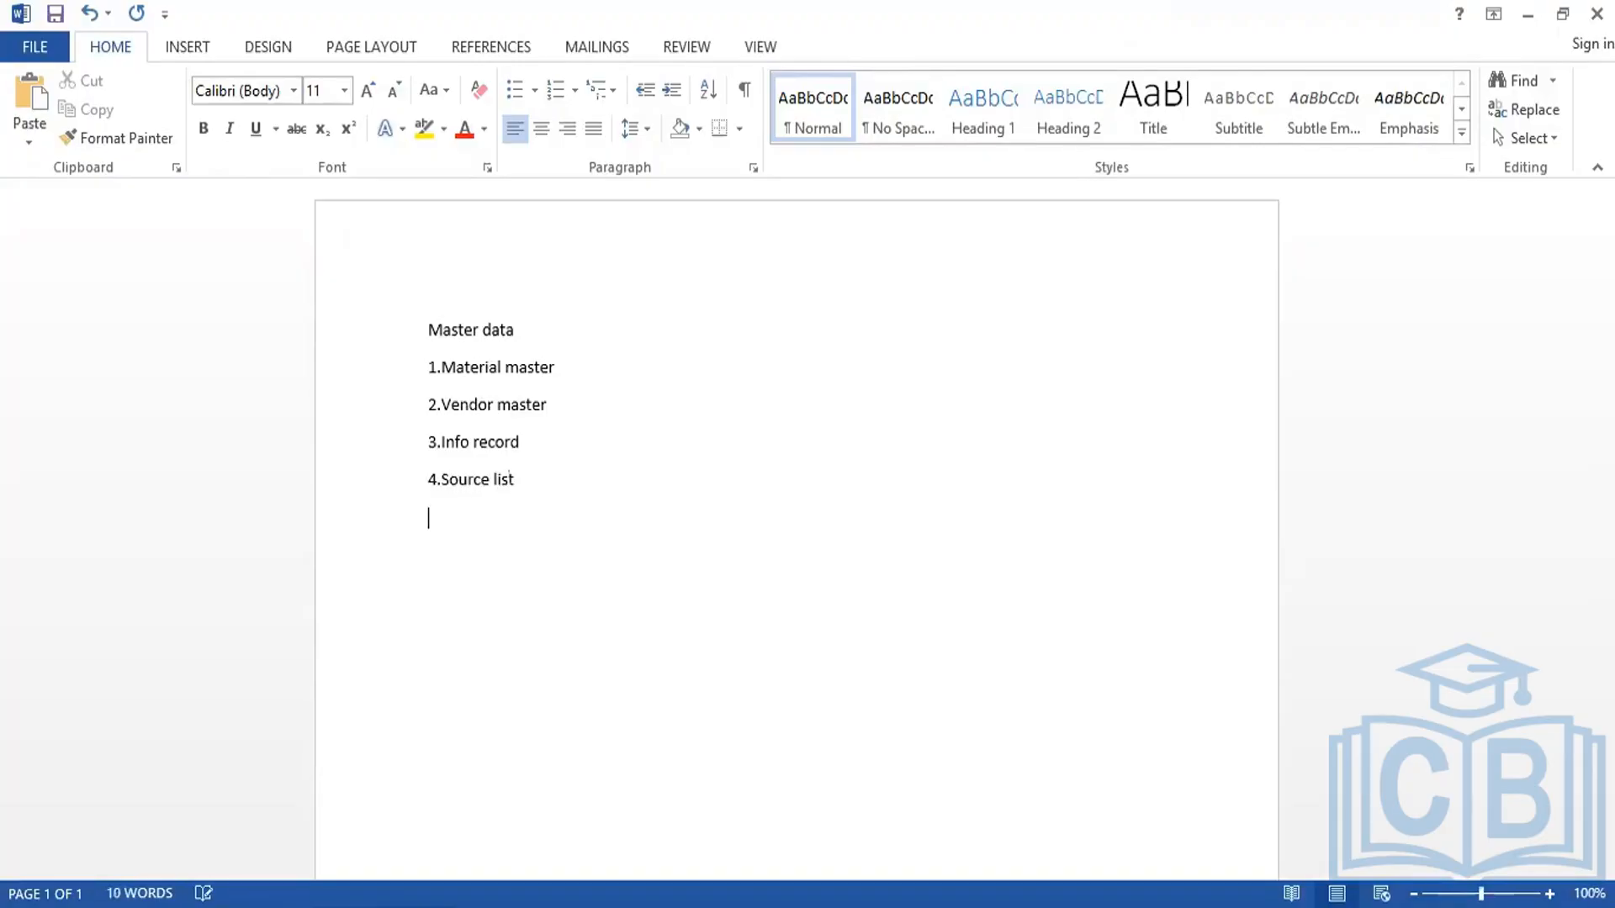
{"action": "type", "text": "5.Quota M"}
{"action": "key", "text": "BackSpace"}
{"action": "type", "text": "Arrangement"}
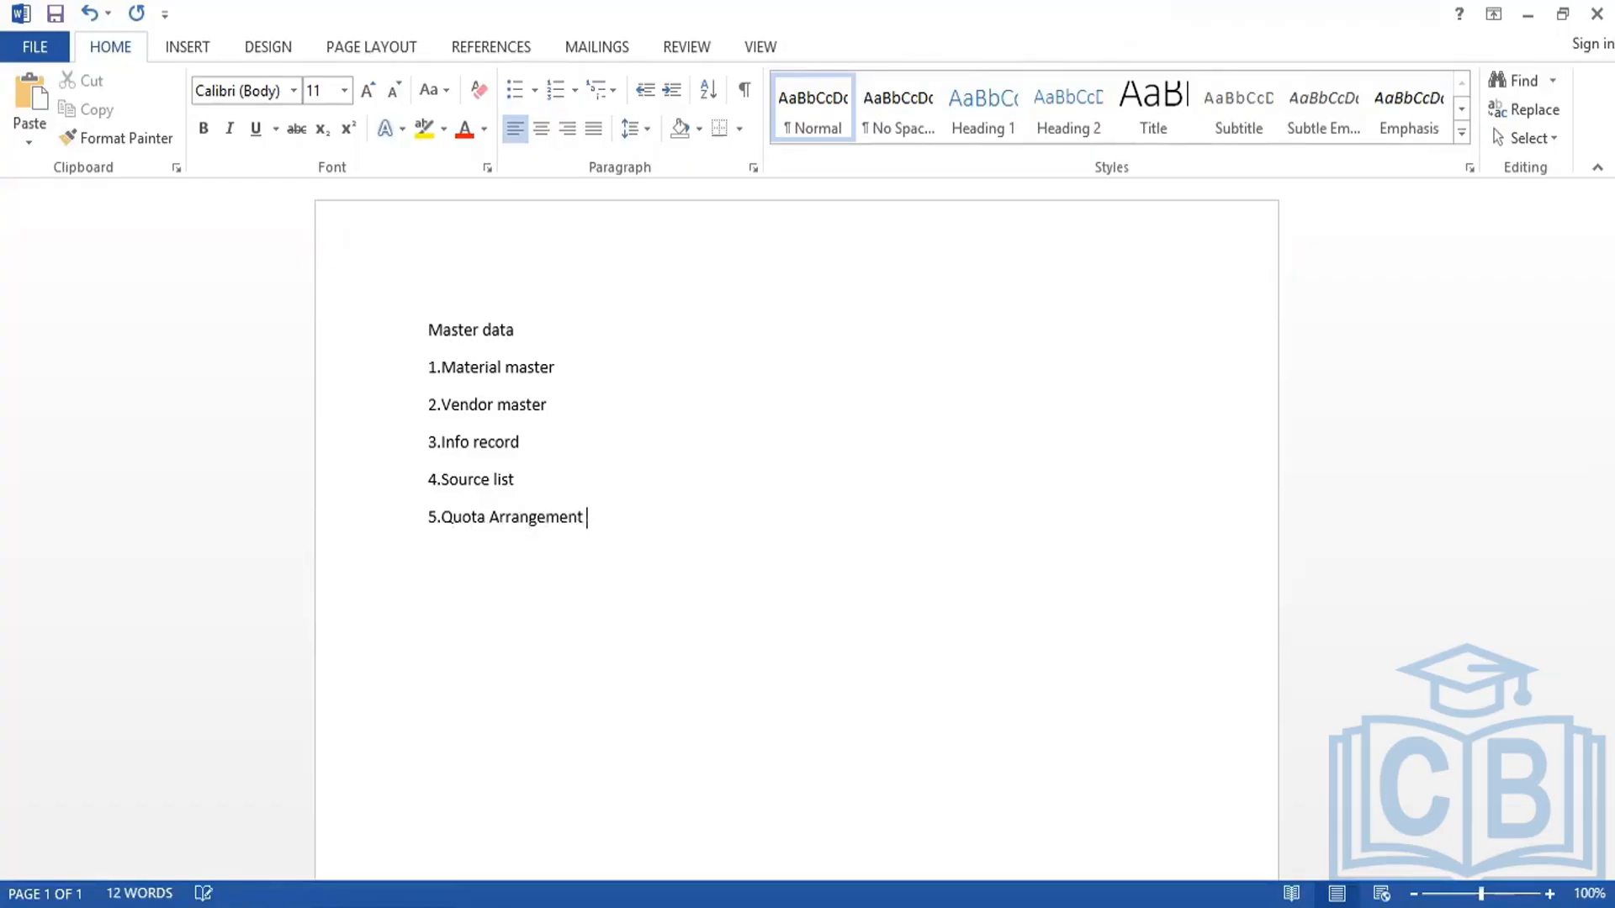
Step: Below the list, add the heading "Material Master :" and the line "Material type –ROH,HALB,FERT,PACK etc"
{"action": "key", "text": "Return"}
{"action": "type", "text": "Material Master :"}
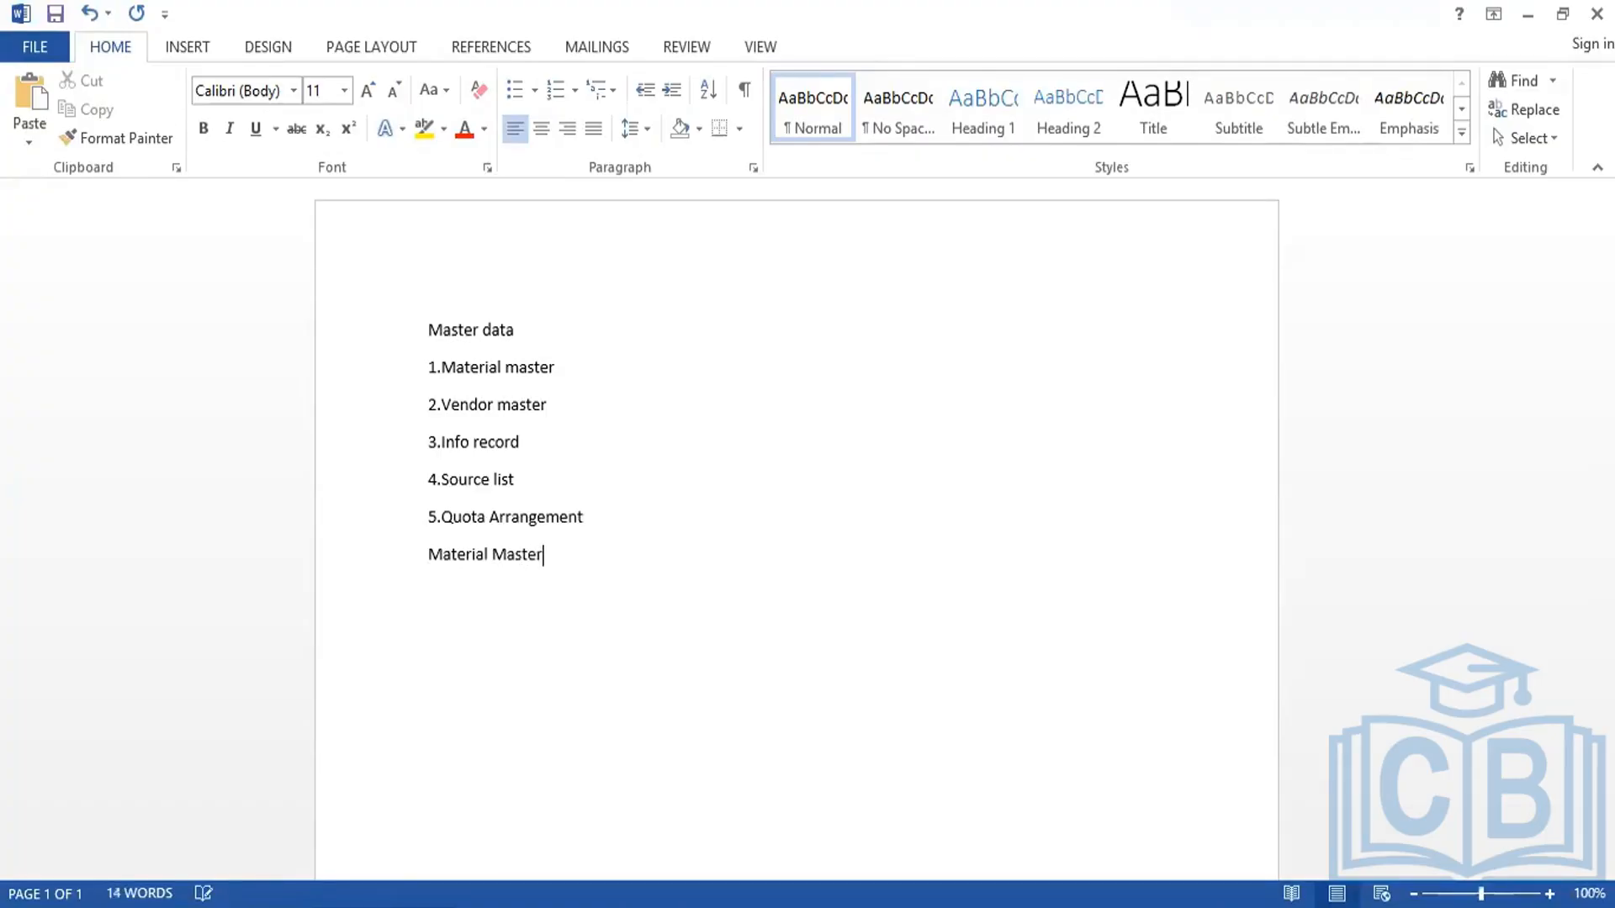
{"action": "key", "text": "Return"}
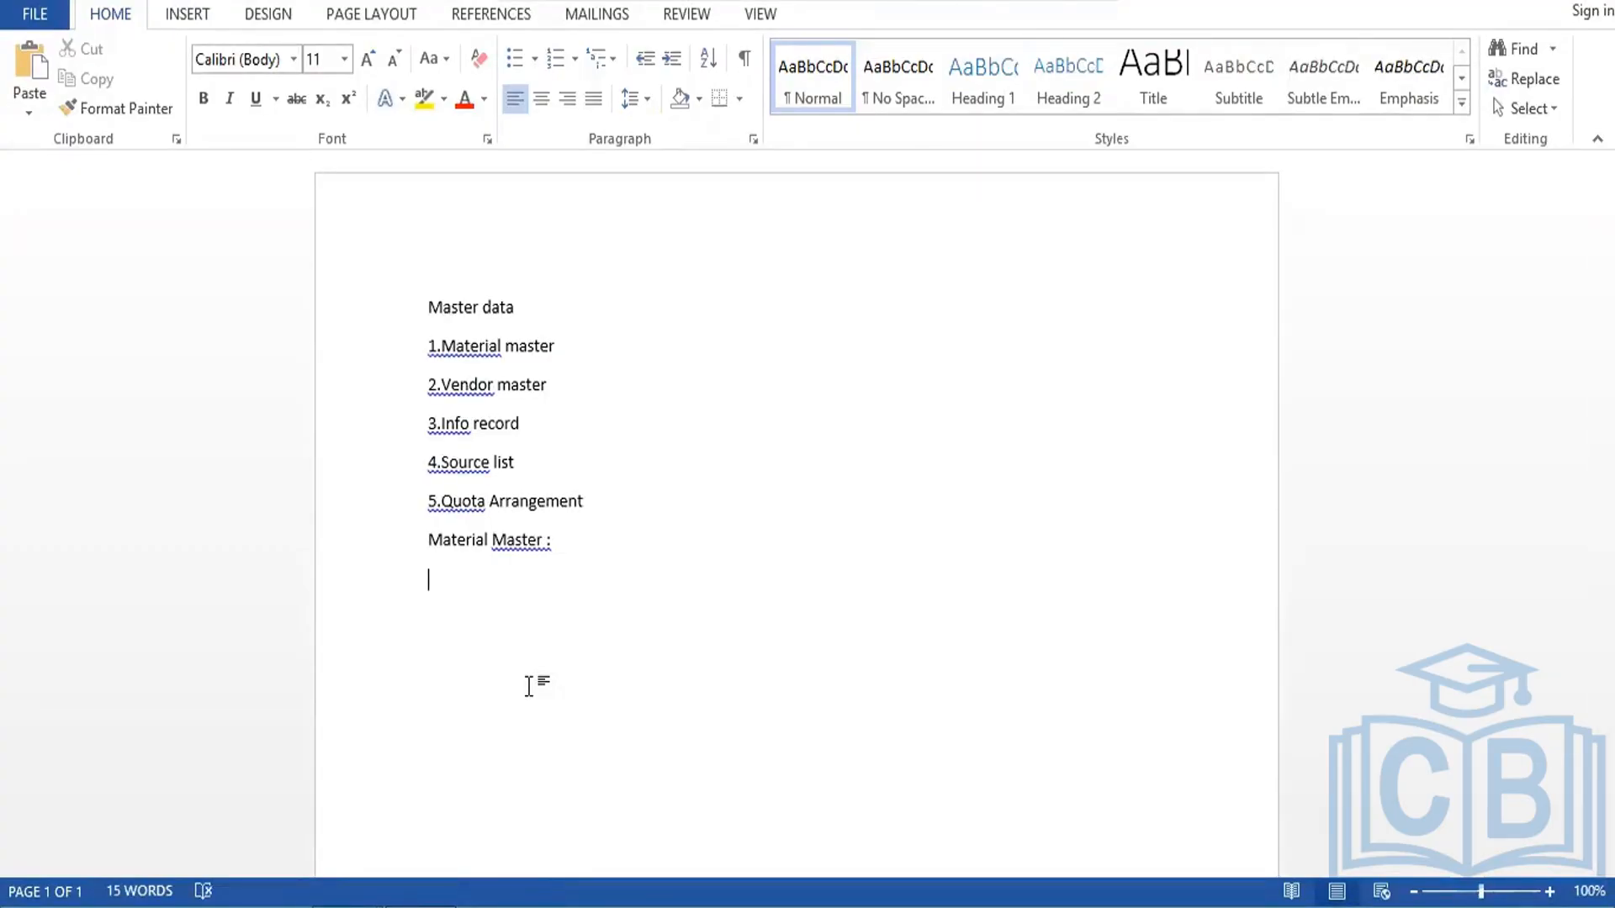
{"action": "type", "text": "Material type "}
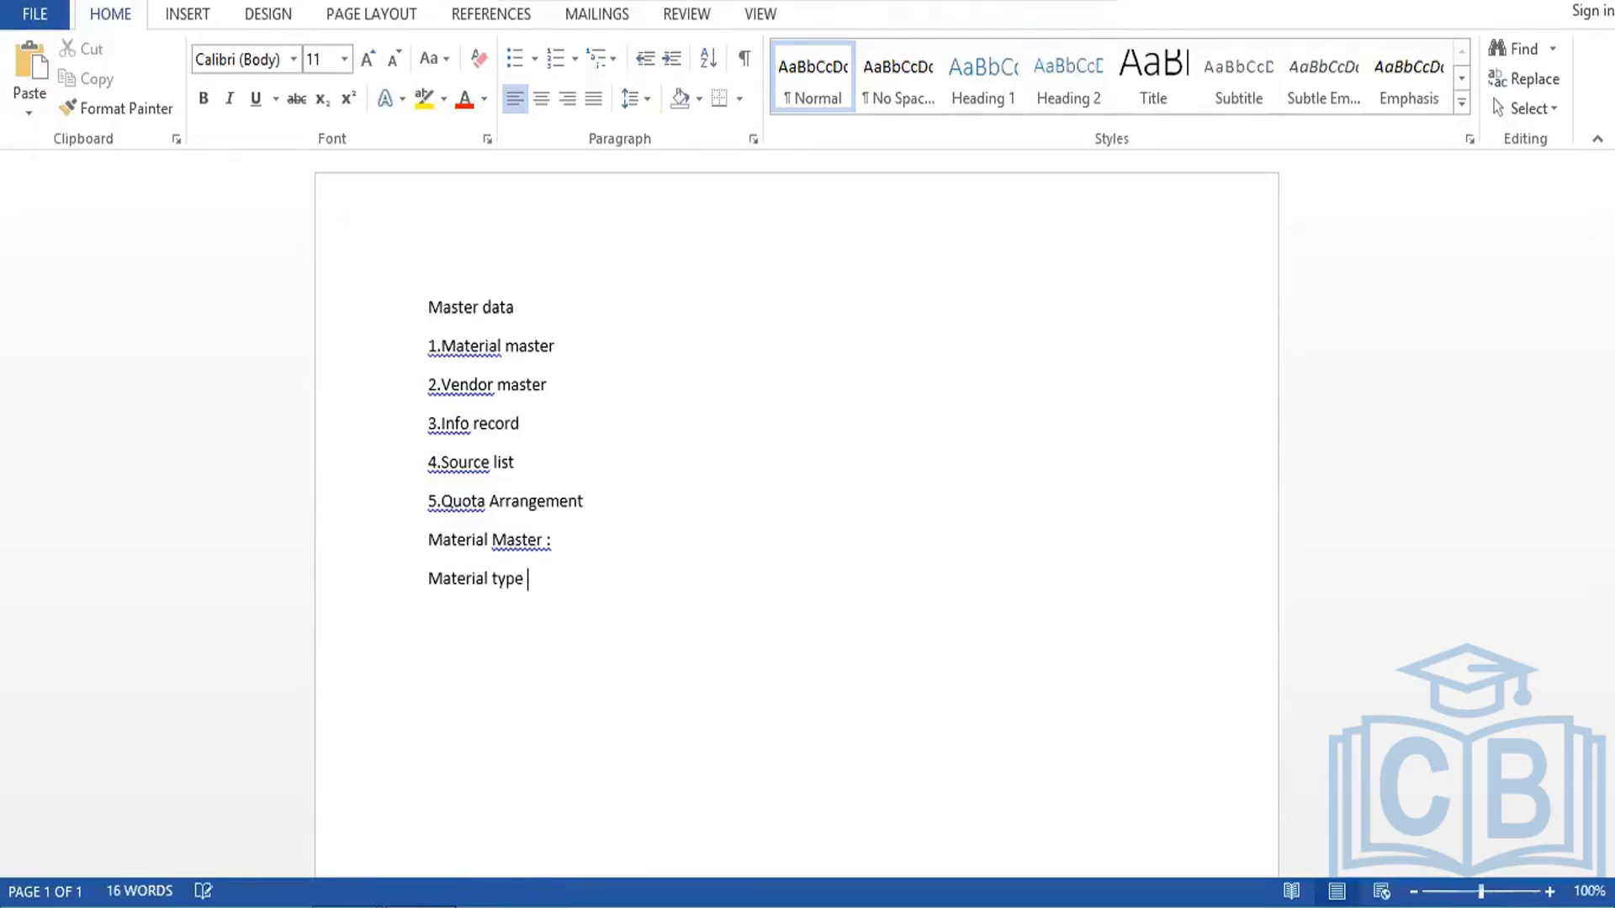
{"action": "type", "text": "--ROH,HALB,FERT,"}
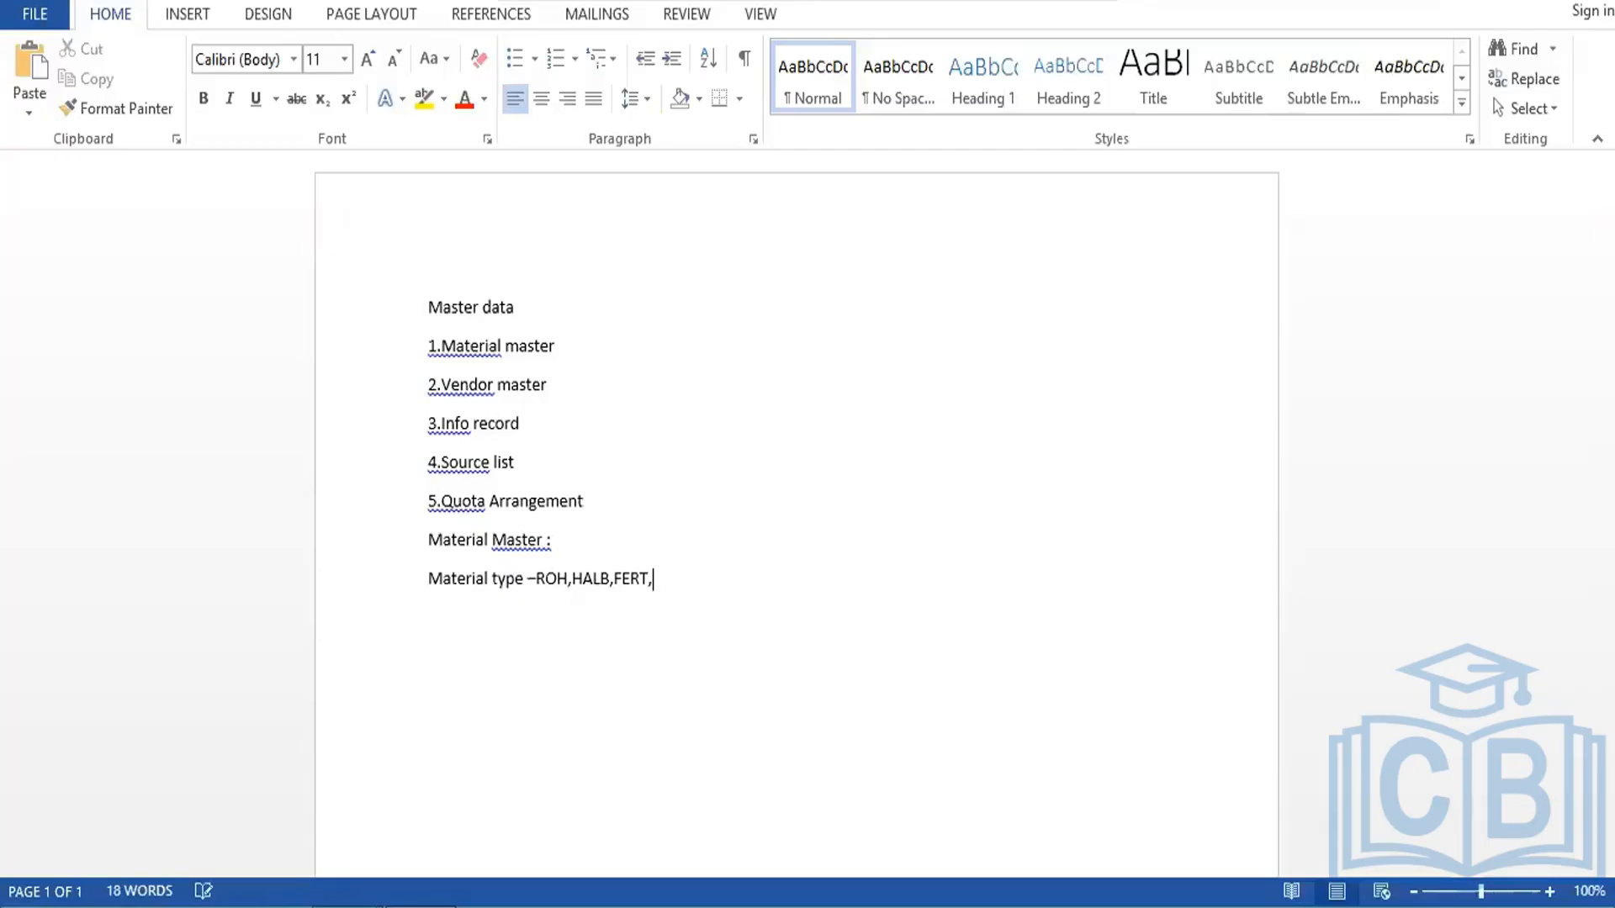
{"action": "type", "text": "PACK etc"}
{"action": "key", "text": "Return"}
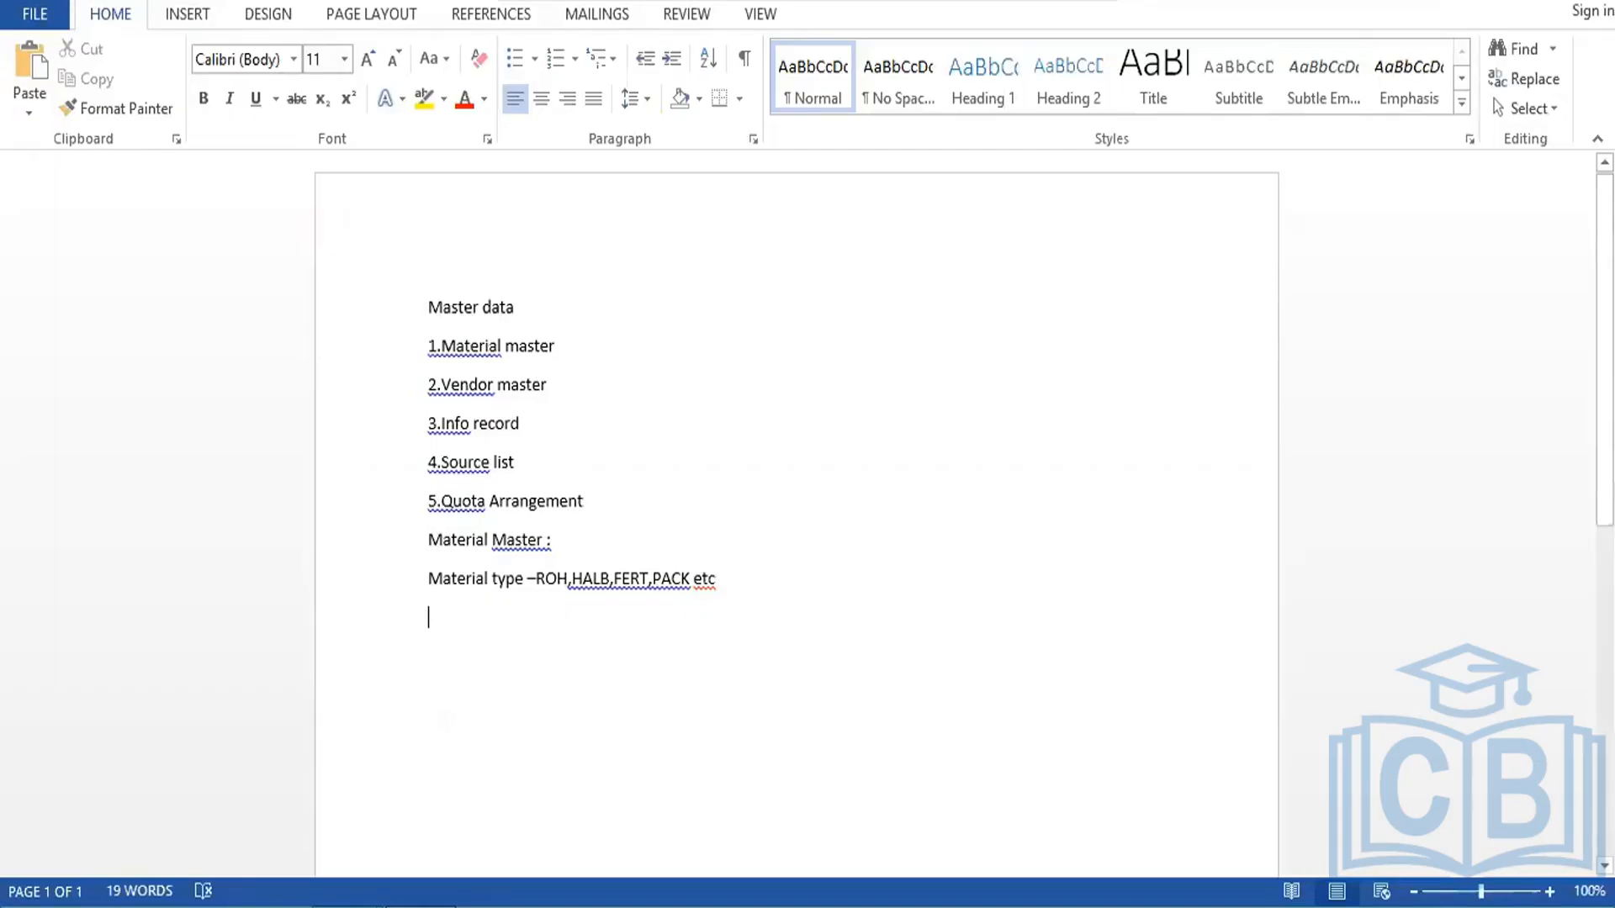
Step: Number the Material type line as 1. and add "2.Industory sector" on the line below it
{"action": "left_click", "coordinate": [425, 580]}
{"action": "type", "text": "1."}
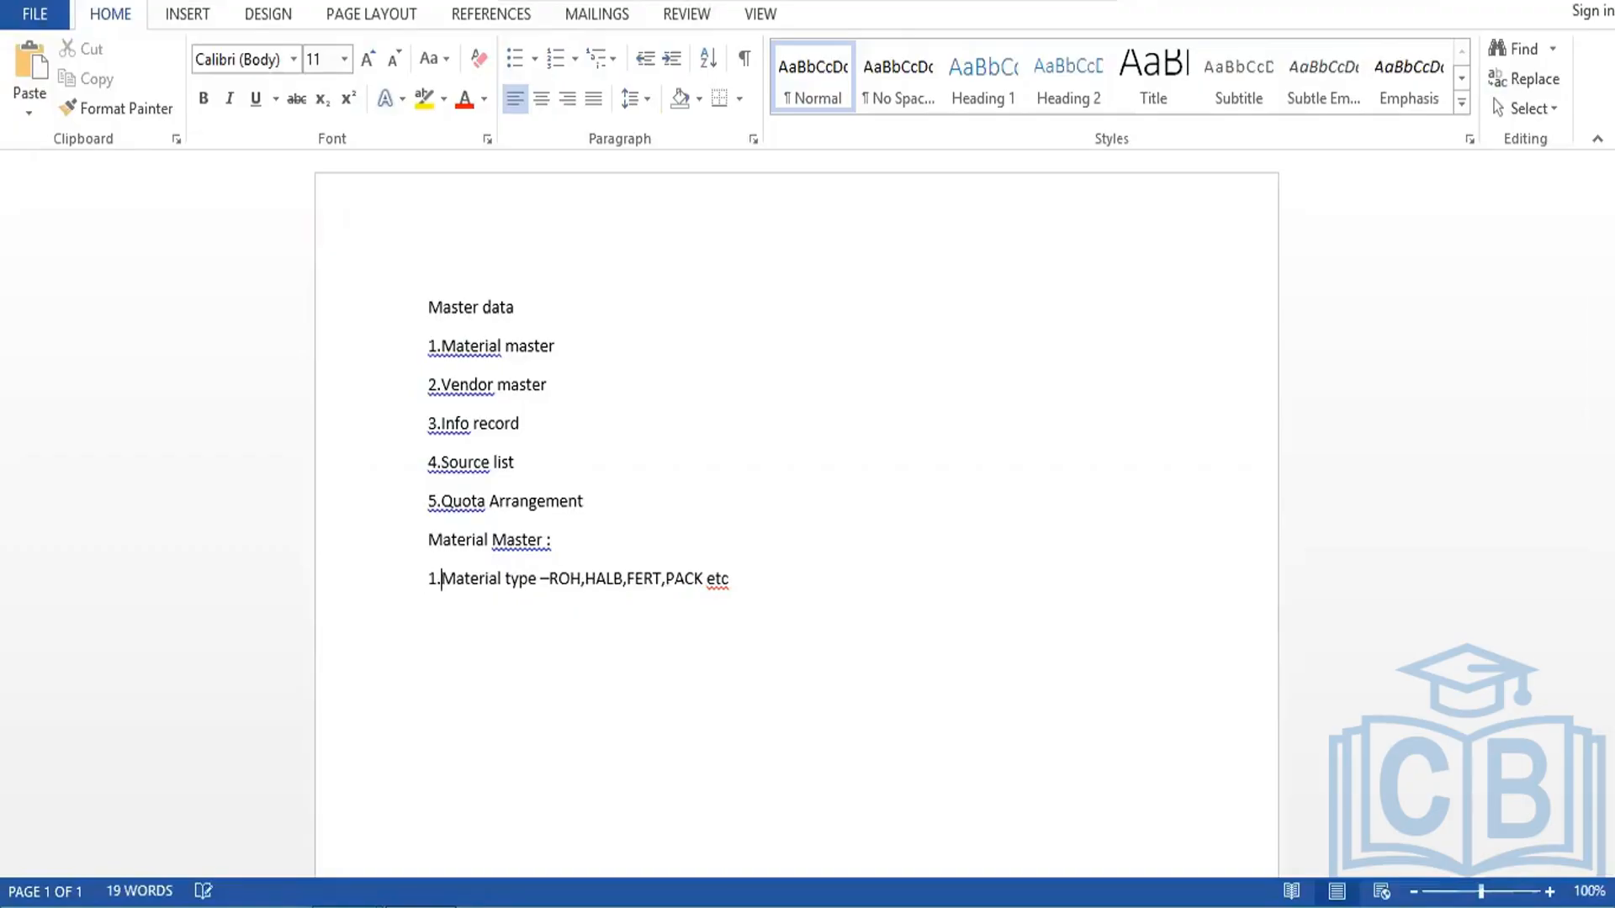
{"action": "left_click", "coordinate": [739, 579]}
{"action": "key", "text": "Return"}
{"action": "type", "text": "2.Industory sector"}
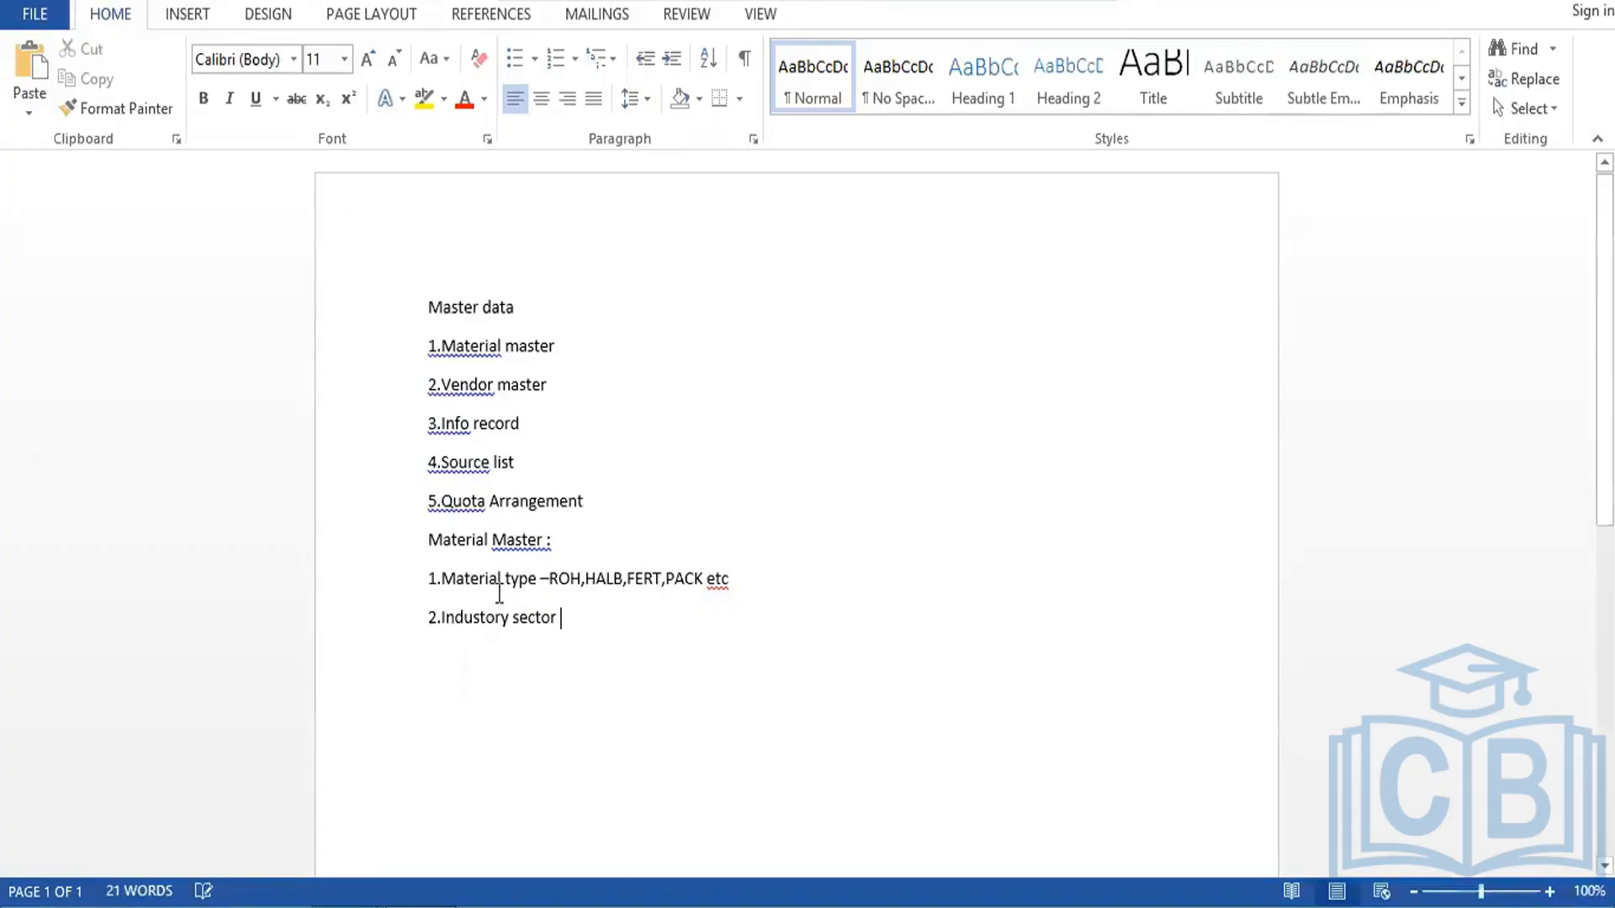
{"action": "left_click_drag", "start_coordinate": [505, 580], "coordinate": [621, 594]}
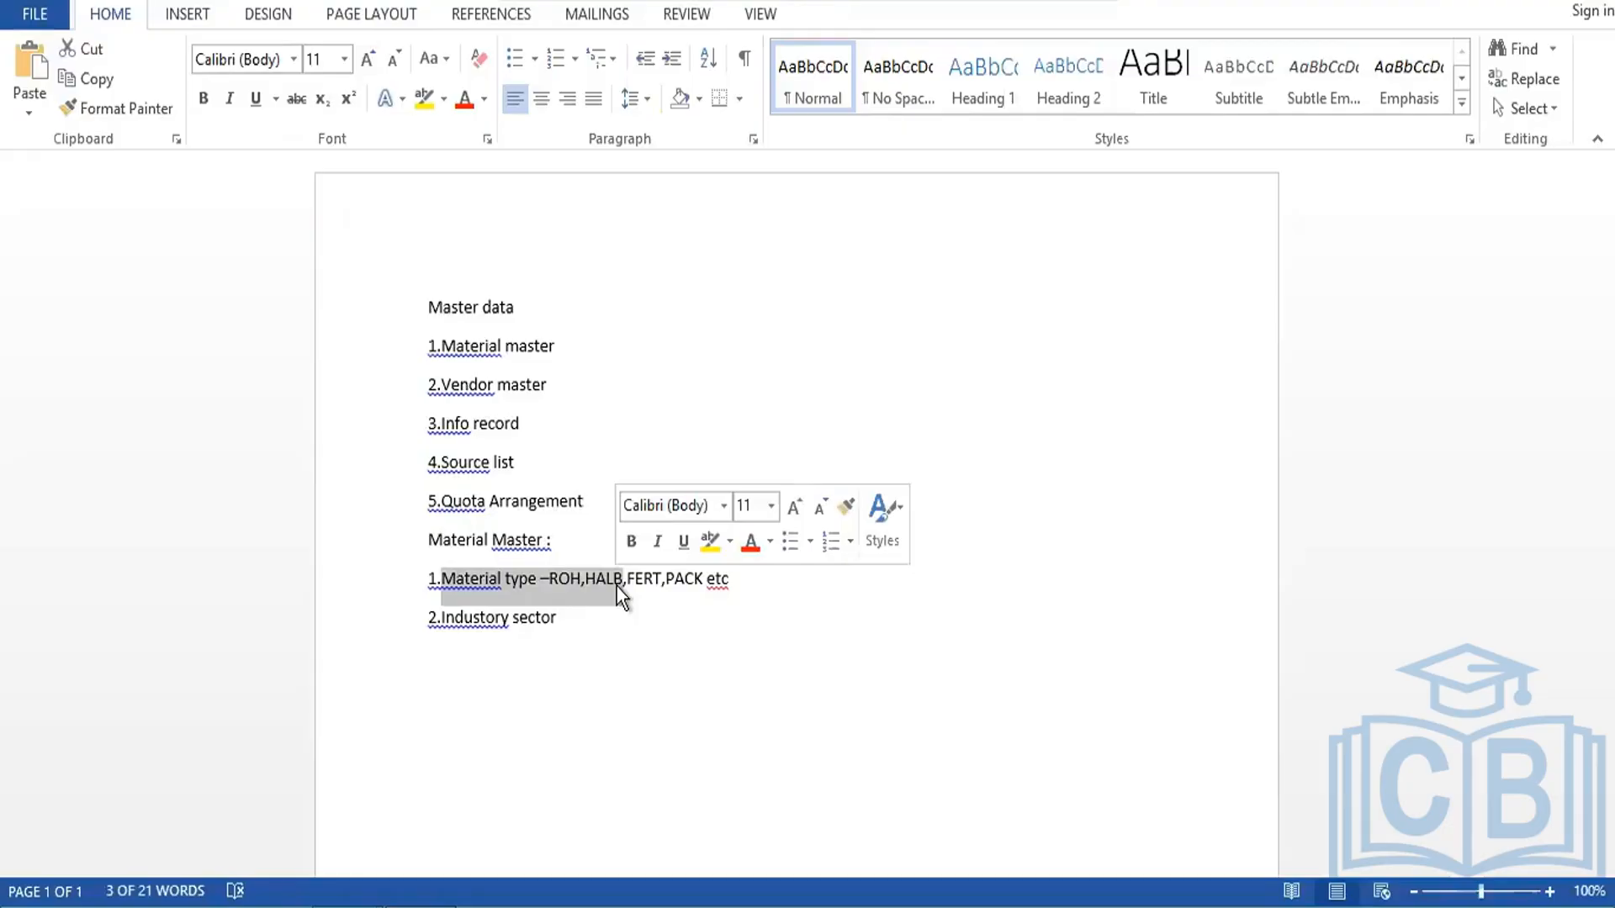
{"action": "left_click", "coordinate": [512, 582]}
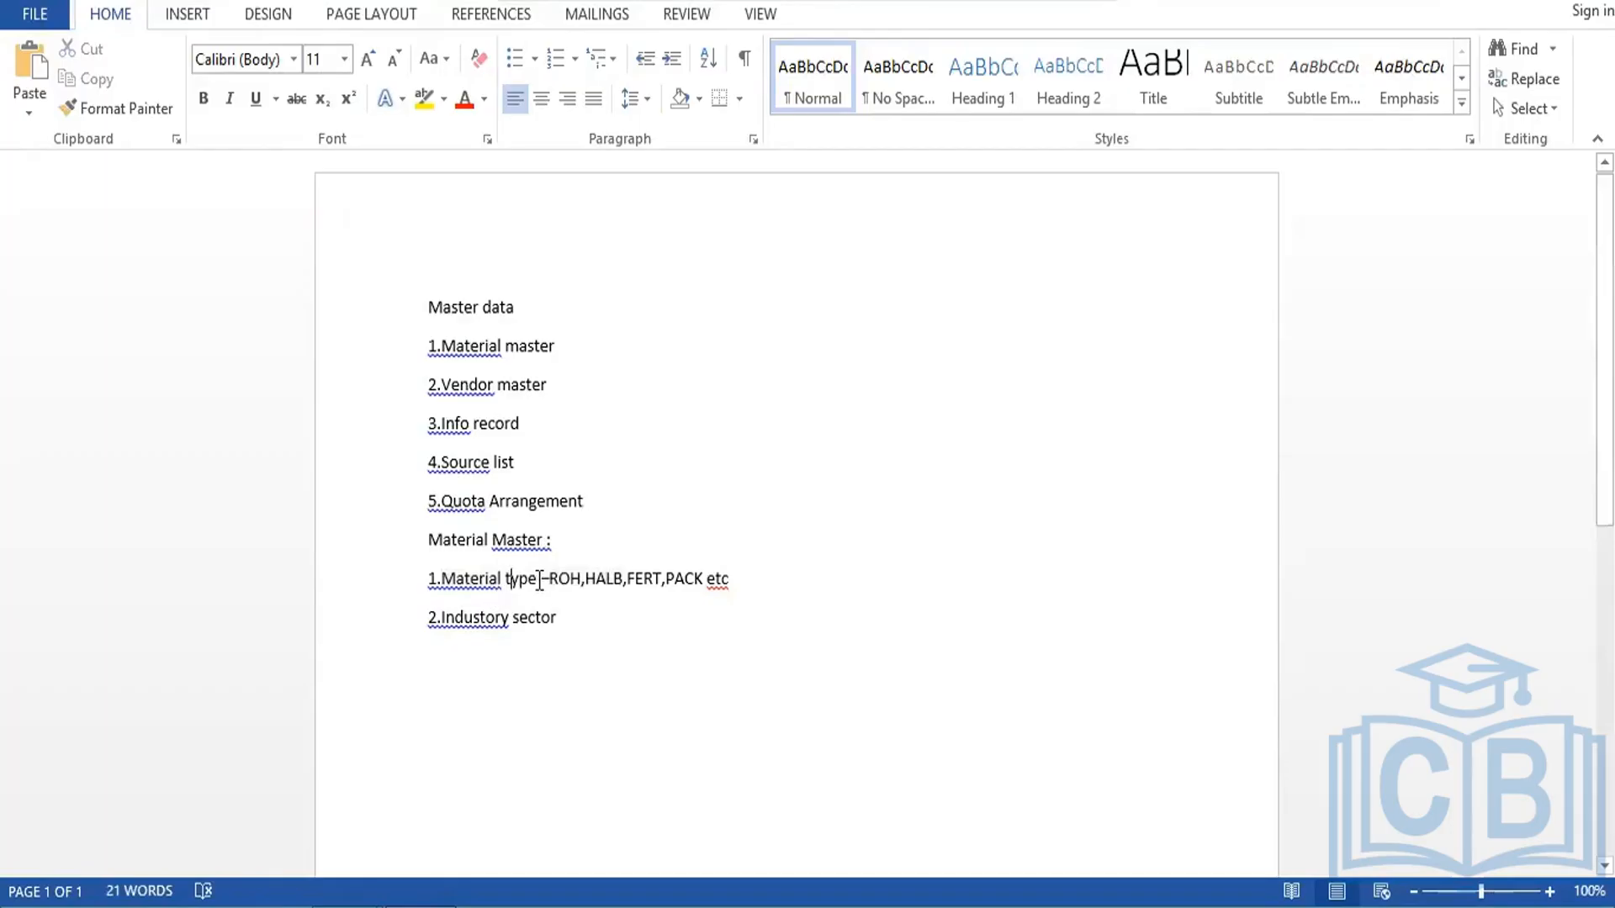
{"action": "left_click_drag", "start_coordinate": [530, 579], "coordinate": [516, 589]}
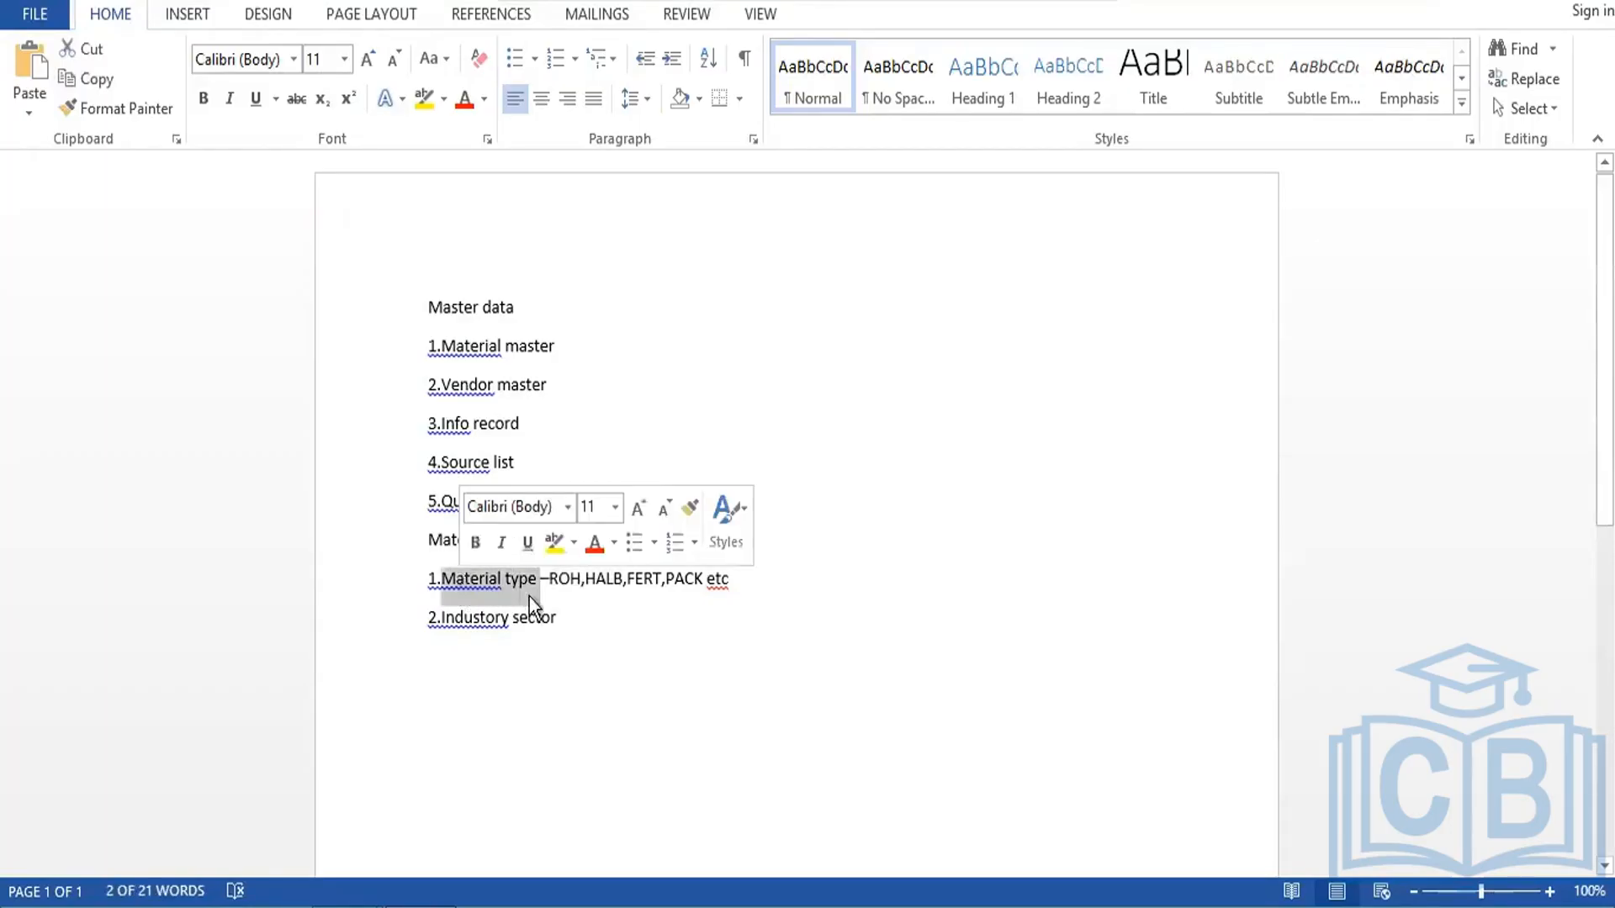
Step: Between the Material type and Industory sector lines, insert a number range line reading "1000 -1999 --→ Group 1 --→ ROH"
{"action": "left_click", "coordinate": [757, 579]}
{"action": "key", "text": "Return"}
{"action": "key", "text": "Return"}
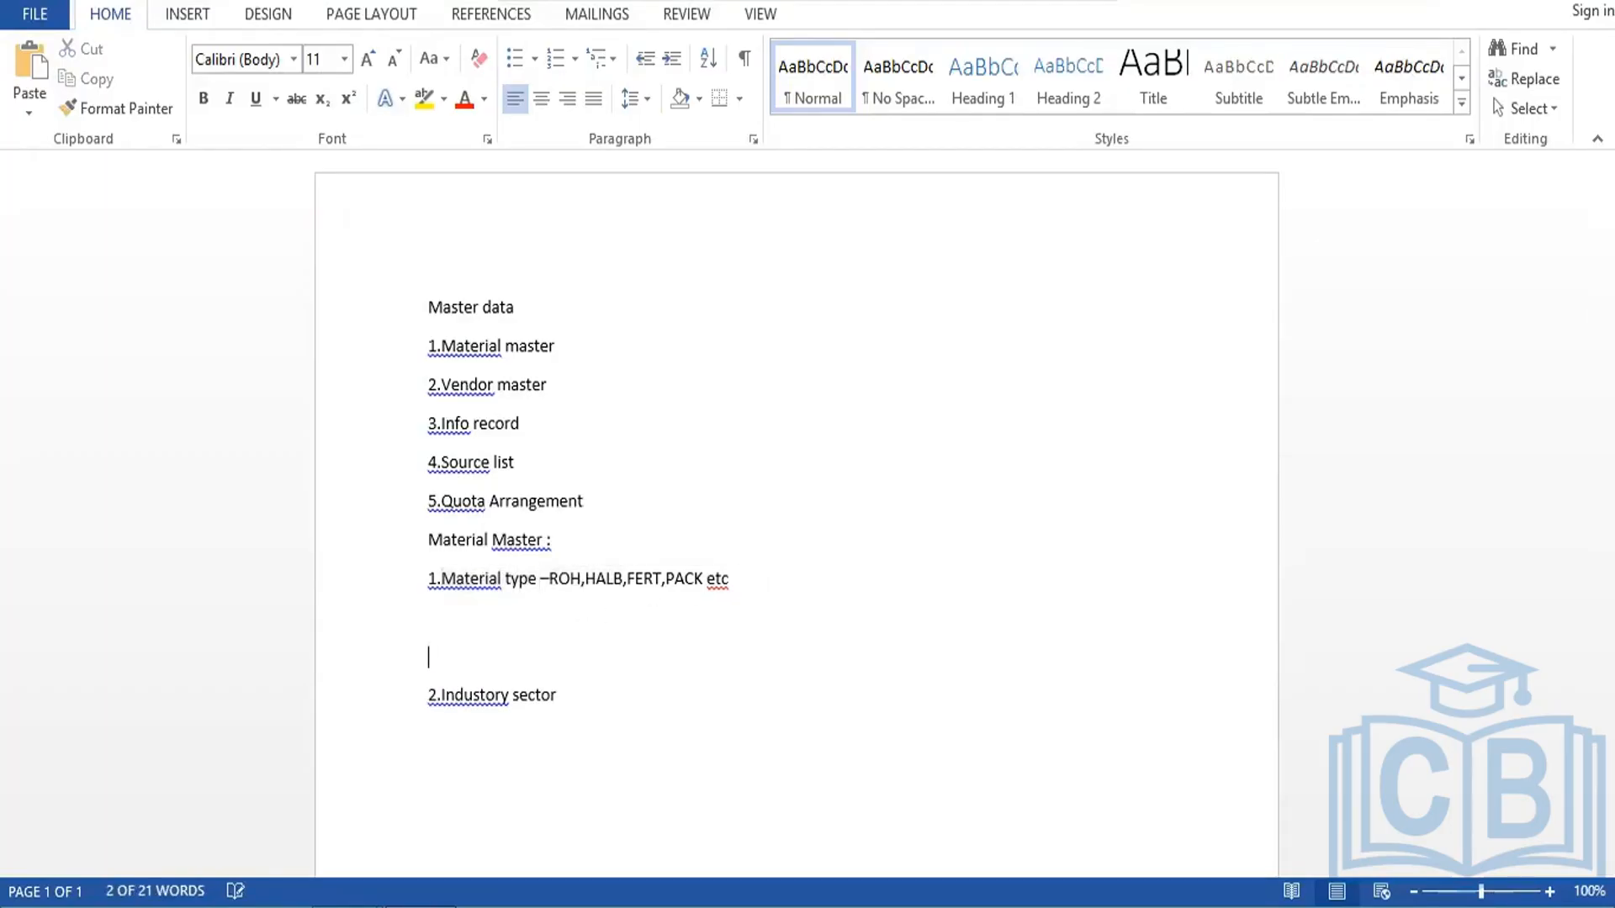
{"action": "type", "text": "1000"}
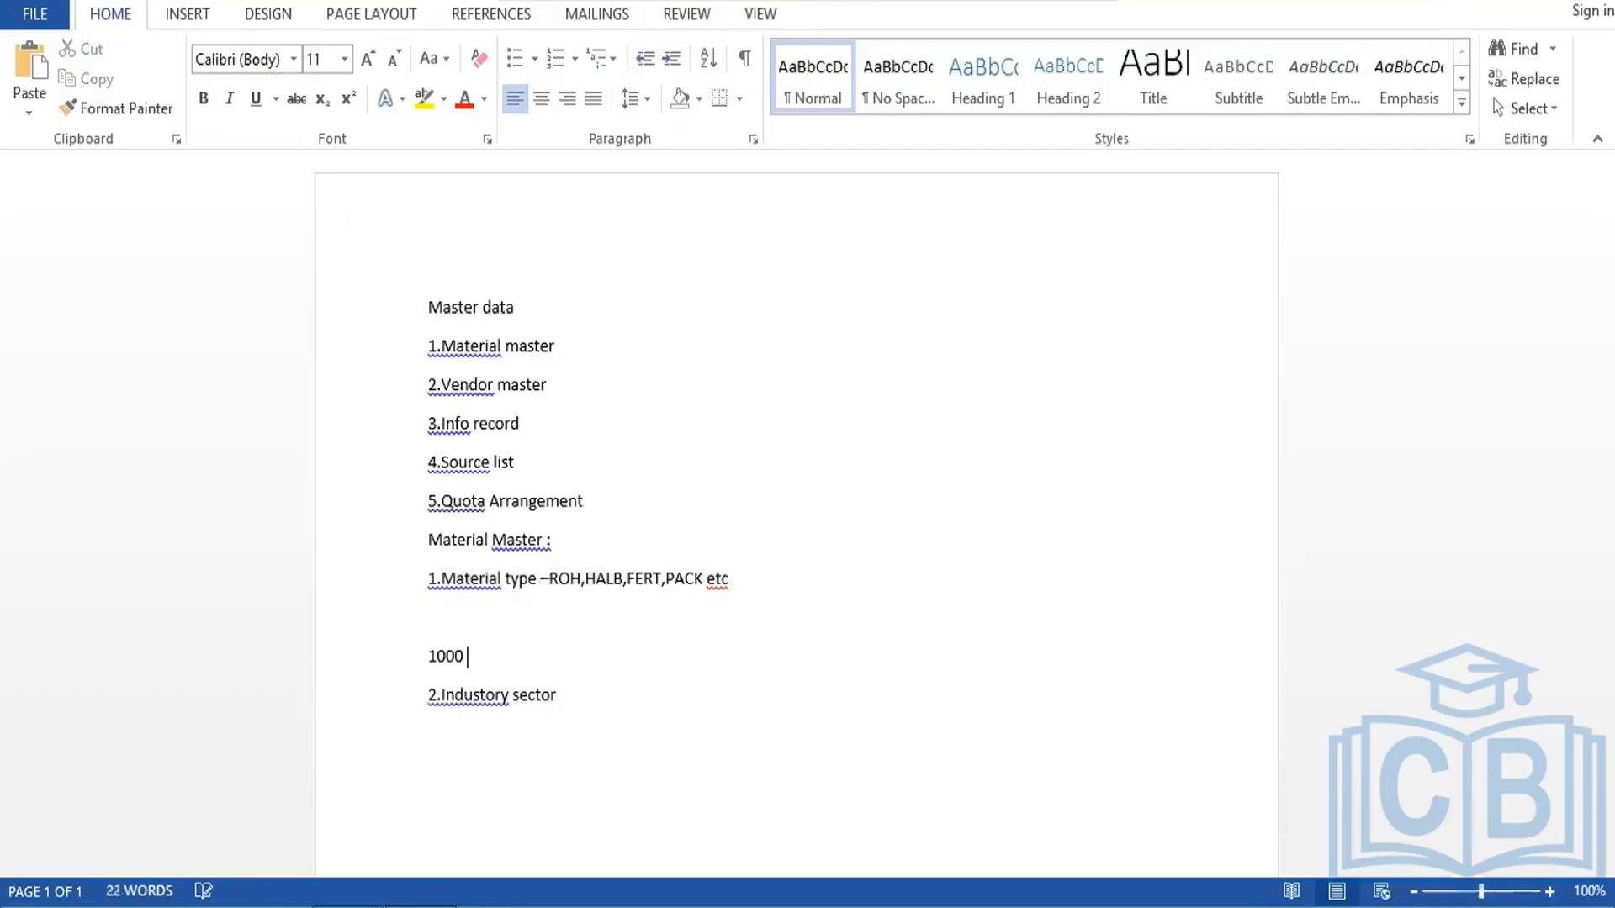
{"action": "type", "text": " -1999 "}
{"action": "type", "text": "----"}
{"action": "type", "text": "> "}
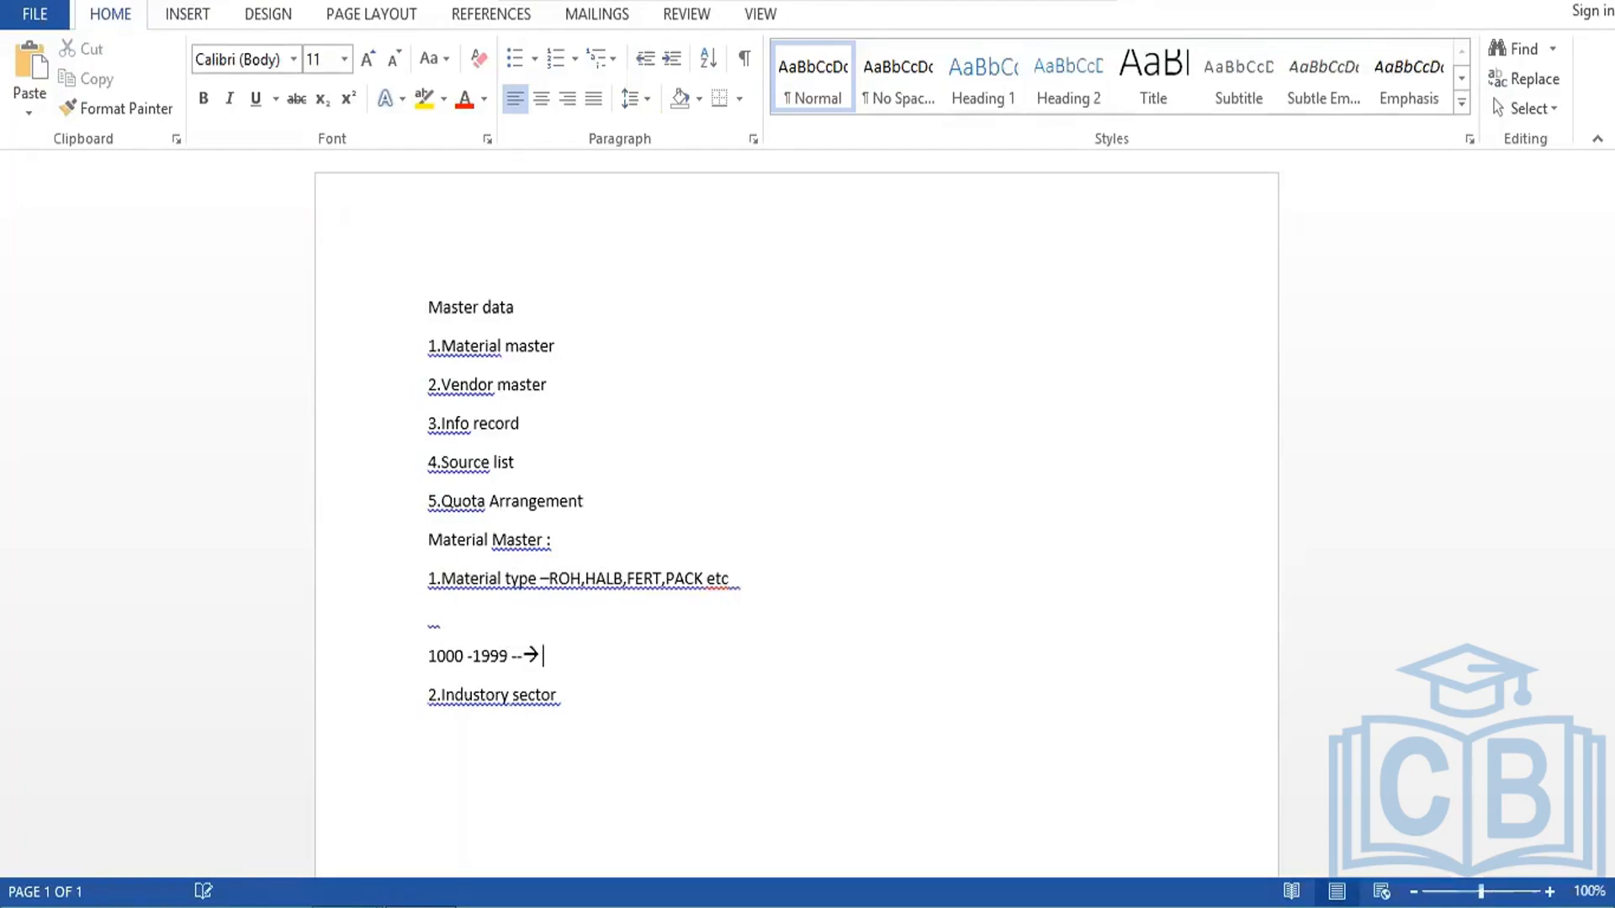
{"action": "type", "text": "Group 1 ----"}
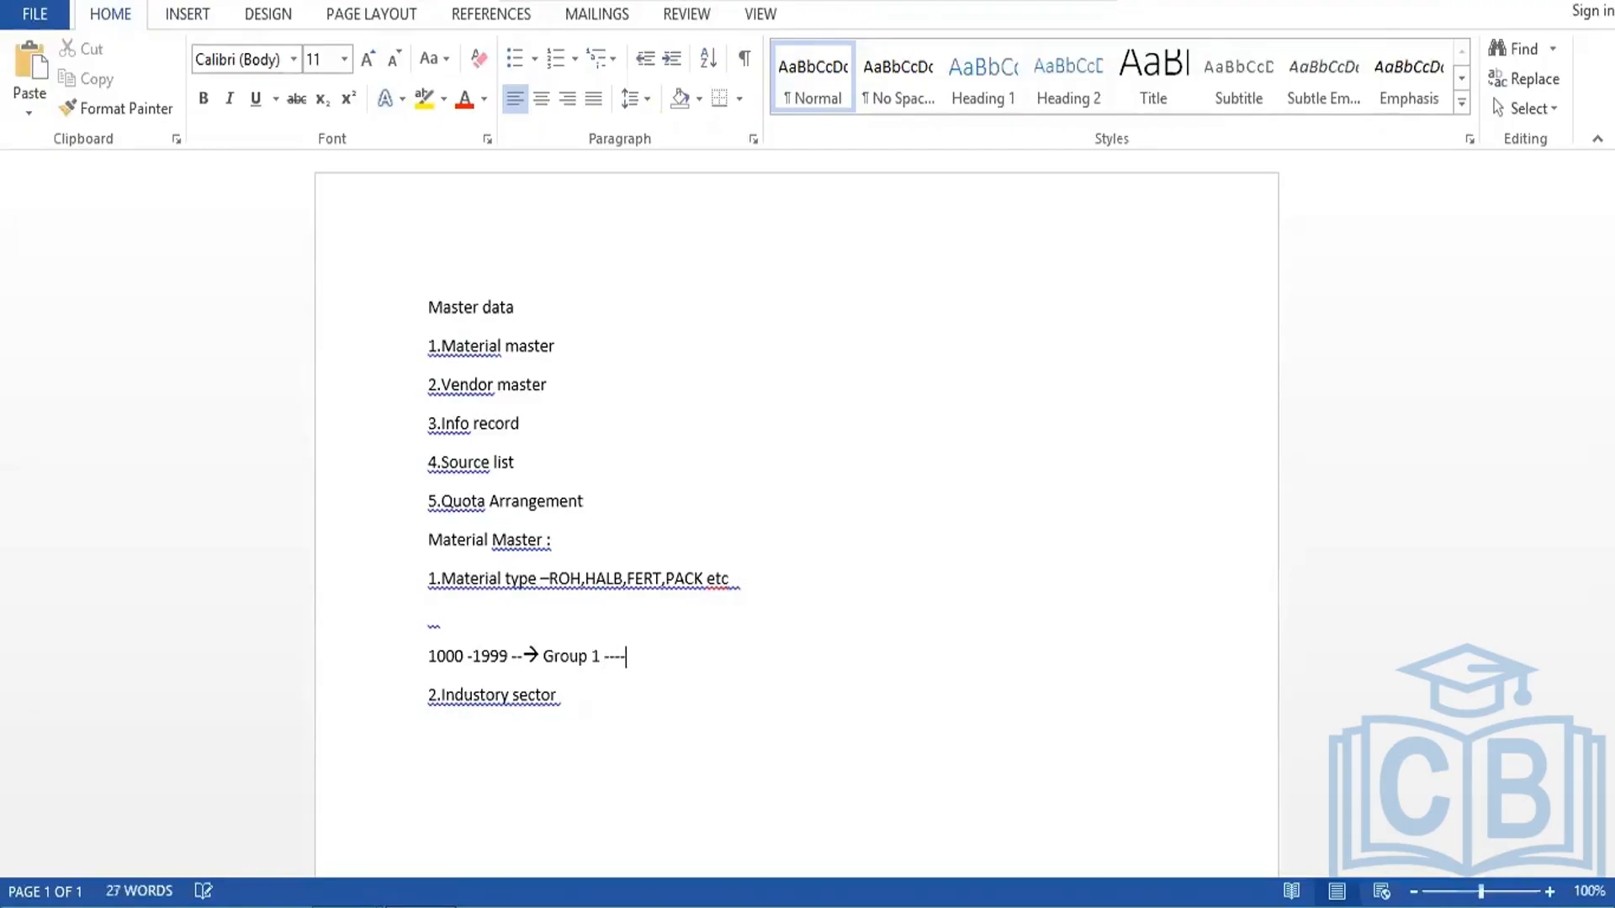
{"action": "type", "text": "> "}
{"action": "type", "text": "ROH"}
Step: Remove the blank line above the 1000 -1999 number range line
{"action": "left_click_drag", "start_coordinate": [641, 647], "coordinate": [690, 645]}
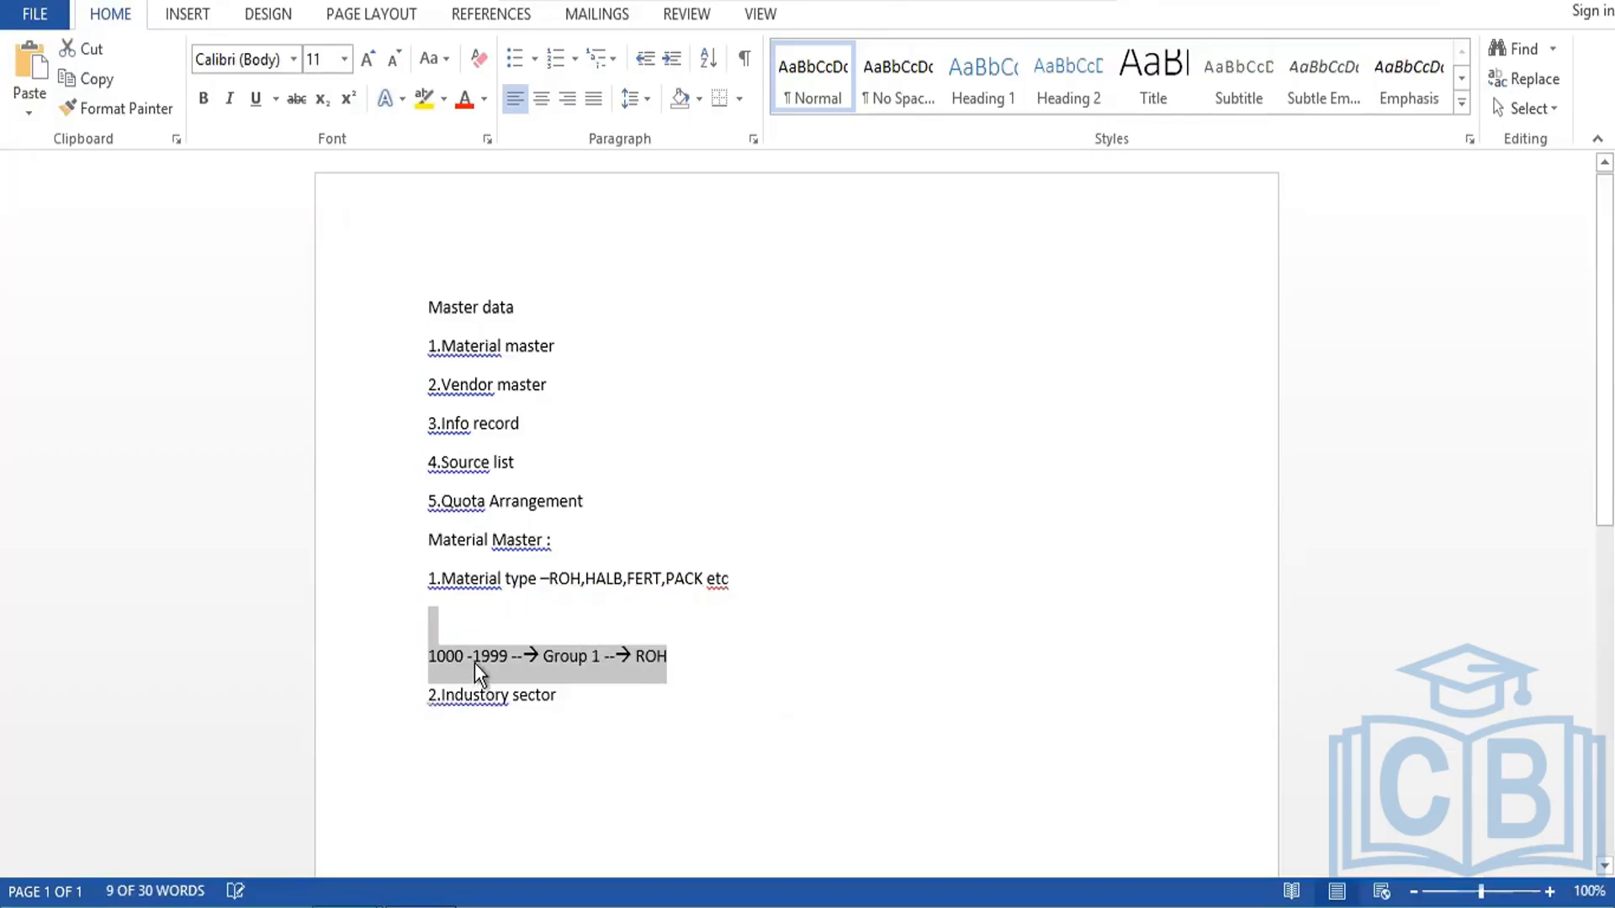
{"action": "left_click", "coordinate": [432, 623]}
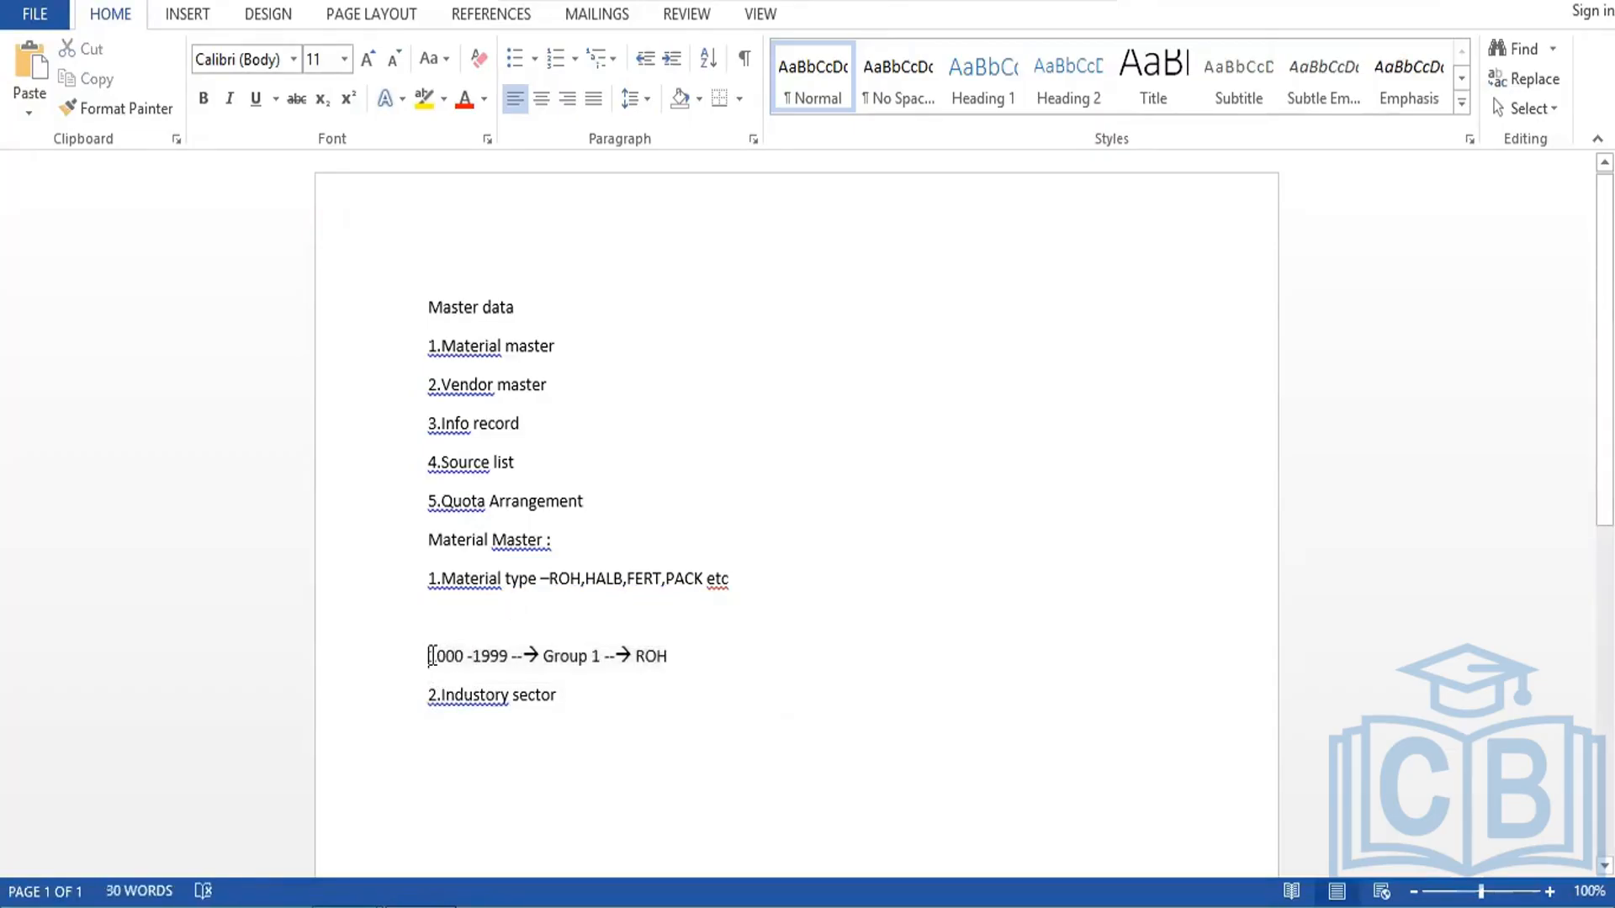
{"action": "key", "text": "Delete"}
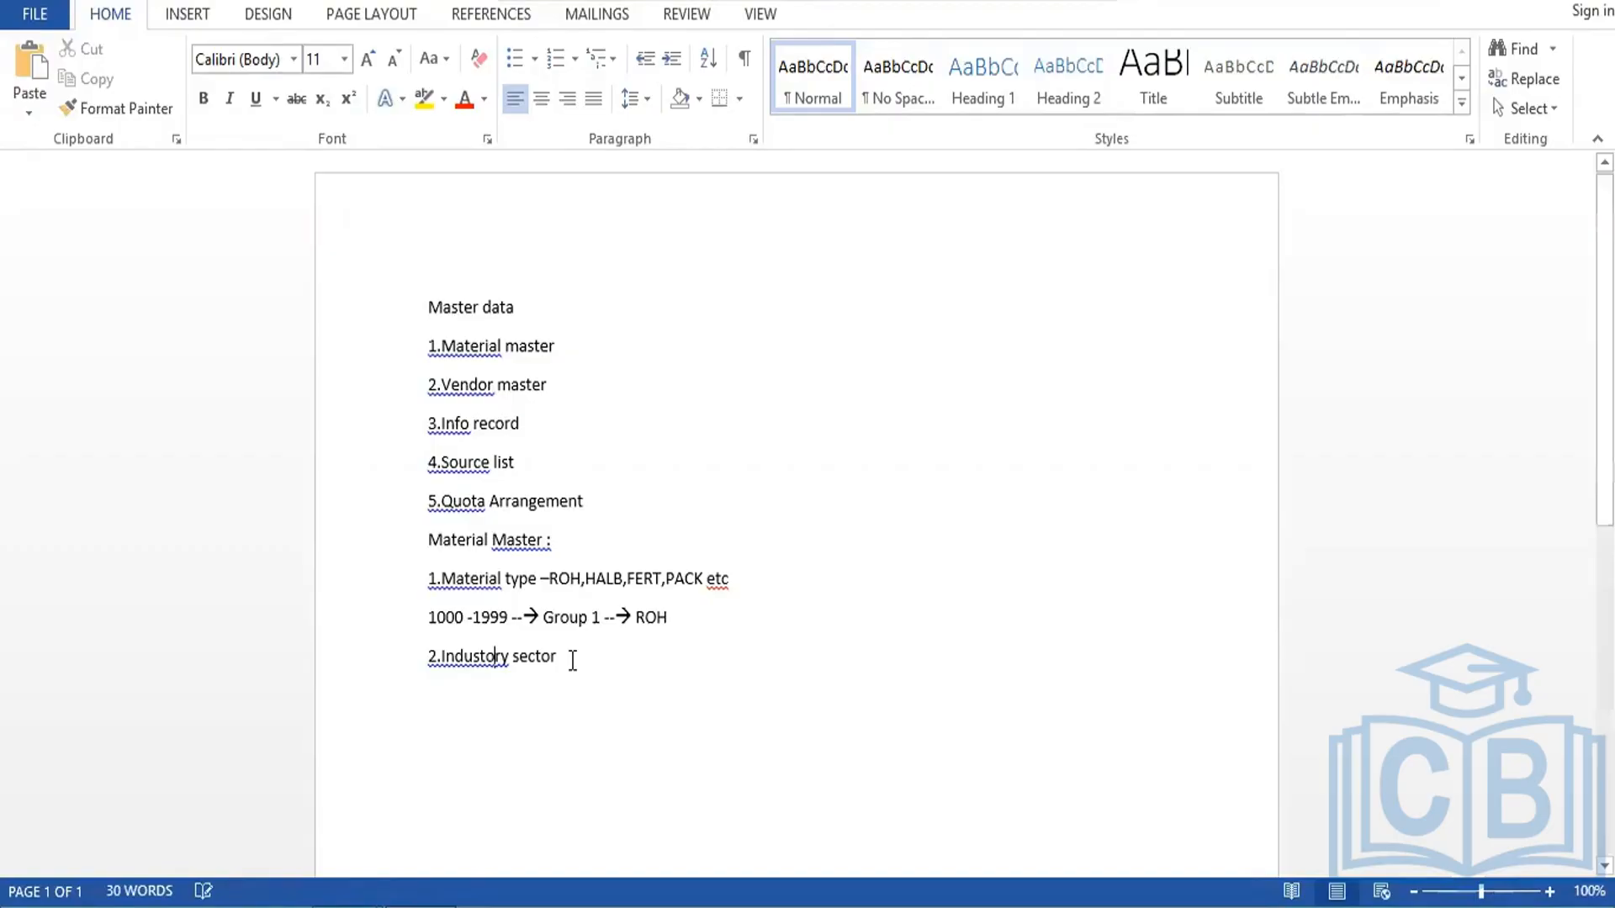
Step: Extend the Industory sector line with "– Screen sequences" and start a new line below it
{"action": "type", "text": "- S"}
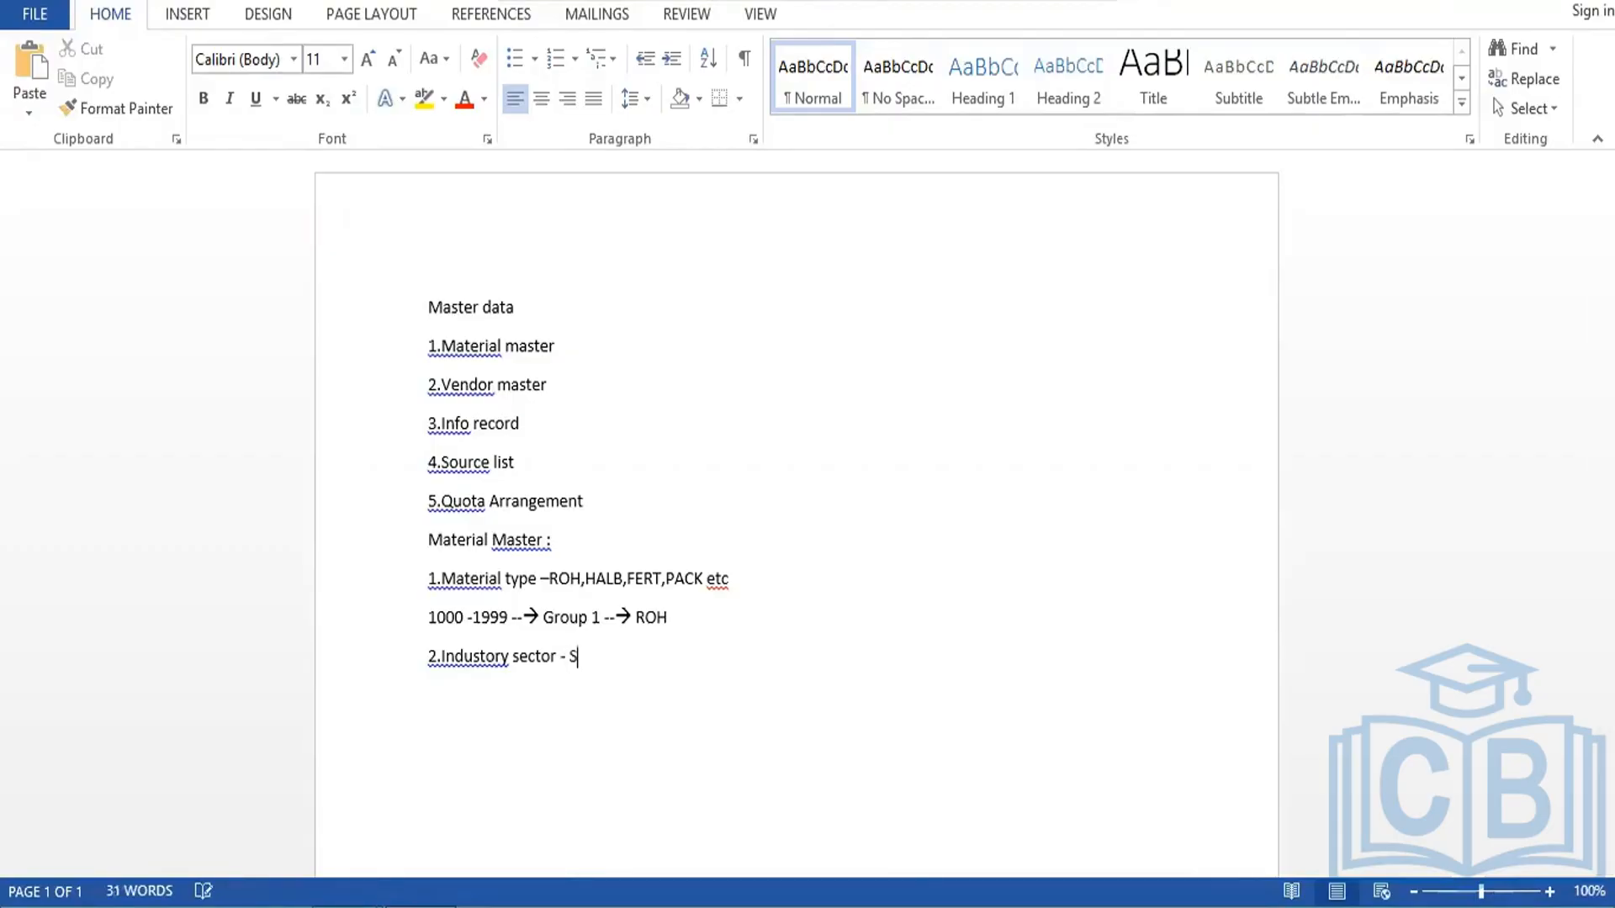
{"action": "type", "text": "creen sequences"}
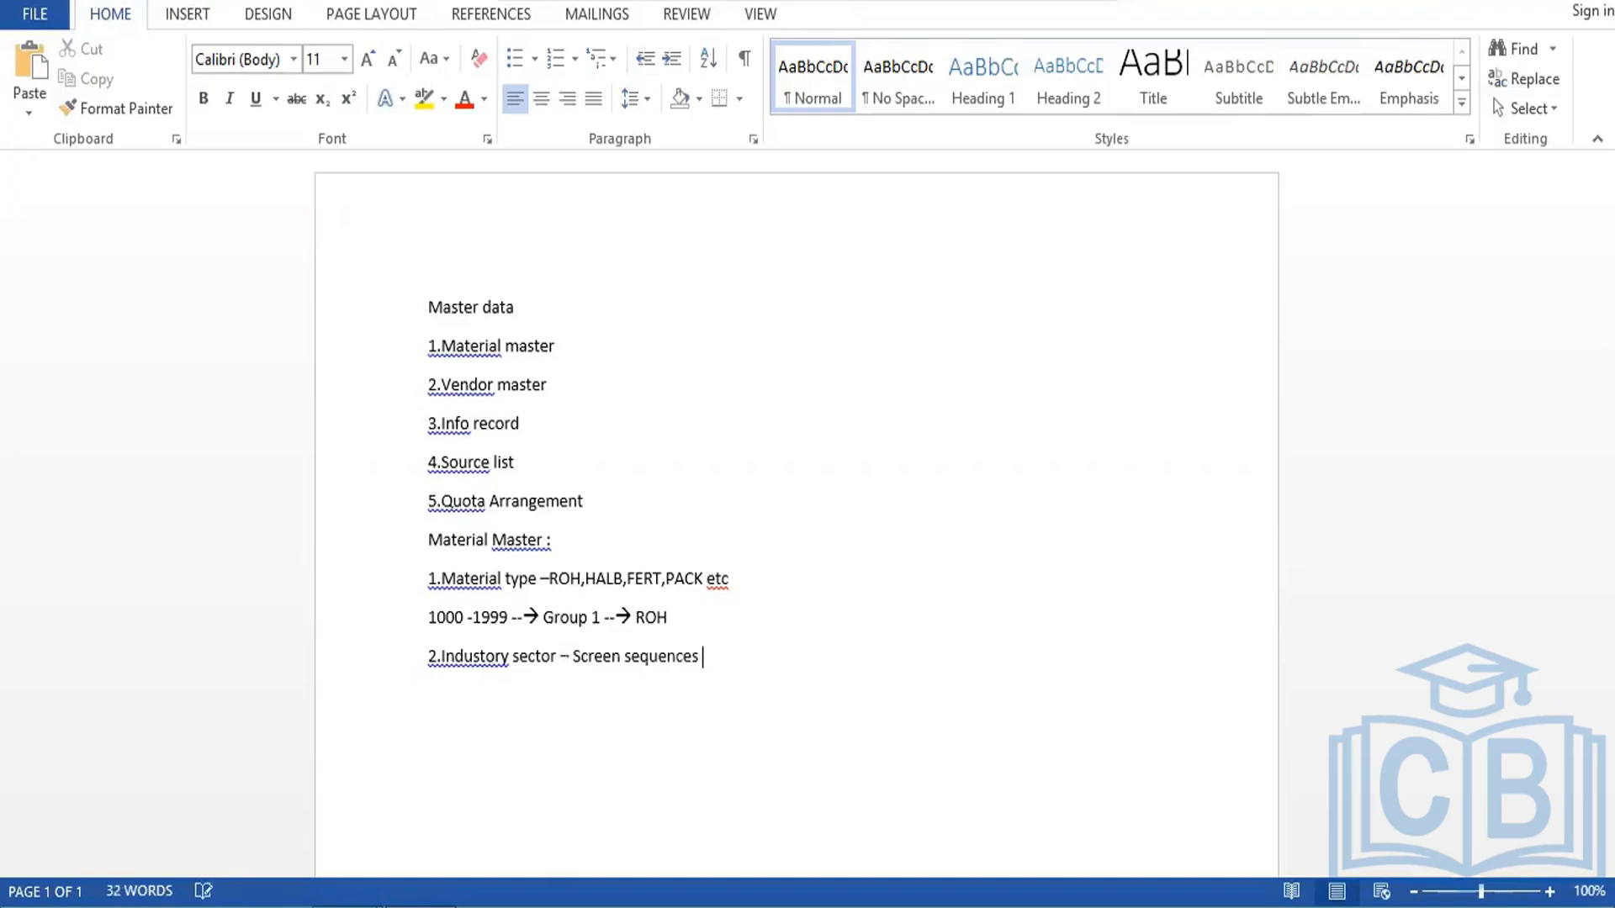
{"action": "key", "text": "Return"}
Step: Switch to the SAP window and leave the company code screens to return to SAP Easy Access
{"action": "mouse_move", "coordinate": [202, 902]}
{"action": "left_click", "coordinate": [483, 759]}
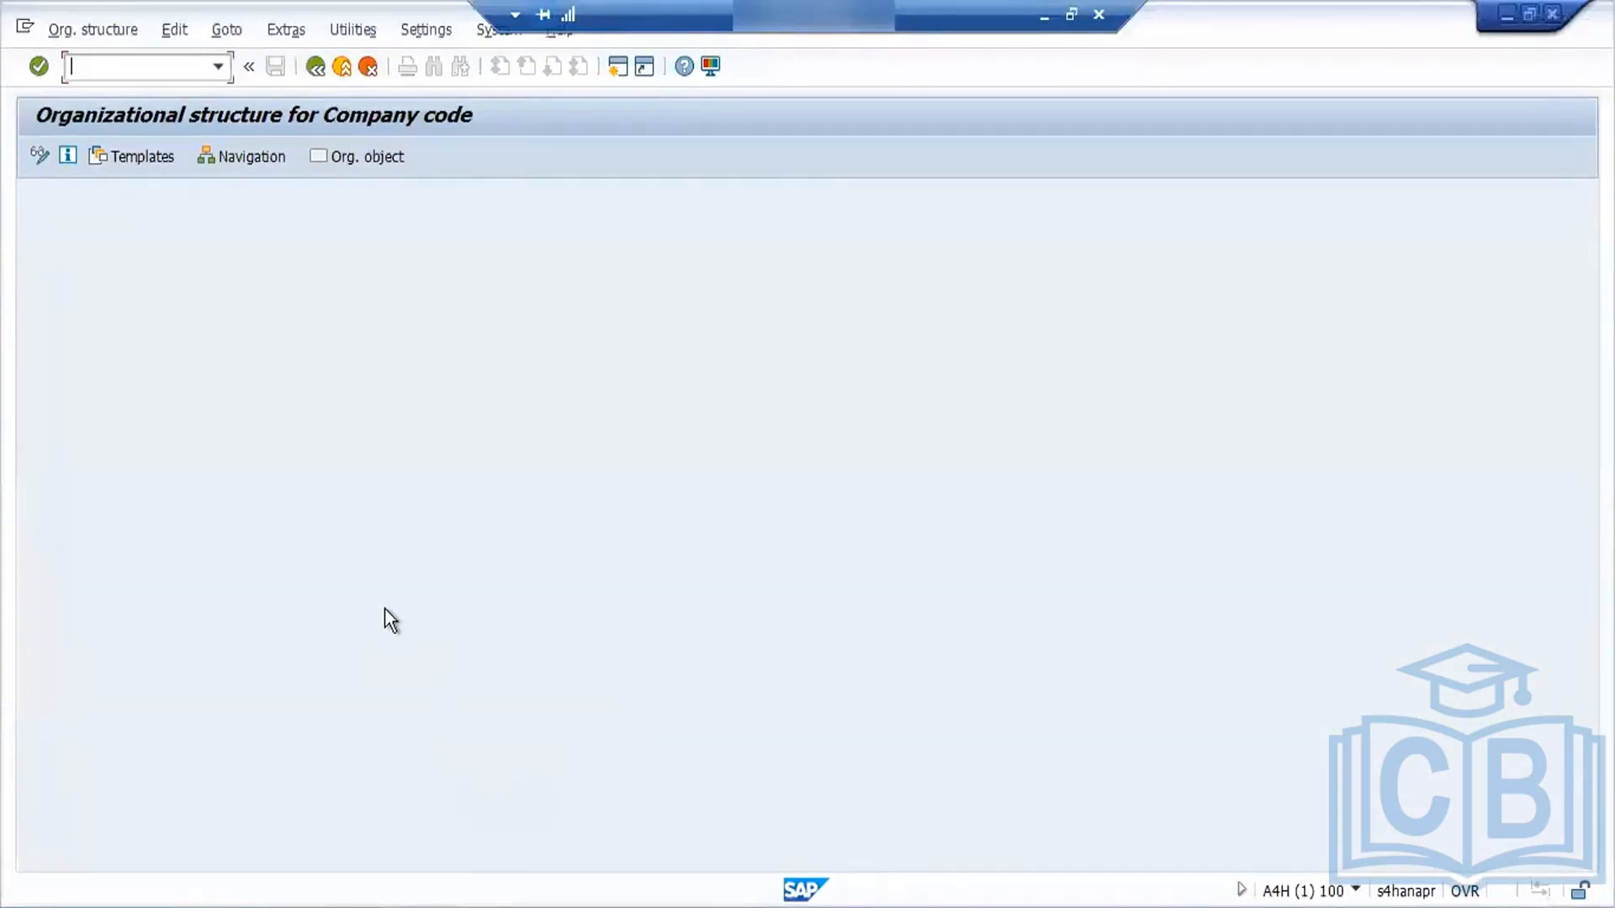
{"action": "left_click", "coordinate": [319, 71]}
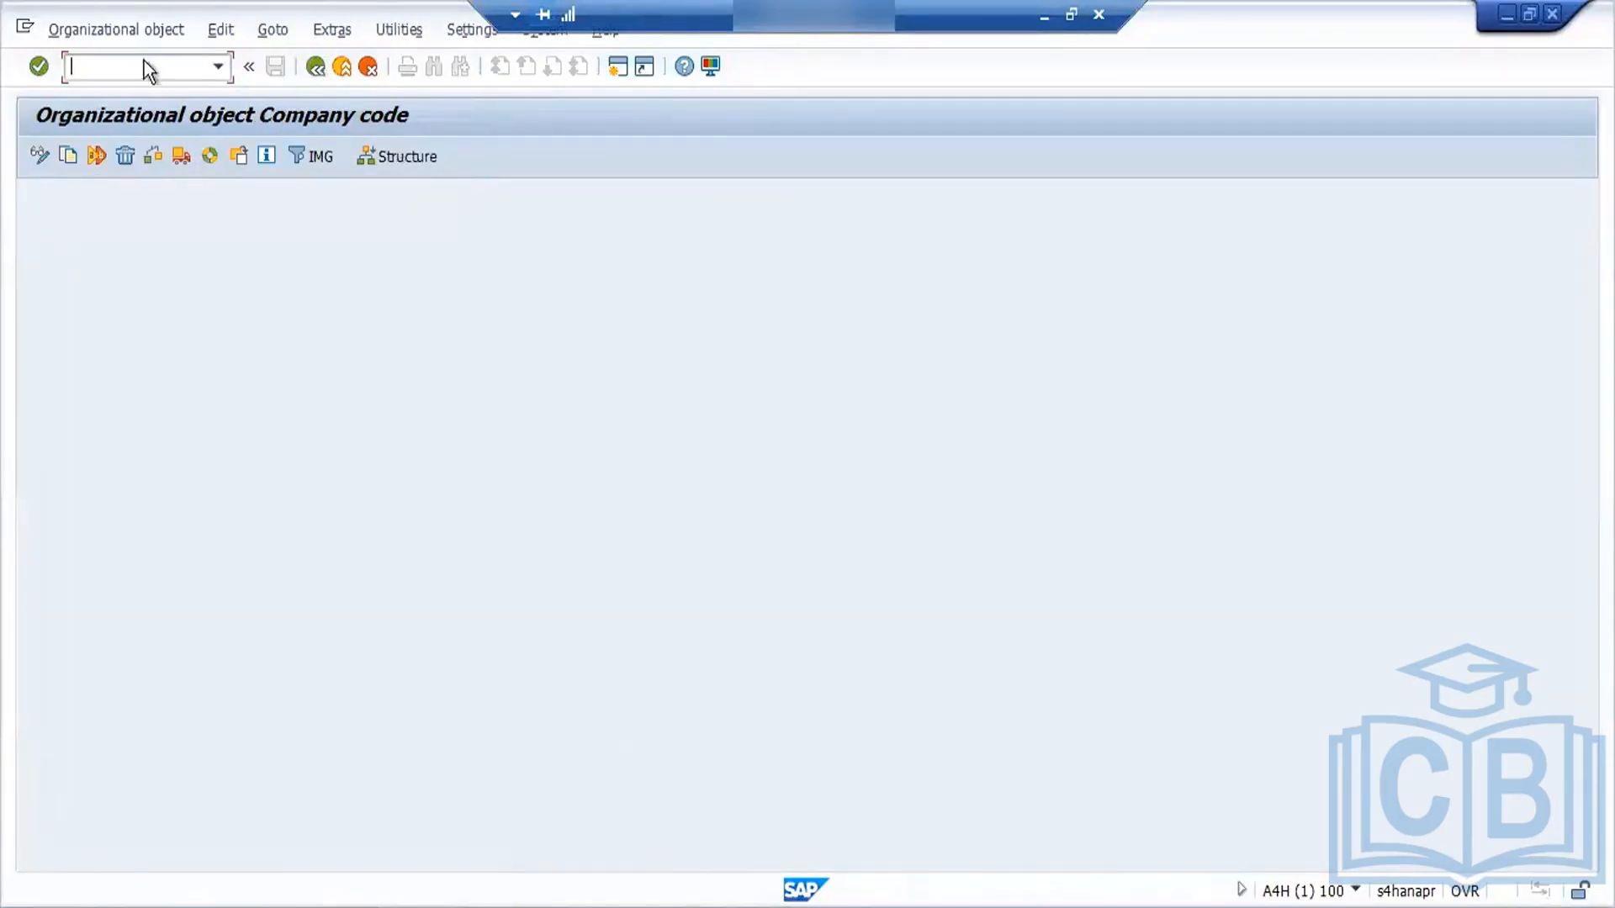
{"action": "left_click", "coordinate": [318, 67]}
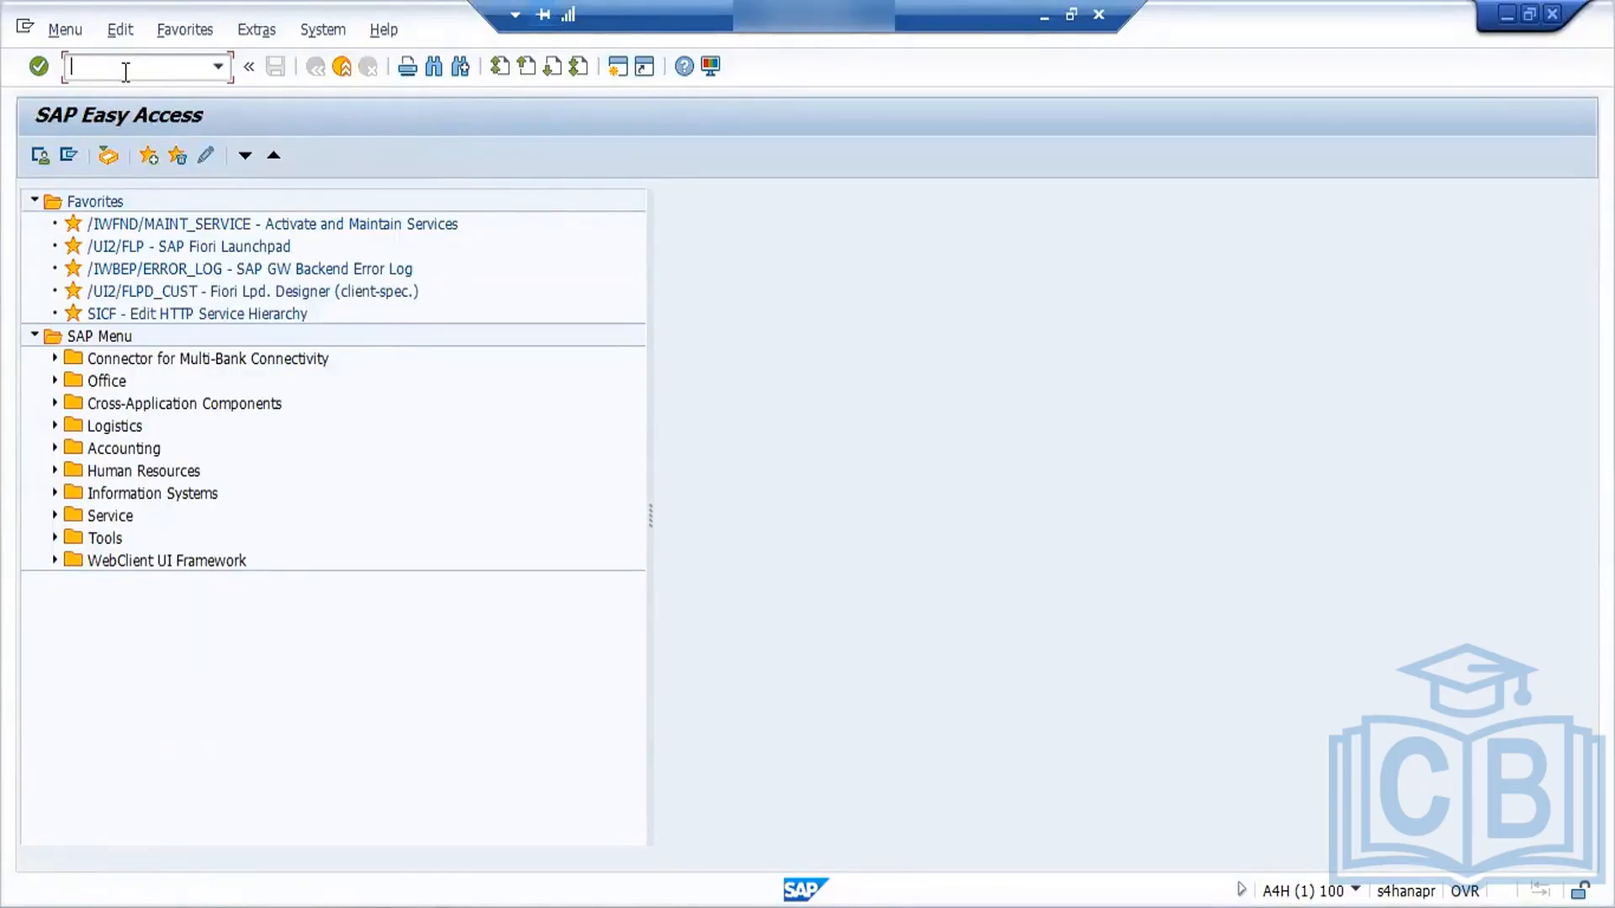
Step: Run transaction spro and display the SAP Reference IMG
{"action": "type", "text": "spr"}
{"action": "key", "text": "BackSpace"}
{"action": "type", "text": "rp"}
{"action": "key", "text": "BackSpace"}
{"action": "type", "text": "o"}
{"action": "key", "text": "Return"}
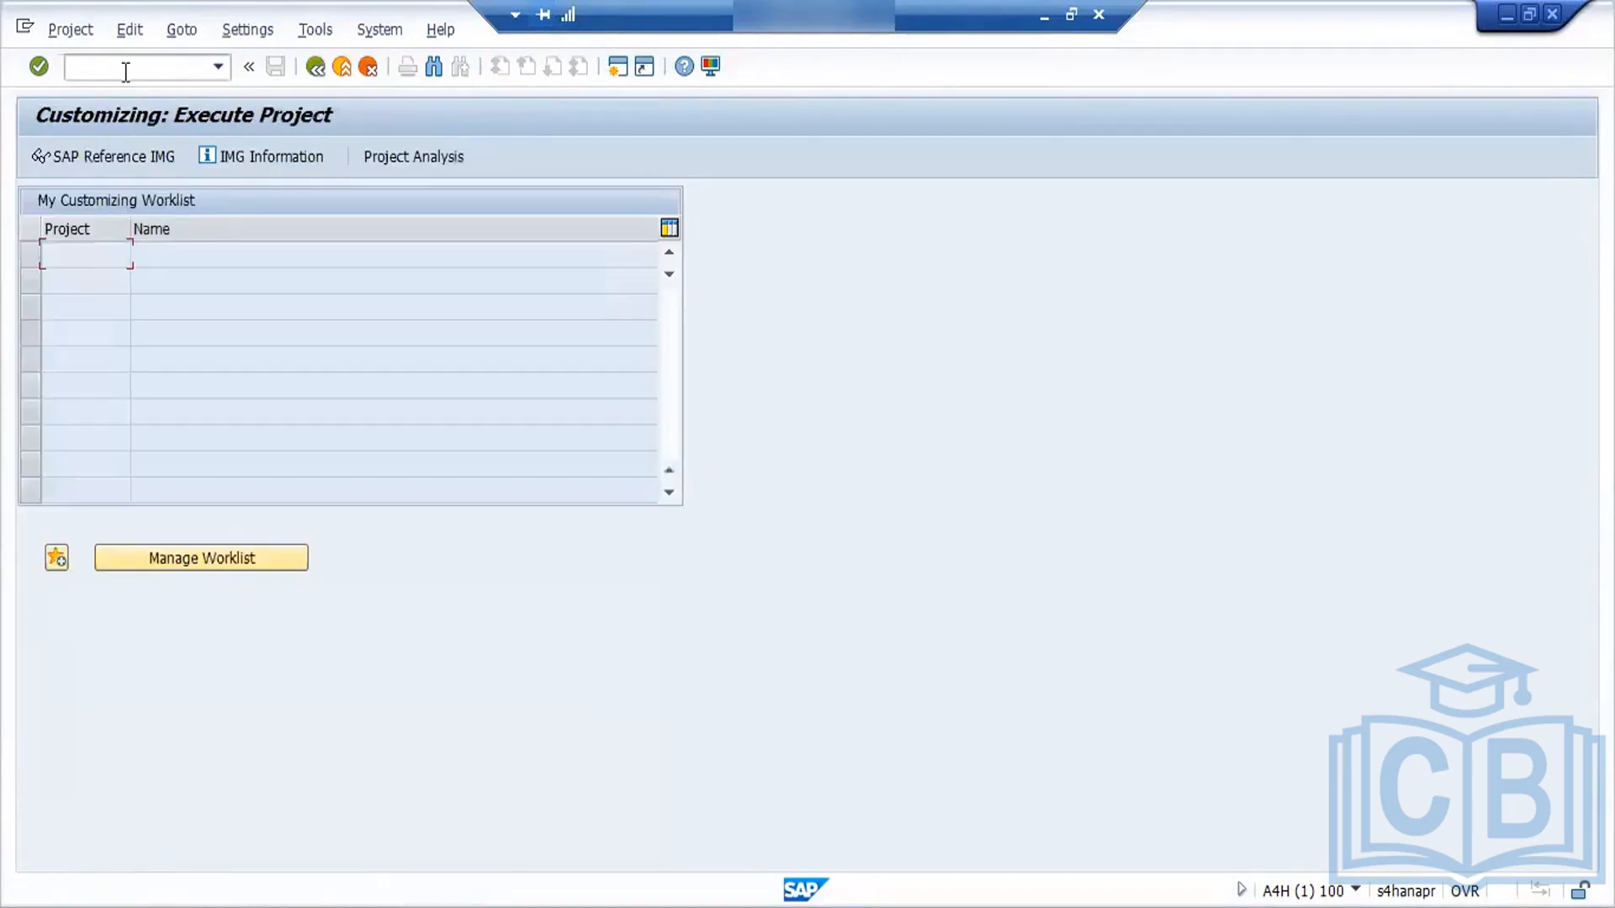
{"action": "left_click", "coordinate": [101, 161]}
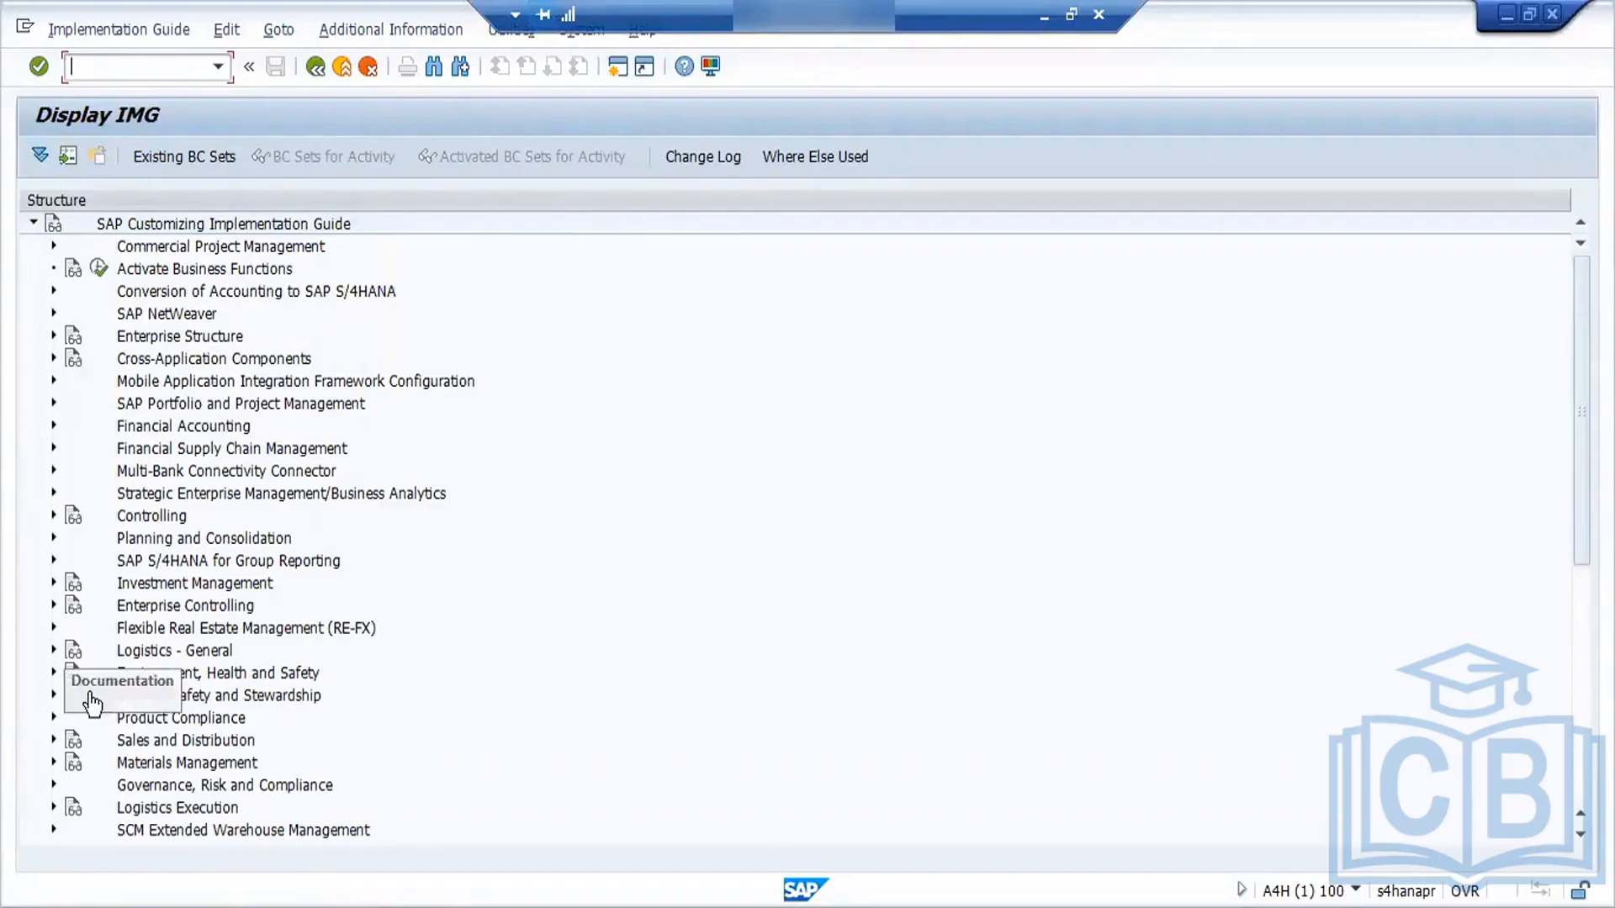
Step: Under Logistics - General, Material Master, Field Selection, open the activity Define Industry Sectors and Industry-Sector-Specific Field Selection
{"action": "left_click", "coordinate": [55, 652]}
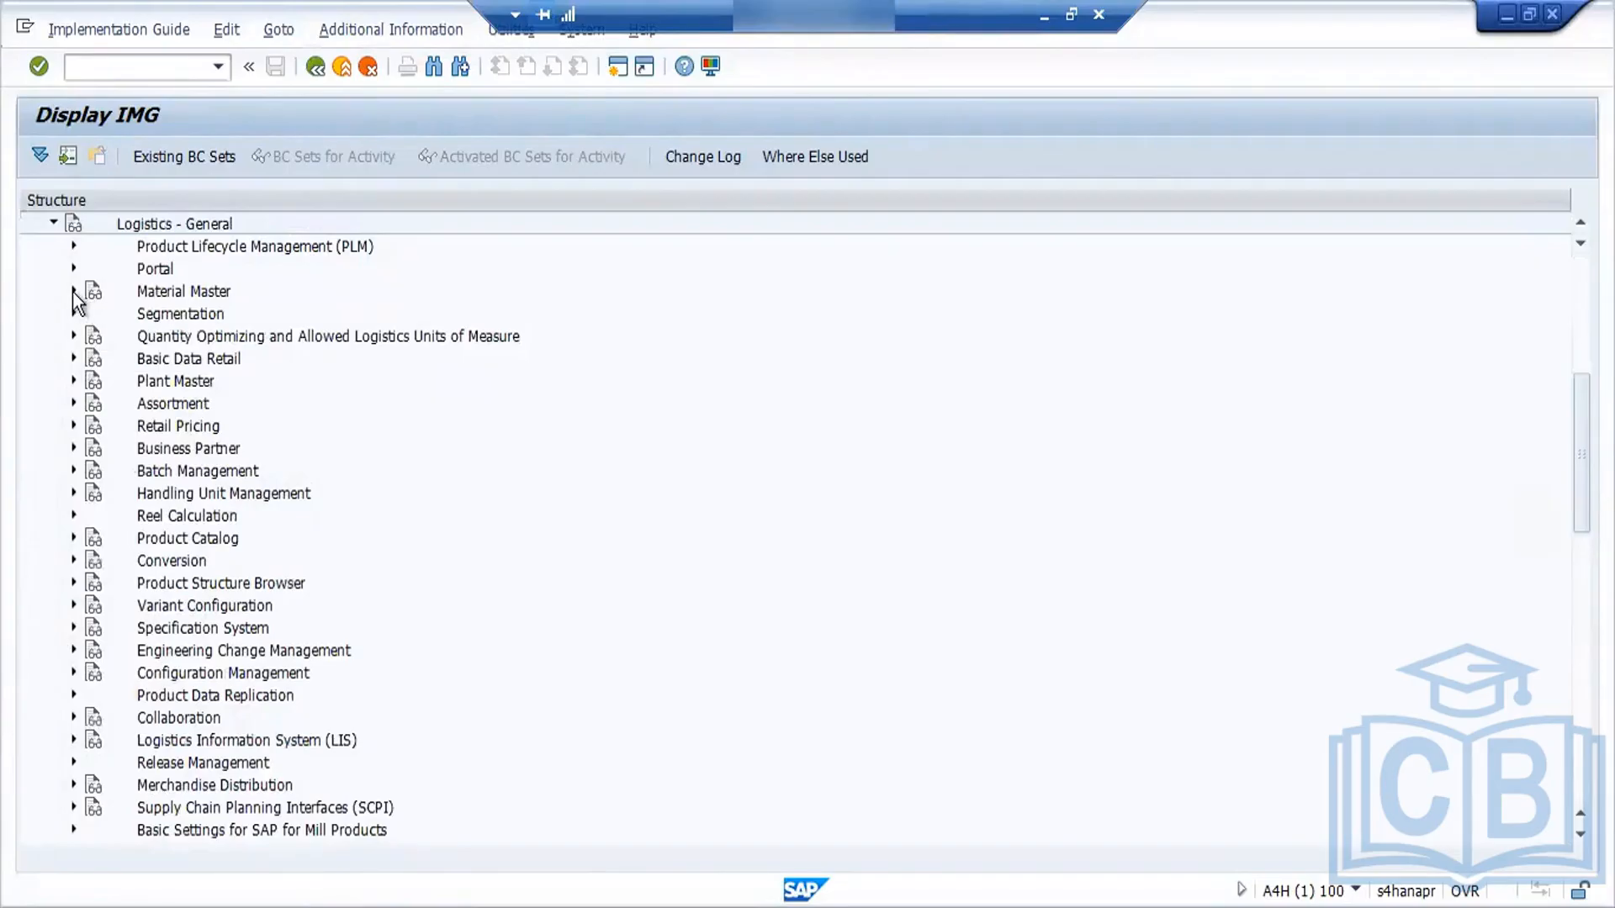
{"action": "left_click", "coordinate": [73, 291]}
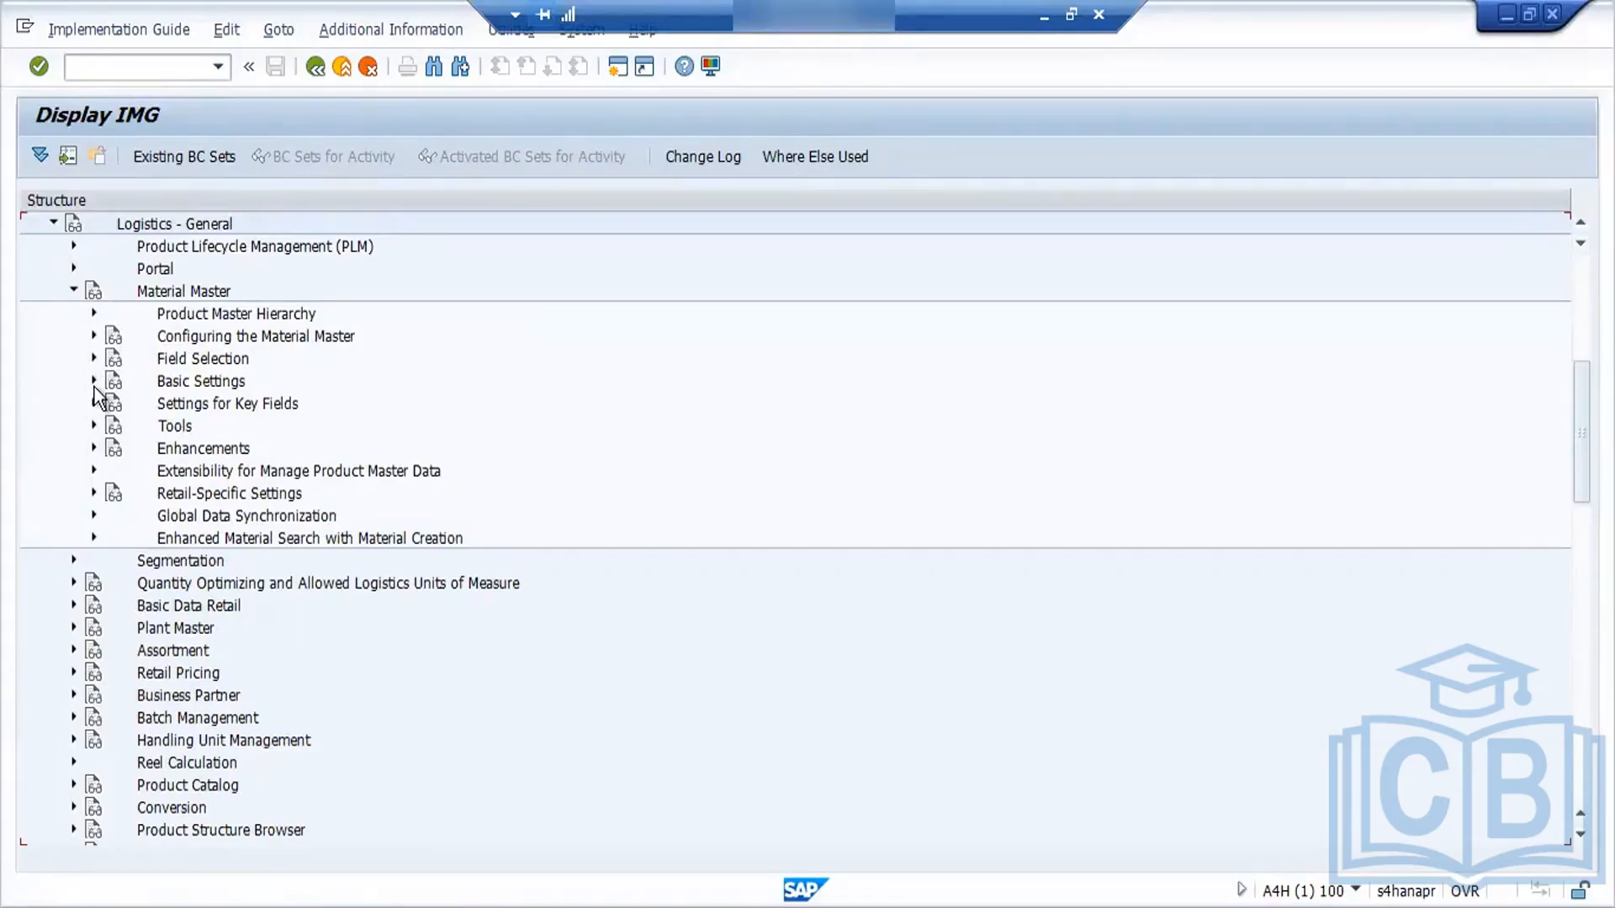
{"action": "left_click", "coordinate": [93, 358]}
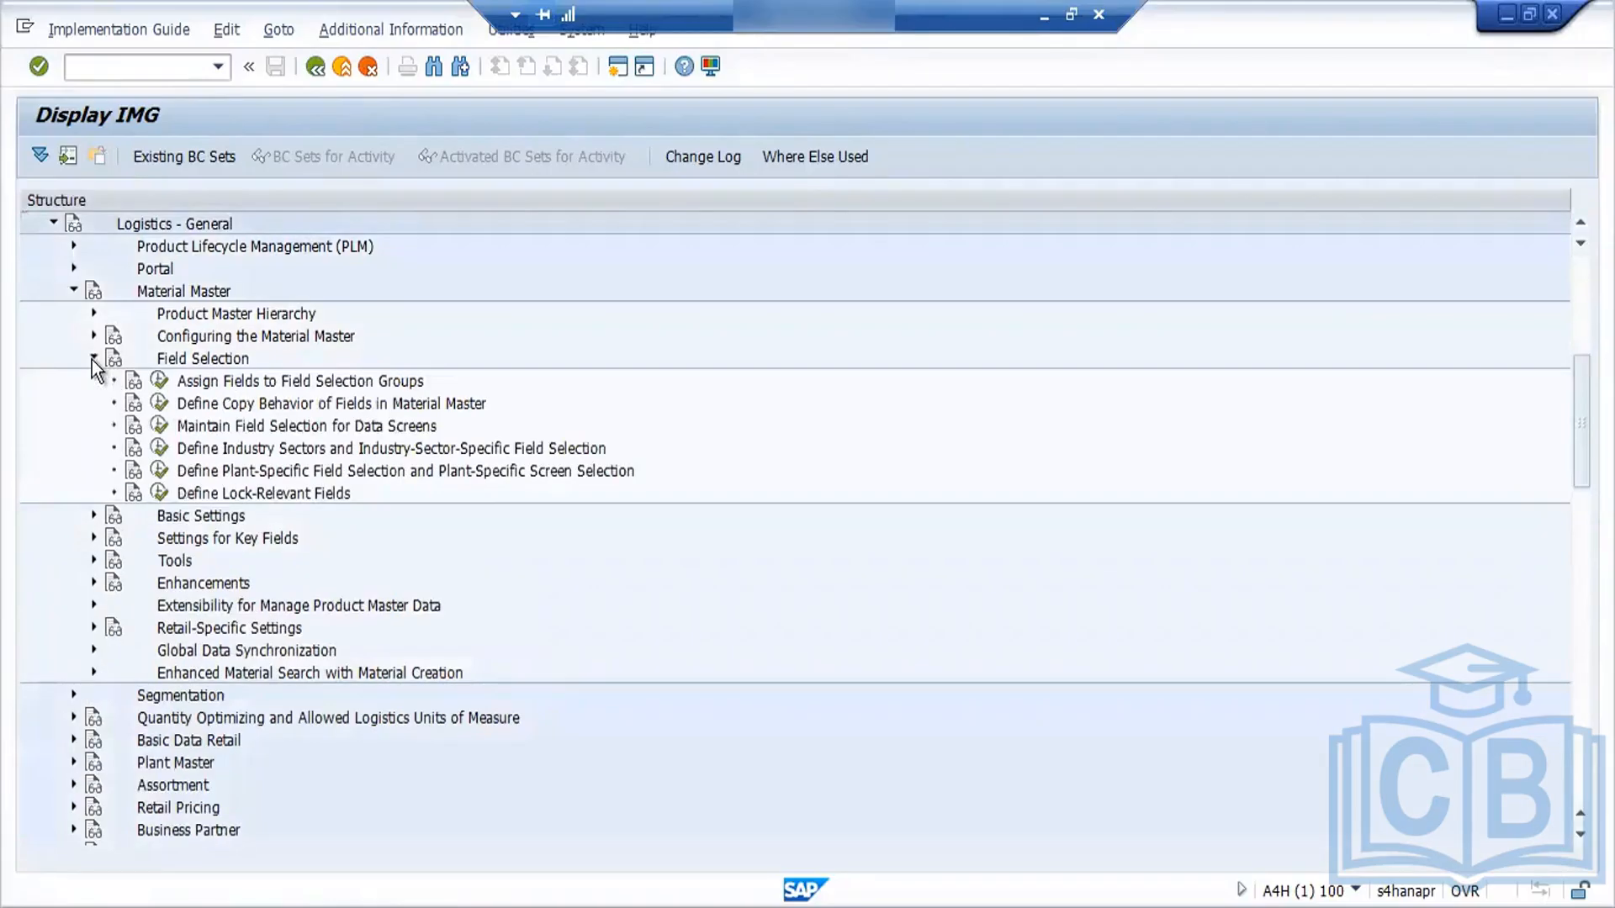
{"action": "left_click", "coordinate": [157, 453]}
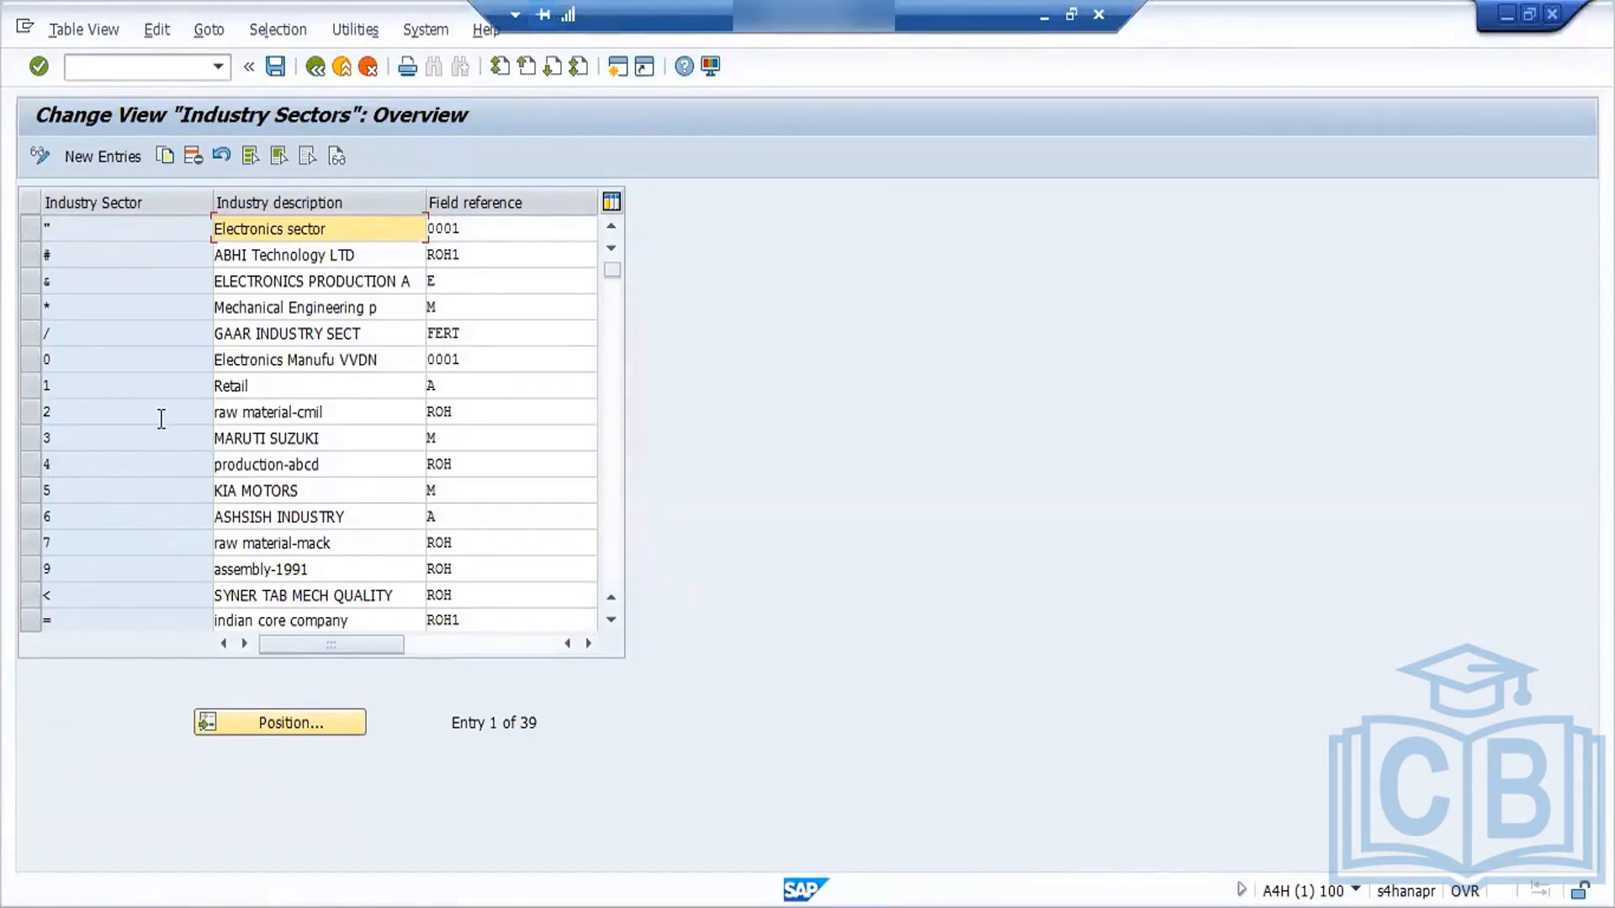
Step: Examine the industry descriptions and field references in the Industry Sectors table, including entries further down
{"action": "left_click", "coordinate": [270, 429]}
{"action": "left_click", "coordinate": [497, 364]}
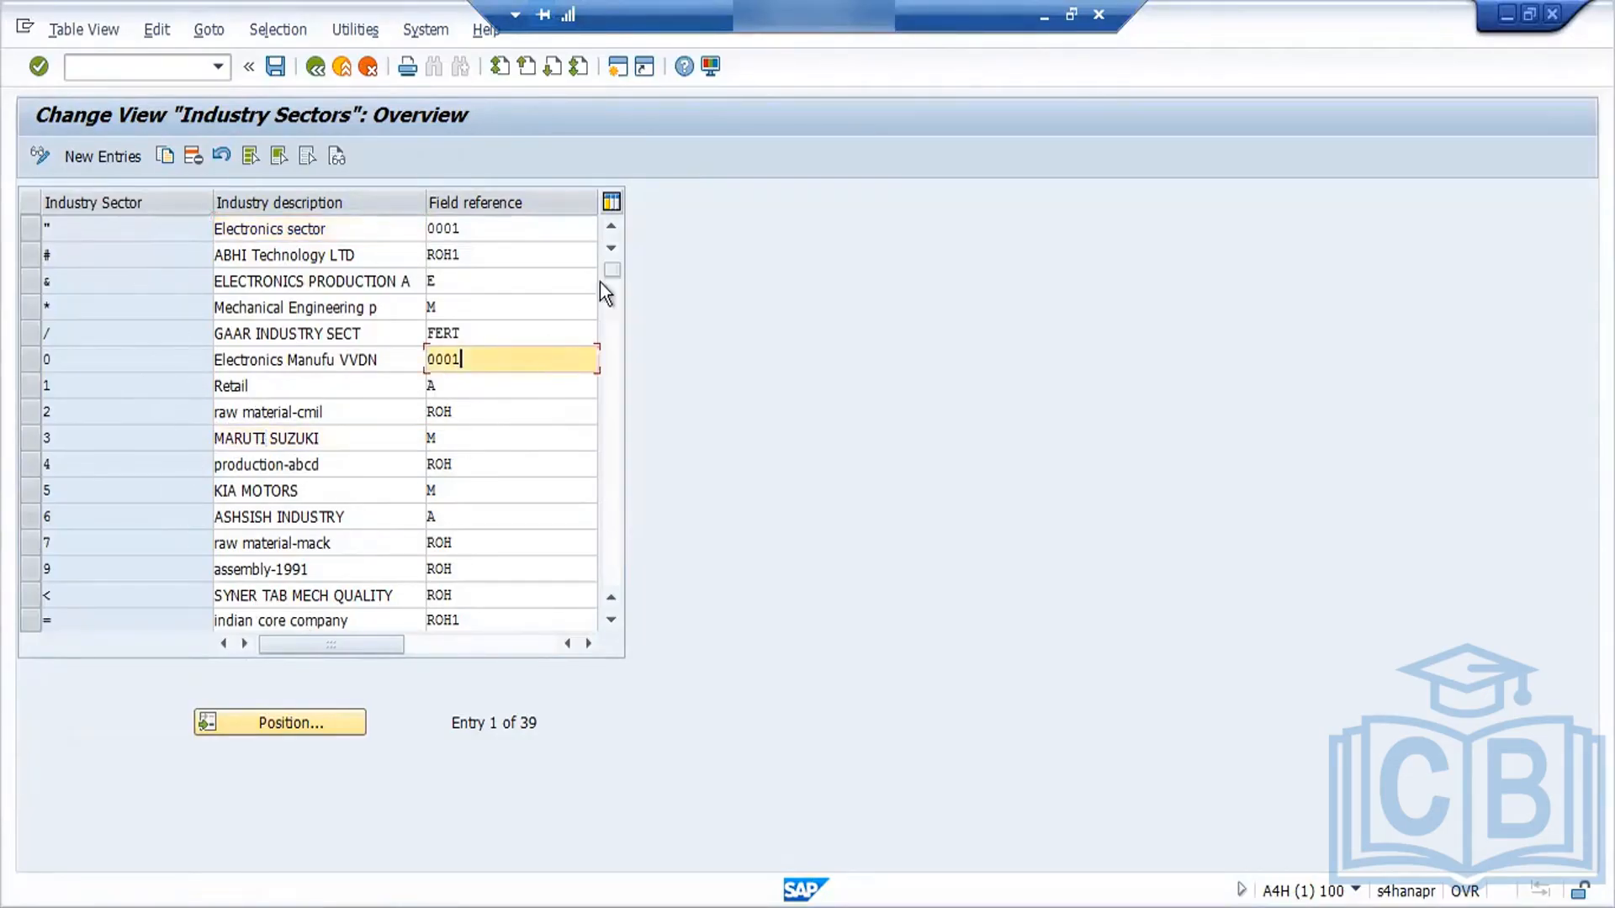
{"action": "left_click_drag", "start_coordinate": [611, 269], "coordinate": [619, 345]}
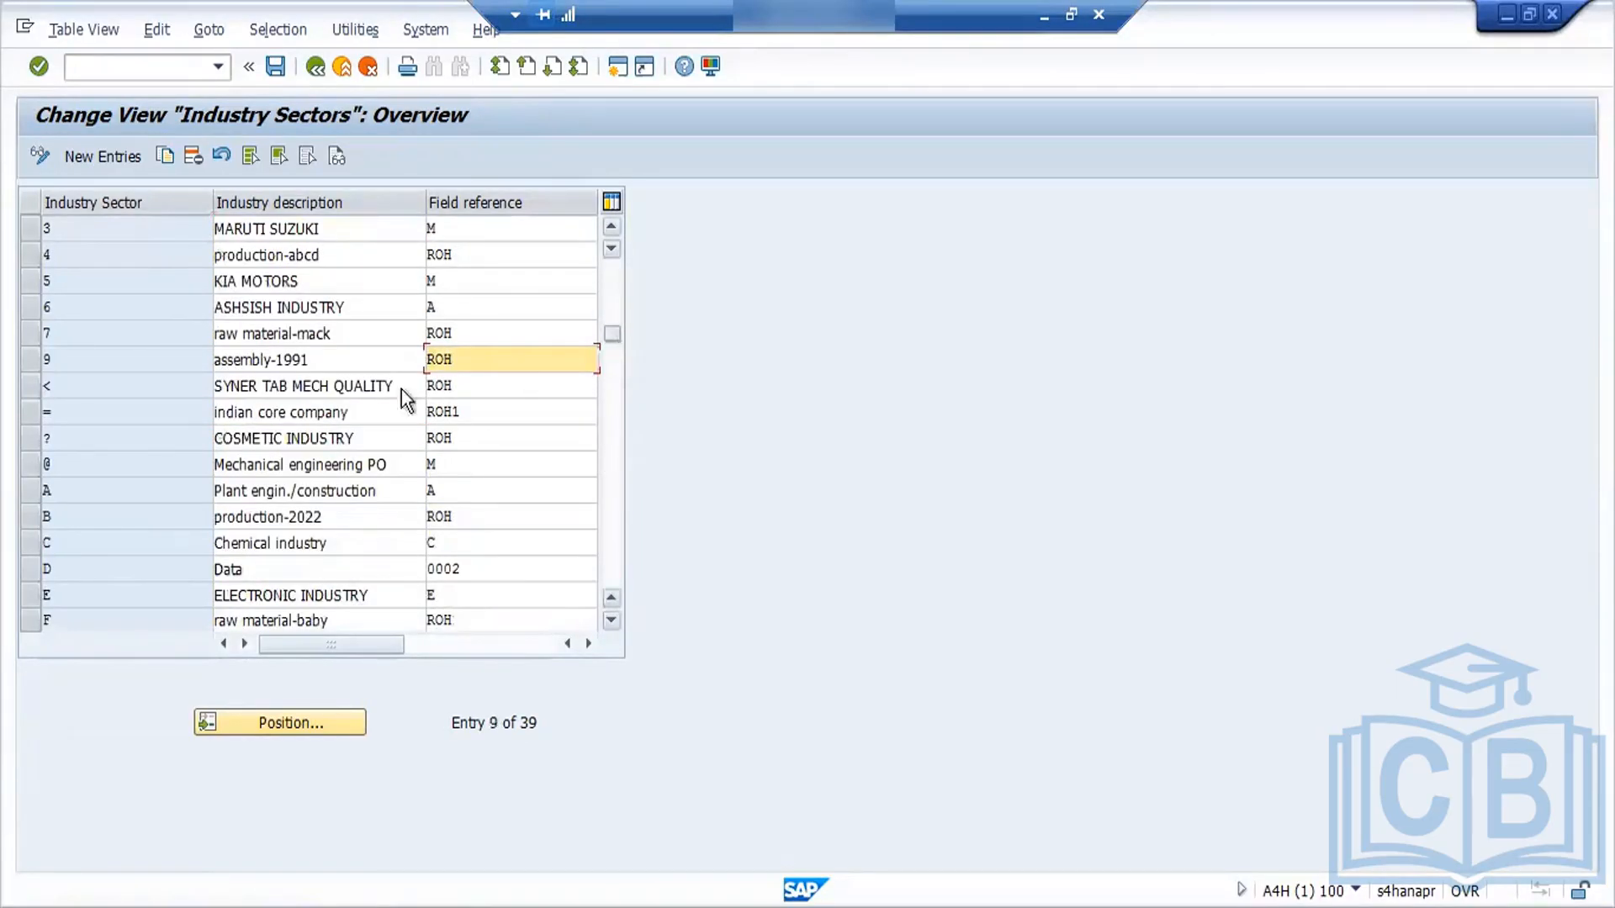
Step: Locate the Mechanical engineering entry, sector M, in the Industry Sectors table and check its field reference
{"action": "left_click", "coordinate": [26, 305]}
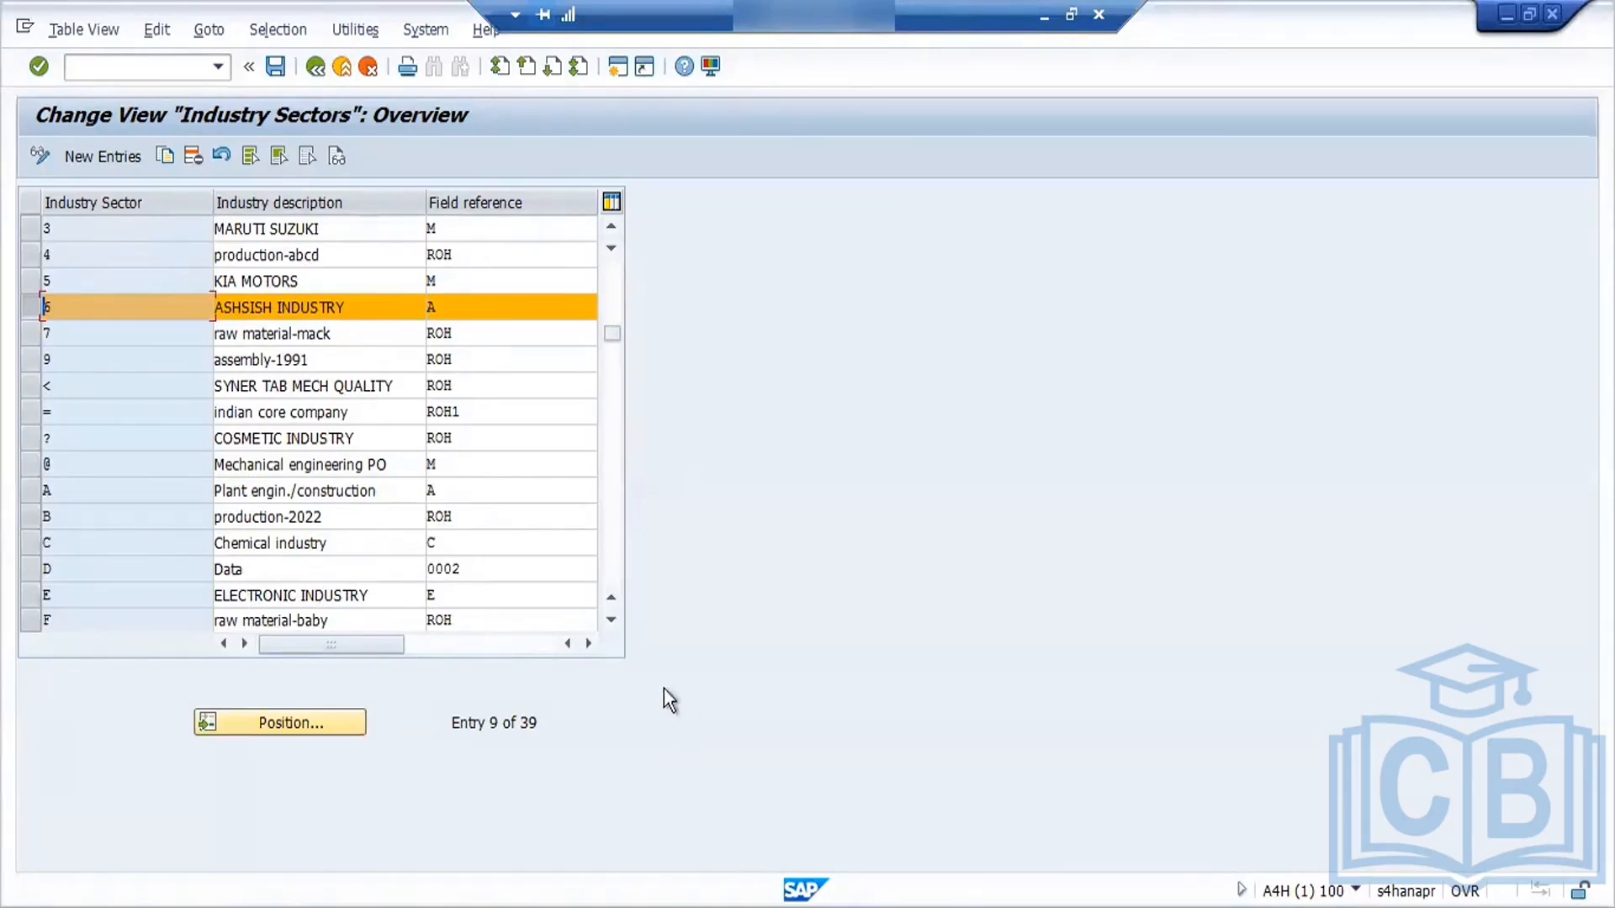
{"action": "left_click", "coordinate": [614, 626]}
{"action": "left_click", "coordinate": [614, 626]}
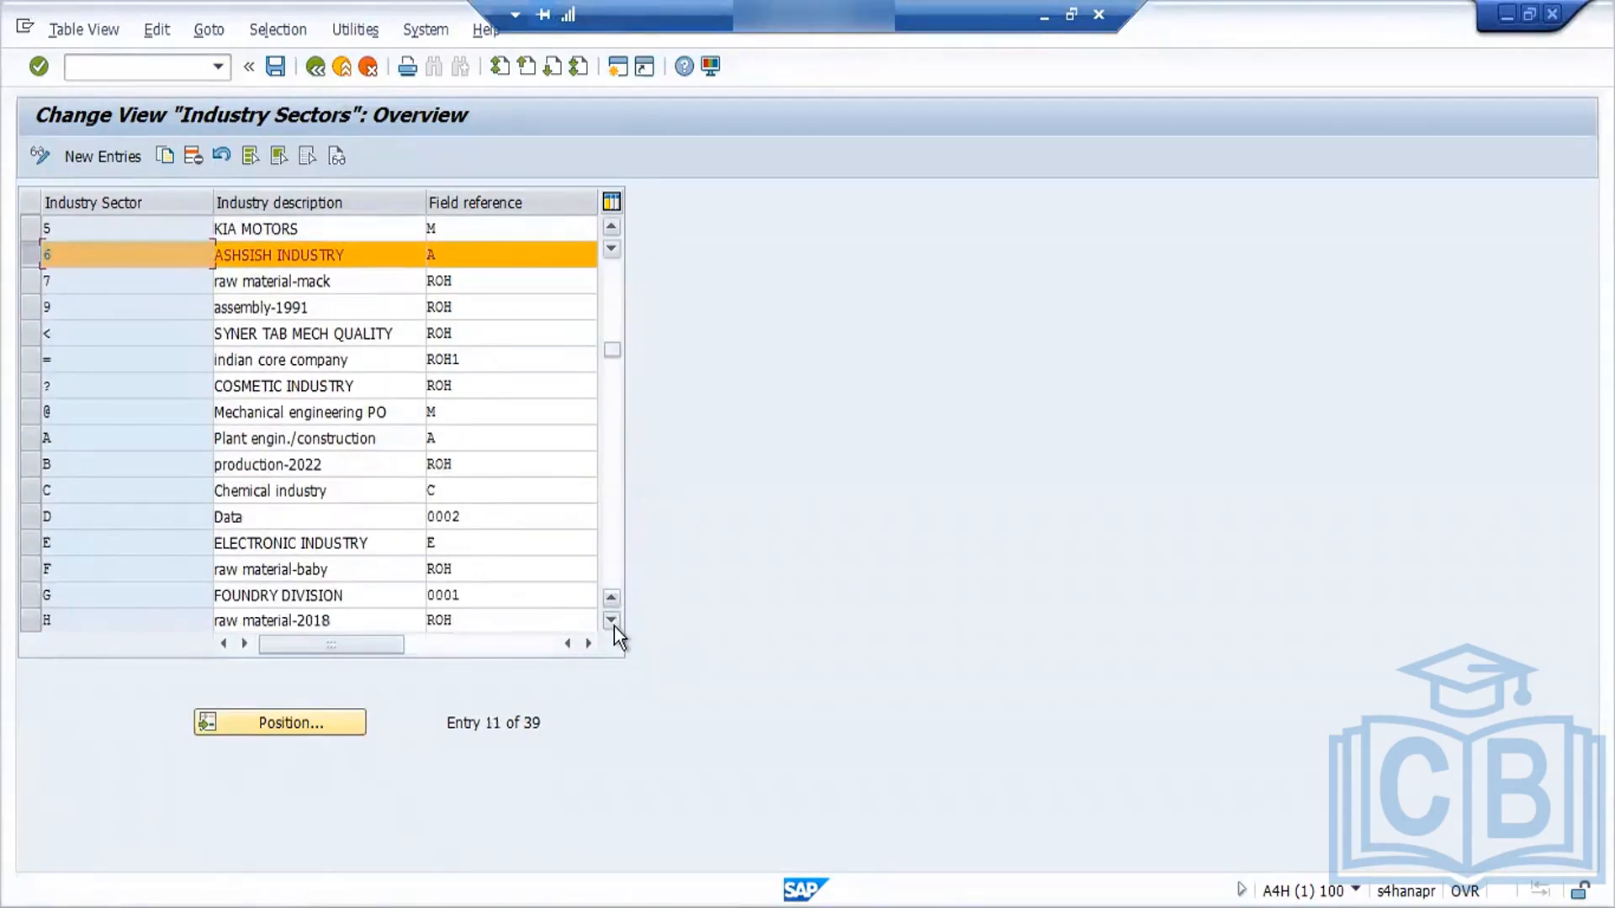
{"action": "left_click", "coordinate": [614, 626]}
{"action": "left_click", "coordinate": [614, 626]}
{"action": "left_click", "coordinate": [613, 623]}
{"action": "left_click", "coordinate": [612, 622]}
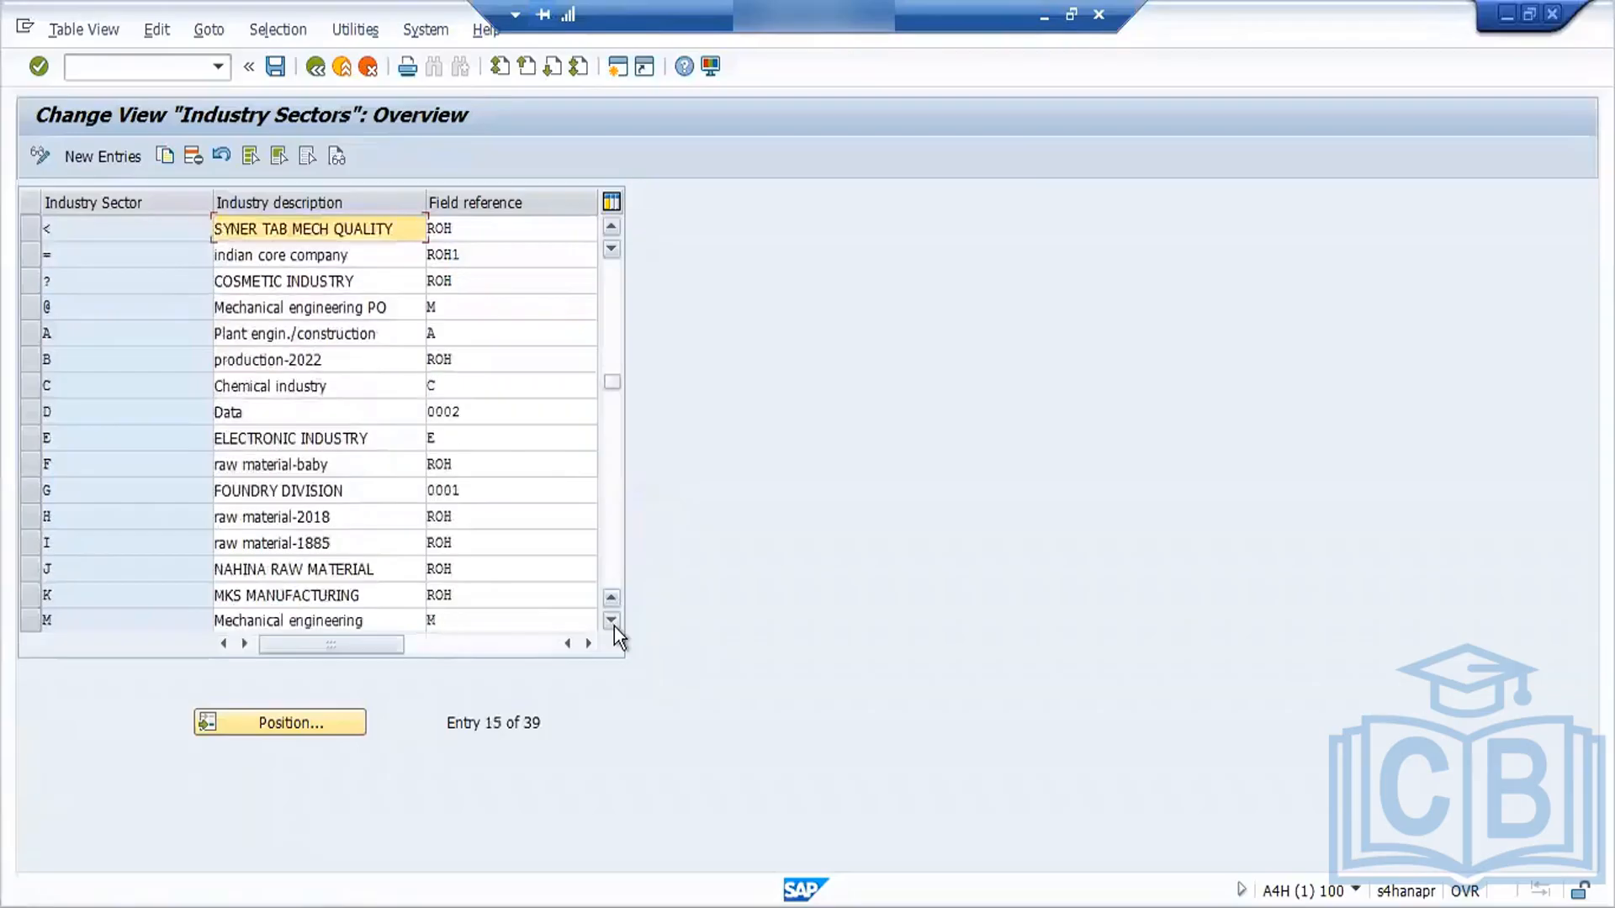
{"action": "left_click", "coordinate": [614, 626]}
{"action": "left_click", "coordinate": [614, 626]}
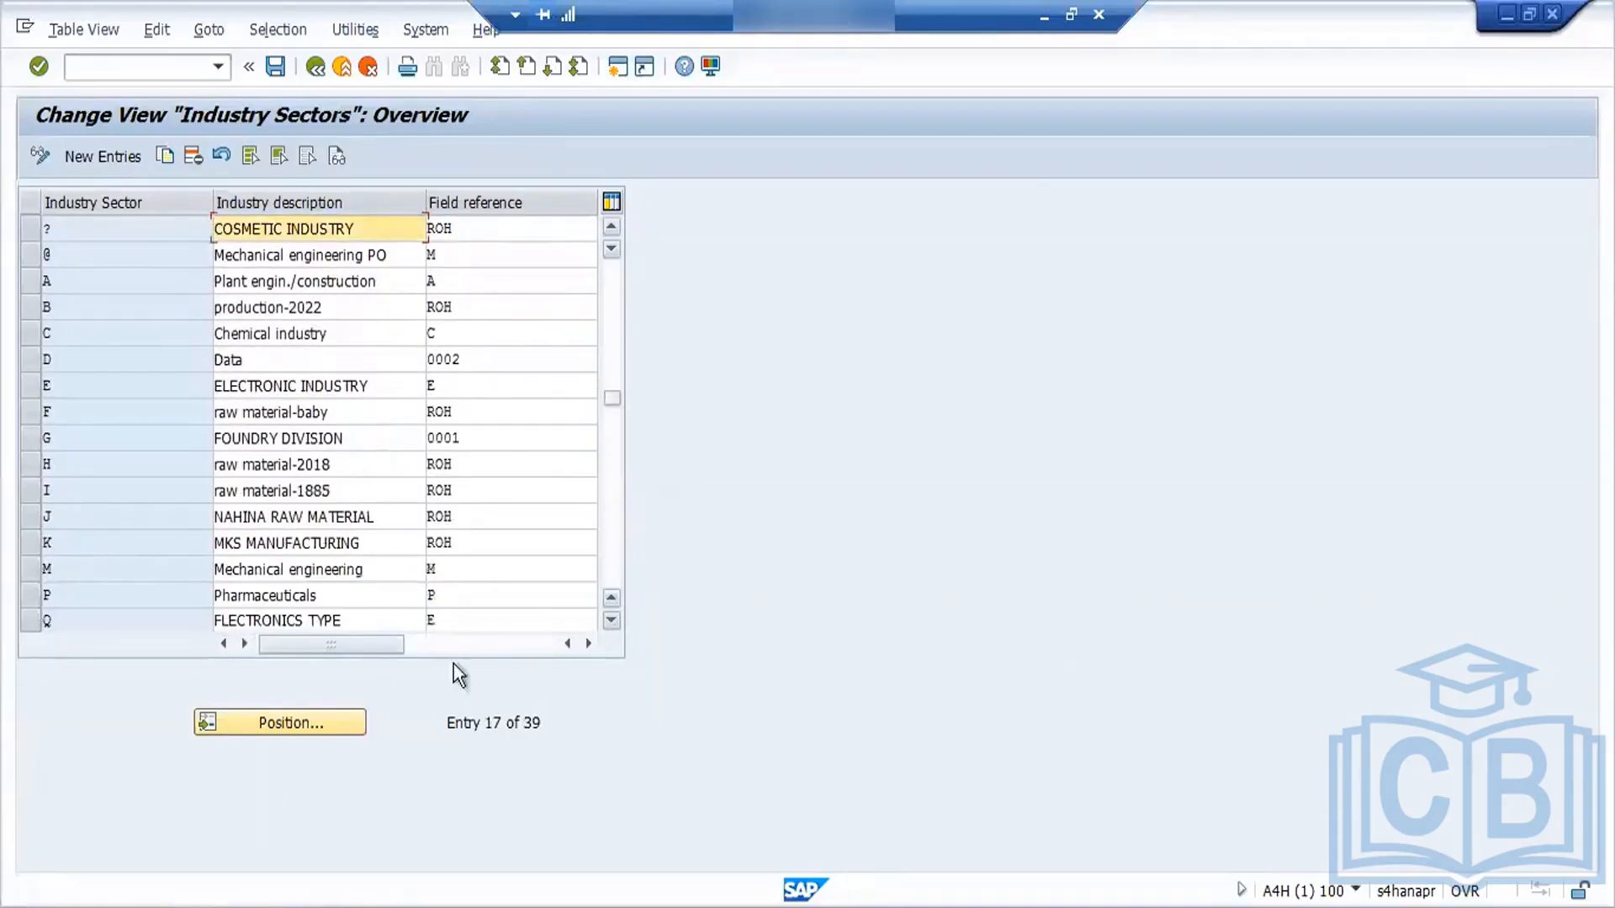
{"action": "left_click", "coordinate": [369, 567]}
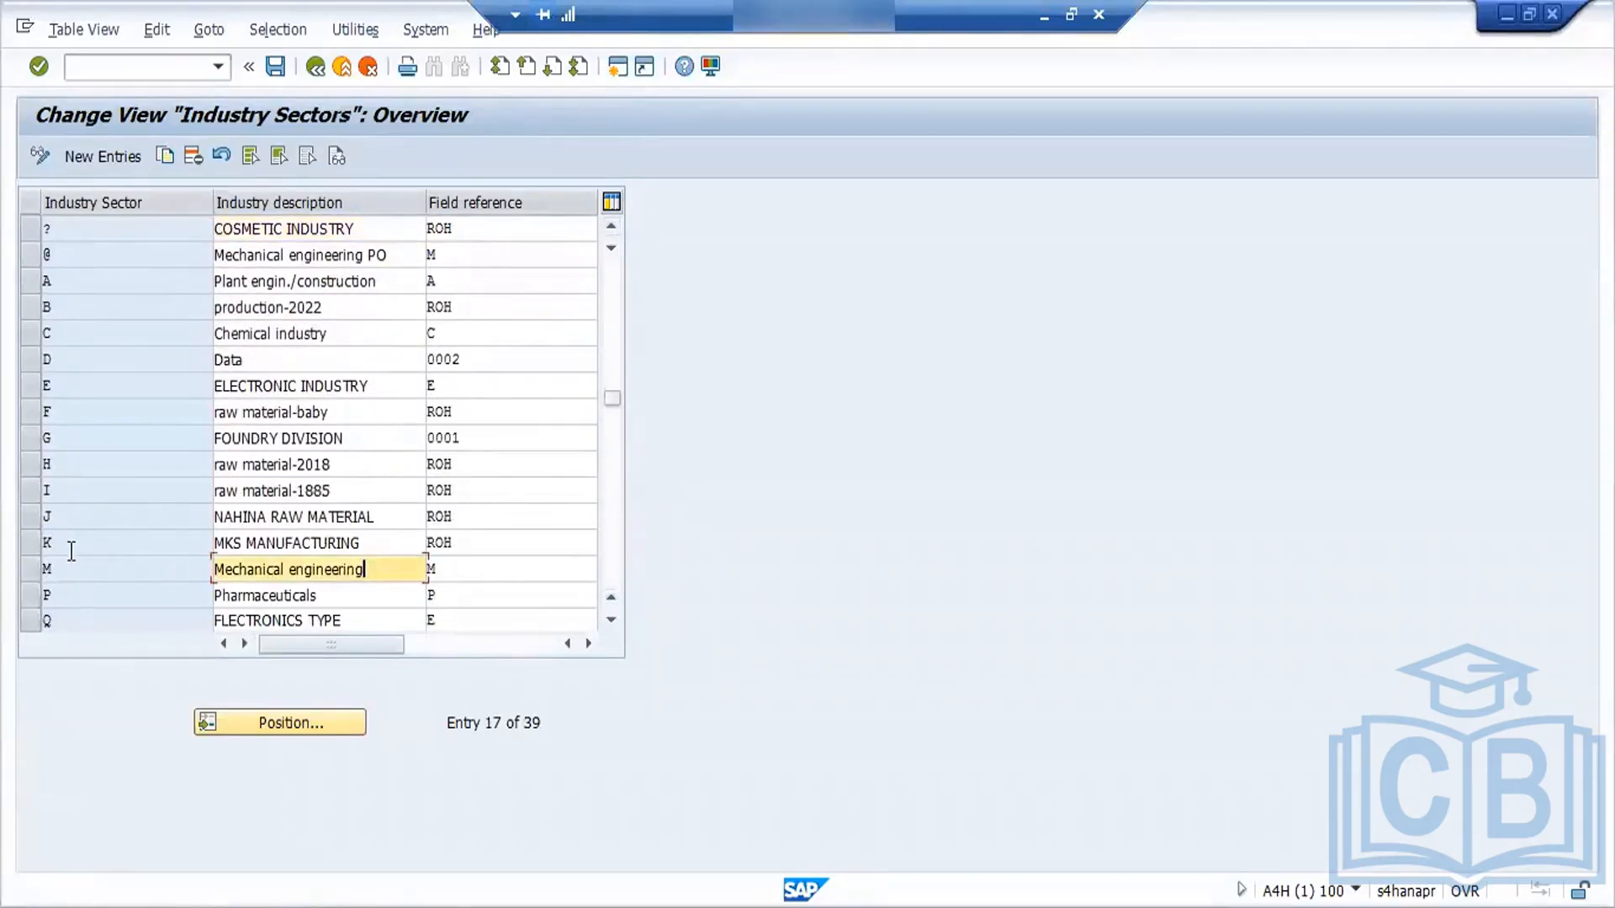
{"action": "left_click", "coordinate": [33, 570]}
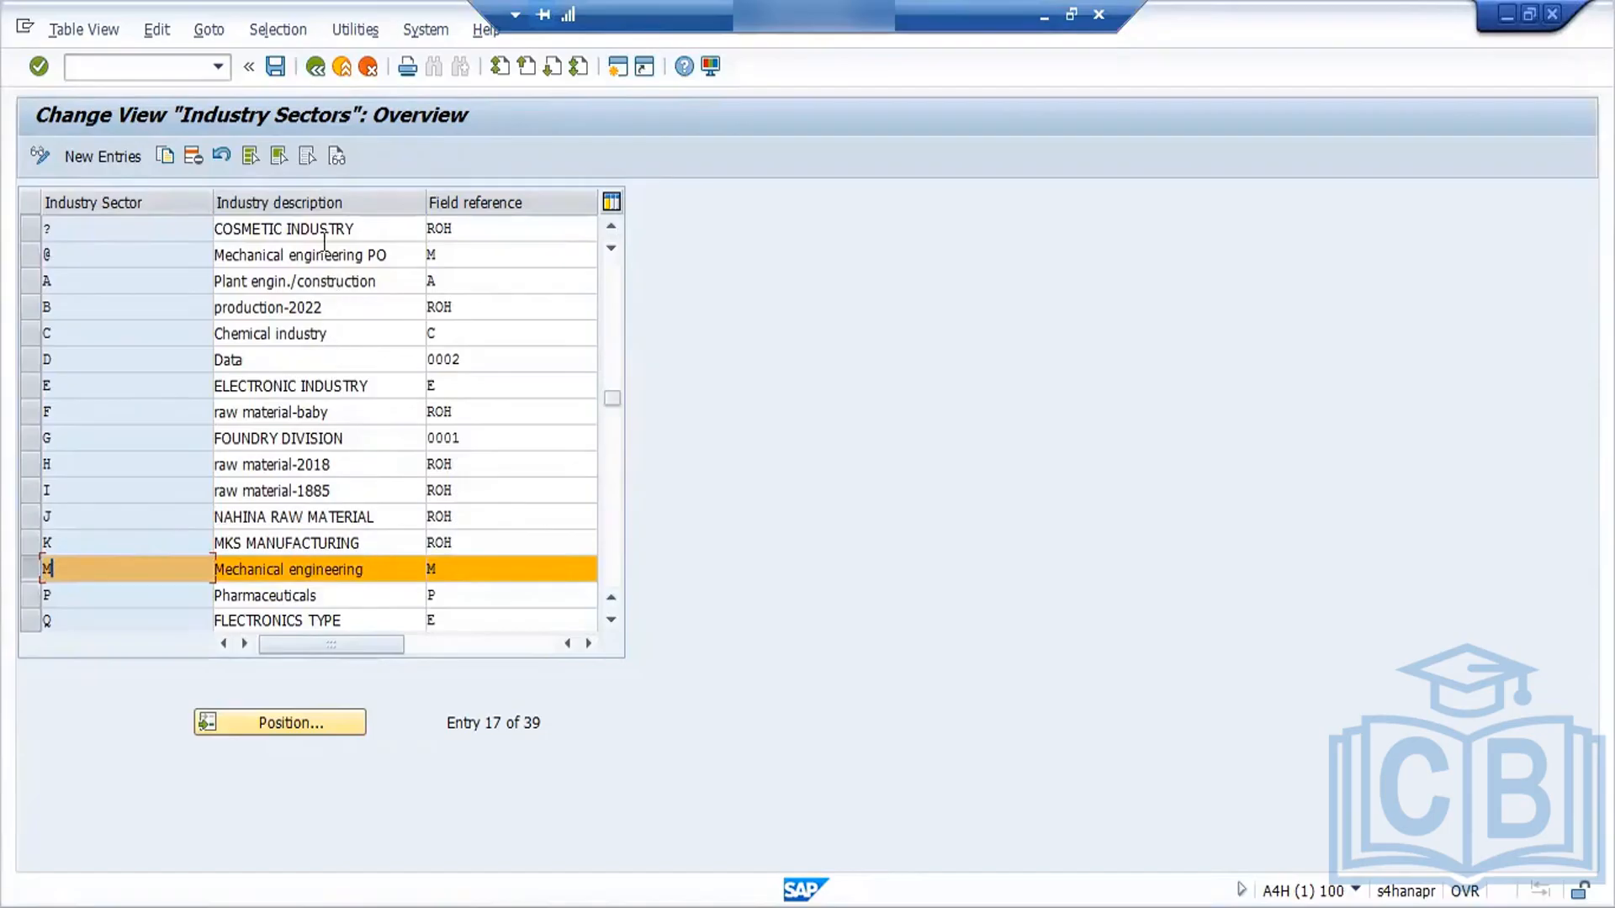
{"action": "left_click", "coordinate": [436, 568]}
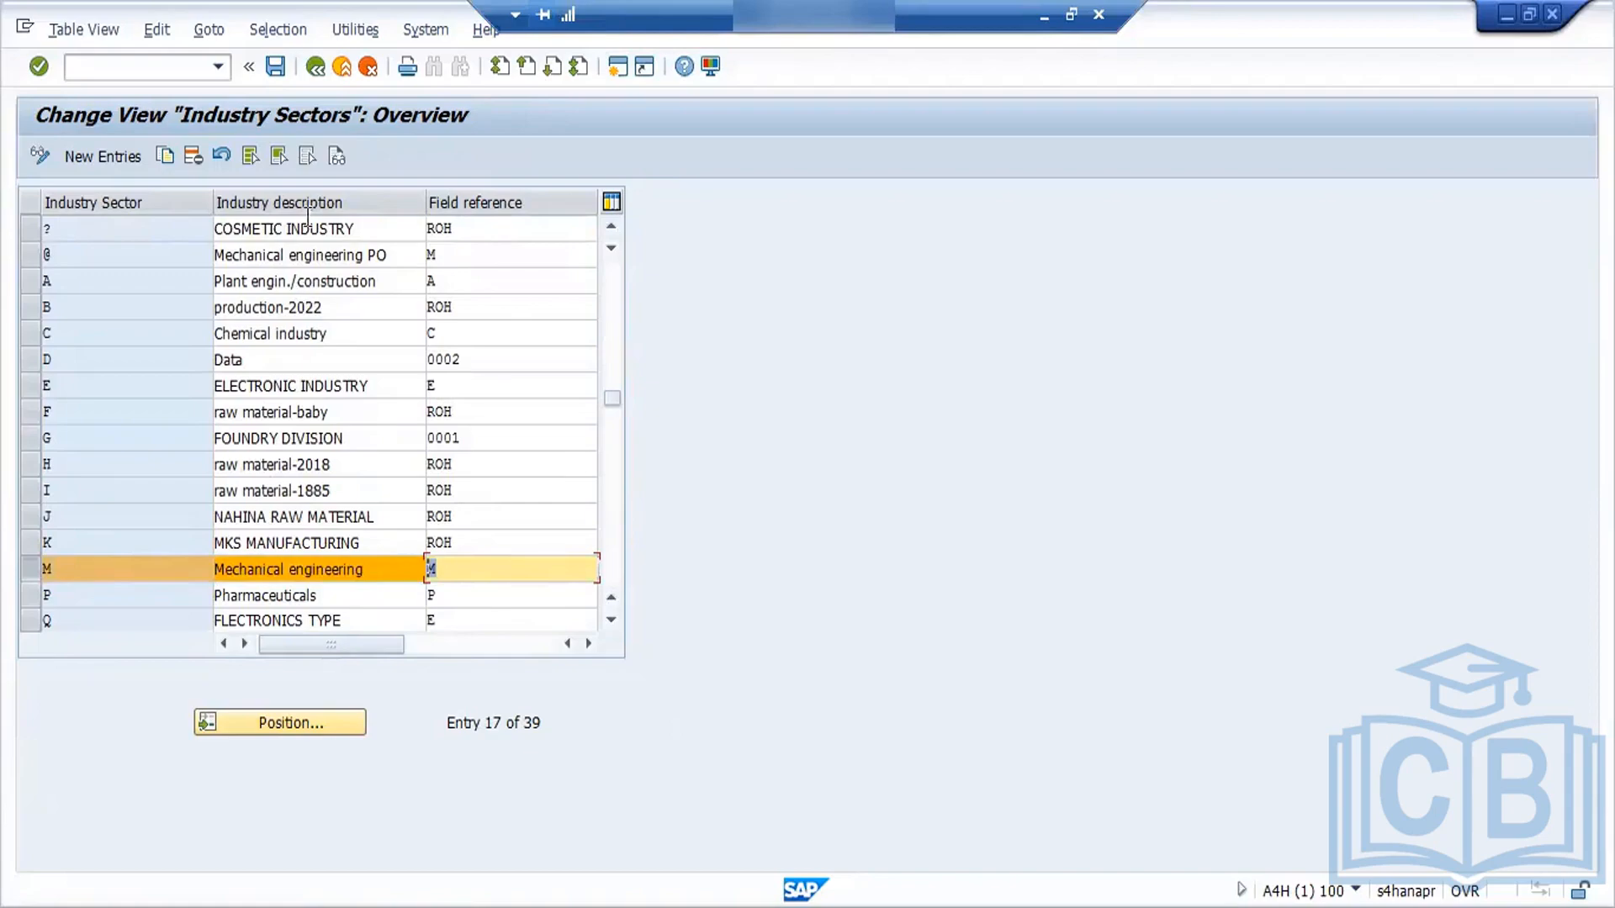
Step: Save the Industry Sectors view and return to the IMG structure
{"action": "left_click", "coordinate": [276, 66]}
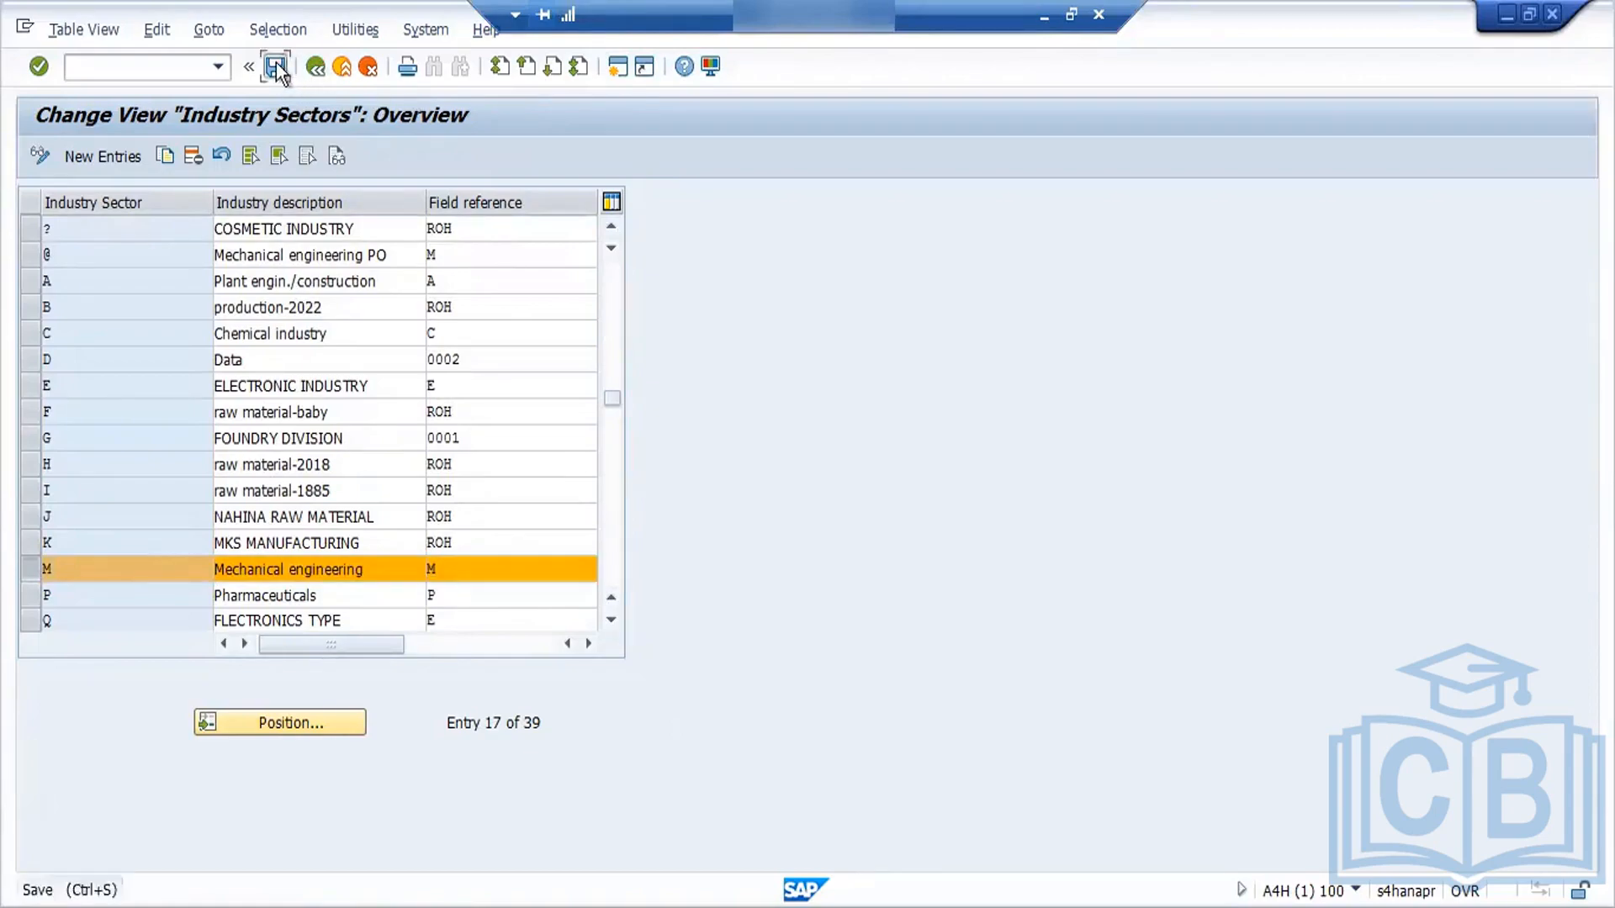
{"action": "left_click", "coordinate": [674, 562]}
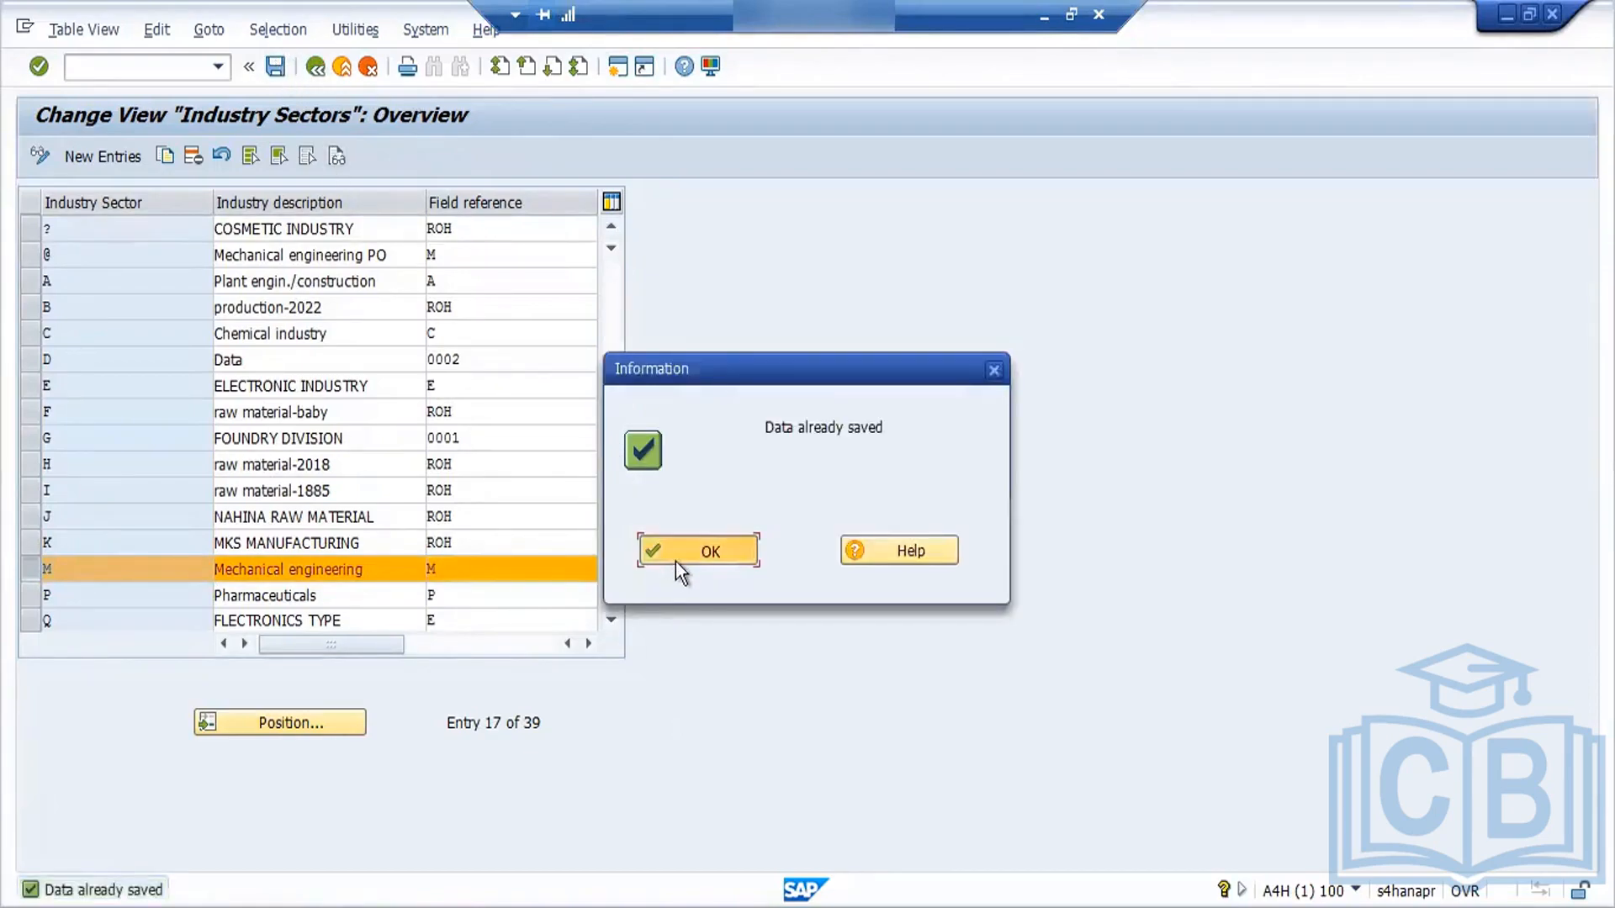
{"action": "left_click", "coordinate": [308, 73]}
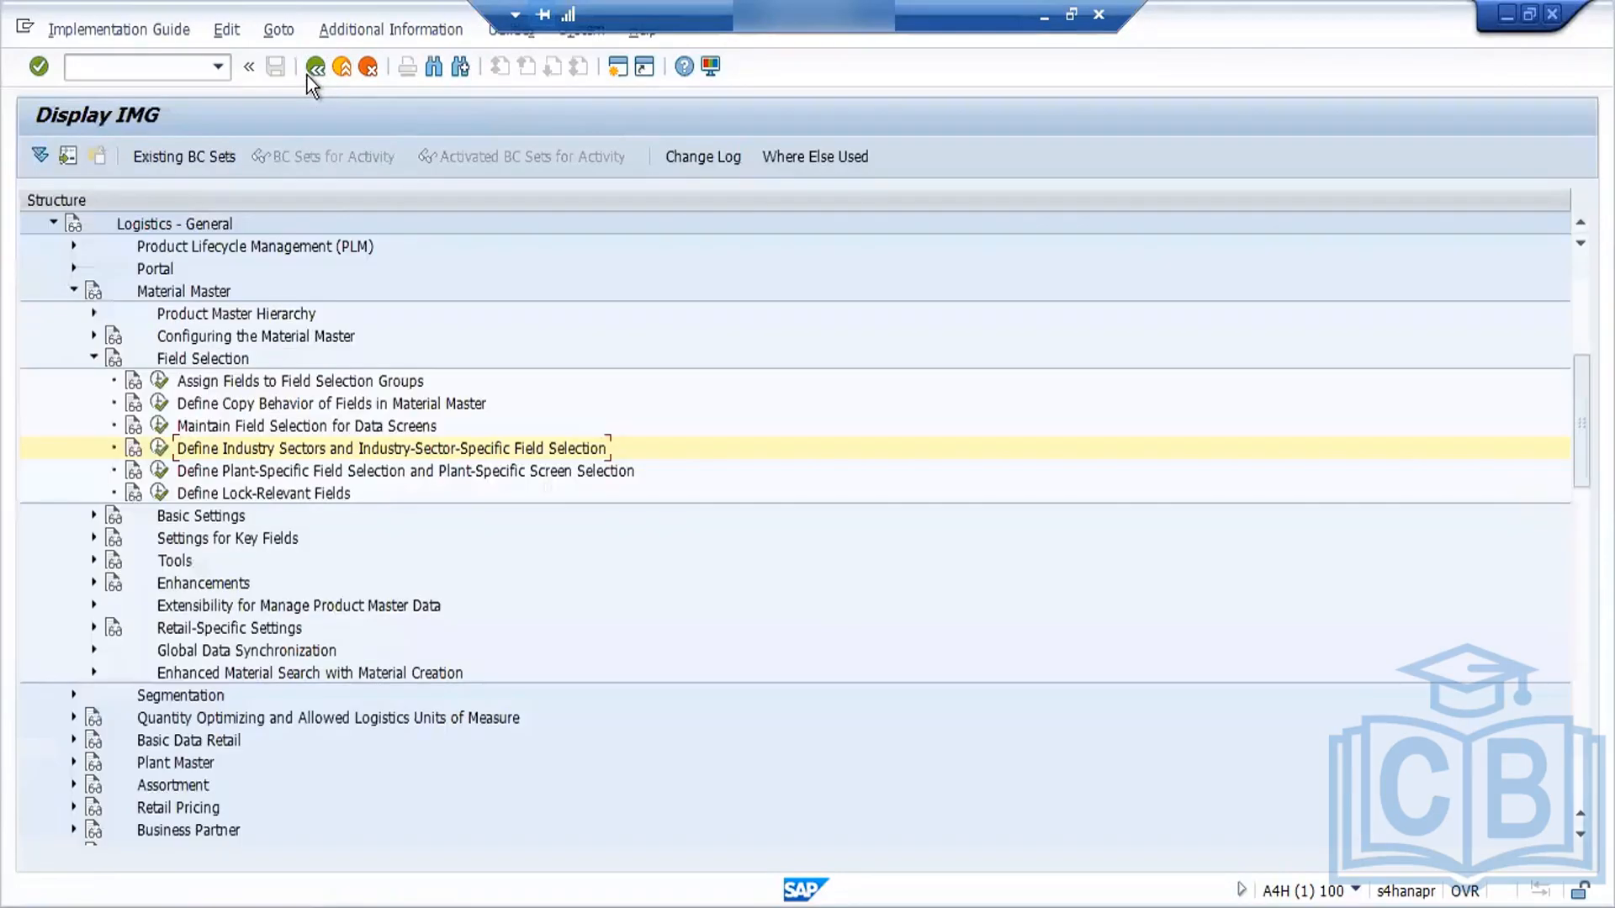
Step: Under Material Master, Basic Settings, open Define Output Format of Material Numbers and check the material number length
{"action": "left_click", "coordinate": [95, 359]}
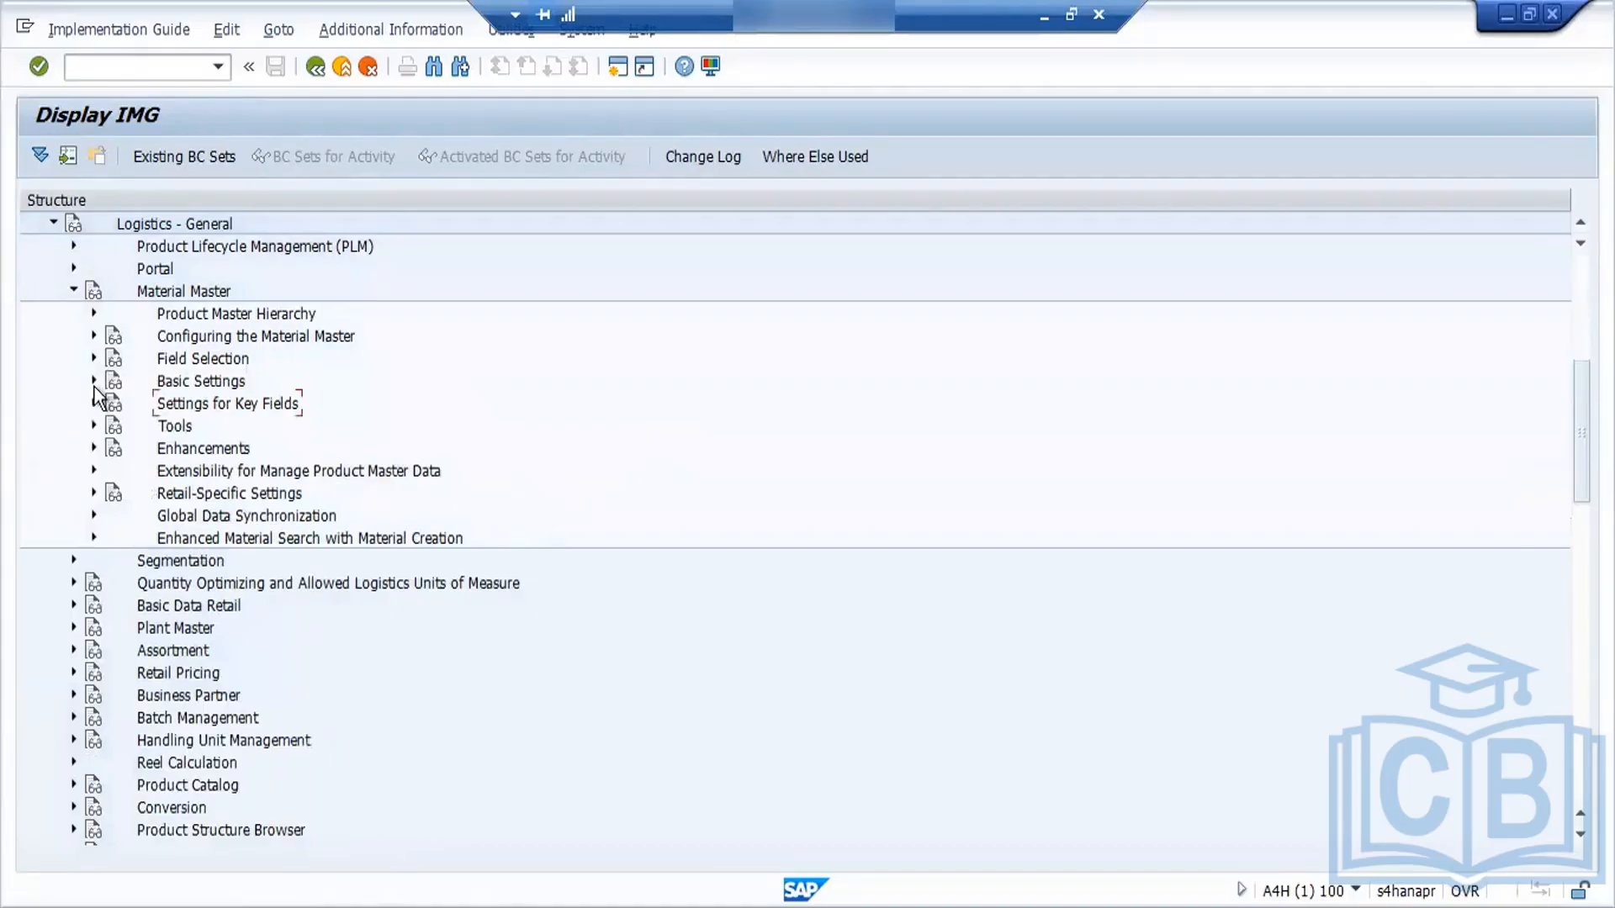
{"action": "left_click", "coordinate": [94, 381]}
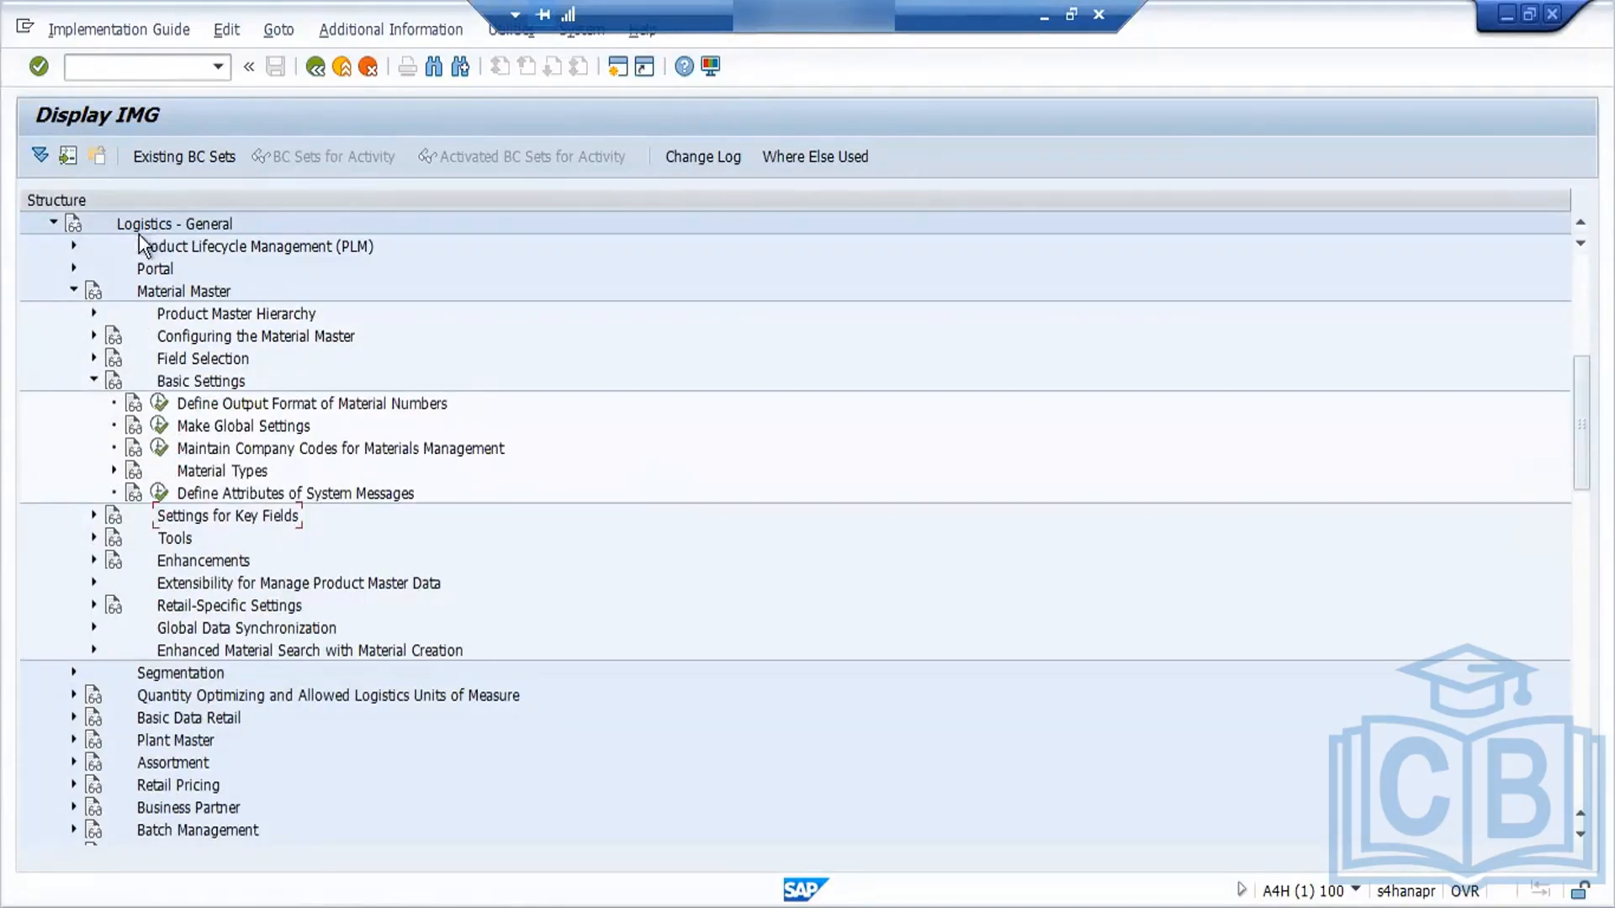
{"action": "left_click", "coordinate": [161, 405]}
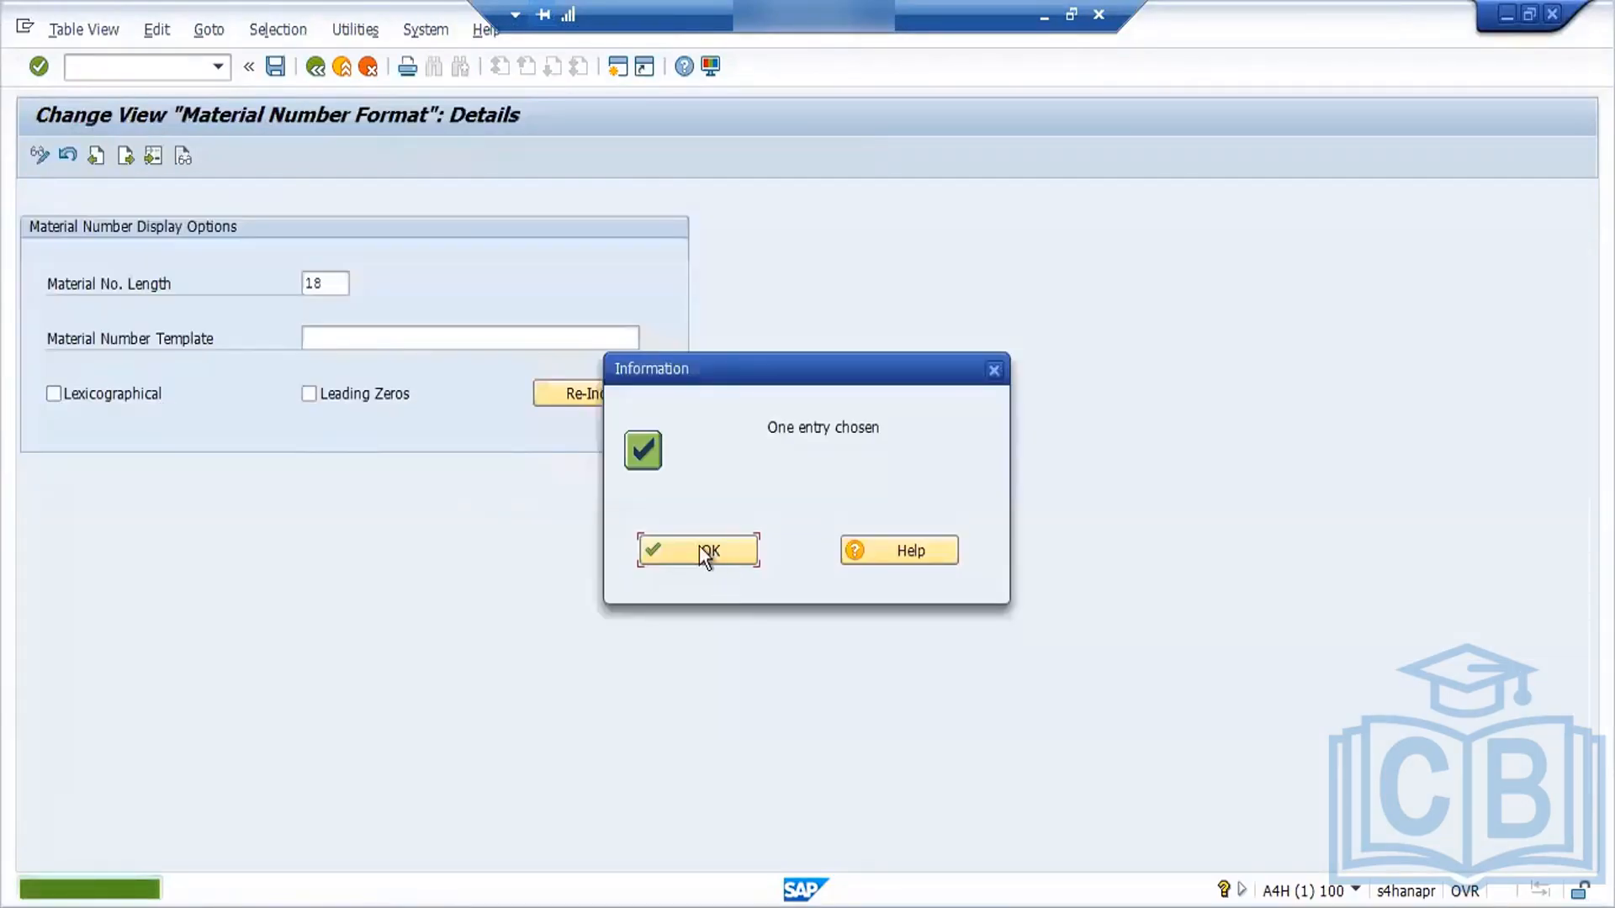
{"action": "left_click", "coordinate": [721, 551]}
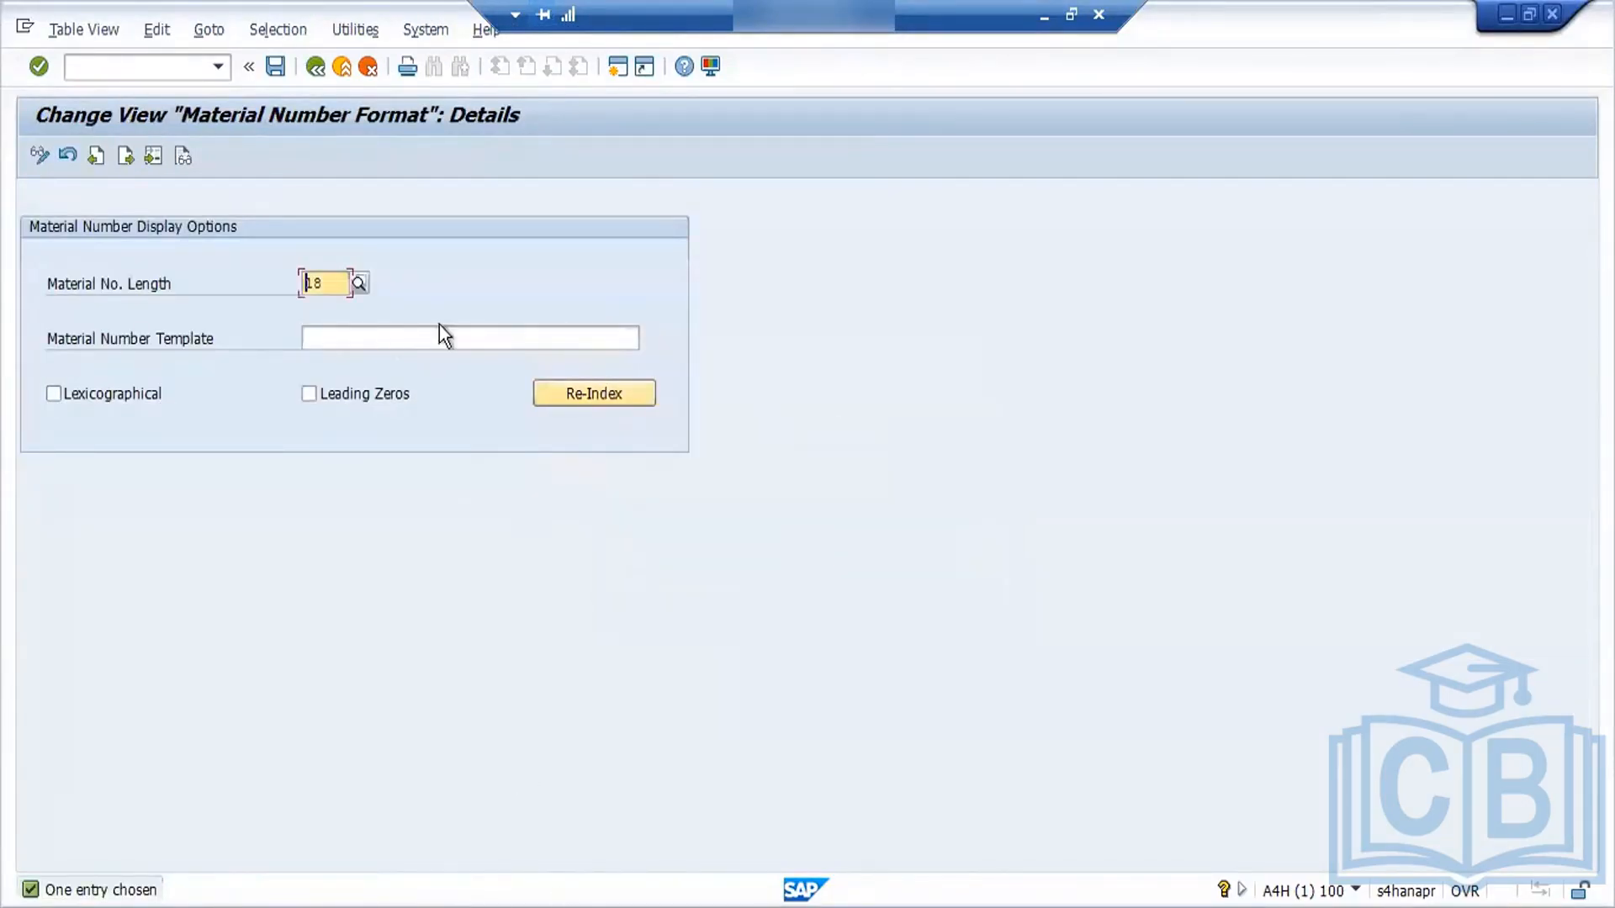
{"action": "left_click_drag", "start_coordinate": [329, 286], "coordinate": [255, 303]}
Step: Switch to the Word notes and add the line "Length --- 40 Length" below the Material Master heading
{"action": "left_click", "coordinate": [384, 906]}
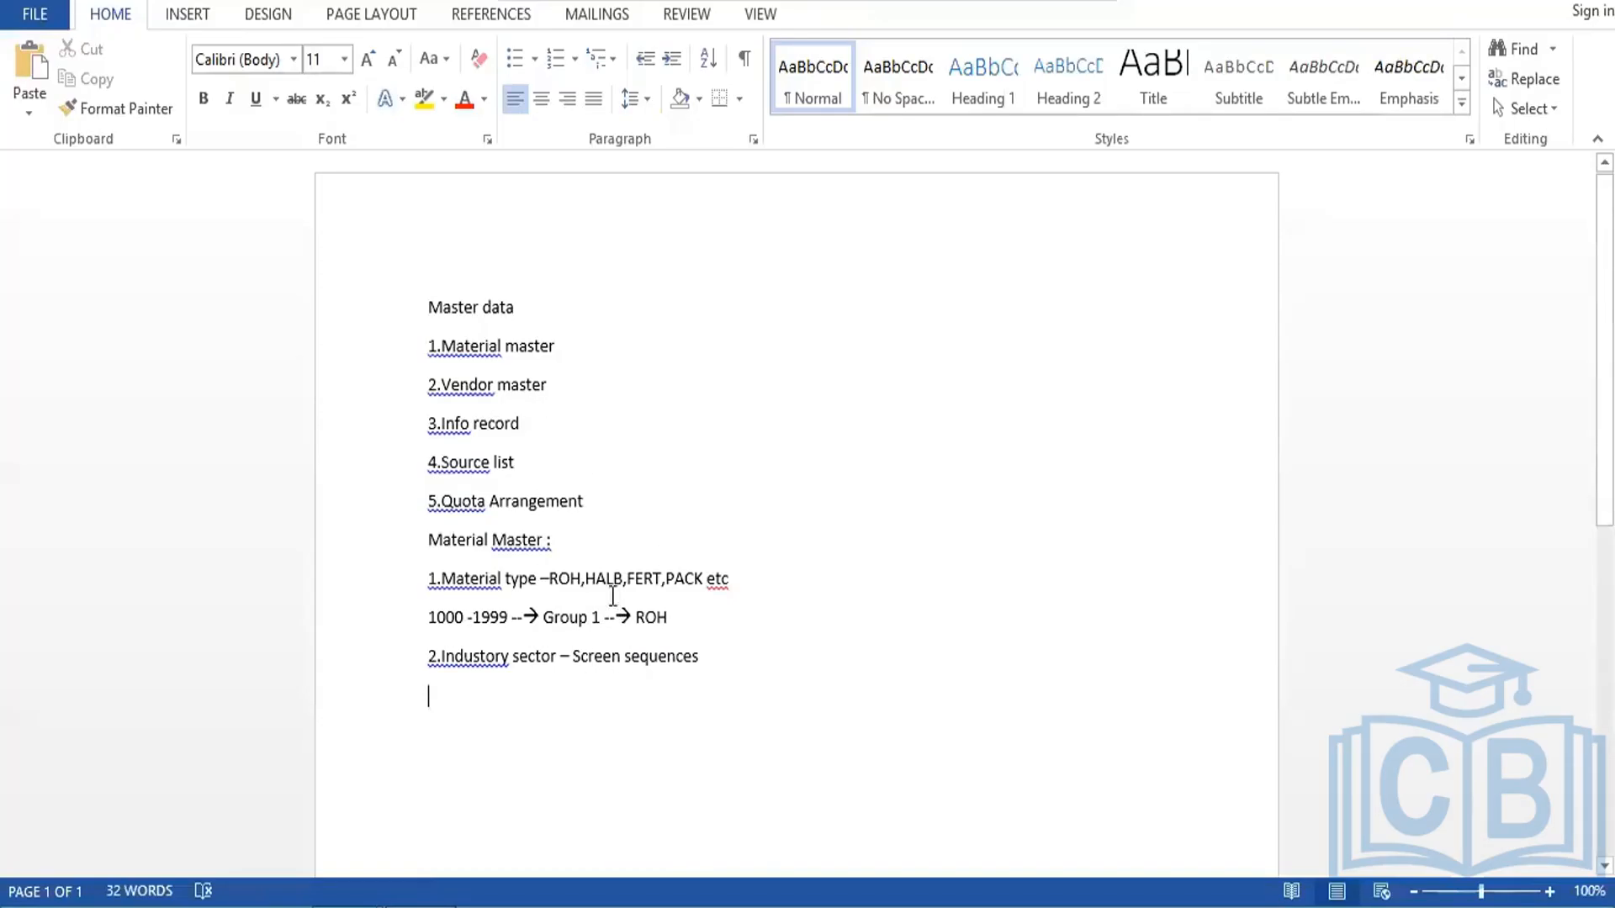
{"action": "left_click", "coordinate": [562, 545]}
{"action": "key", "text": "Return"}
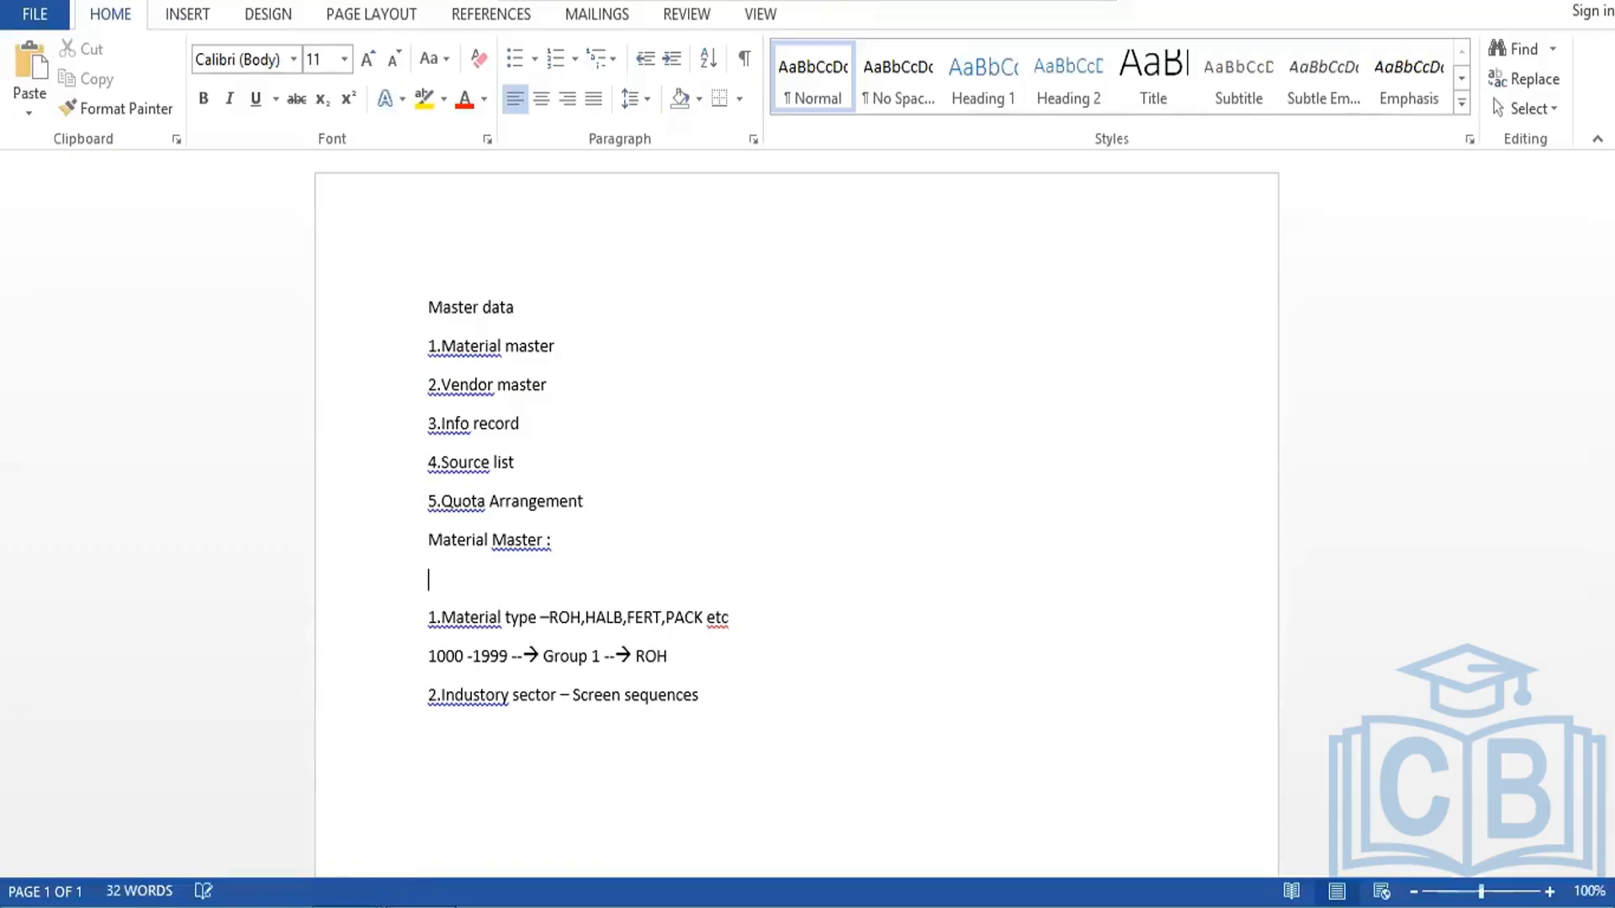
{"action": "type", "text": "Length --"}
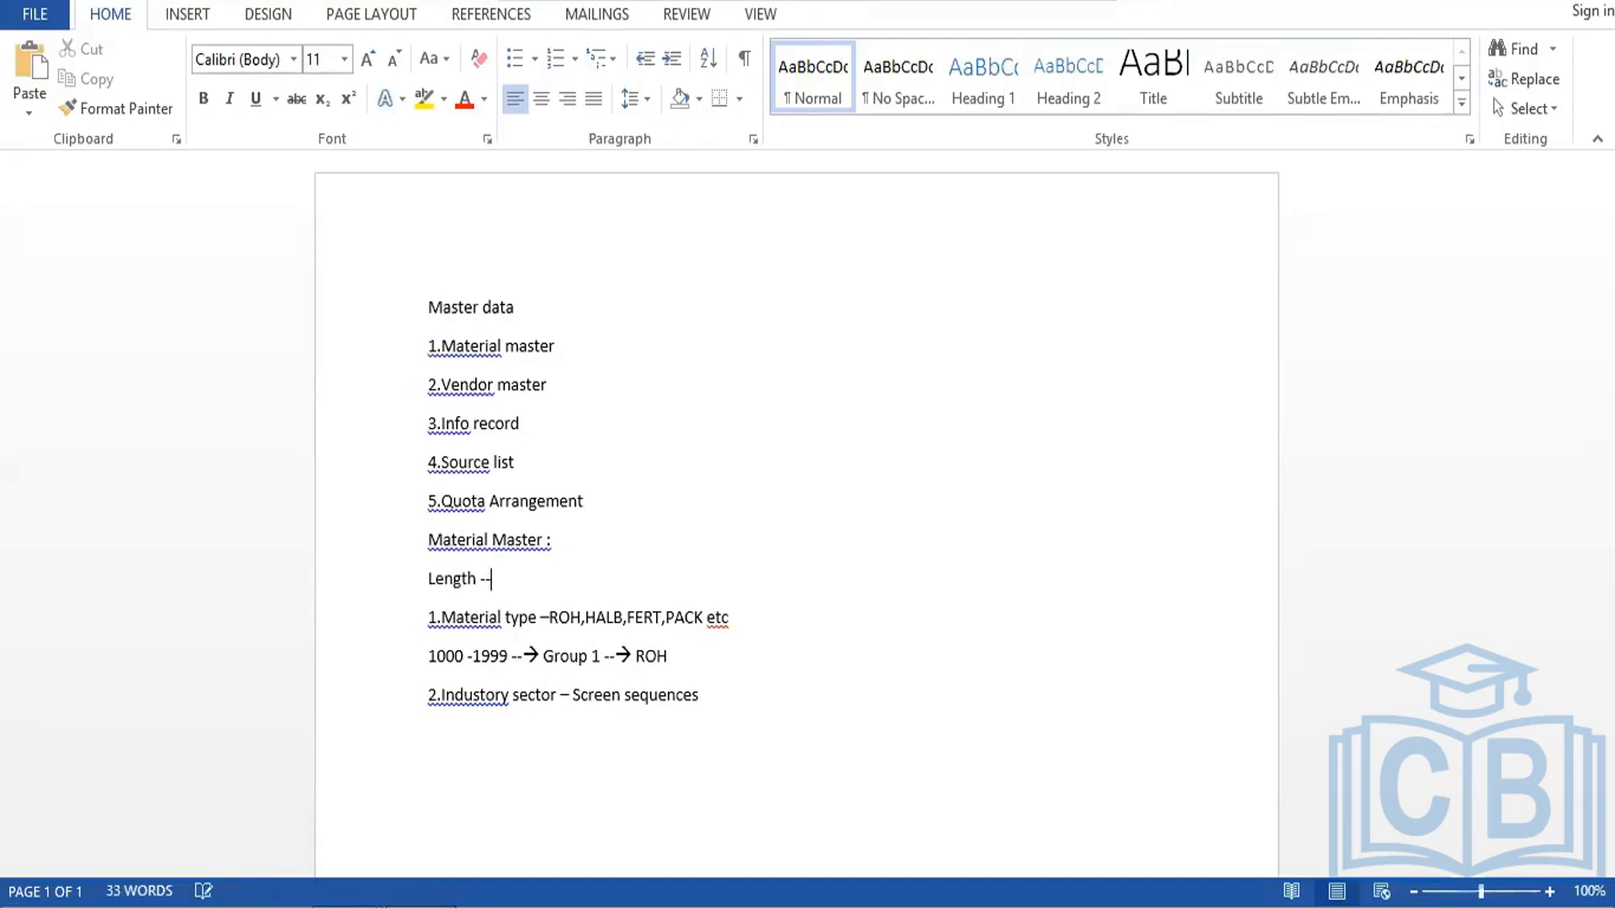
{"action": "type", "text": "- 40 Leng"}
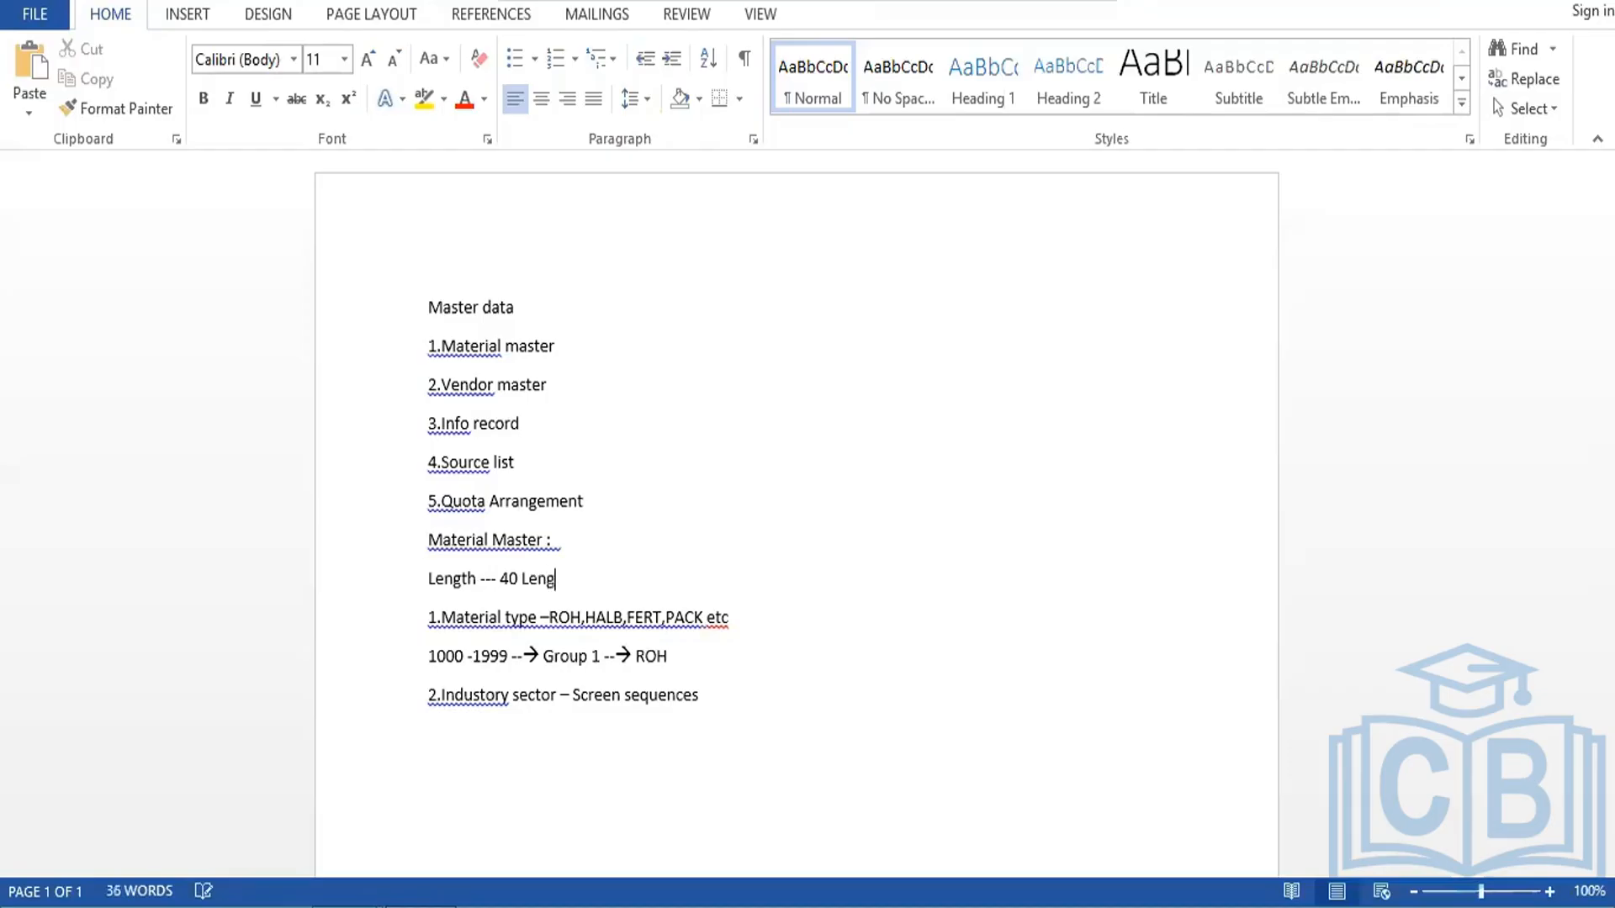
{"action": "type", "text": "th"}
{"action": "key", "text": "Return"}
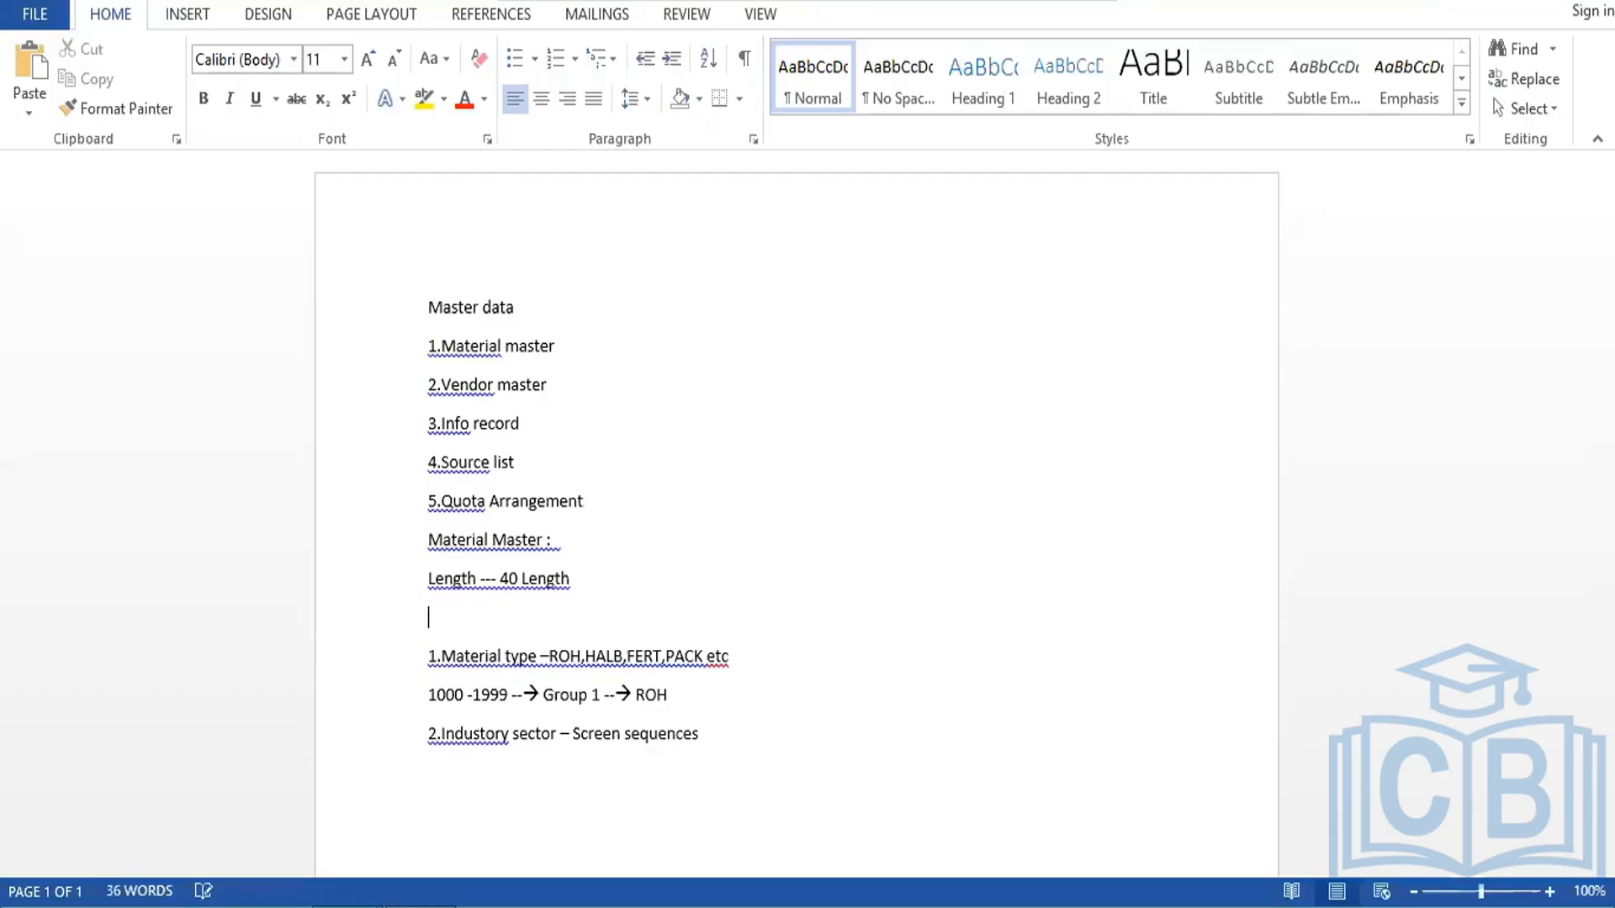
Step: Add the line "18 –ECC ----→40 Length" below the length note
{"action": "type", "text": "18"}
{"action": "type", "text": " --"}
{"action": "type", "text": "ECC"}
{"action": "type", "text": " ------"}
{"action": "type", "text": ">40 "}
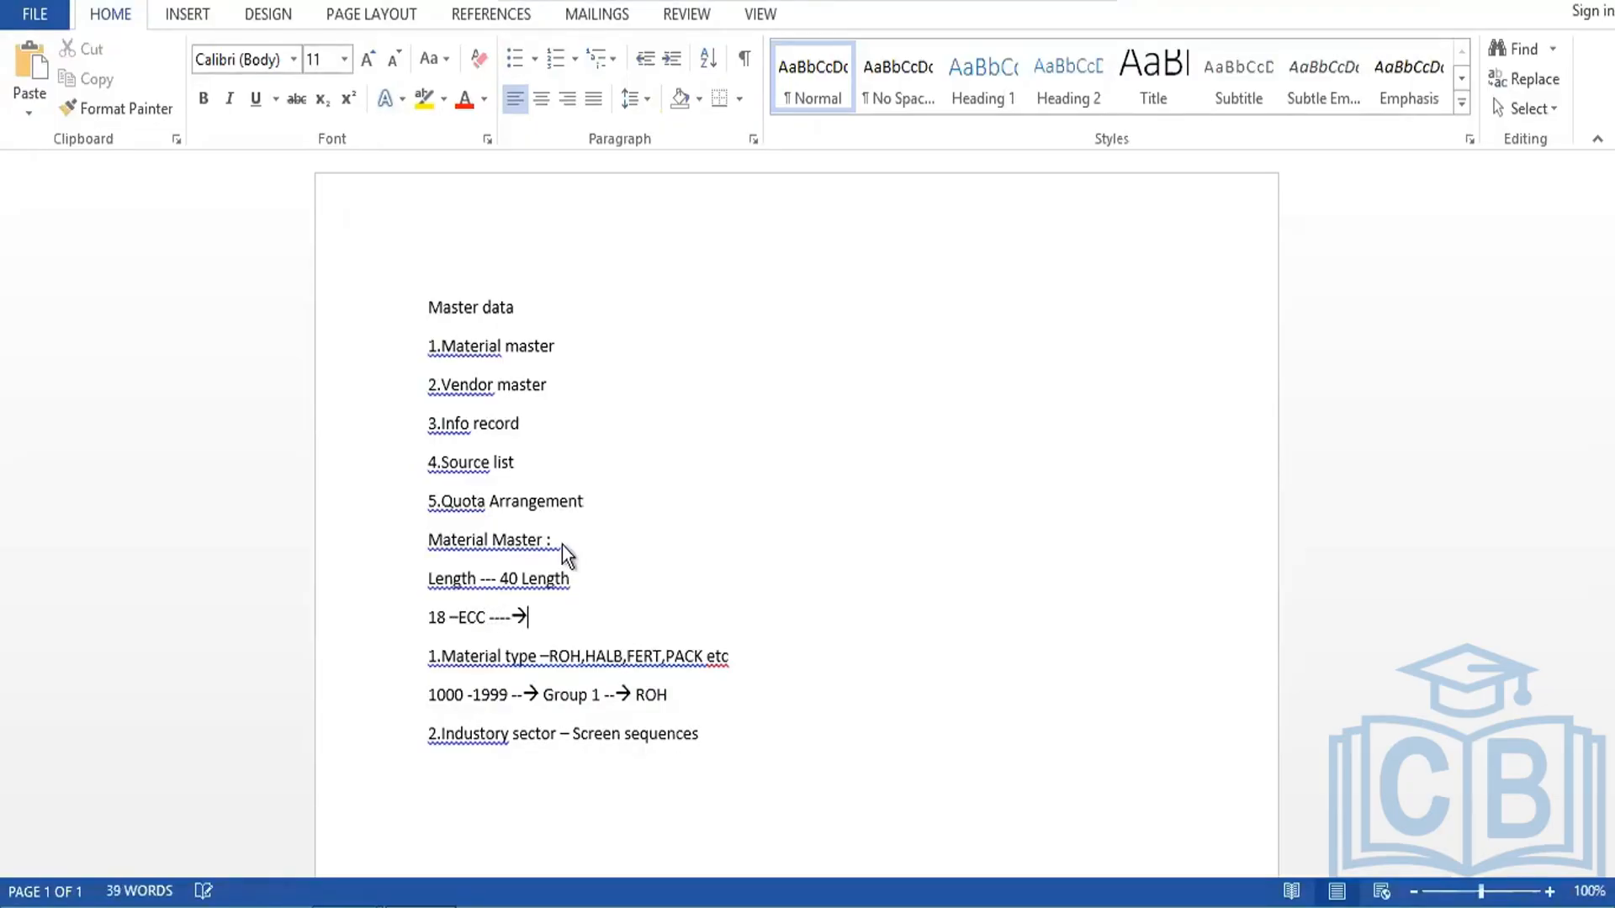
{"action": "type", "text": "Length"}
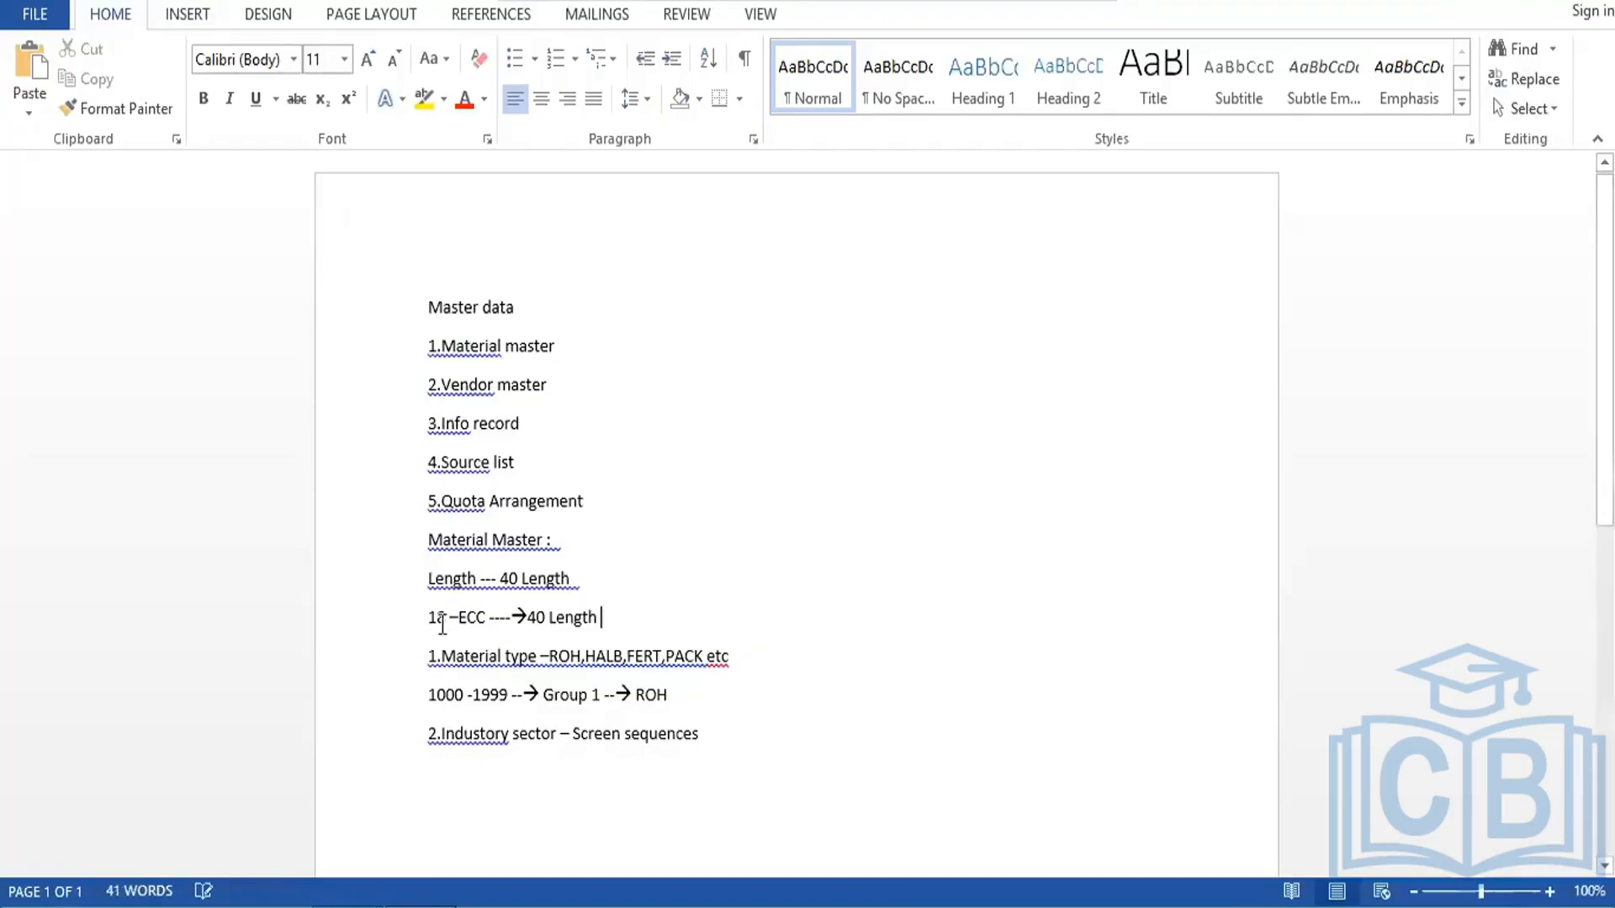
{"action": "left_click_drag", "start_coordinate": [447, 623], "coordinate": [431, 624]}
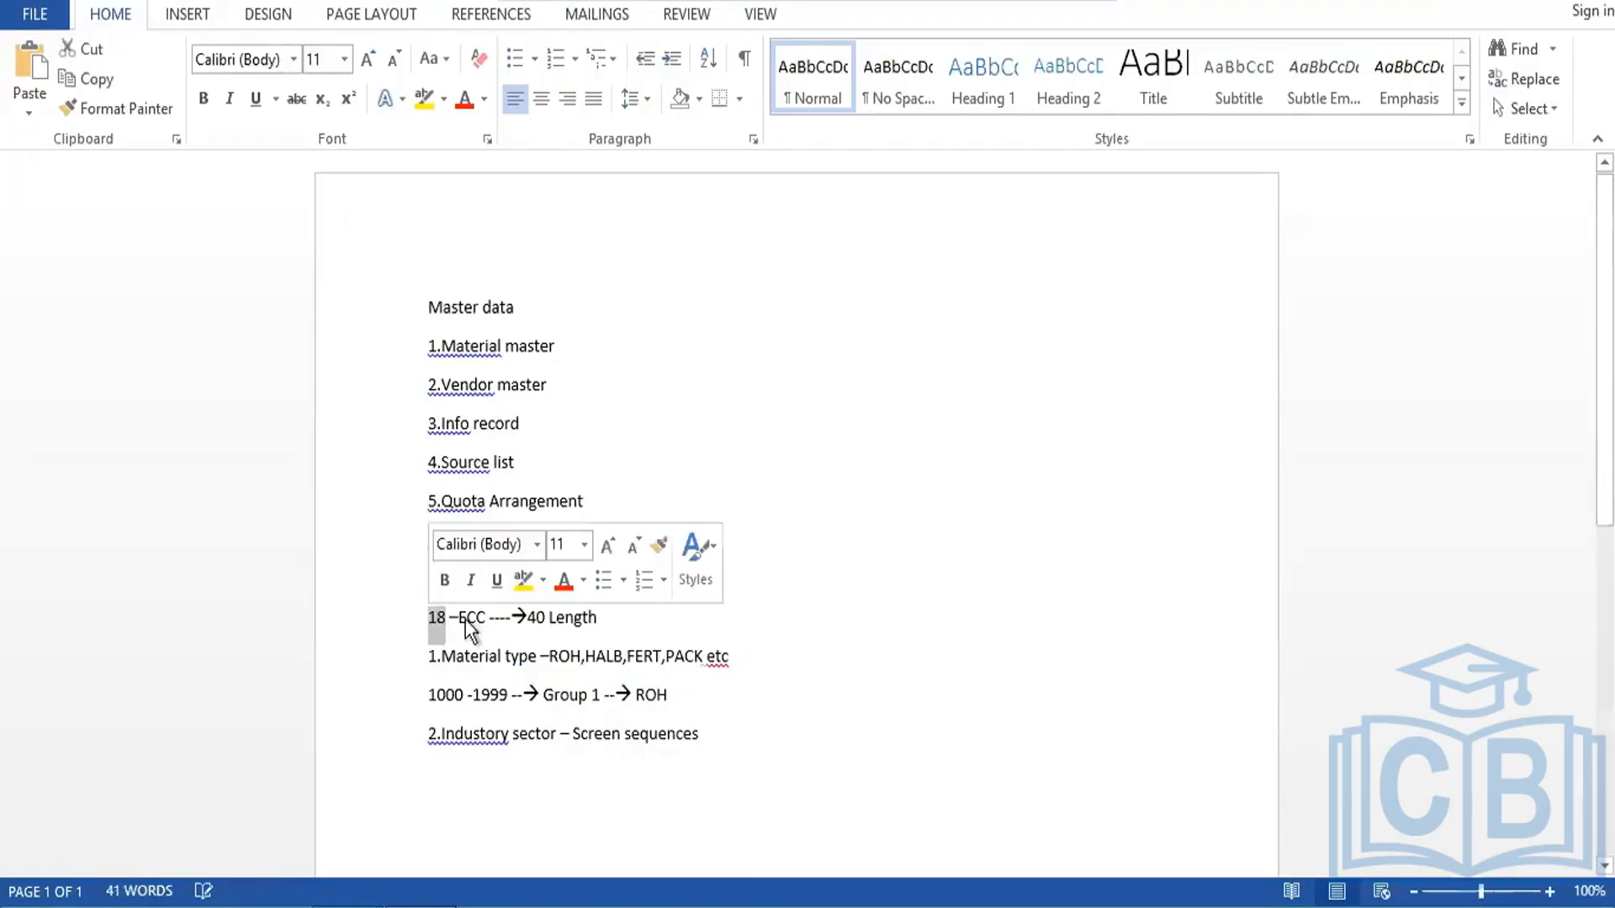
{"action": "left_click", "coordinate": [544, 620]}
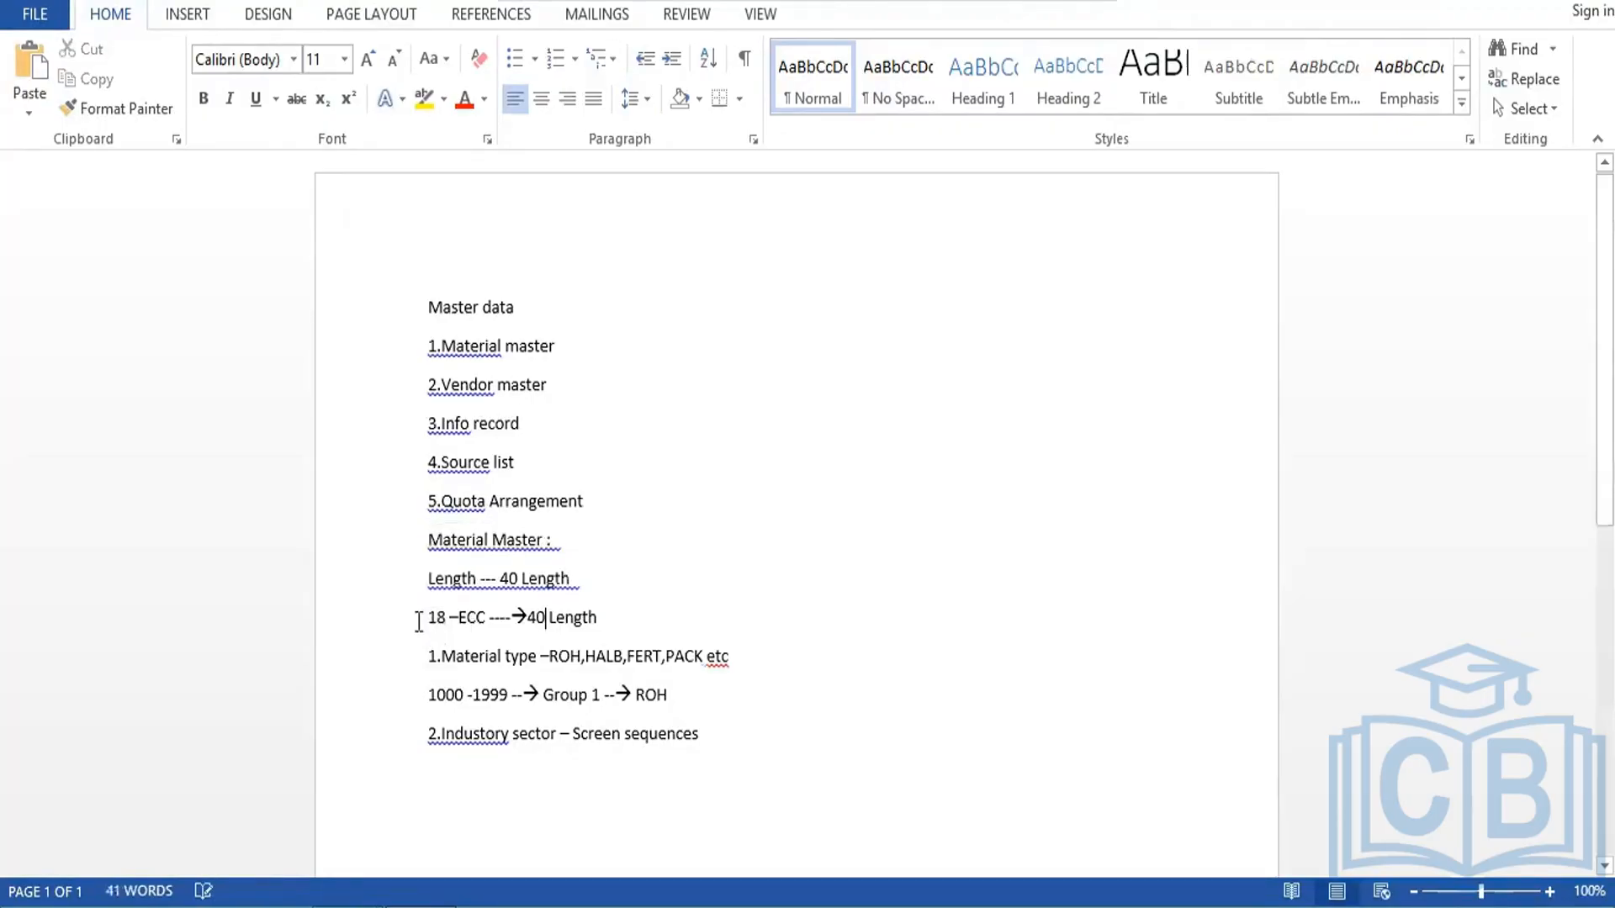
{"action": "left_click", "coordinate": [445, 620]}
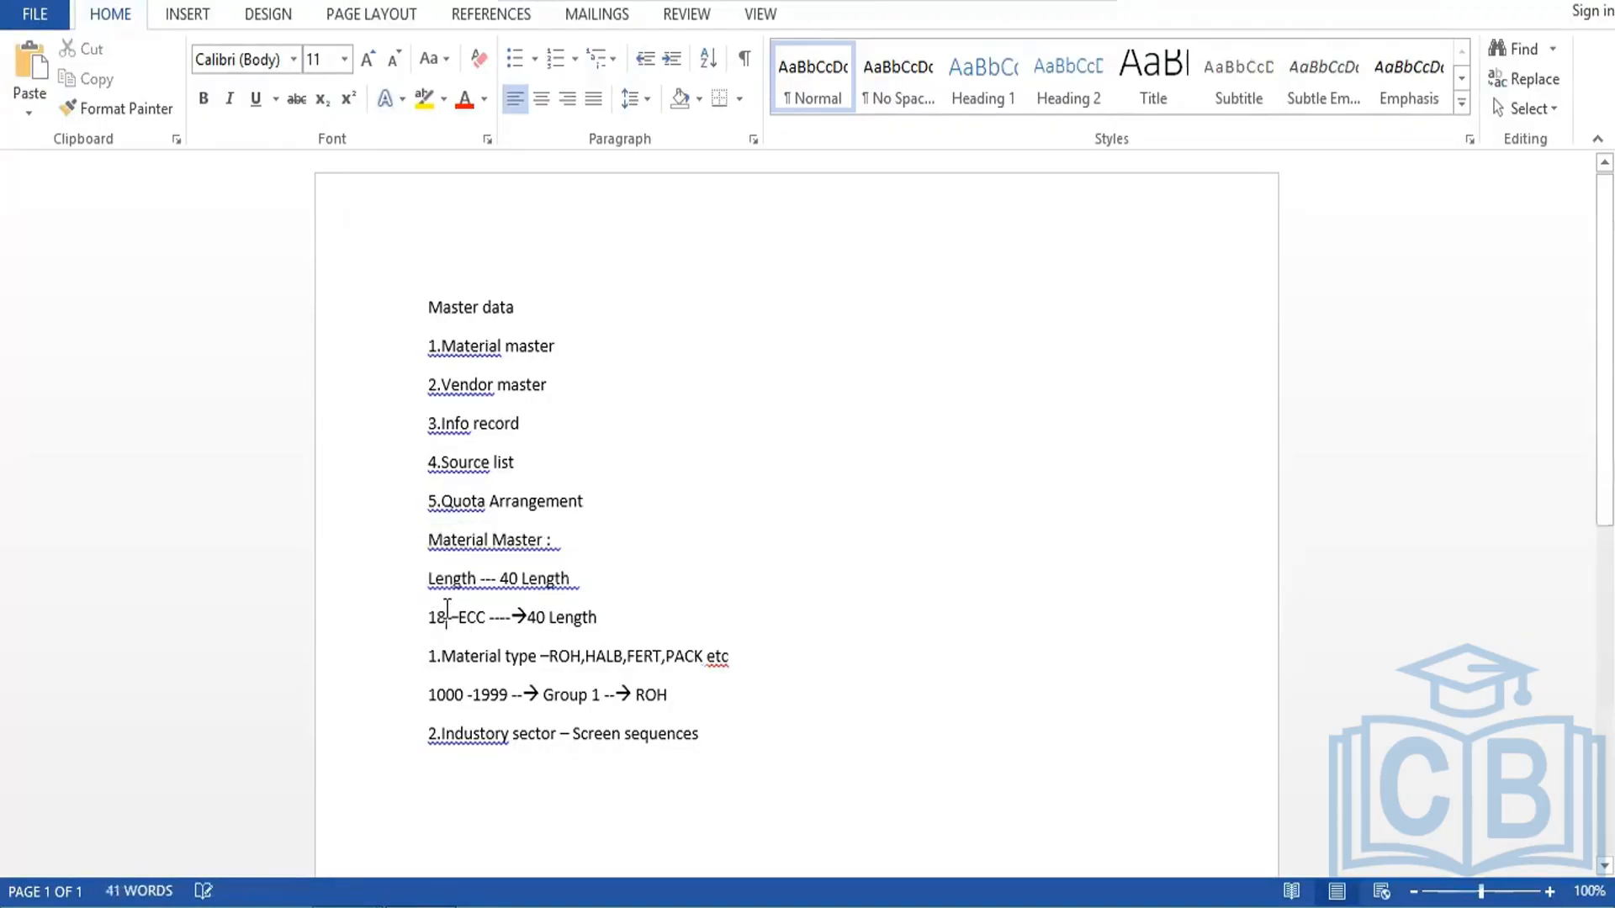
{"action": "left_click", "coordinate": [604, 620]}
{"action": "key", "text": "Return"}
{"action": "key", "text": "Return"}
{"action": "key", "text": "Return"}
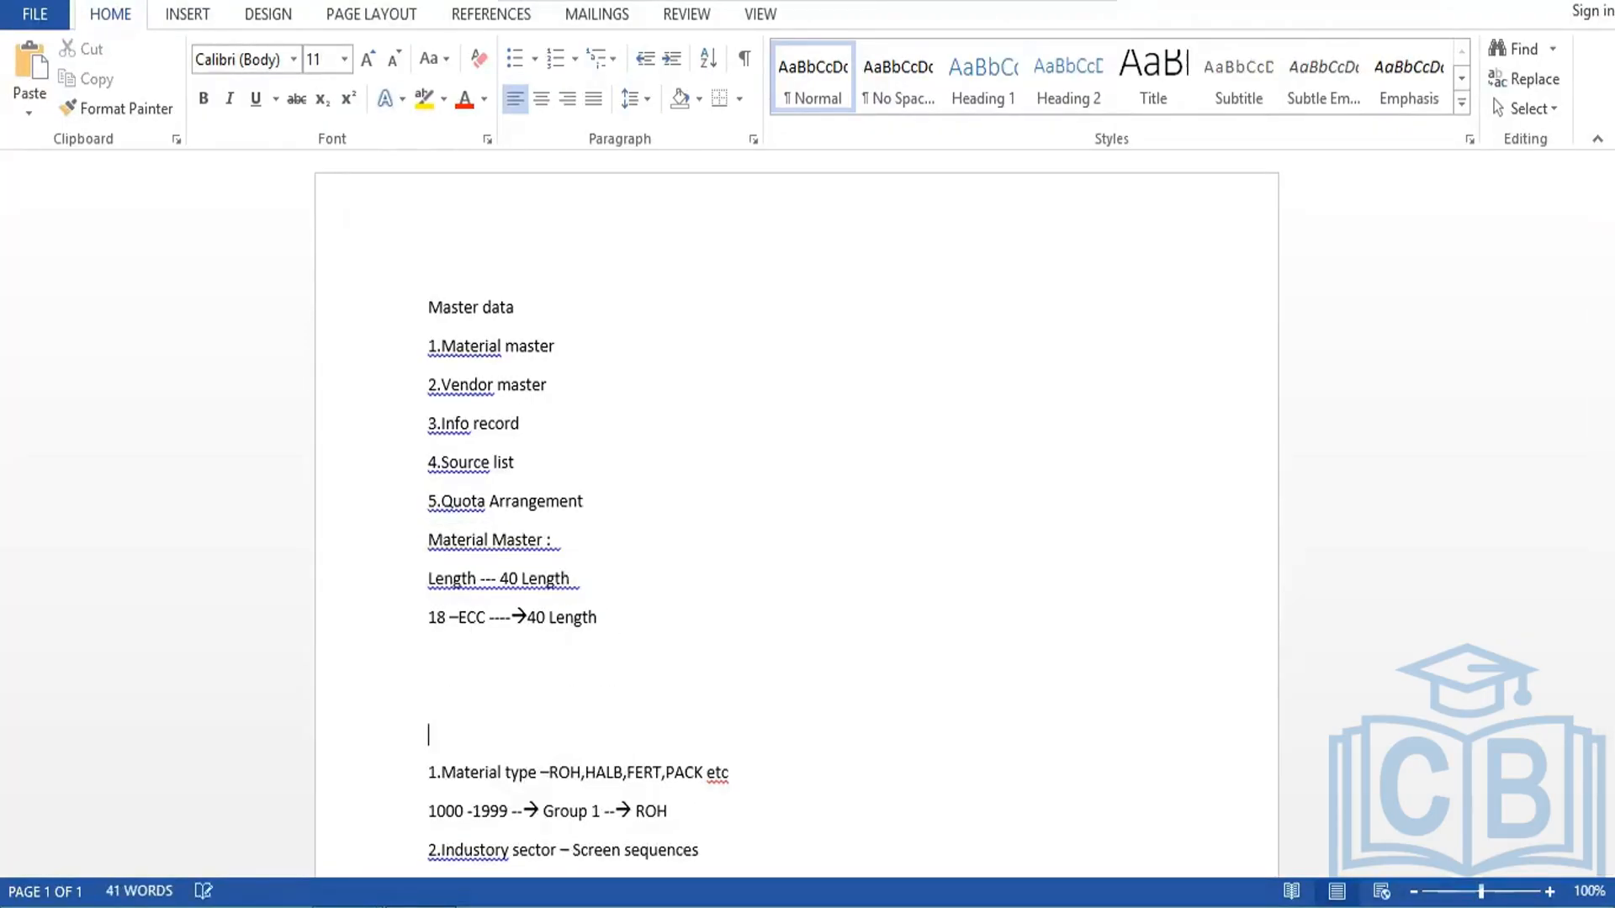
{"action": "key", "text": "Up"}
{"action": "type", "text": "1000000"}
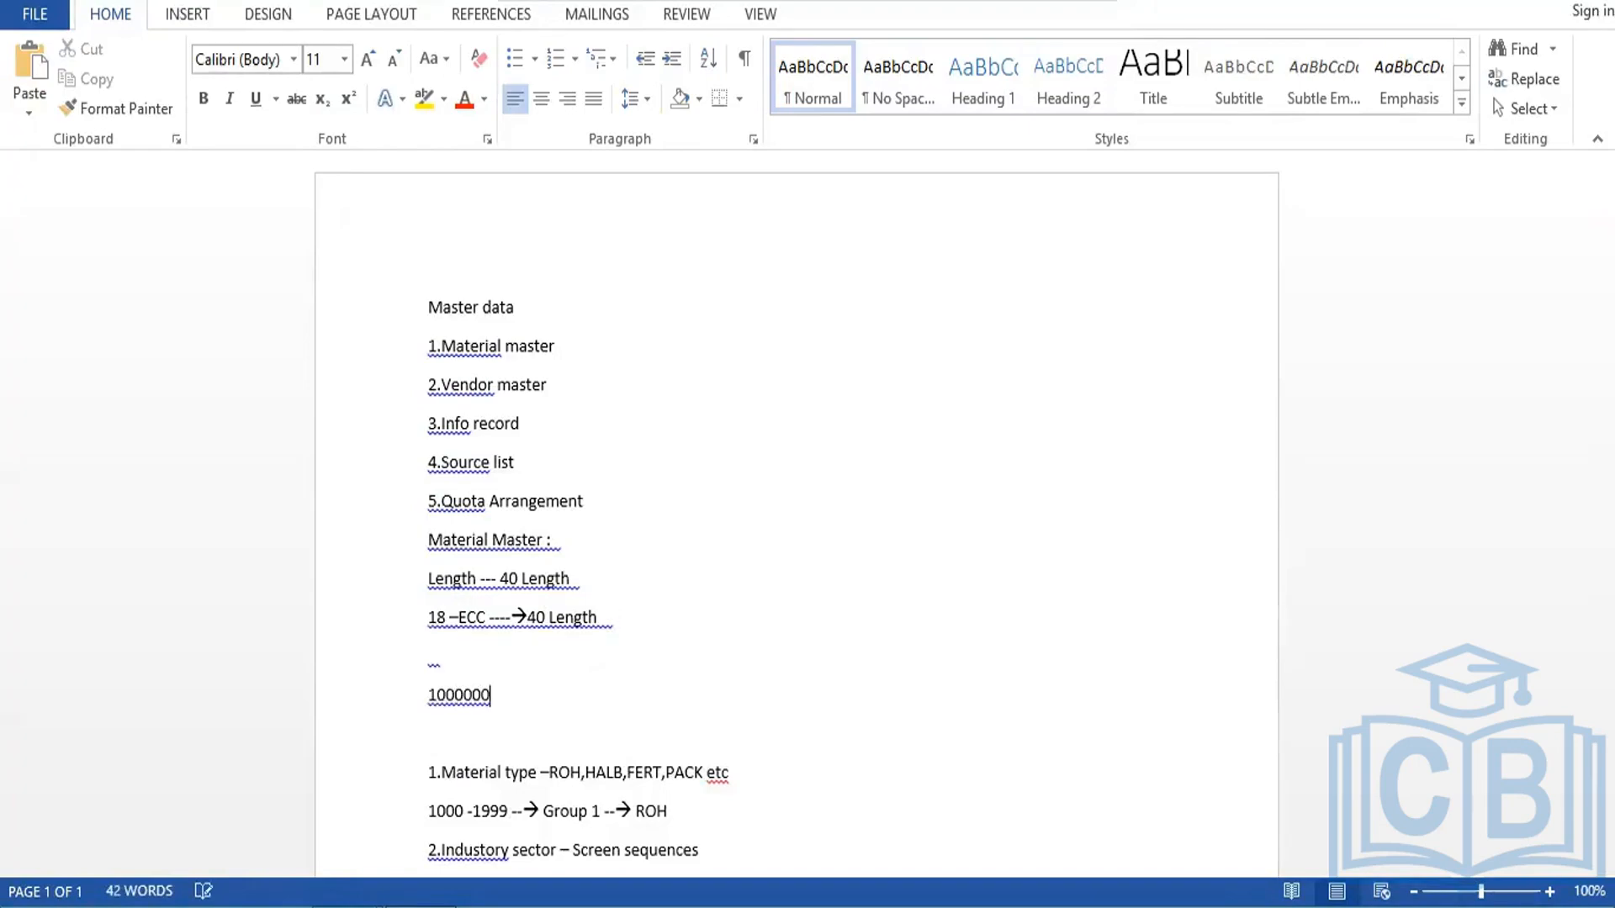
{"action": "type", "text": "0000000000000"}
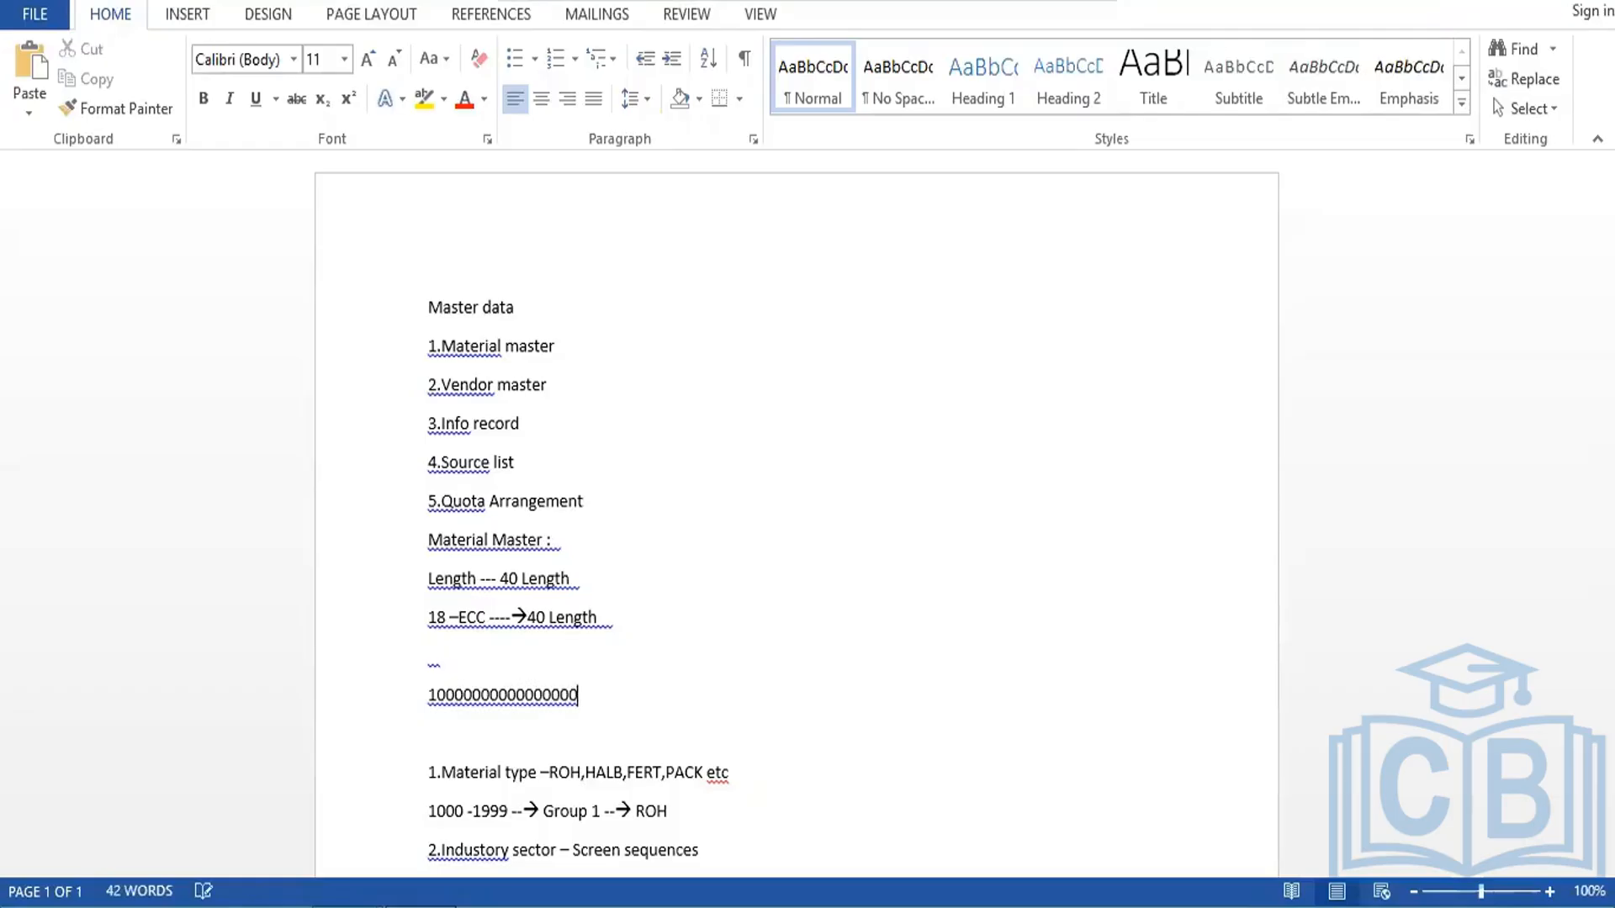
{"action": "type", "text": "0000  --- 19999999"}
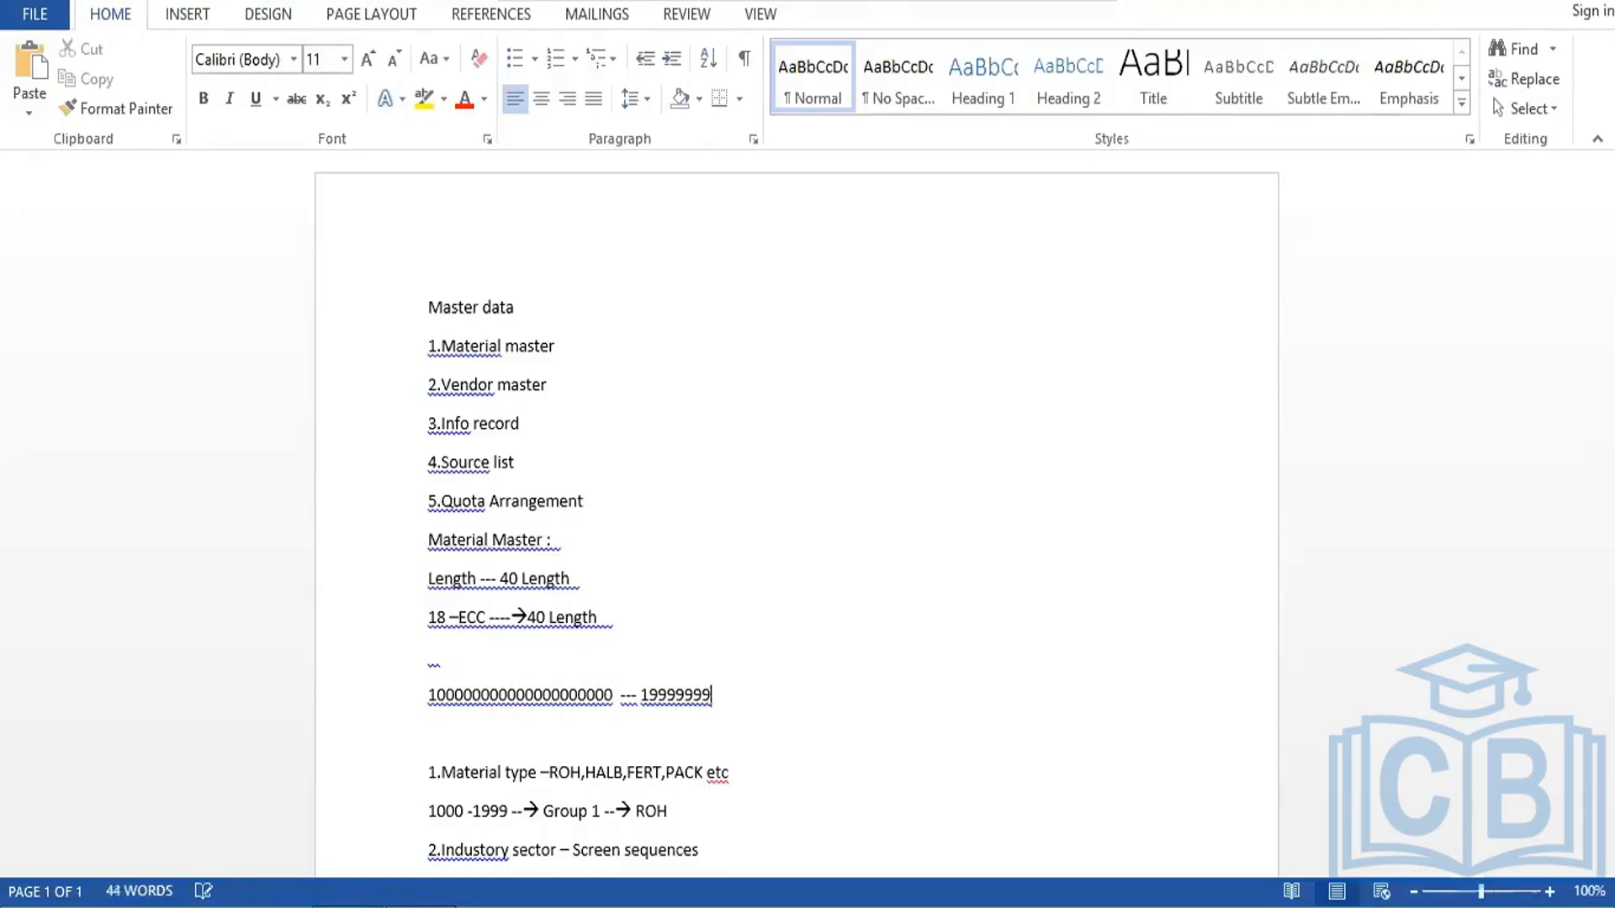
{"action": "type", "text": "999999999999"}
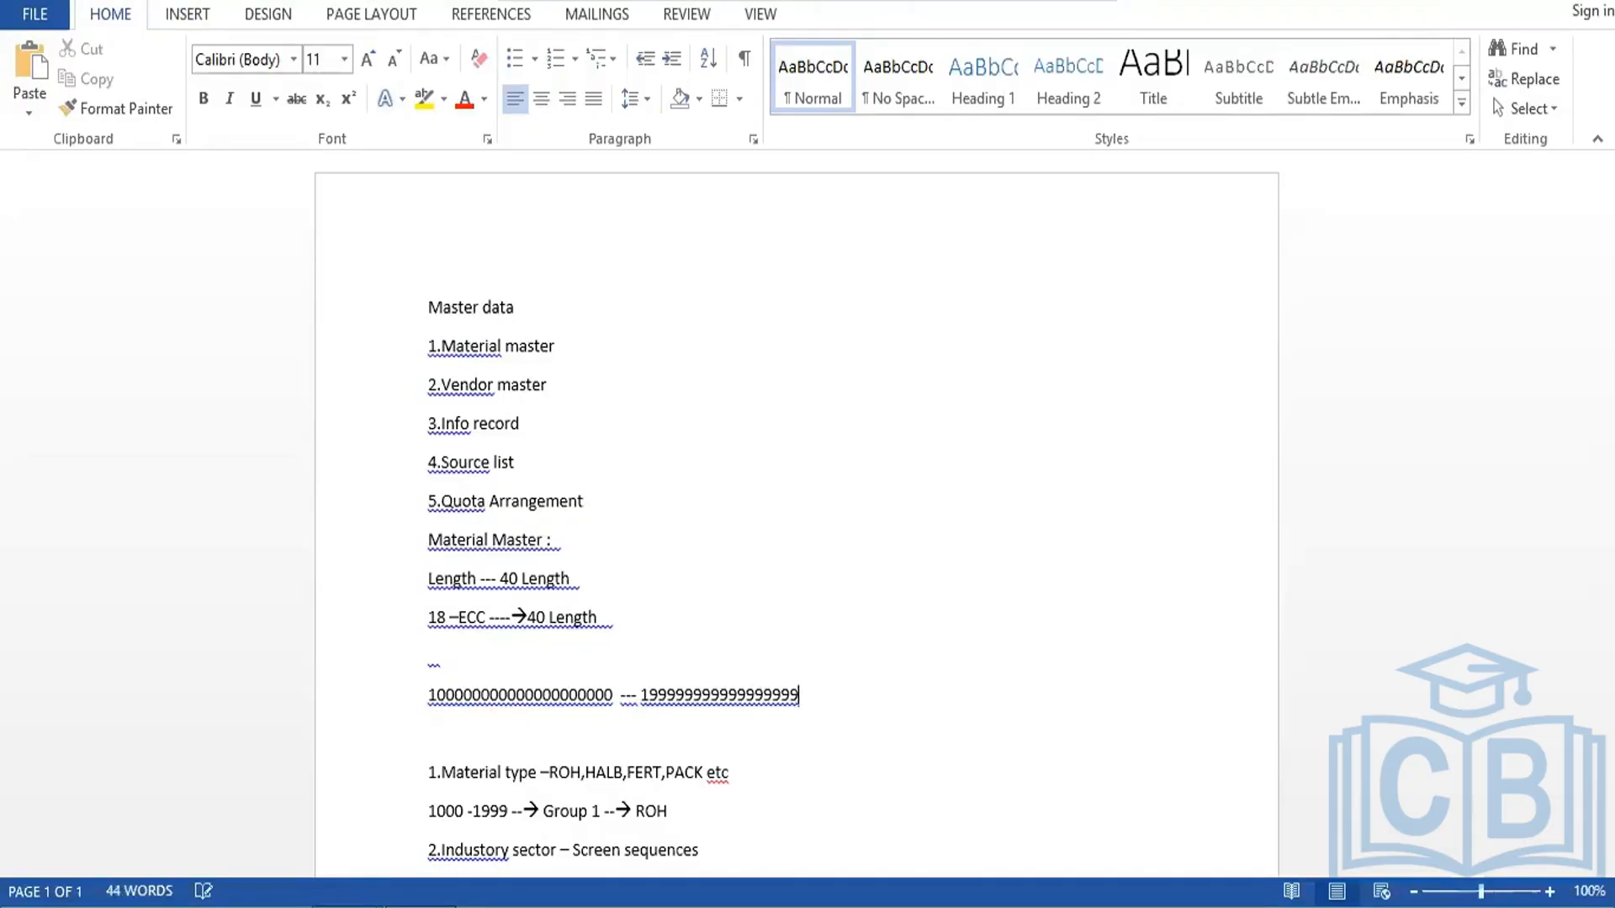
{"action": "type", "text": "99"}
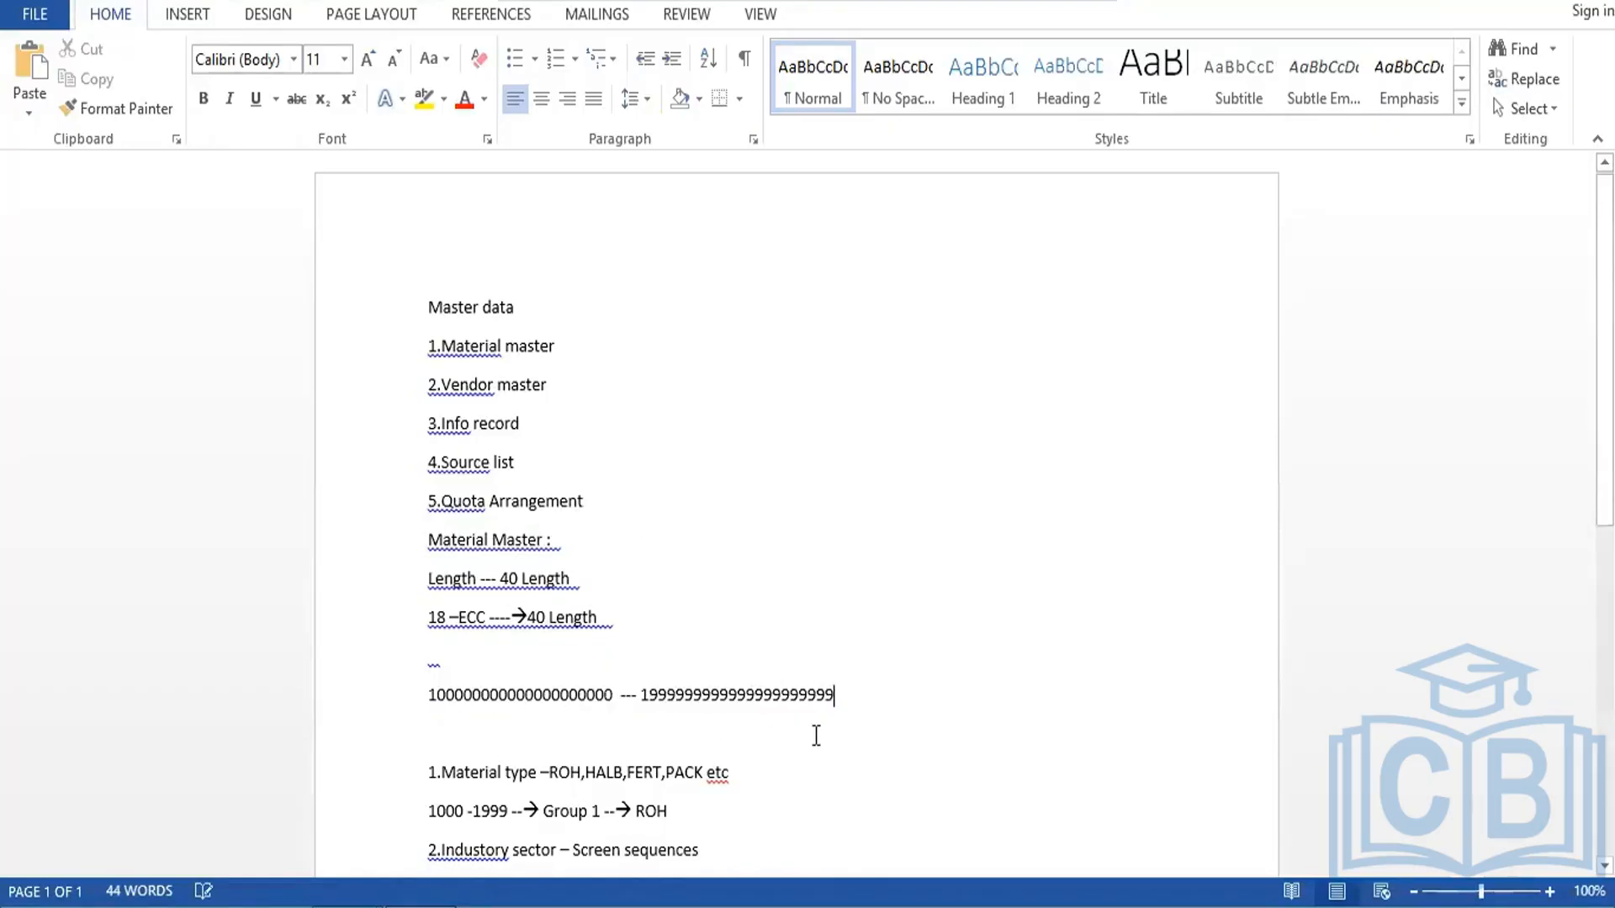
{"action": "key", "text": "Return"}
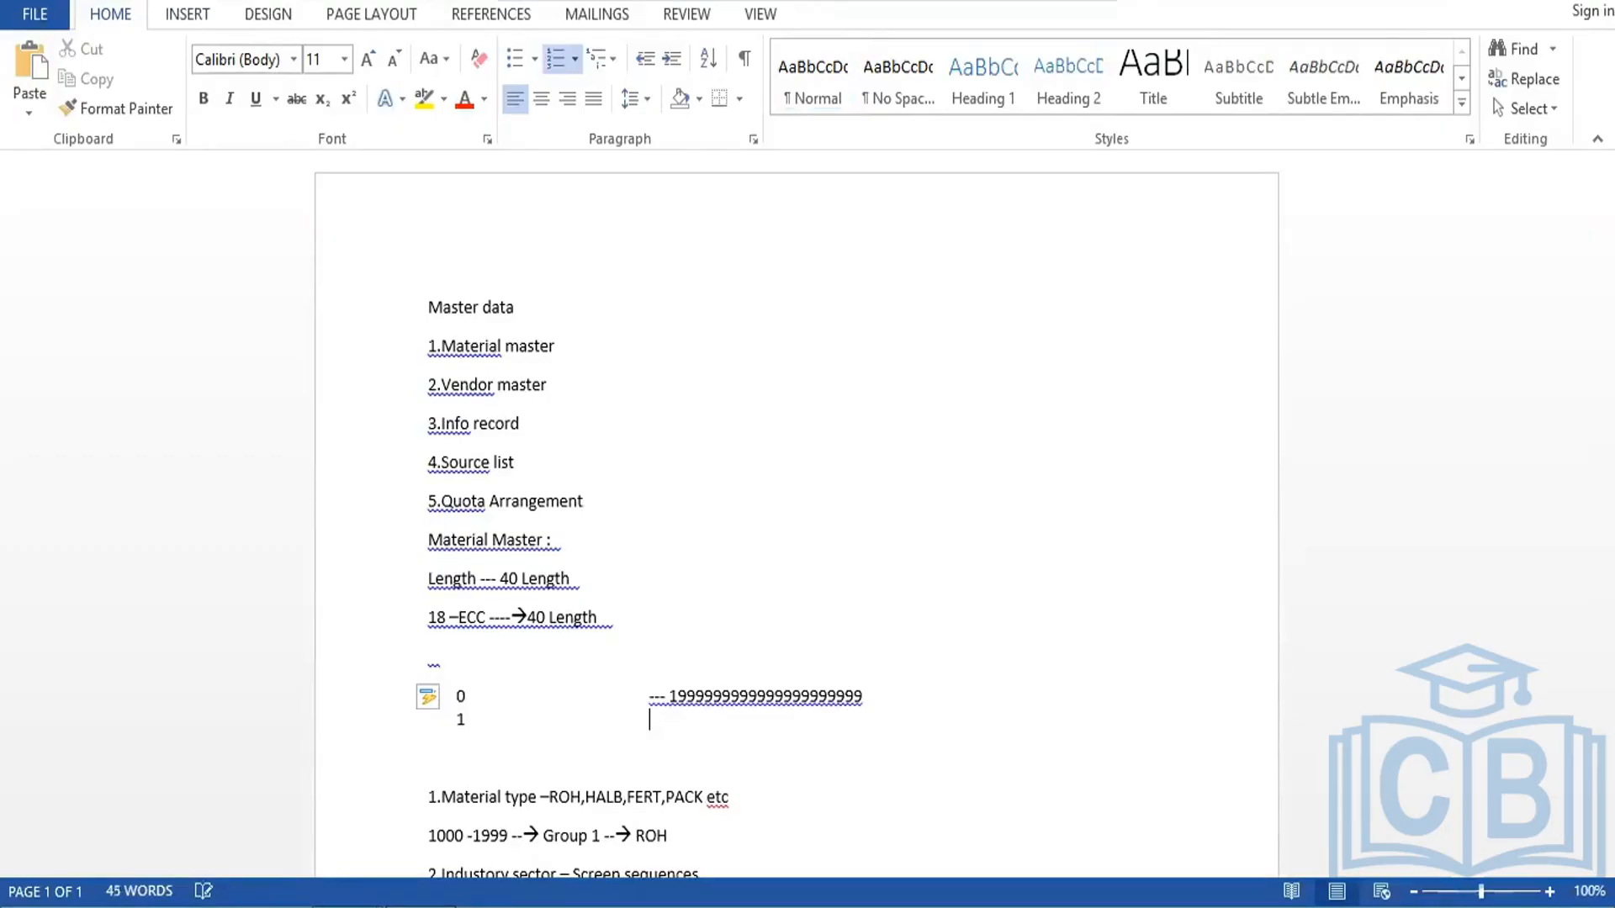
{"action": "key", "text": "ctrl+z"}
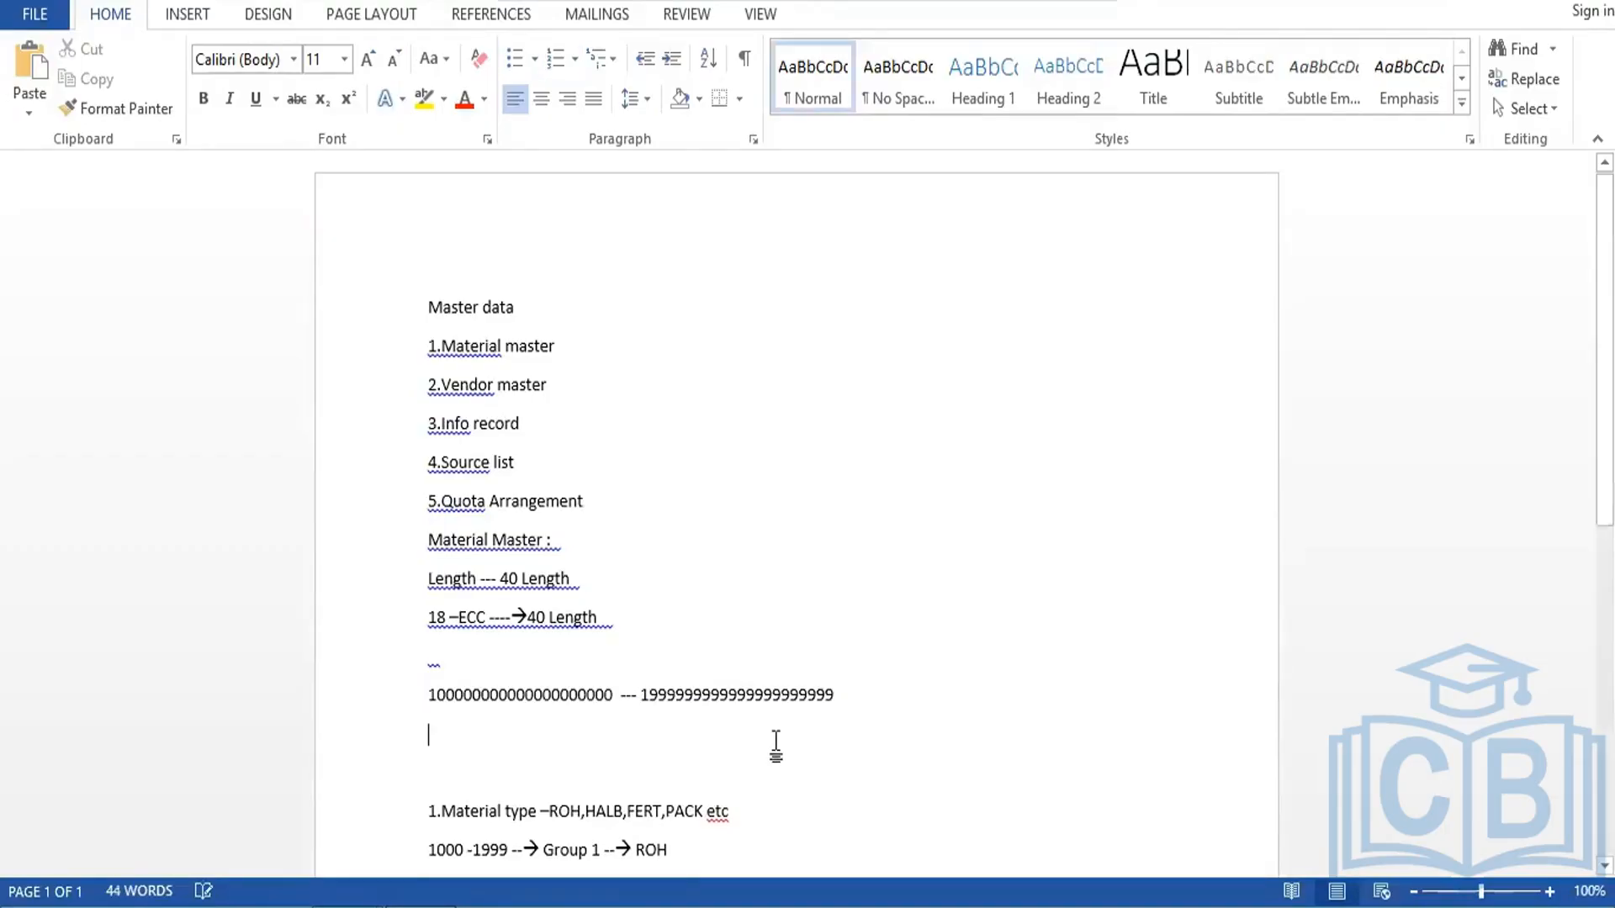
{"action": "type", "text": "10000000000"}
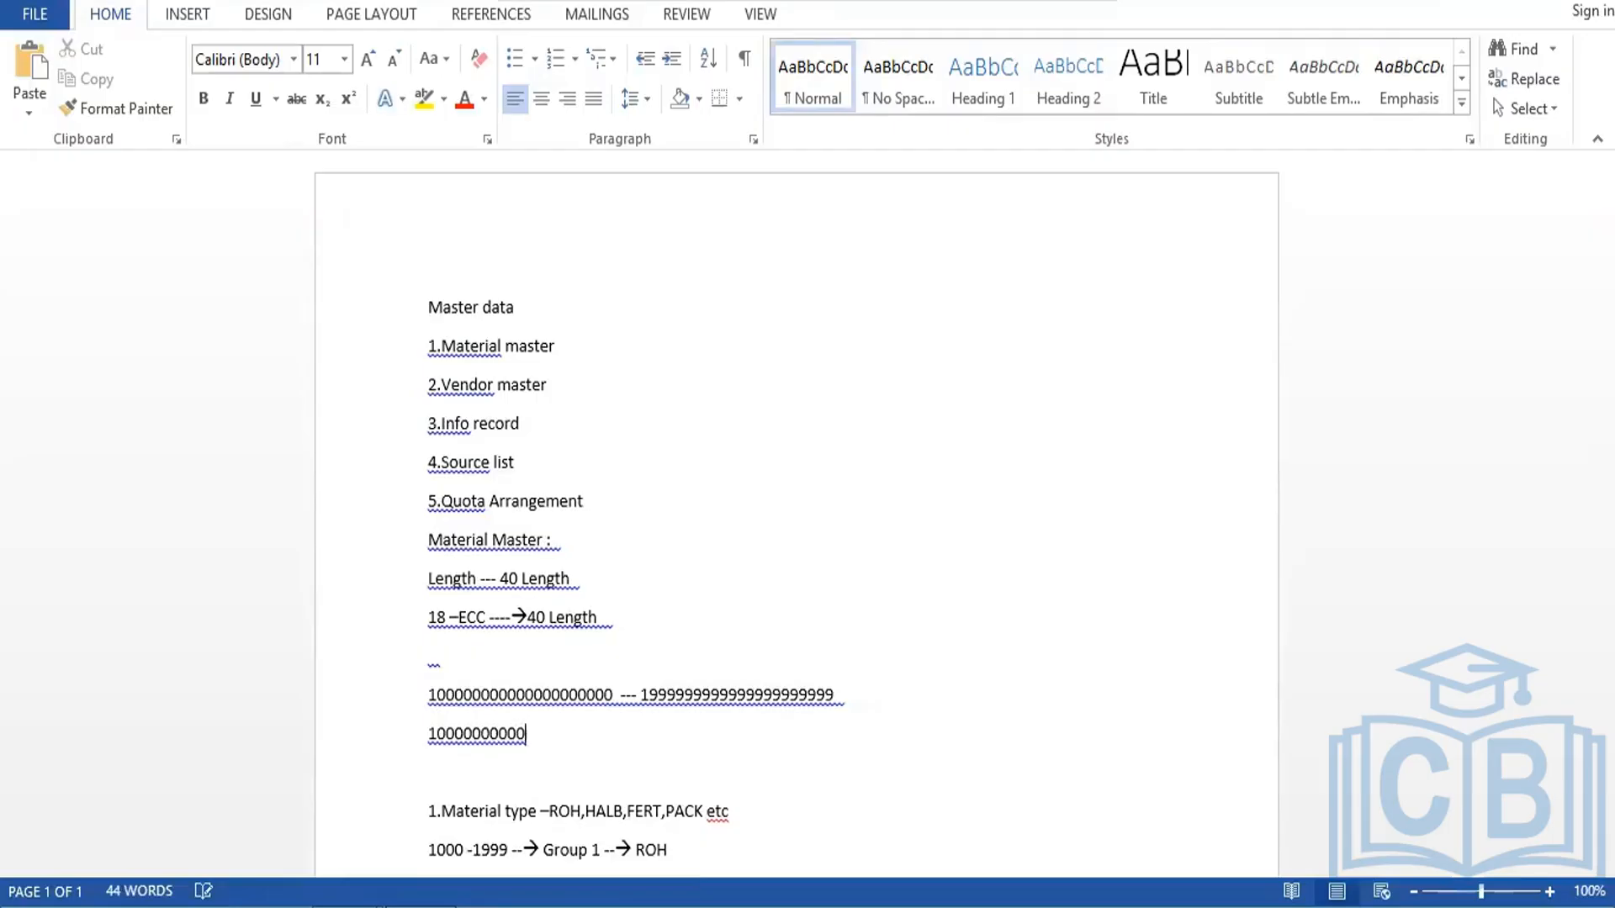
{"action": "type", "text": "000000000000000000"}
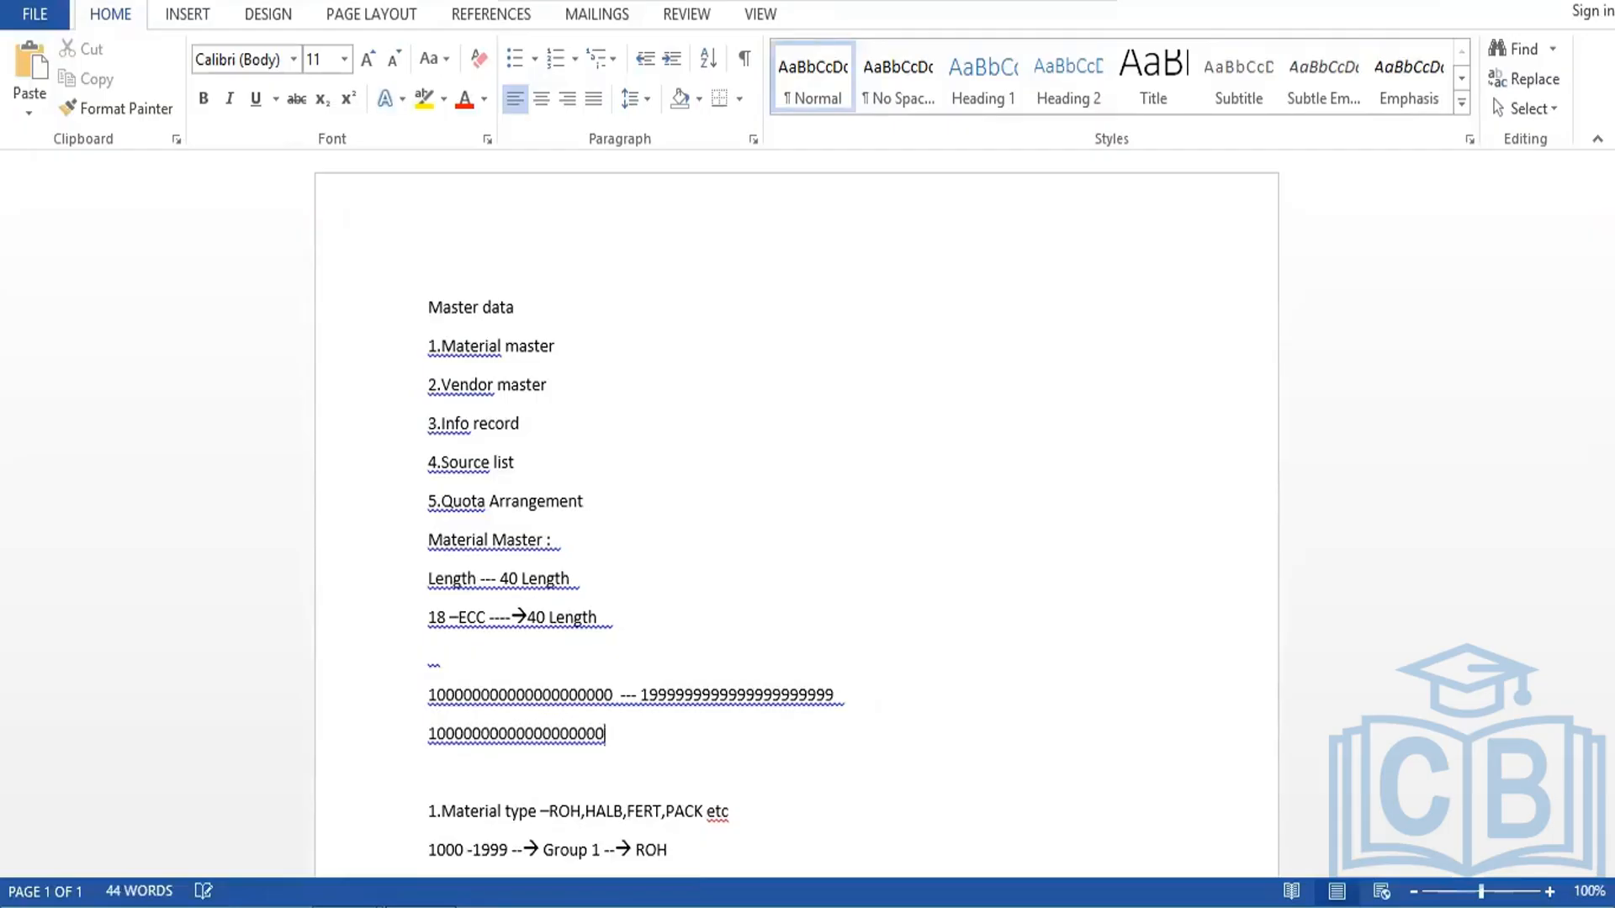
{"action": "type", "text": "1"}
{"action": "key", "text": "Return"}
{"action": "type", "text": "100000"}
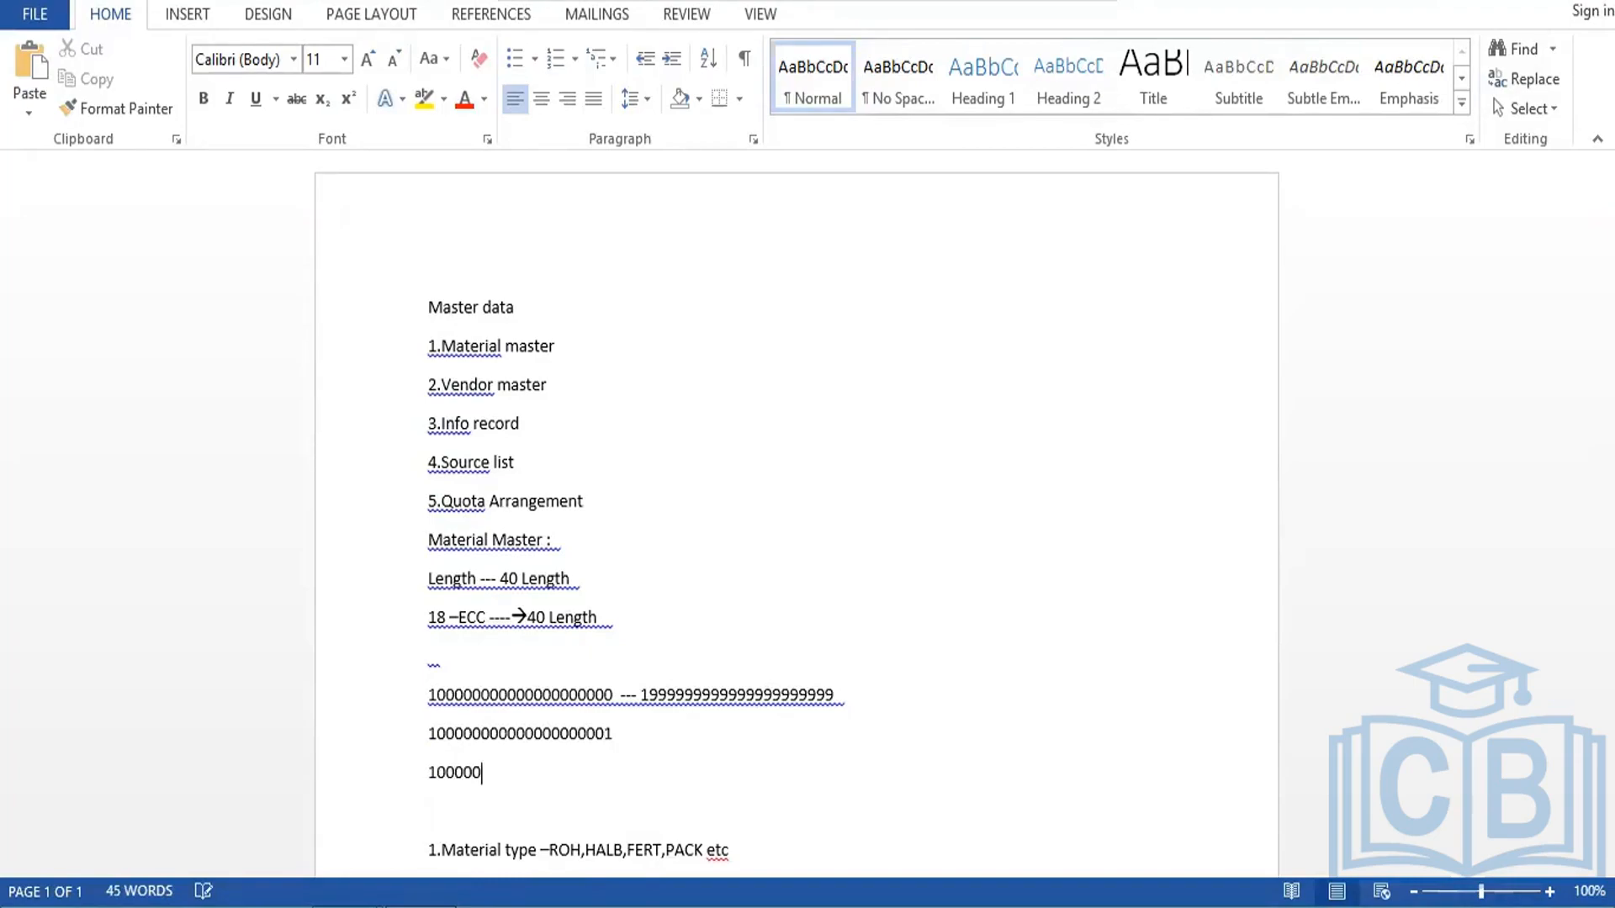
{"action": "type", "text": "00000000000000"}
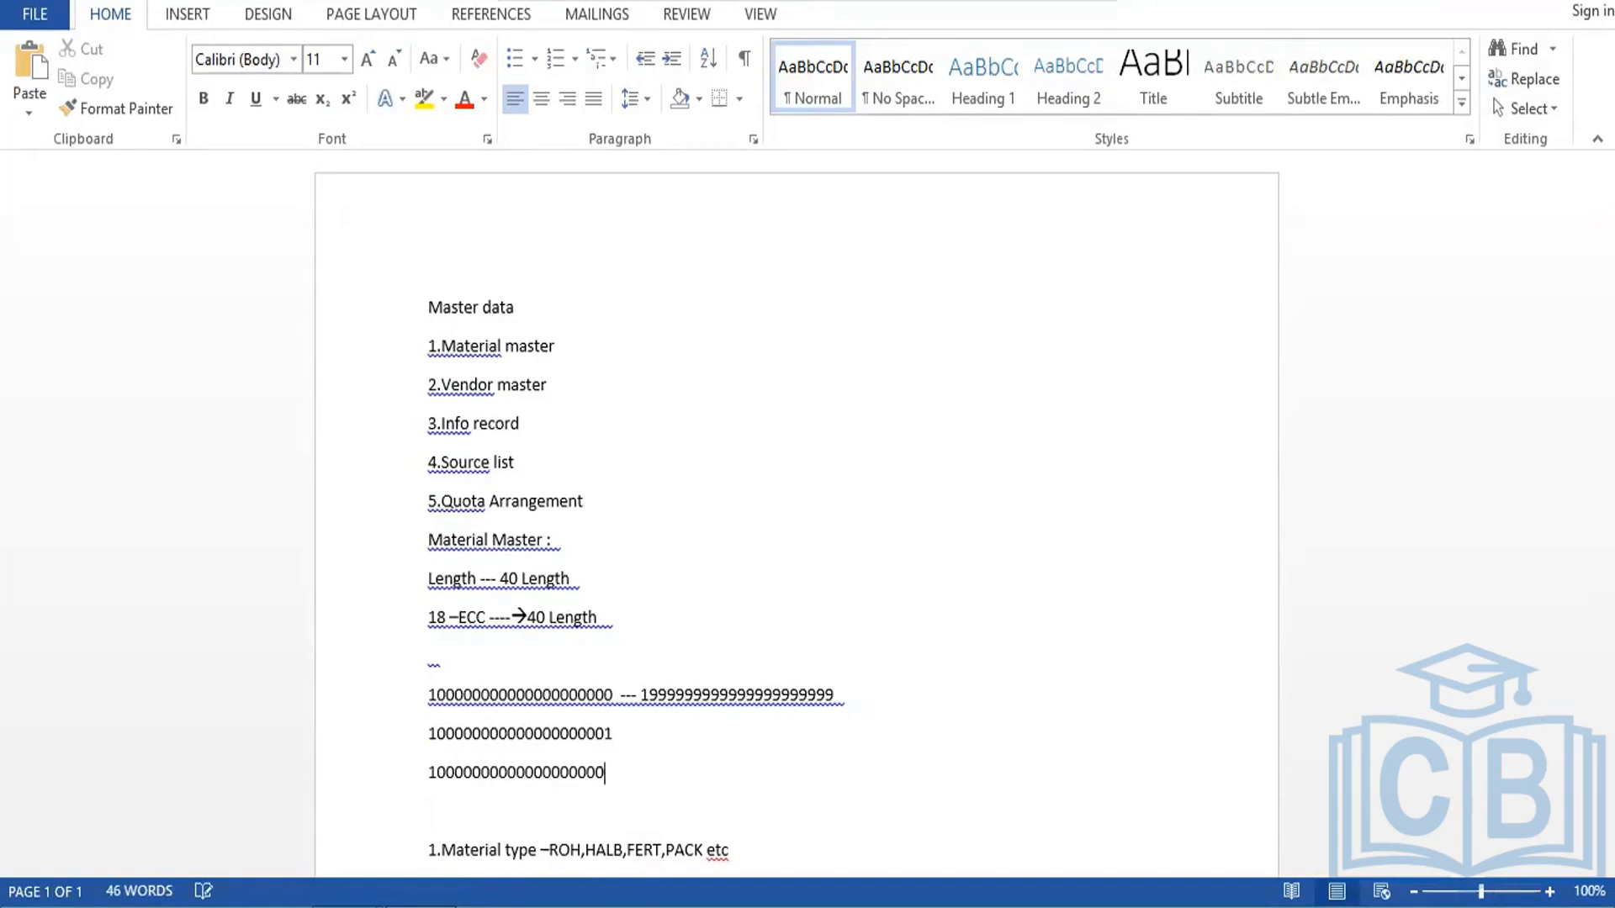
{"action": "type", "text": "2"}
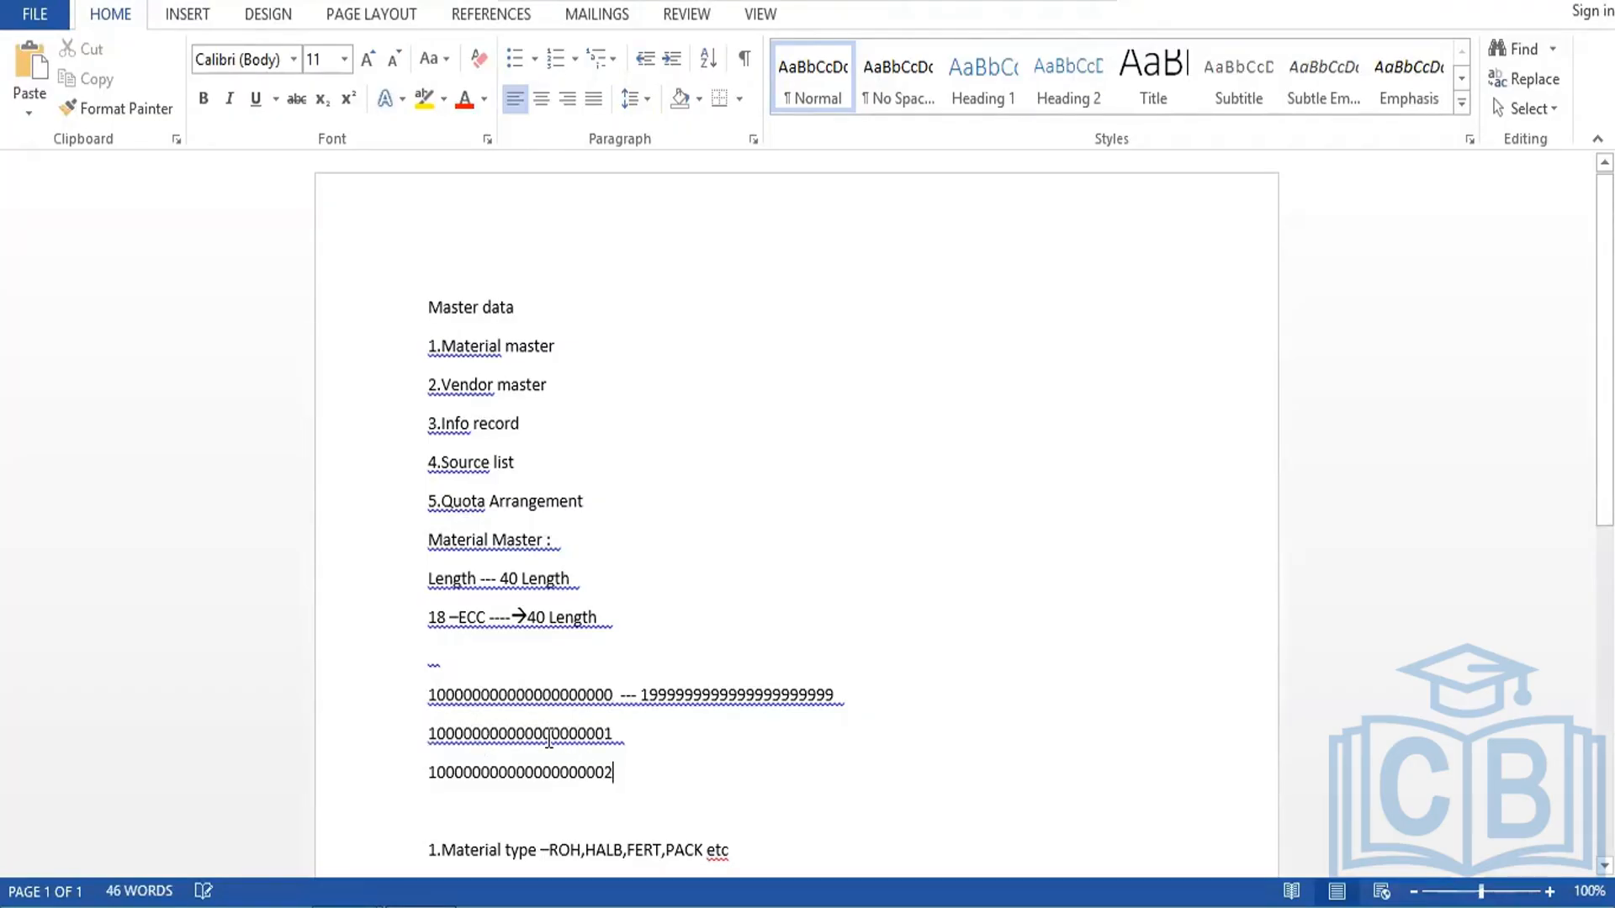
{"action": "left_click_drag", "start_coordinate": [549, 738], "coordinate": [595, 744]}
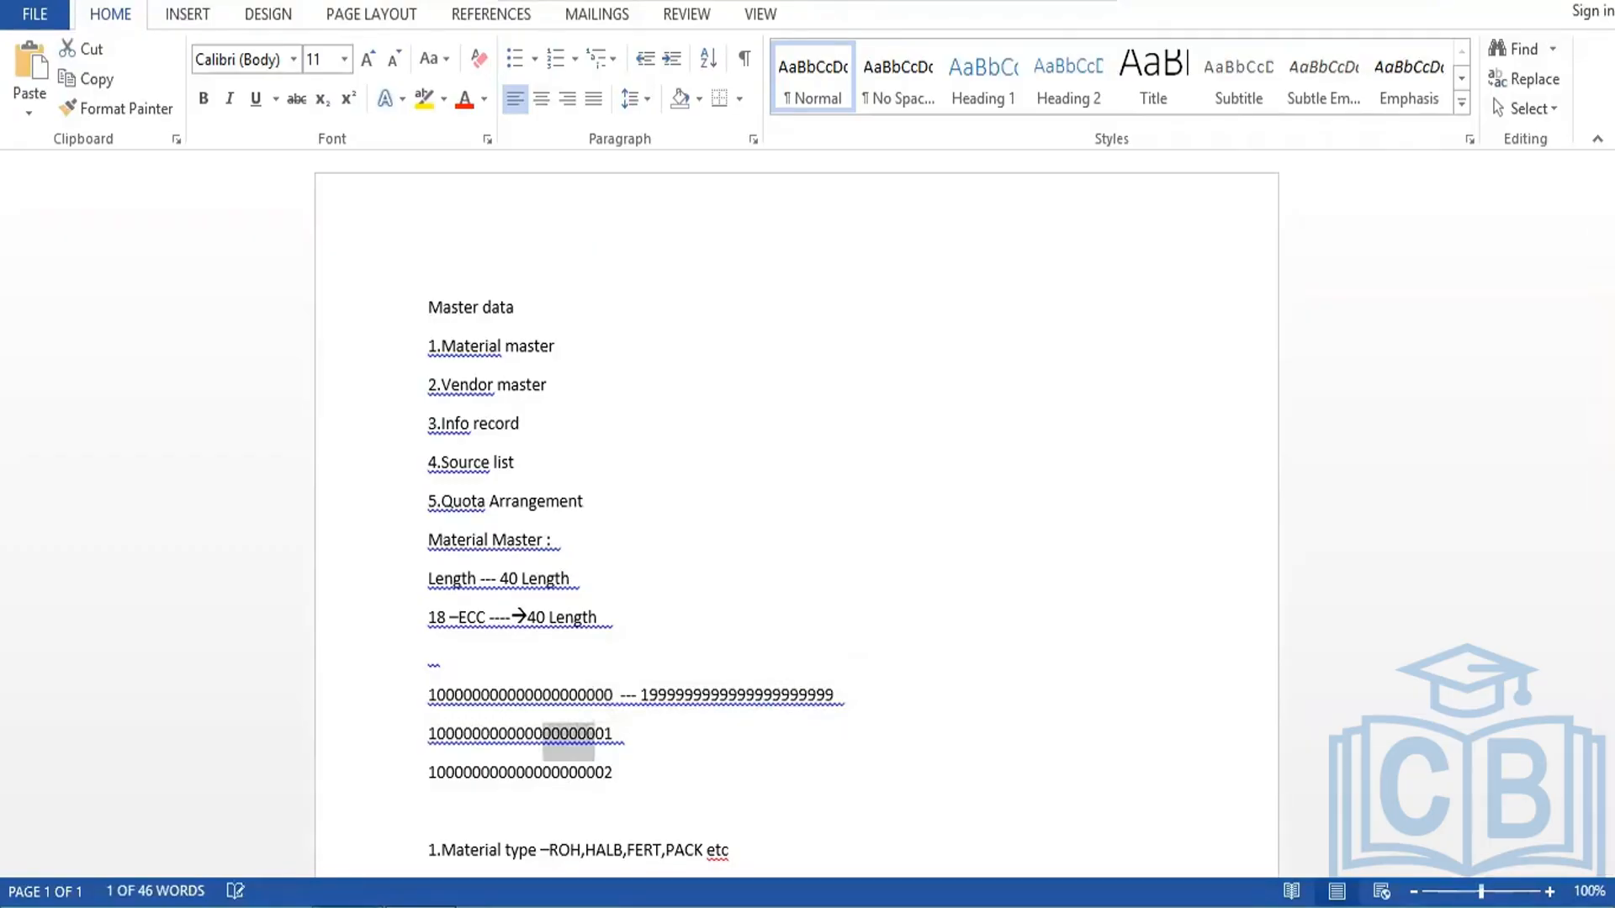
Step: Switch to SAP, open an additional session, and return to the Material Number Format details
{"action": "left_click", "coordinate": [431, 805]}
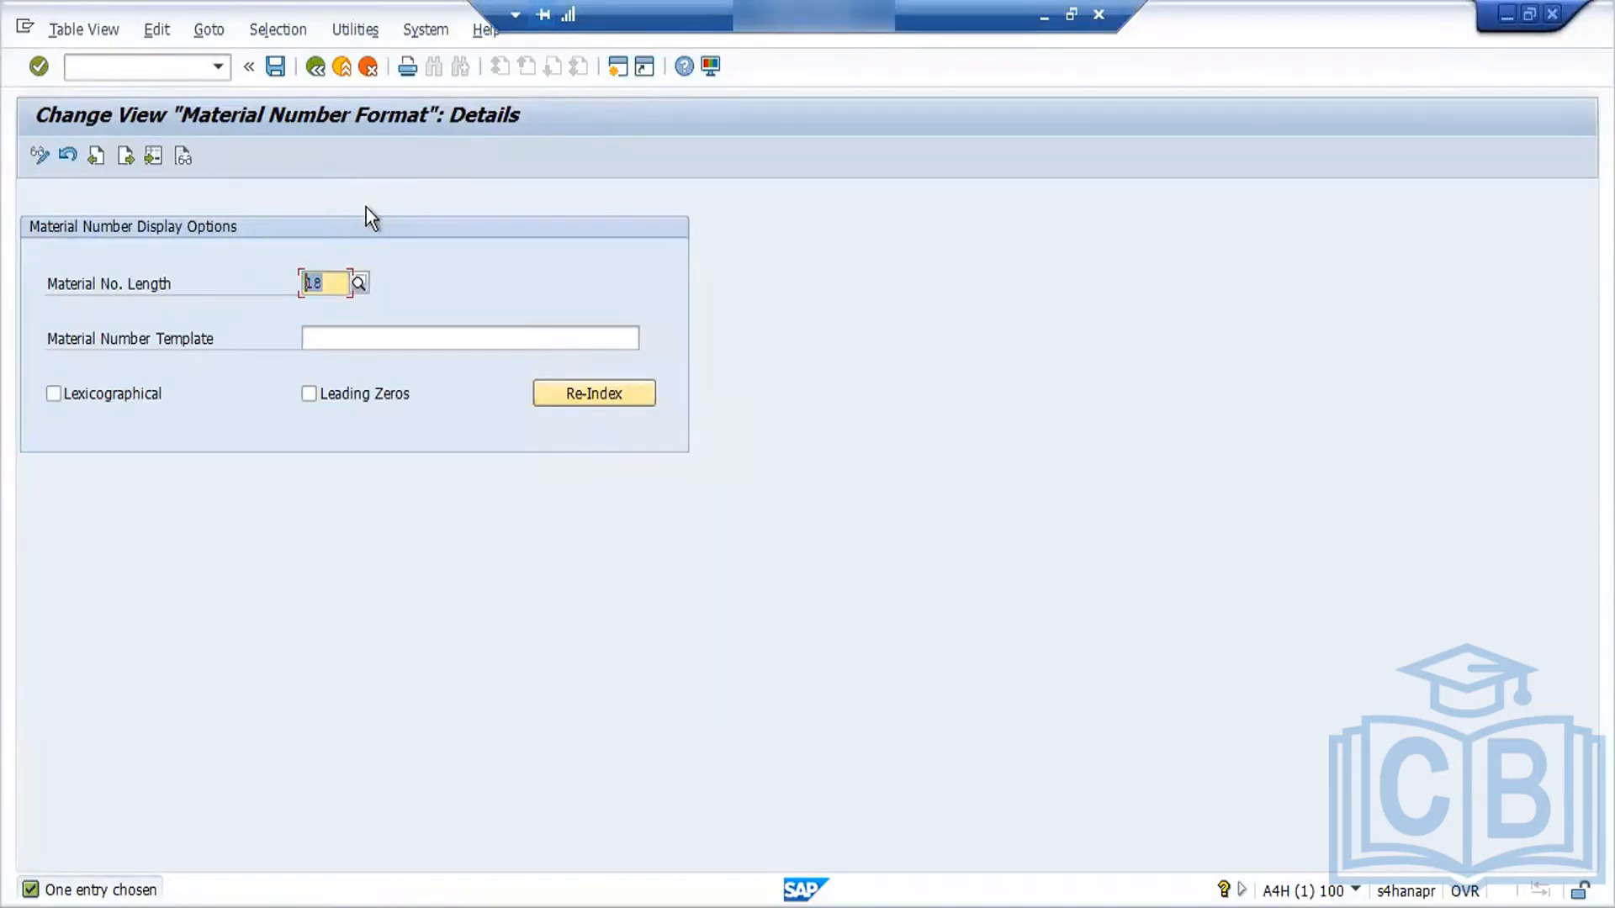
{"action": "left_click", "coordinate": [621, 67]}
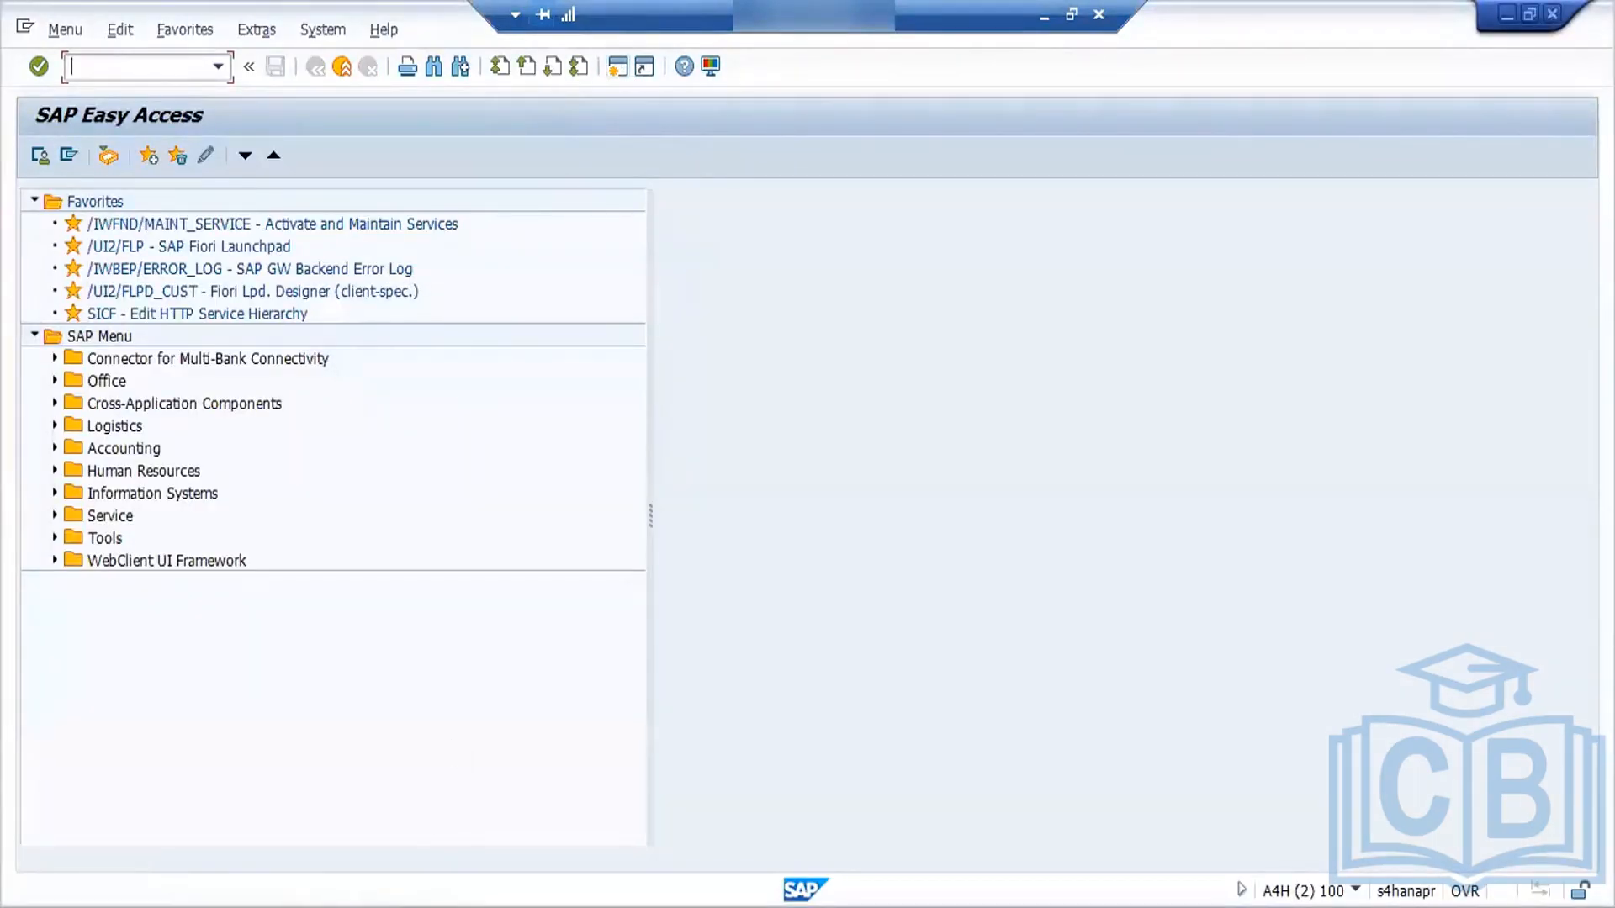
{"action": "left_click", "coordinate": [431, 816]}
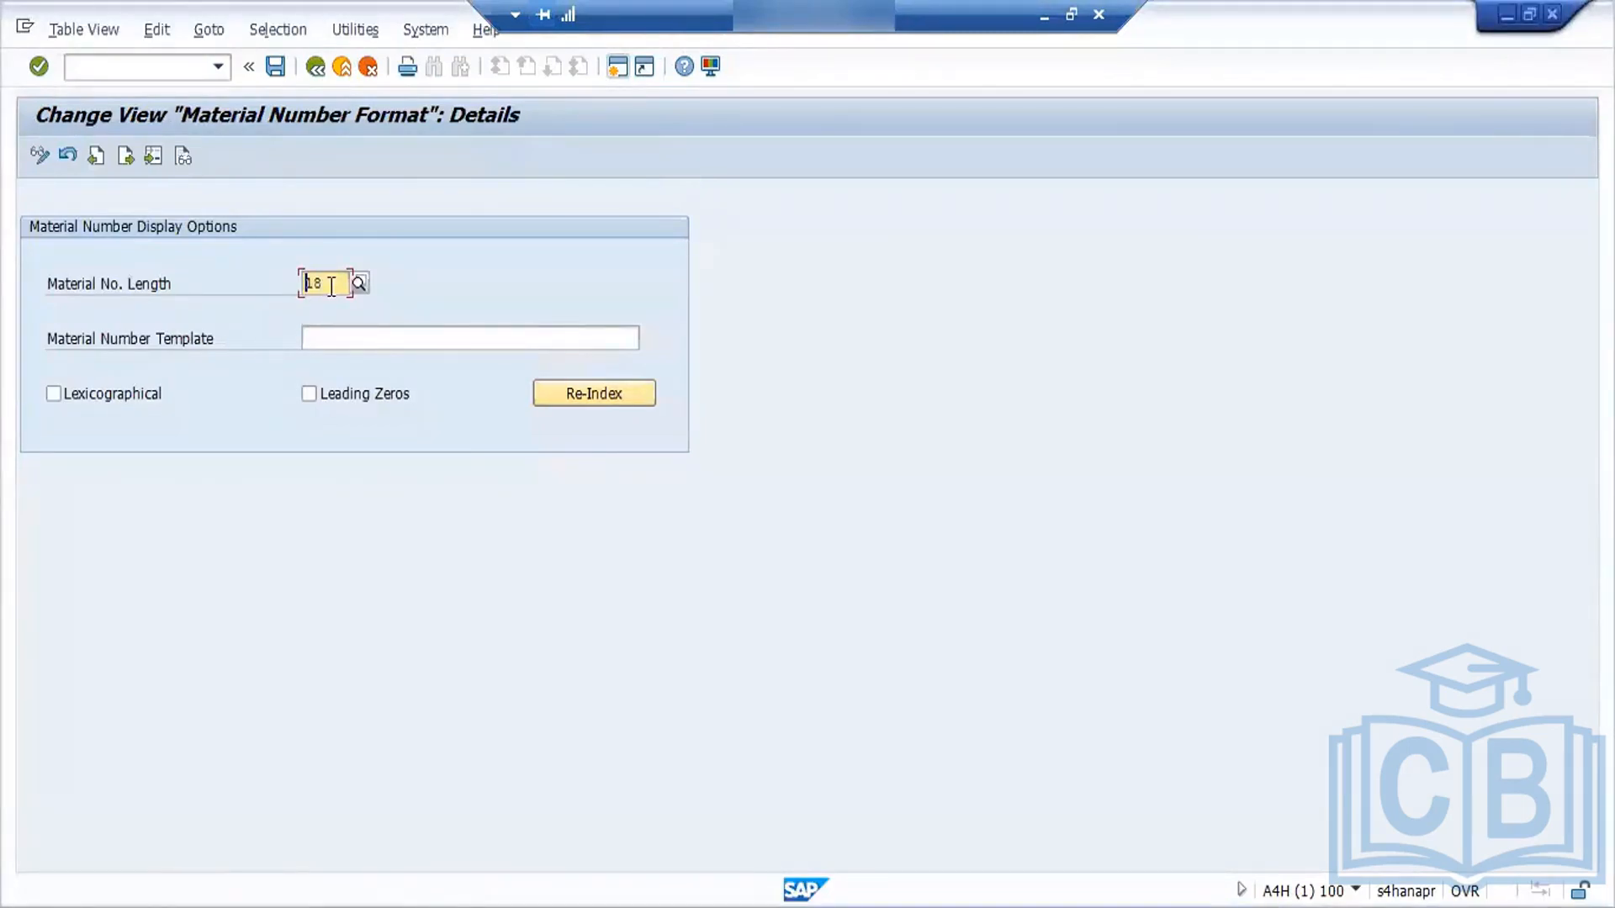
Step: Examine the material number length and try the Lexicographical option on and off
{"action": "left_click_drag", "start_coordinate": [332, 287], "coordinate": [240, 280]}
{"action": "left_click", "coordinate": [129, 403]}
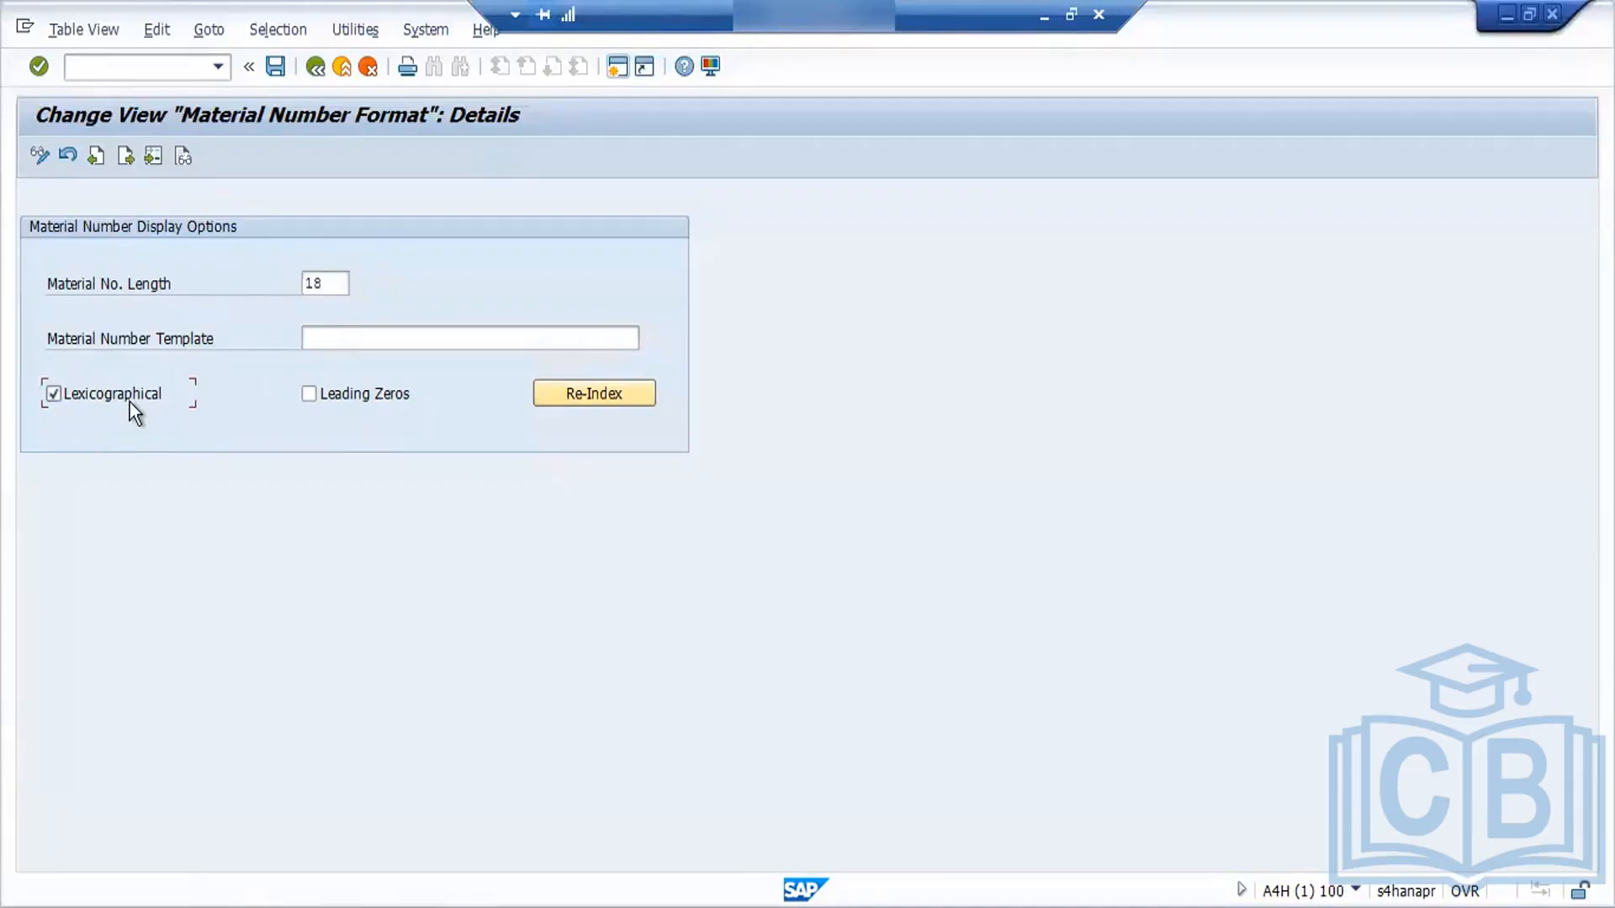
{"action": "left_click", "coordinate": [130, 403]}
Step: Switch to the Word notes and enter the range "10000 – 19999" on the blank line below the ECC line, followed by a new line
{"action": "left_click", "coordinate": [424, 907]}
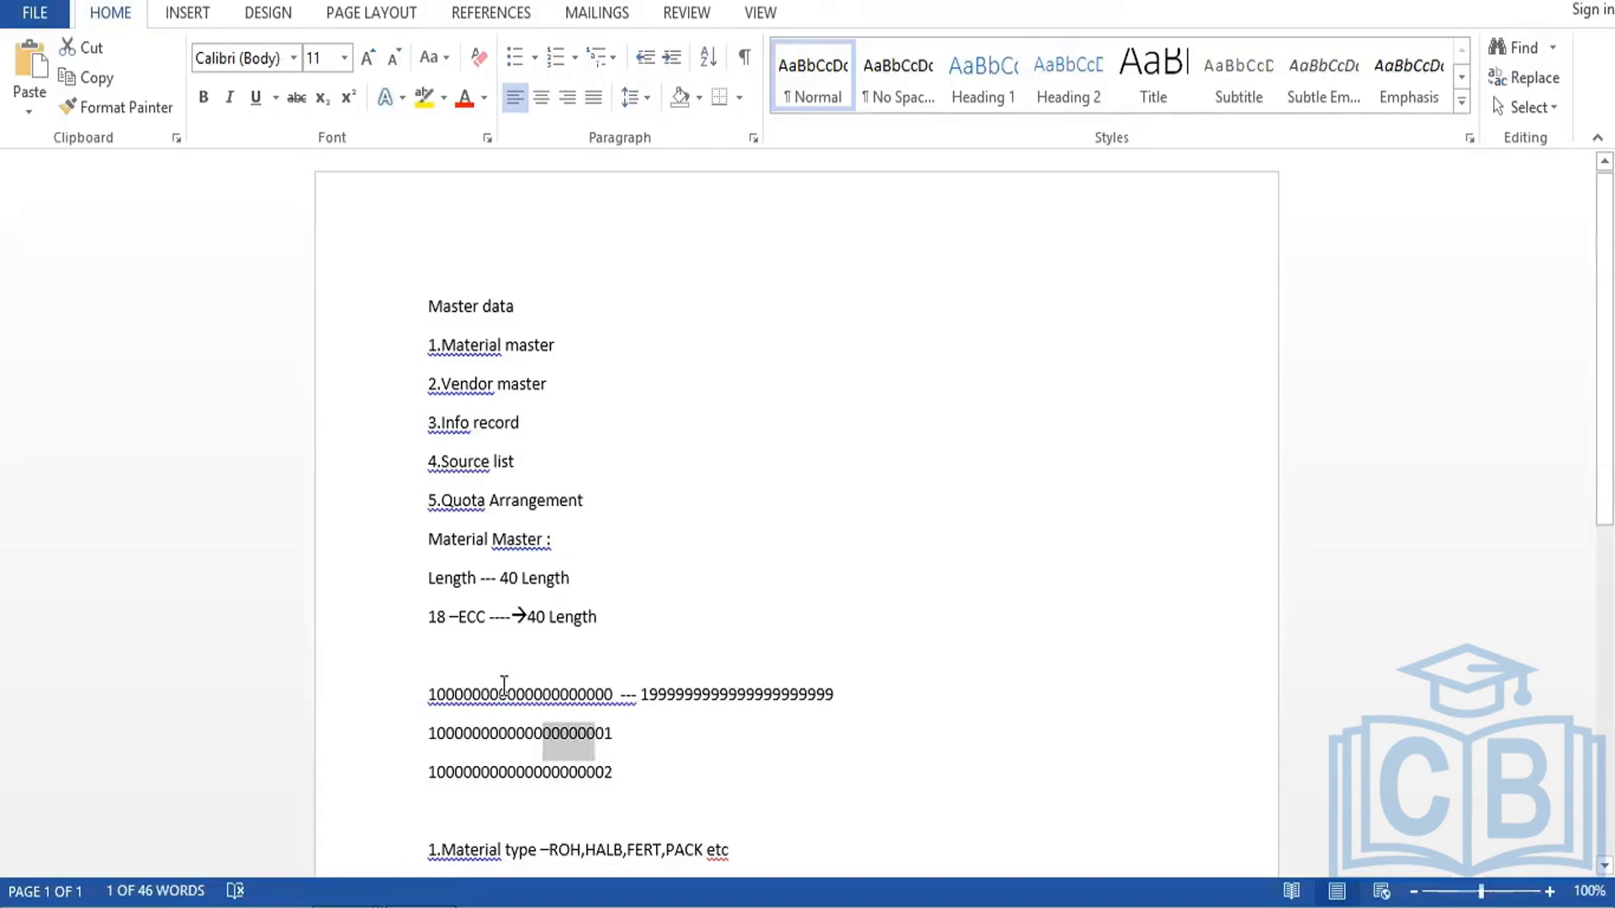
{"action": "left_click", "coordinate": [450, 666]}
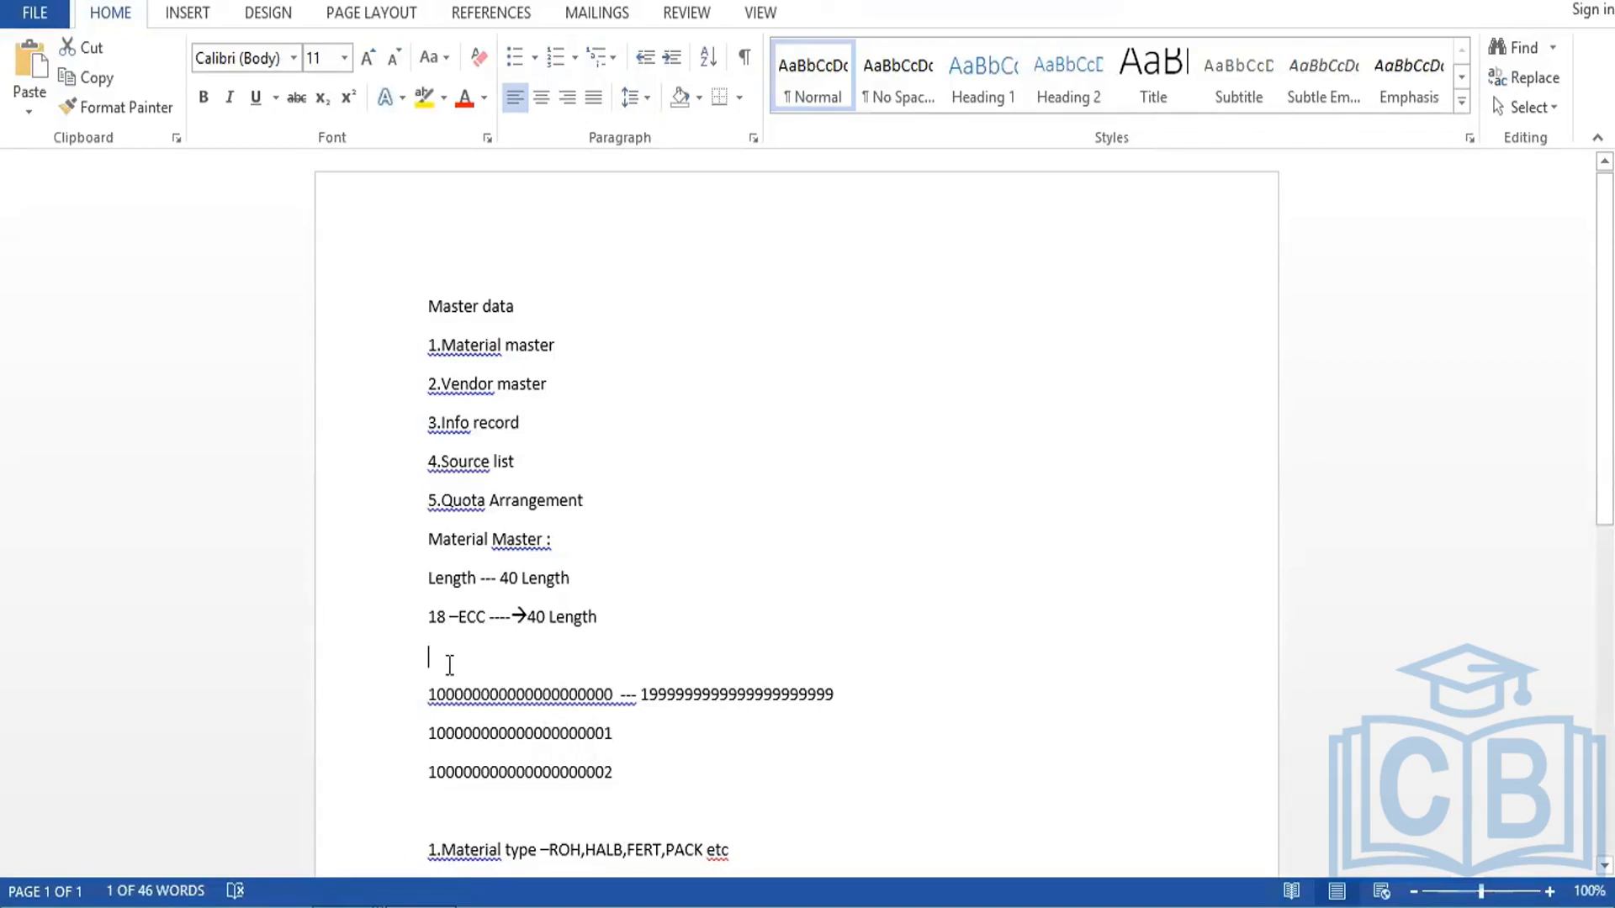
{"action": "type", "text": "10000 "}
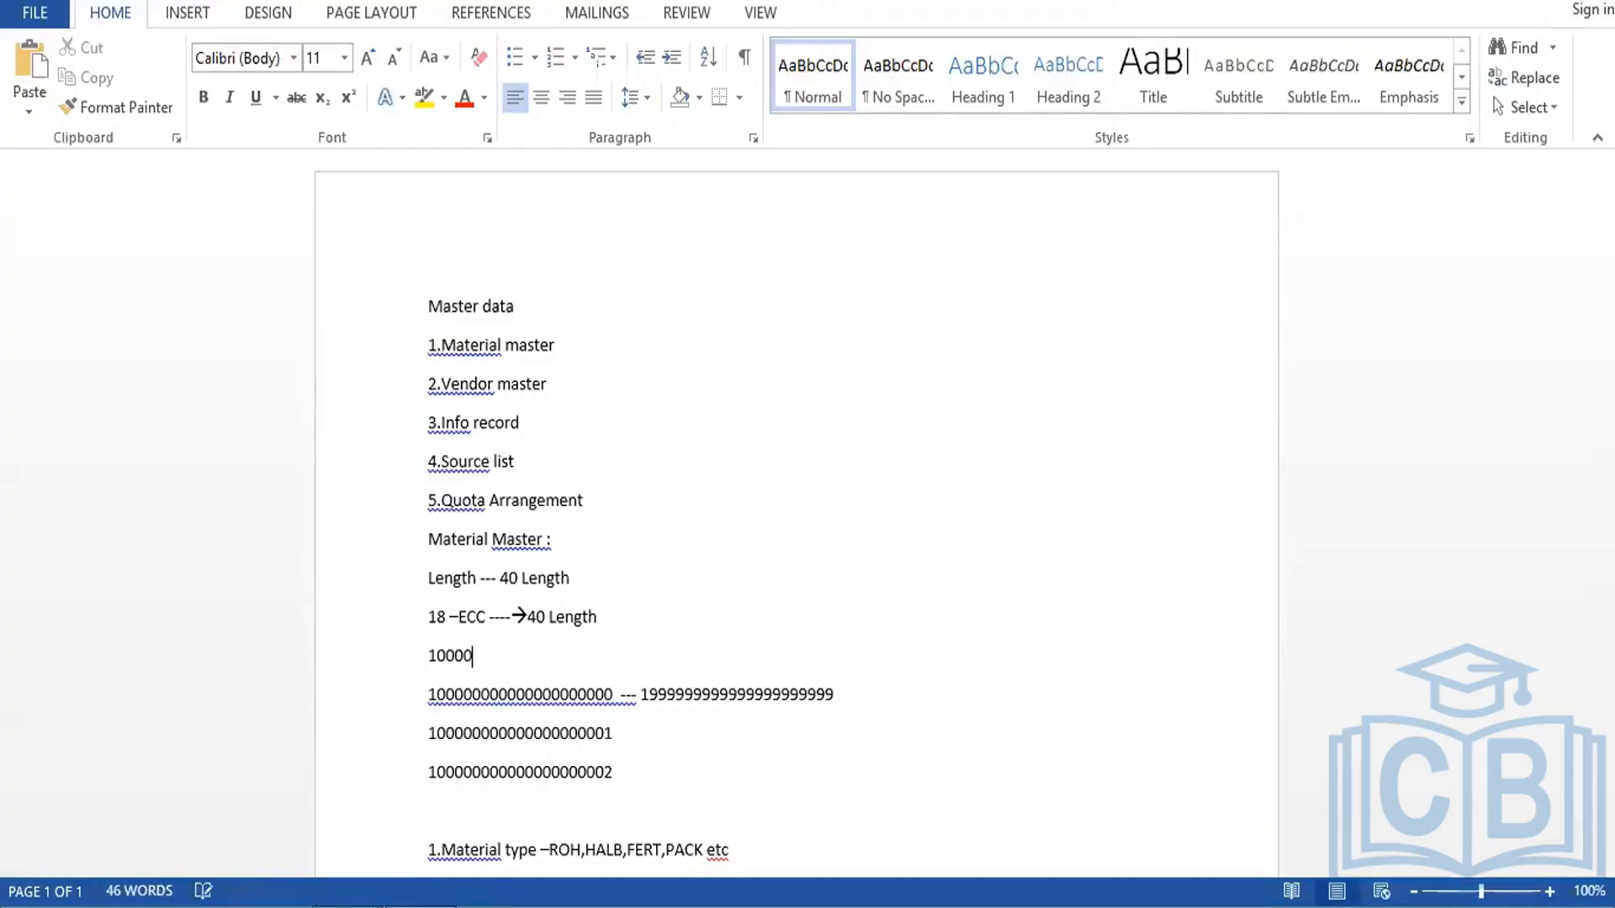
{"action": "type", "text": "- 19999"}
{"action": "key", "text": "Return"}
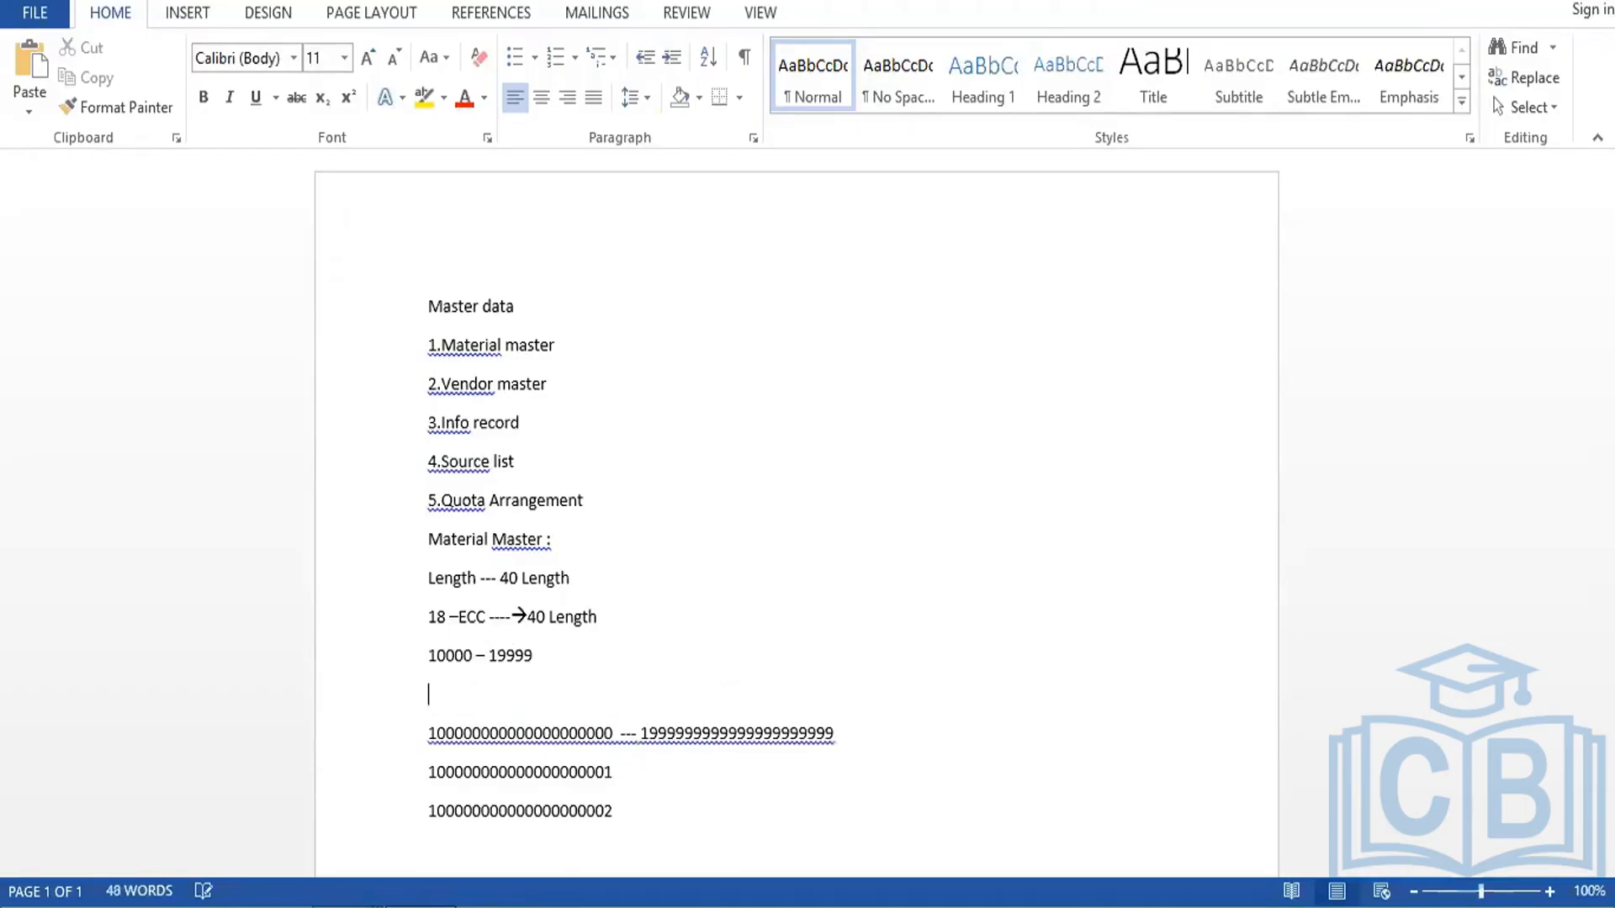
{"action": "type", "text": "00000000000000010000"}
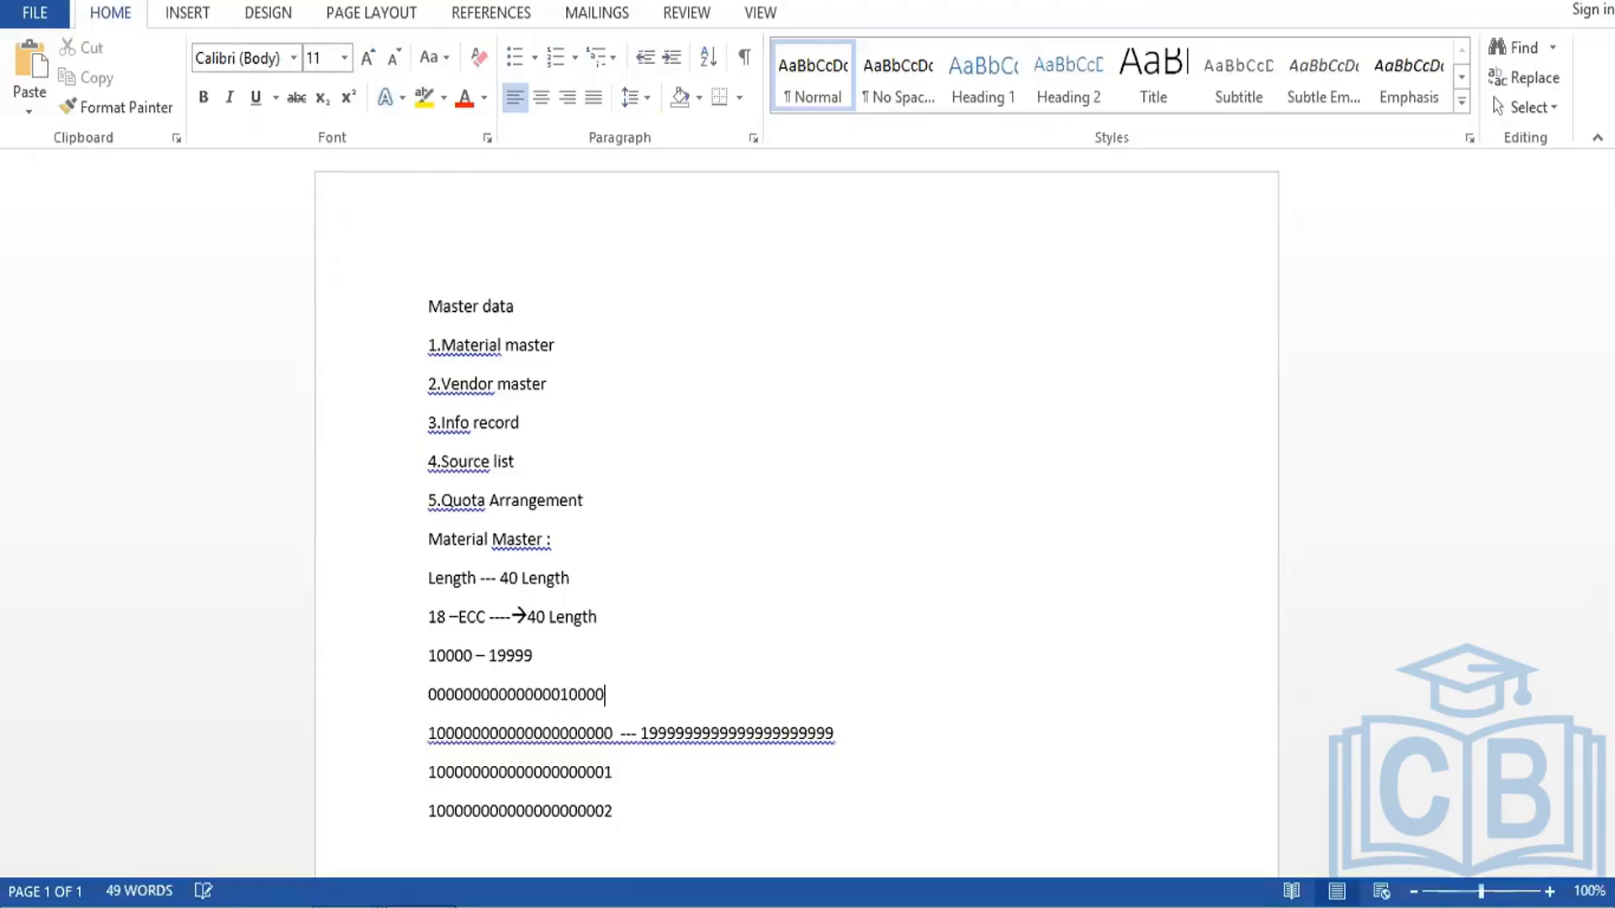
{"action": "key", "text": "Return"}
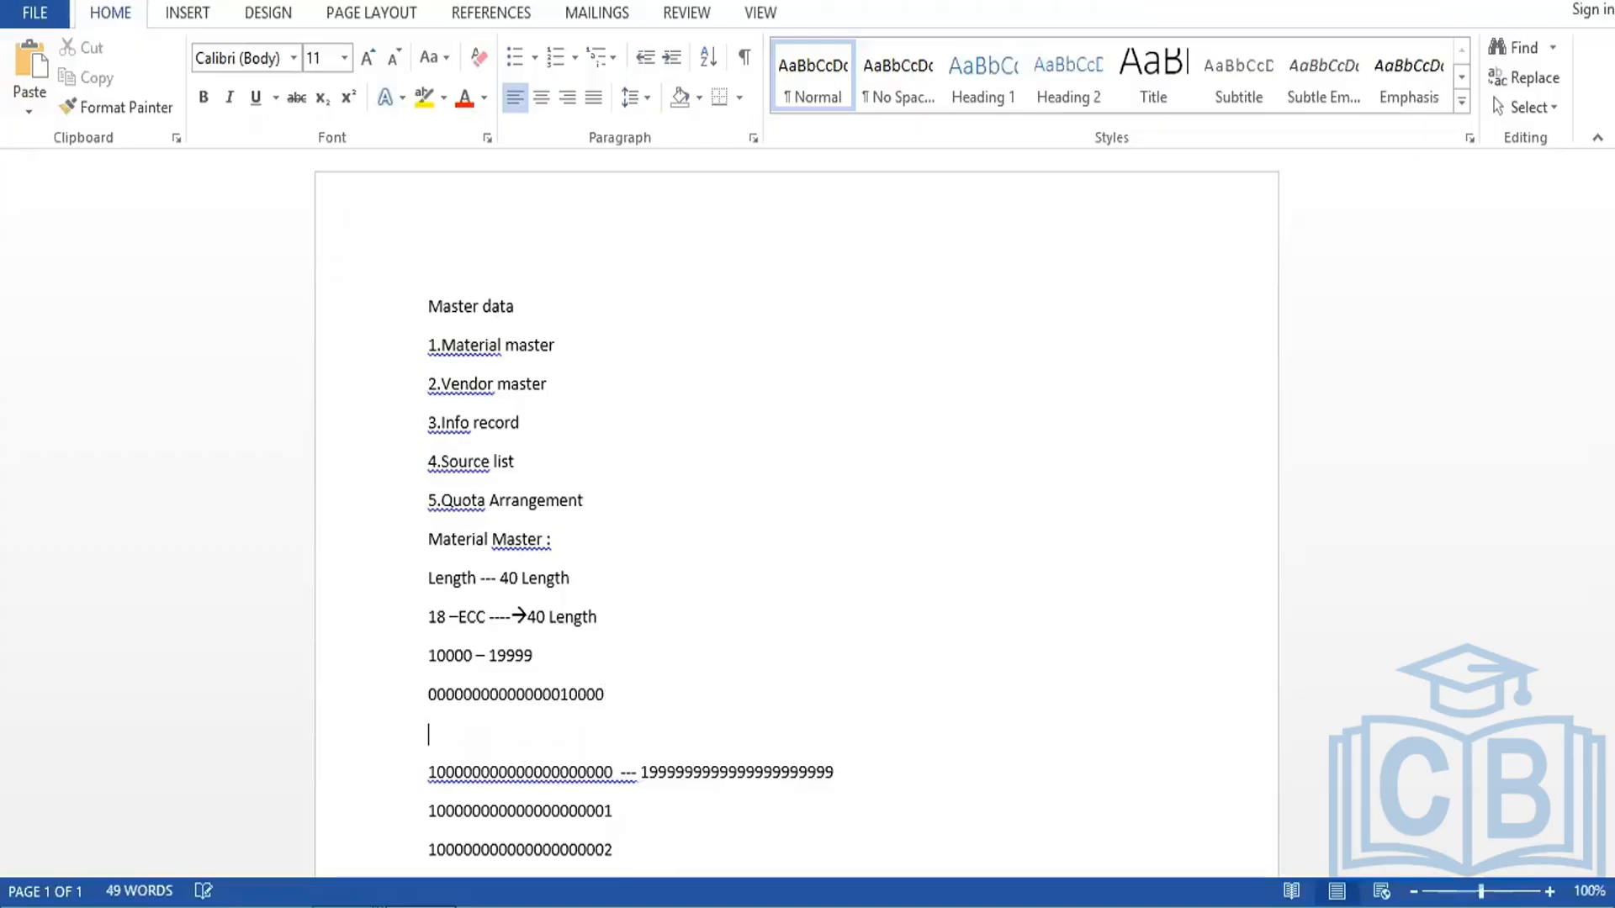
{"action": "key", "text": "BackSpace"}
{"action": "key", "text": "BackSpace"}
{"action": "key", "text": "BackSpace"}
{"action": "key", "text": "BackSpace"}
{"action": "key", "text": "BackSpace"}
{"action": "key", "text": "BackSpace"}
{"action": "key", "text": "BackSpace"}
{"action": "key", "text": "BackSpace"}
{"action": "key", "text": "BackSpace"}
{"action": "key", "text": "BackSpace"}
{"action": "key", "text": "BackSpace"}
{"action": "key", "text": "BackSpace"}
{"action": "key", "text": "BackSpace"}
{"action": "key", "text": "BackSpace"}
{"action": "key", "text": "BackSpace"}
{"action": "key", "text": "BackSpace"}
{"action": "key", "text": "BackSpace"}
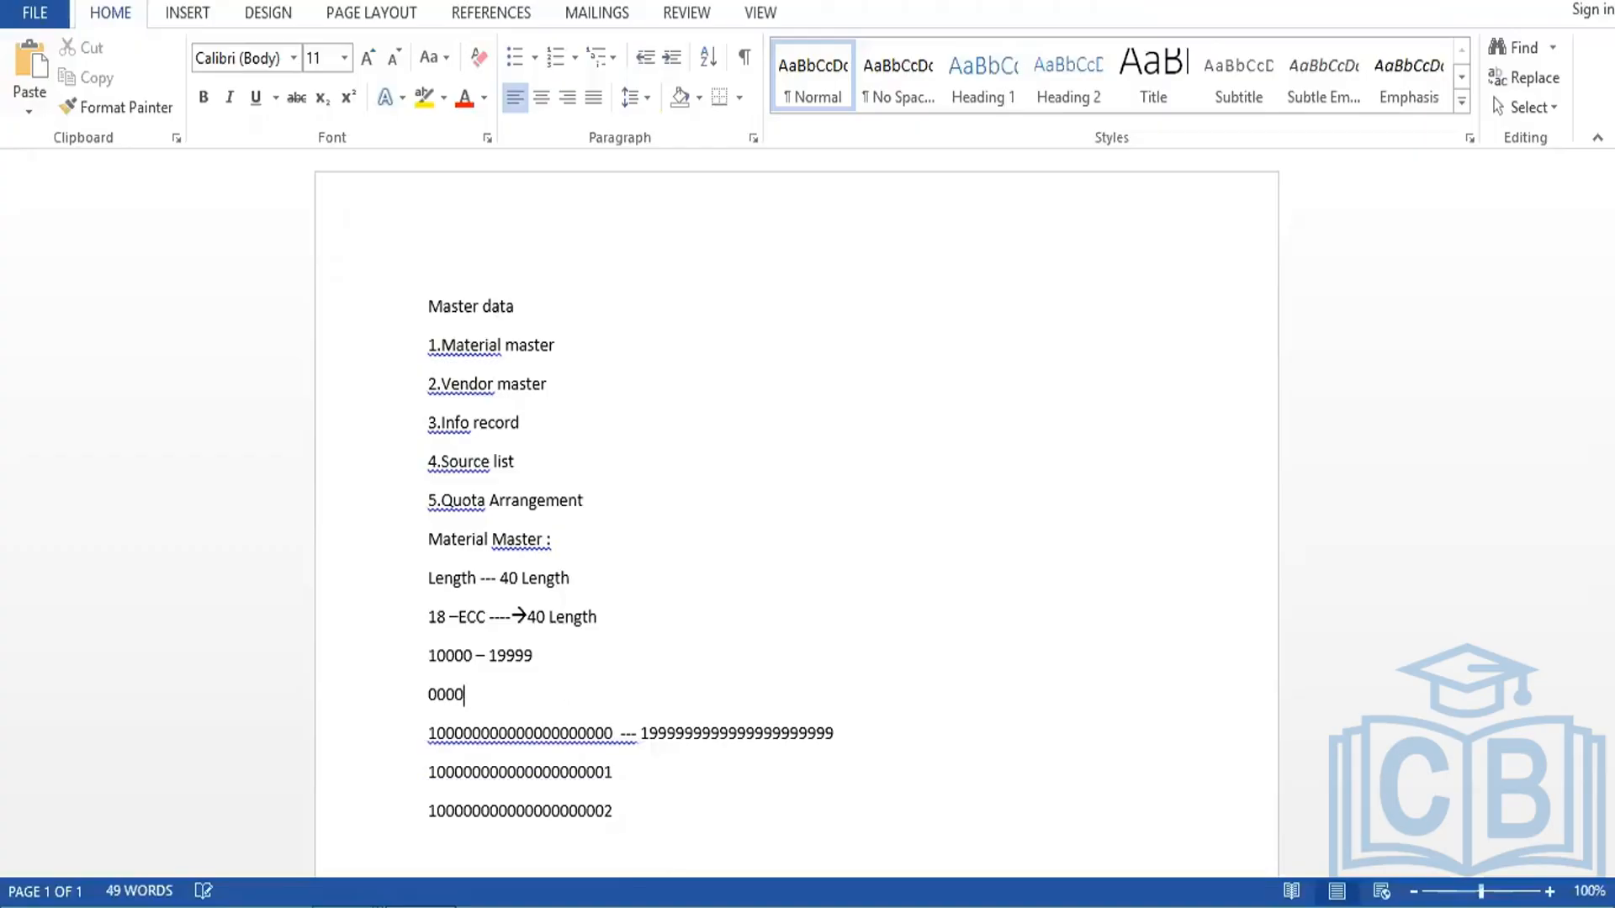
{"action": "key", "text": "BackSpace"}
{"action": "key", "text": "BackSpace"}
{"action": "key", "text": "BackSpace"}
{"action": "key", "text": "BackSpace"}
{"action": "key", "text": "BackSpace"}
{"action": "key", "text": "BackSpace"}
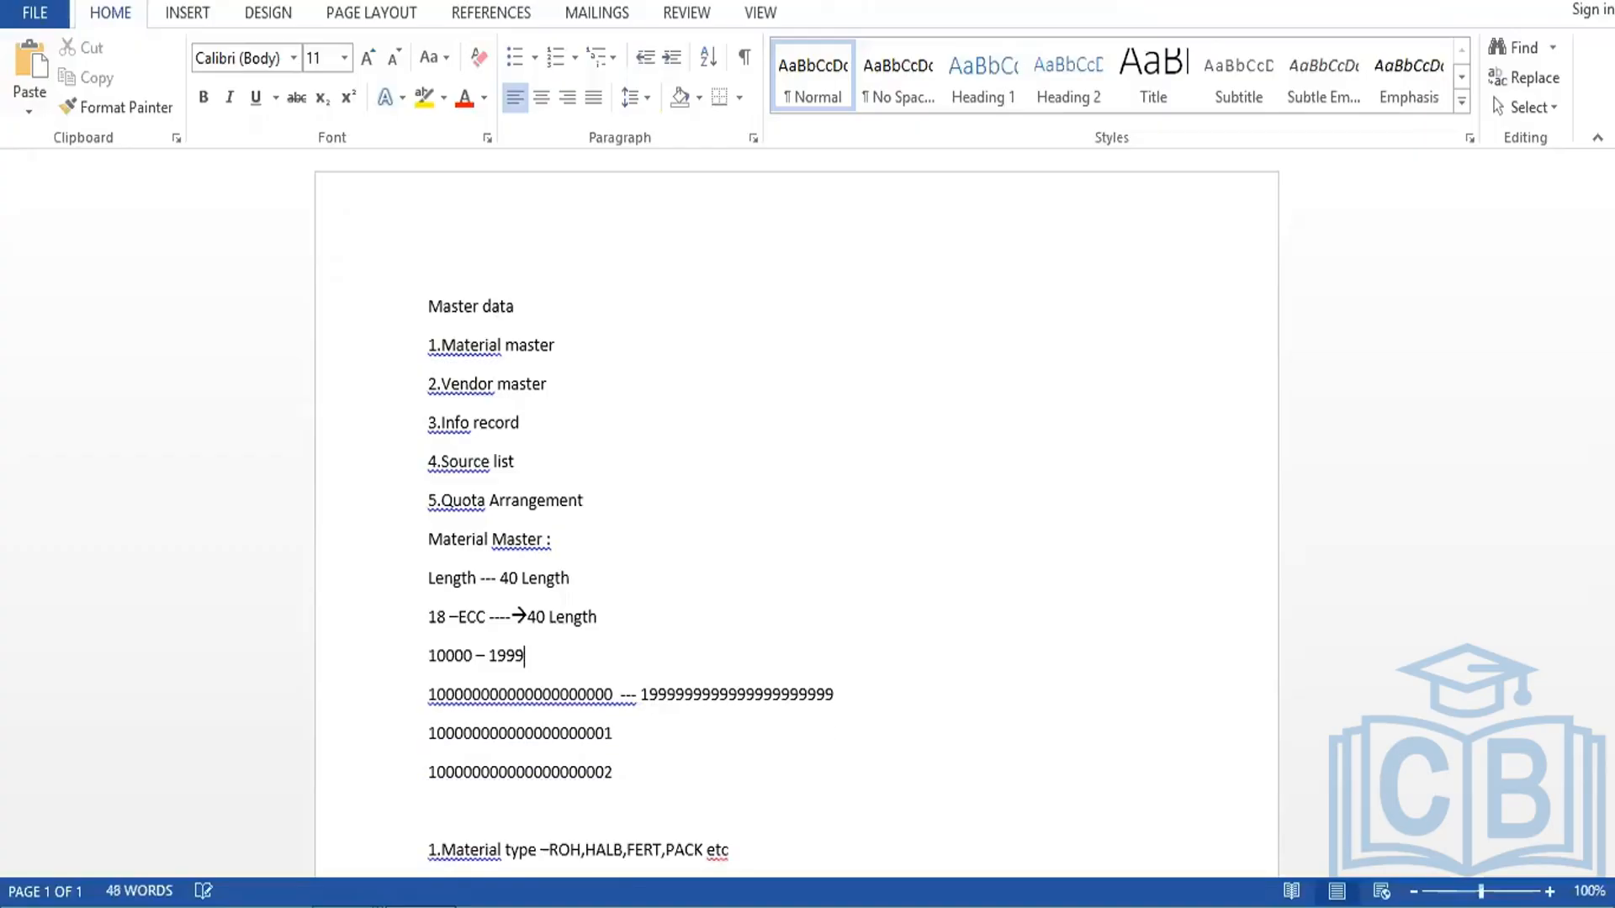
{"action": "type", "text": "9"}
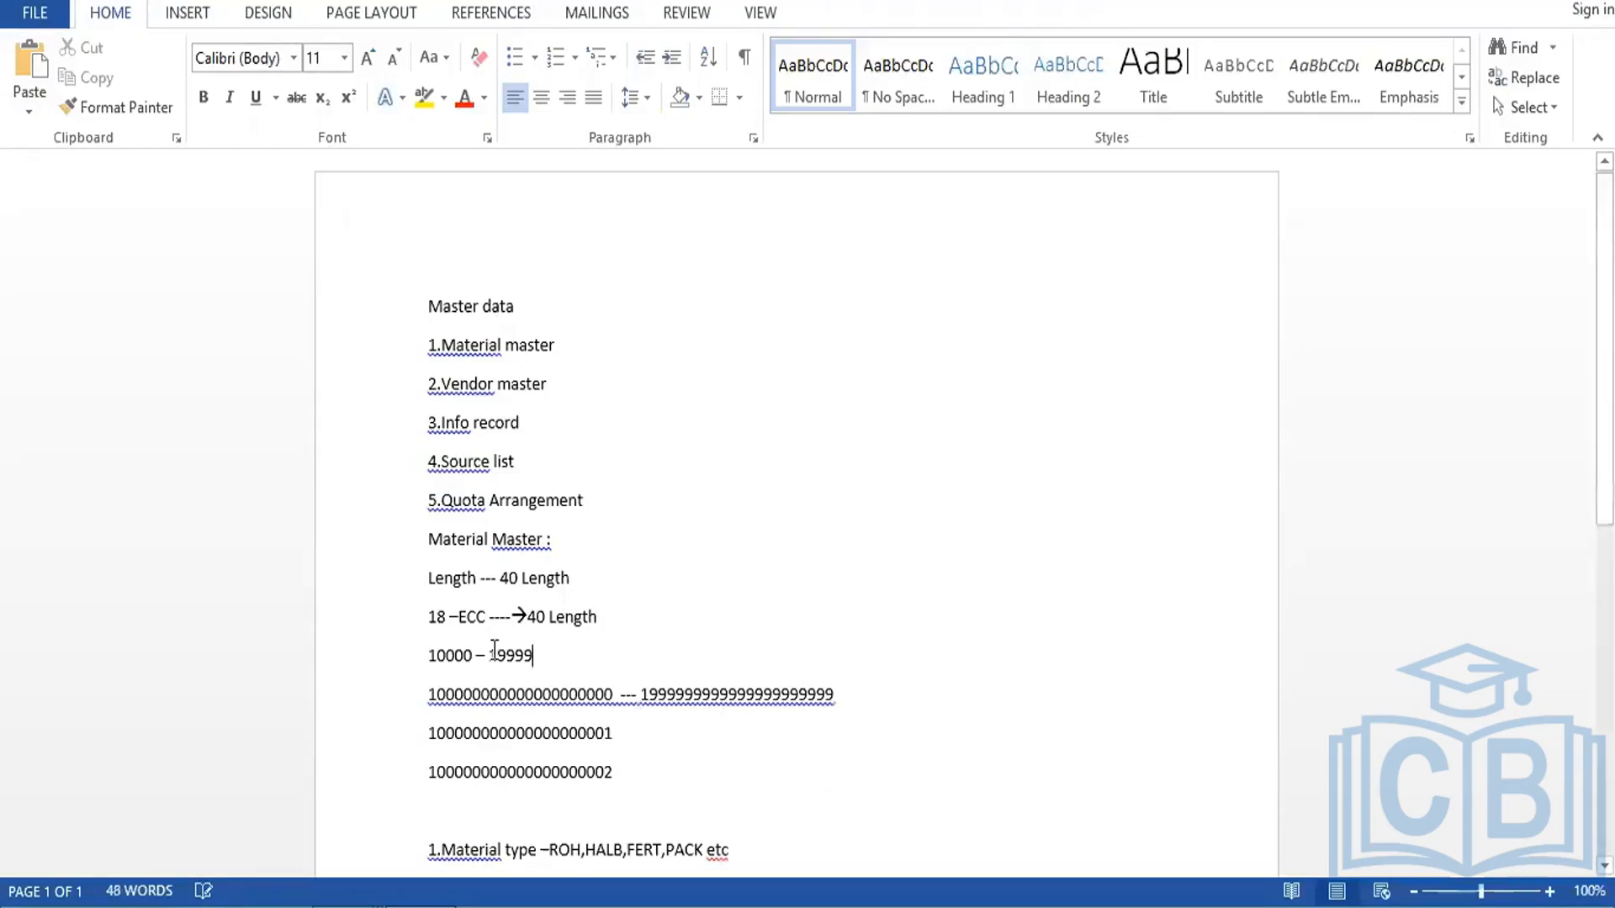
Step: Switch to SAP, save the material number format settings, and return to the IMG structure
{"action": "key", "text": "alt+Tab"}
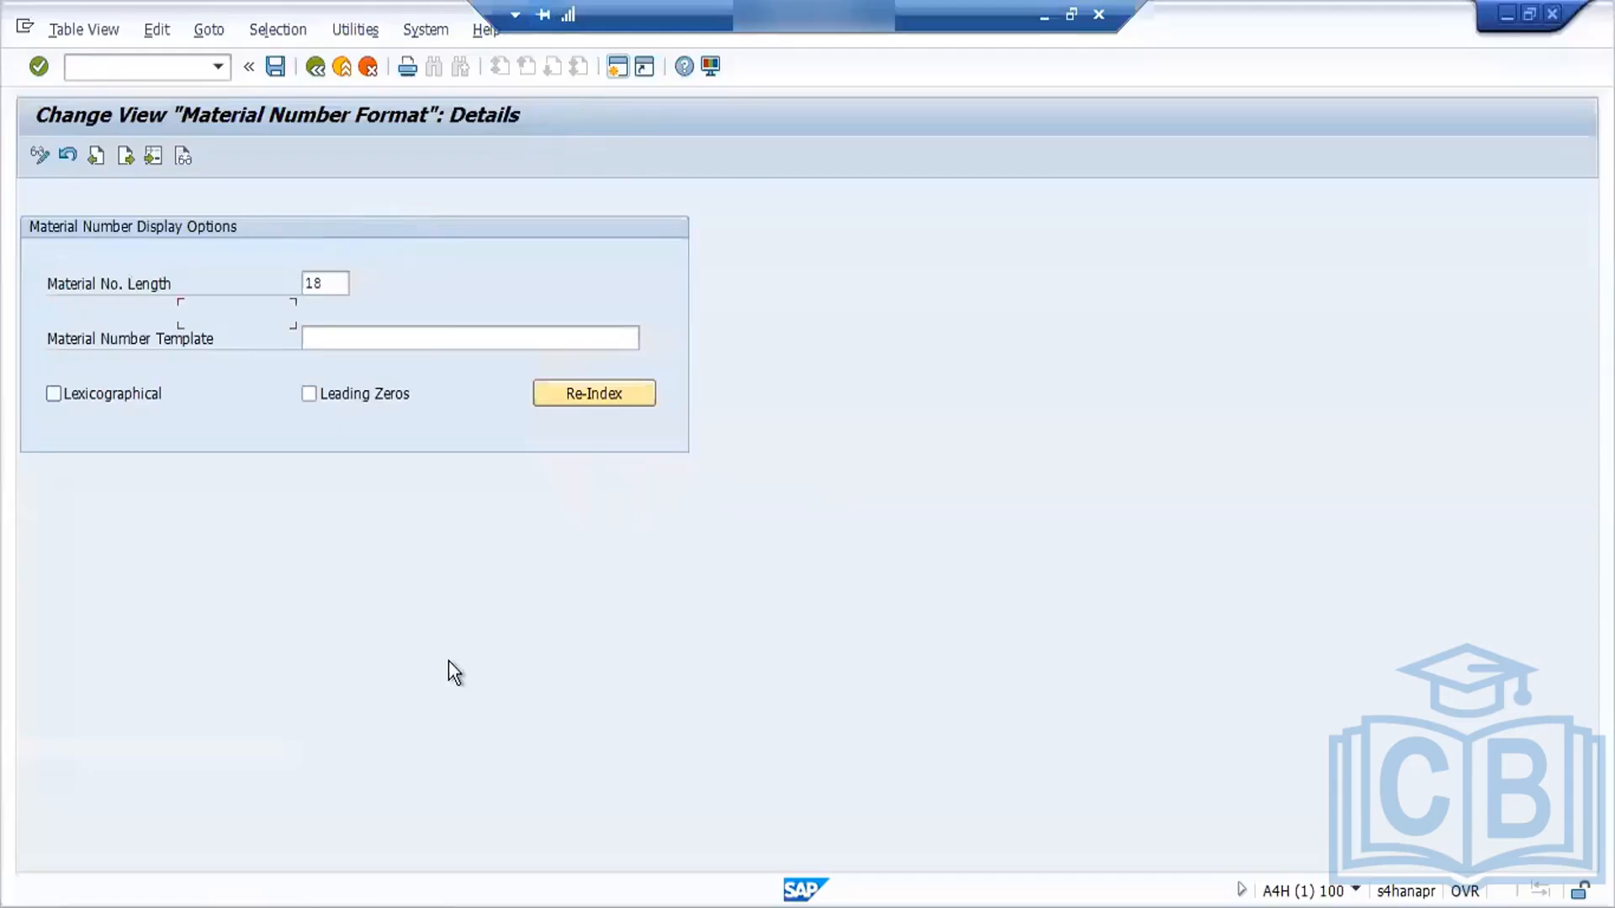
{"action": "left_click", "coordinate": [326, 283]}
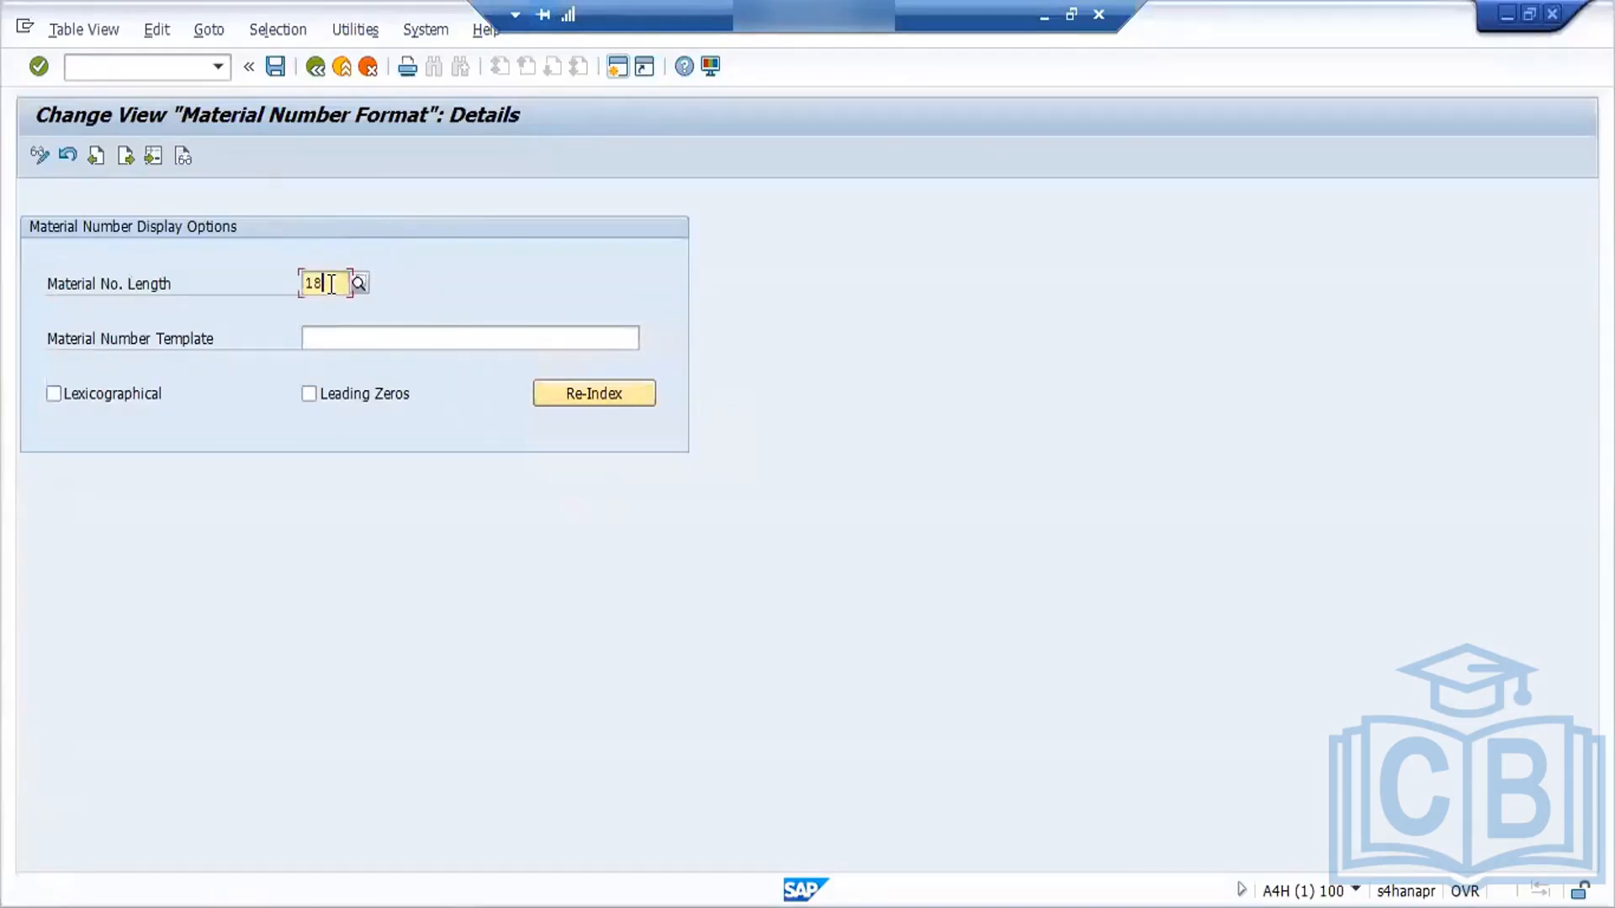
{"action": "left_click", "coordinate": [276, 66]}
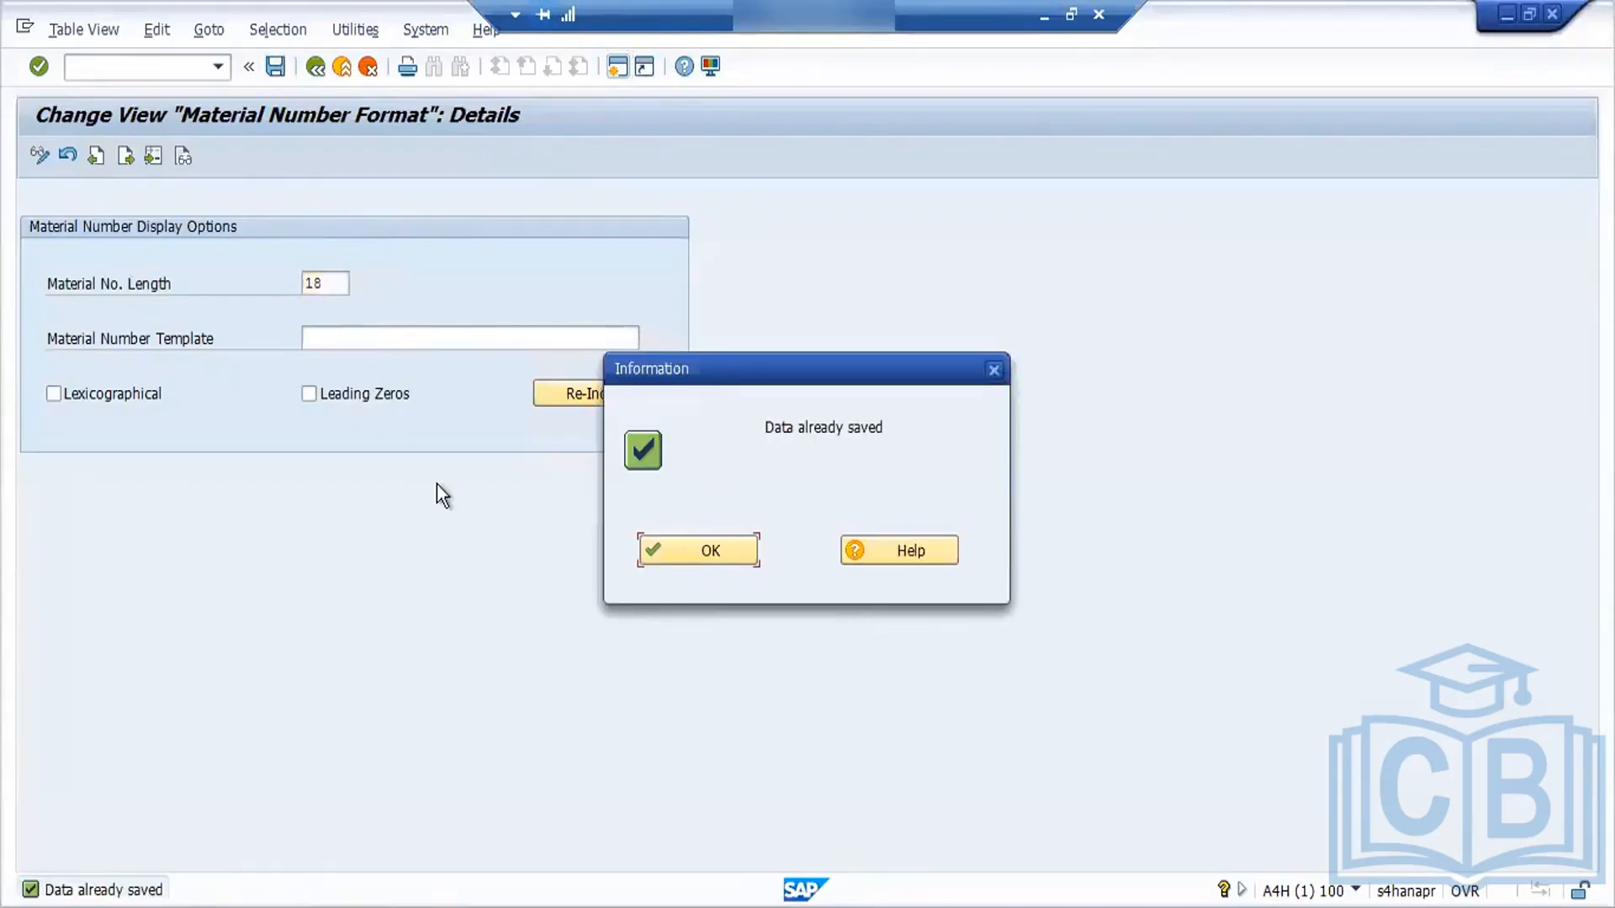
{"action": "left_click", "coordinate": [728, 547]}
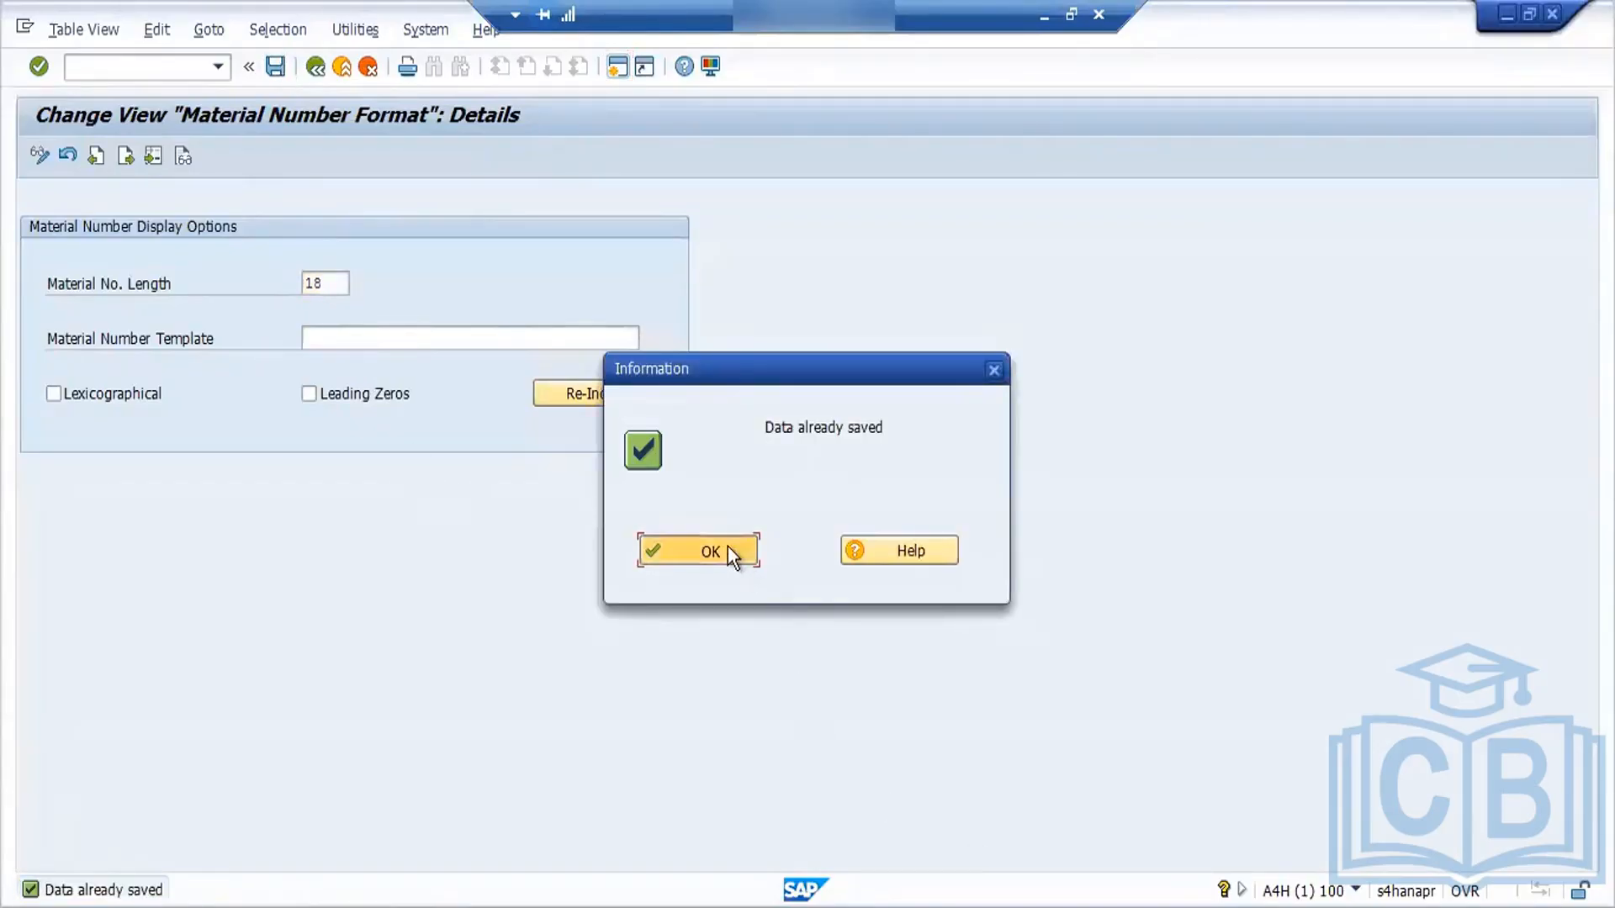
{"action": "left_click", "coordinate": [311, 76]}
{"action": "left_click", "coordinate": [311, 77]}
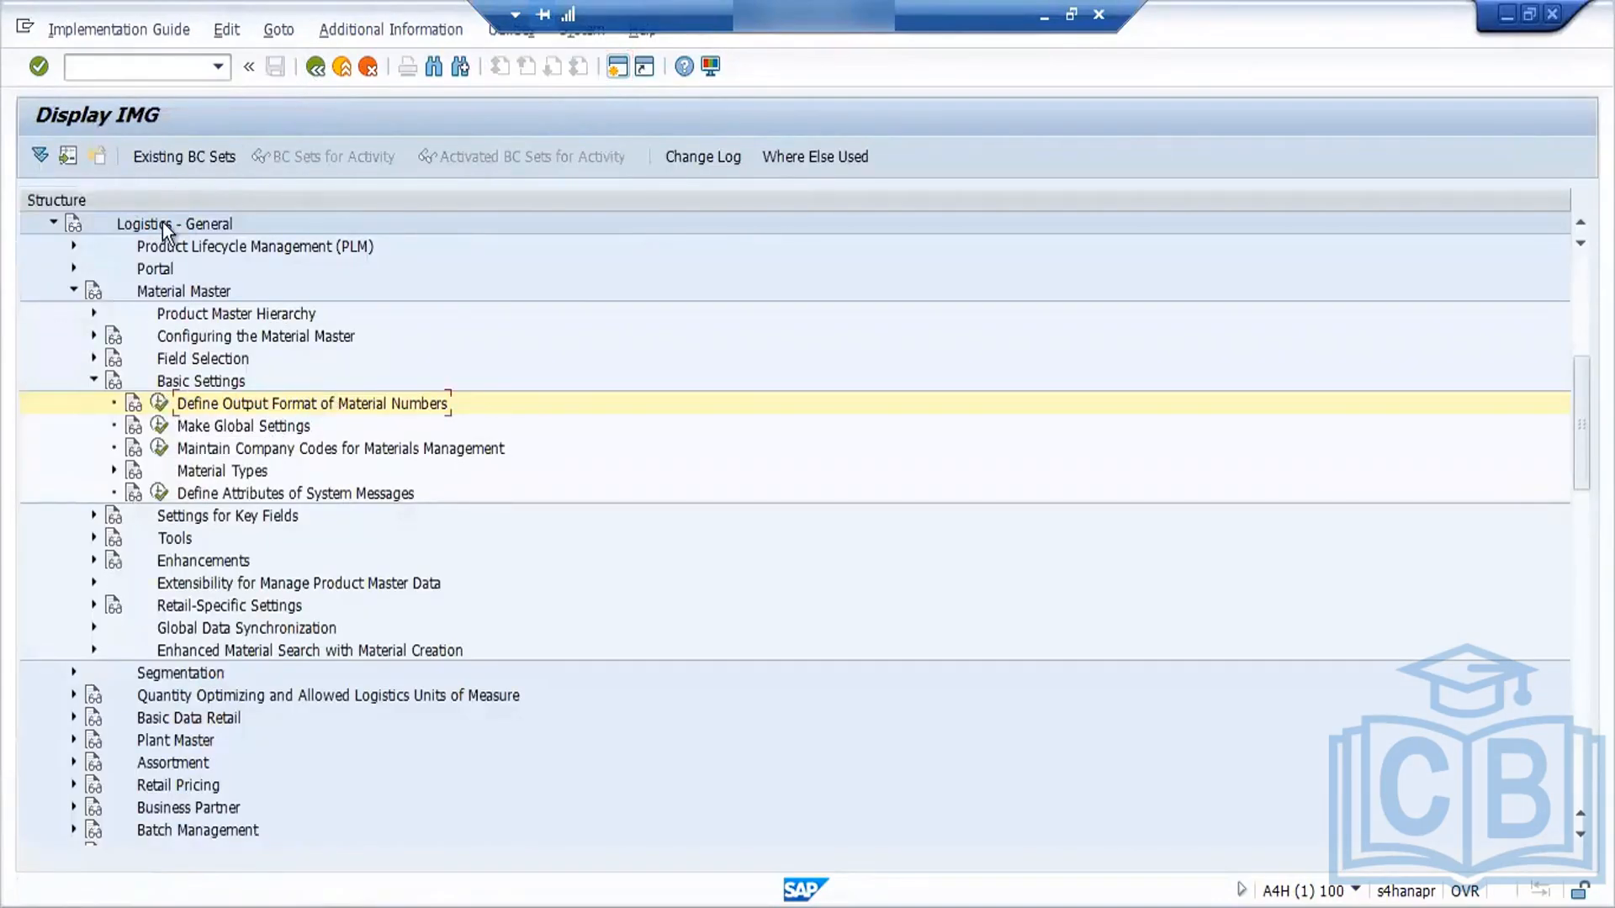
Step: Under Material Types, open Define Attributes of Material Types, locate material type ROH, and display its details
{"action": "left_click", "coordinate": [114, 471]}
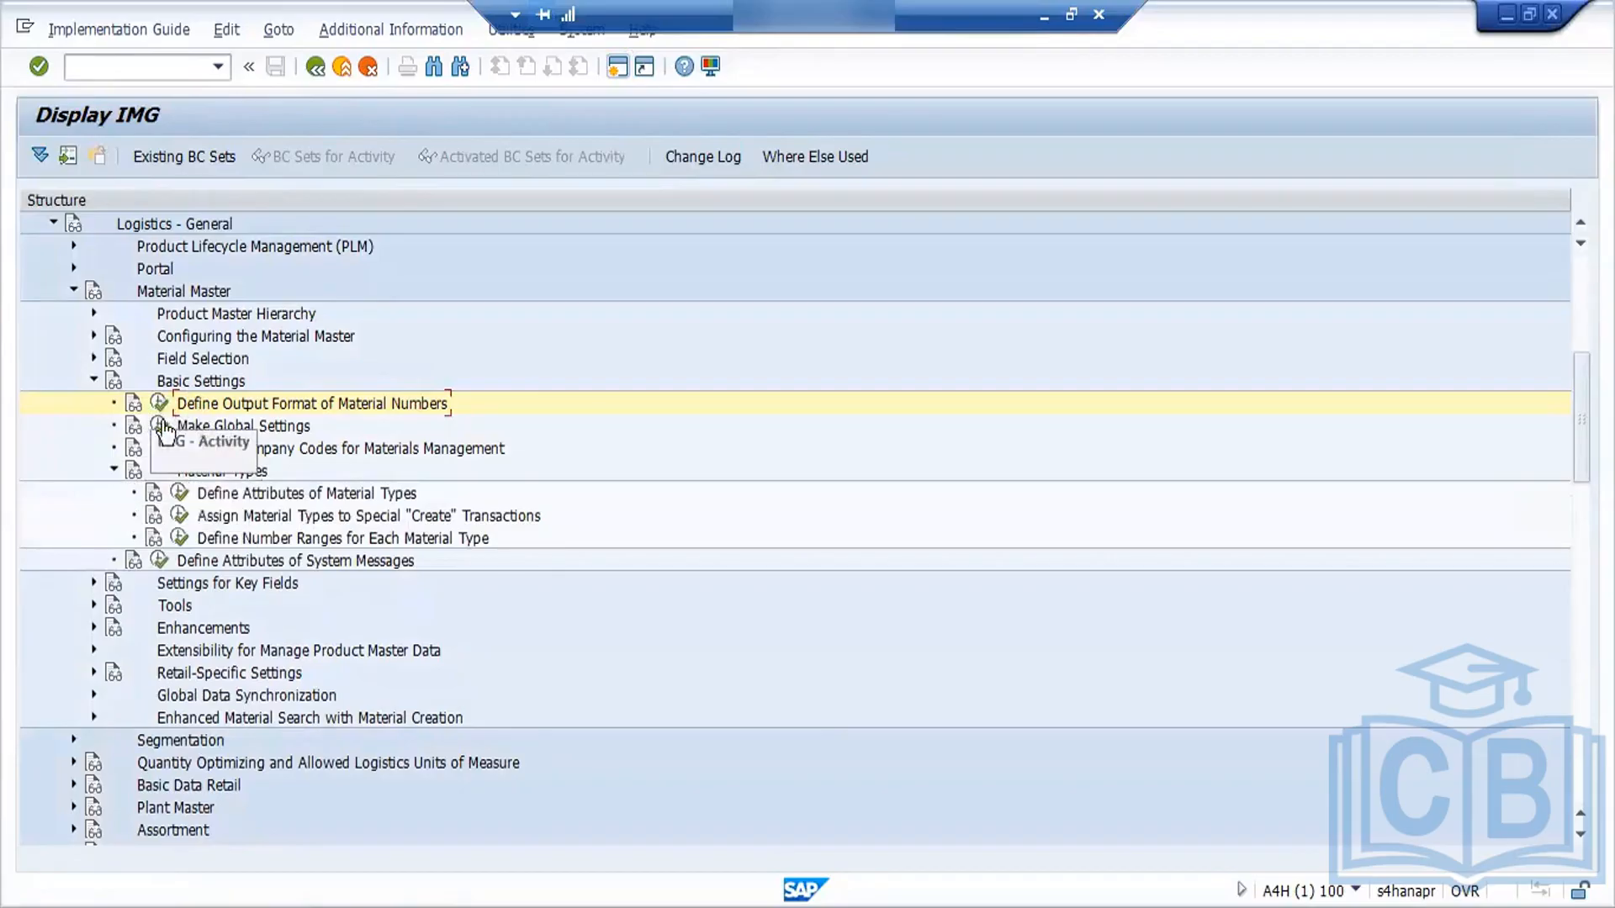
{"action": "left_click", "coordinate": [179, 494]}
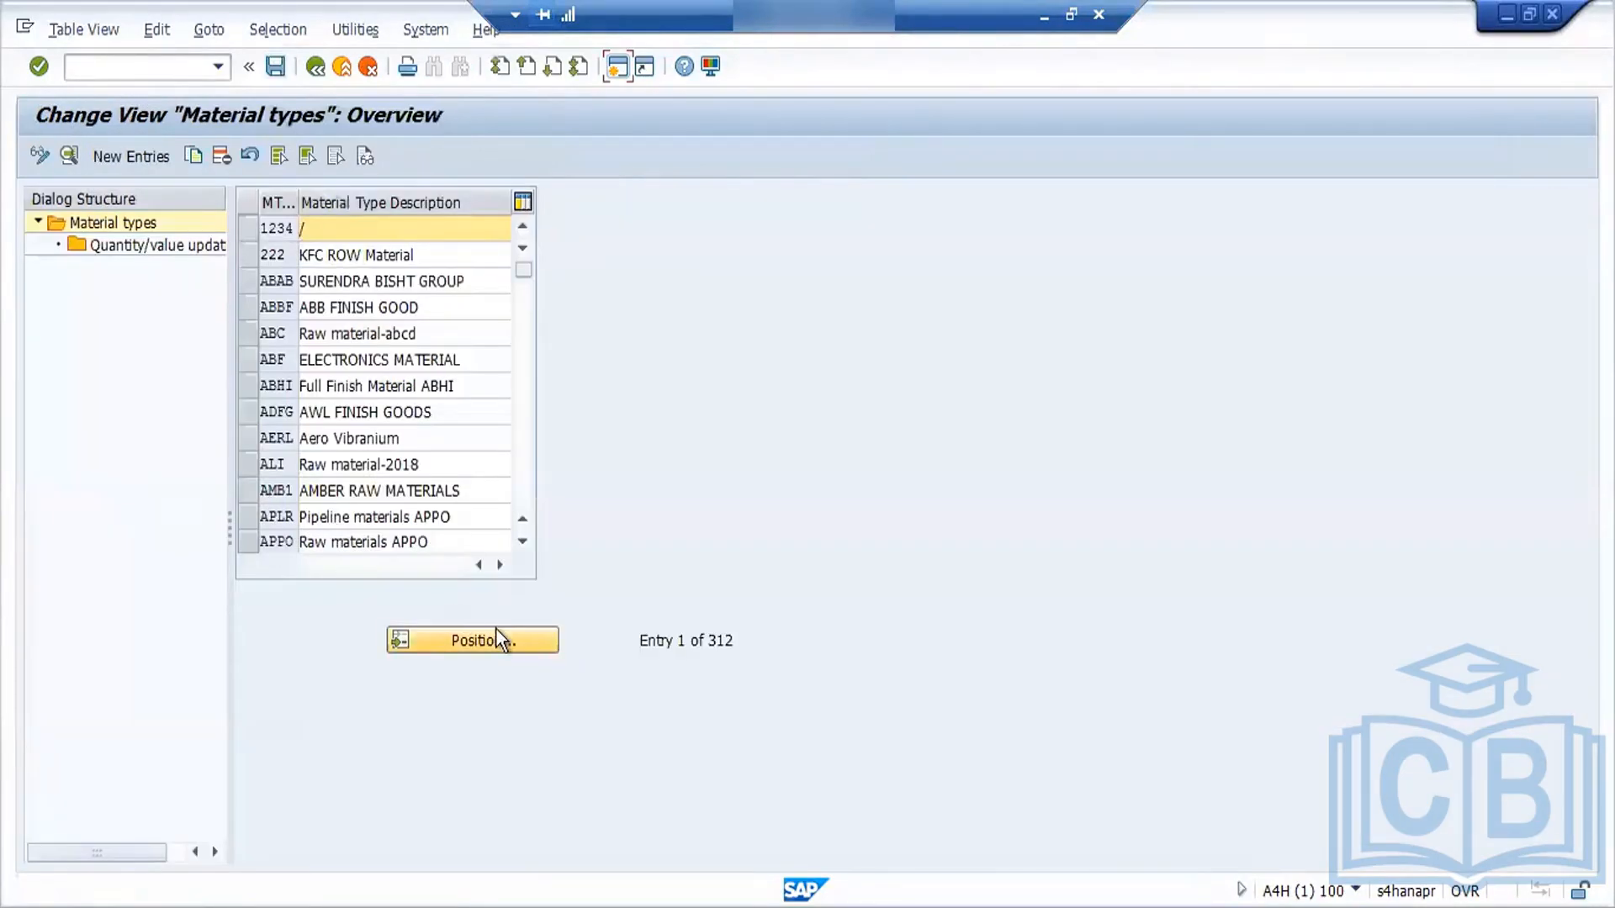
{"action": "left_click", "coordinate": [496, 630]}
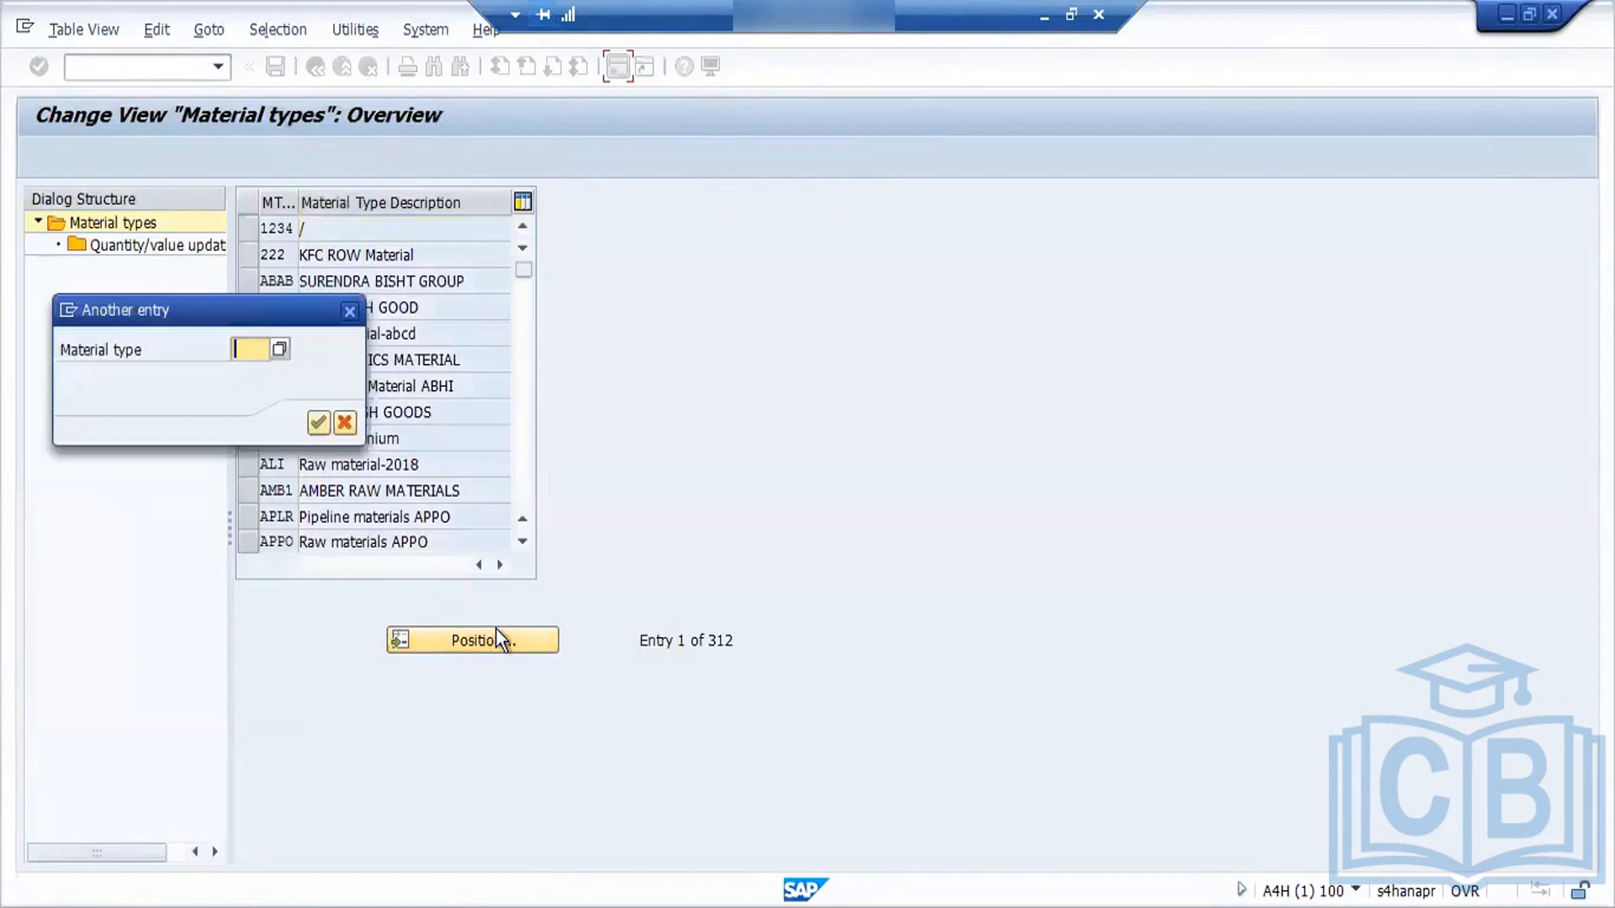
{"action": "type", "text": "roh"}
{"action": "key", "text": "Return"}
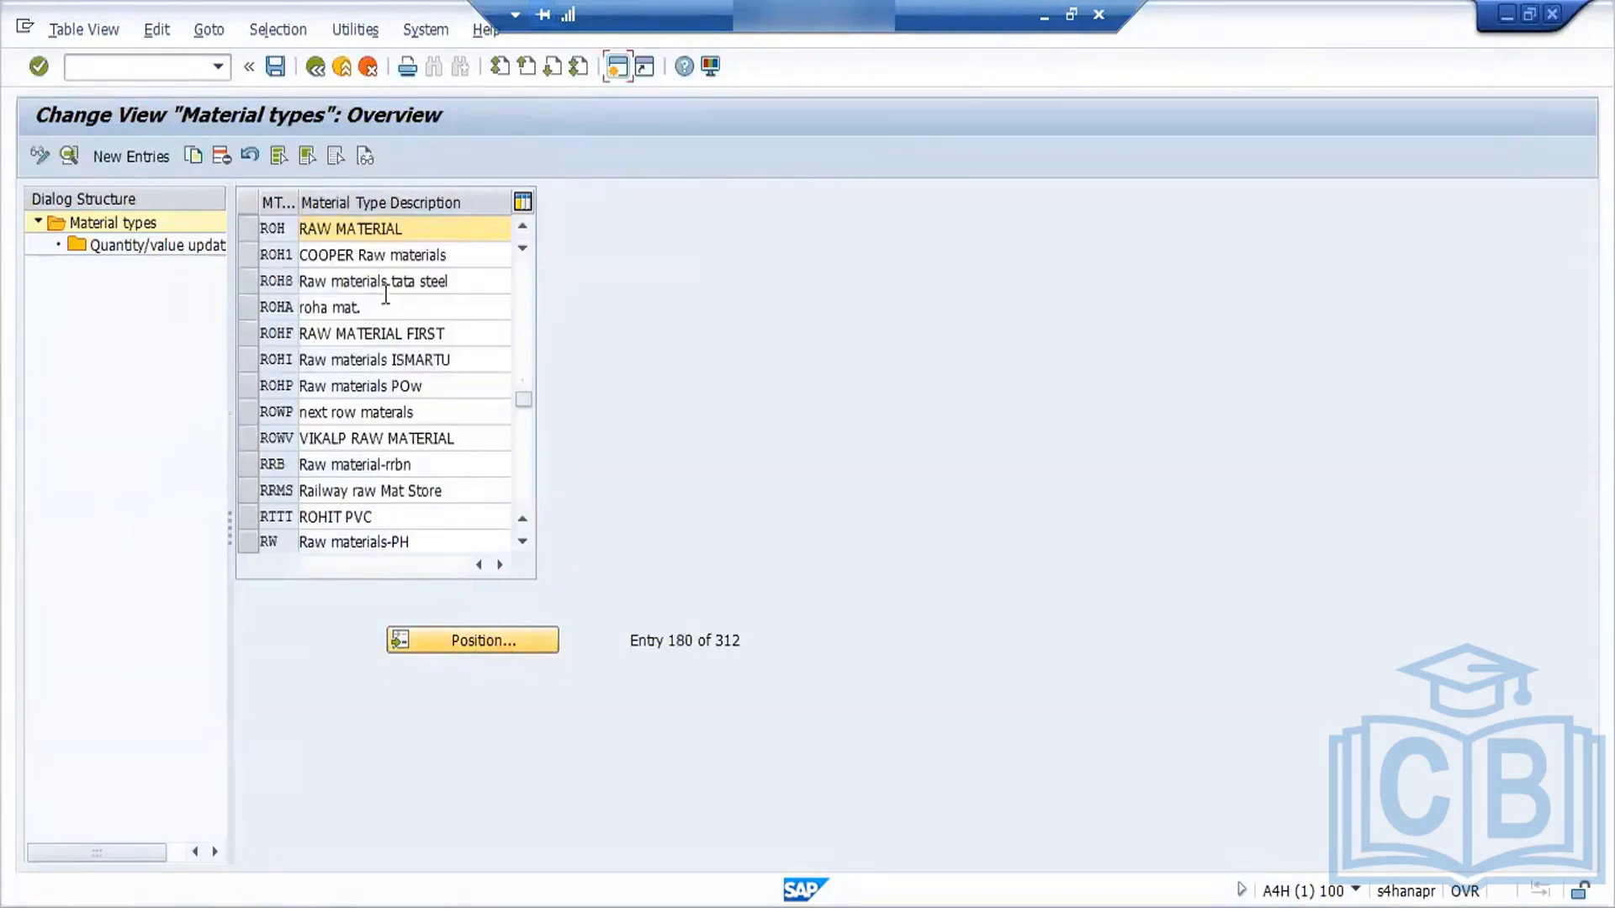
{"action": "left_click", "coordinate": [240, 228]}
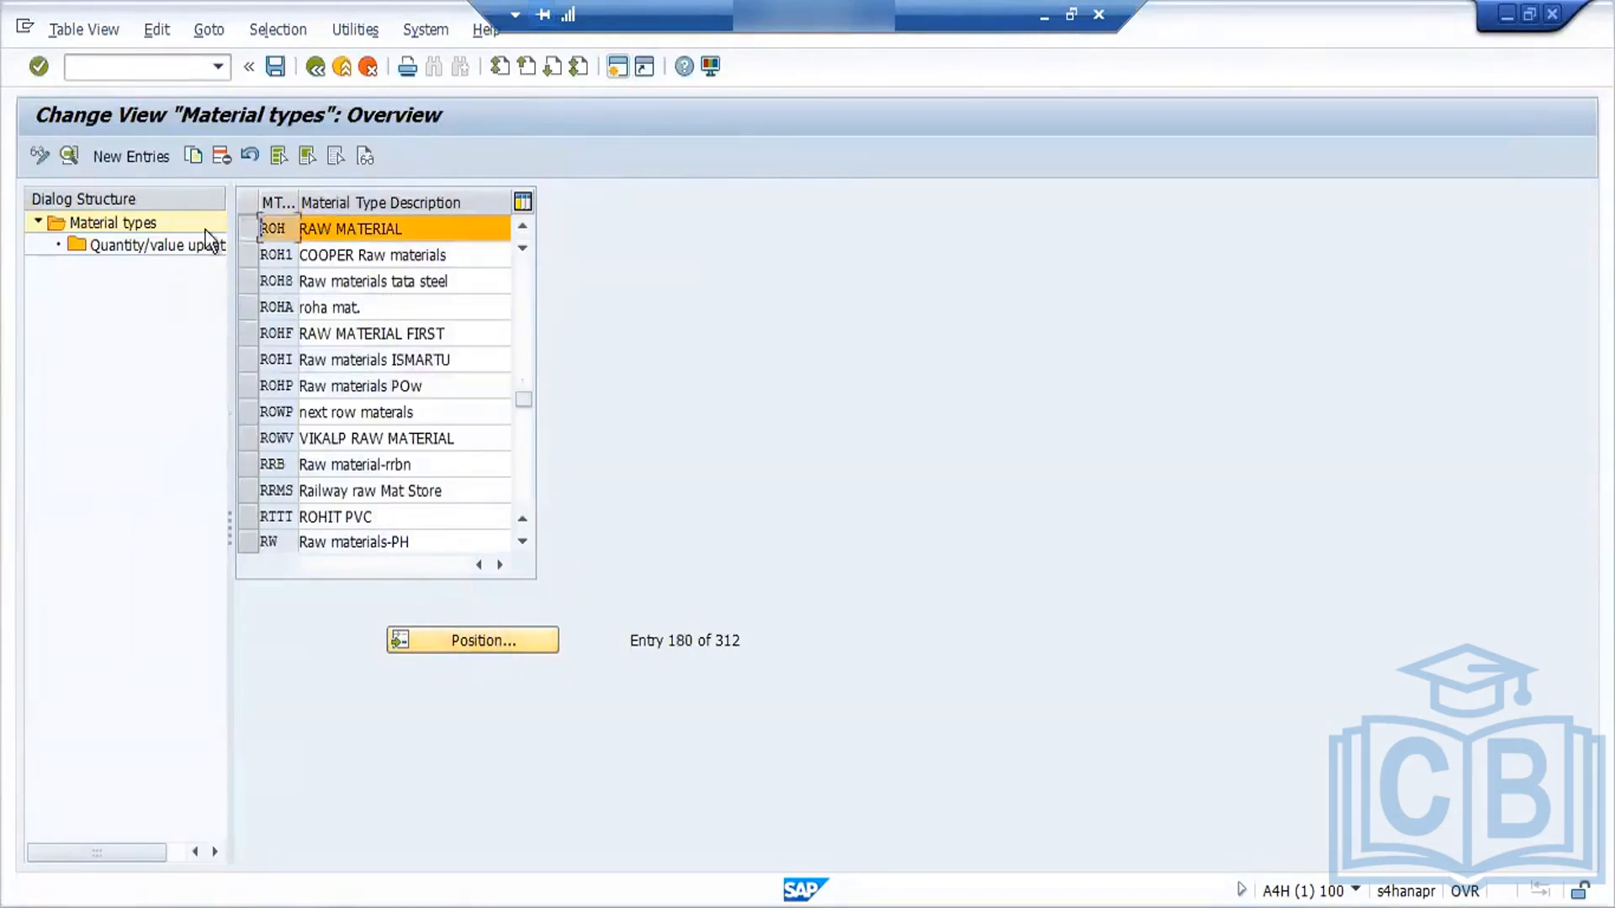
{"action": "left_click", "coordinate": [72, 157]}
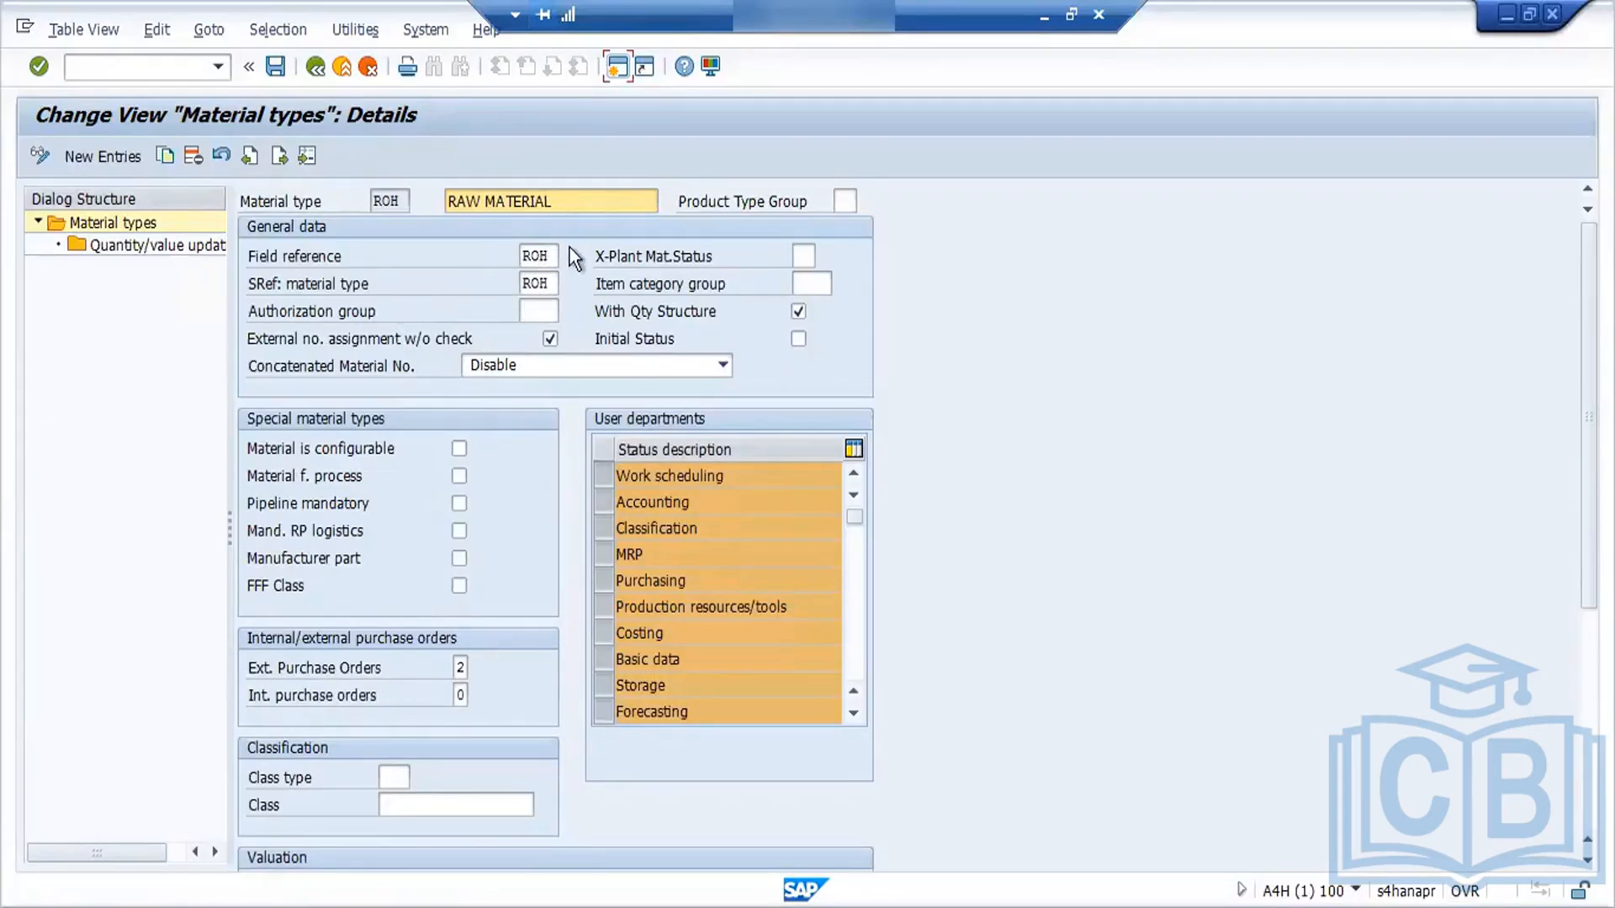
Step: For material type ROH, examine the field reference and the list of possible cross-plant material statuses
{"action": "left_click", "coordinate": [519, 257]}
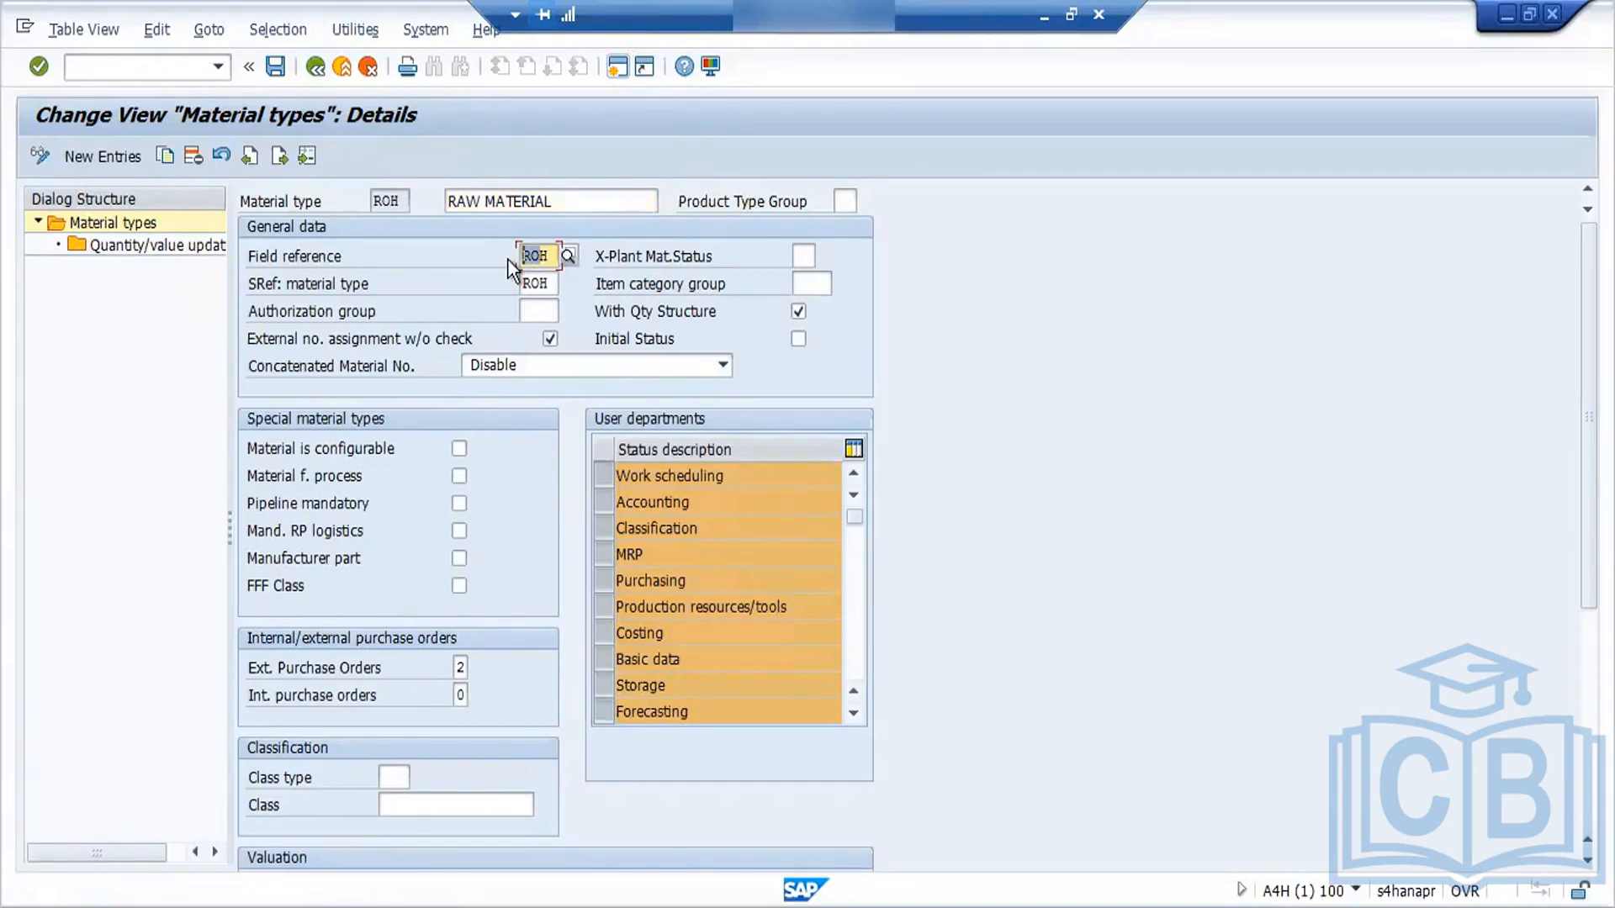
{"action": "left_click", "coordinate": [340, 265]}
{"action": "left_click", "coordinate": [800, 258]}
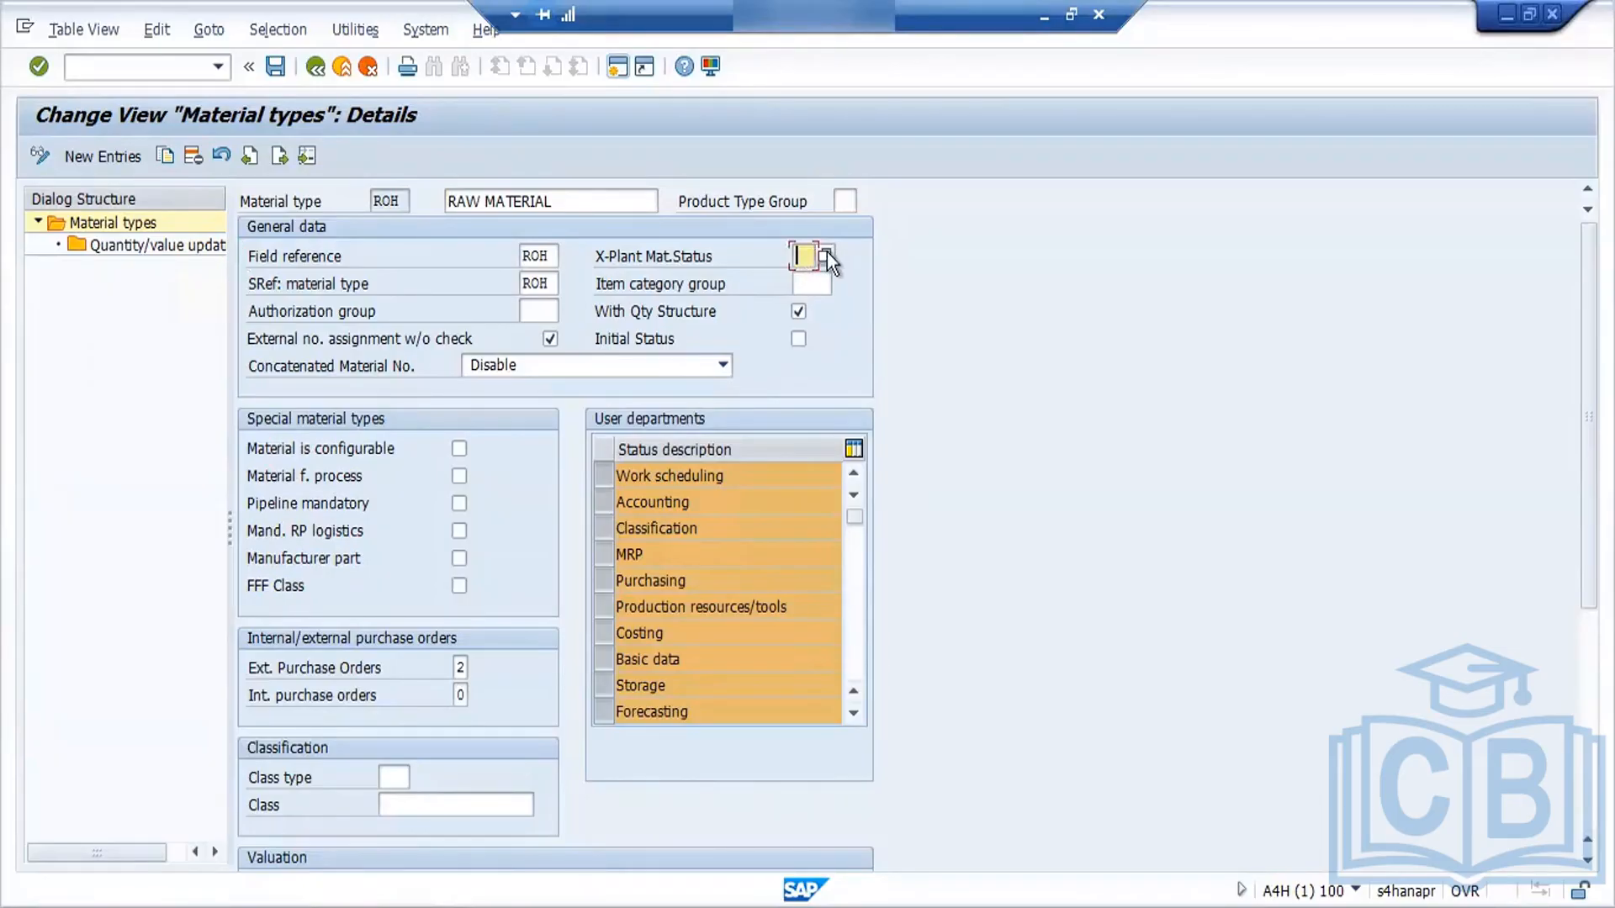
{"action": "left_click", "coordinate": [826, 255]}
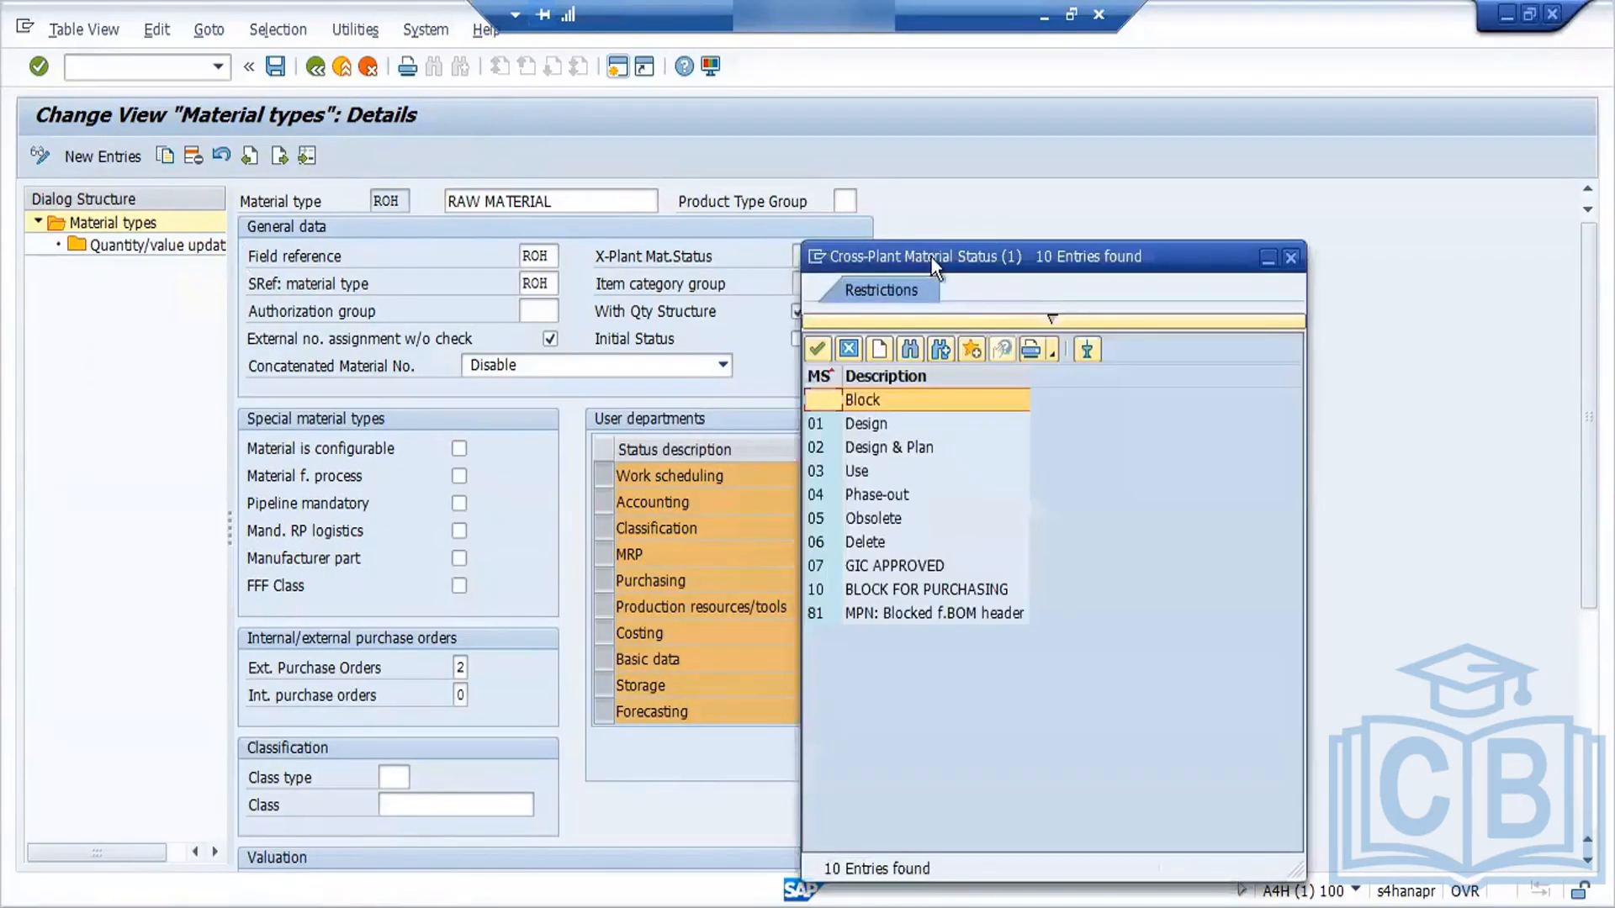
{"action": "left_click_drag", "start_coordinate": [931, 255], "coordinate": [1070, 157]}
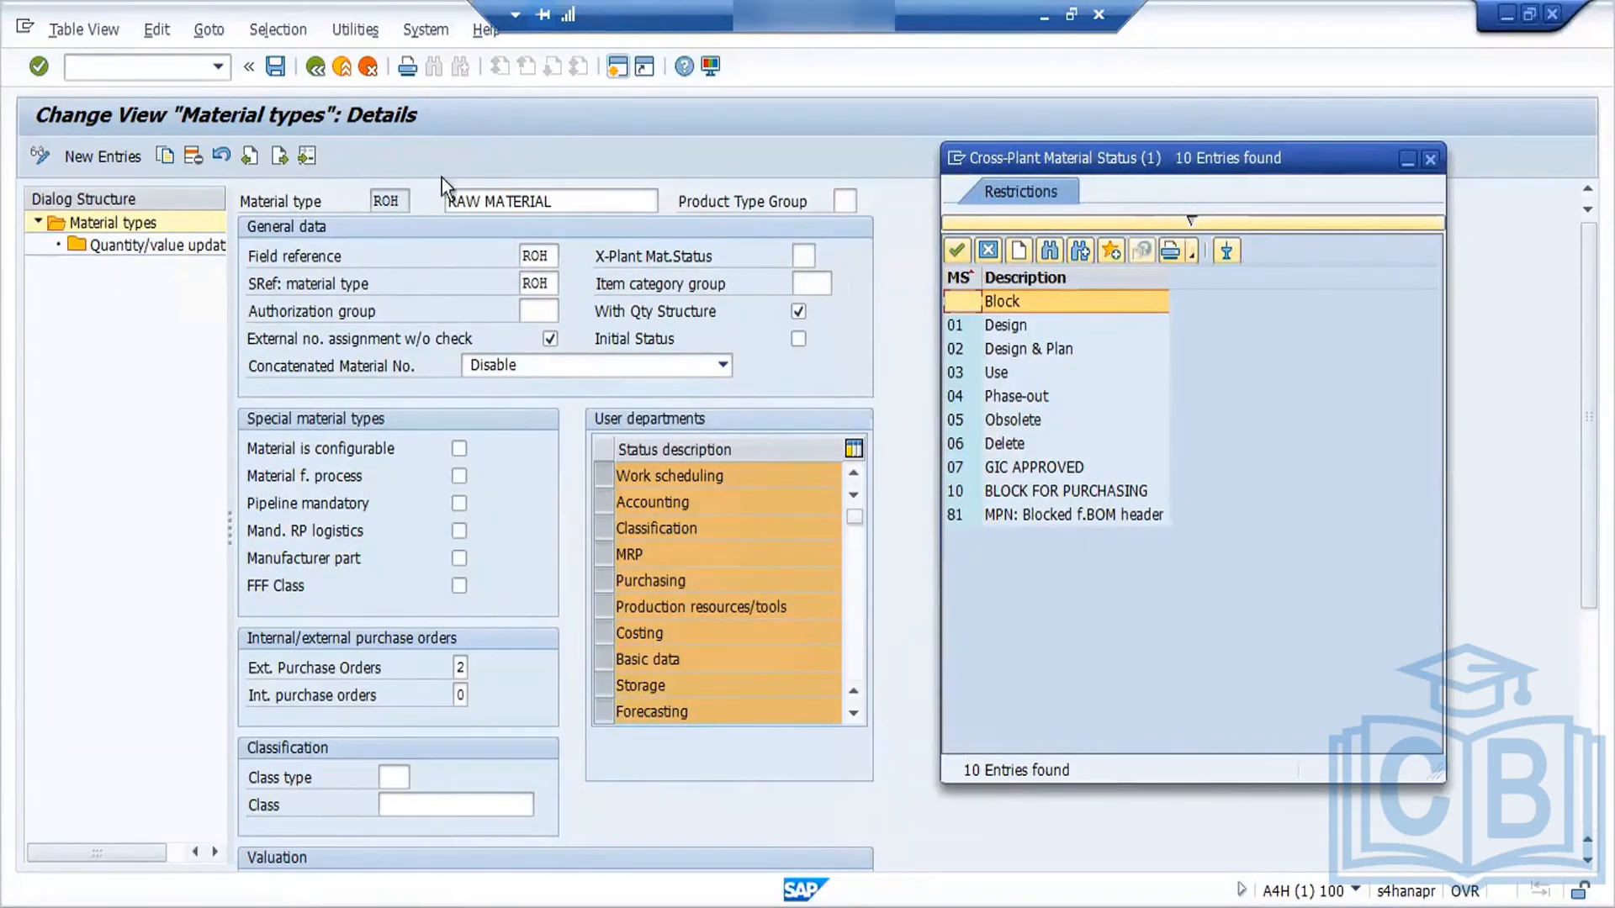
{"action": "left_click", "coordinate": [398, 204]}
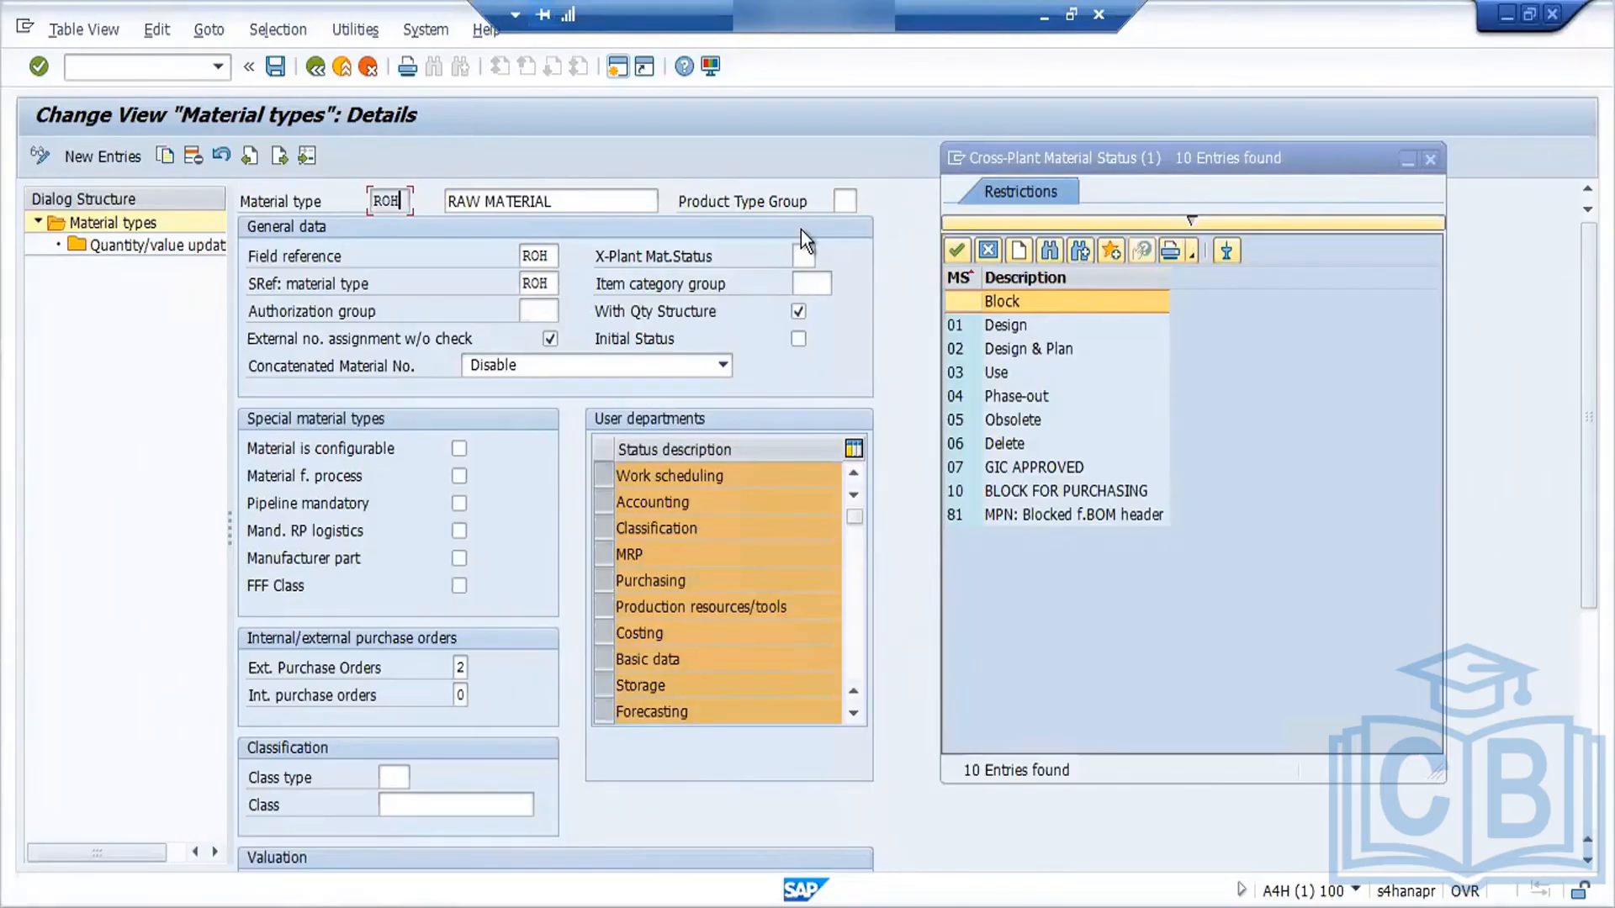
Step: Close the cross-plant material status list, check the Word notes, and return to SAP to highlight the ROH material type code
{"action": "left_click", "coordinate": [984, 252]}
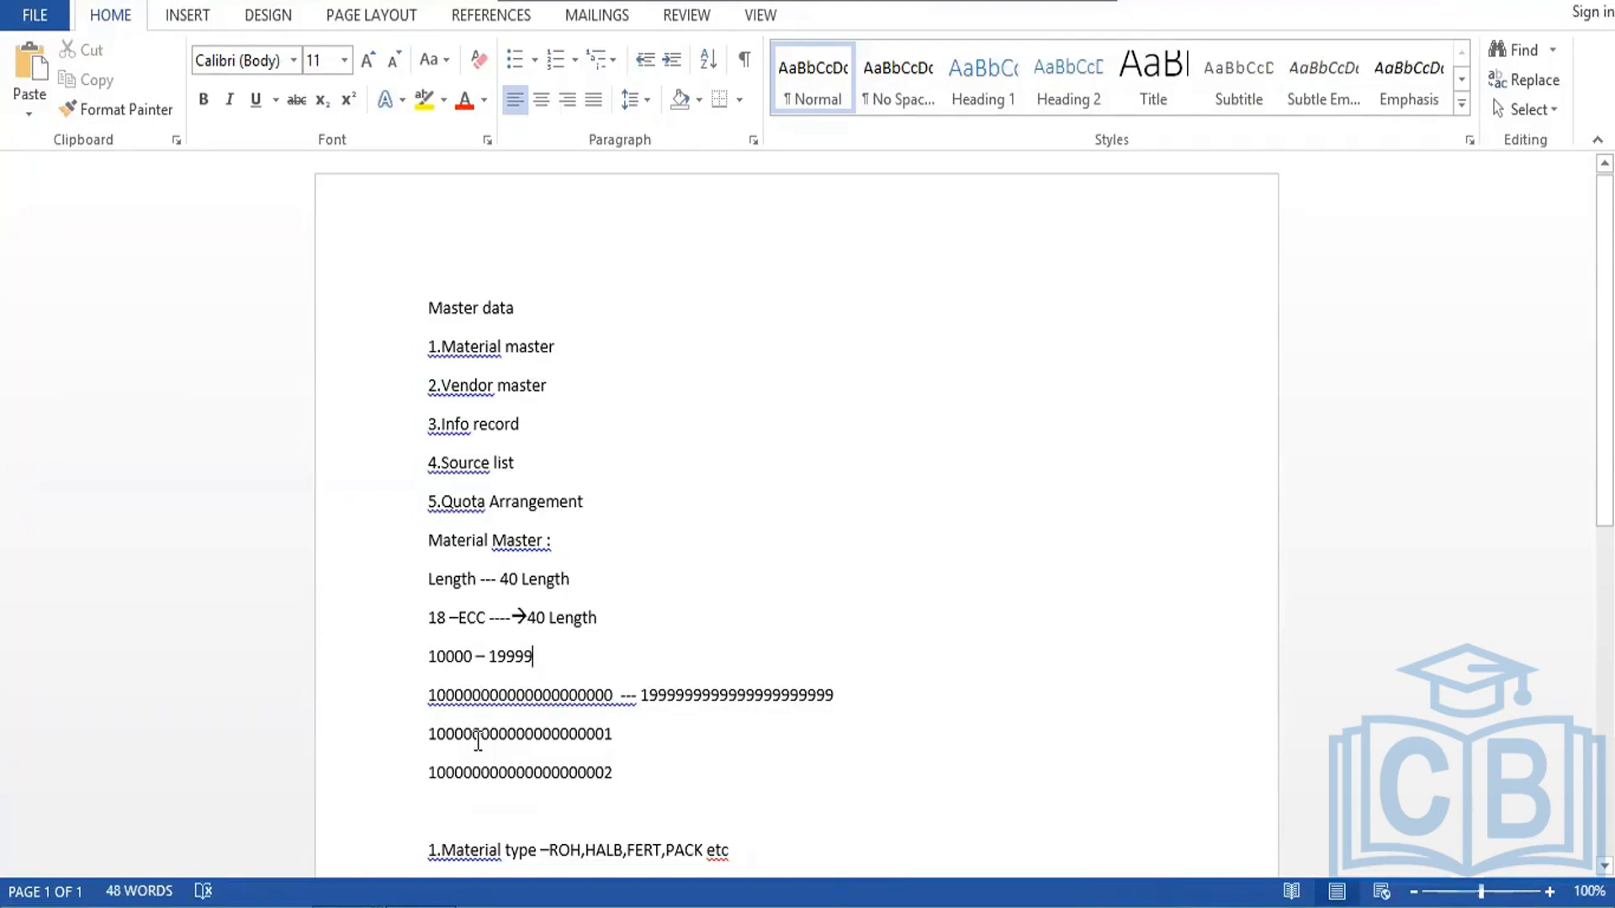
{"action": "left_click", "coordinate": [349, 907]}
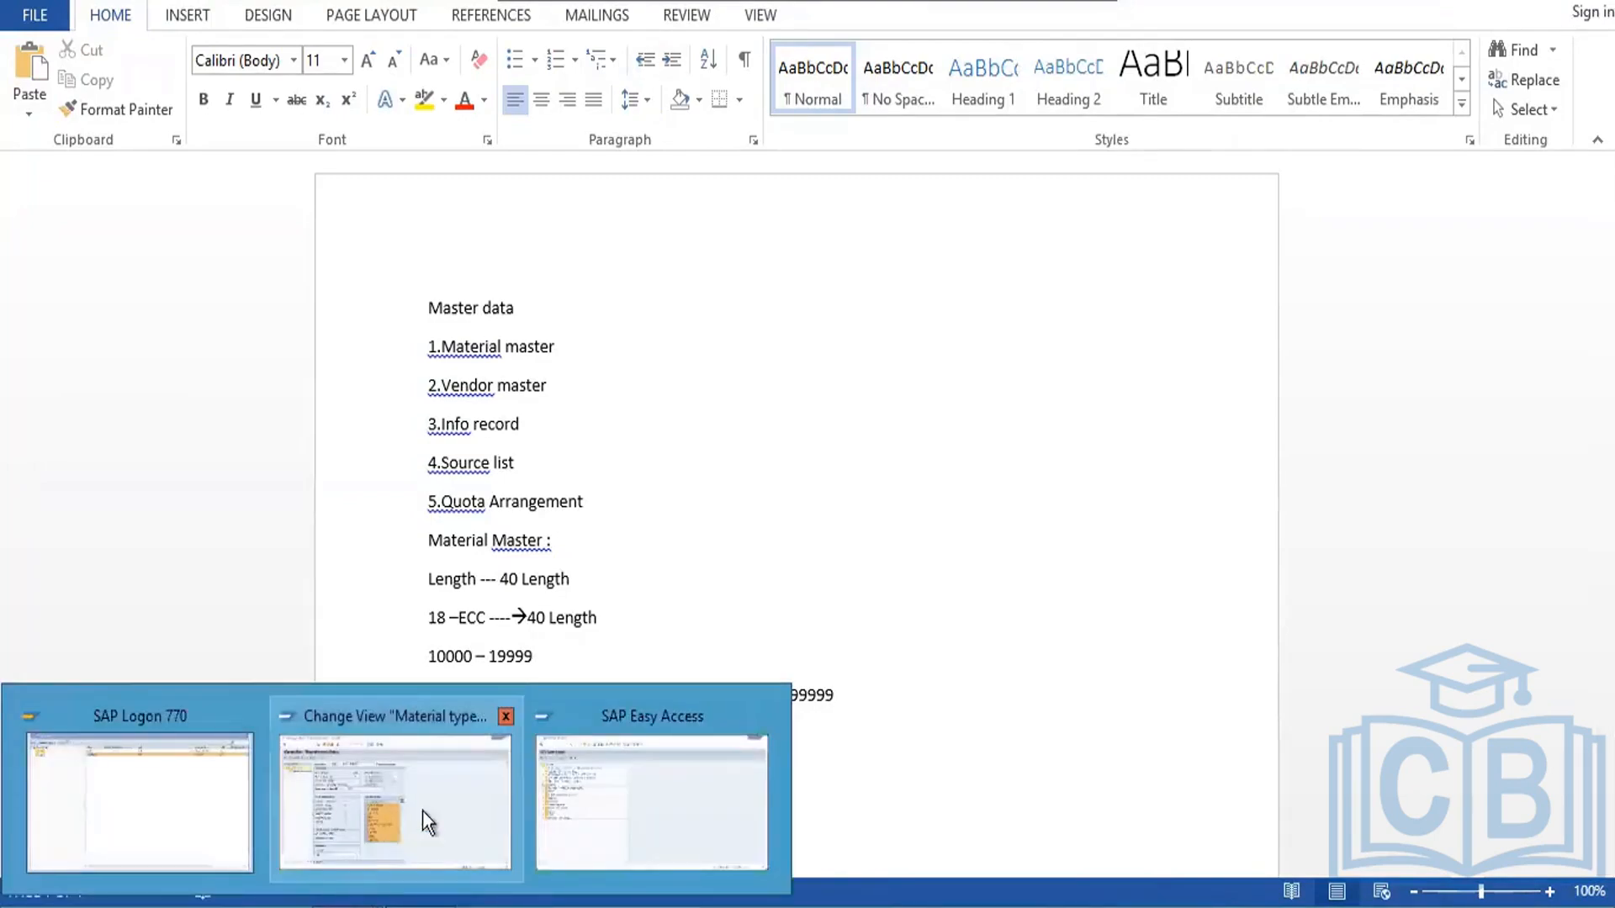
{"action": "left_click", "coordinate": [467, 812]}
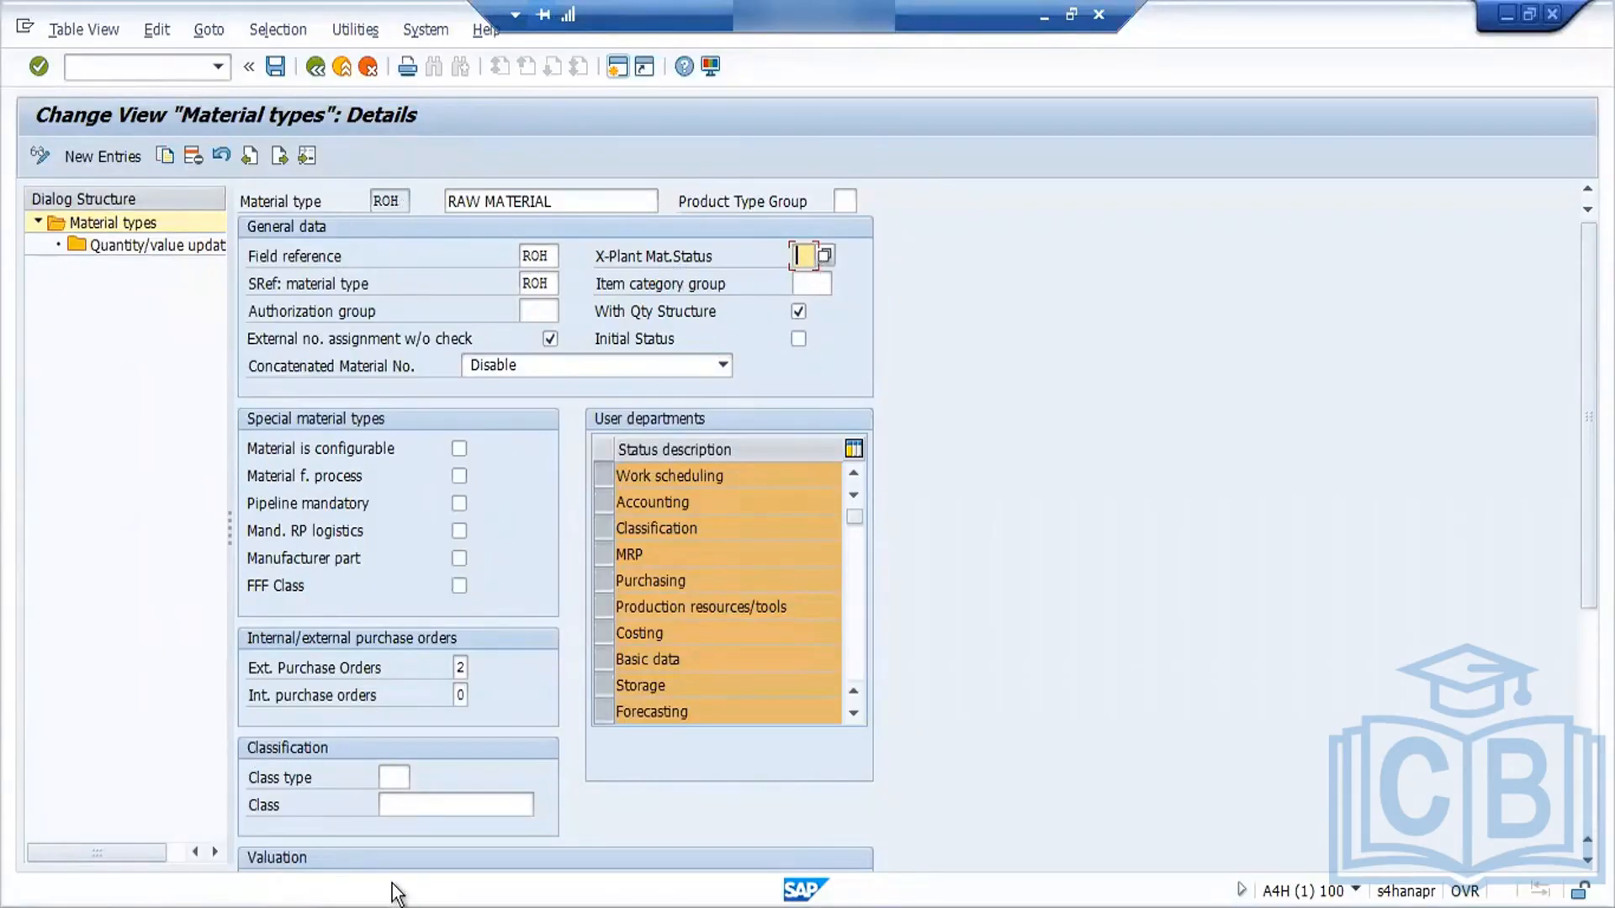
{"action": "left_click", "coordinate": [385, 202]}
{"action": "double_click", "coordinate": [386, 203]}
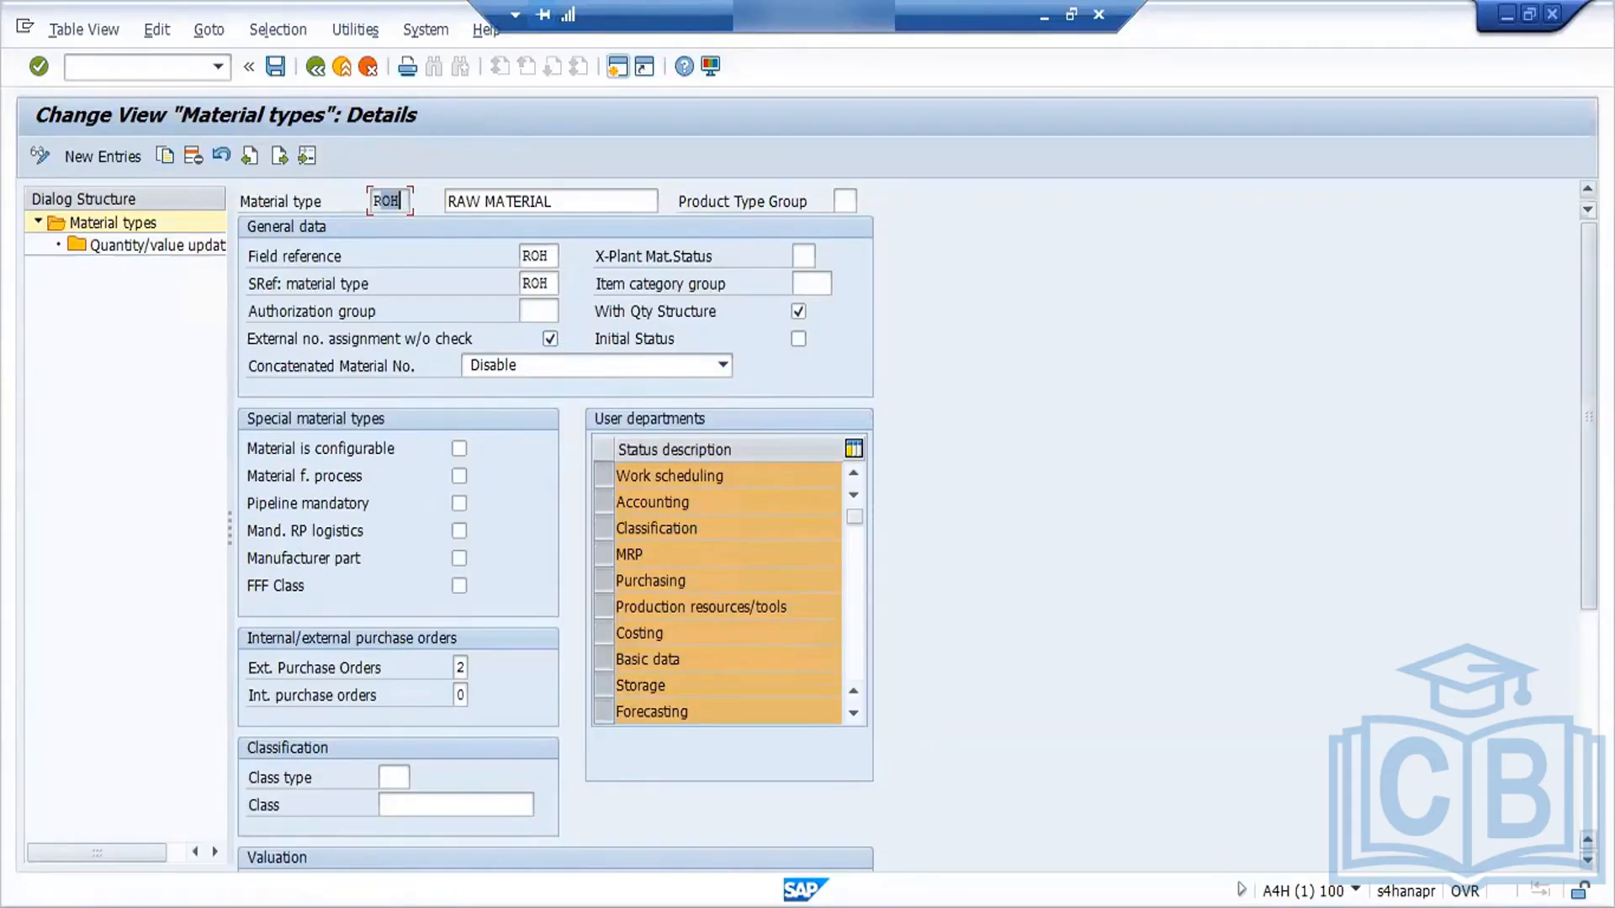
Step: For material type ROH, examine the possible settings for external purchase orders and for internal purchase orders, leaving both lists without choosing an entry
{"action": "scroll", "coordinate": [556, 521], "scroll_direction": "down", "scroll_amount": 5}
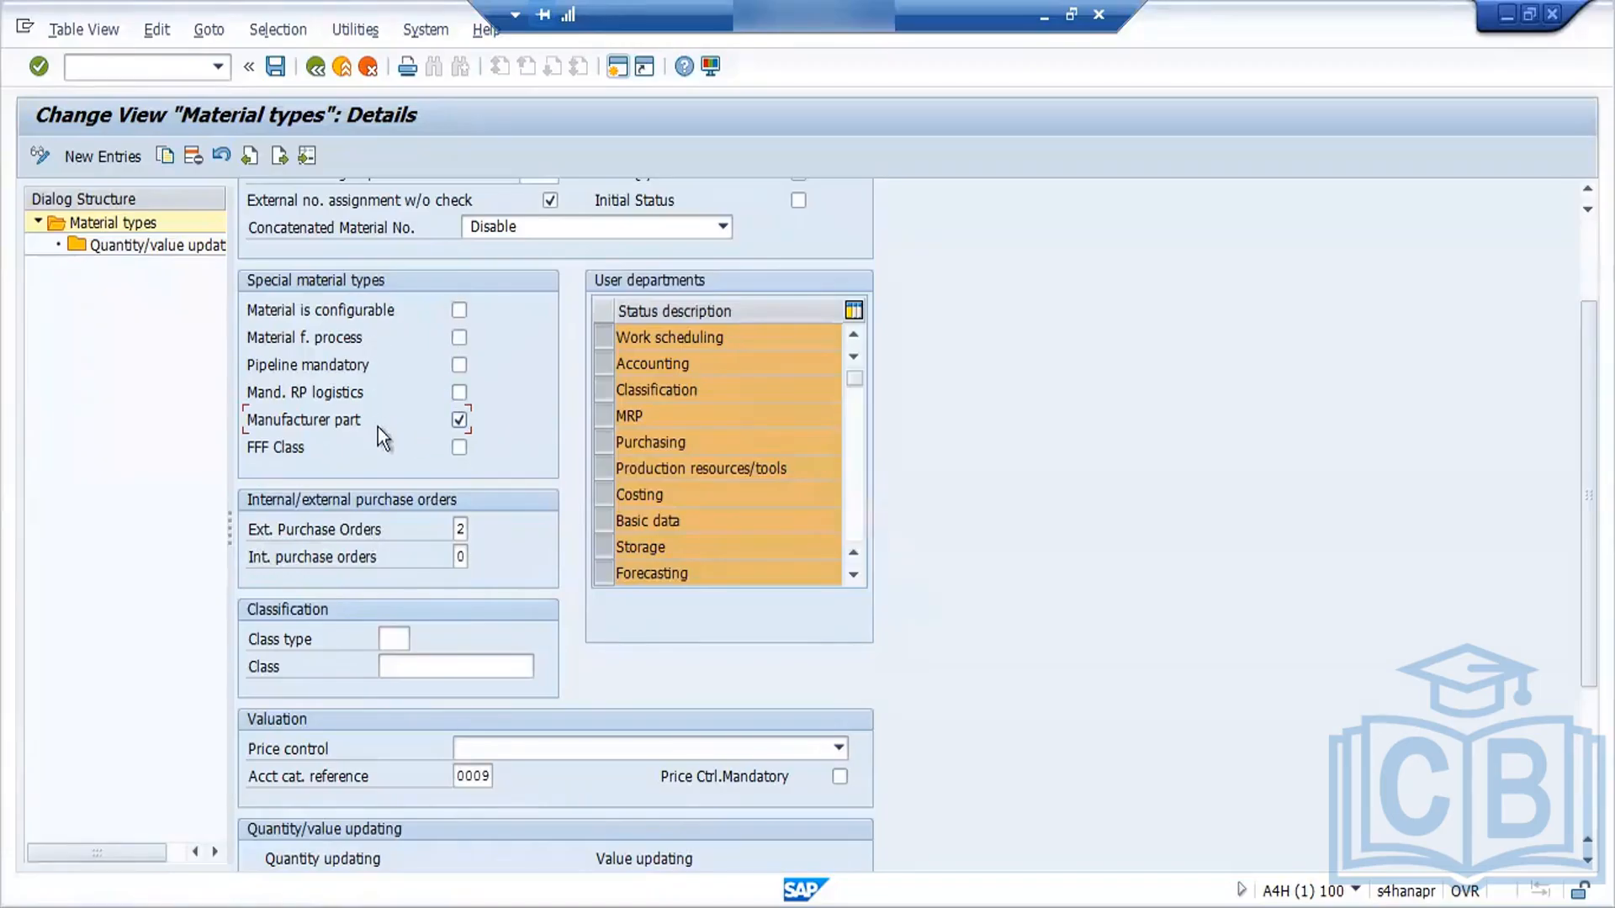
{"action": "left_click", "coordinate": [459, 528]}
{"action": "left_click", "coordinate": [478, 530]}
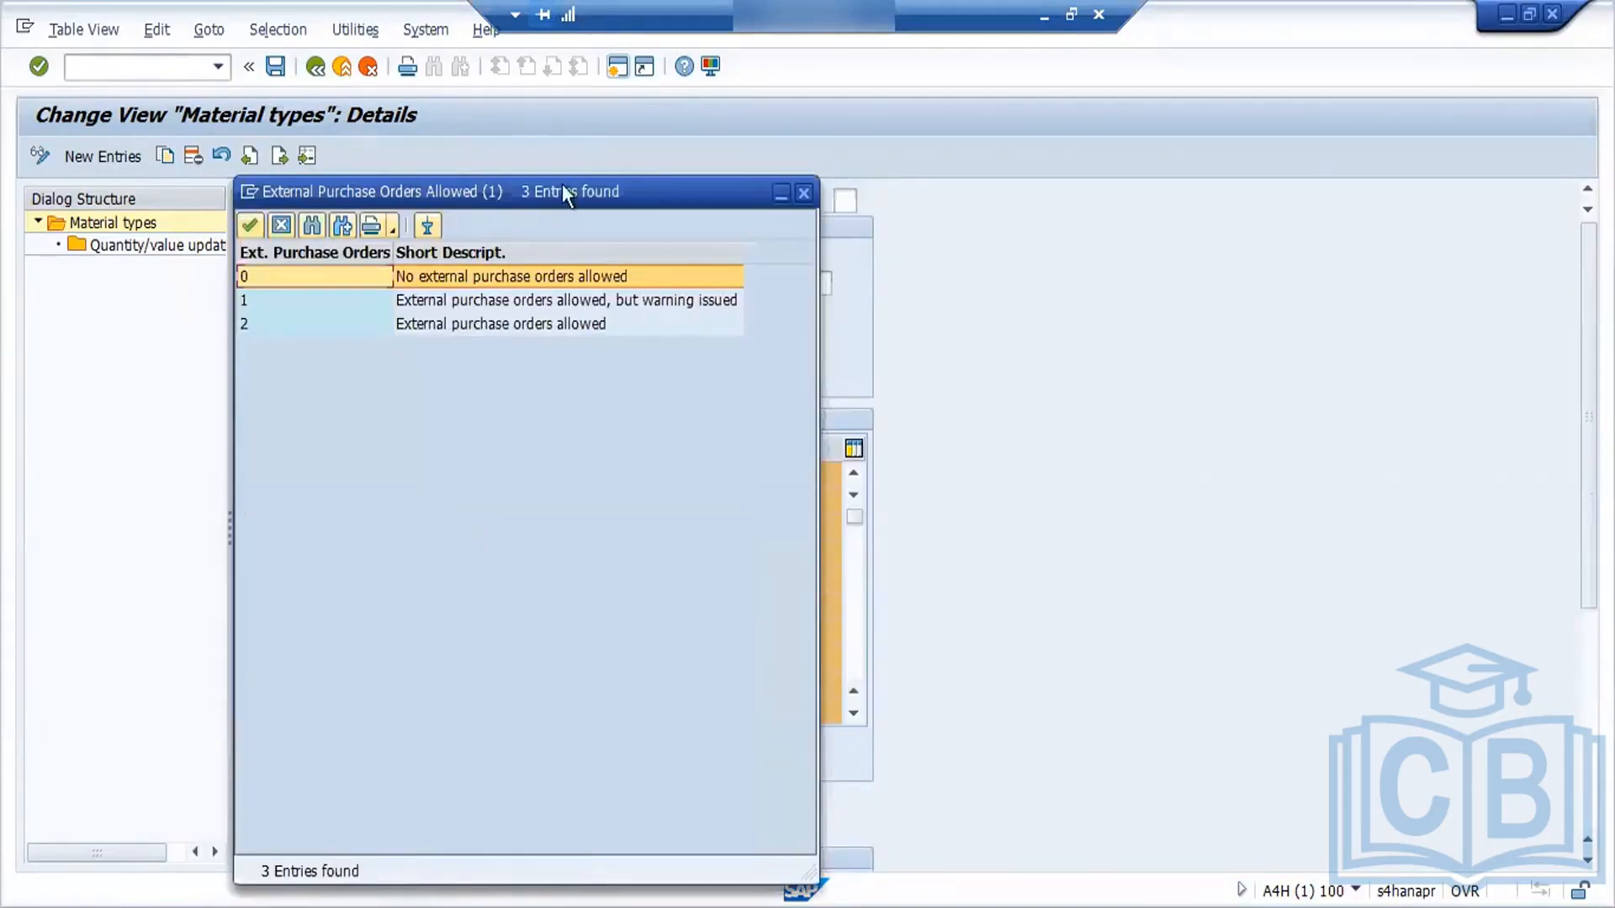
{"action": "left_click_drag", "start_coordinate": [566, 192], "coordinate": [883, 79]}
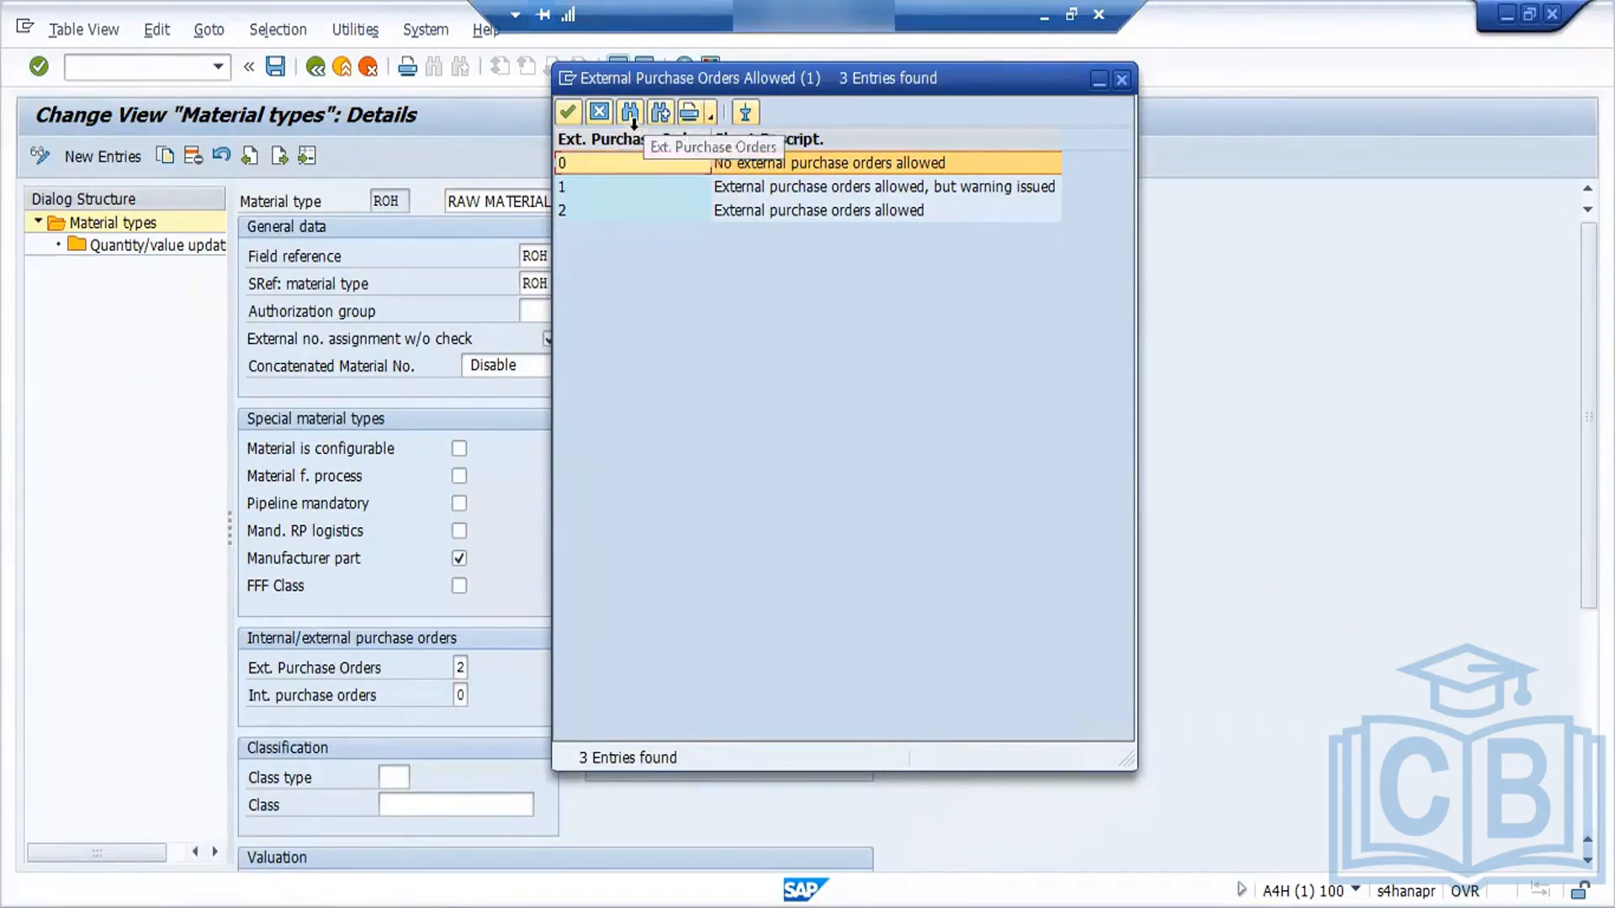
{"action": "left_click", "coordinate": [599, 112]}
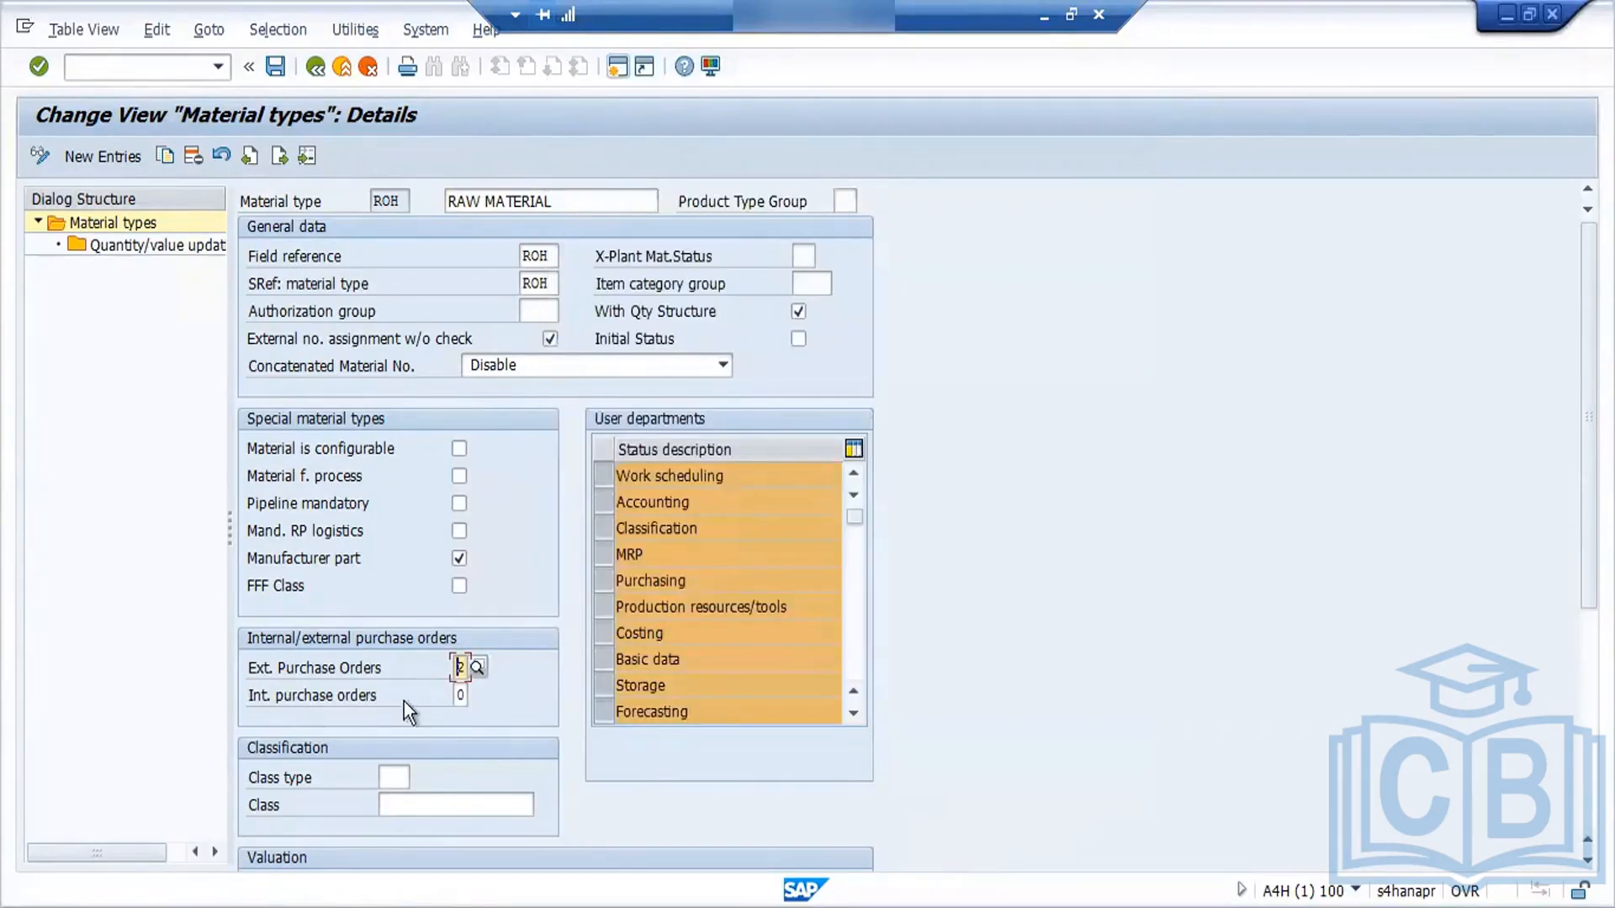
{"action": "left_click", "coordinate": [463, 695]}
{"action": "left_click", "coordinate": [477, 695]}
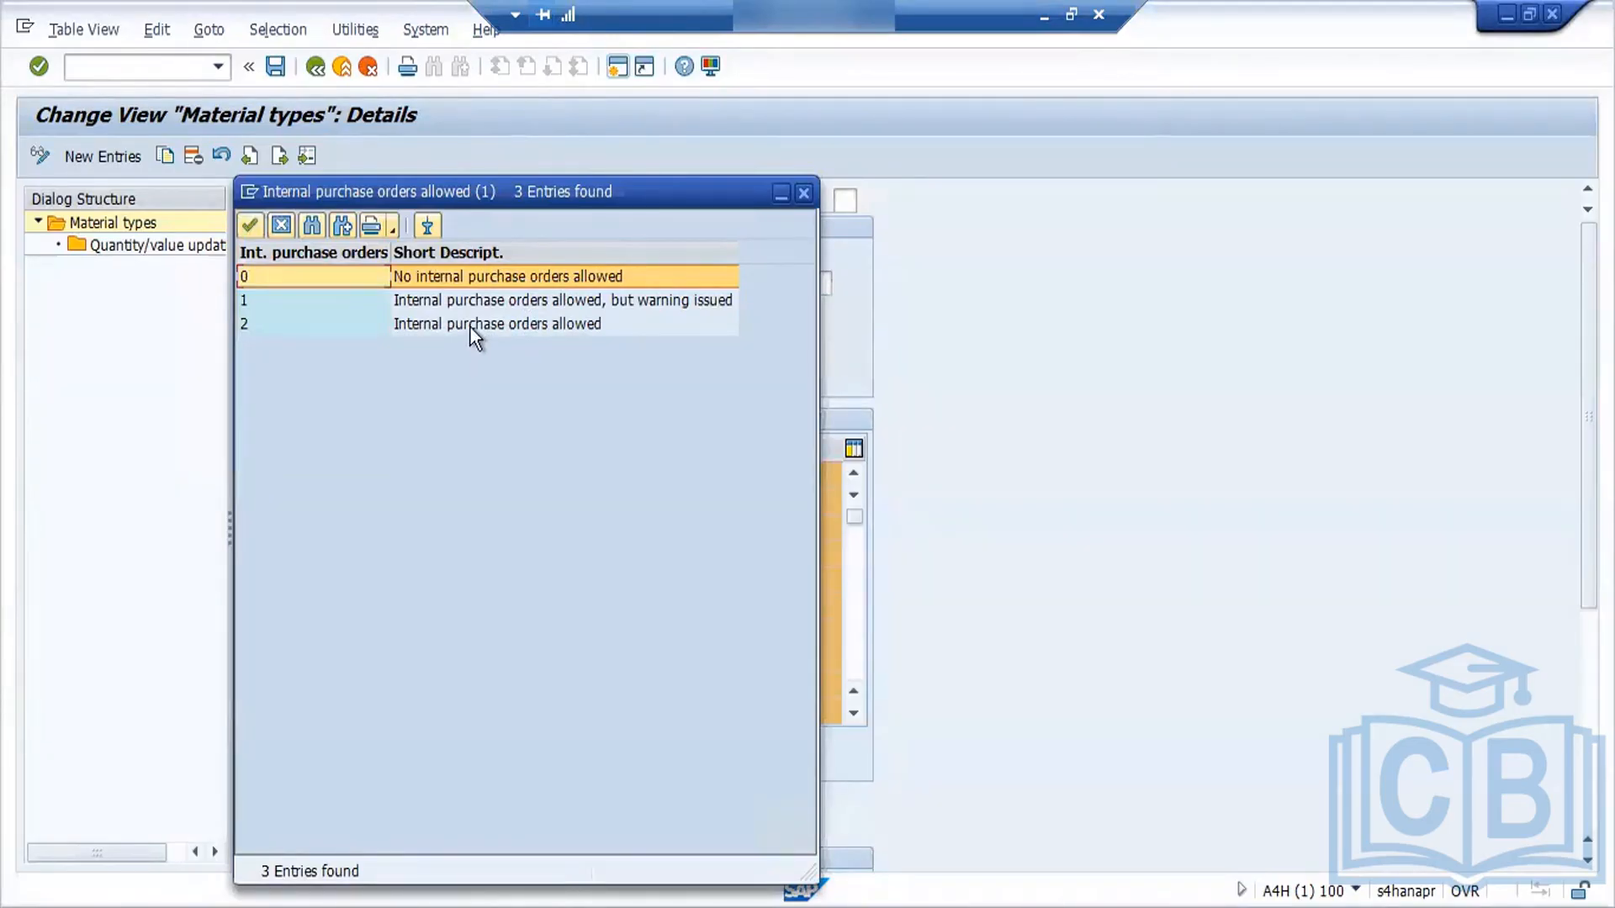
{"action": "left_click", "coordinate": [805, 194]}
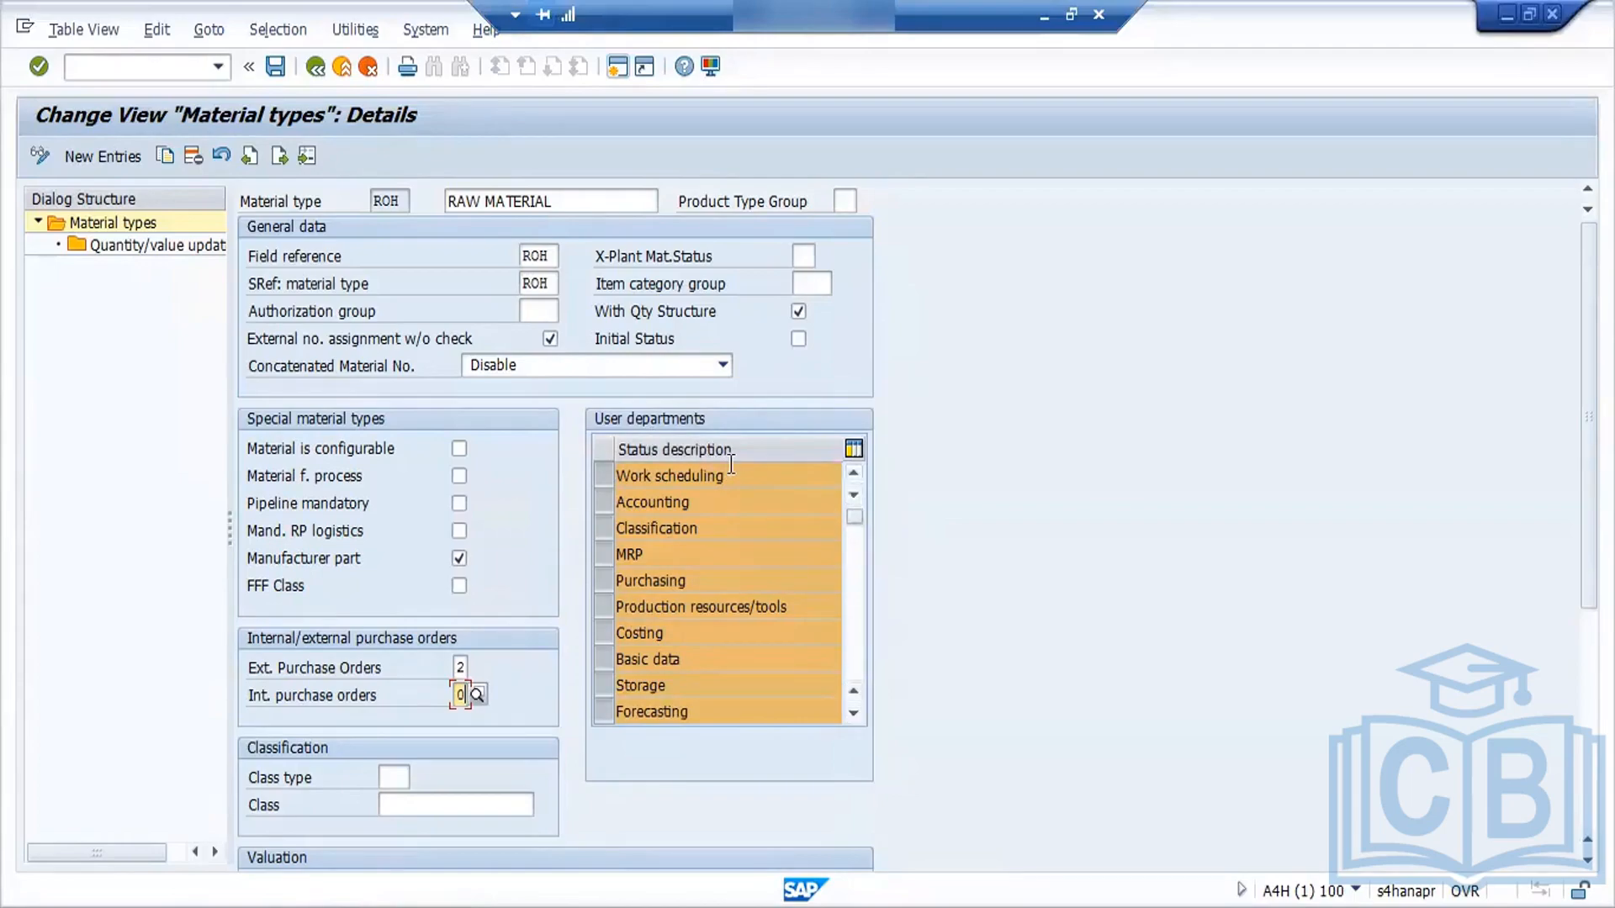
Step: Deselect Costing and Work scheduling in the user departments of ROH, and accept the product costing warning
{"action": "left_click", "coordinate": [607, 632]}
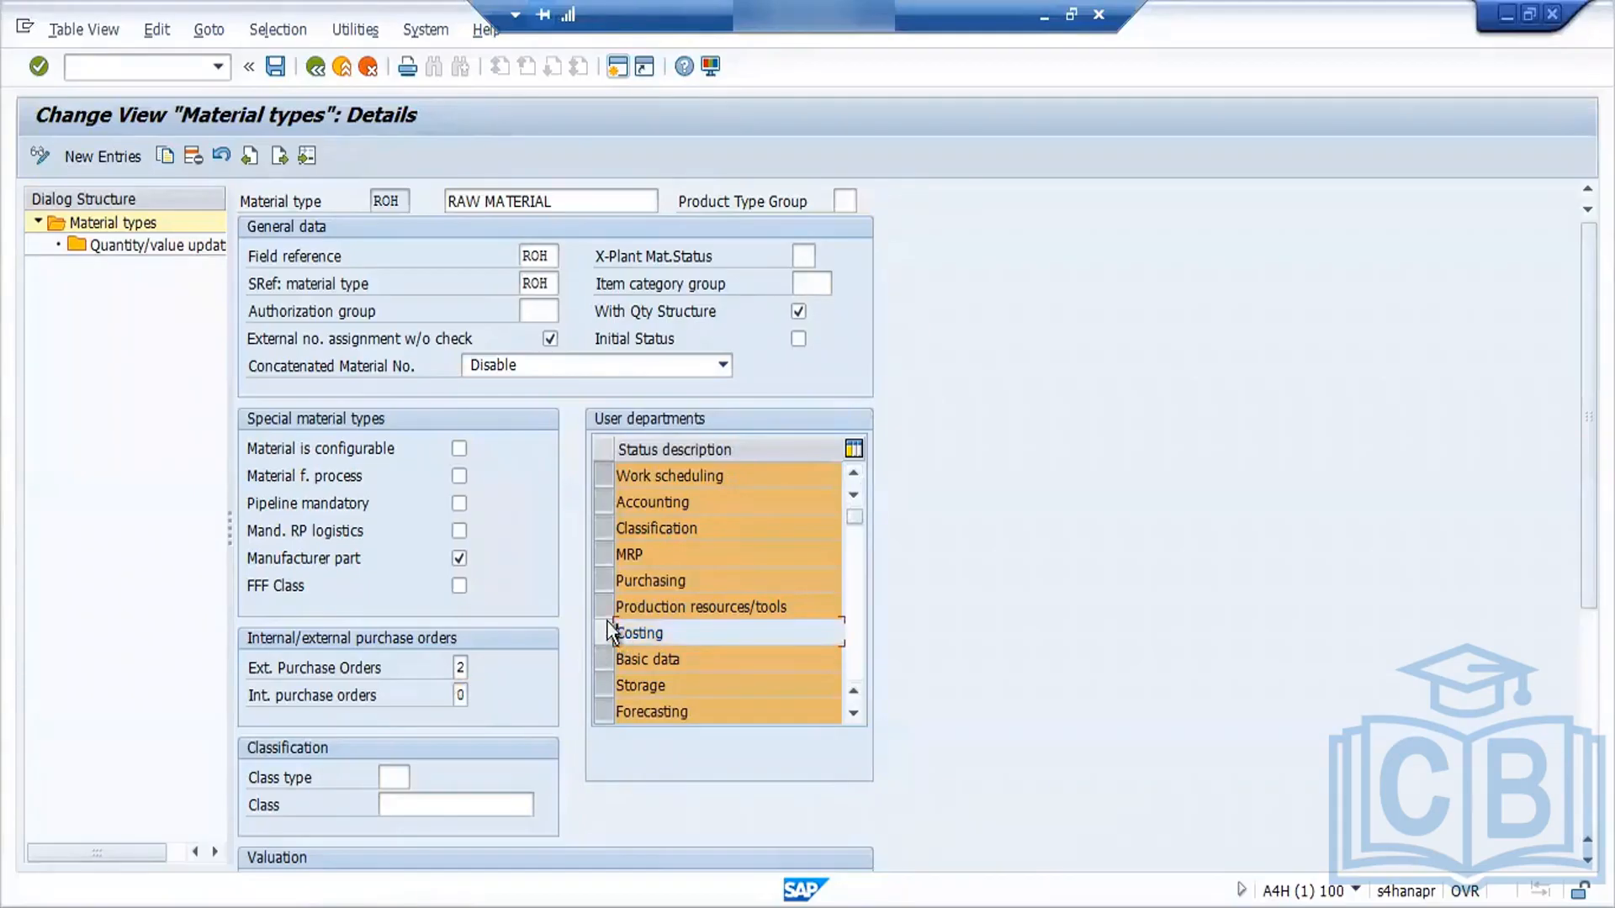
{"action": "left_click", "coordinate": [612, 476]}
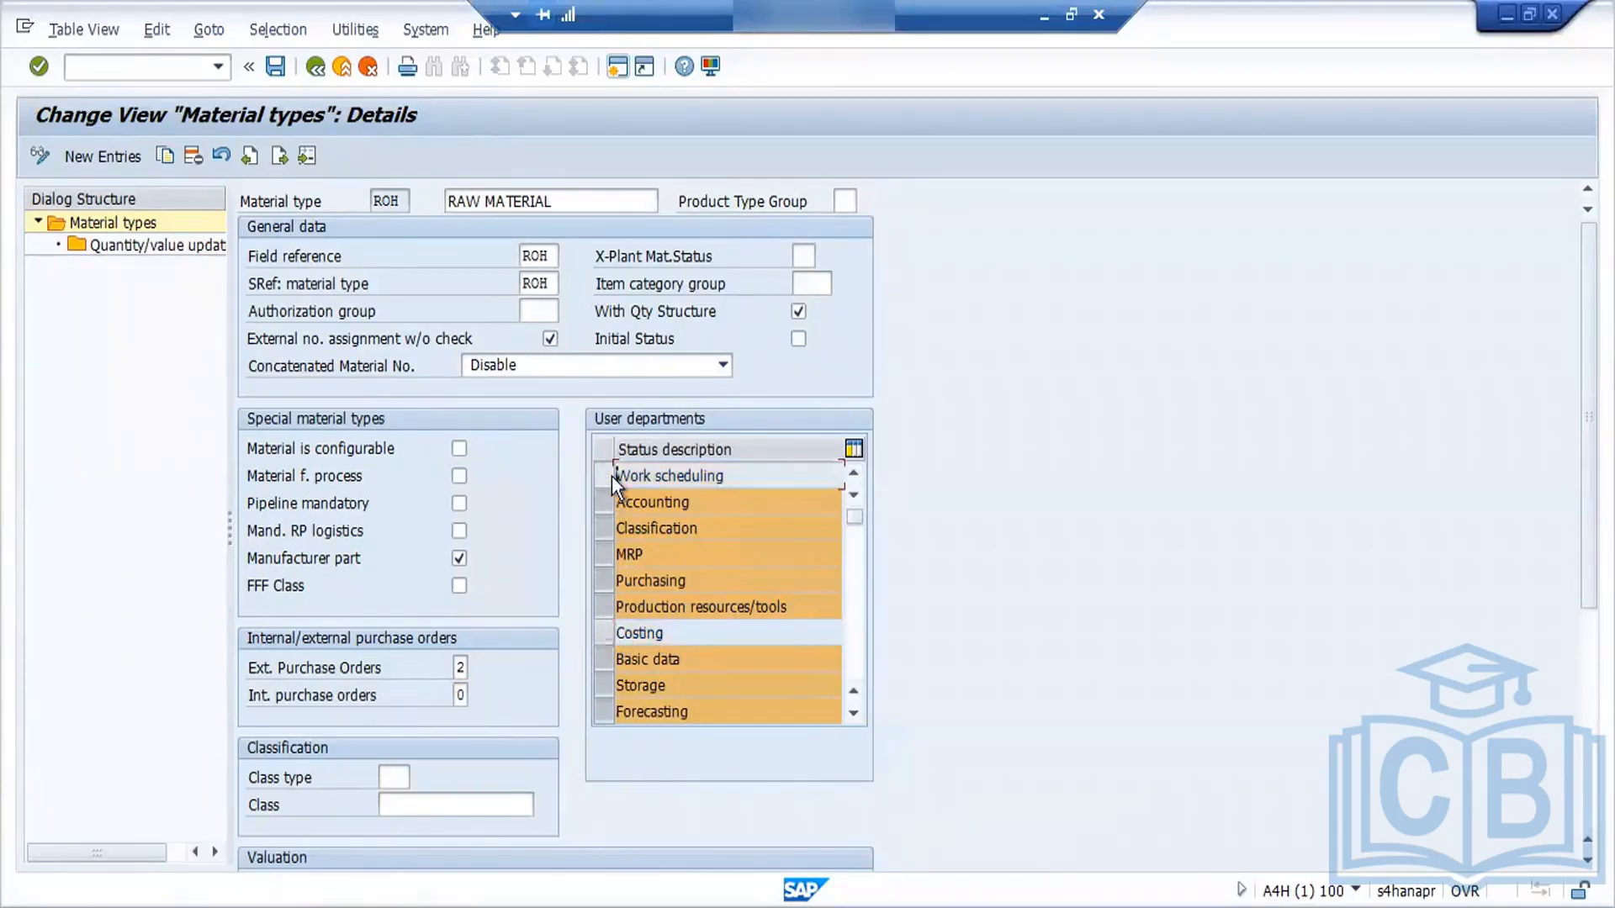
{"action": "left_click", "coordinate": [854, 713]}
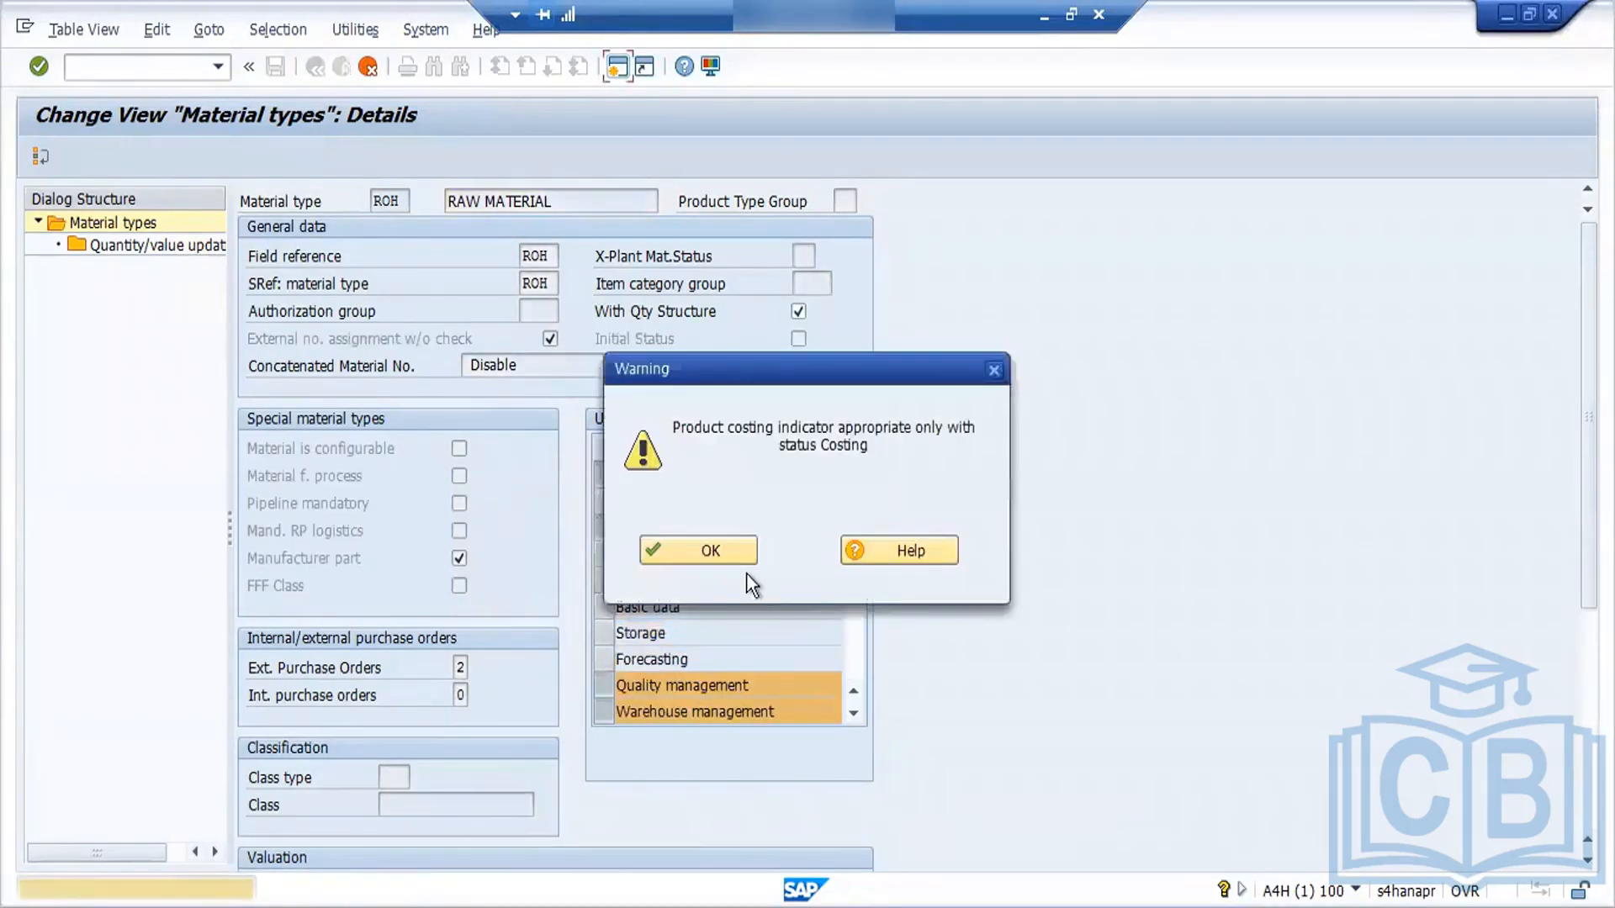
{"action": "left_click", "coordinate": [713, 552]}
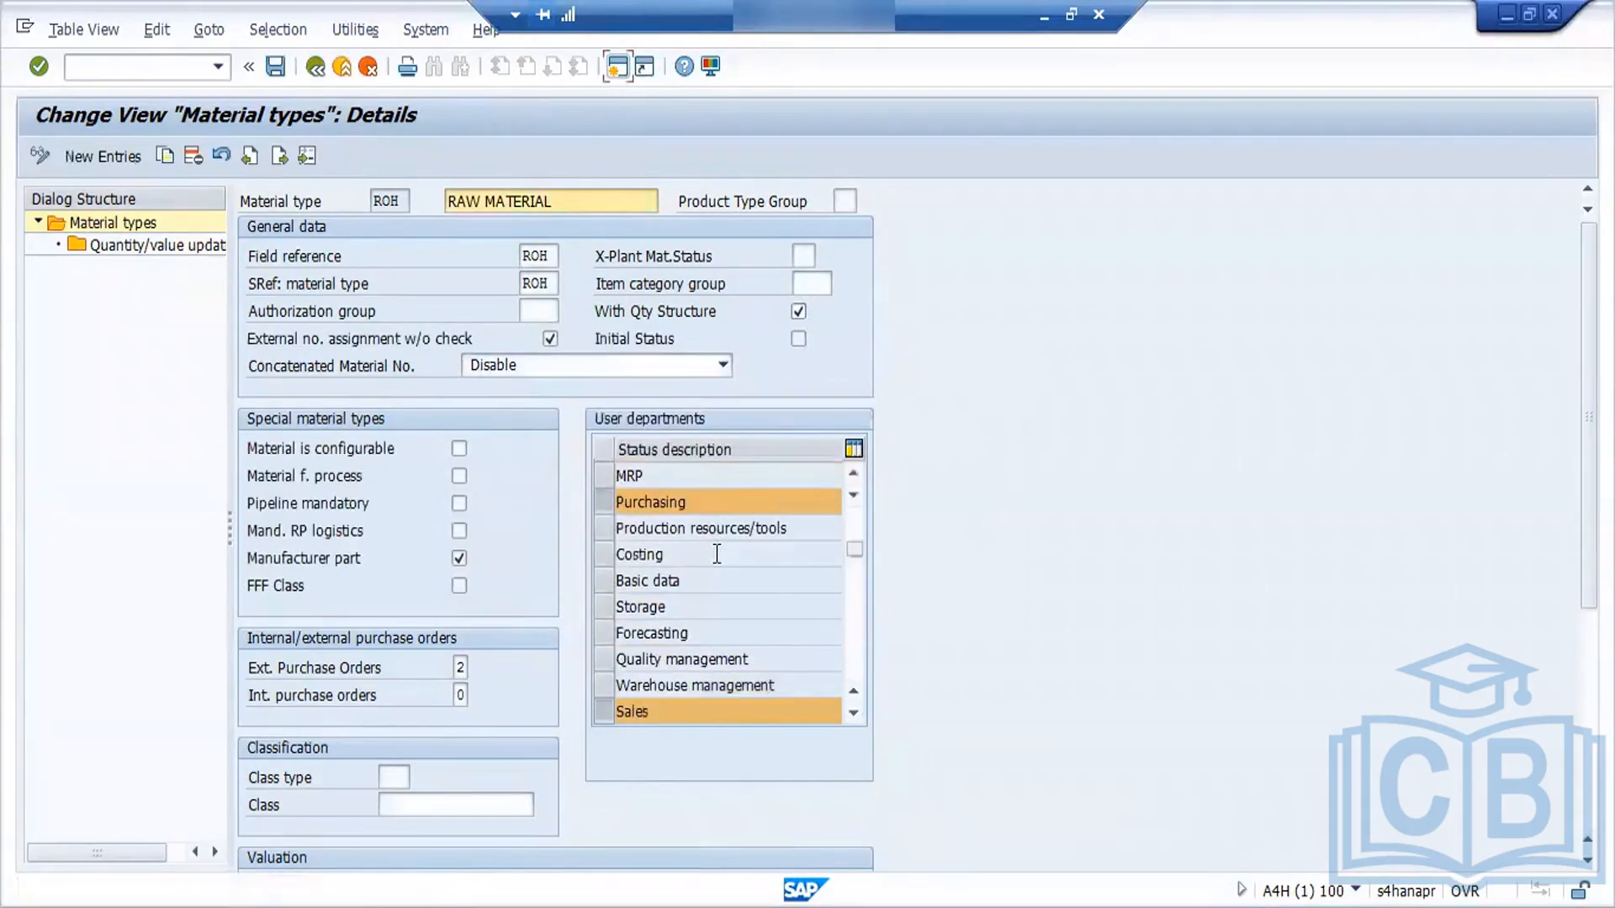
Step: Select Storage and Basic data in ROH's user departments and go through the remaining departments to the end of the list
{"action": "left_click", "coordinate": [602, 612]}
{"action": "left_click", "coordinate": [595, 584]}
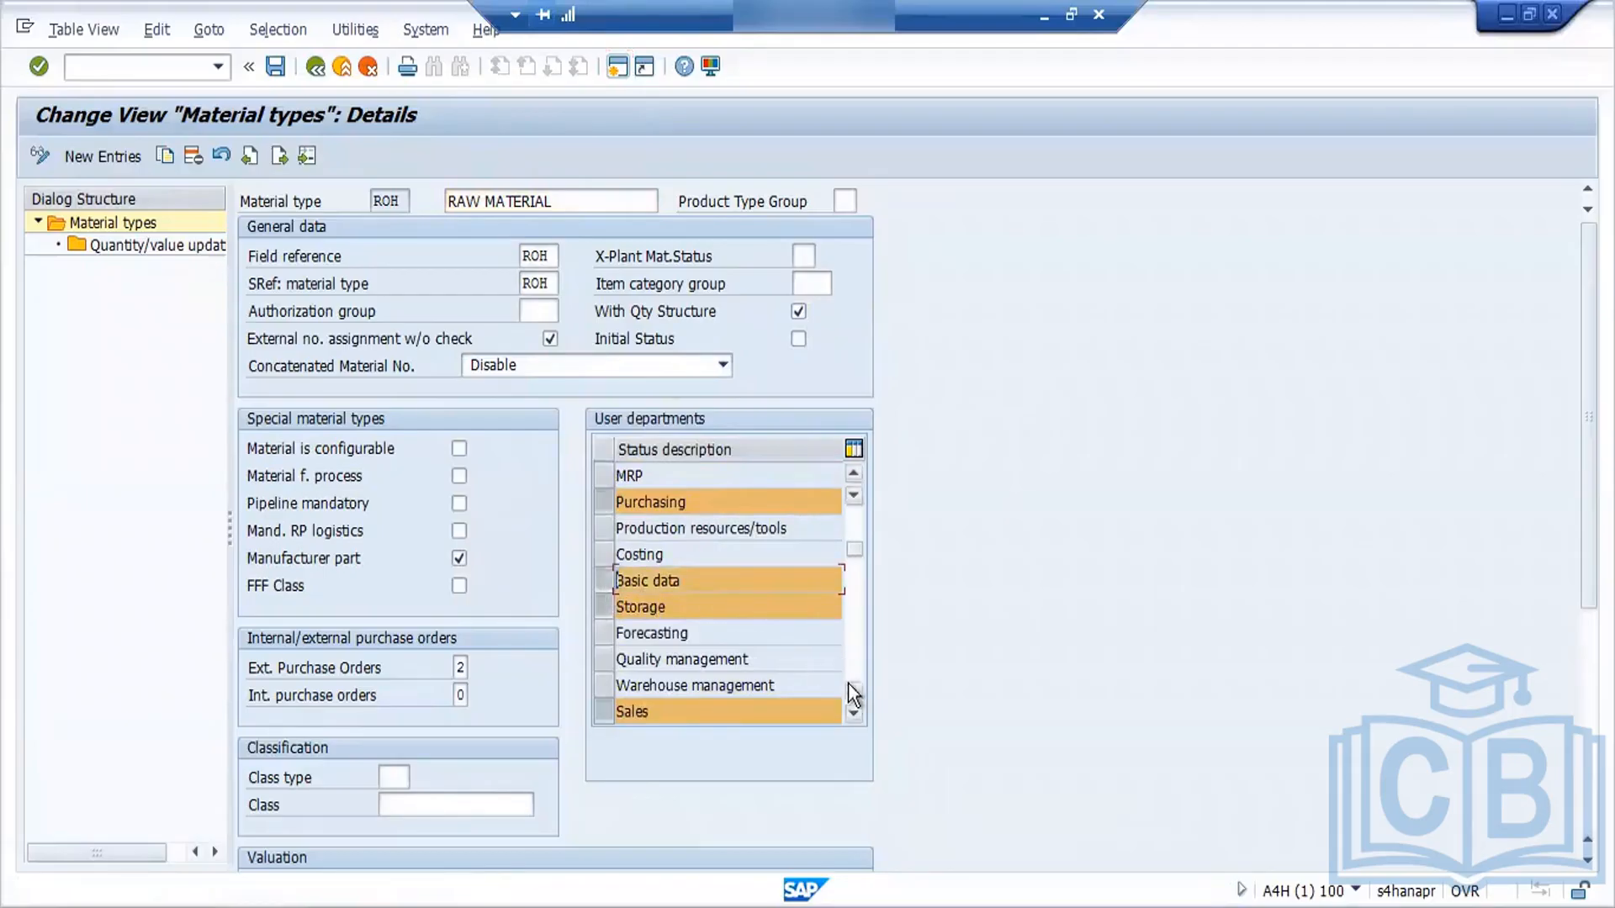
{"action": "left_click", "coordinate": [856, 713]}
{"action": "key", "text": "Return"}
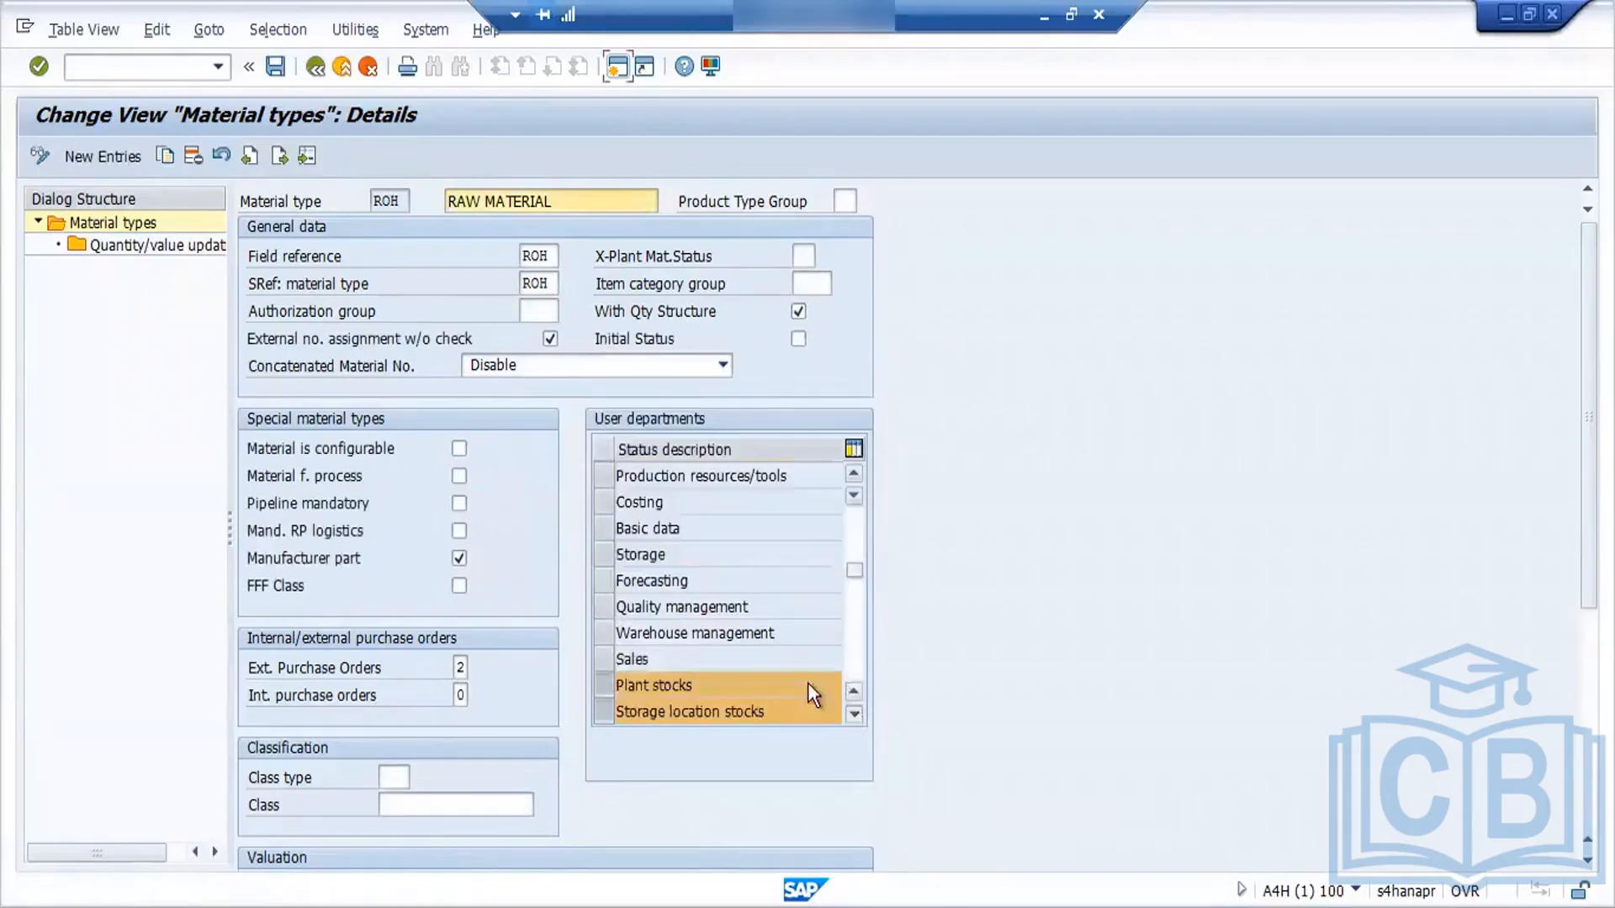
{"action": "left_click", "coordinate": [853, 714]}
{"action": "key", "text": "Return"}
{"action": "left_click", "coordinate": [853, 715]}
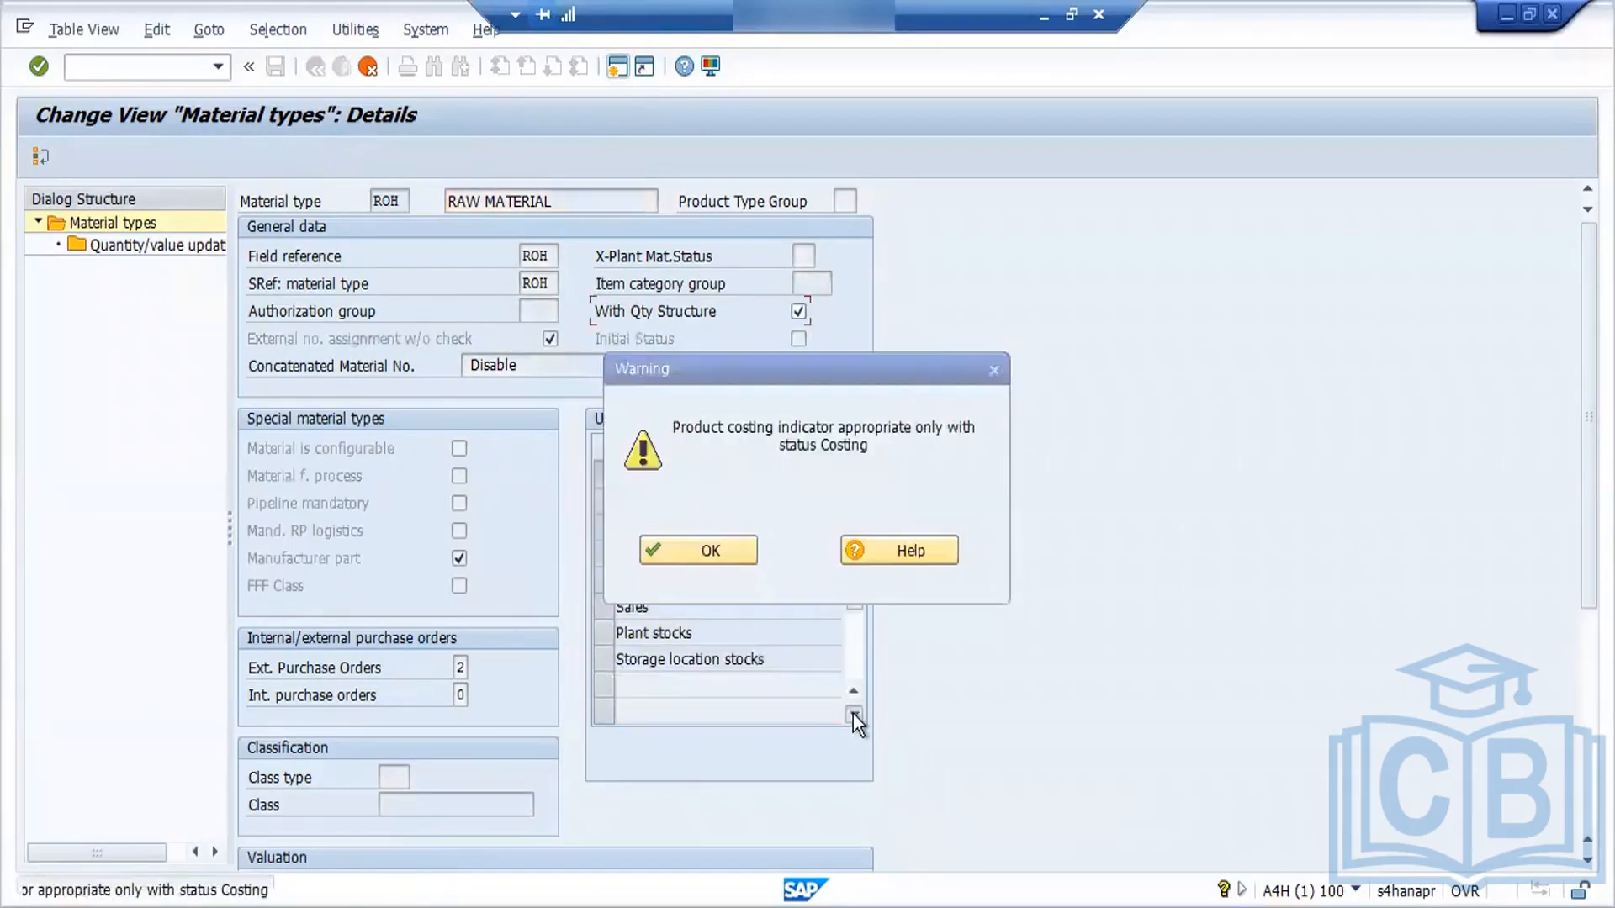
{"action": "key", "text": "Return"}
{"action": "left_click", "coordinate": [853, 715]}
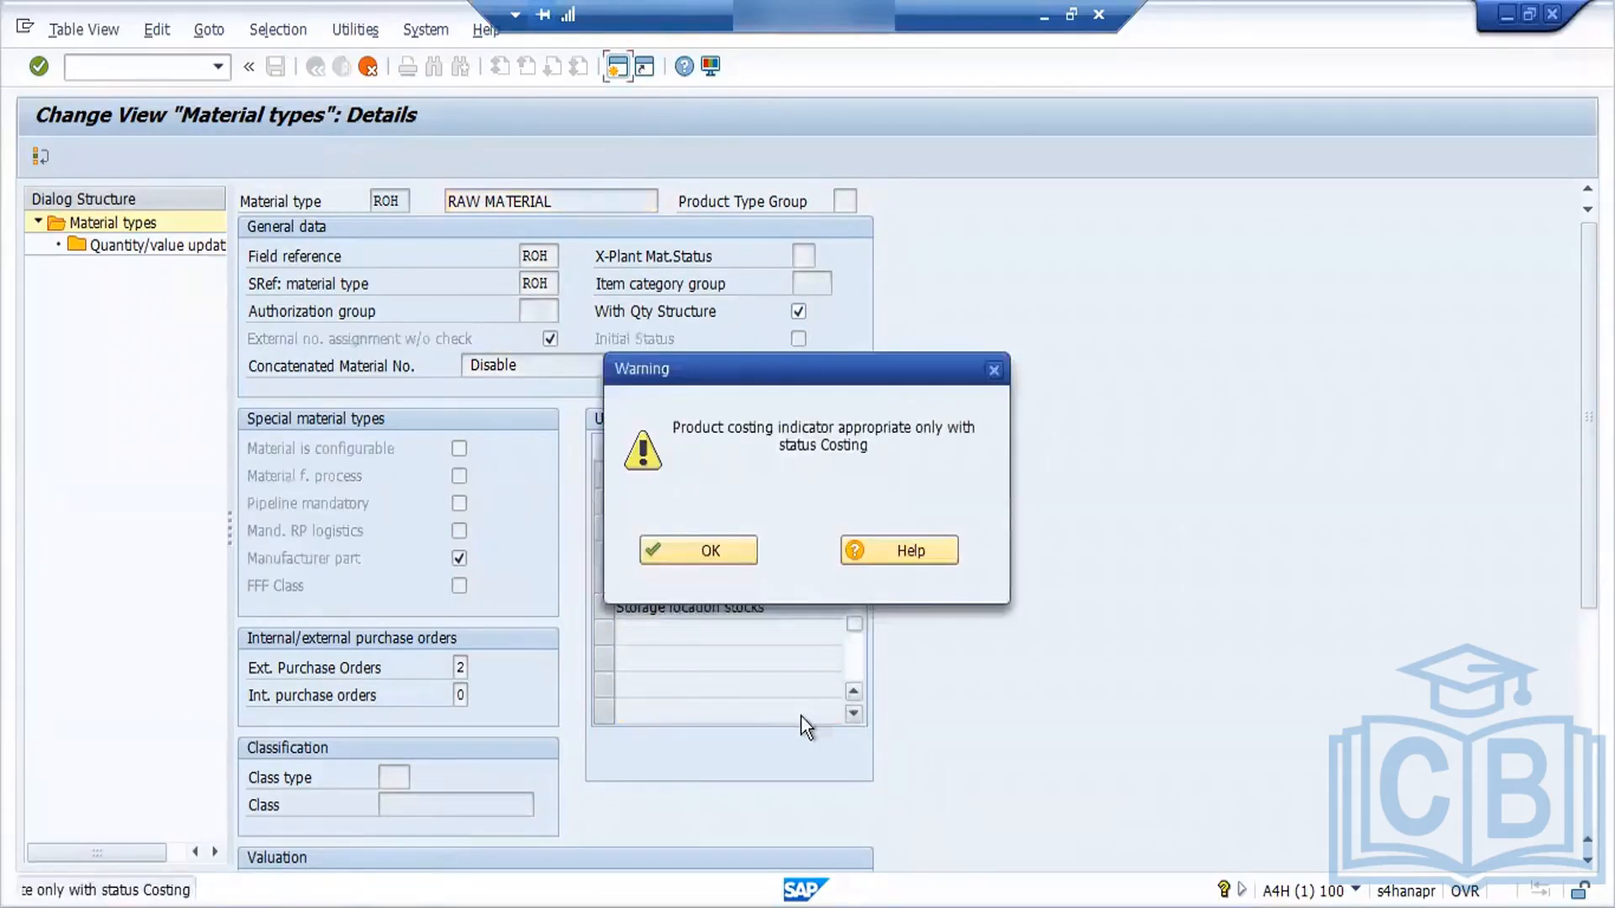
{"action": "left_click", "coordinate": [706, 551]}
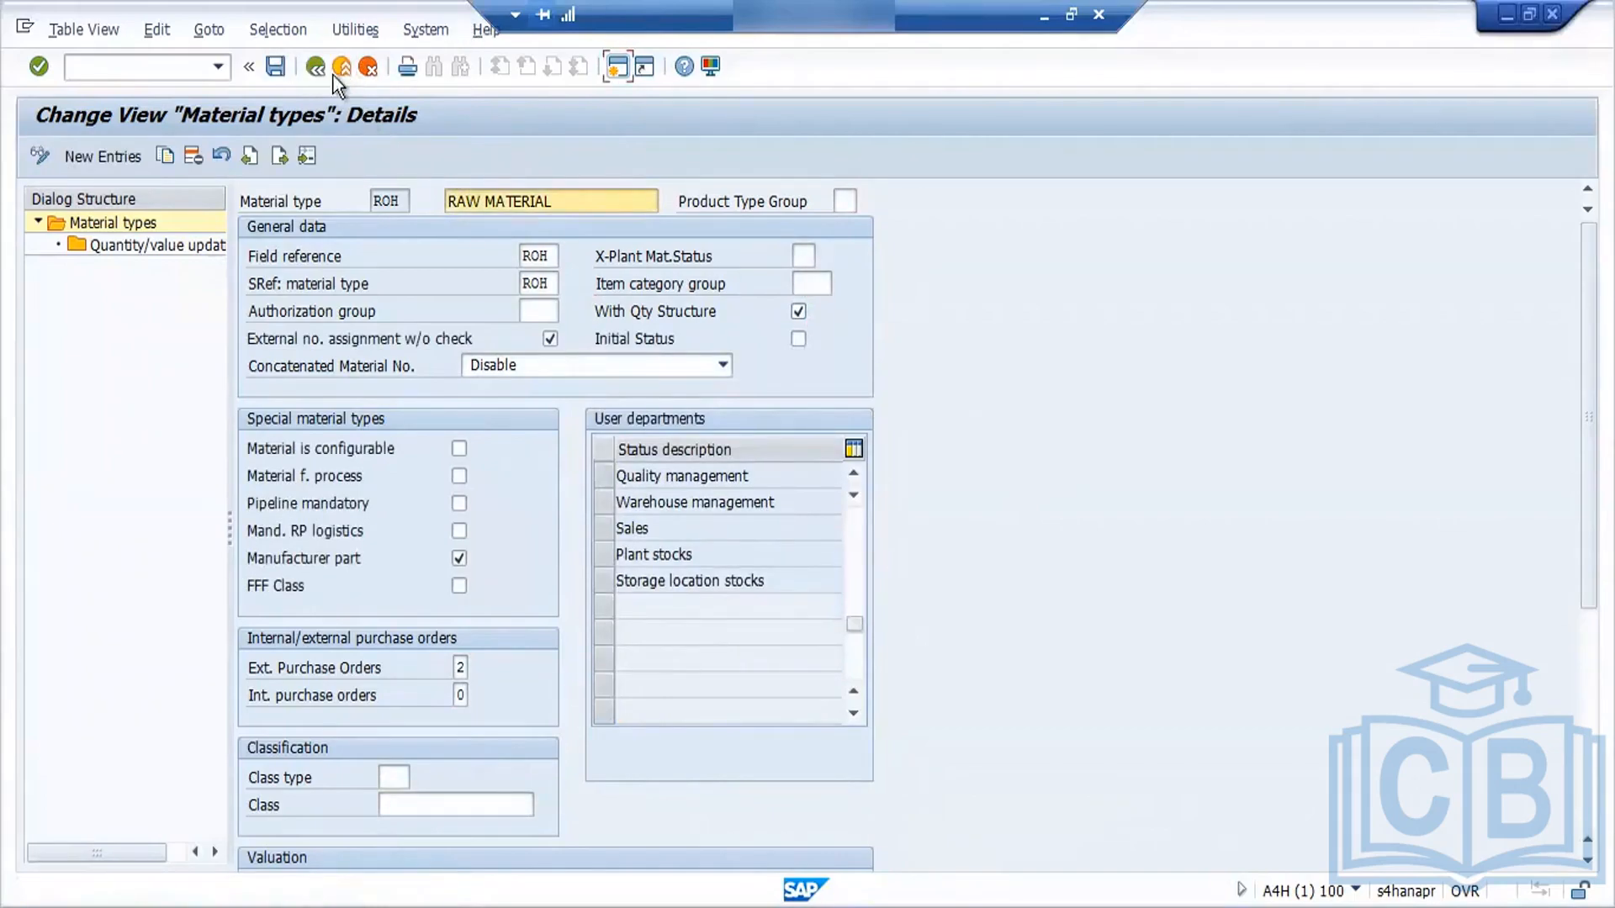
Step: Save the ROH material type under the customizing request "MM: BIO FORMULATION TR 7AM", accepting the costing warning
{"action": "left_click", "coordinate": [274, 67]}
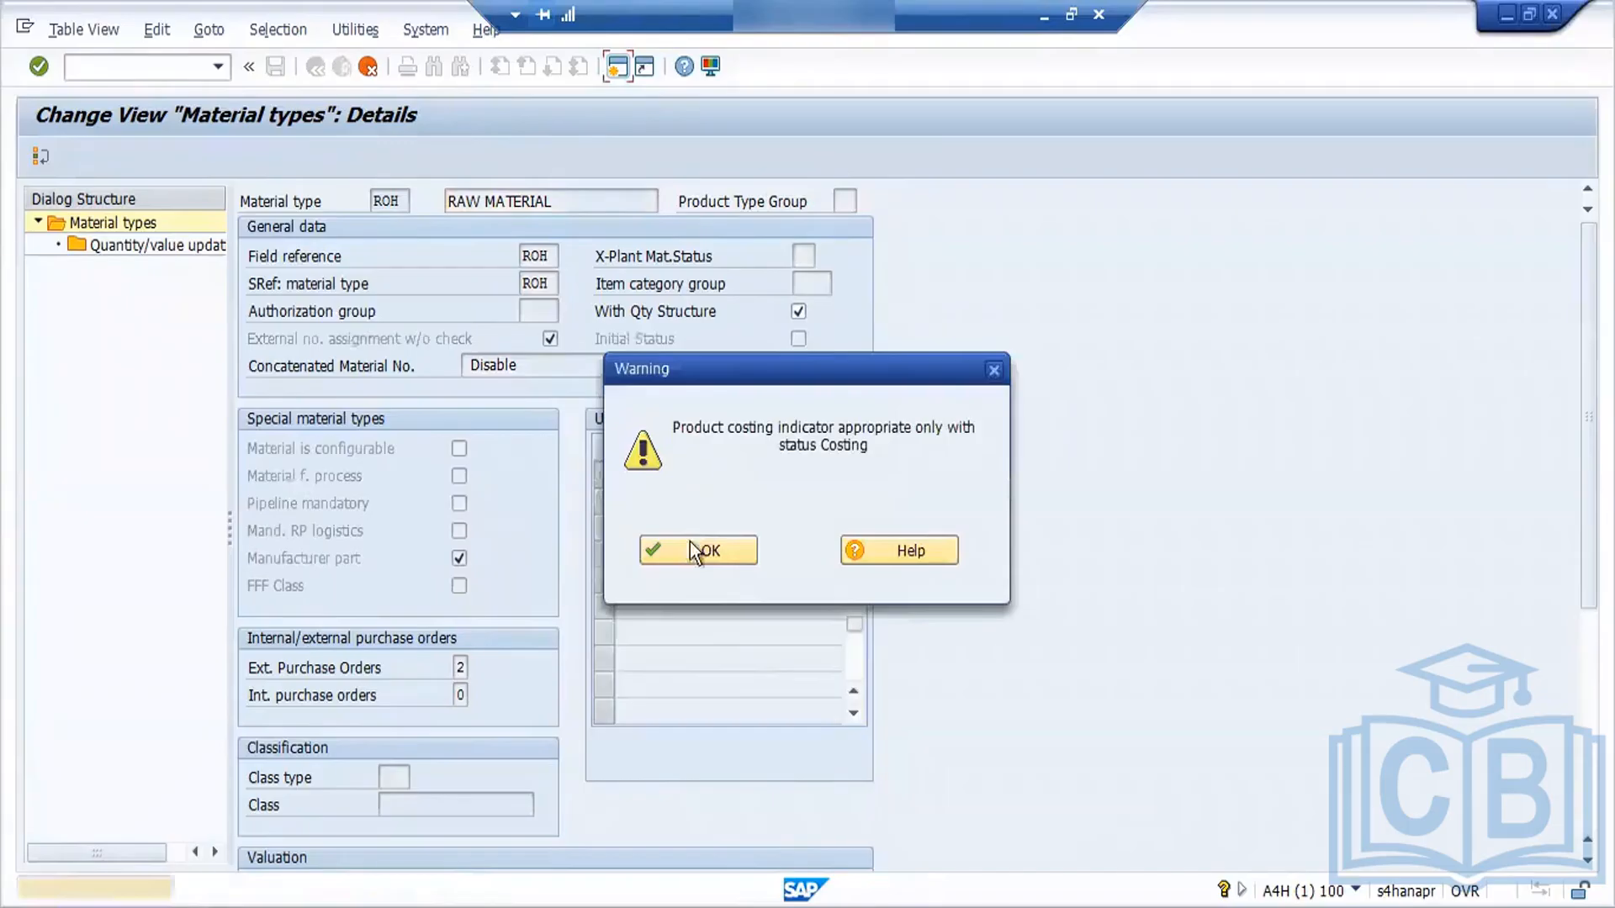
{"action": "left_click", "coordinate": [697, 561]}
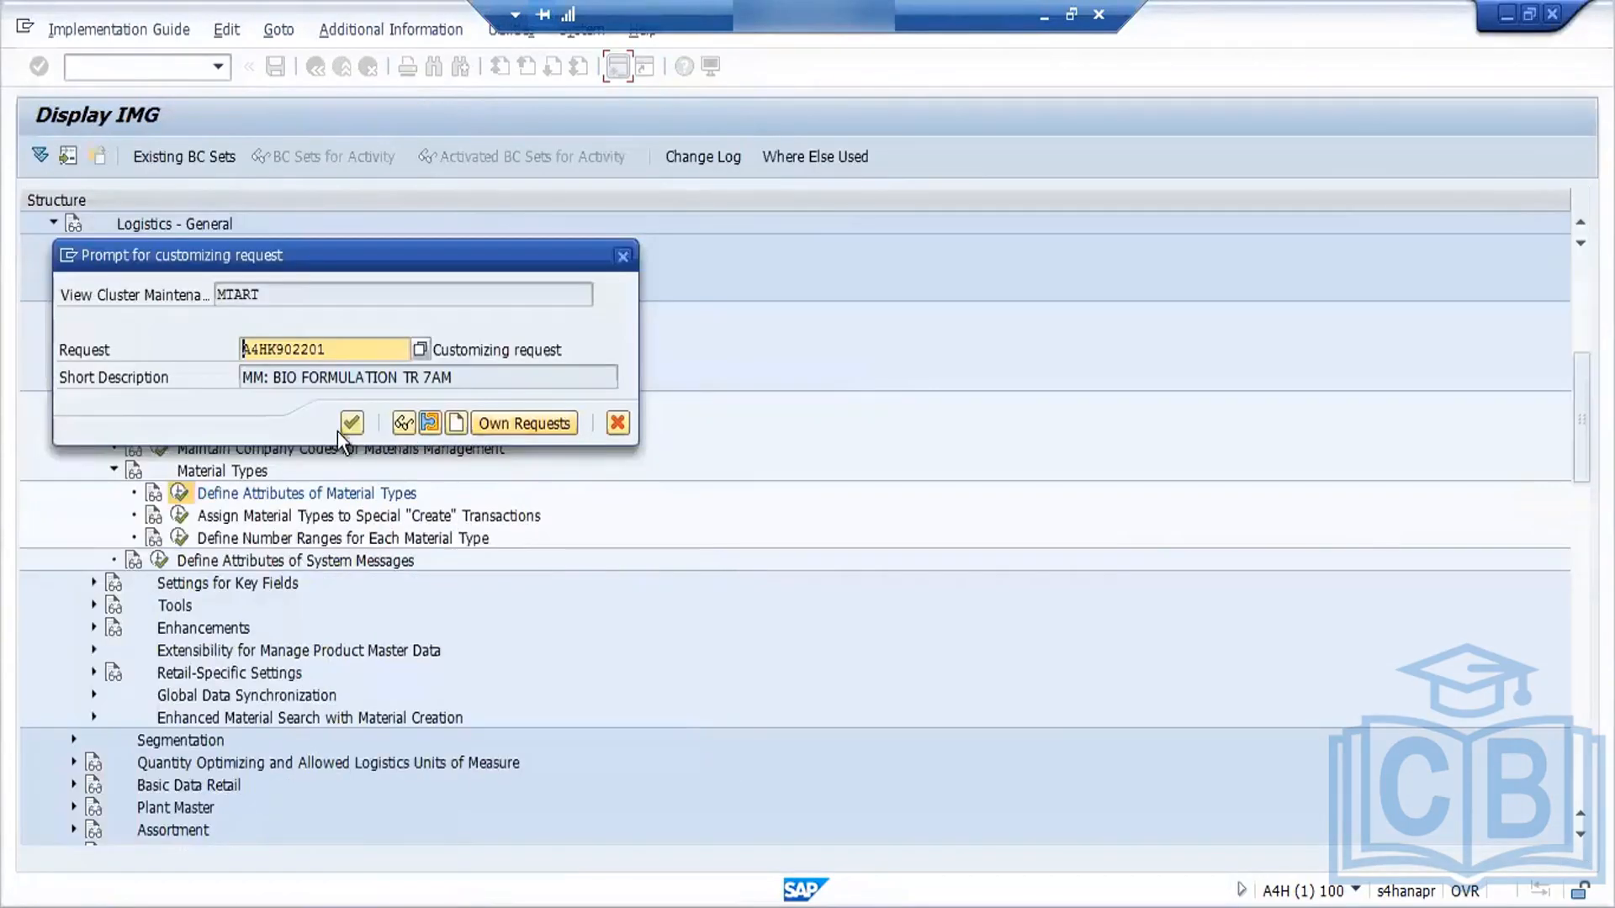
{"action": "left_click", "coordinate": [352, 424]}
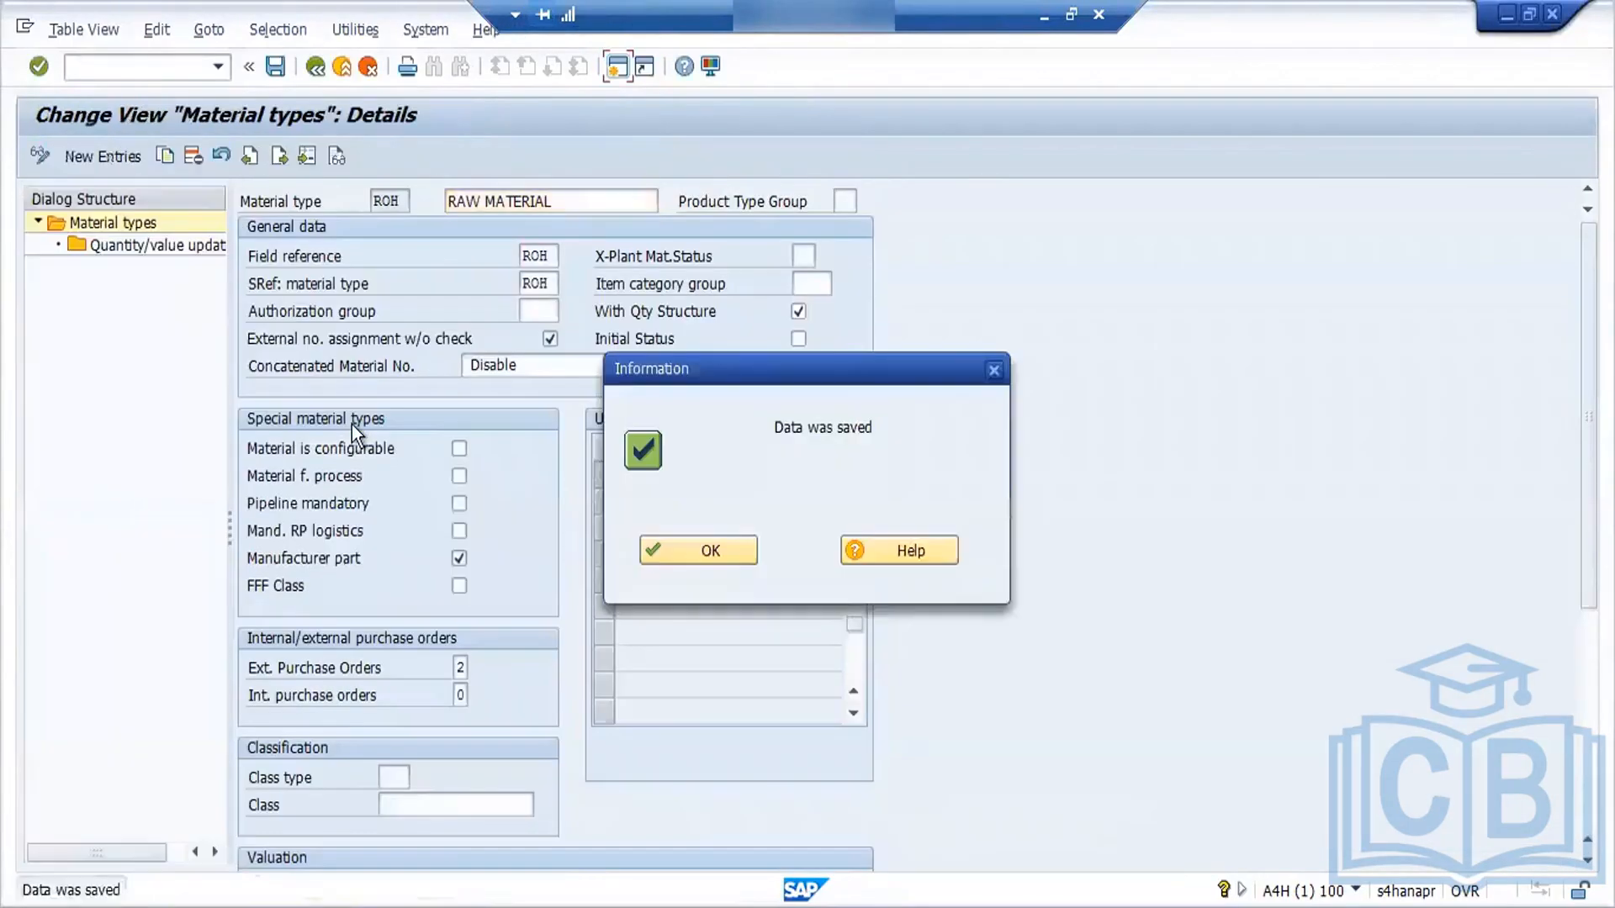
{"action": "left_click", "coordinate": [713, 554]}
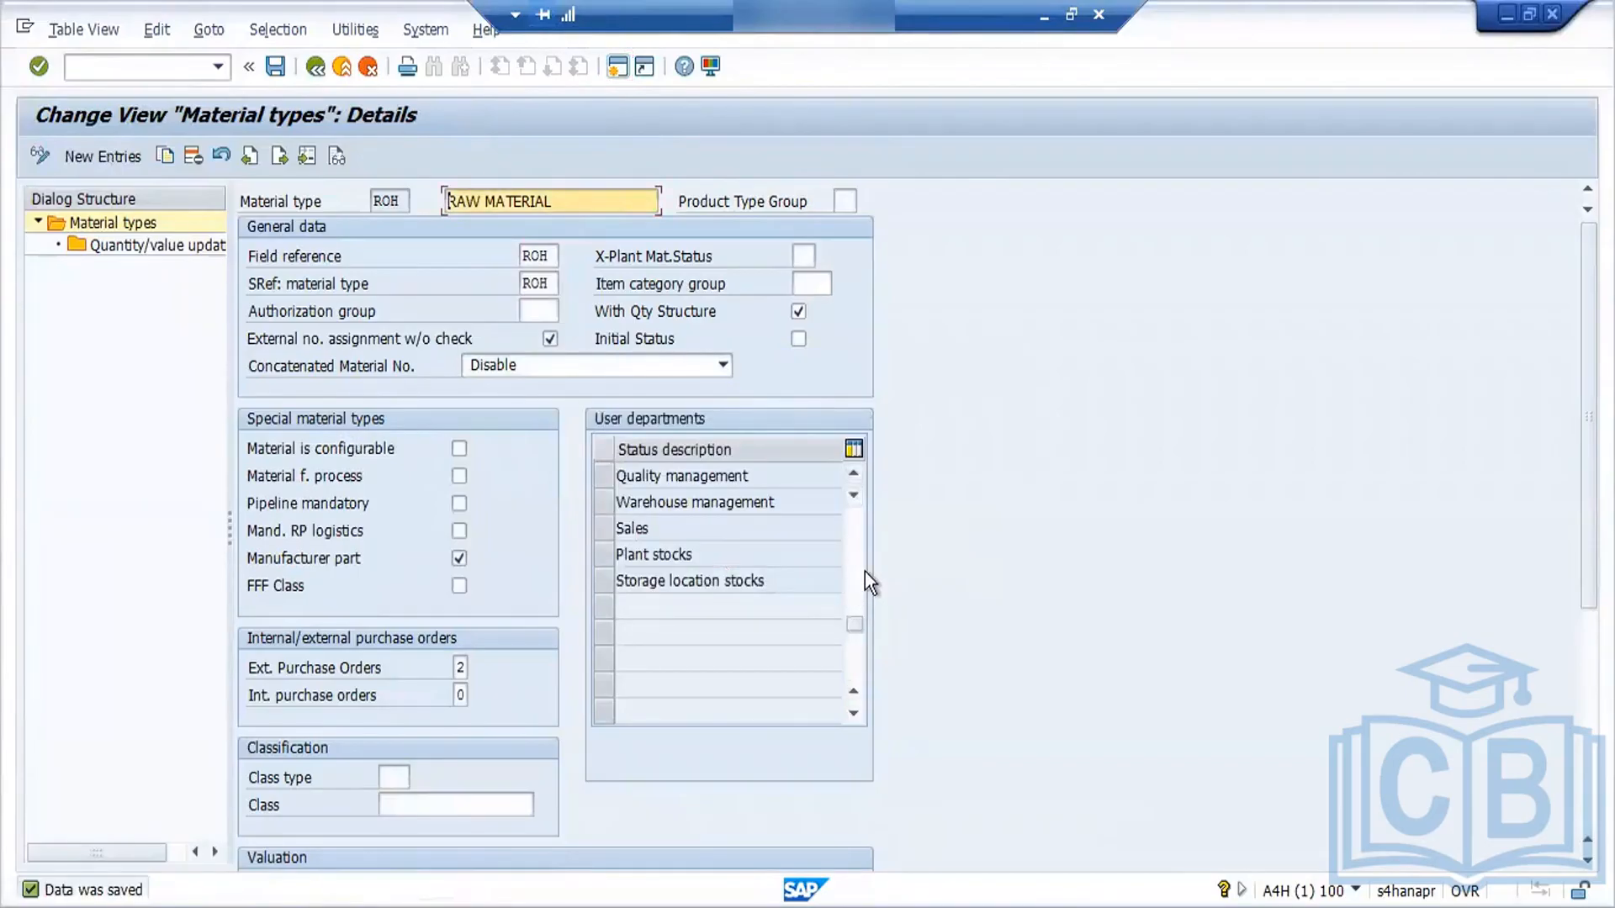
Step: From the start of ROH's user departments, select Work scheduling, Accounting, MRP, Production resources/tools, Costing, Basic data, Storage and Forecasting
{"action": "left_click_drag", "start_coordinate": [859, 616], "coordinate": [856, 594]}
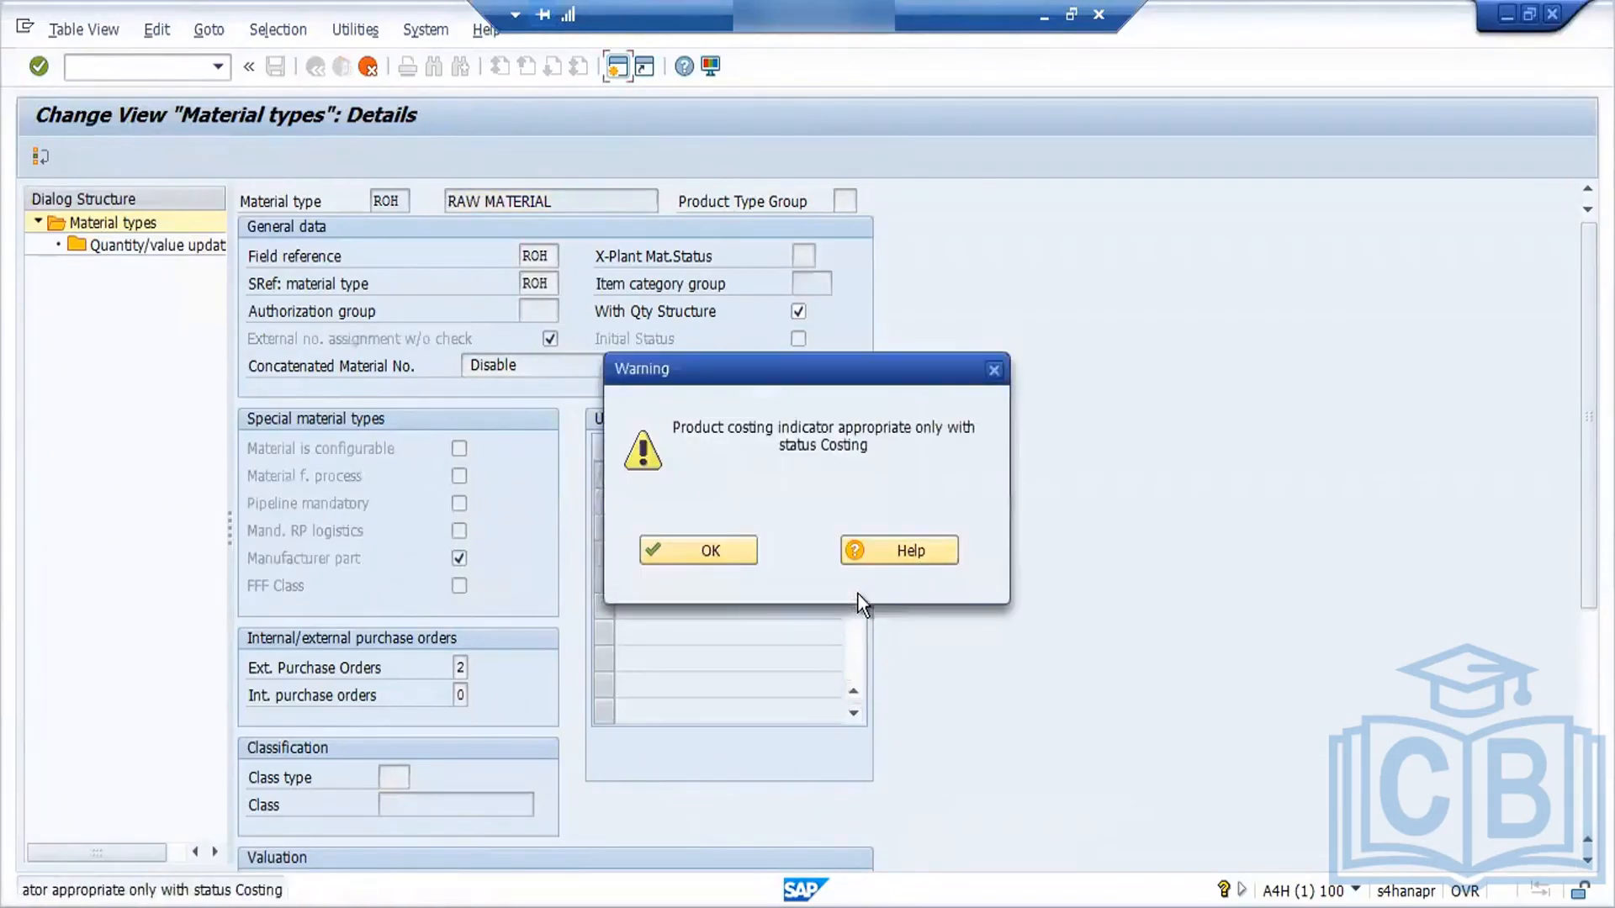
{"action": "left_click", "coordinate": [717, 553]}
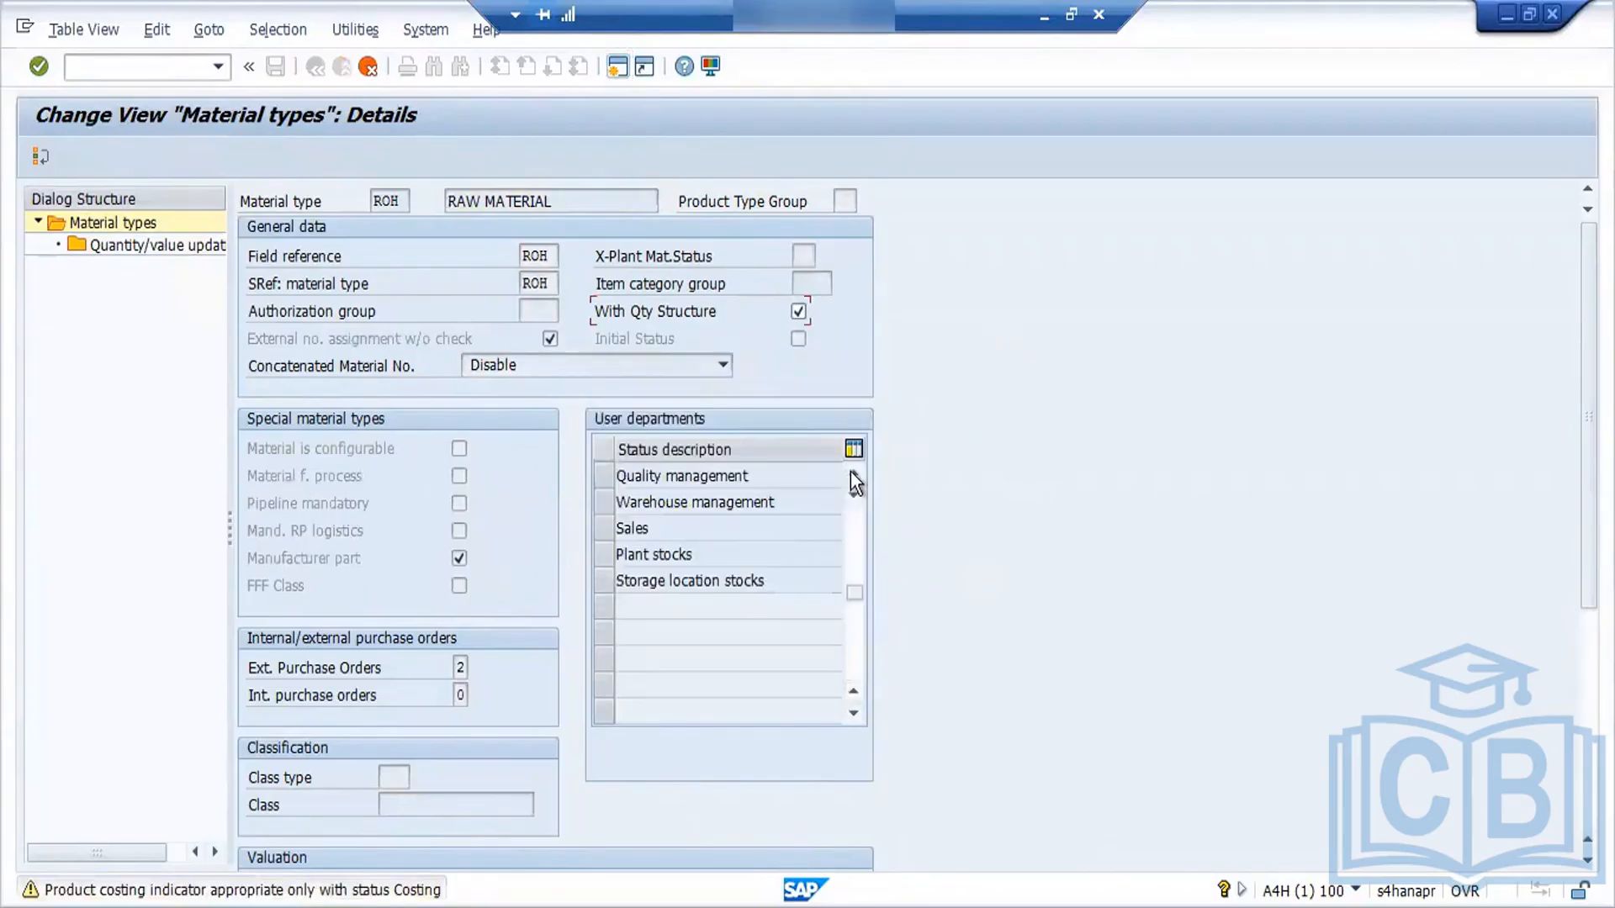
{"action": "left_click", "coordinate": [851, 473]}
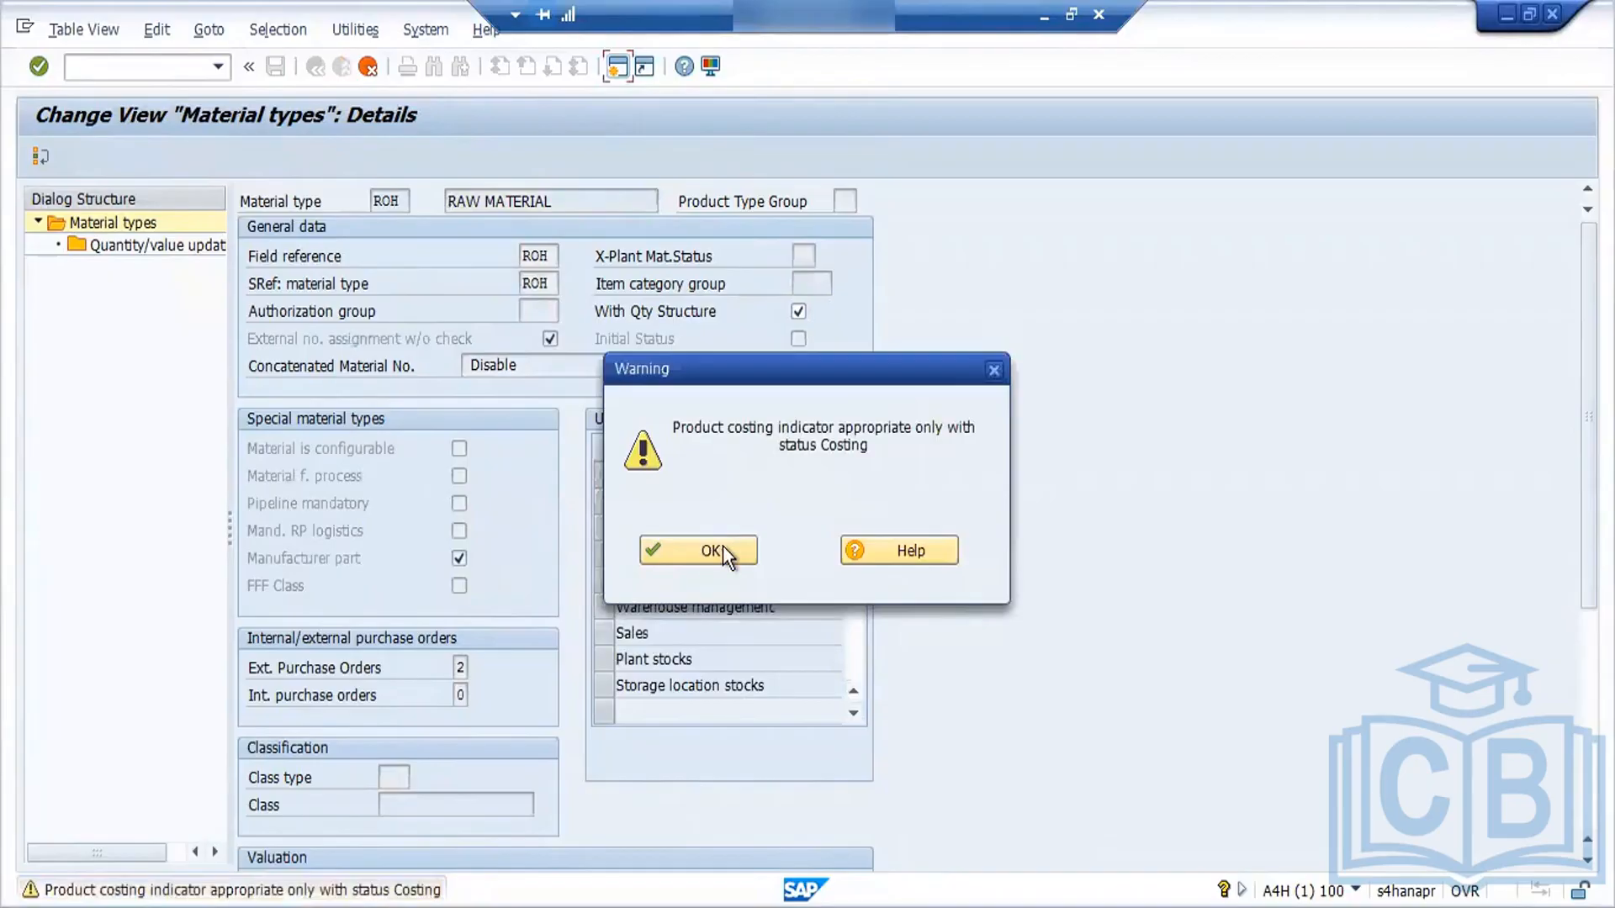
{"action": "left_click", "coordinate": [723, 545]}
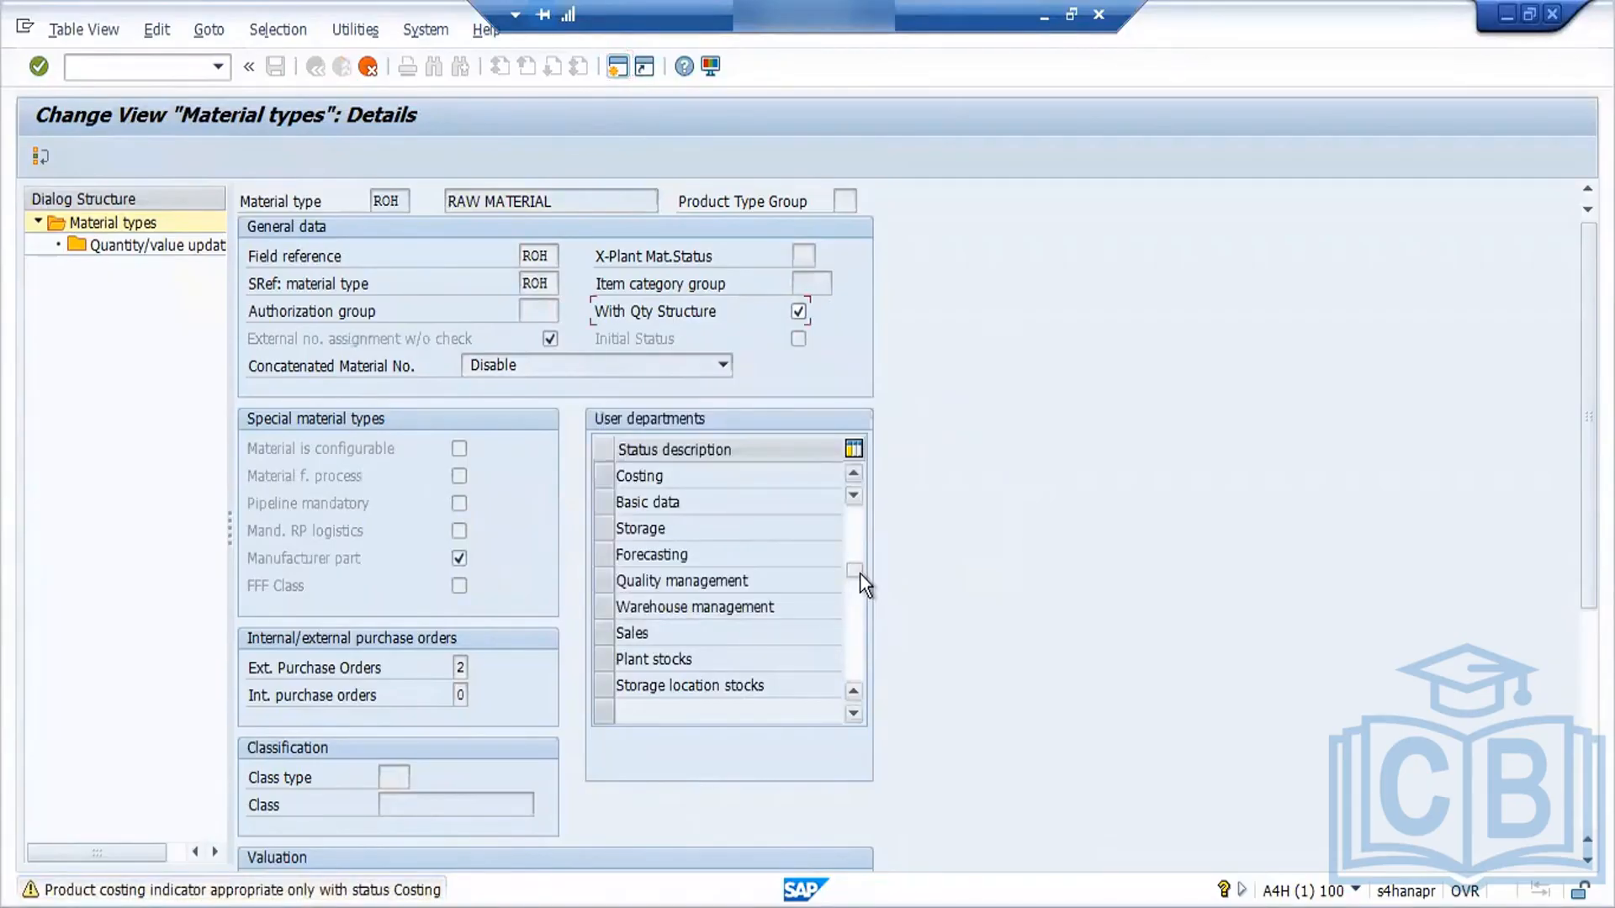
{"action": "left_click_drag", "start_coordinate": [859, 573], "coordinate": [856, 495]}
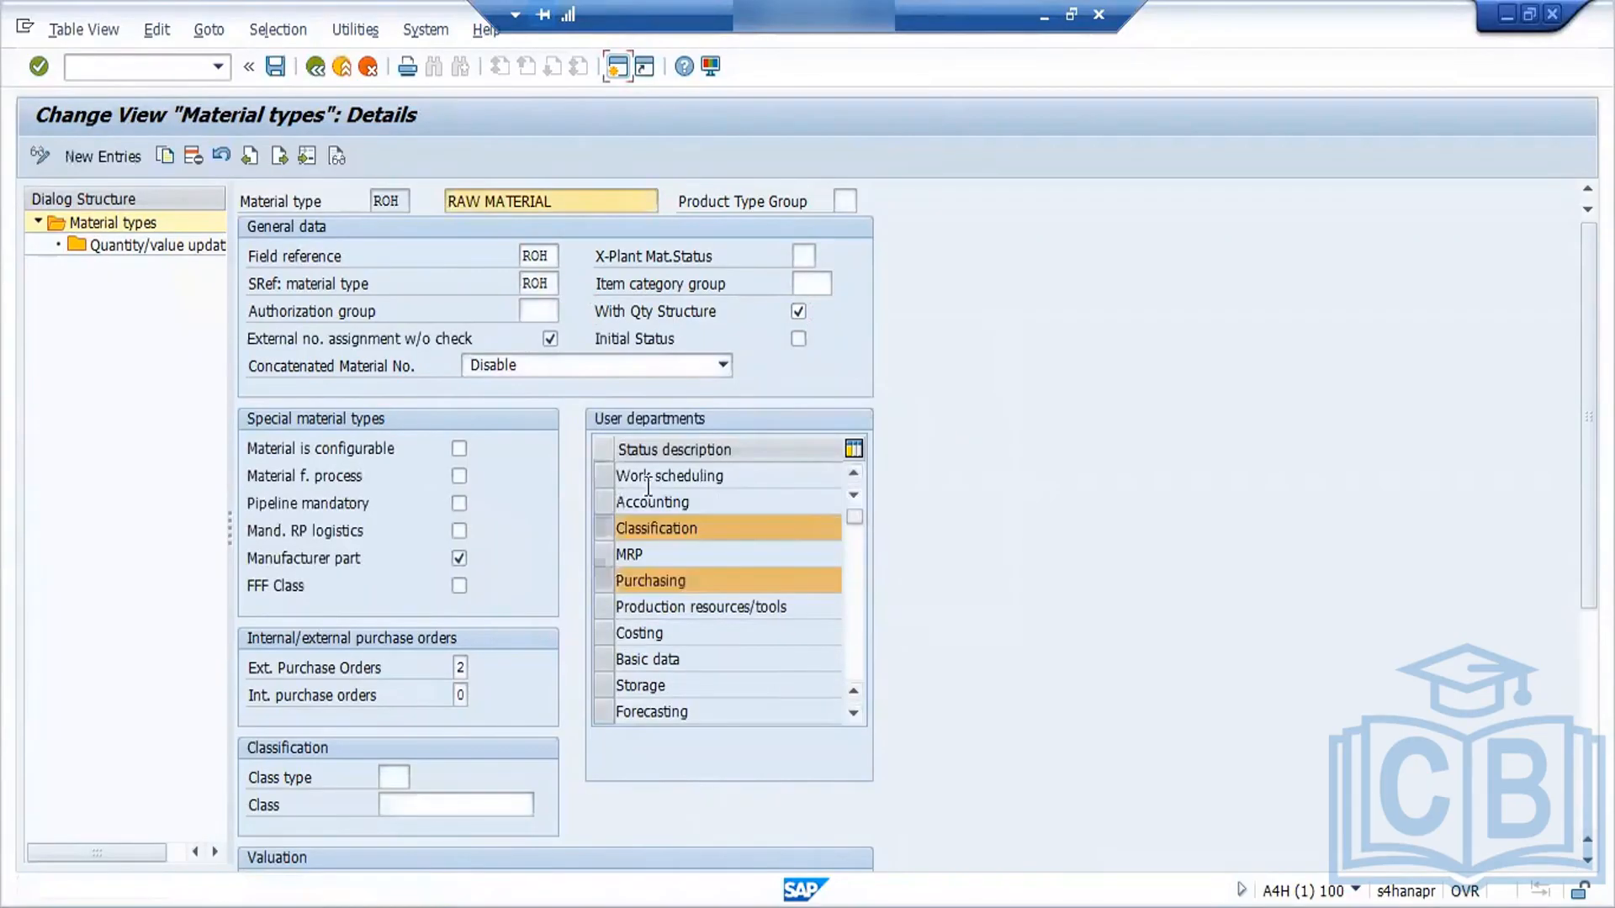
{"action": "left_click", "coordinate": [604, 474]}
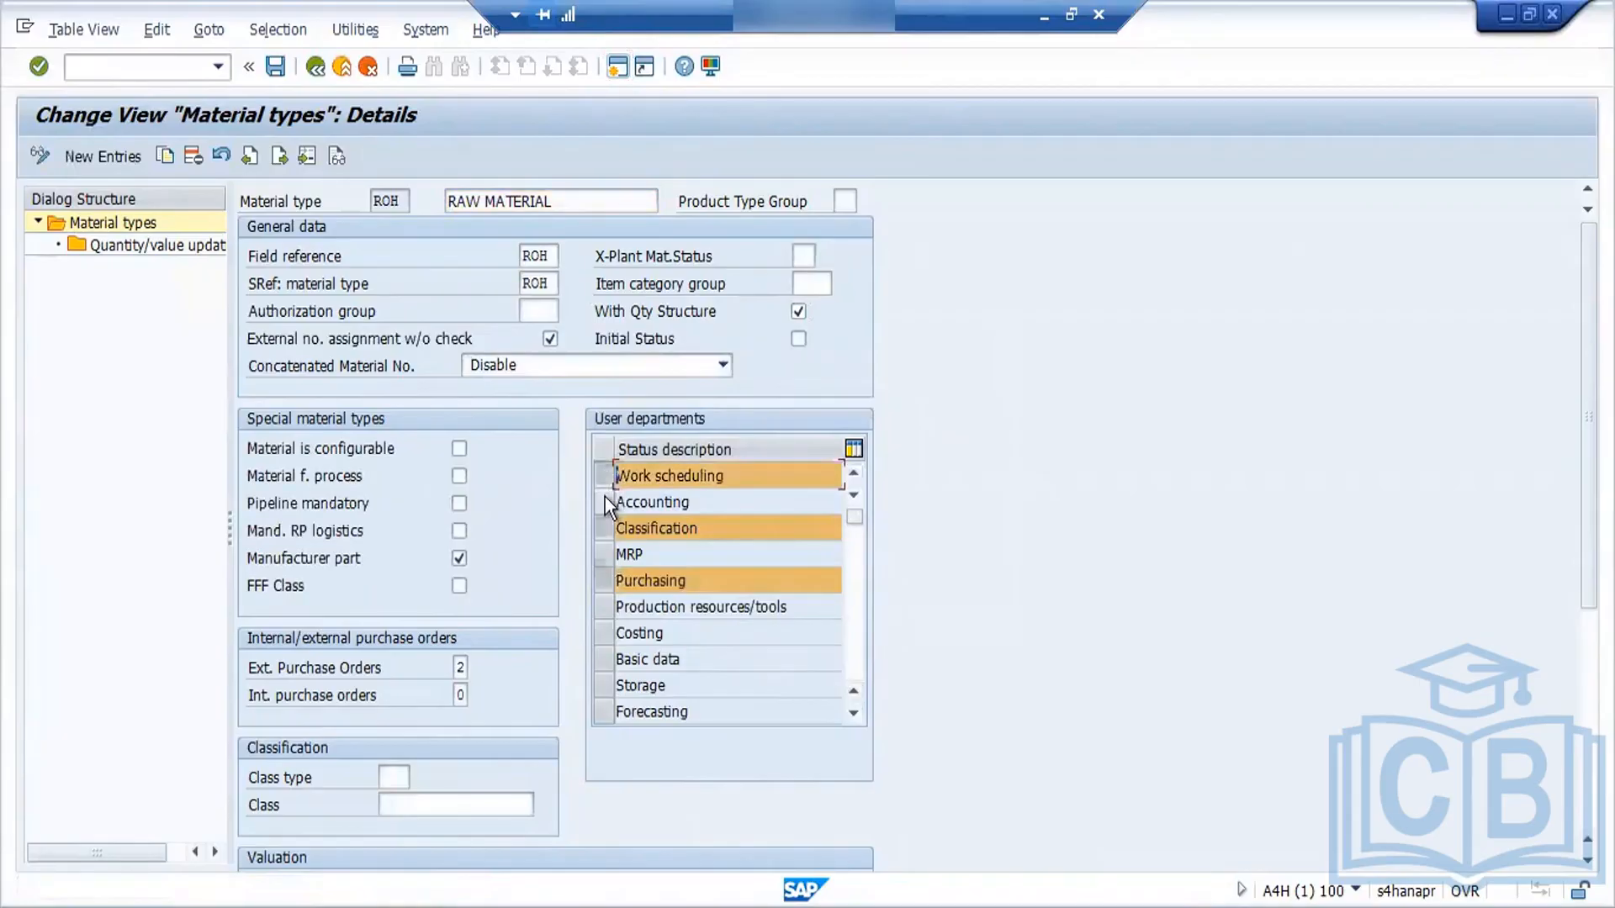
{"action": "left_click", "coordinate": [604, 500]}
{"action": "left_click", "coordinate": [604, 554]}
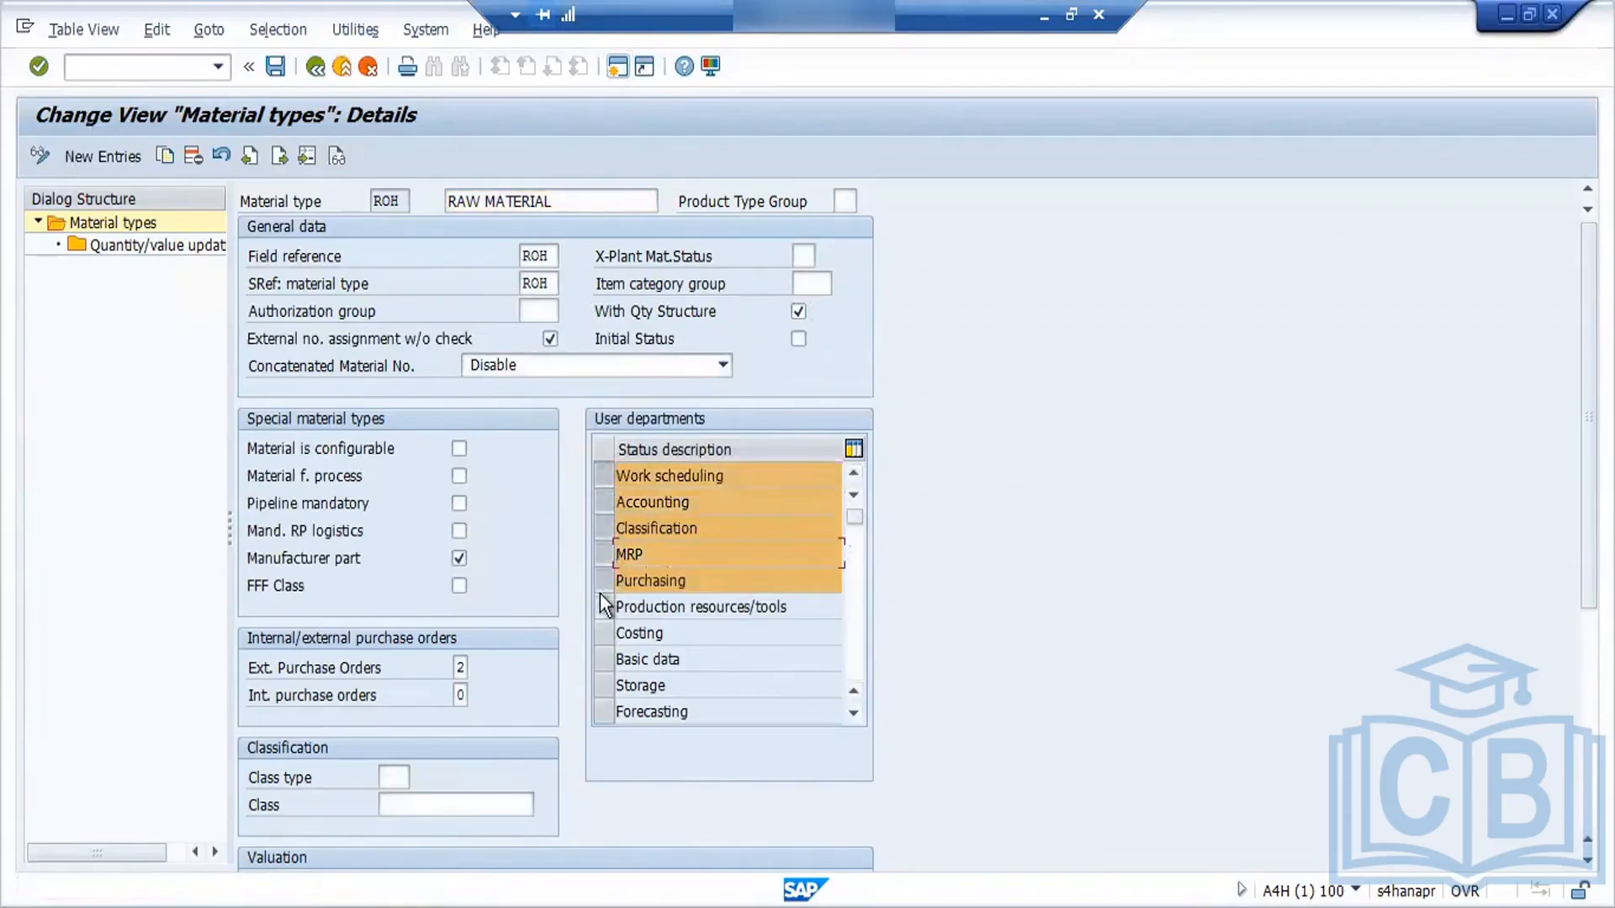
{"action": "left_click", "coordinate": [603, 605]}
{"action": "left_click", "coordinate": [602, 631]}
{"action": "left_click", "coordinate": [605, 660]}
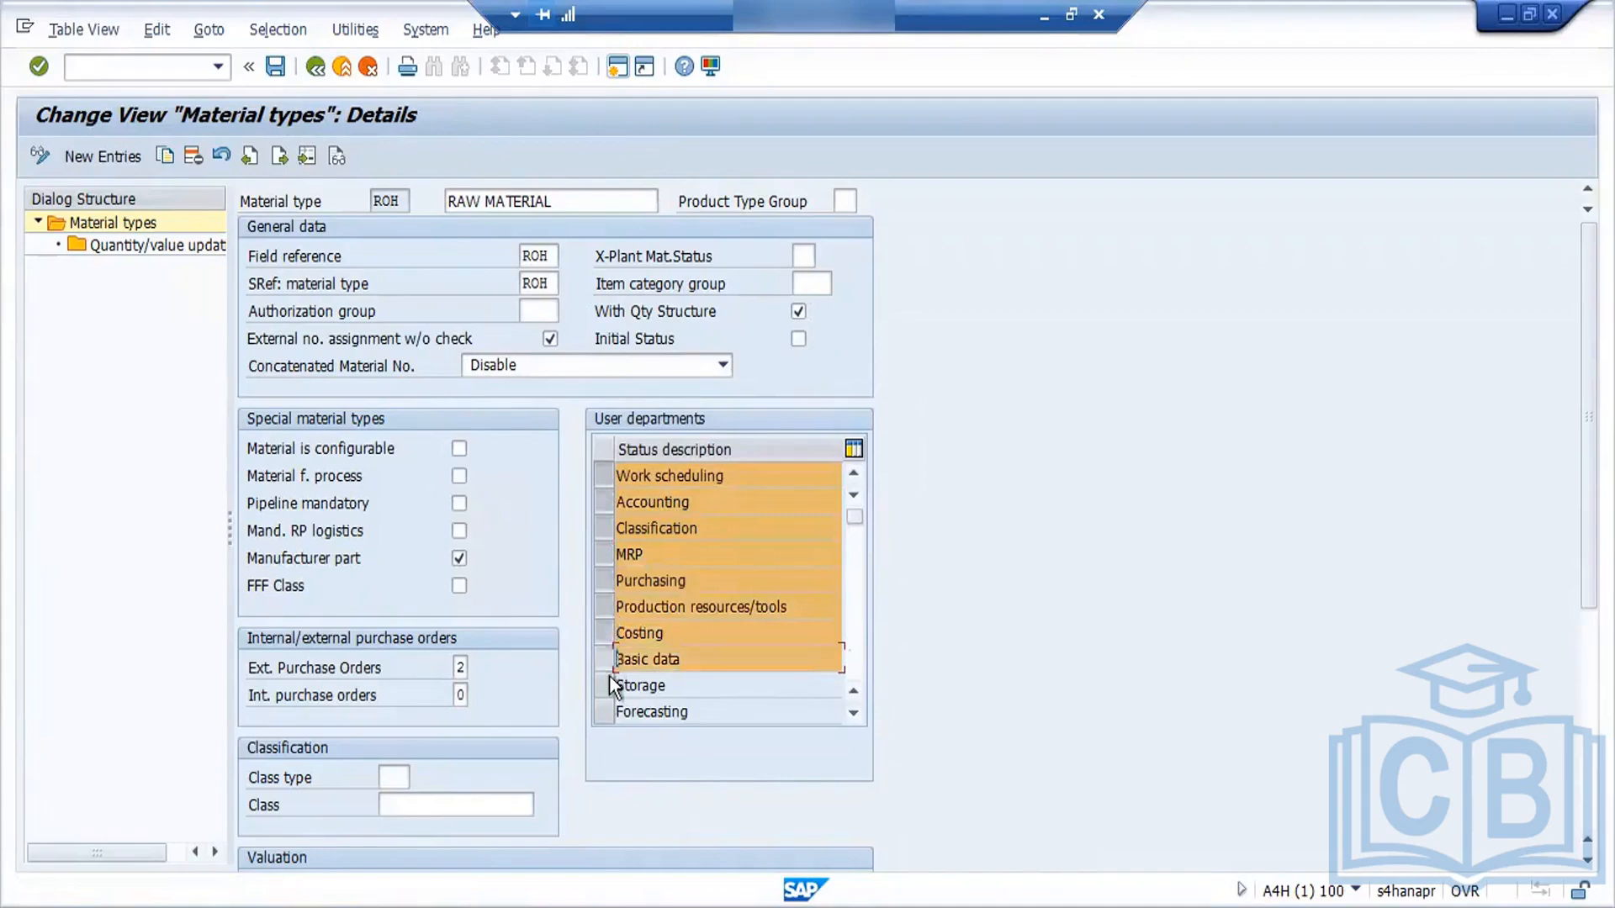
{"action": "left_click", "coordinate": [604, 685]}
{"action": "left_click", "coordinate": [607, 716]}
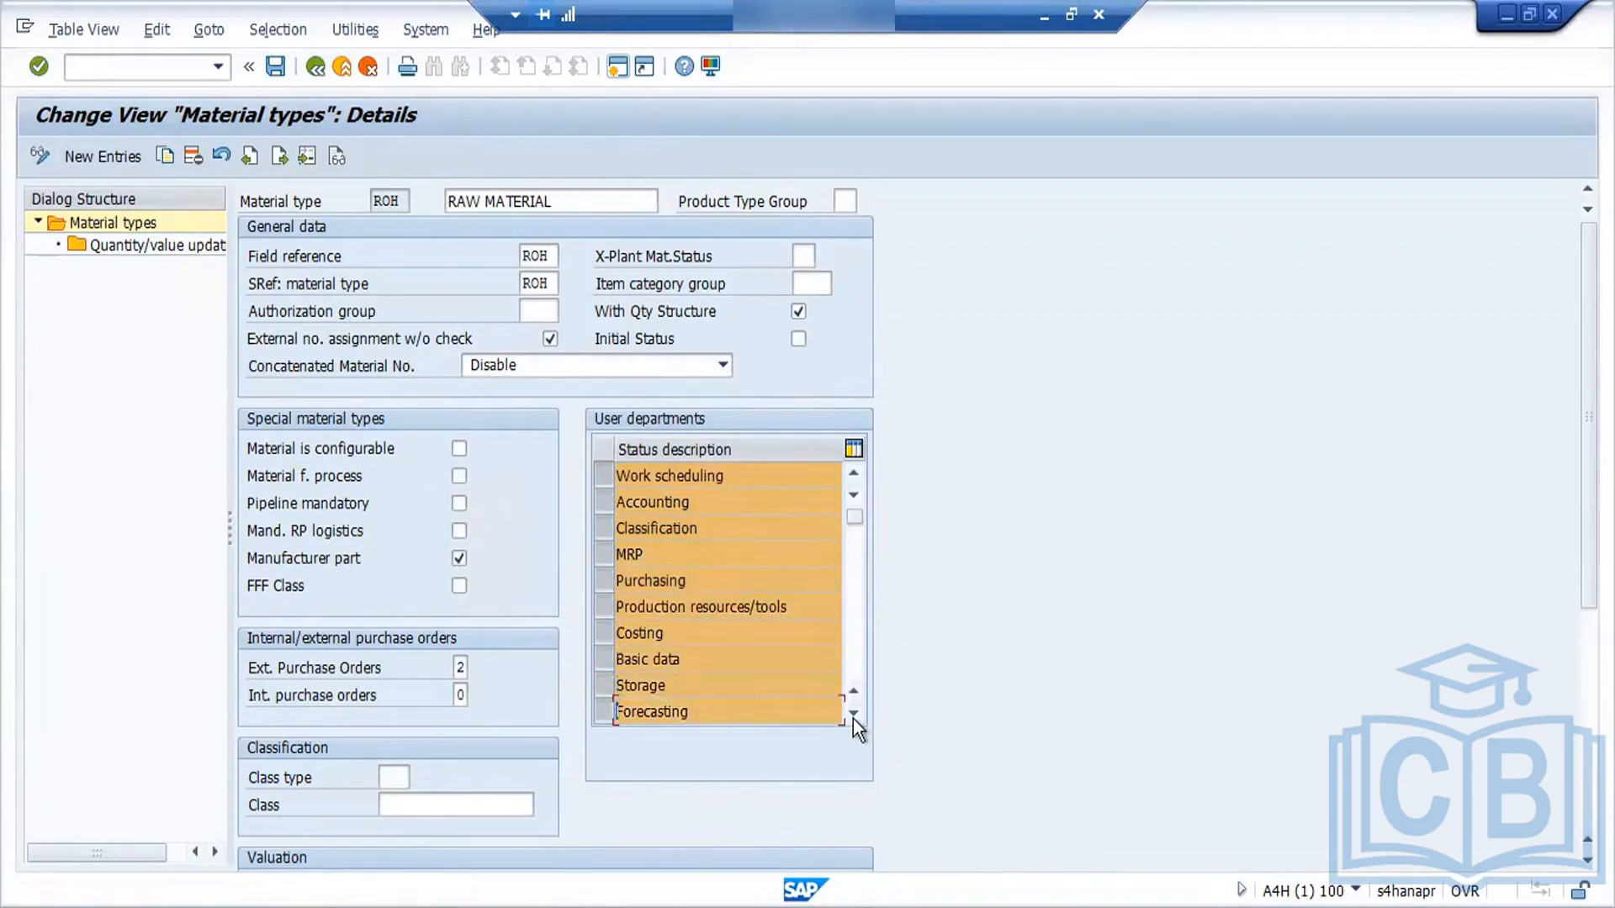
Step: Further down ROH's user departments, accept the costing warning and select Production resources/tools, Costing, Basic data, Storage, Forecasting and Warehouse management
{"action": "left_click", "coordinate": [853, 717]}
{"action": "key", "text": "Return"}
{"action": "left_click", "coordinate": [853, 717]}
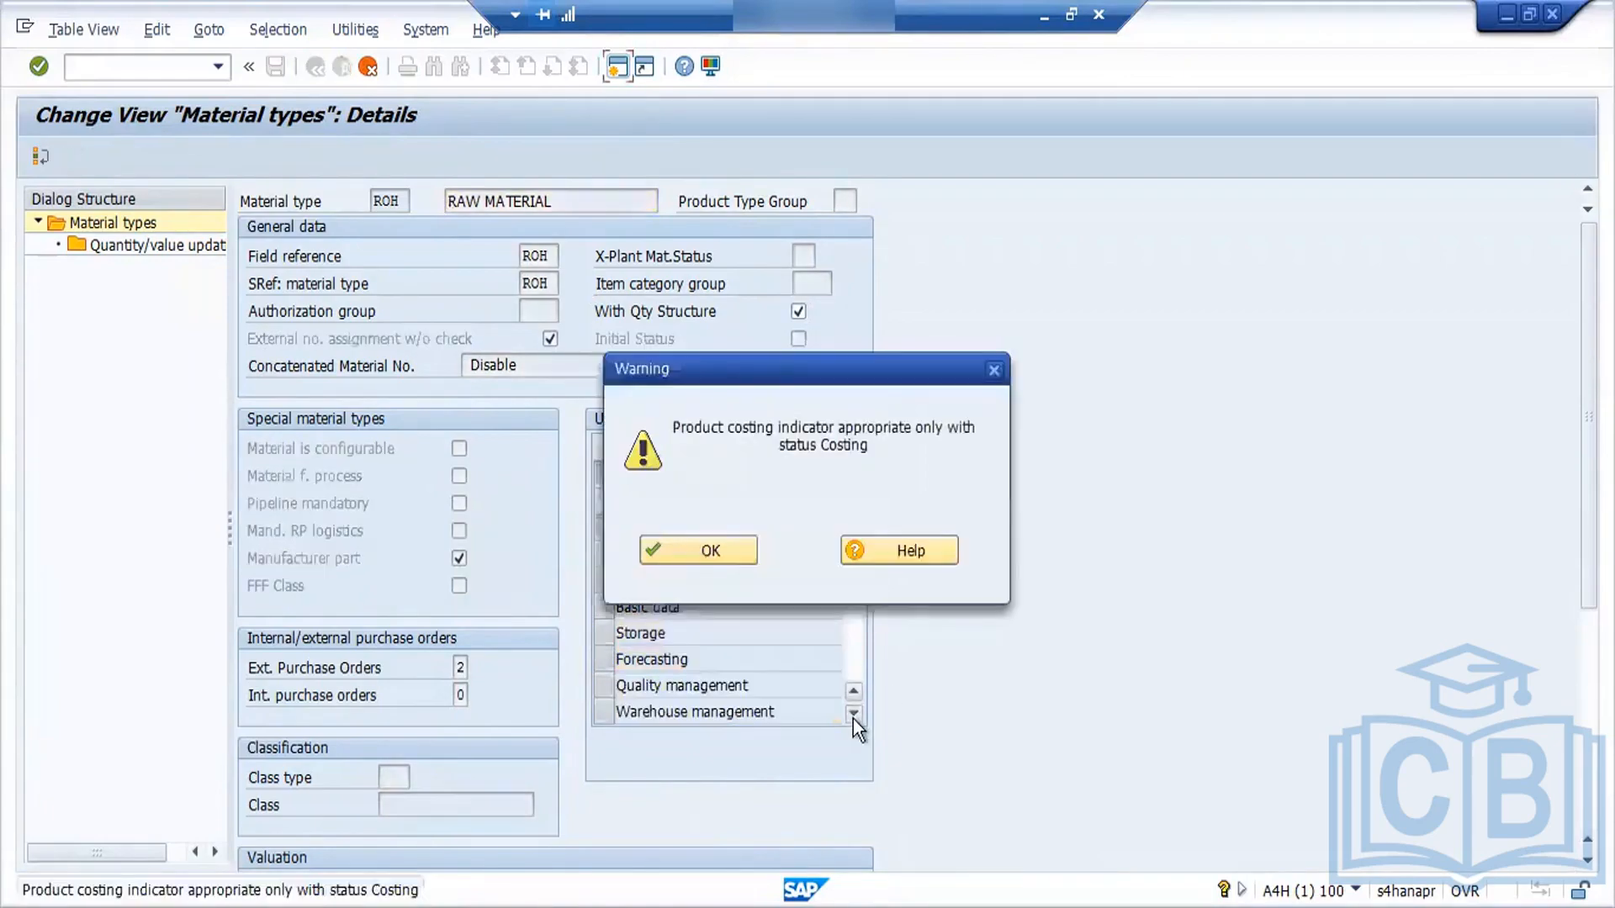
{"action": "key", "text": "Return"}
{"action": "left_click", "coordinate": [602, 500]}
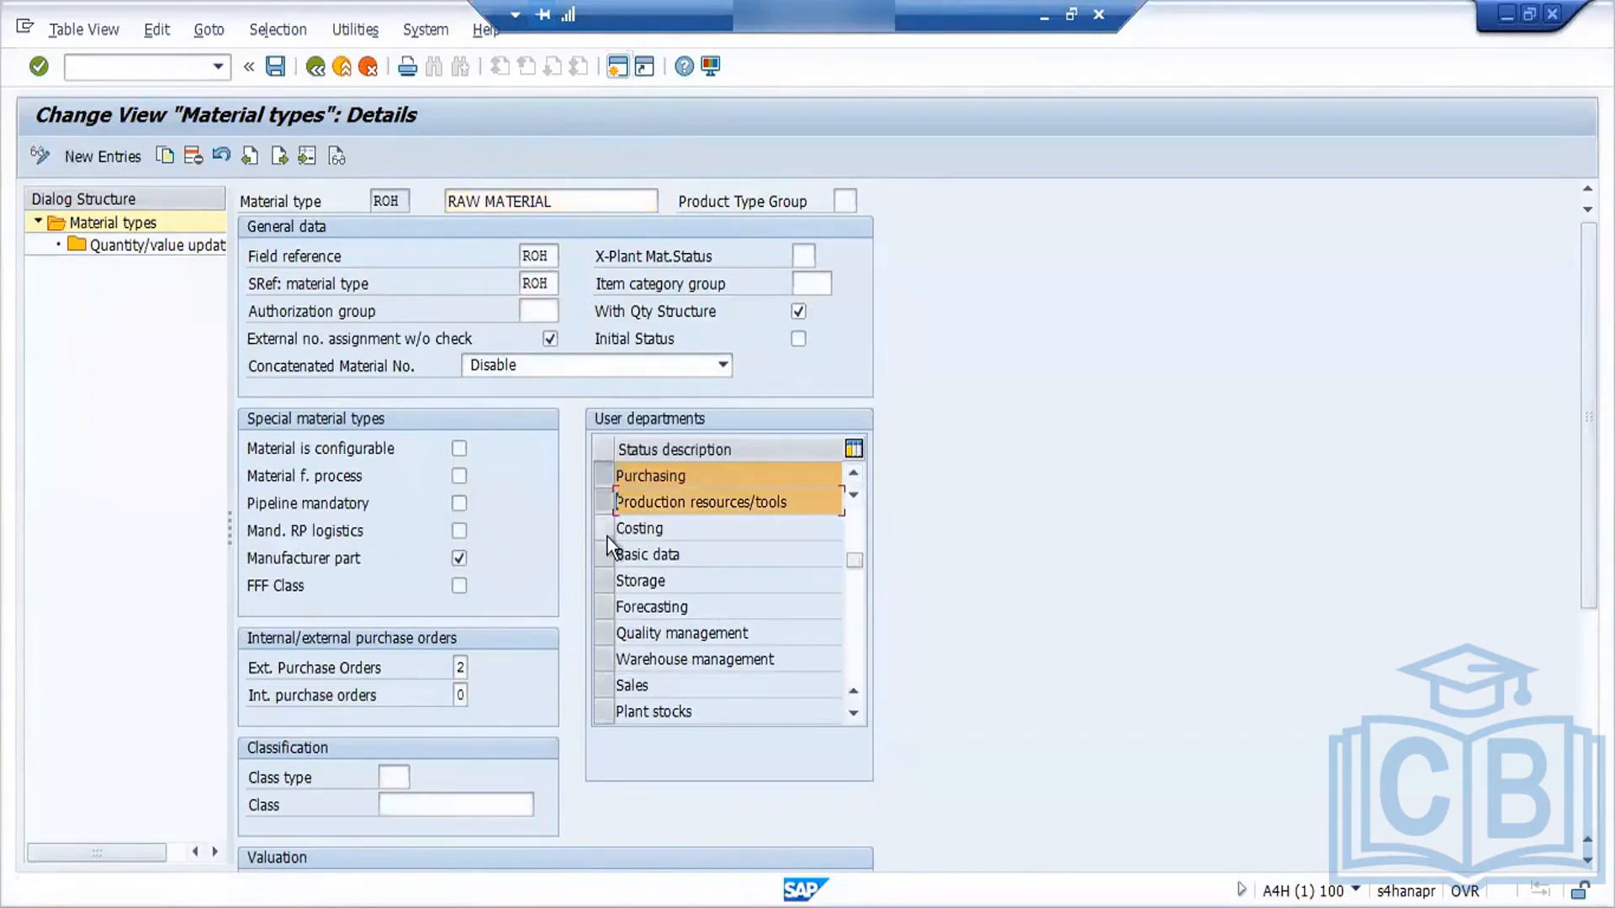
{"action": "left_click", "coordinate": [607, 532]}
{"action": "left_click", "coordinate": [604, 557]}
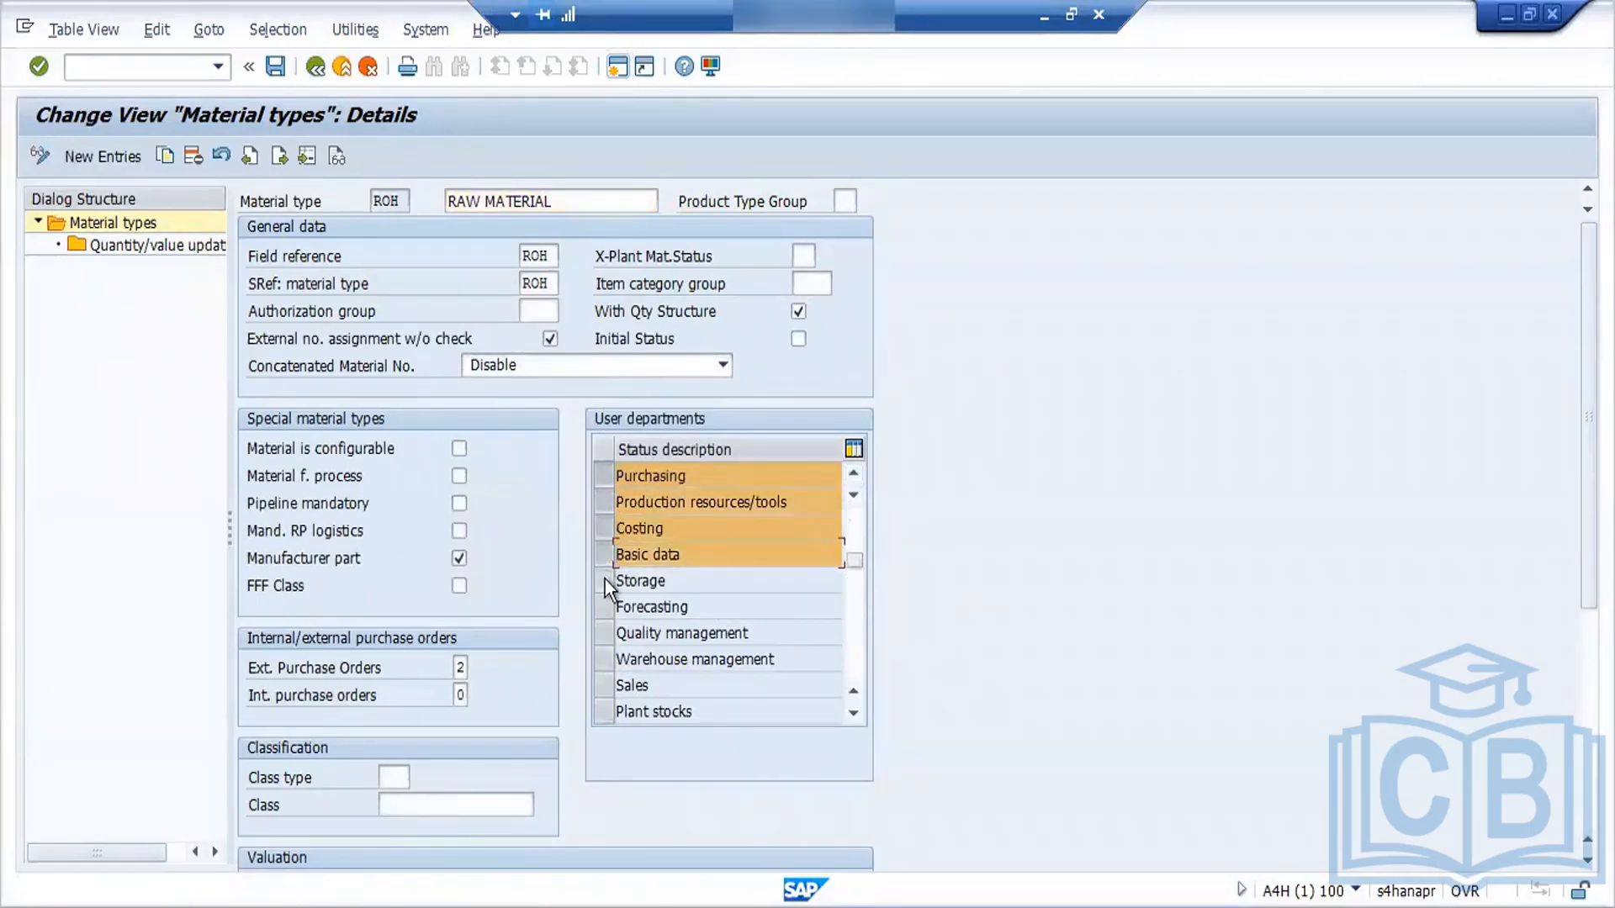
{"action": "left_click", "coordinate": [604, 579]}
{"action": "left_click", "coordinate": [604, 605]}
{"action": "left_click", "coordinate": [604, 665]}
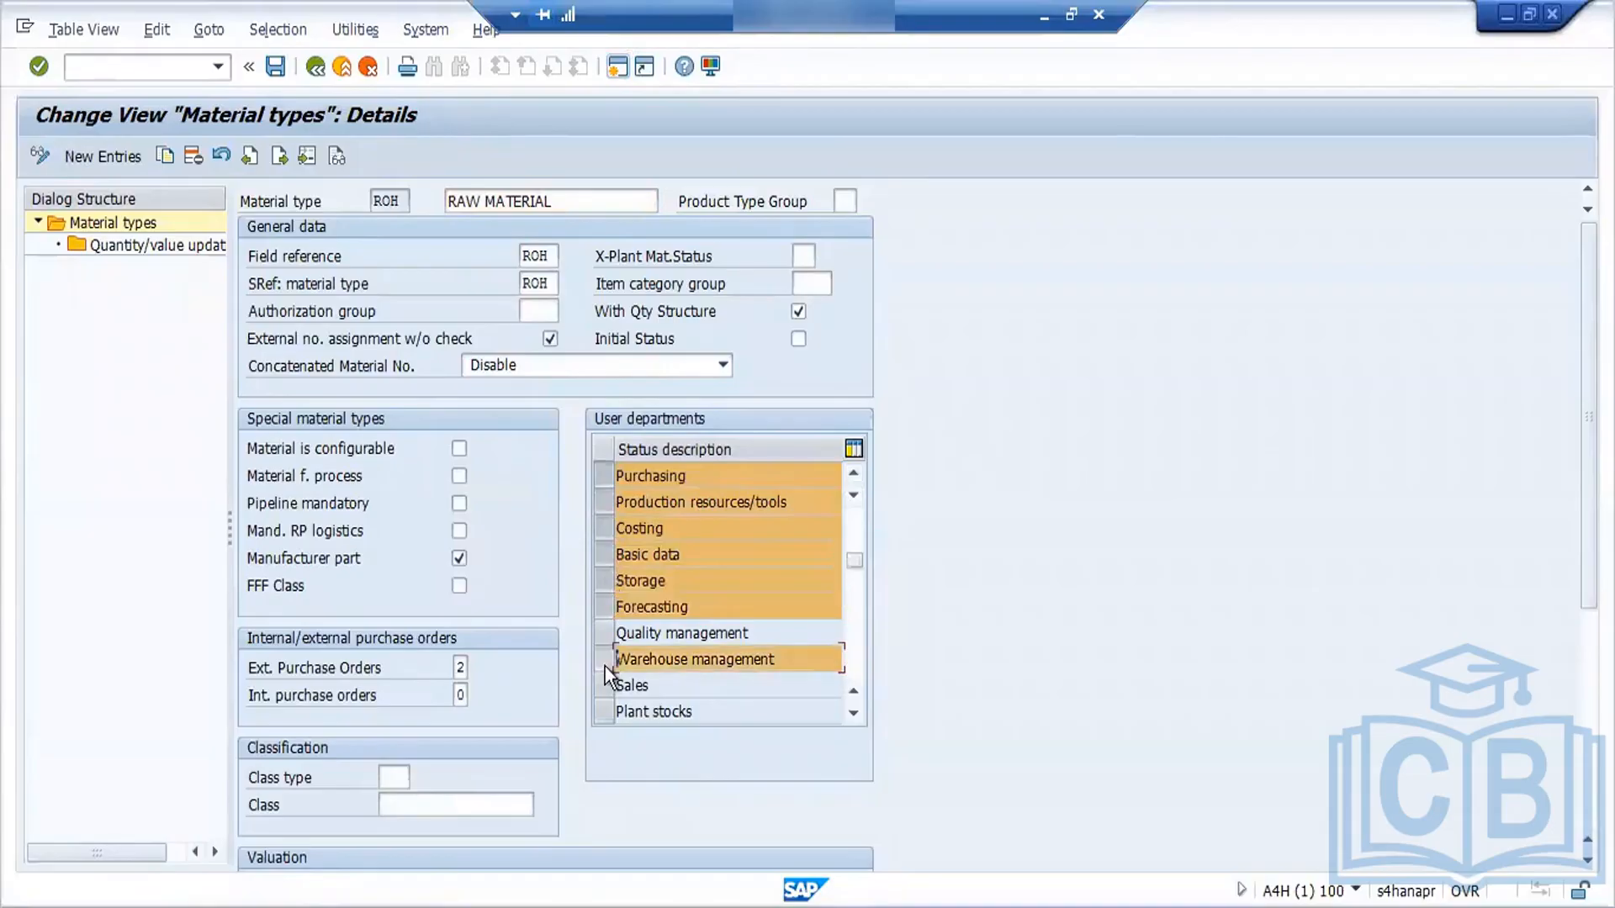
{"action": "left_click", "coordinate": [604, 712]}
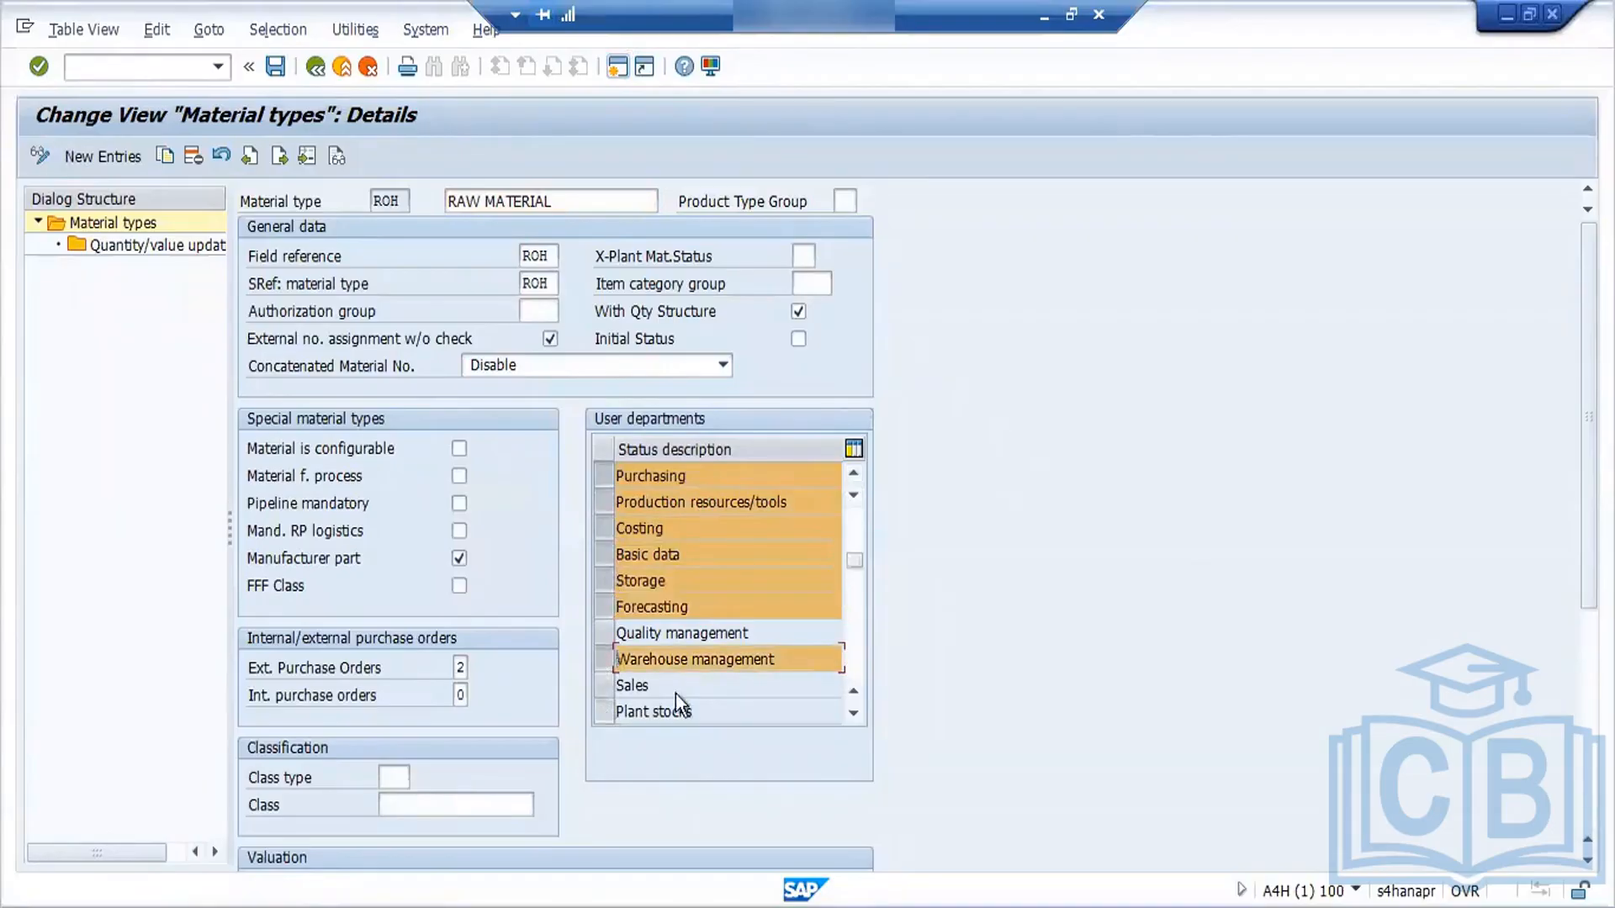
Step: Go through ROH's remaining user departments, accepting the product costing warning, and reopen the details of the ROH material type
{"action": "left_click", "coordinate": [853, 715]}
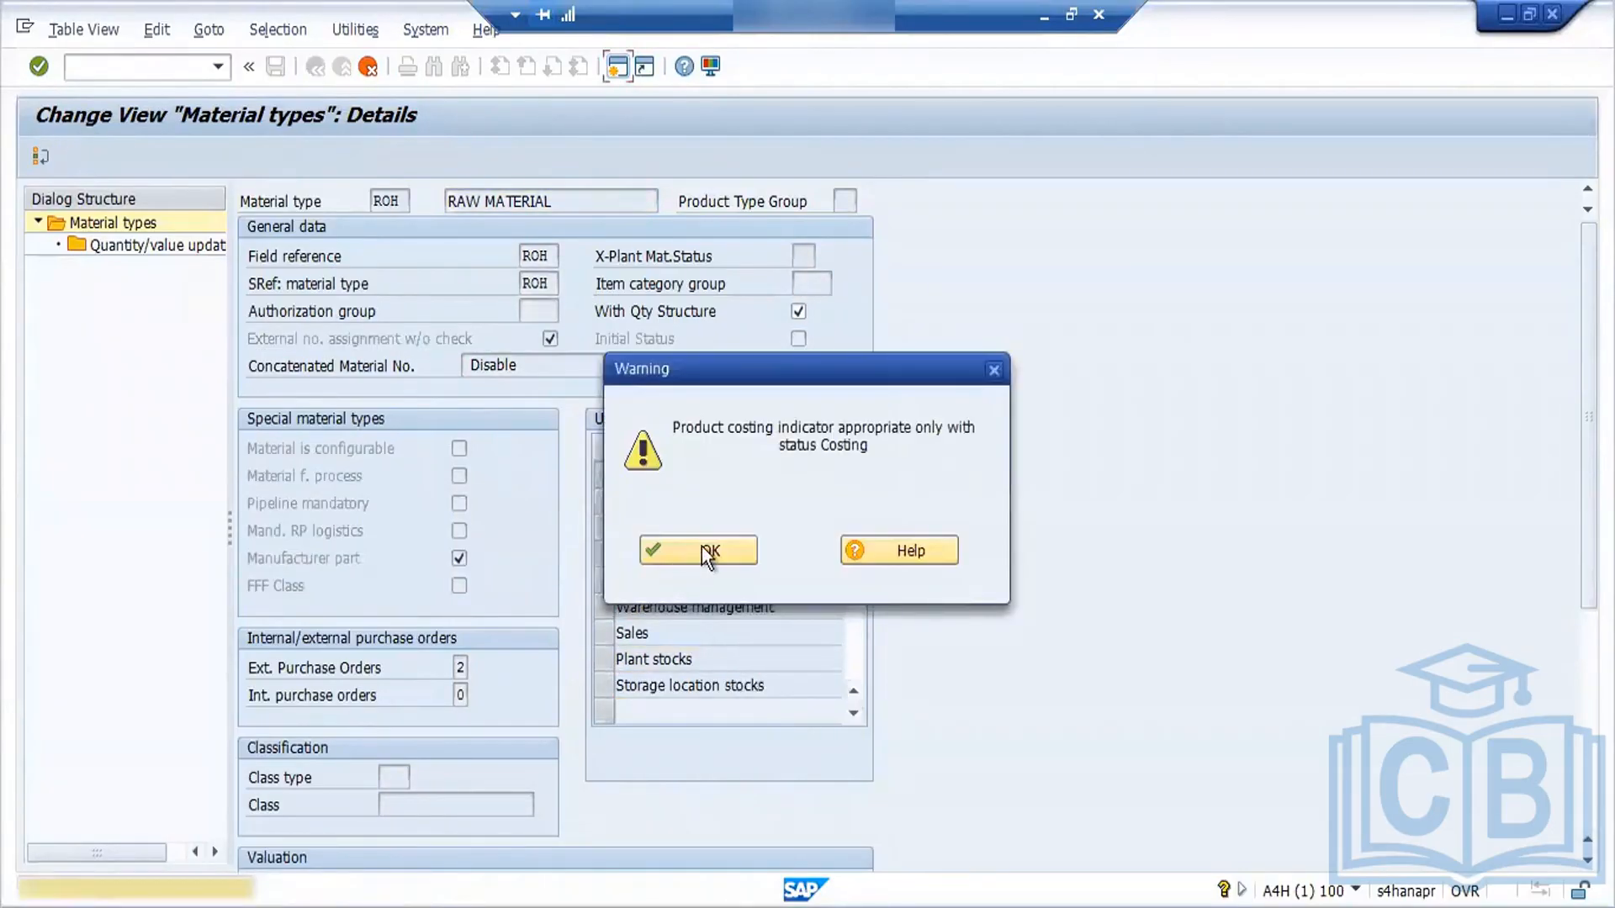
{"action": "left_click", "coordinate": [701, 548]}
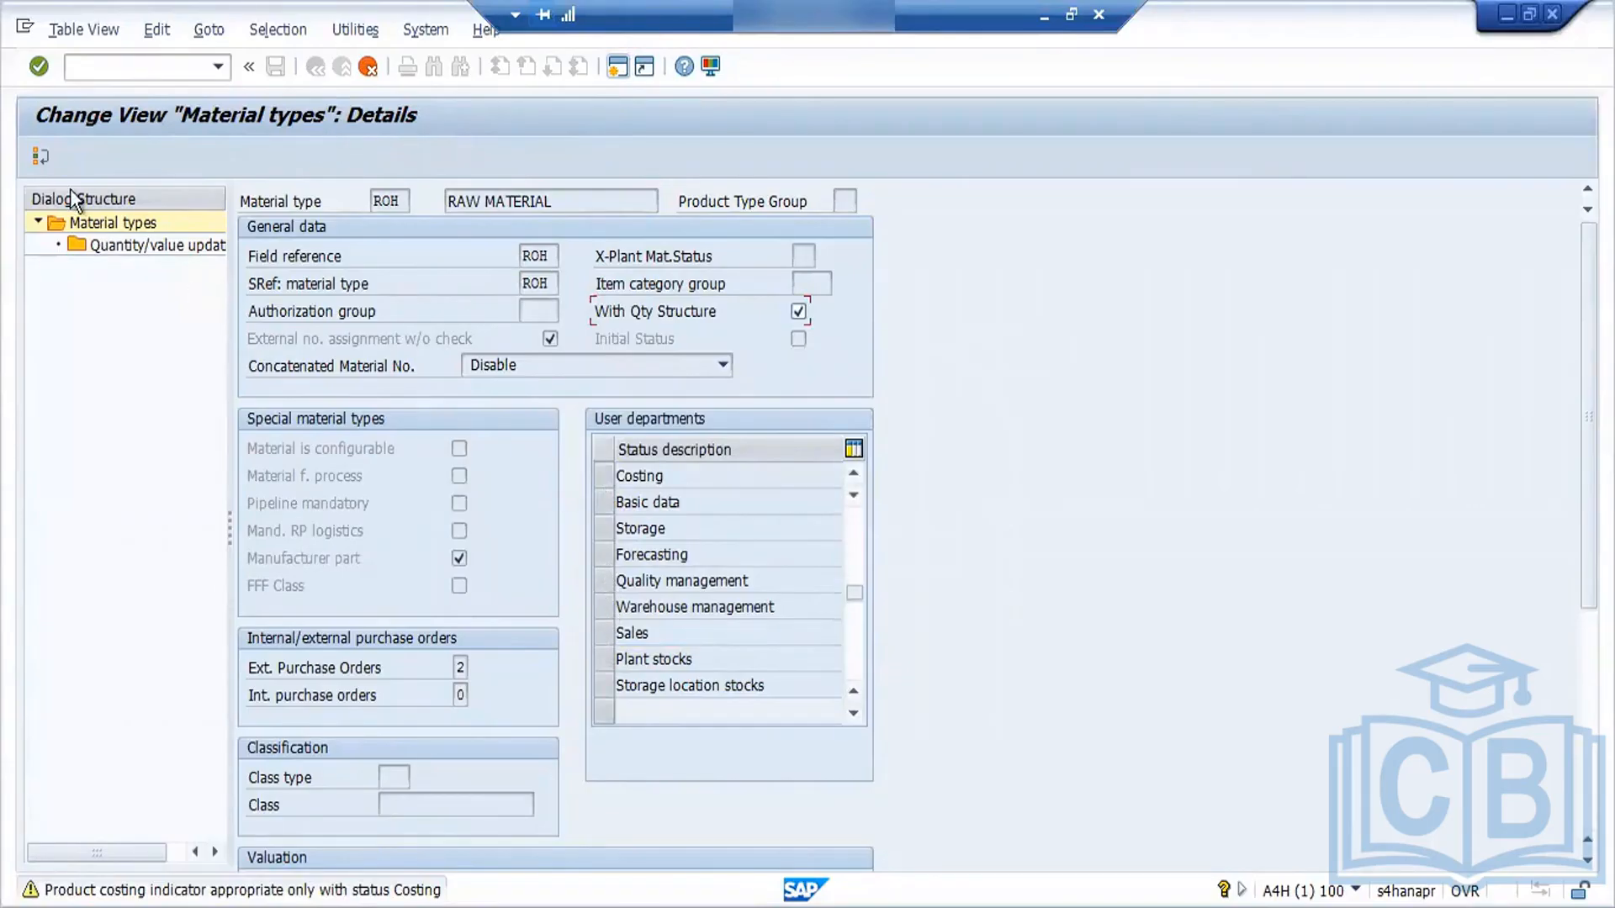
{"action": "left_click", "coordinate": [39, 153]}
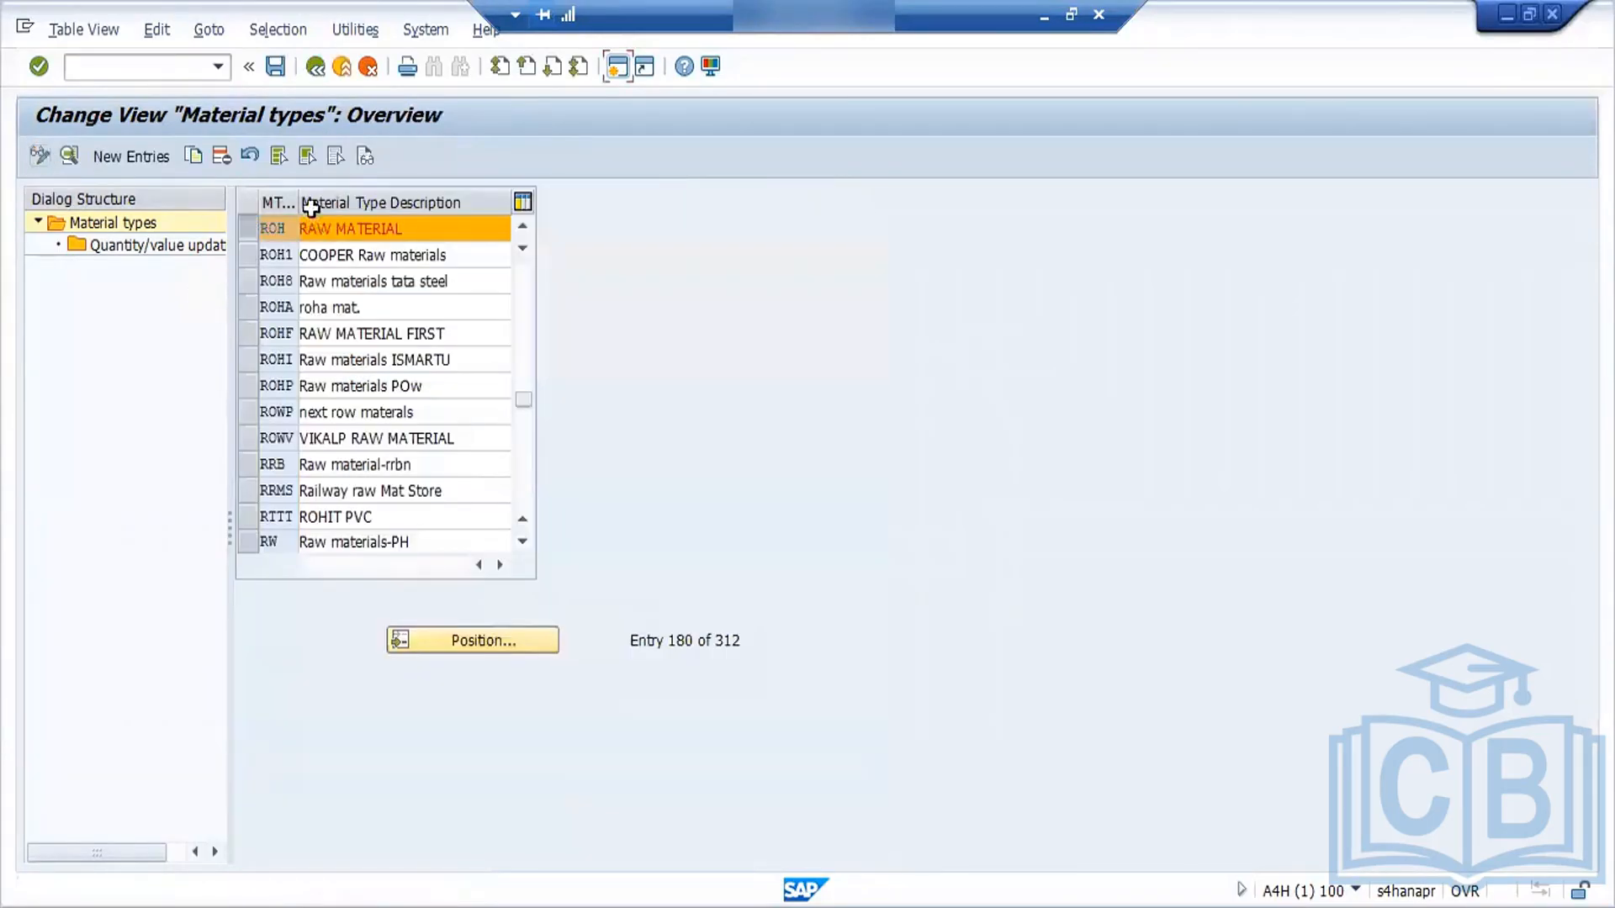
{"action": "left_click", "coordinate": [70, 157]}
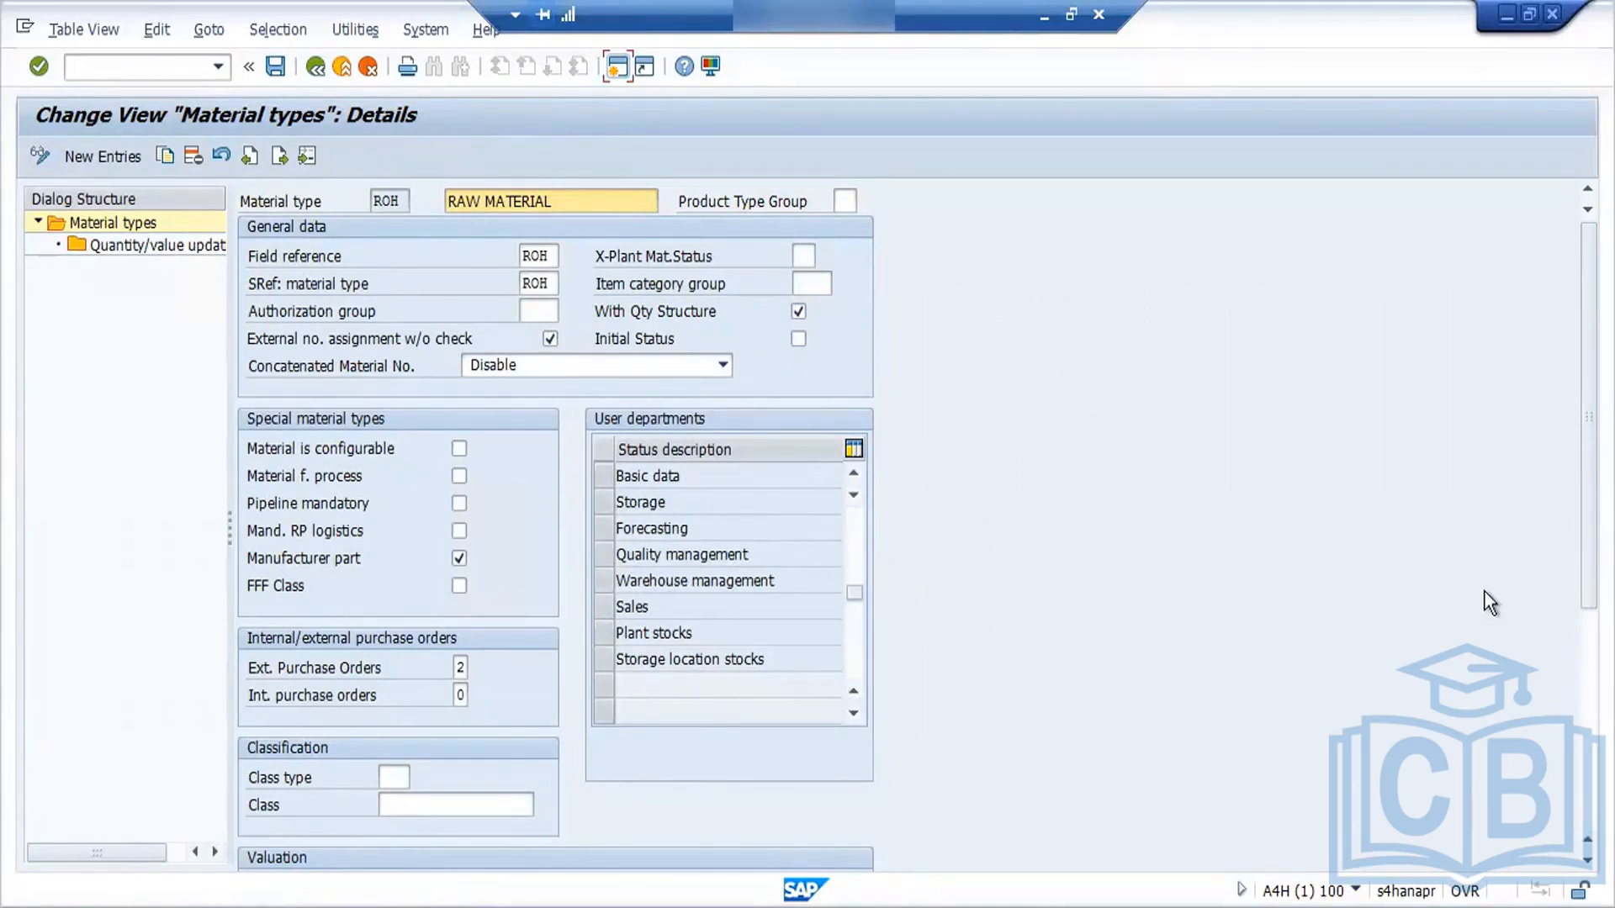
Step: Examine the valuation settings of ROH, including the price control options and the account category reference
{"action": "scroll", "coordinate": [520, 645], "scroll_direction": "down", "scroll_amount": 10}
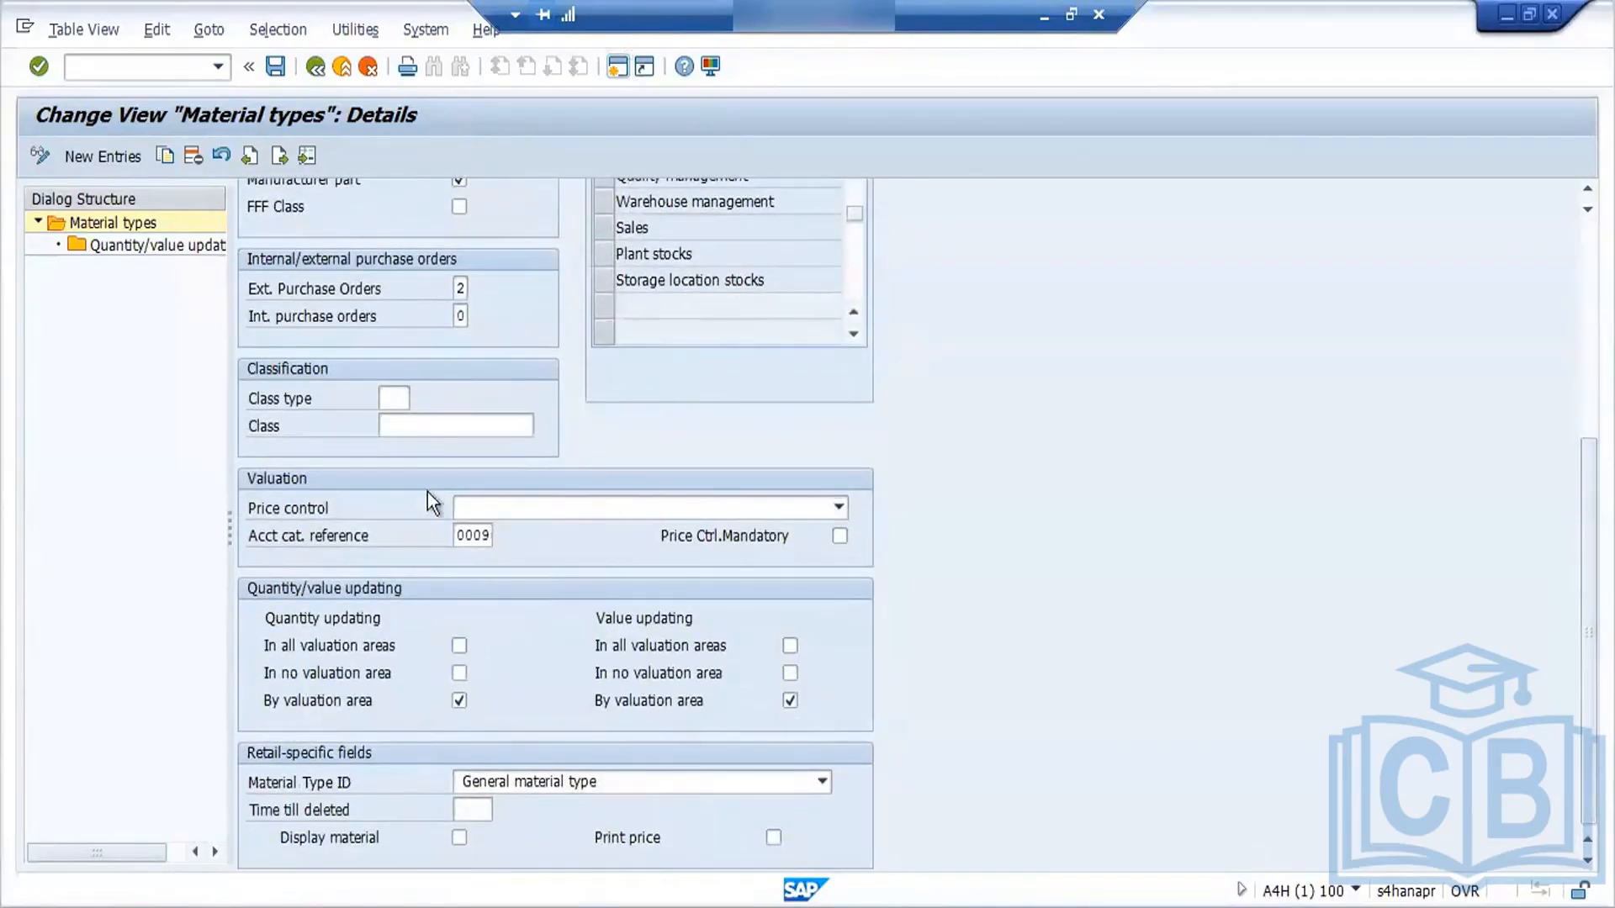
{"action": "left_click", "coordinate": [569, 507]}
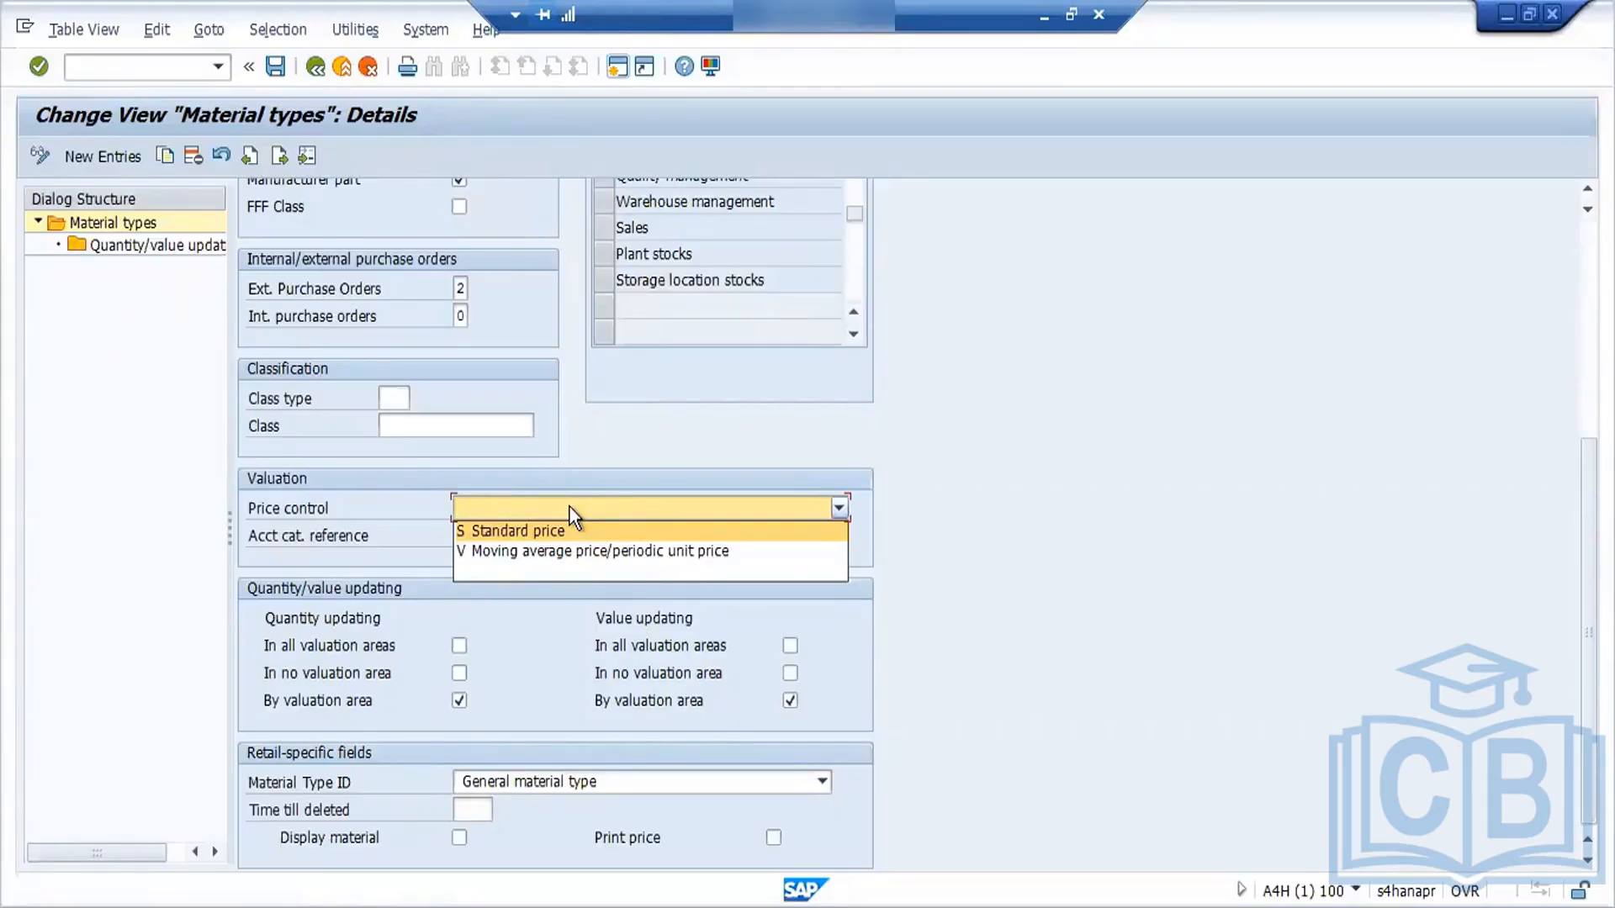
{"action": "left_click", "coordinate": [387, 532]}
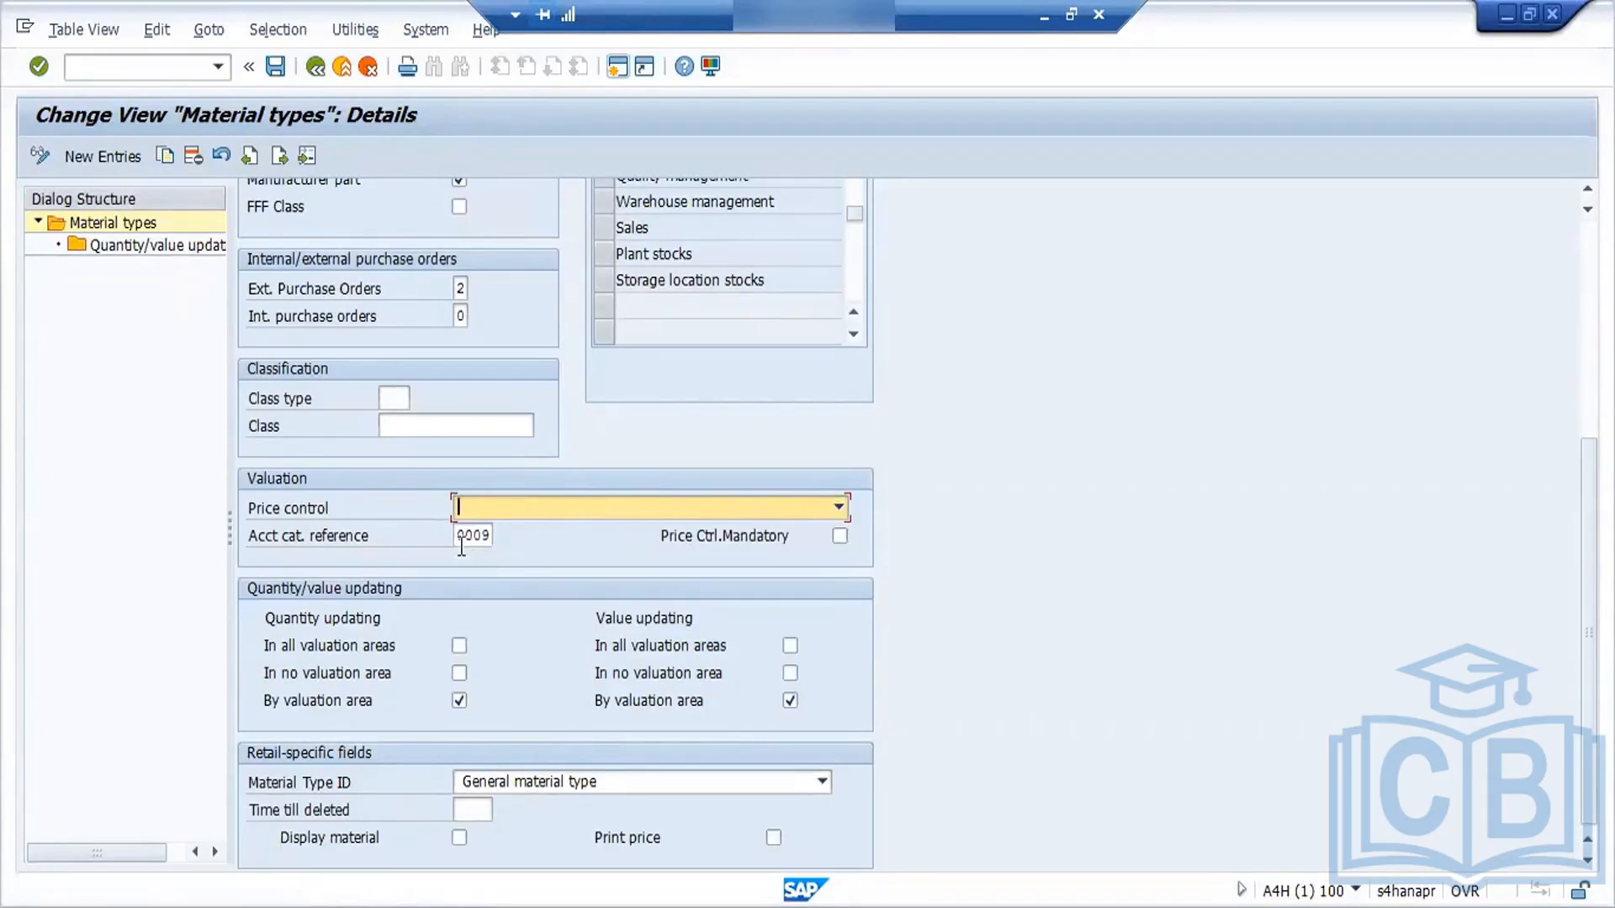
{"action": "double_click", "coordinate": [472, 536]}
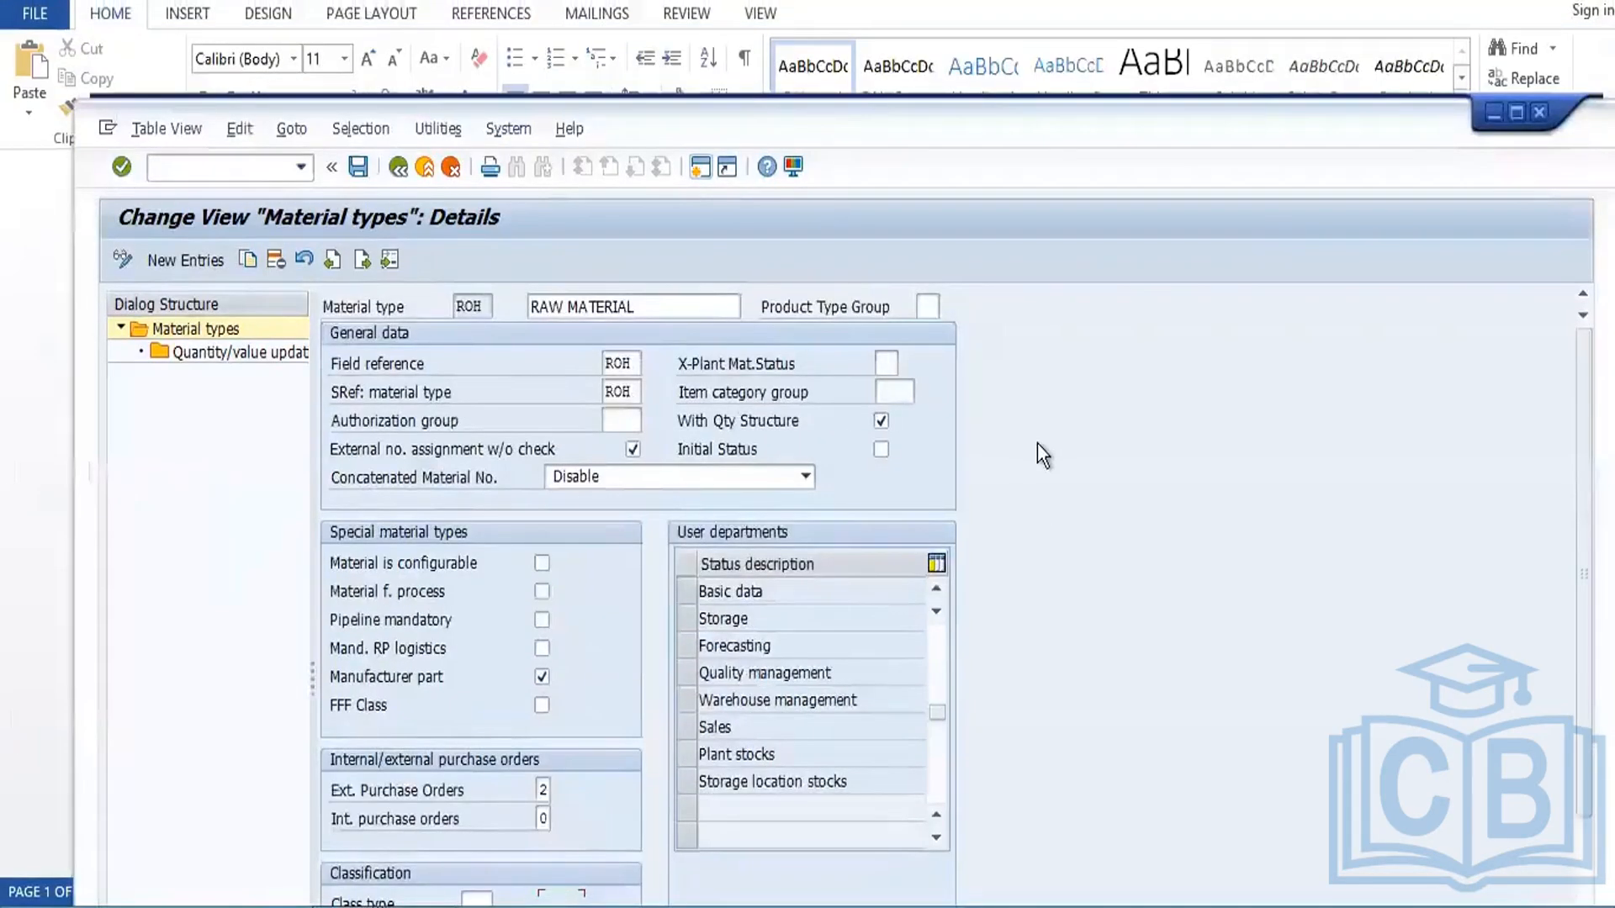
Step: Bring the ROH material type details back to full size and try to save them, accepting the product costing warnings
{"action": "left_click", "coordinate": [1515, 116]}
{"action": "left_click", "coordinate": [275, 67]}
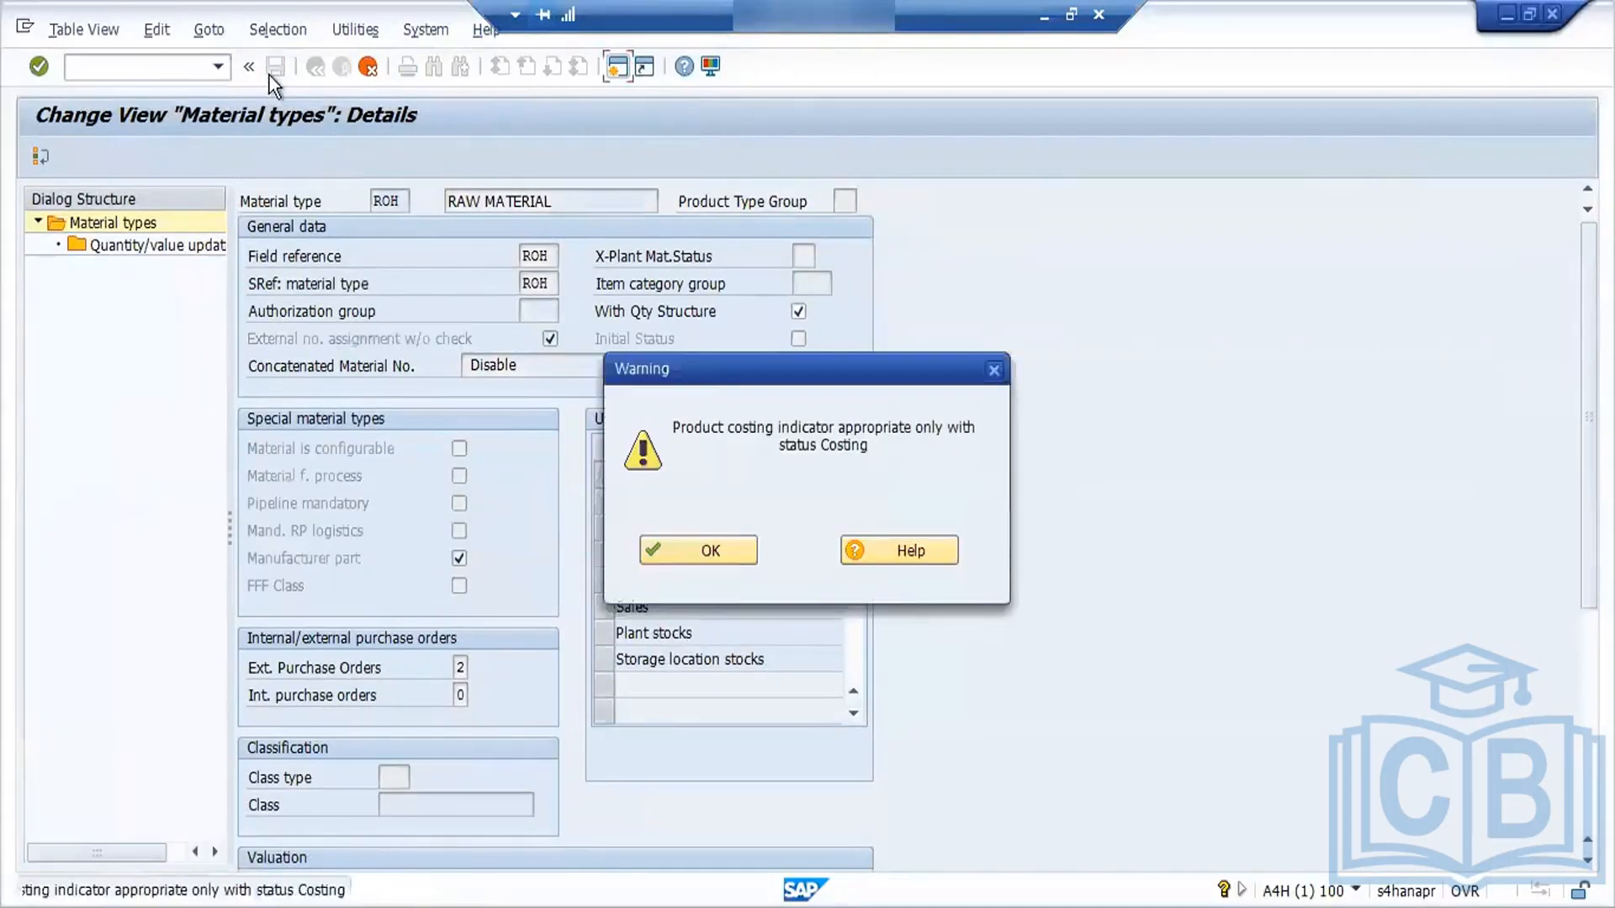
{"action": "left_click", "coordinate": [665, 545]}
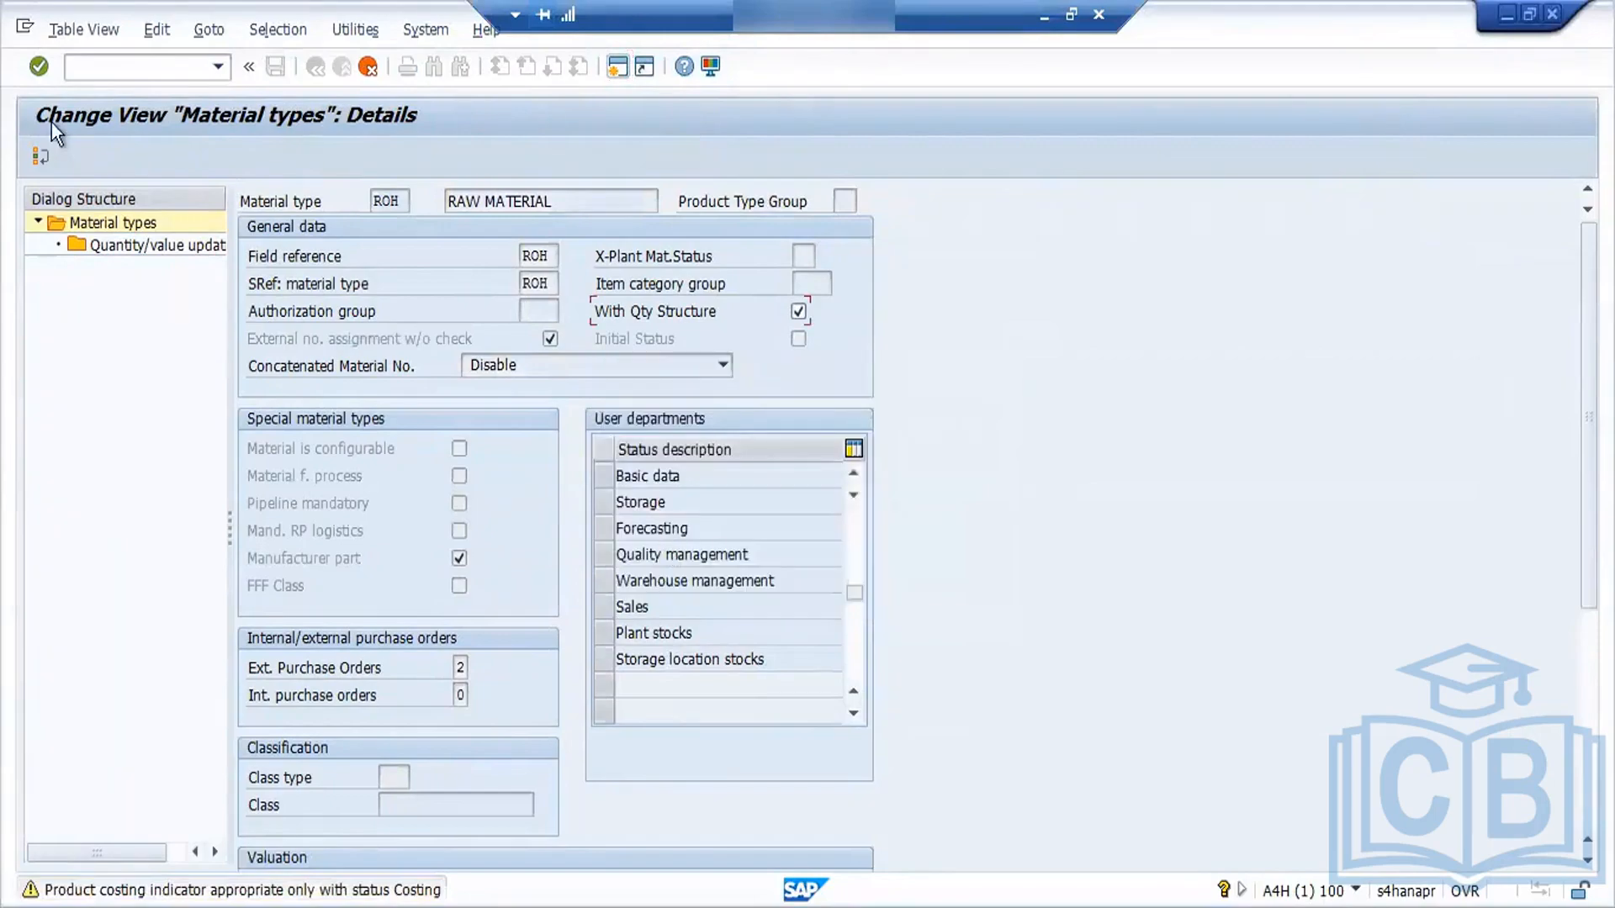
{"action": "key", "text": "Return"}
{"action": "key", "text": "Return"}
{"action": "key", "text": "Return"}
{"action": "key", "text": "Return"}
{"action": "key", "text": "Return"}
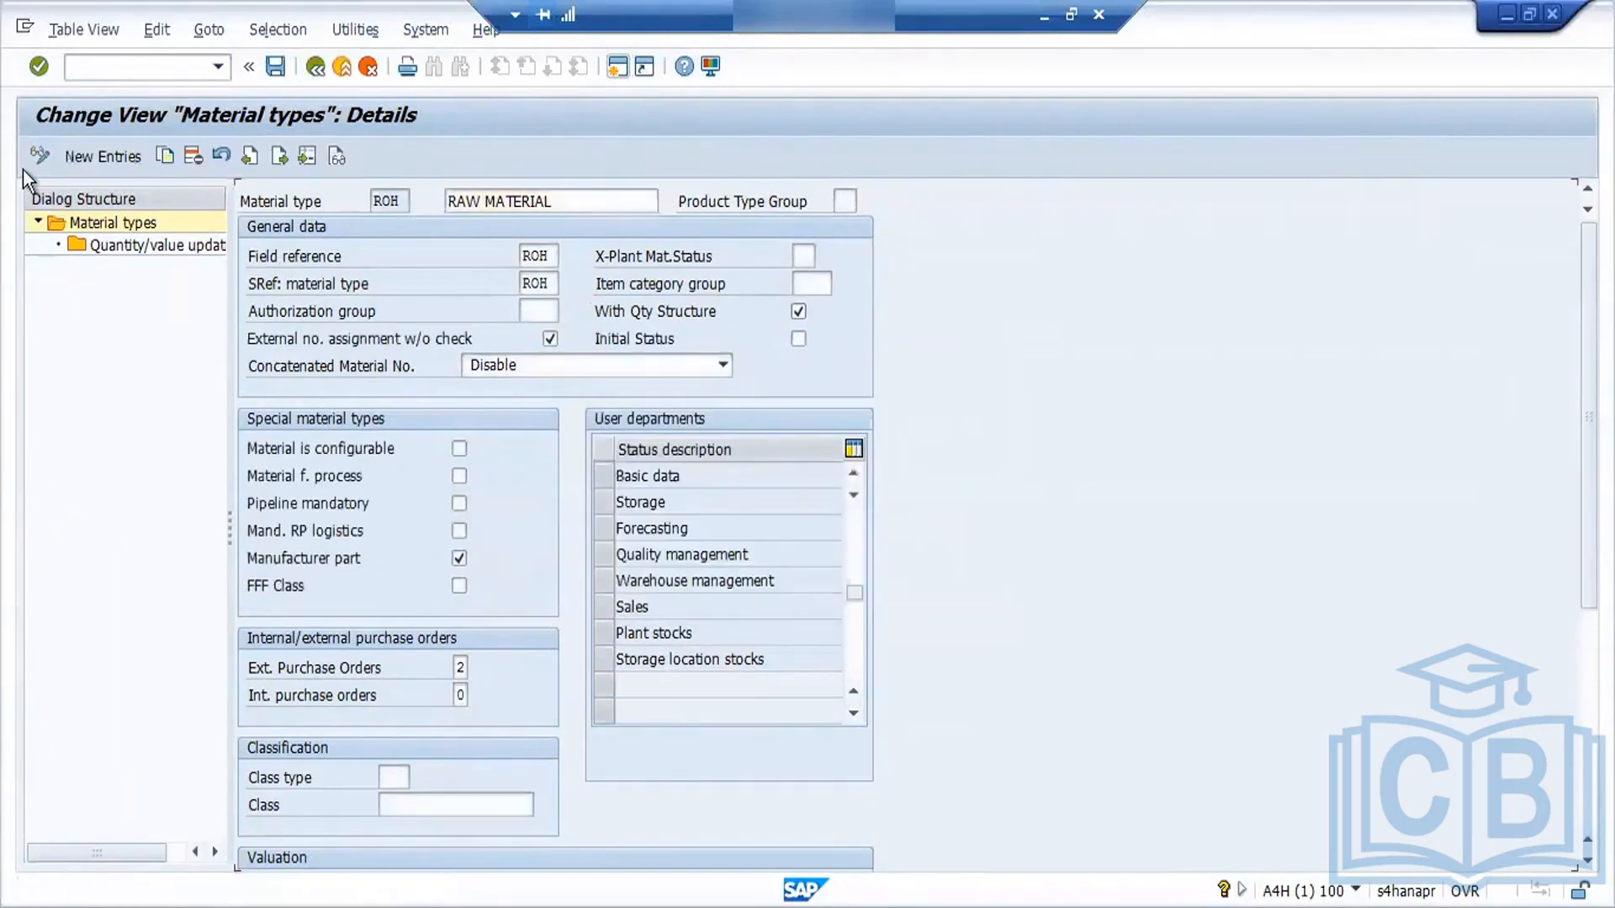
{"action": "key", "text": "Return"}
{"action": "key", "text": "Return"}
{"action": "key", "text": "Return"}
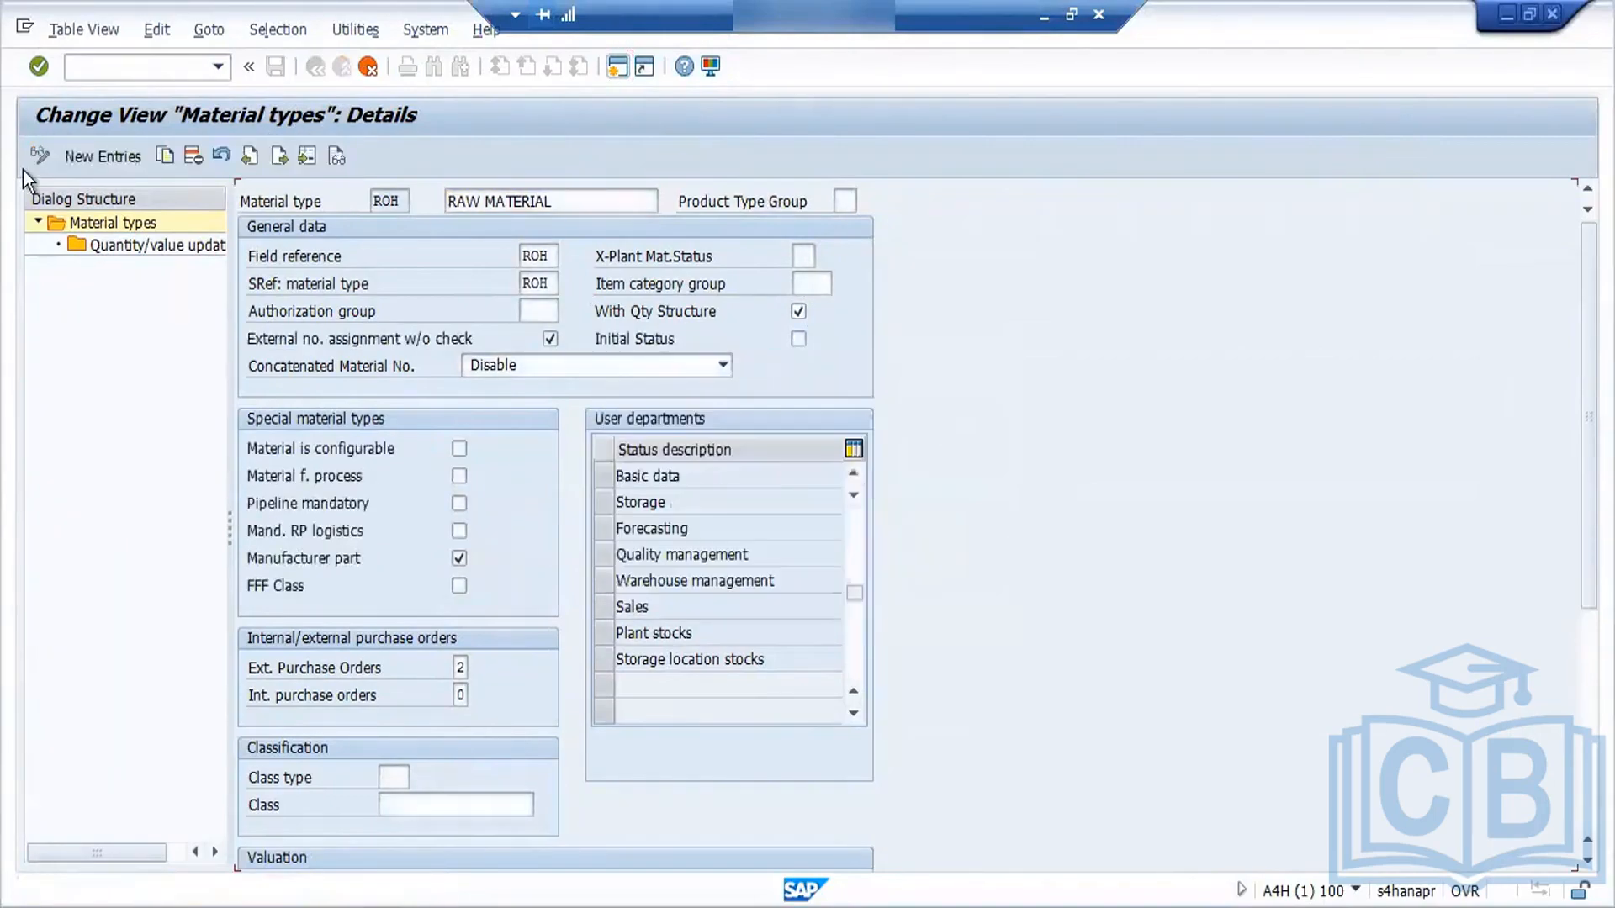
Step: Accept the product costing warning and end the material types transaction with /n to return to SAP Easy Access
{"action": "left_click", "coordinate": [315, 68]}
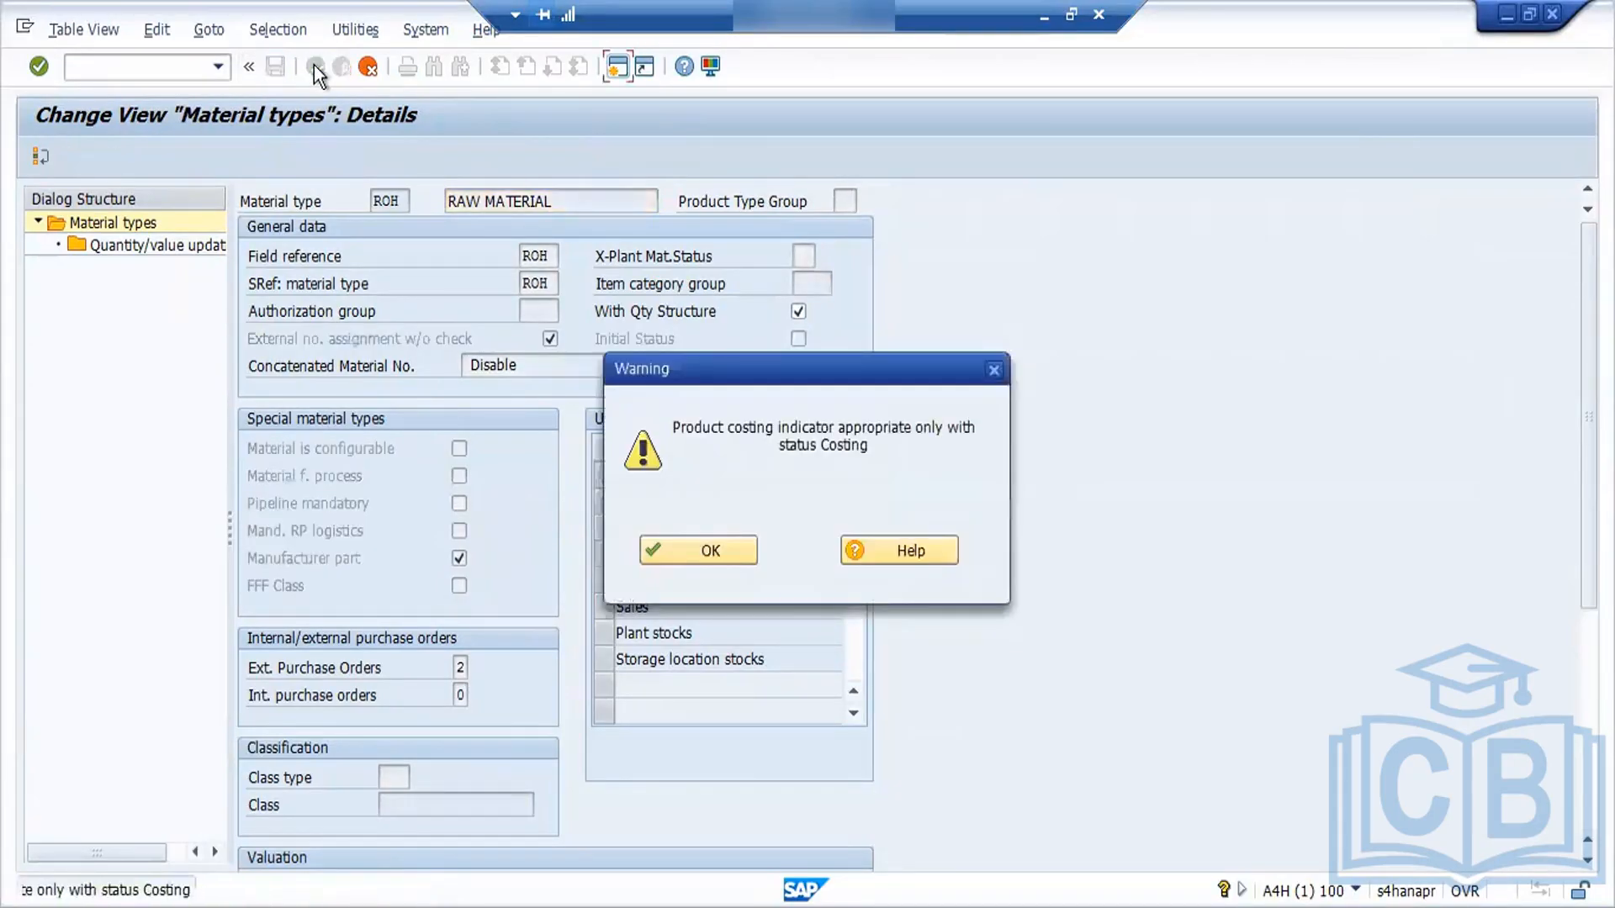
{"action": "left_click", "coordinate": [711, 552]}
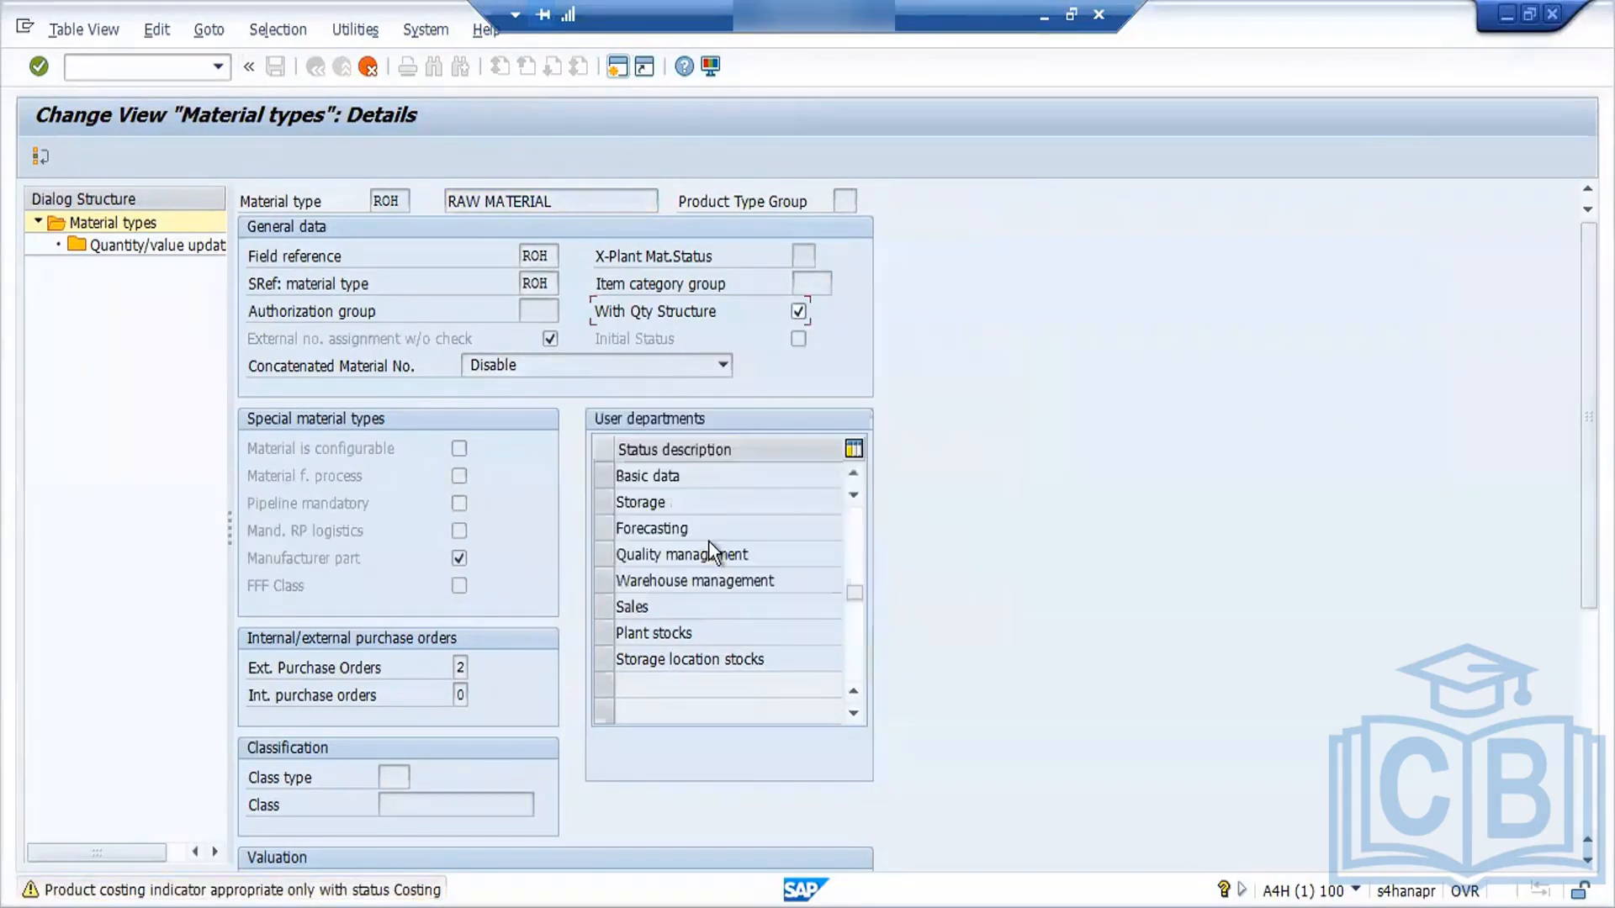
{"action": "left_click", "coordinate": [169, 67]}
{"action": "type", "text": "/n"}
{"action": "key", "text": "Return"}
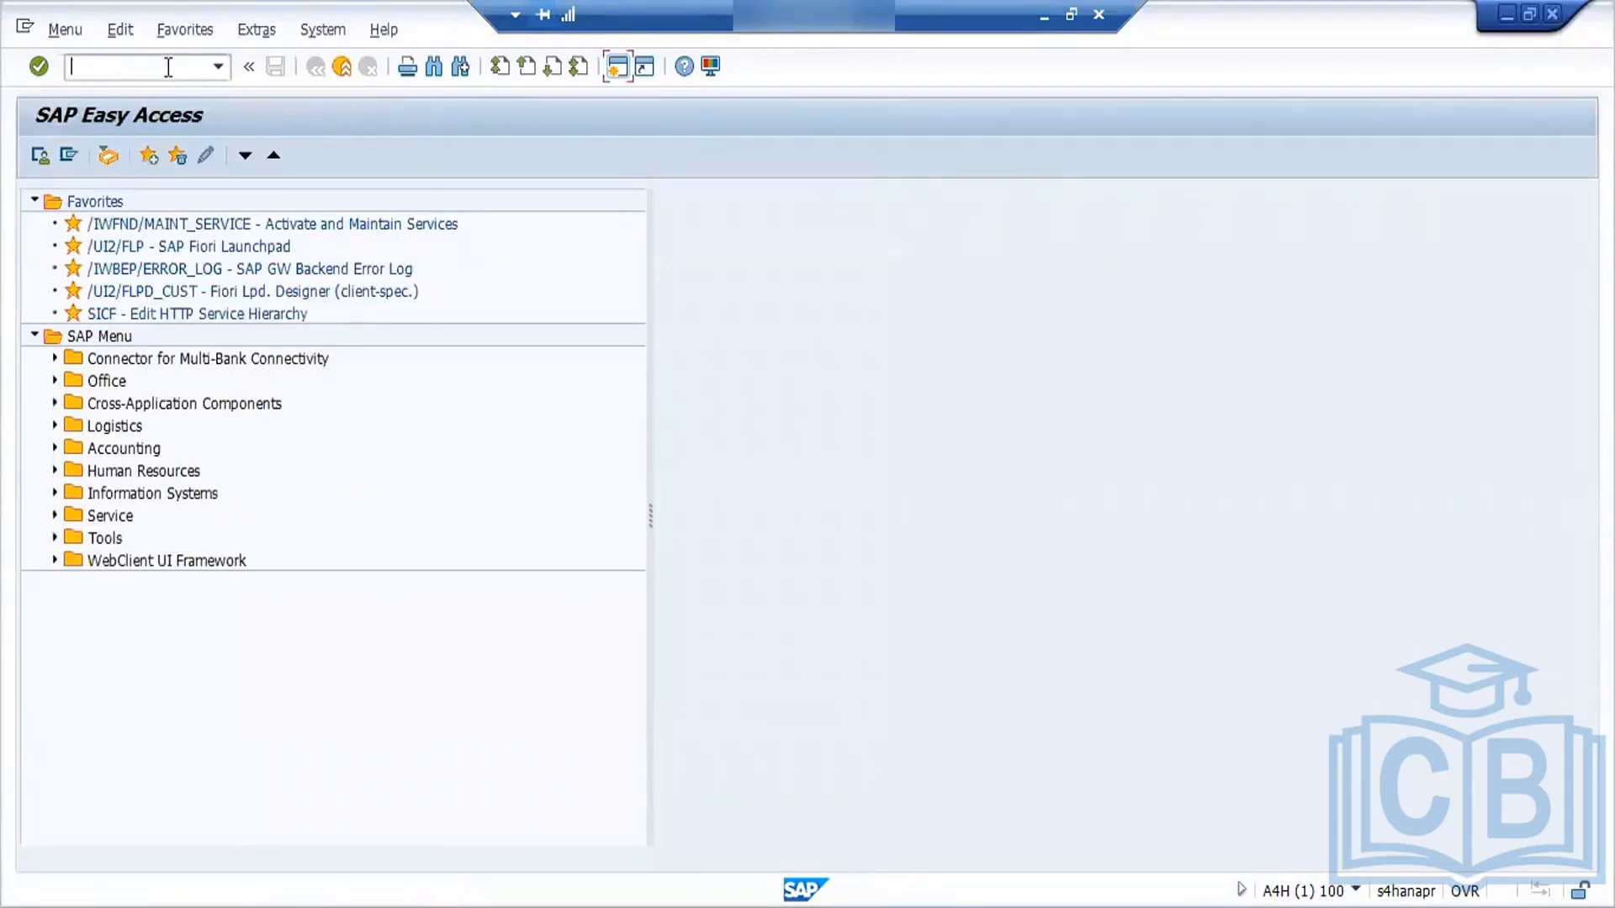
Step: Start transaction SPRO and display the SAP Reference IMG
{"action": "left_click", "coordinate": [168, 68]}
{"action": "type", "text": "spro"}
{"action": "key", "text": "Return"}
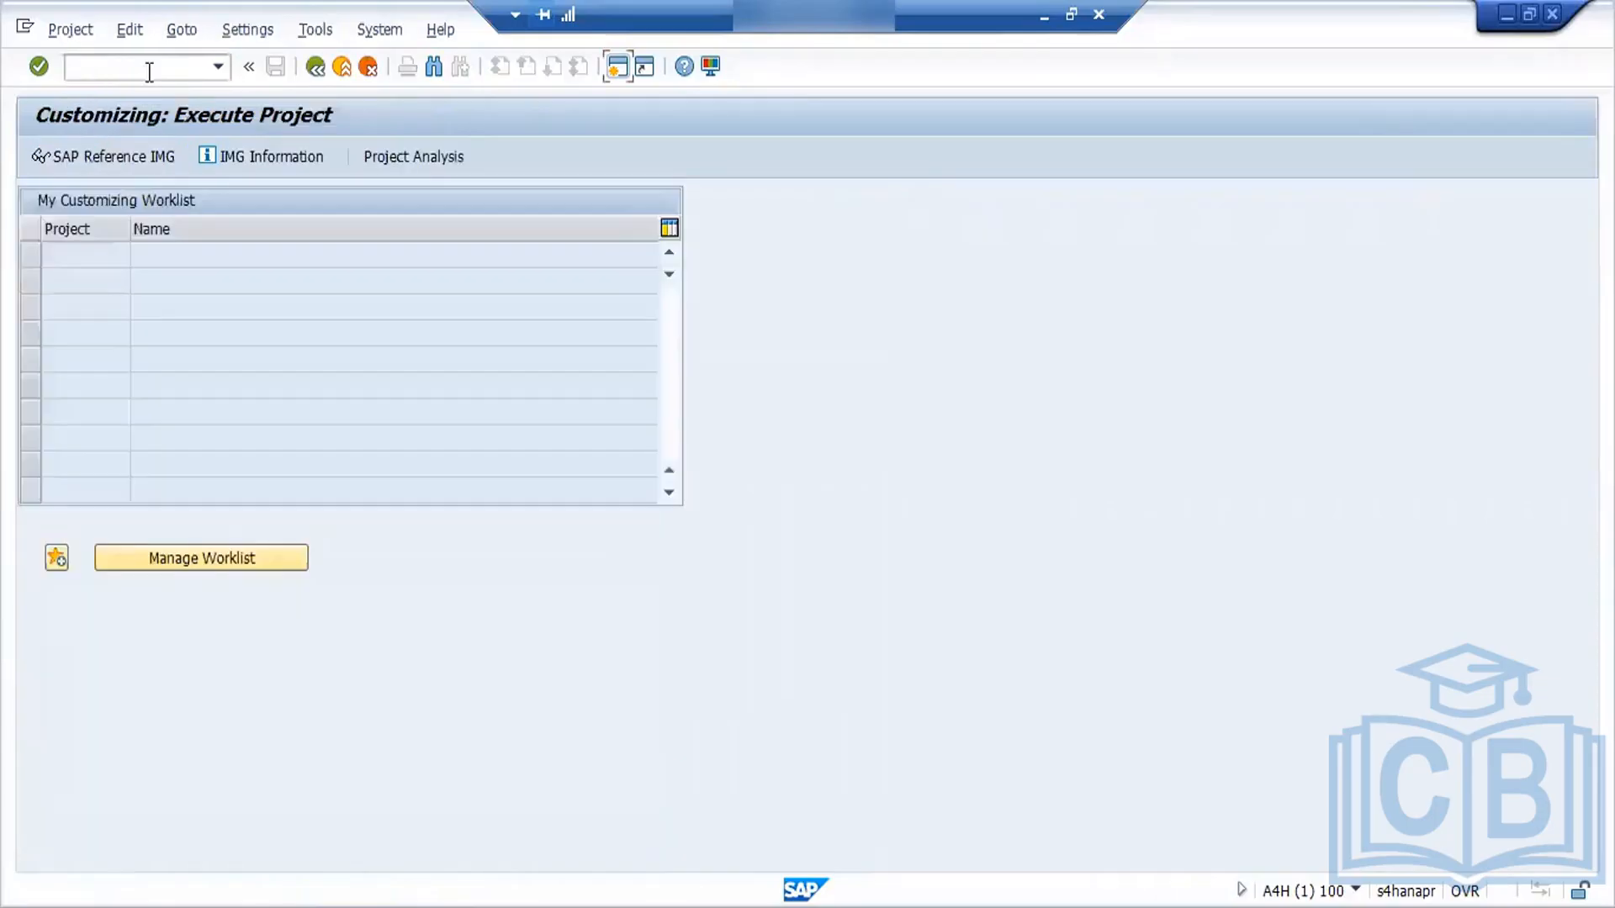
{"action": "left_click", "coordinate": [140, 159]}
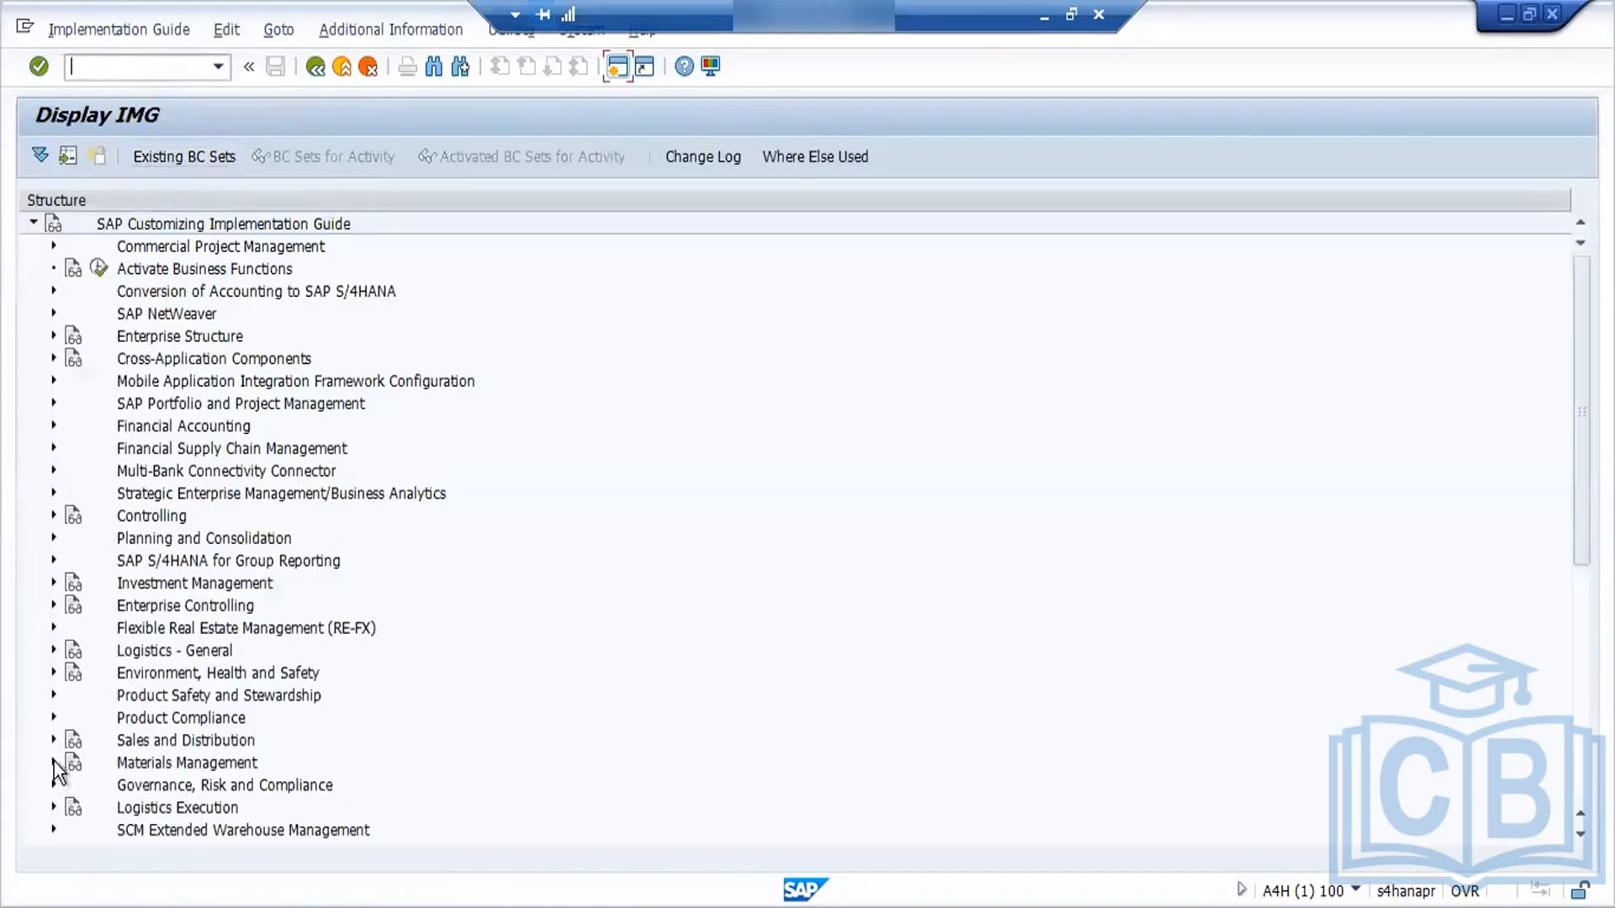
Step: Under Logistics - General, Material Master, Basic Settings, Material Types, run the activity Define Number Ranges for Each Material Type
{"action": "left_click", "coordinate": [53, 650]}
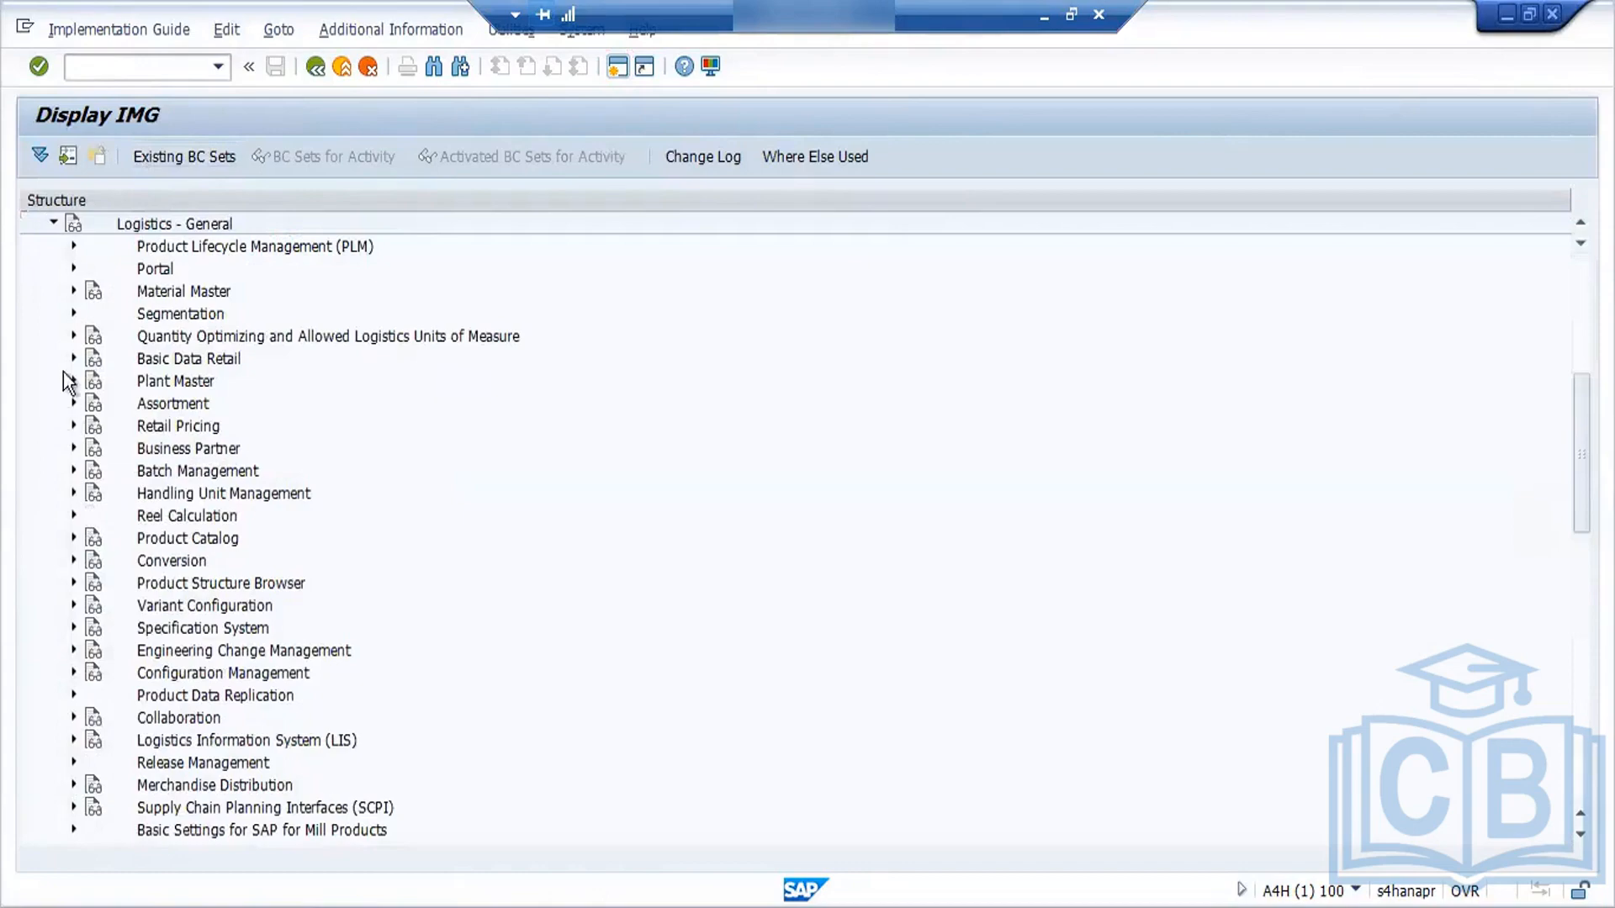
{"action": "left_click", "coordinate": [73, 287]}
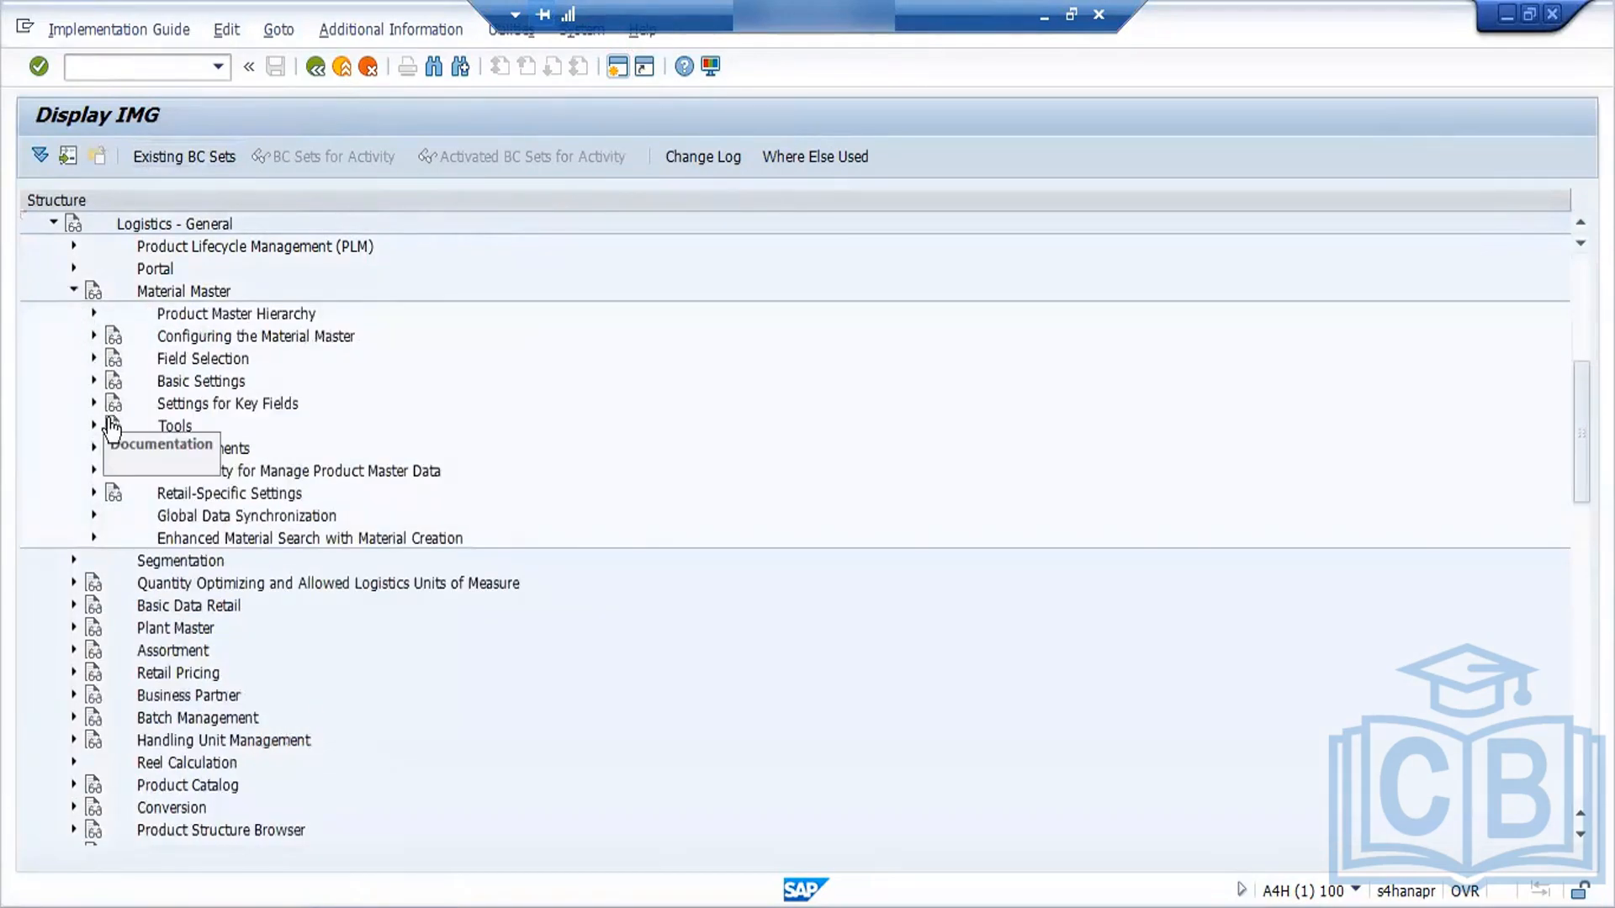
{"action": "left_click", "coordinate": [93, 381]}
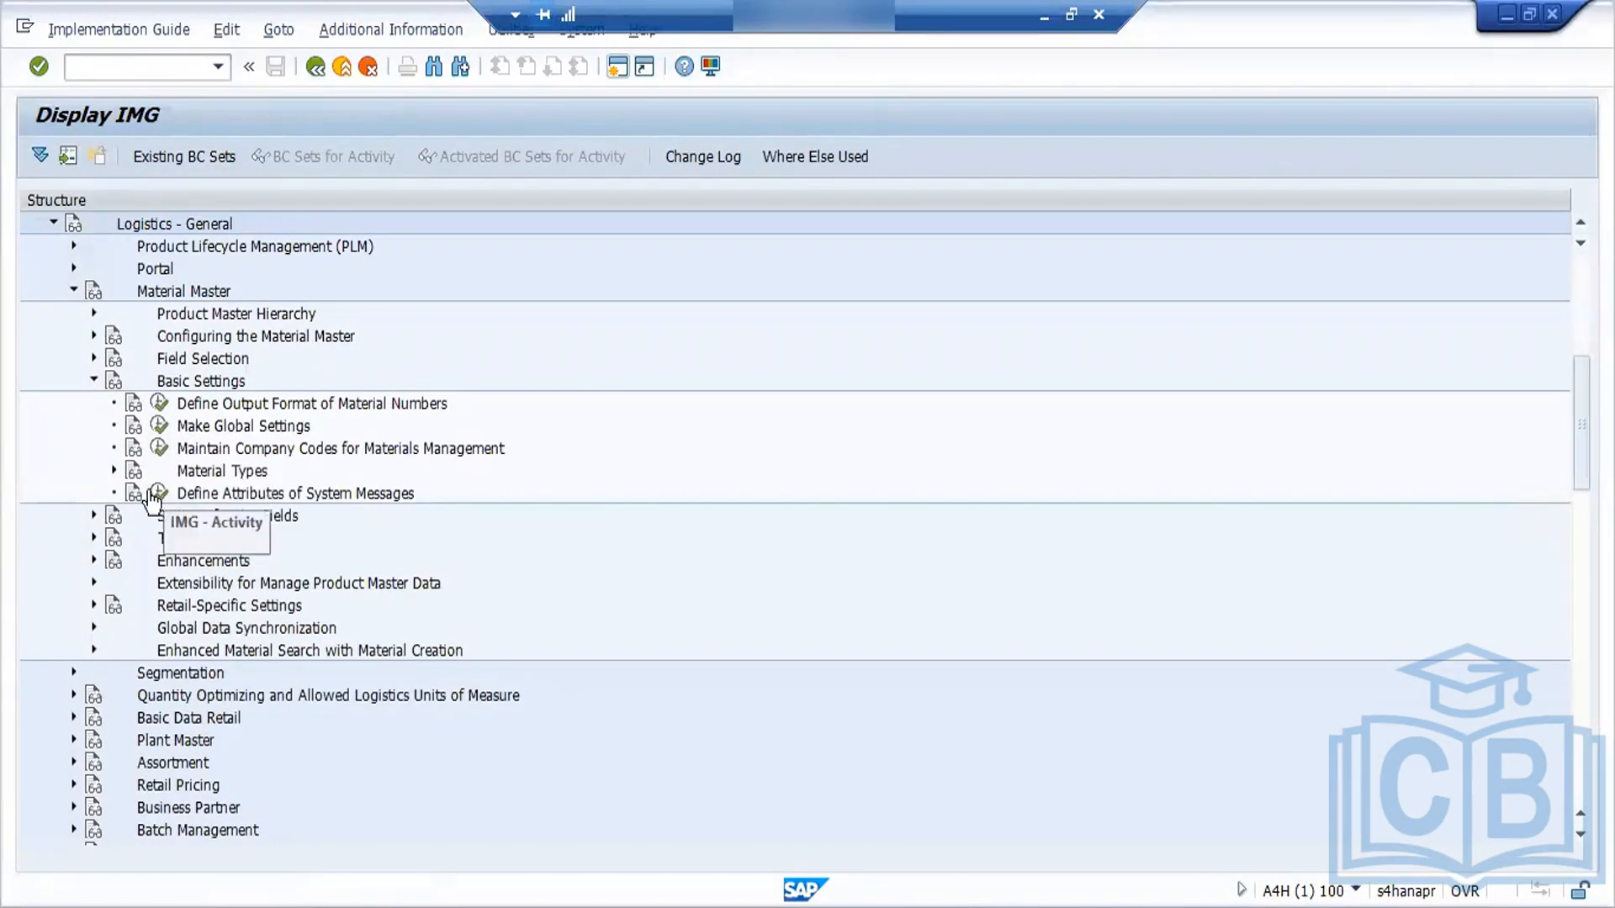
{"action": "left_click", "coordinate": [116, 471]}
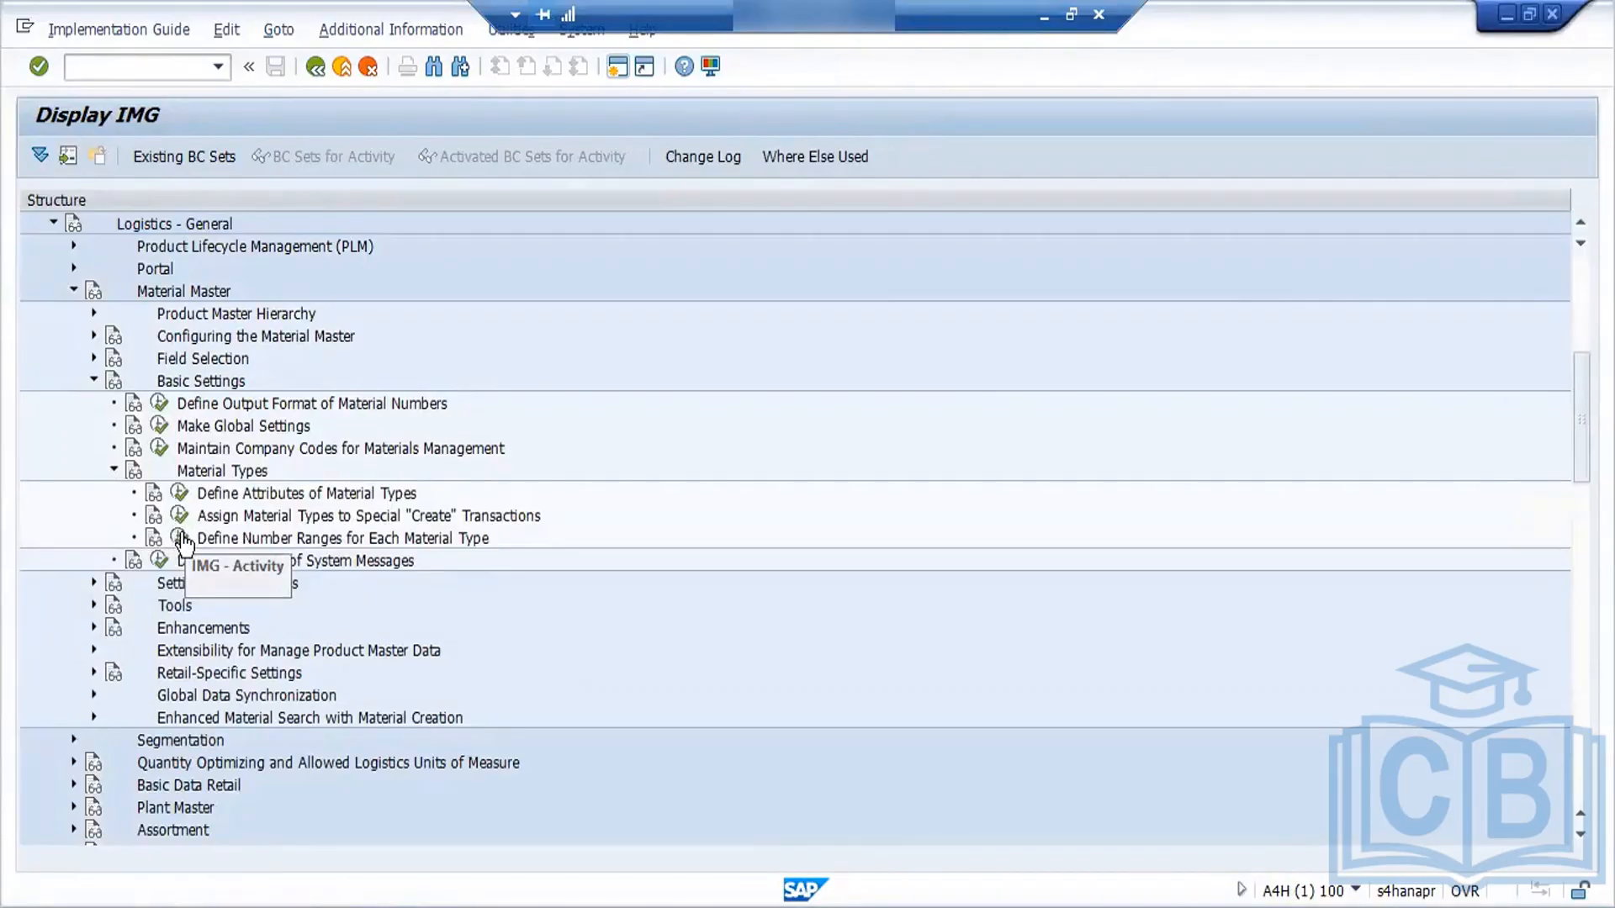
{"action": "left_click", "coordinate": [182, 539]}
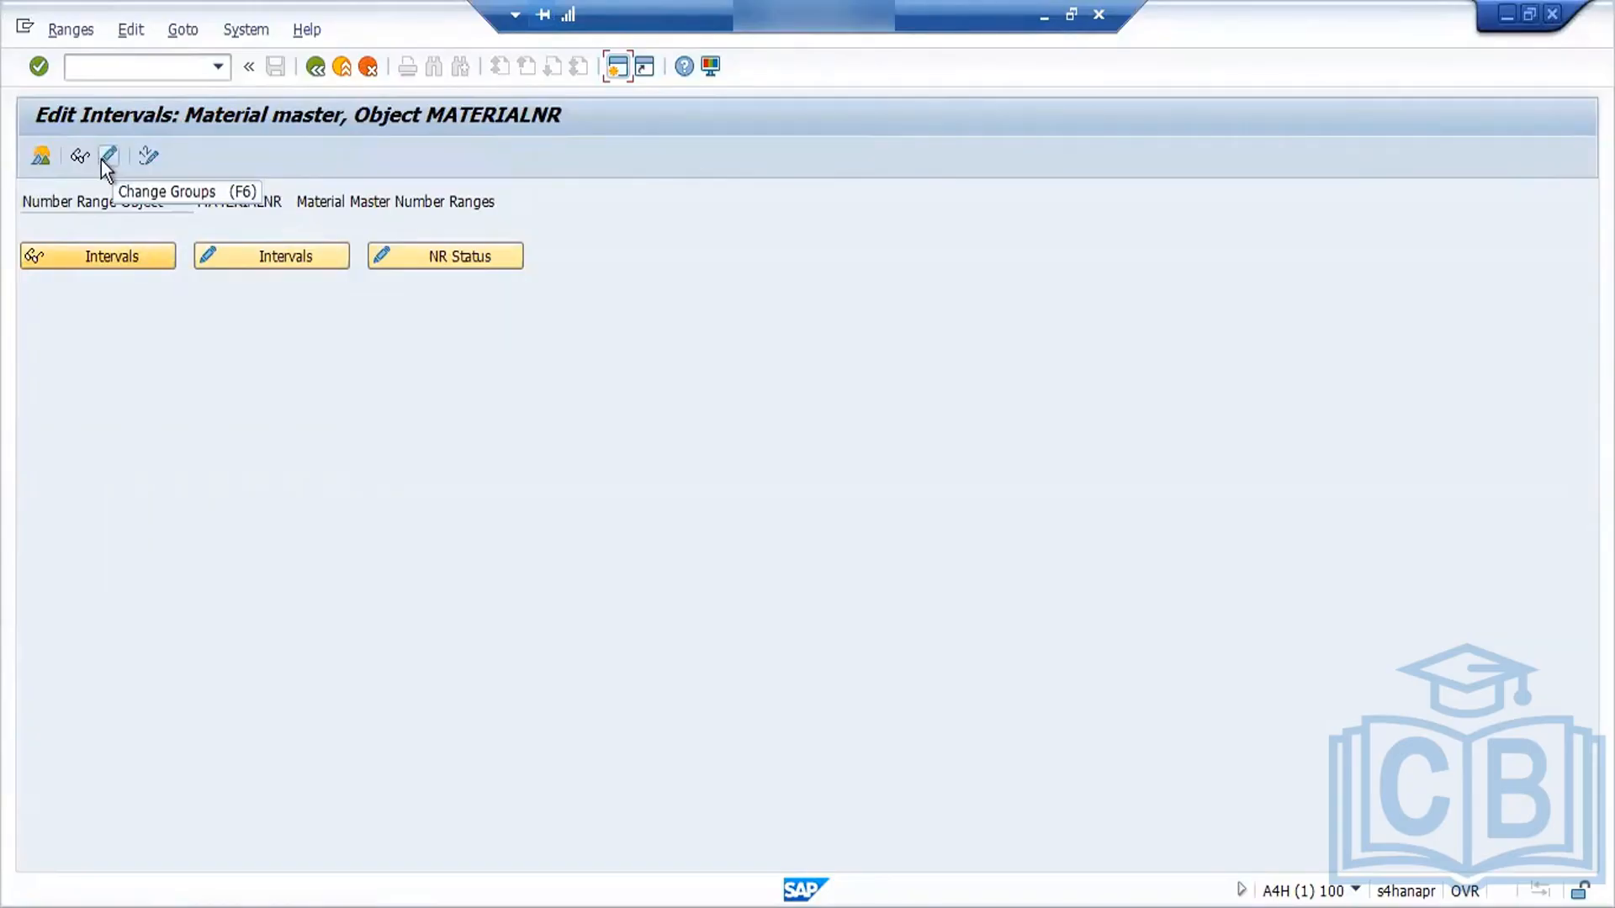
Step: Look through the group options of number range object MATERIALNR and open its groups for changing
{"action": "left_click", "coordinate": [192, 34]}
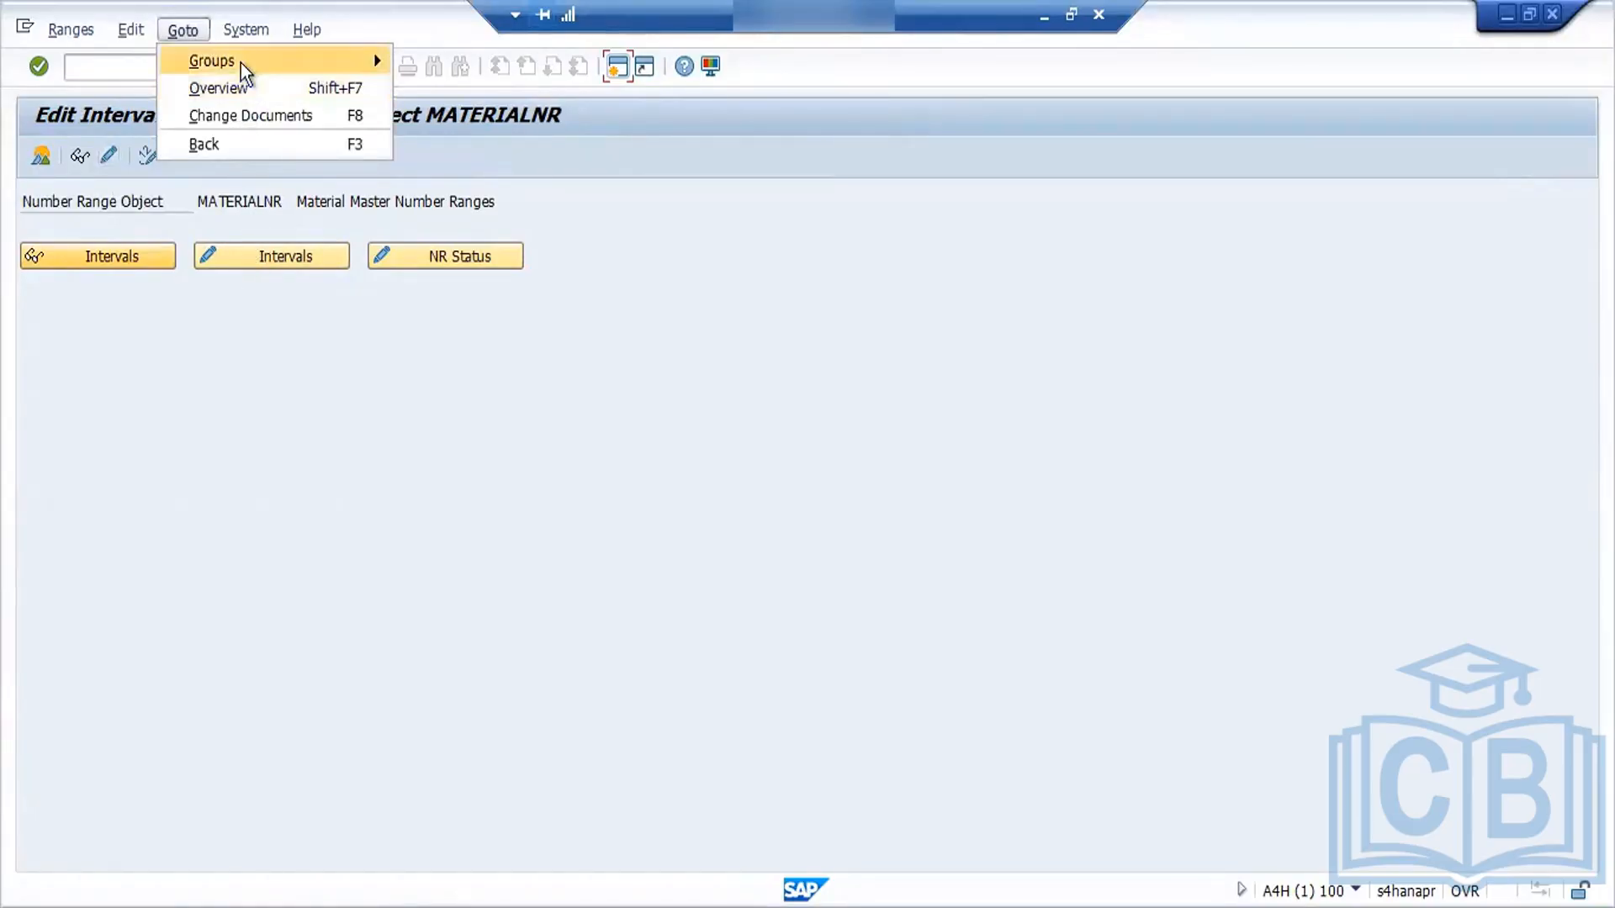
{"action": "mouse_move", "coordinate": [240, 62]}
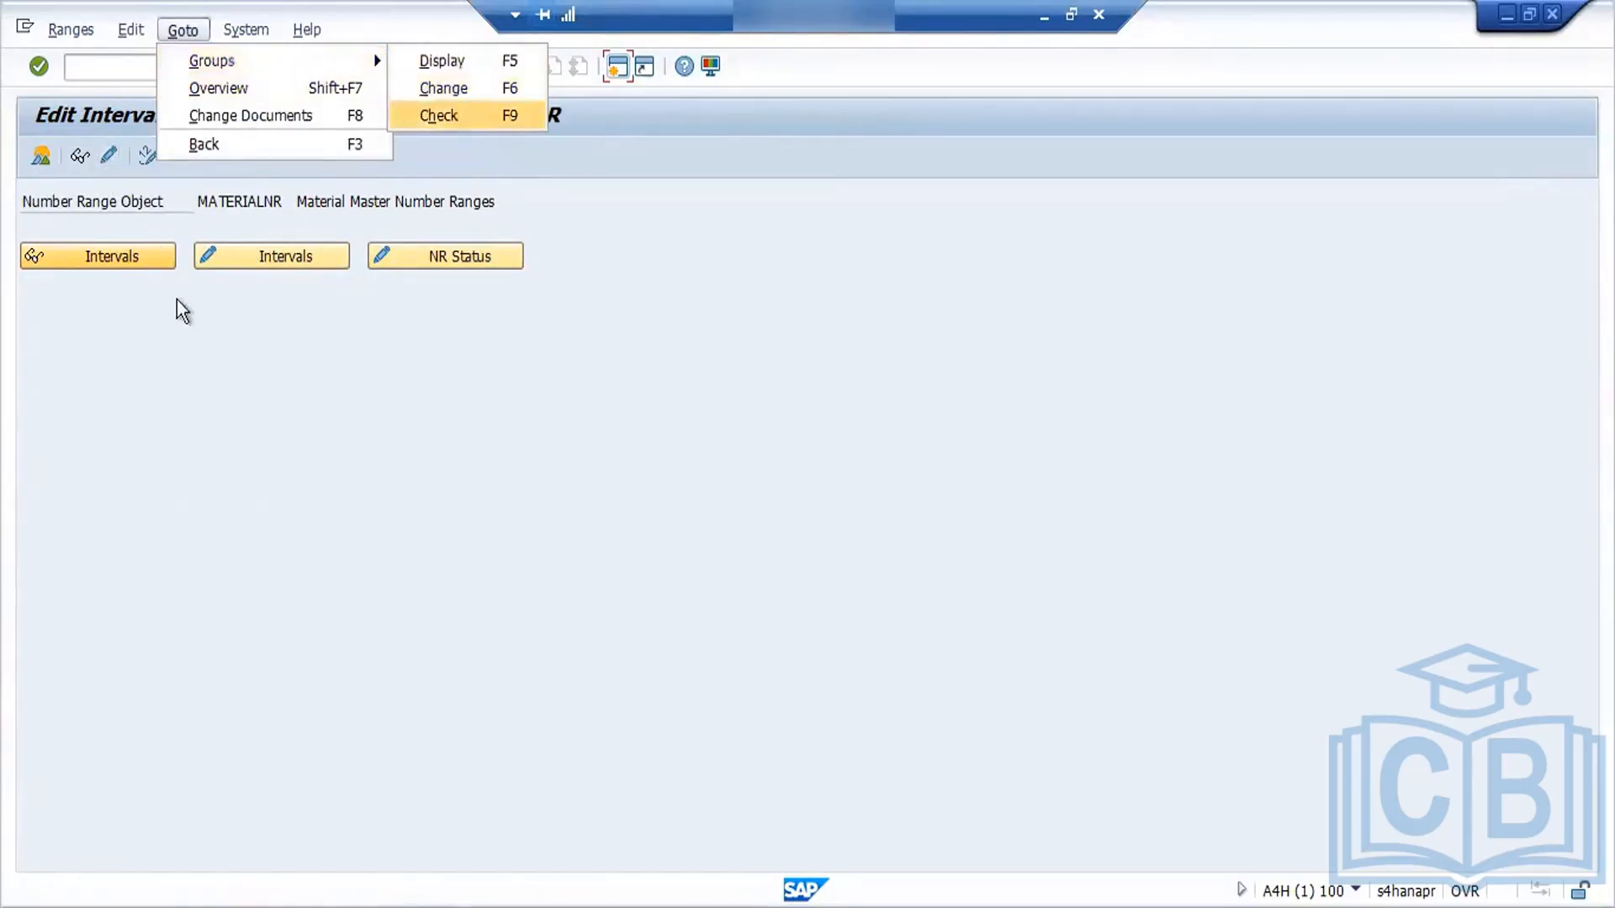
{"action": "left_click", "coordinate": [224, 407]}
{"action": "left_click", "coordinate": [111, 152]}
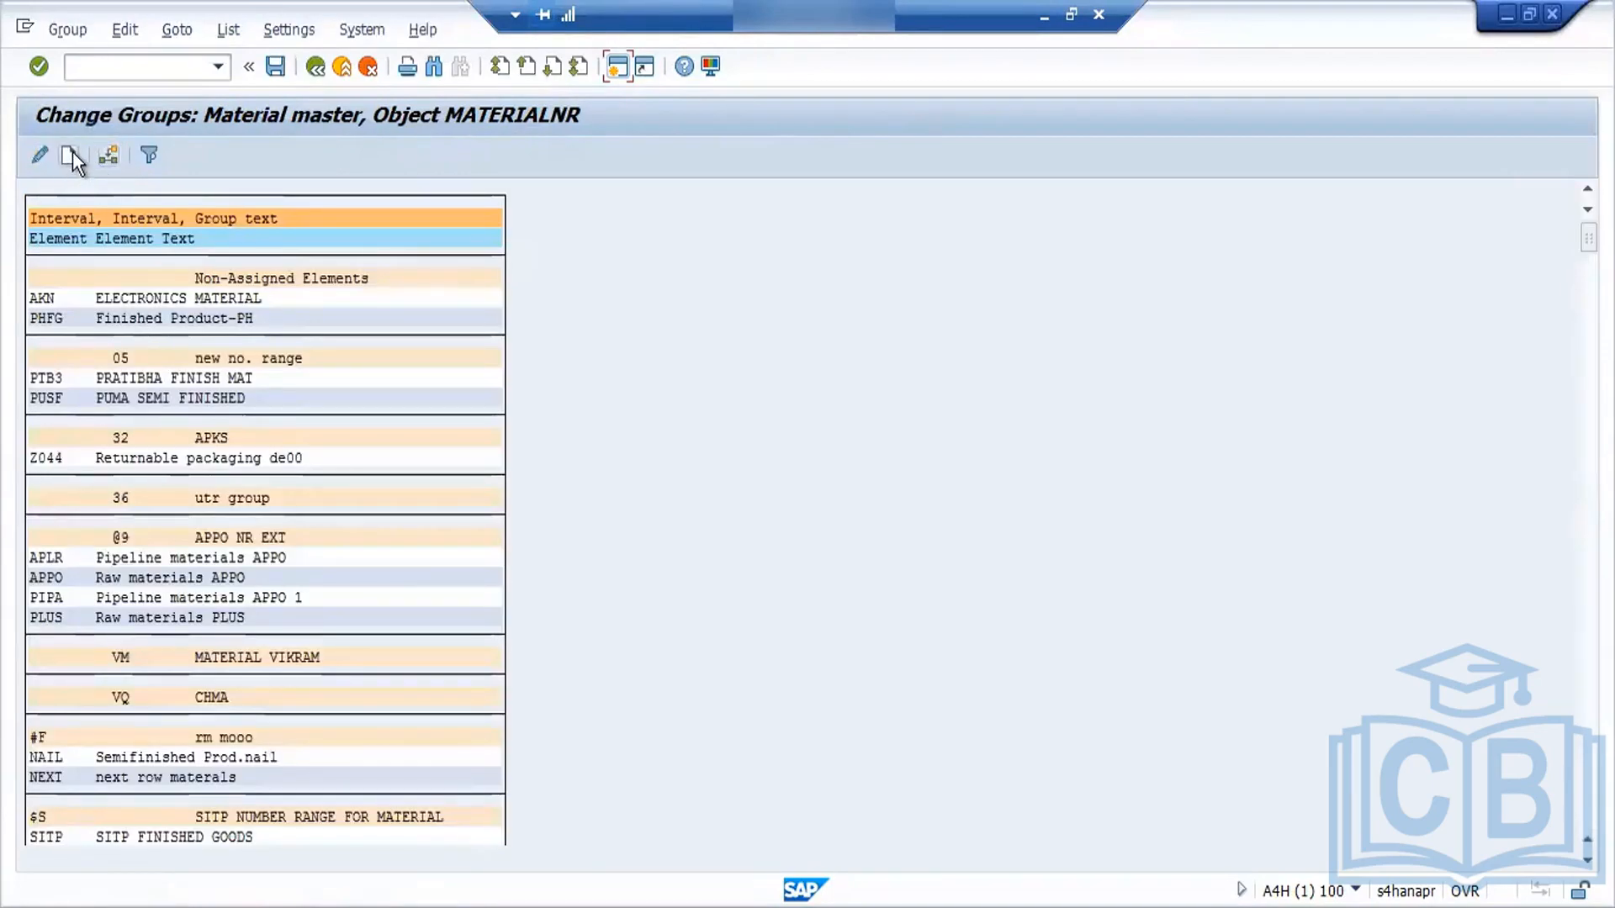
Step: Start a new material number range group named "ford gROUP 7AM" and leave it without saving
{"action": "left_click", "coordinate": [73, 157]}
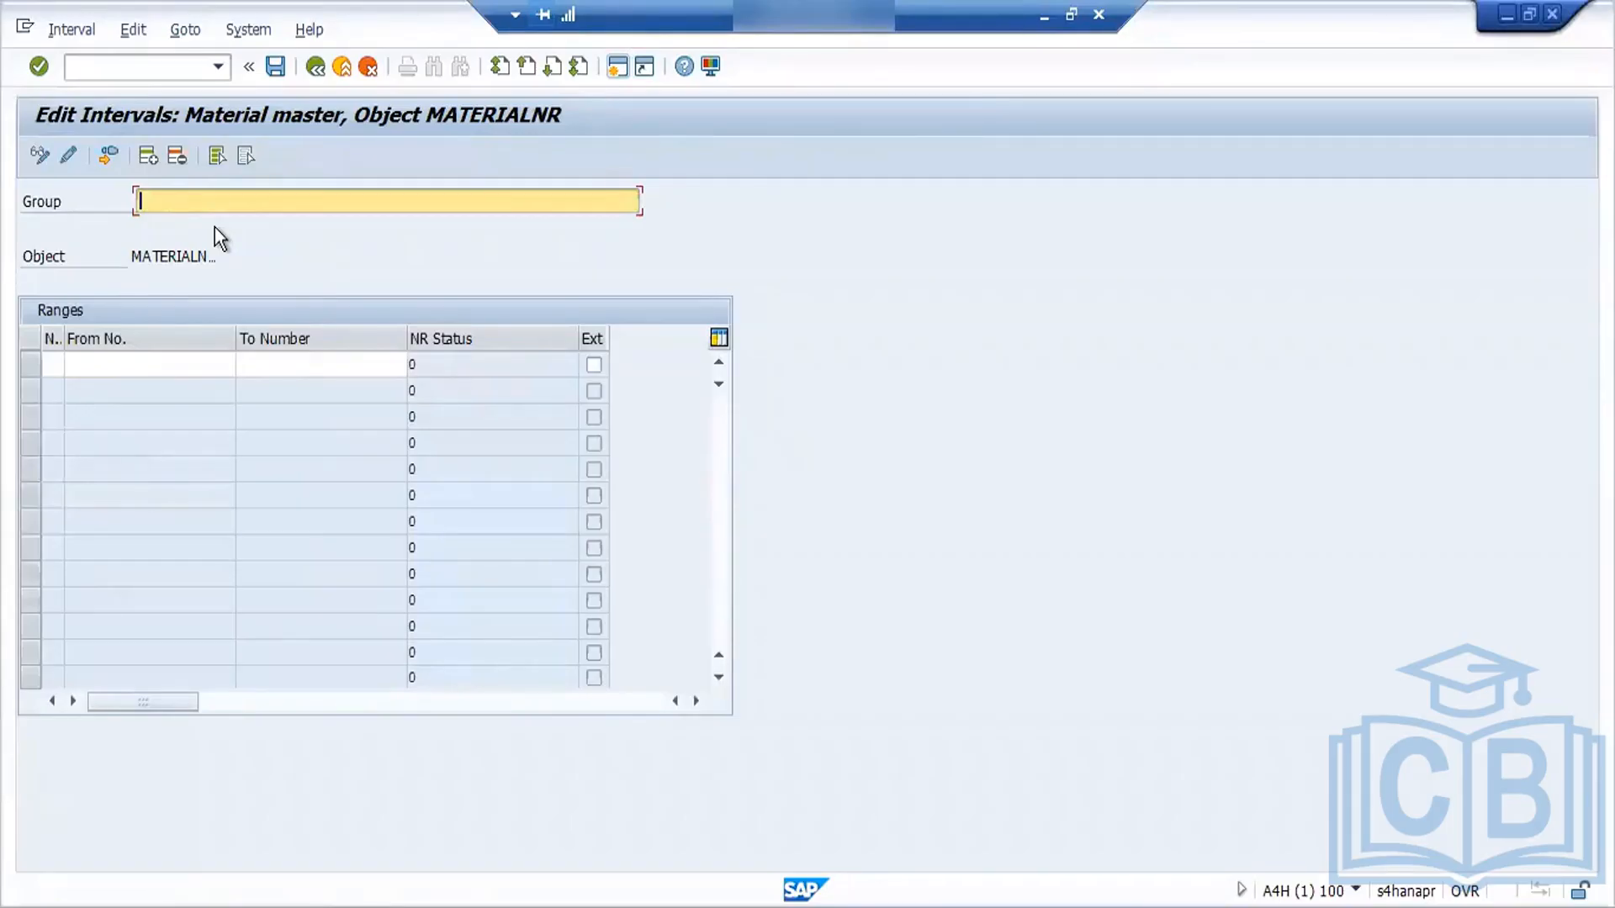
{"action": "type", "text": "ford gROUP 7"}
{"action": "type", "text": "AM"}
{"action": "key", "text": "Tab"}
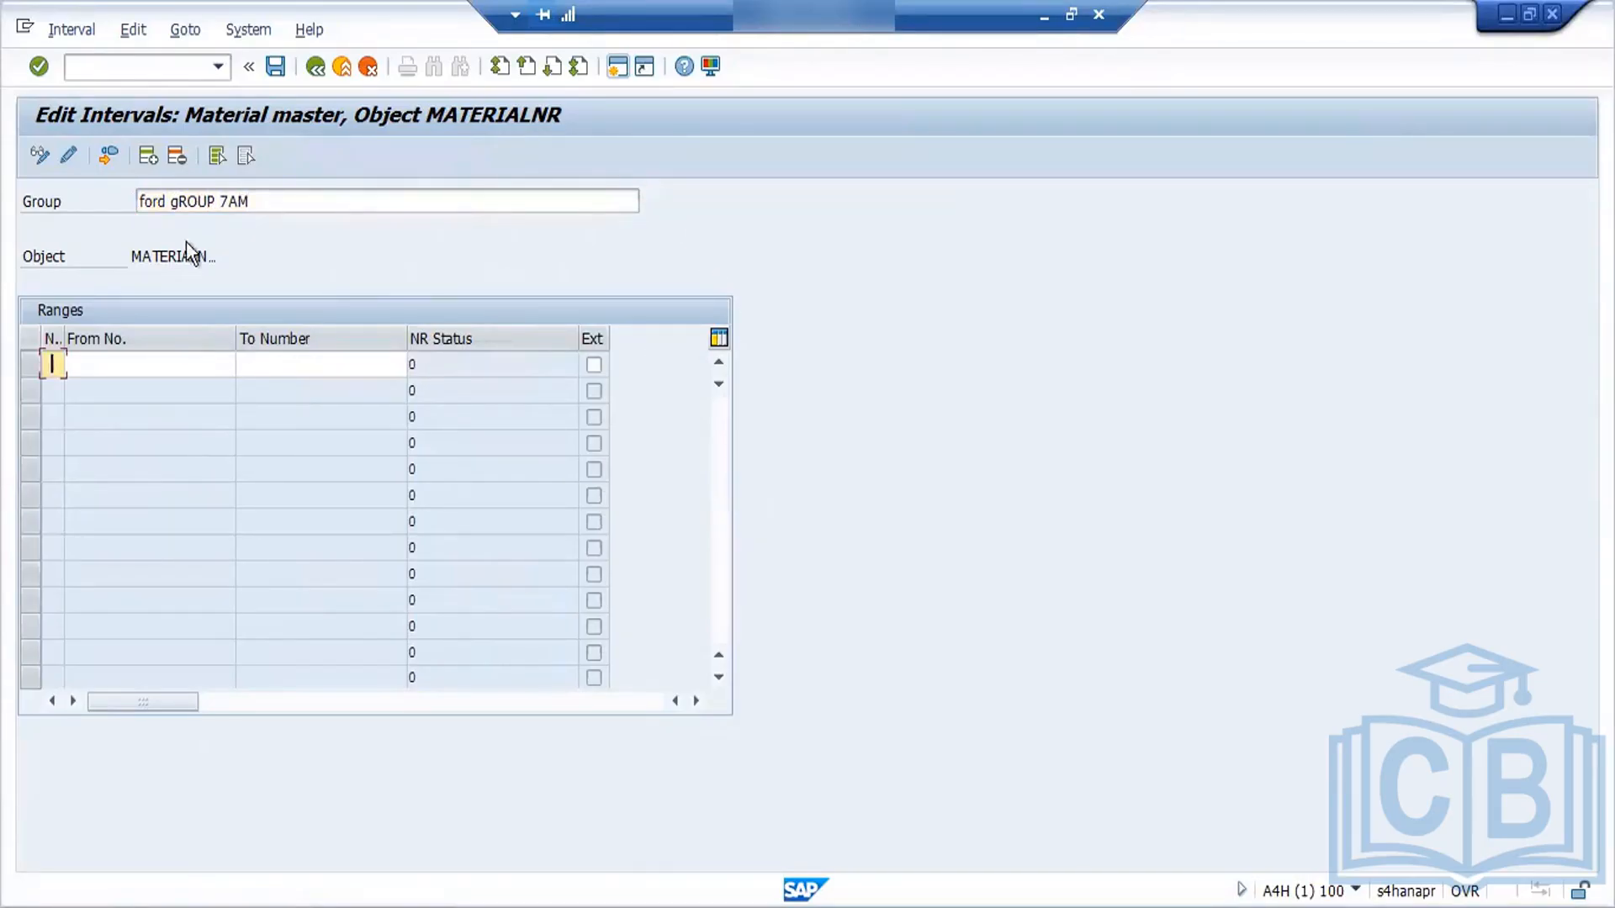
{"action": "left_click", "coordinate": [315, 67]}
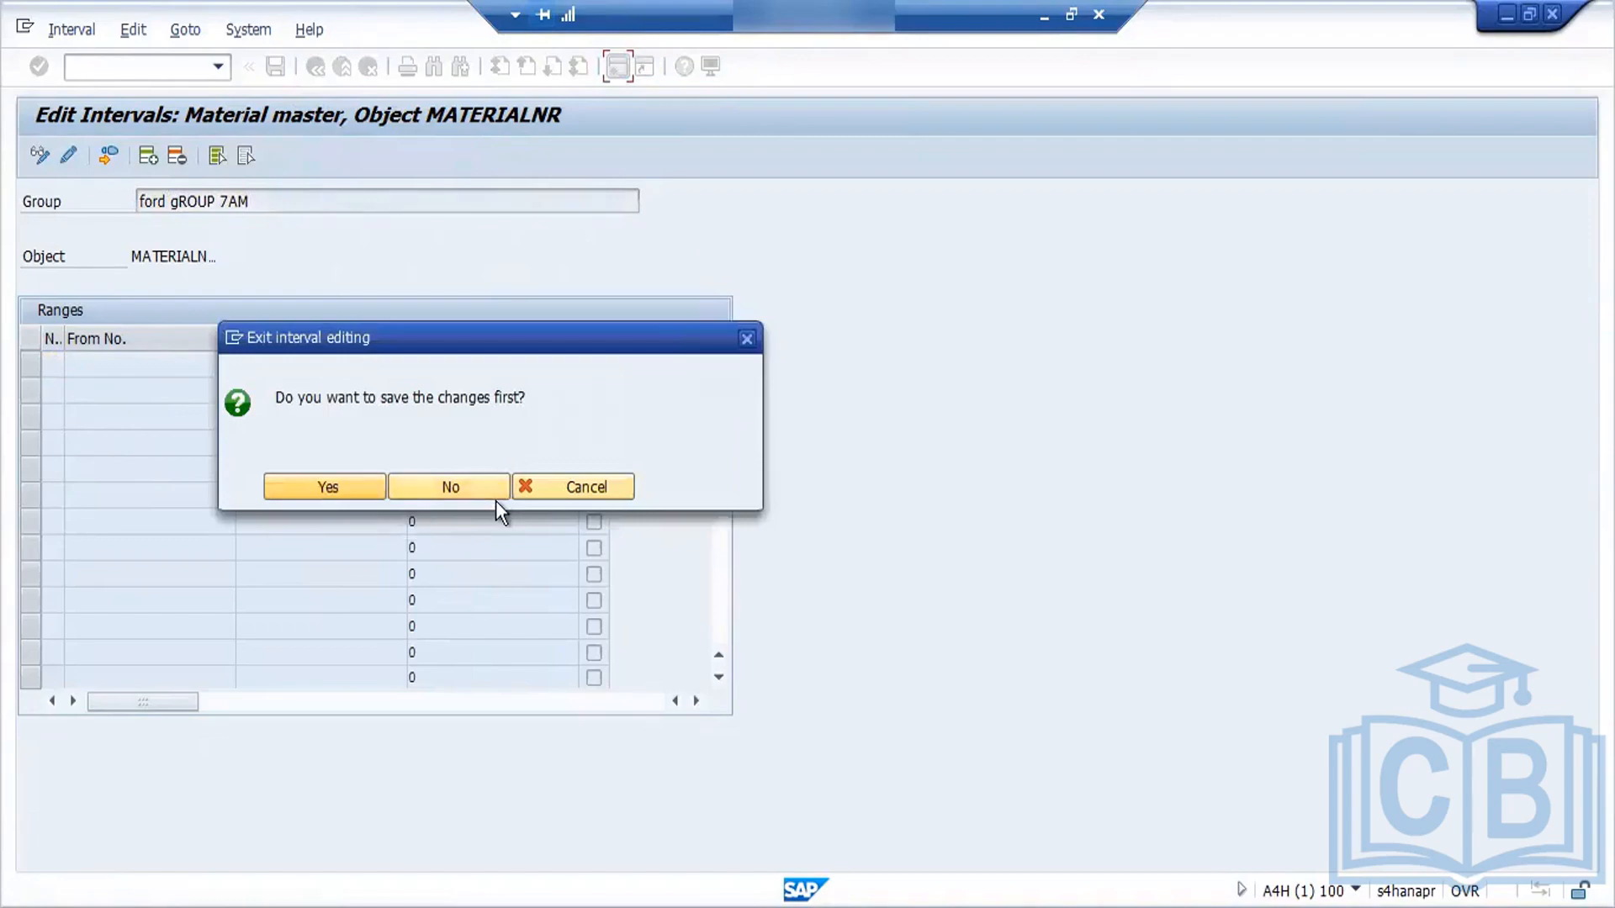
{"action": "left_click", "coordinate": [471, 494]}
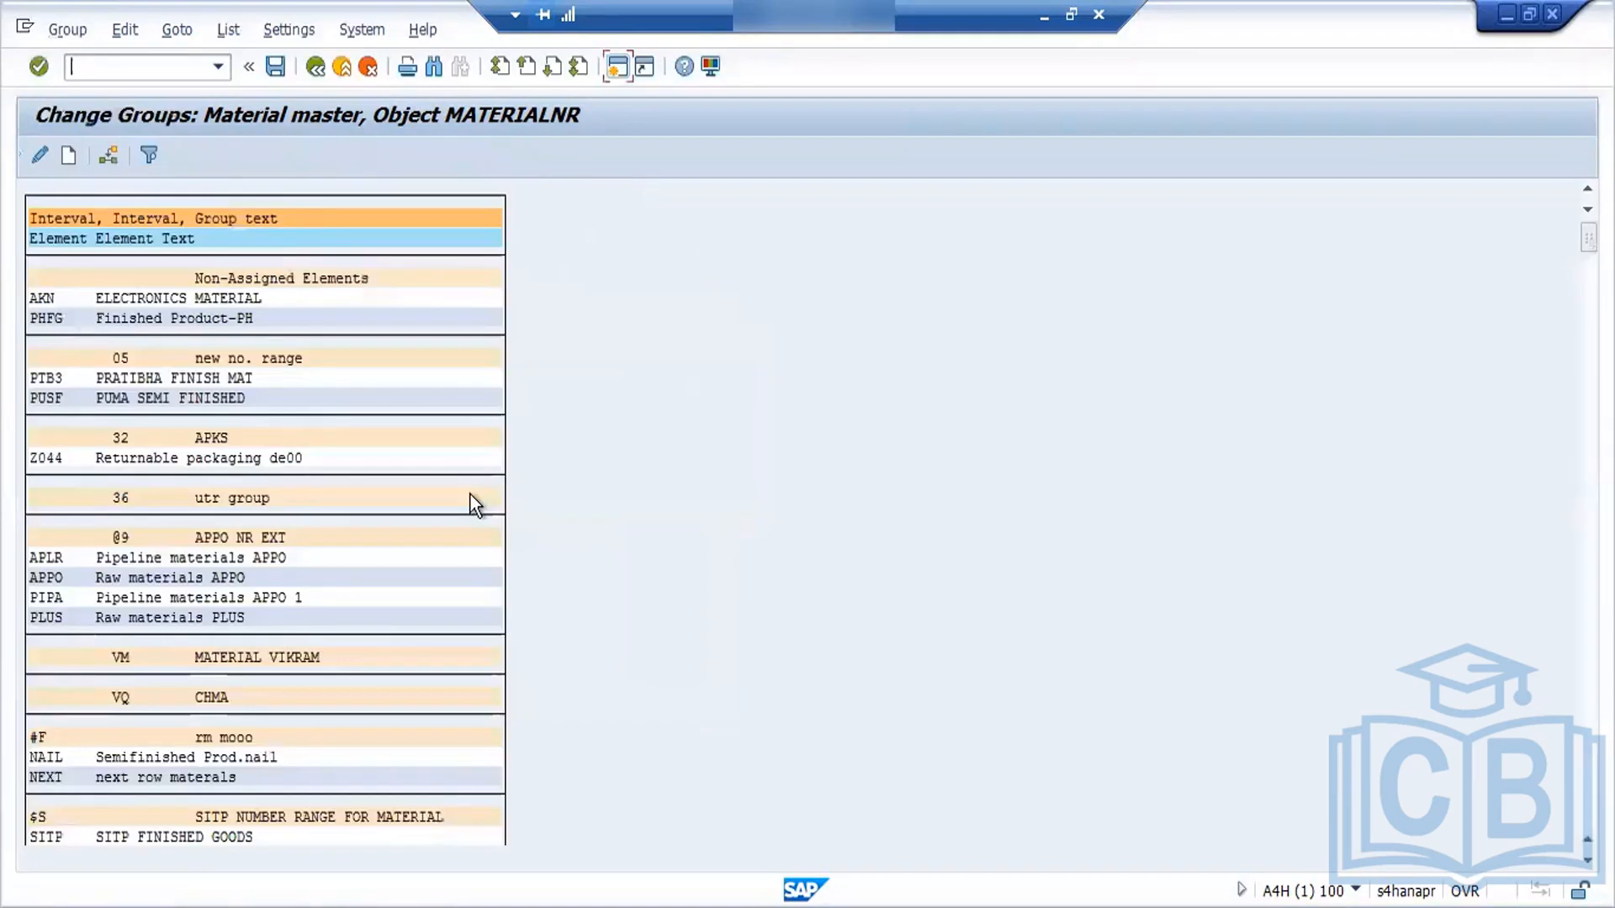
Step: Leave the group maintenance and display the existing number range intervals of object MATERIALNR
{"action": "left_click", "coordinate": [316, 68]}
{"action": "left_click", "coordinate": [163, 254]}
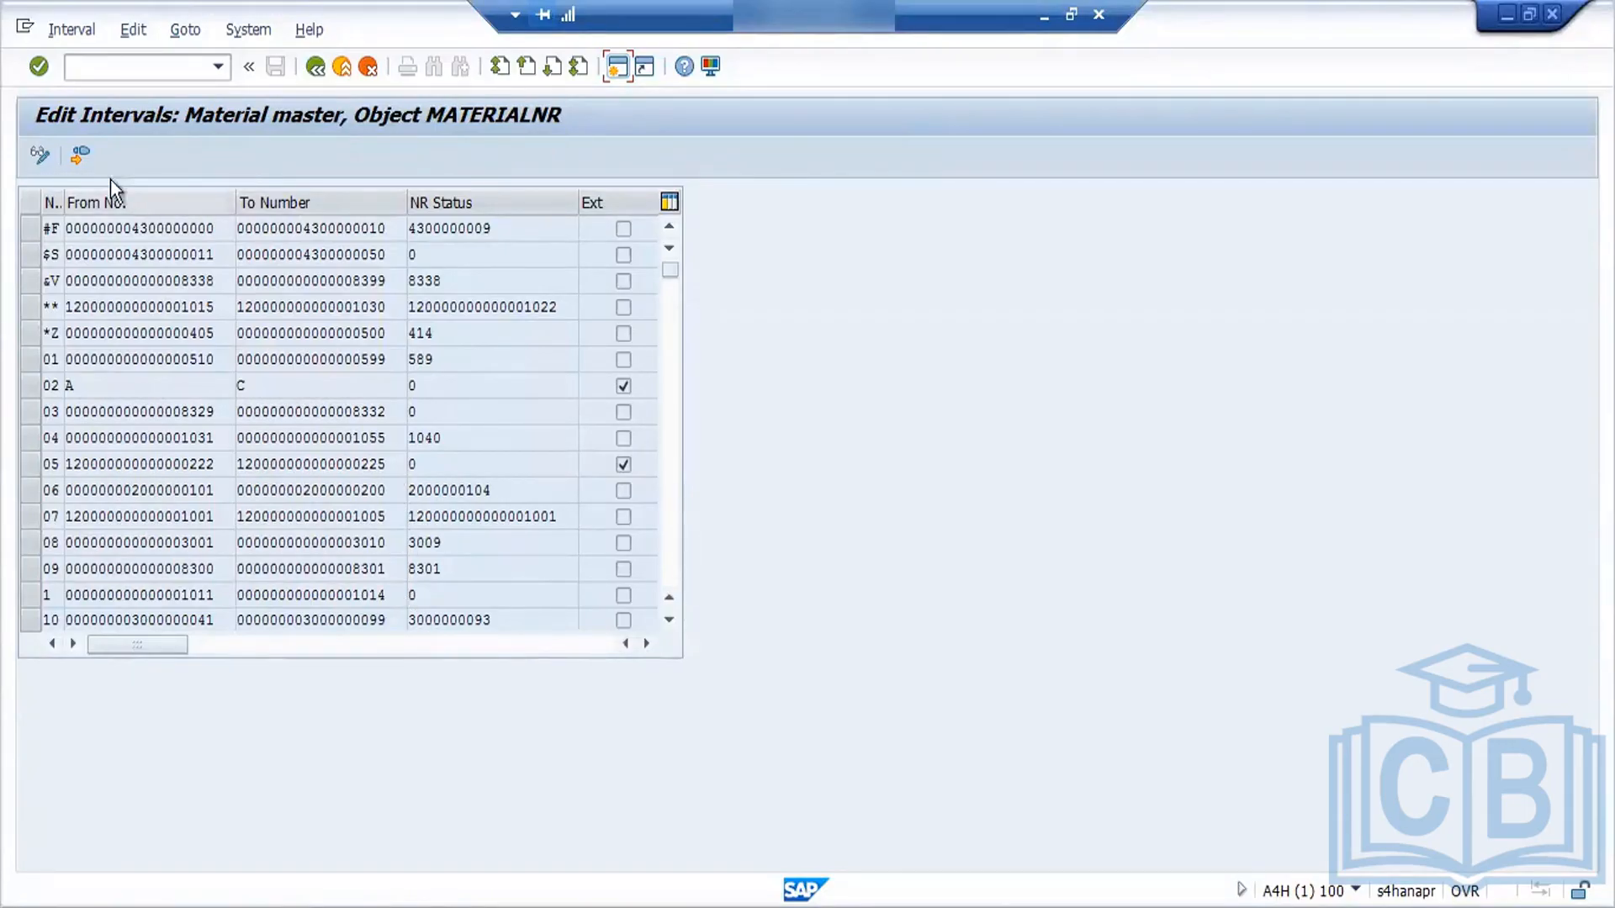
Step: Display the free number intervals of object MATERIALNR, examine the second free range, and close the list
{"action": "left_click", "coordinate": [74, 155]}
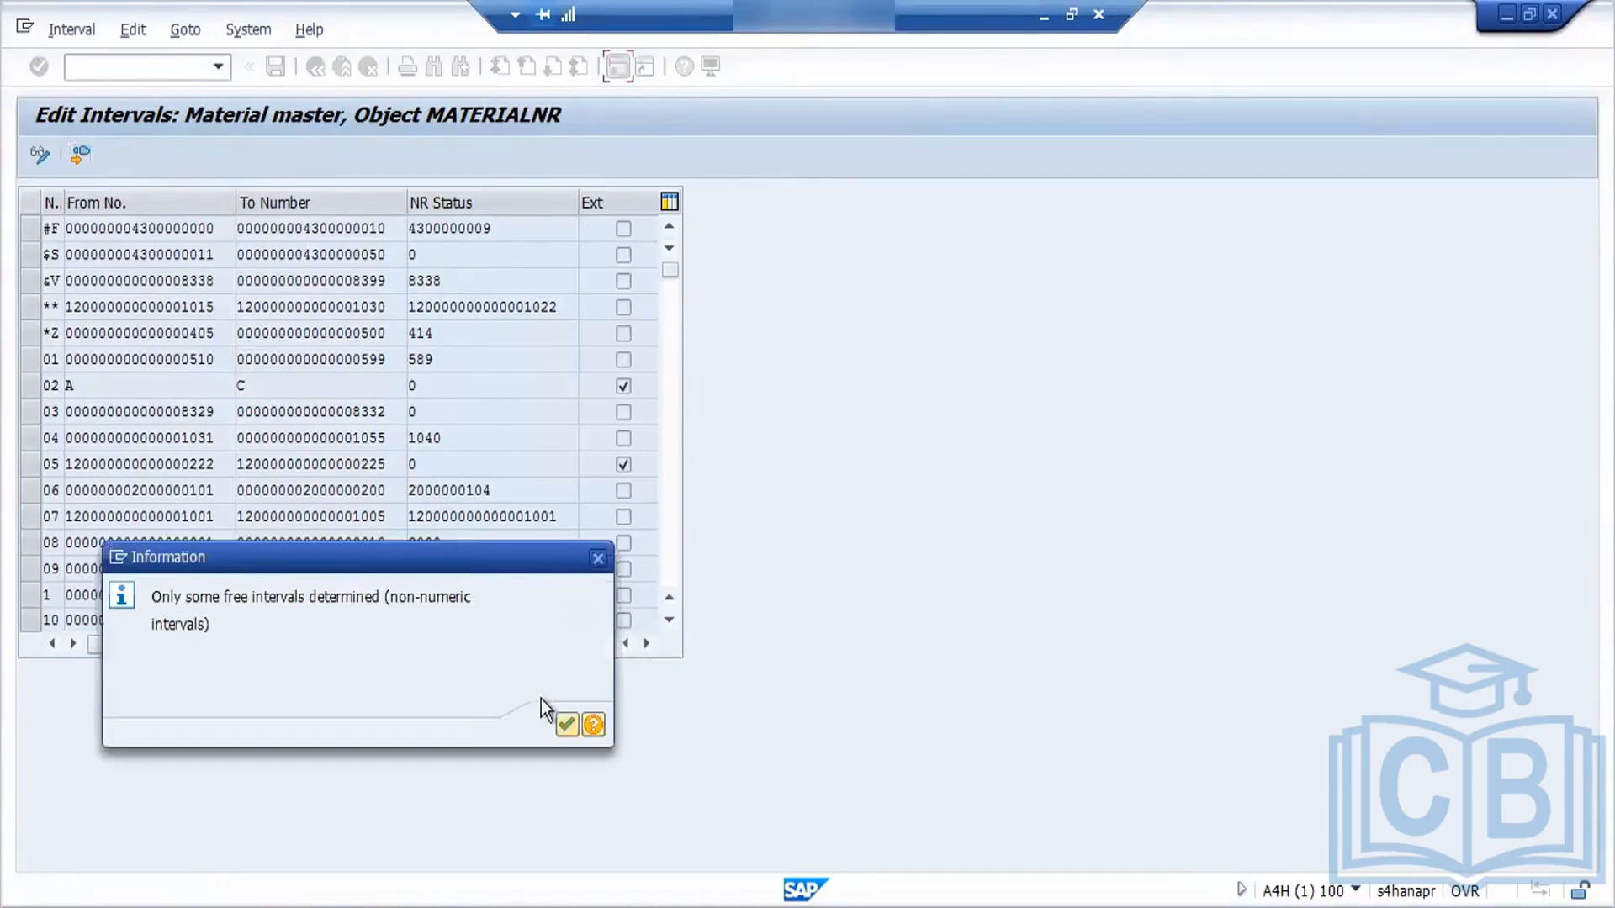
{"action": "left_click", "coordinate": [566, 725]}
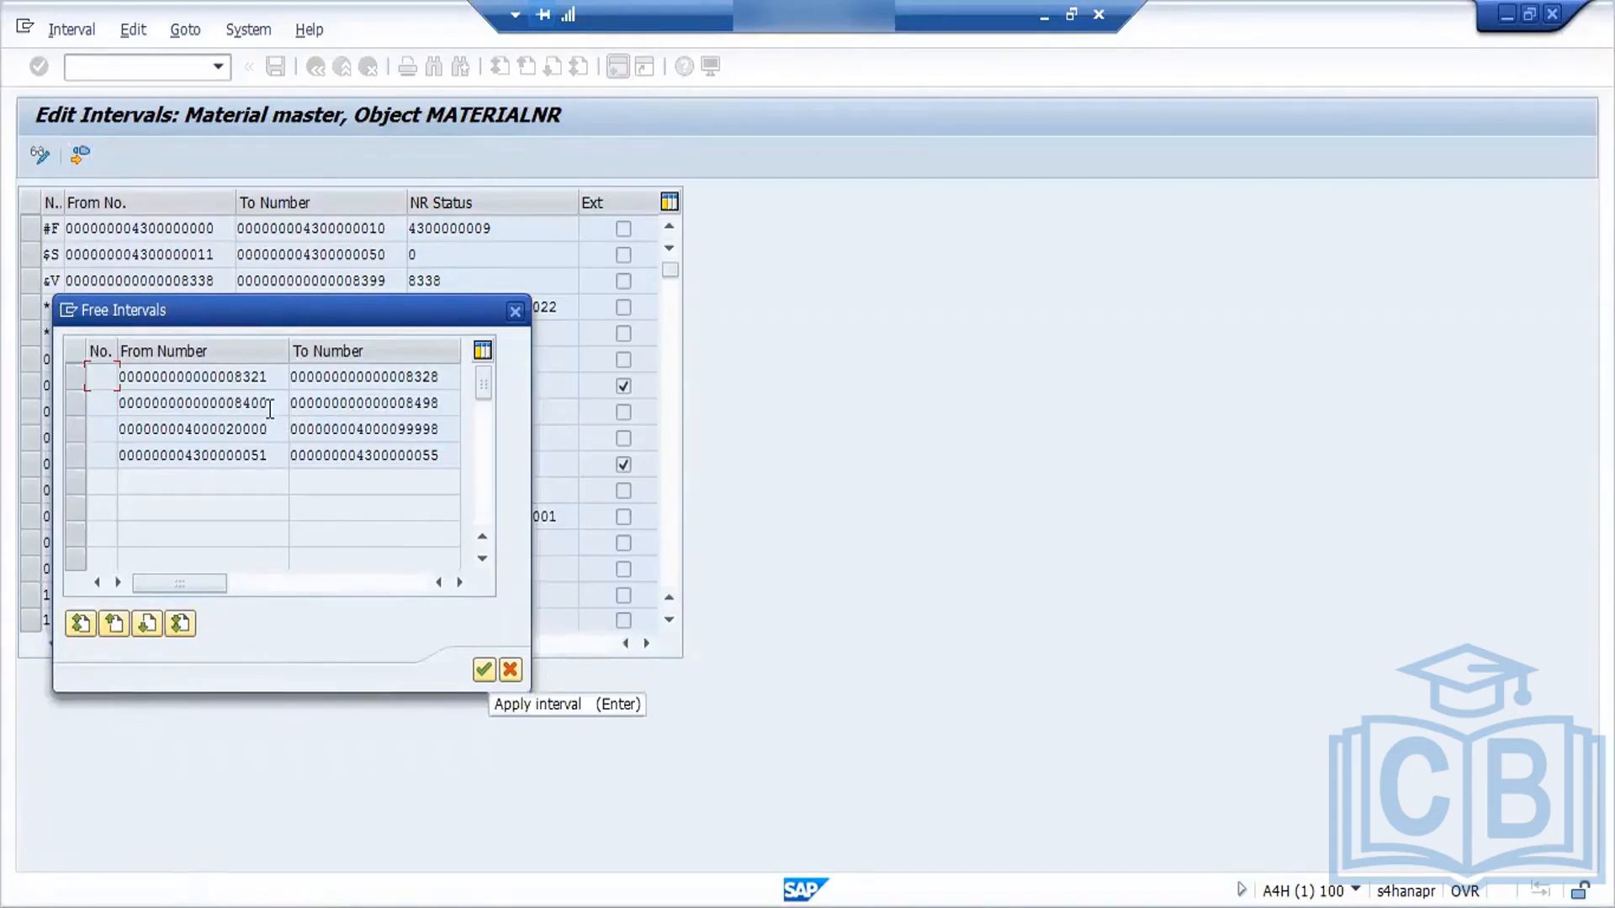
{"action": "left_click_drag", "start_coordinate": [269, 410], "coordinate": [233, 409]}
{"action": "left_click_drag", "start_coordinate": [439, 408], "coordinate": [406, 408]}
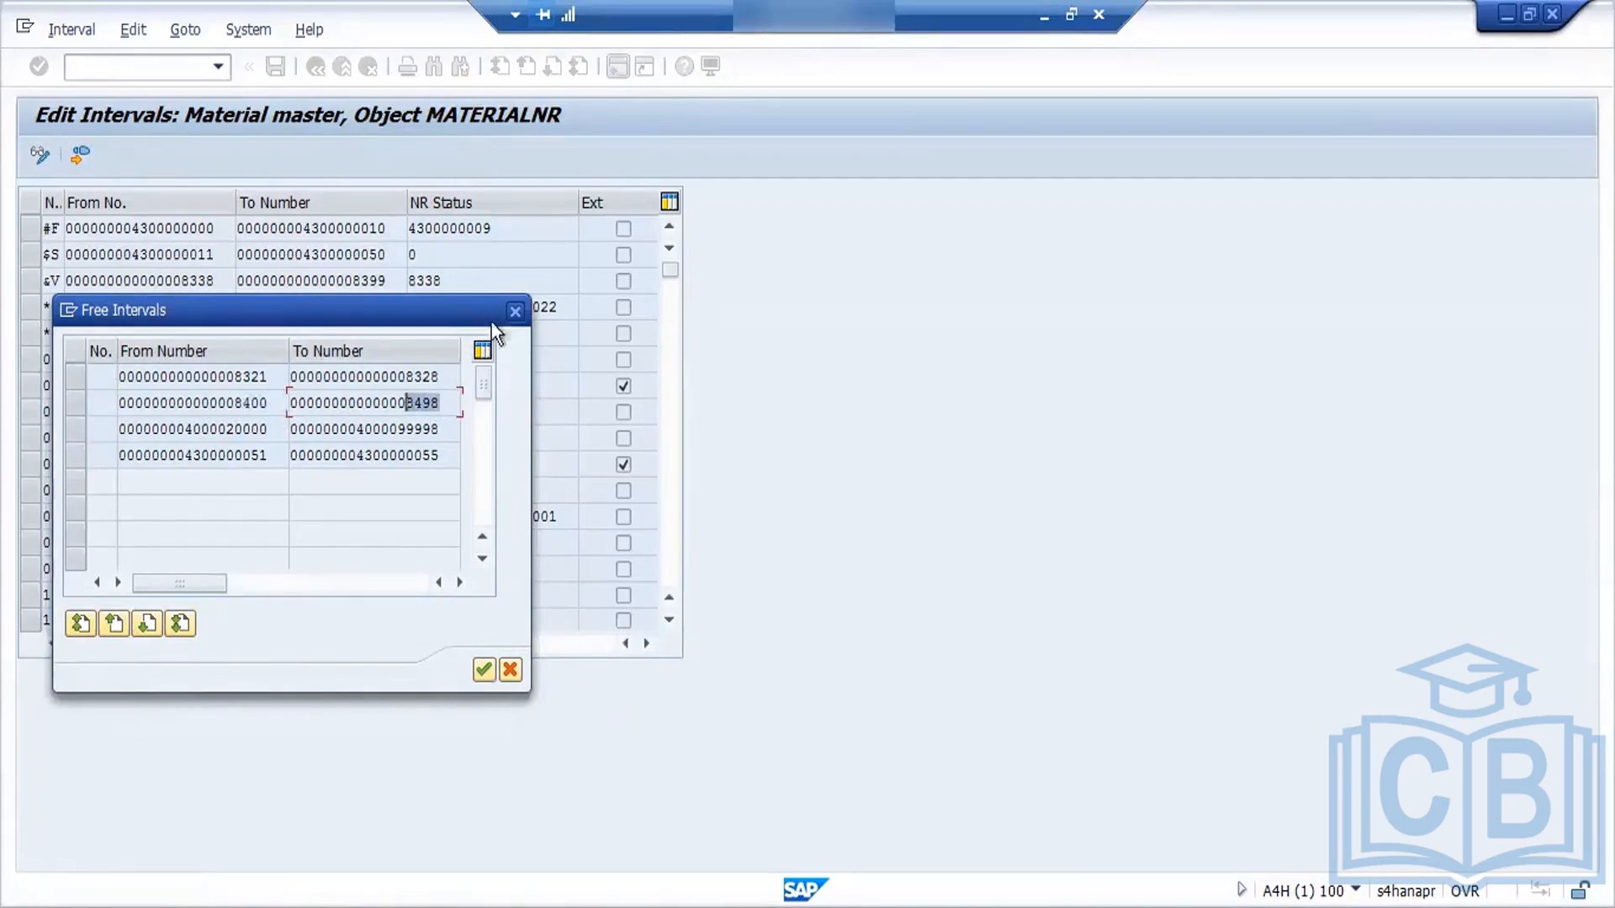
{"action": "left_click", "coordinate": [514, 313]}
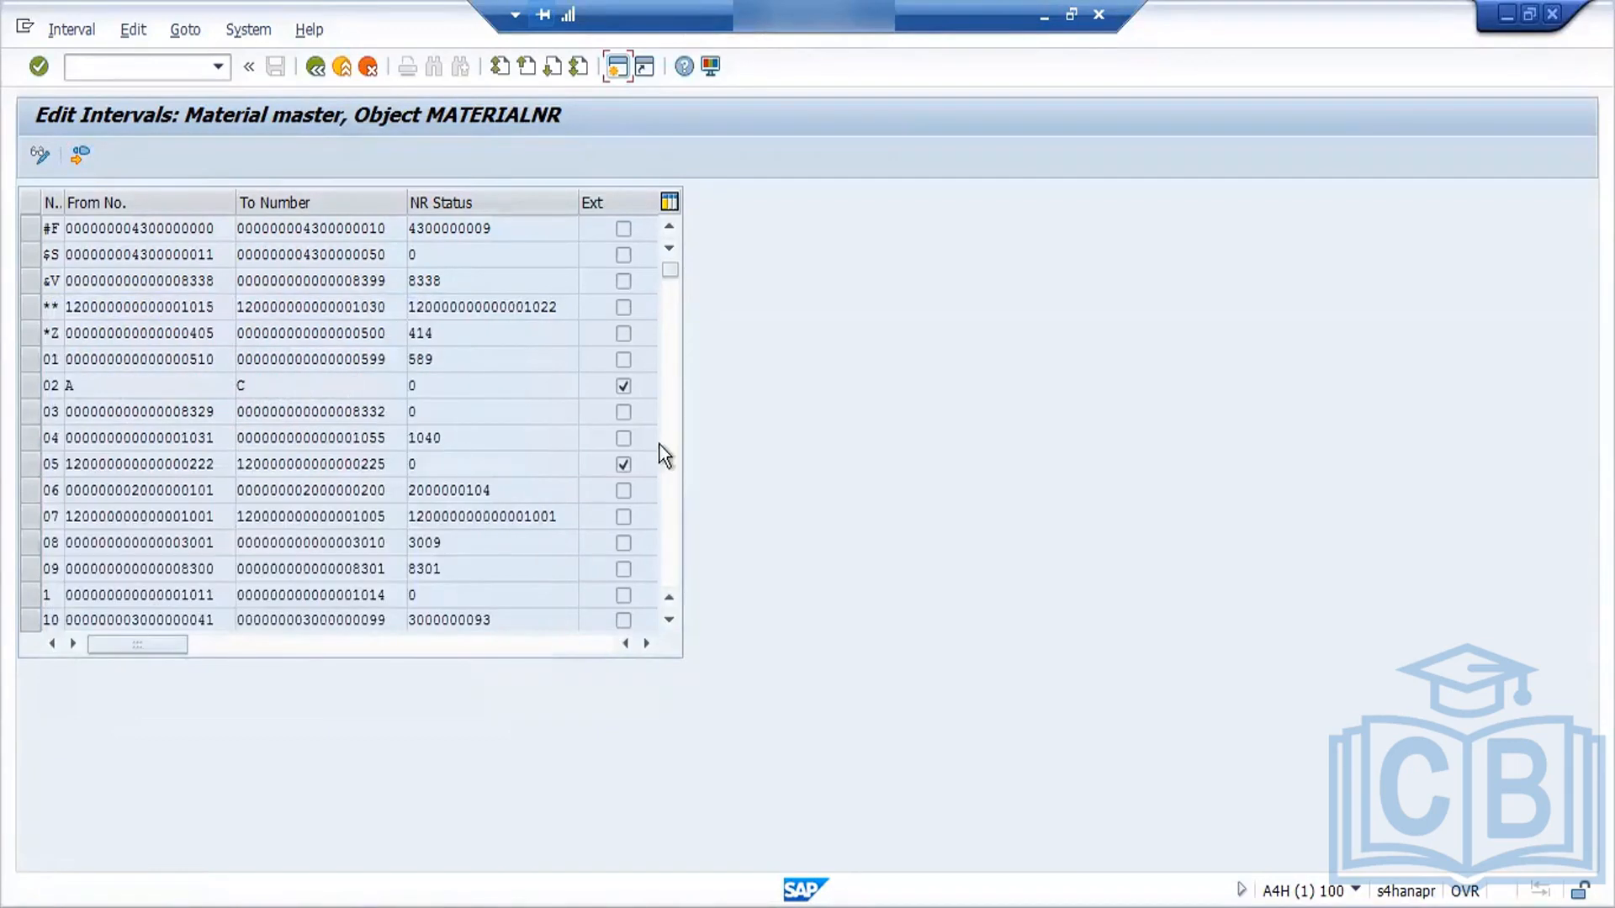
Step: Look through the existing MATERIALNR intervals to the end of the list, also open them in change mode, and return
{"action": "scroll", "coordinate": [668, 467], "scroll_direction": "down", "scroll_amount": 3}
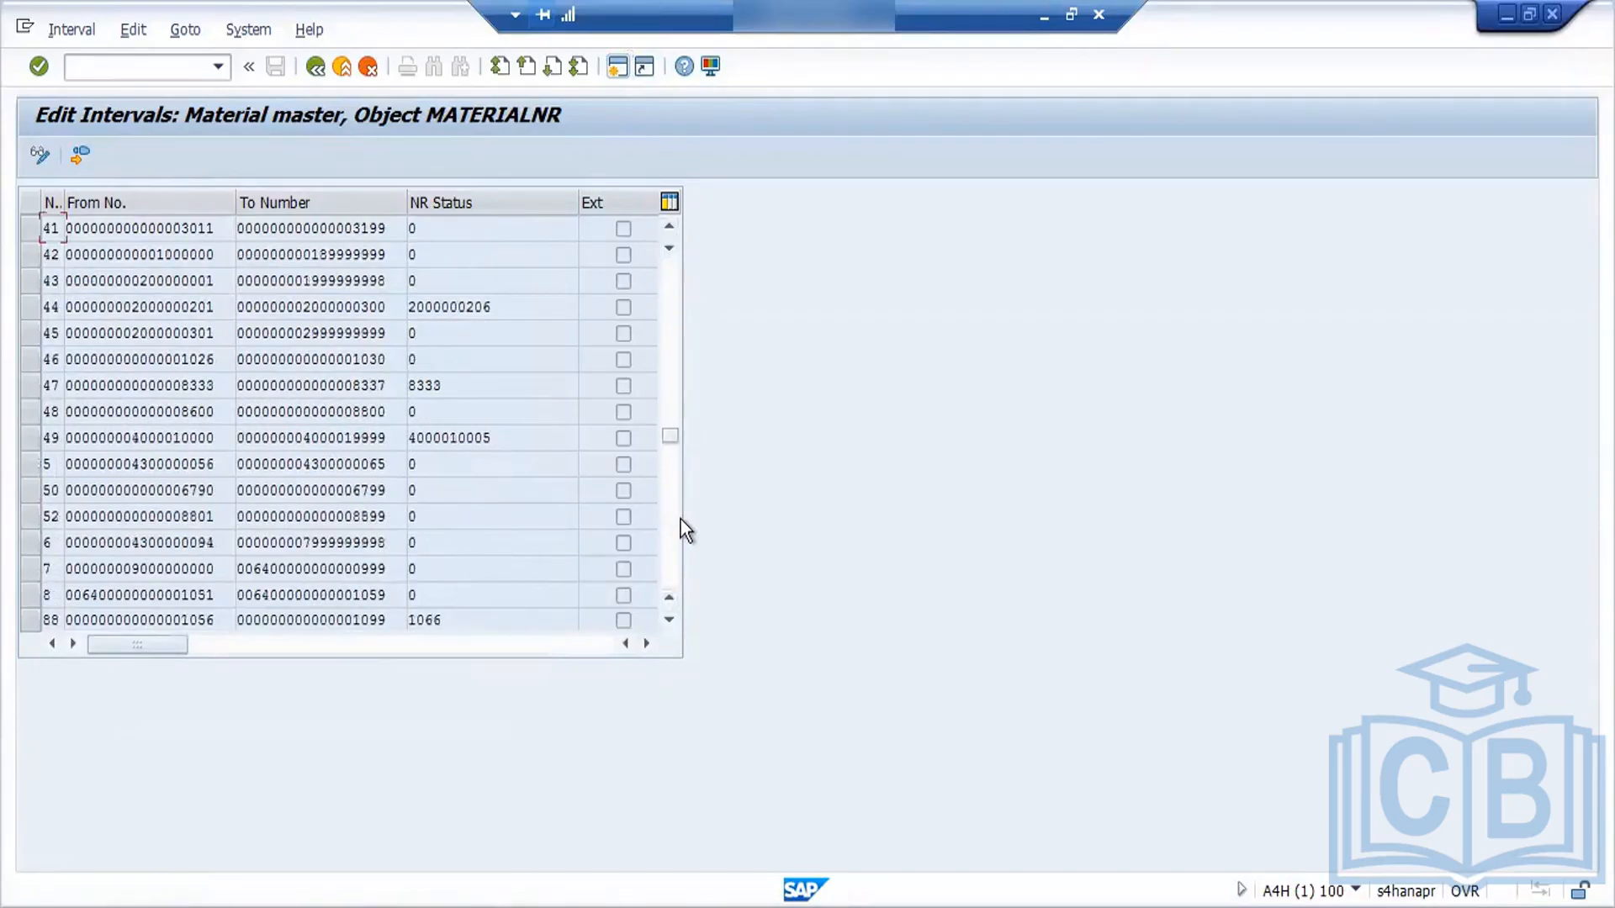
{"action": "scroll", "coordinate": [678, 527], "scroll_direction": "down", "scroll_amount": 3}
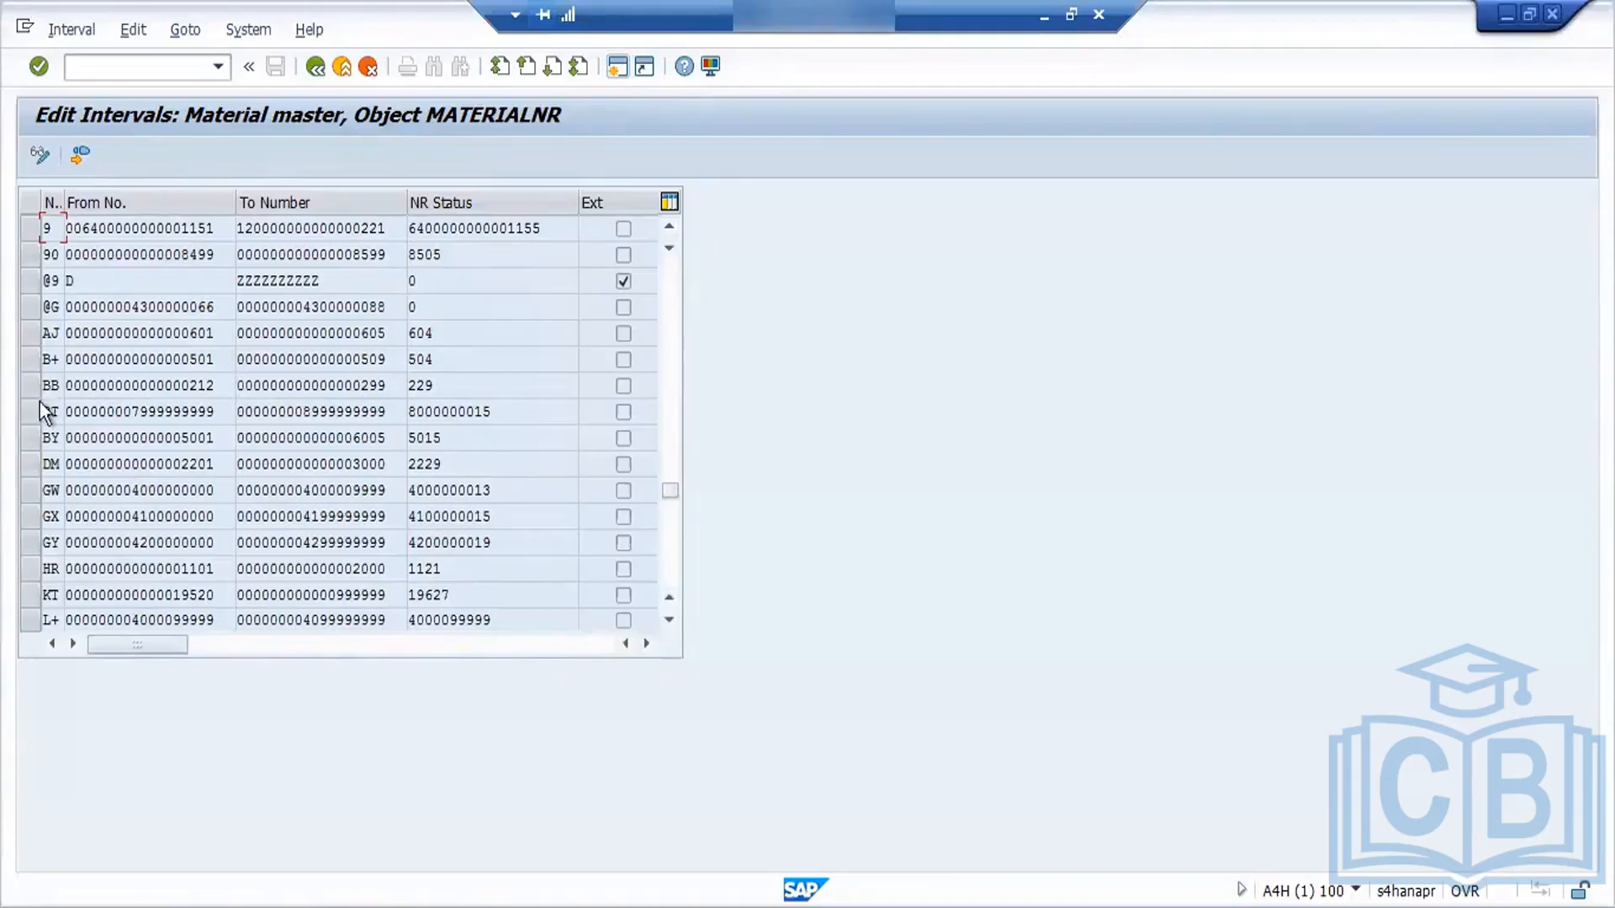
{"action": "left_click", "coordinate": [670, 573]}
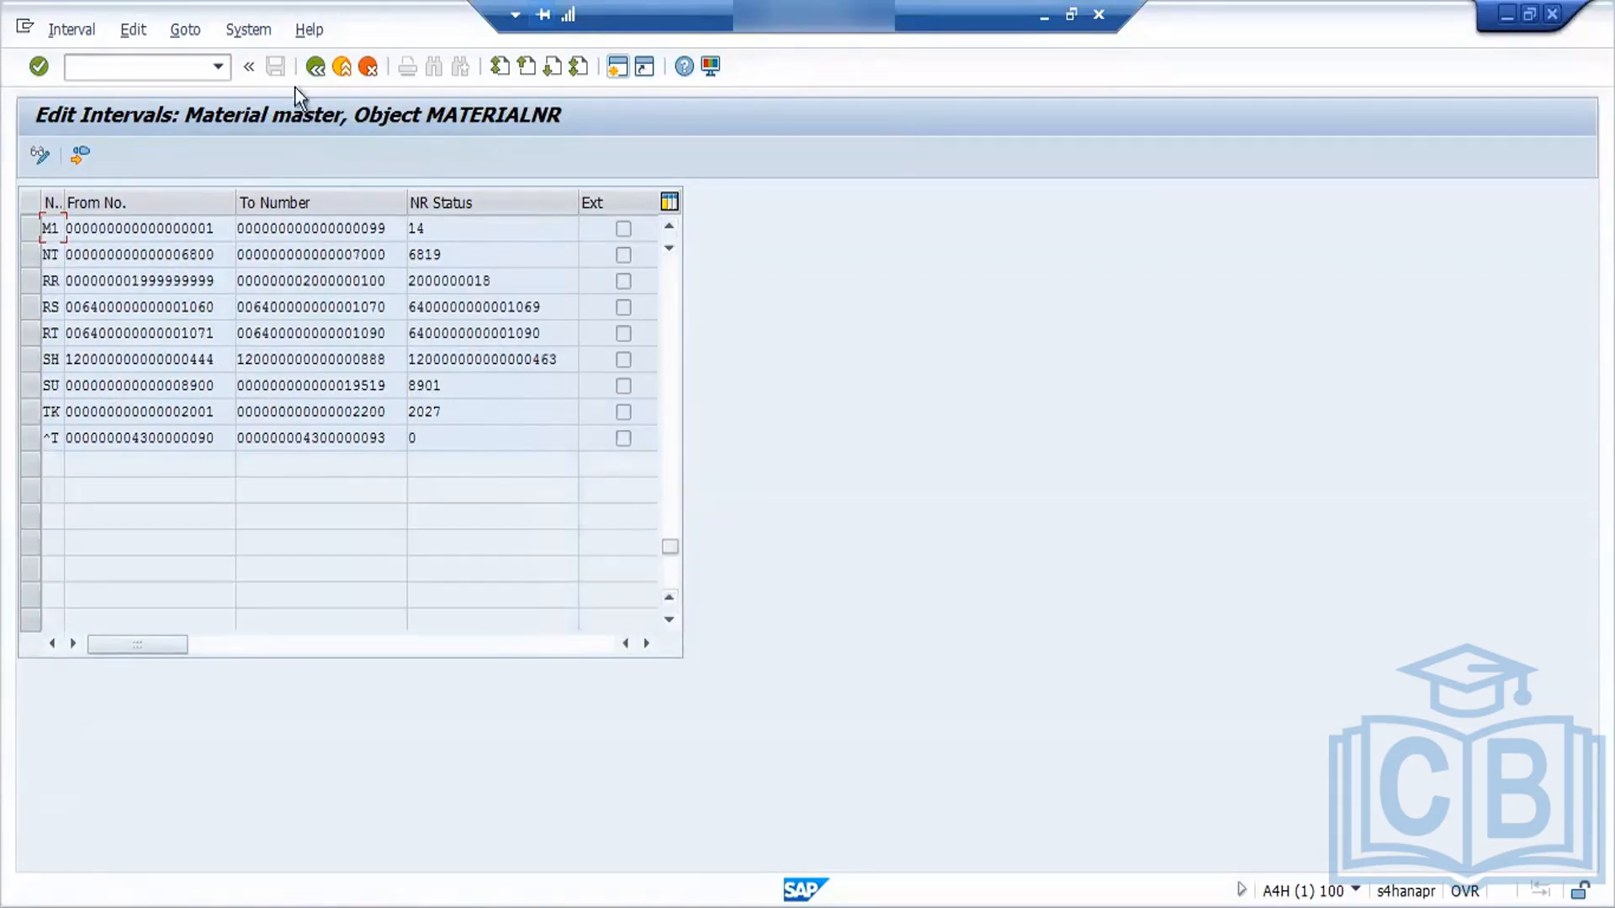
{"action": "left_click", "coordinate": [317, 67]}
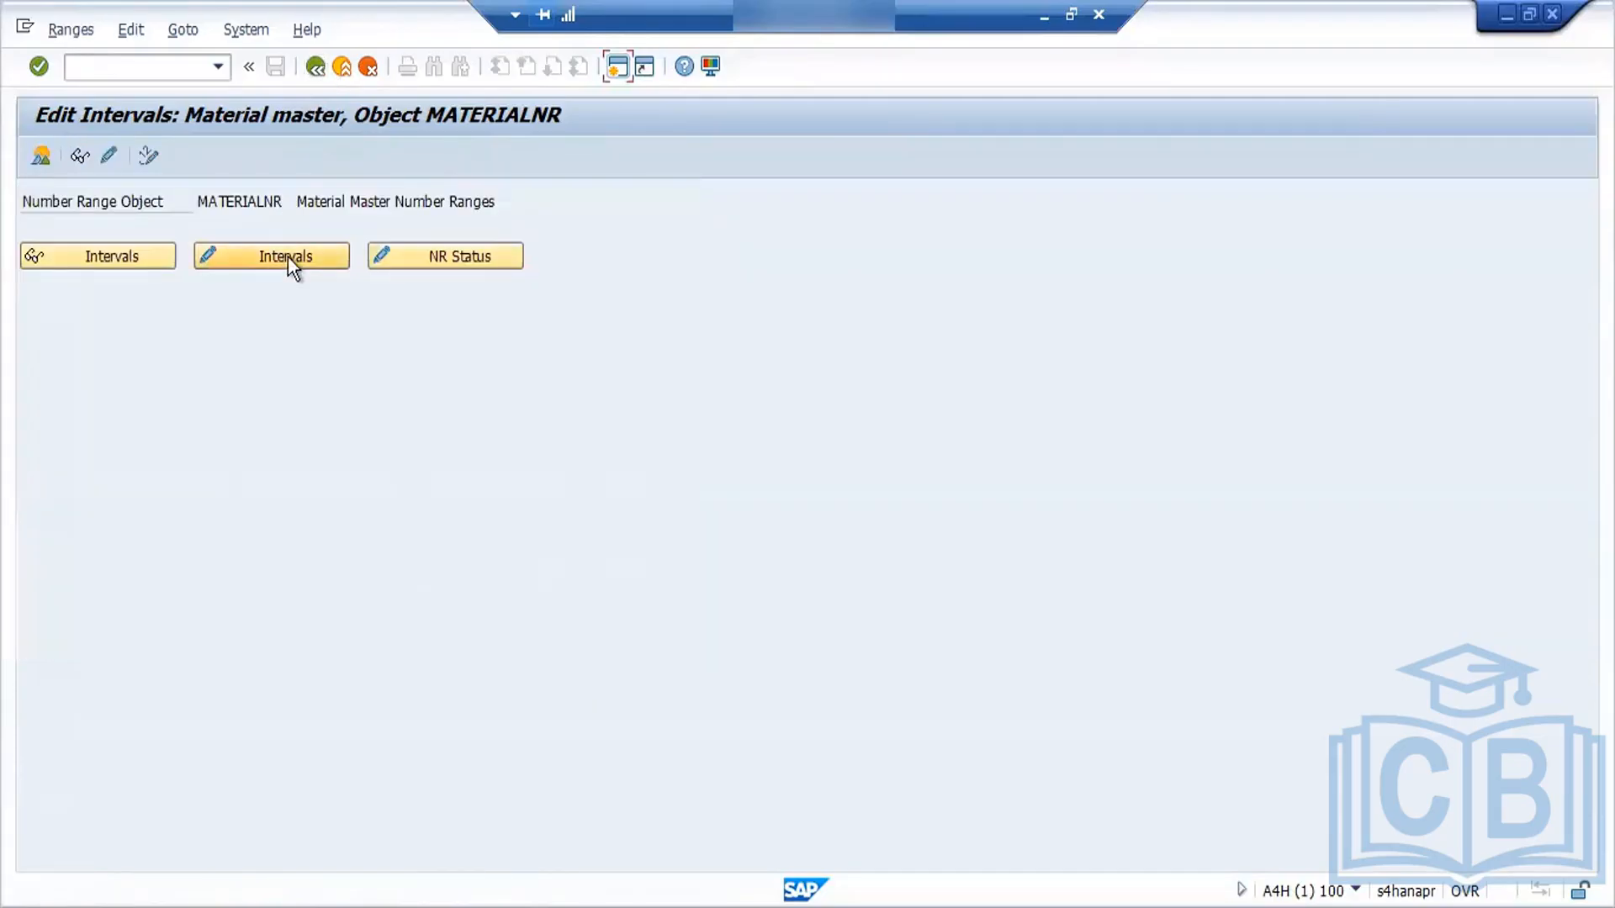
{"action": "left_click", "coordinate": [288, 256]}
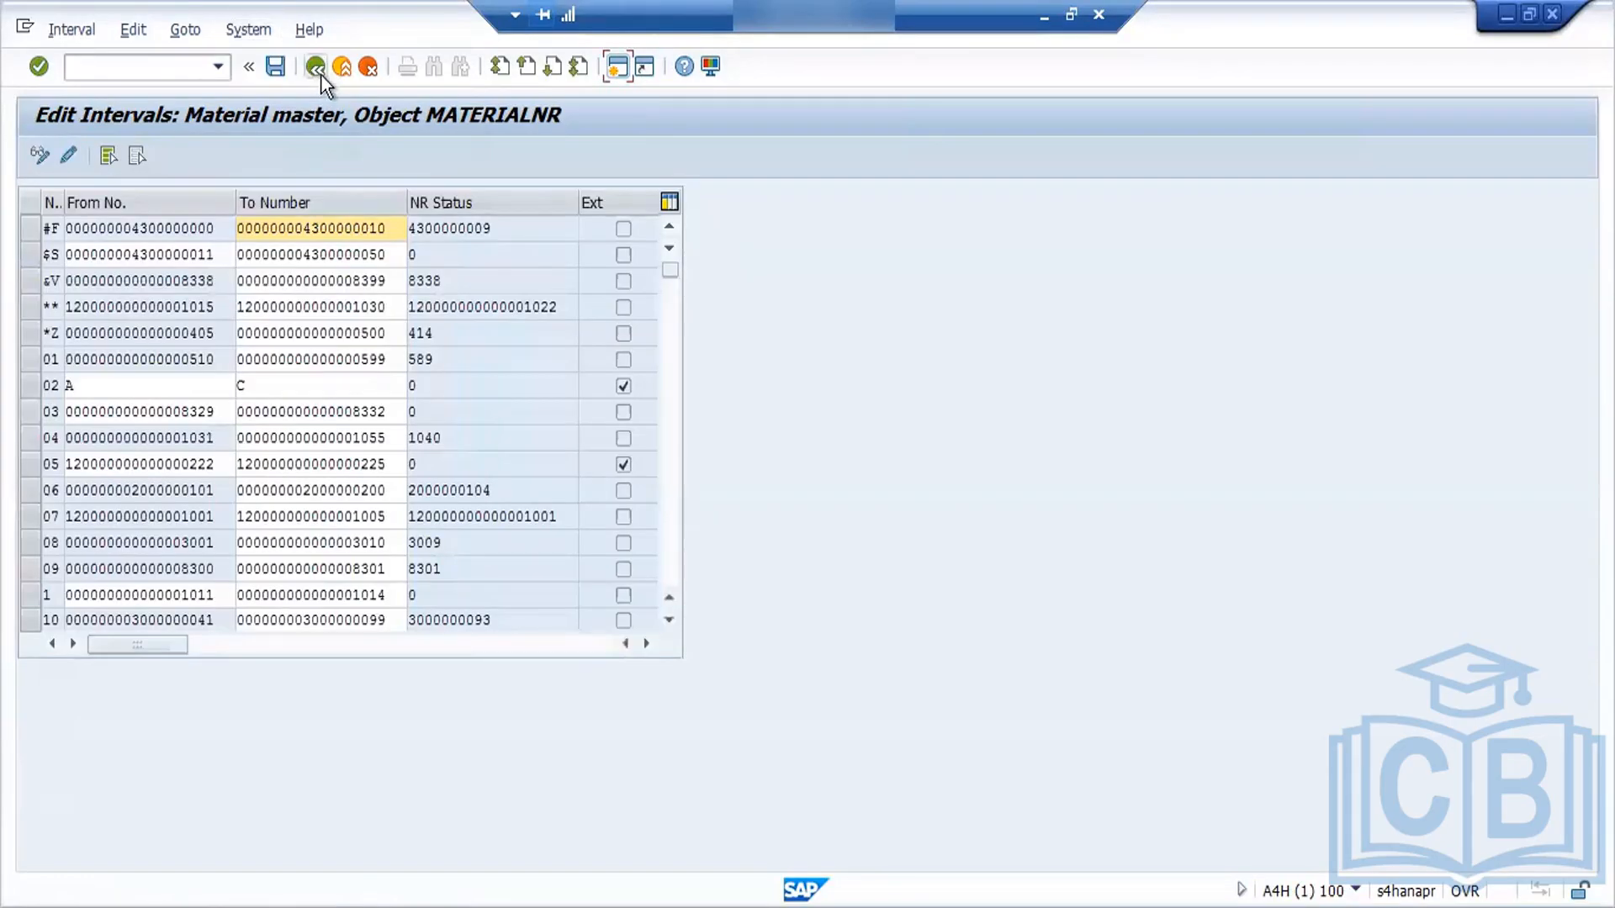
{"action": "left_click", "coordinate": [320, 74]}
Step: Open the MATERIALNR group maintenance and start a new number range group named "Ford 7am"
{"action": "left_click", "coordinate": [109, 156]}
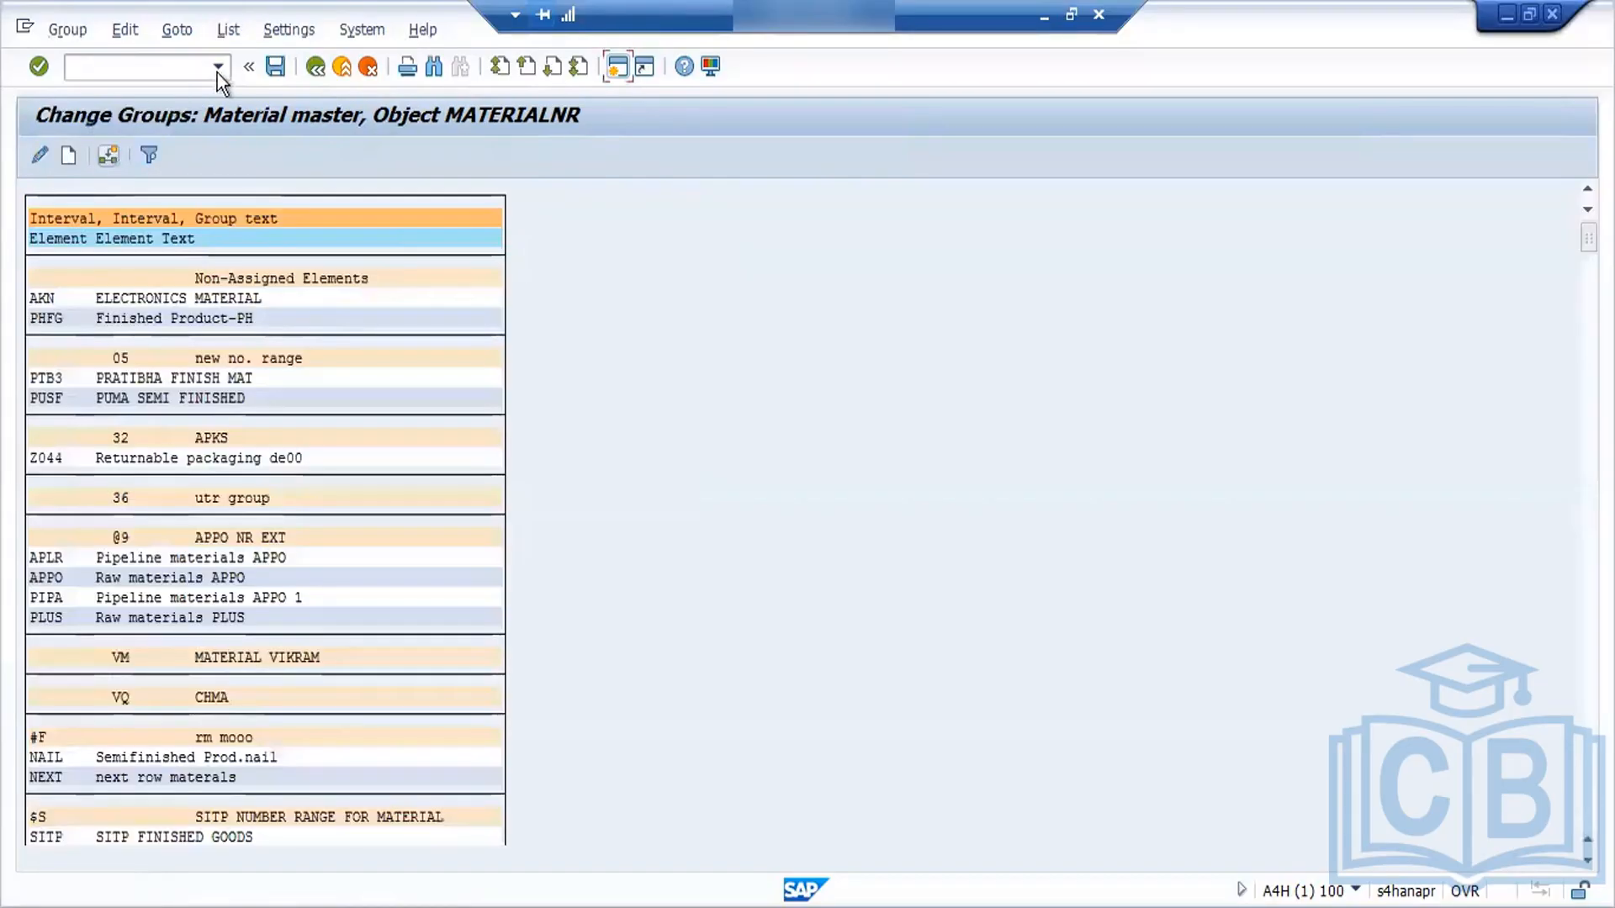
{"action": "left_click", "coordinate": [69, 153]}
{"action": "left_click", "coordinate": [196, 204]}
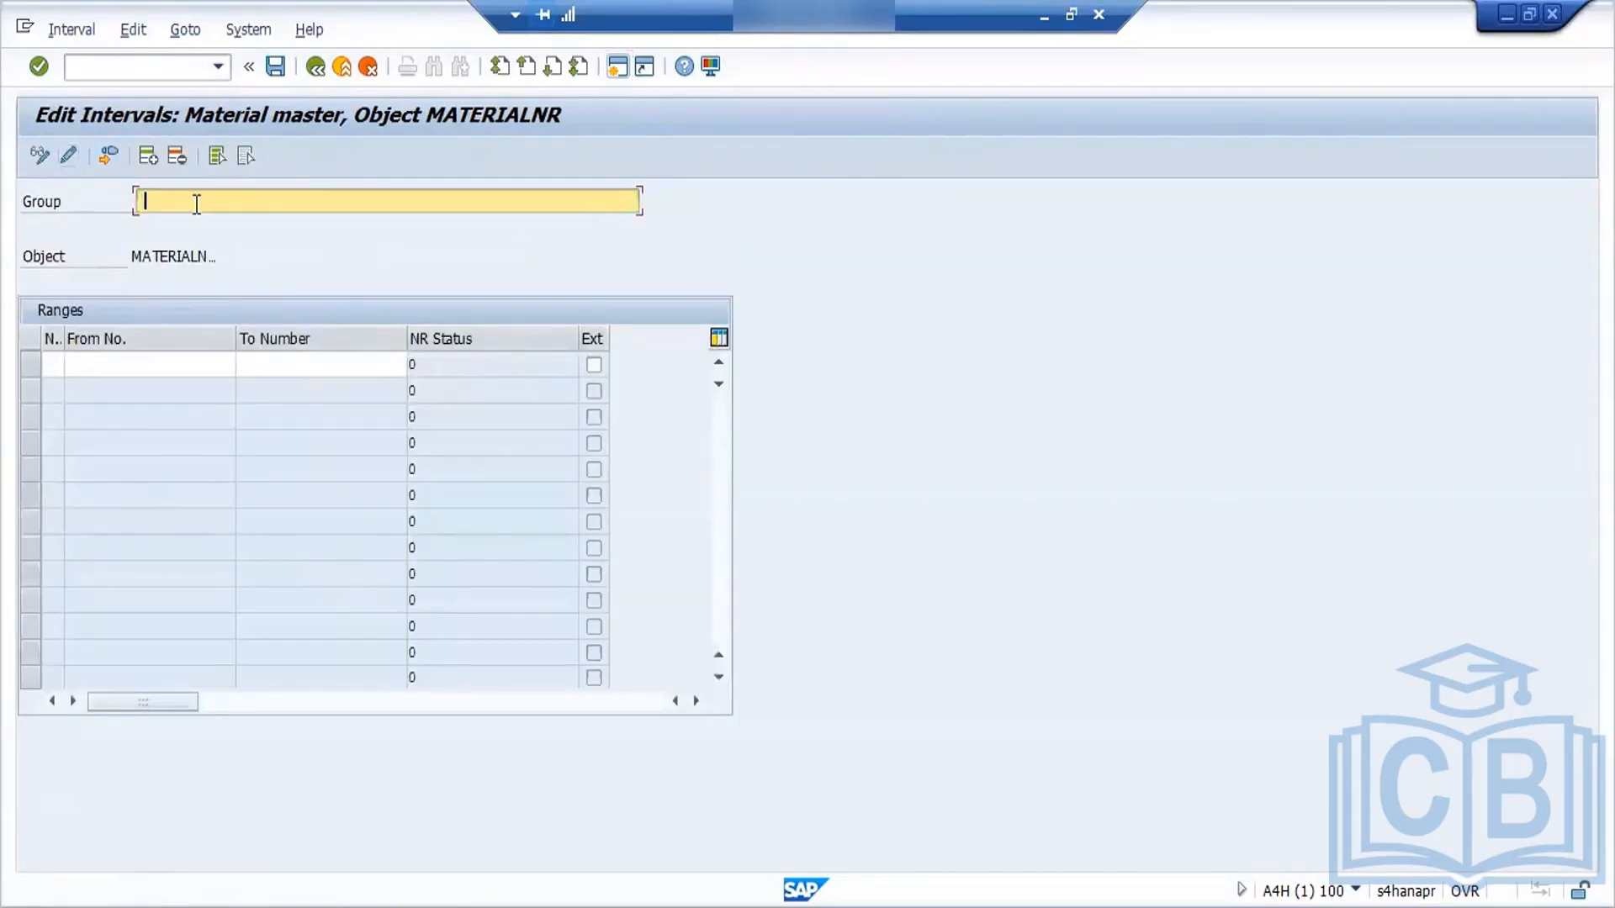
{"action": "type", "text": "fORD"}
{"action": "key", "text": "BackSpace"}
{"action": "key", "text": "BackSpace"}
{"action": "key", "text": "BackSpace"}
{"action": "key", "text": "BackSpace"}
{"action": "type", "text": "fOR"}
{"action": "key", "text": "BackSpace"}
{"action": "key", "text": "BackSpace"}
{"action": "key", "text": "BackSpace"}
{"action": "type", "text": "fORD"}
{"action": "key", "text": "BackSpace"}
{"action": "key", "text": "BackSpace"}
{"action": "key", "text": "BackSpace"}
{"action": "key", "text": "BackSpace"}
{"action": "key", "text": "BackSpace"}
{"action": "type", "text": "f"}
{"action": "key", "text": "BackSpace"}
{"action": "type", "text": "Ford 7am"}
Step: Enter A# as the interval number in the first range row of the new group
{"action": "left_click", "coordinate": [55, 365]}
{"action": "type", "text": "a"}
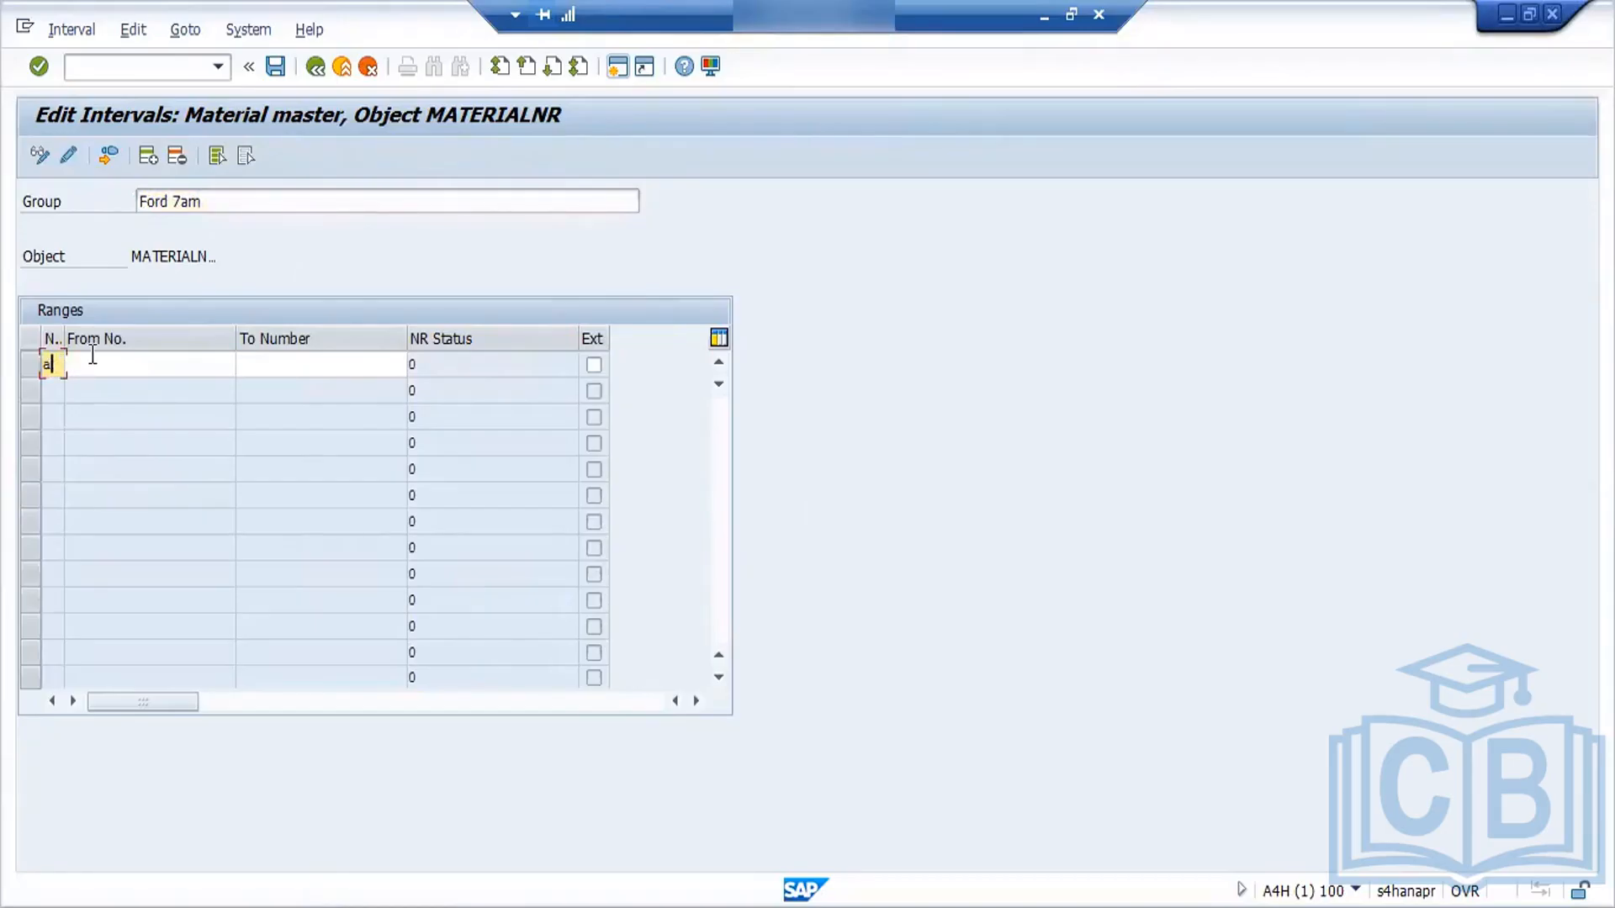
{"action": "key", "text": "BackSpace"}
{"action": "type", "text": "A3"}
{"action": "key", "text": "BackSpace"}
{"action": "type", "text": "#"}
Step: Set the limits of interval A# to from number 8400 and to number 8498, keeping it internal
{"action": "left_click", "coordinate": [90, 372]}
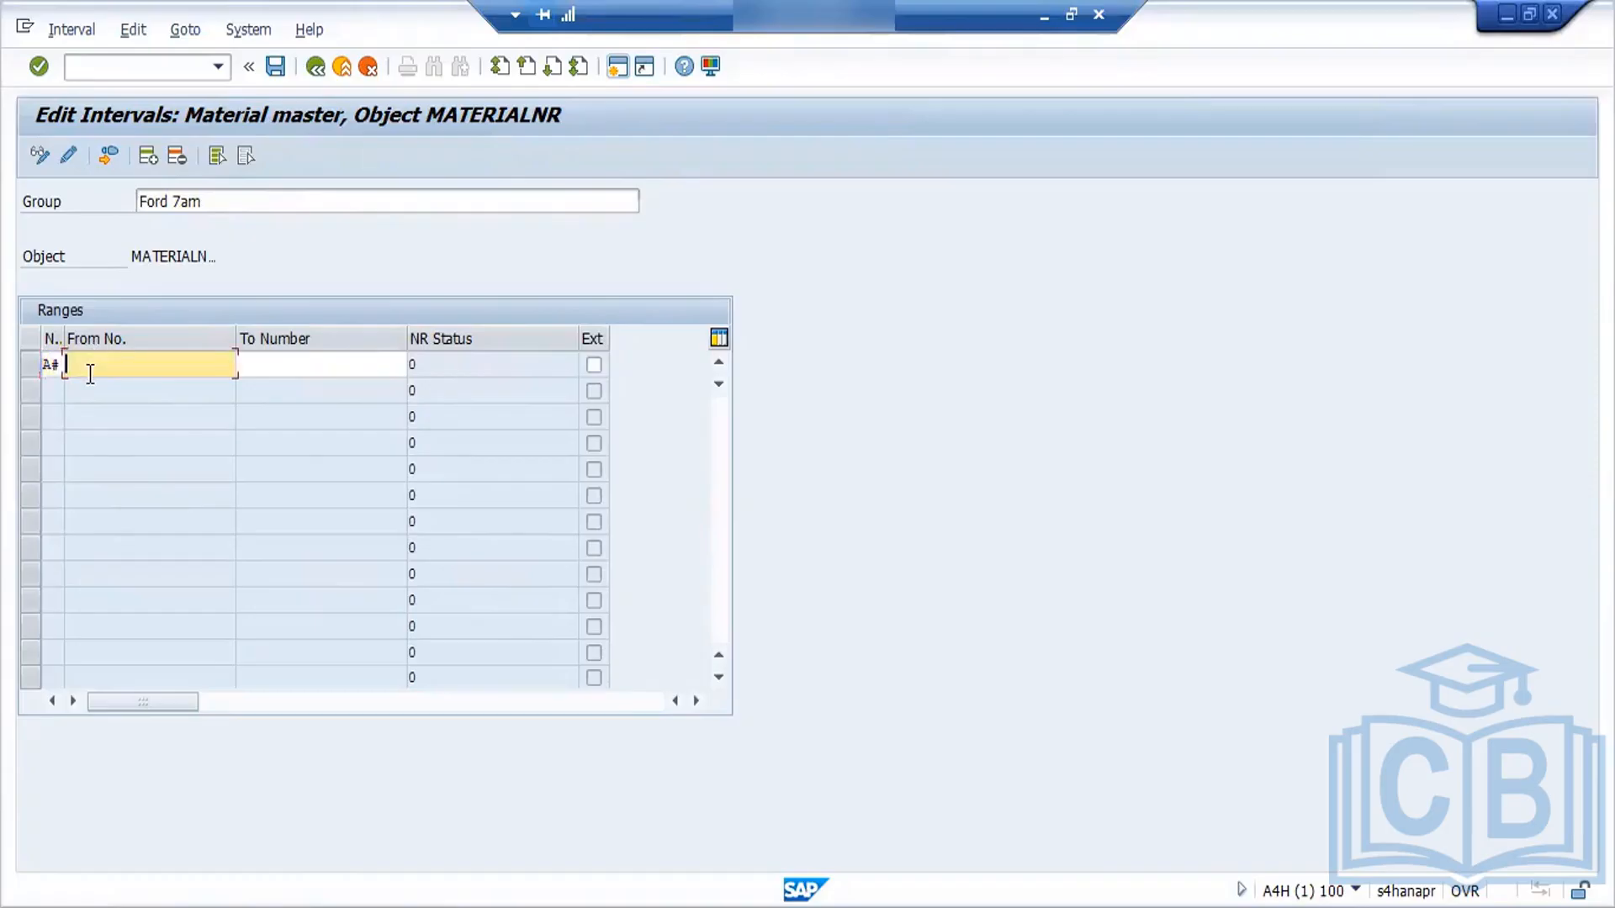
{"action": "type", "text": "849"}
{"action": "type", "text": "00"}
{"action": "key", "text": "Tab"}
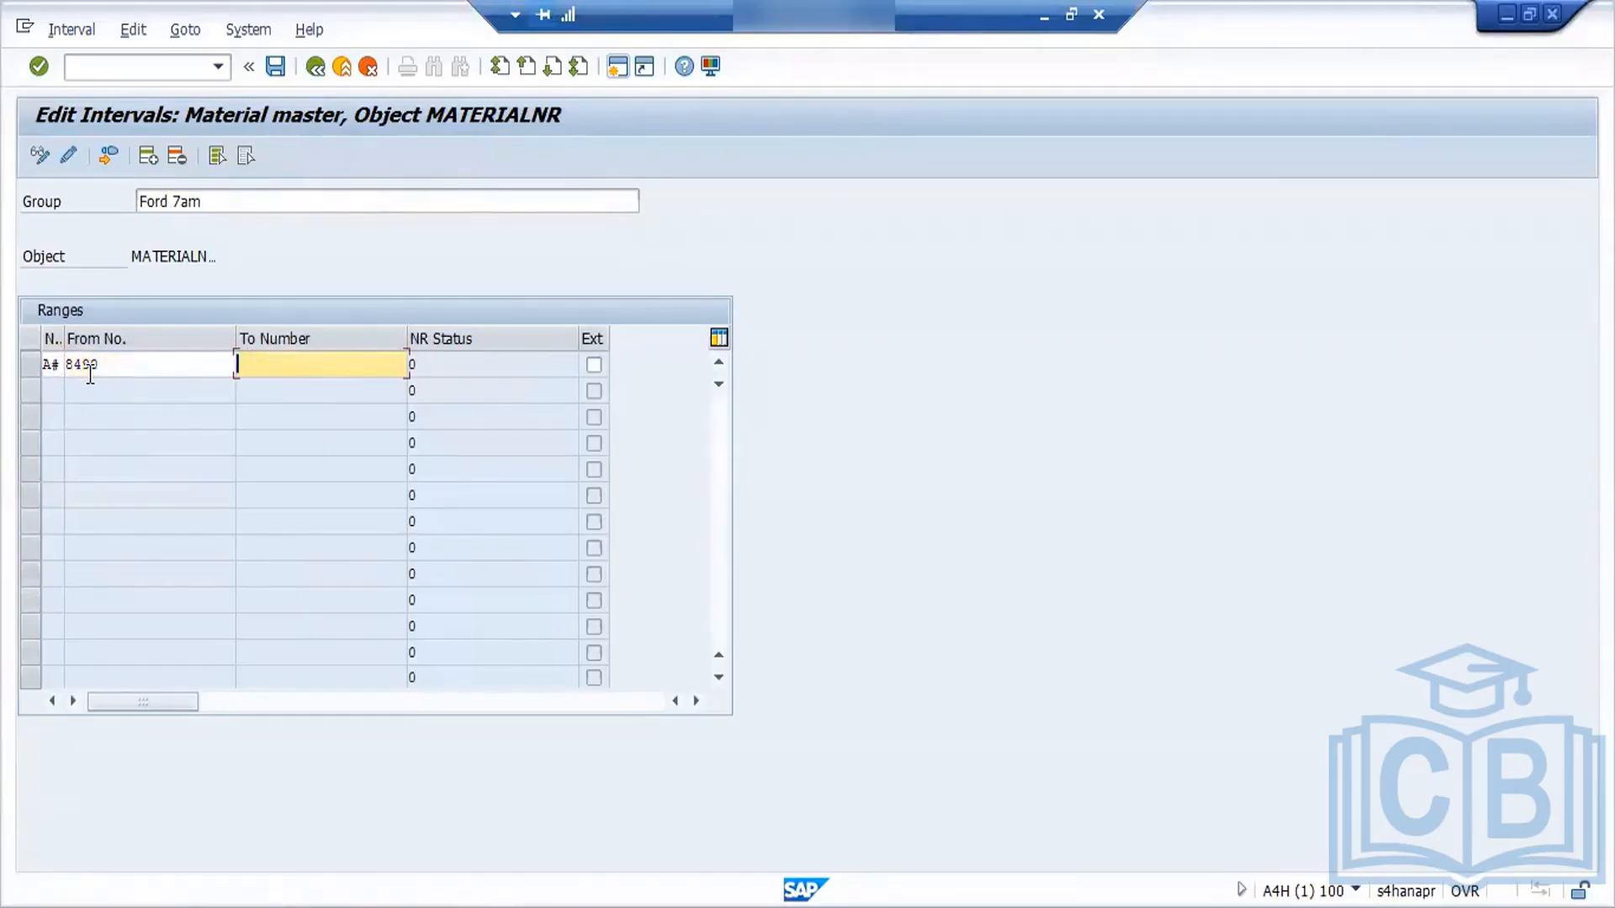
{"action": "type", "text": "8498"}
{"action": "left_click", "coordinate": [102, 367]}
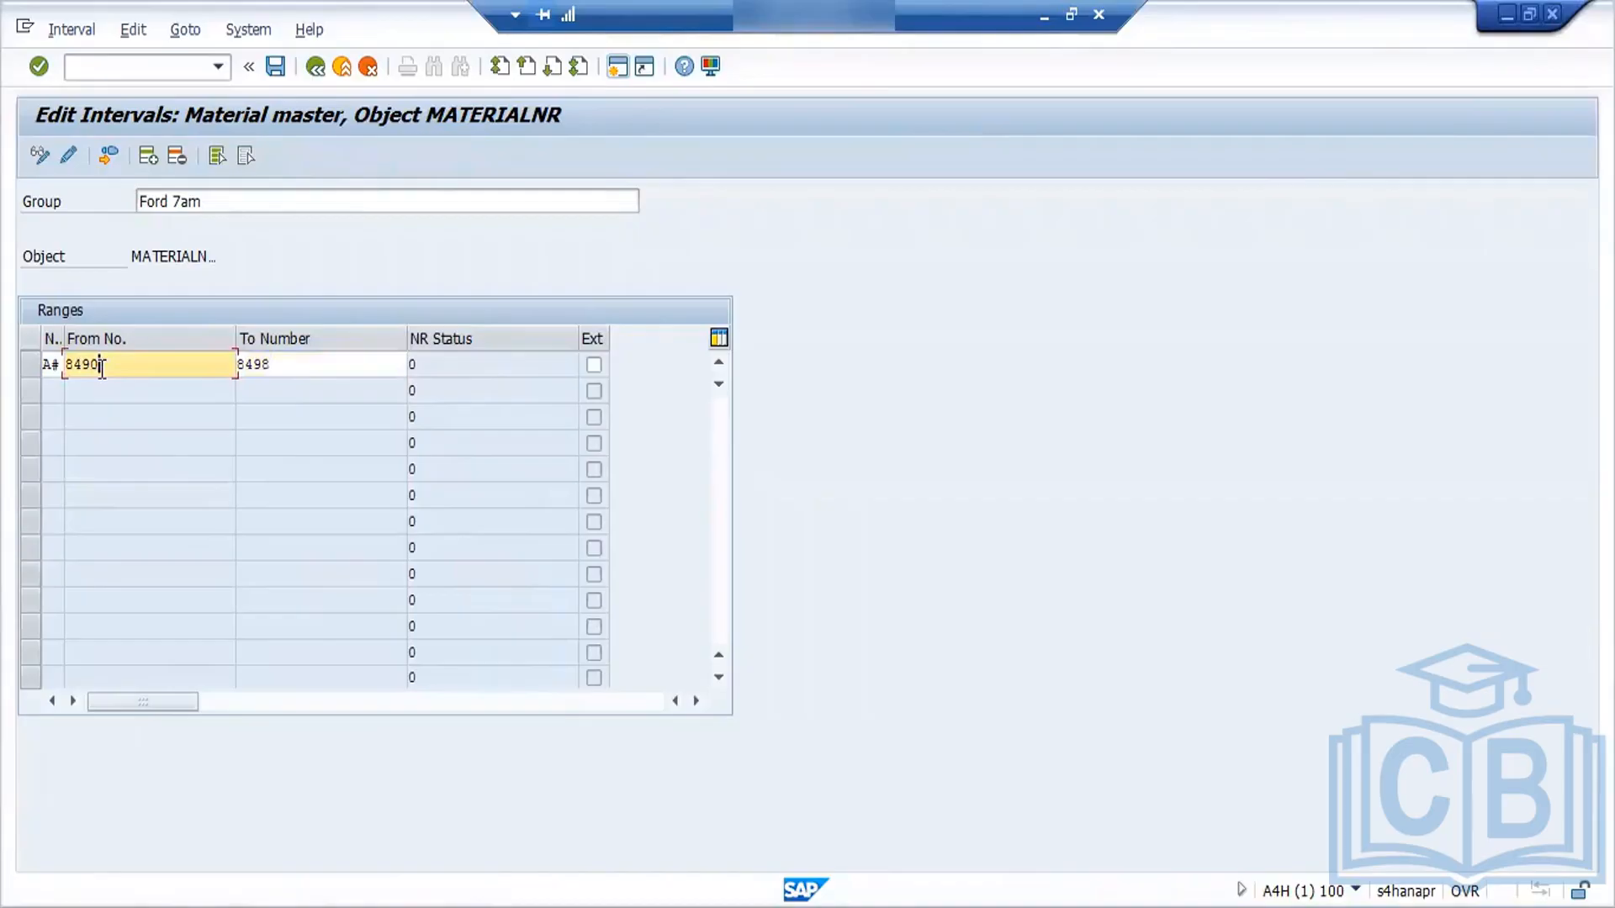
{"action": "key", "text": "BackSpace"}
{"action": "key", "text": "BackSpace"}
{"action": "type", "text": "00"}
{"action": "key", "text": "Return"}
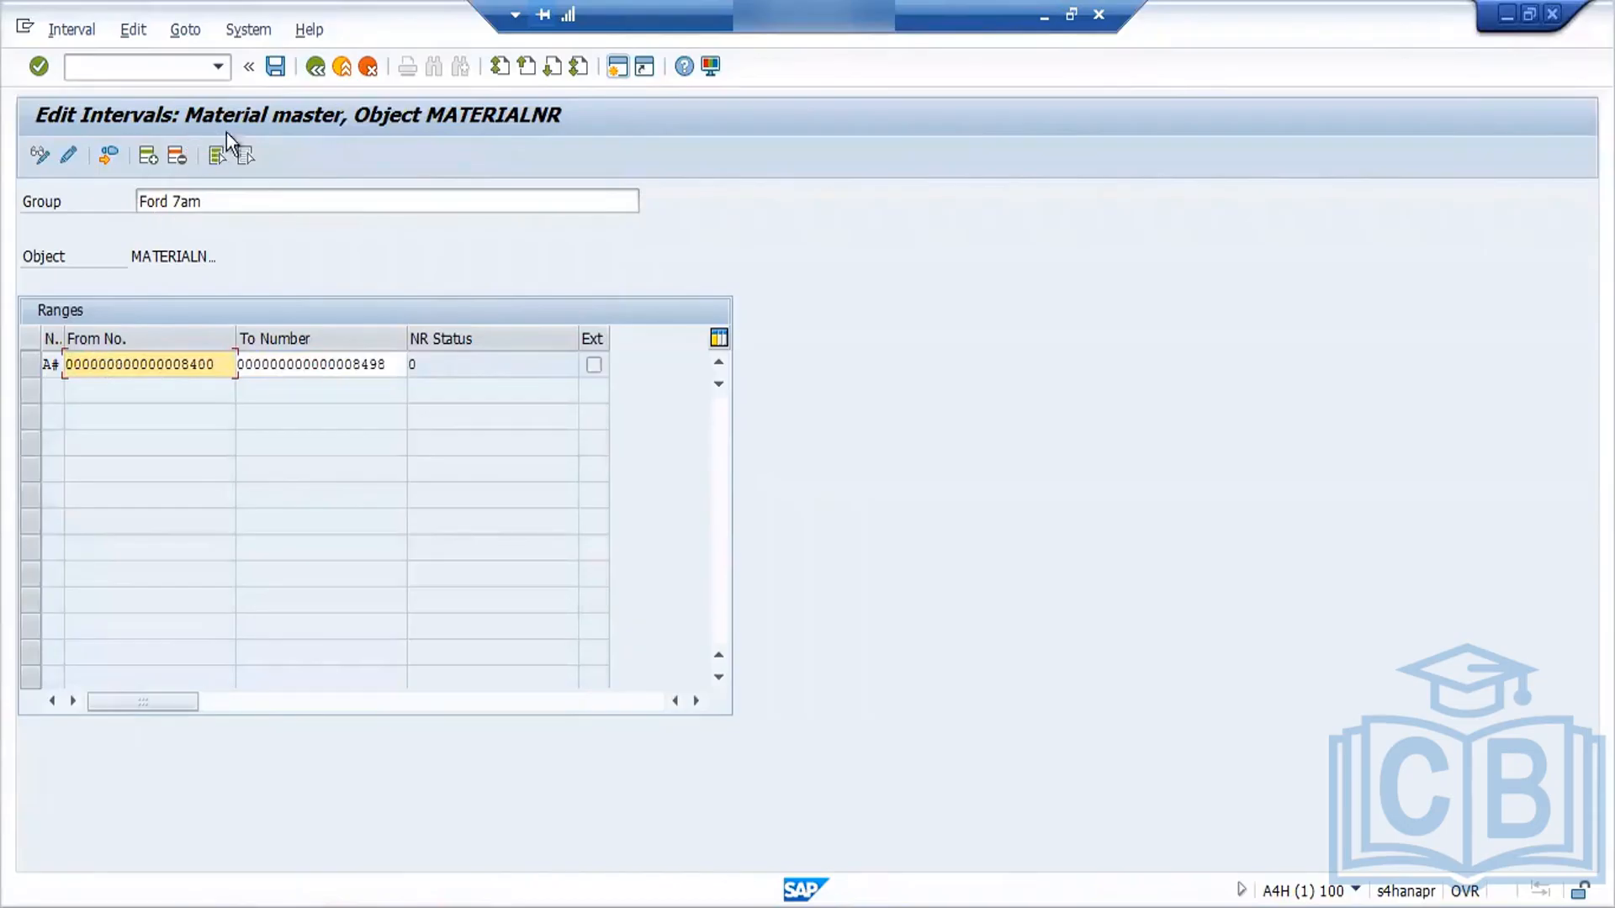
Step: Save the Ford 7am group with its interval, accept the transport notice, and return to the IMG structure
{"action": "left_click", "coordinate": [277, 66]}
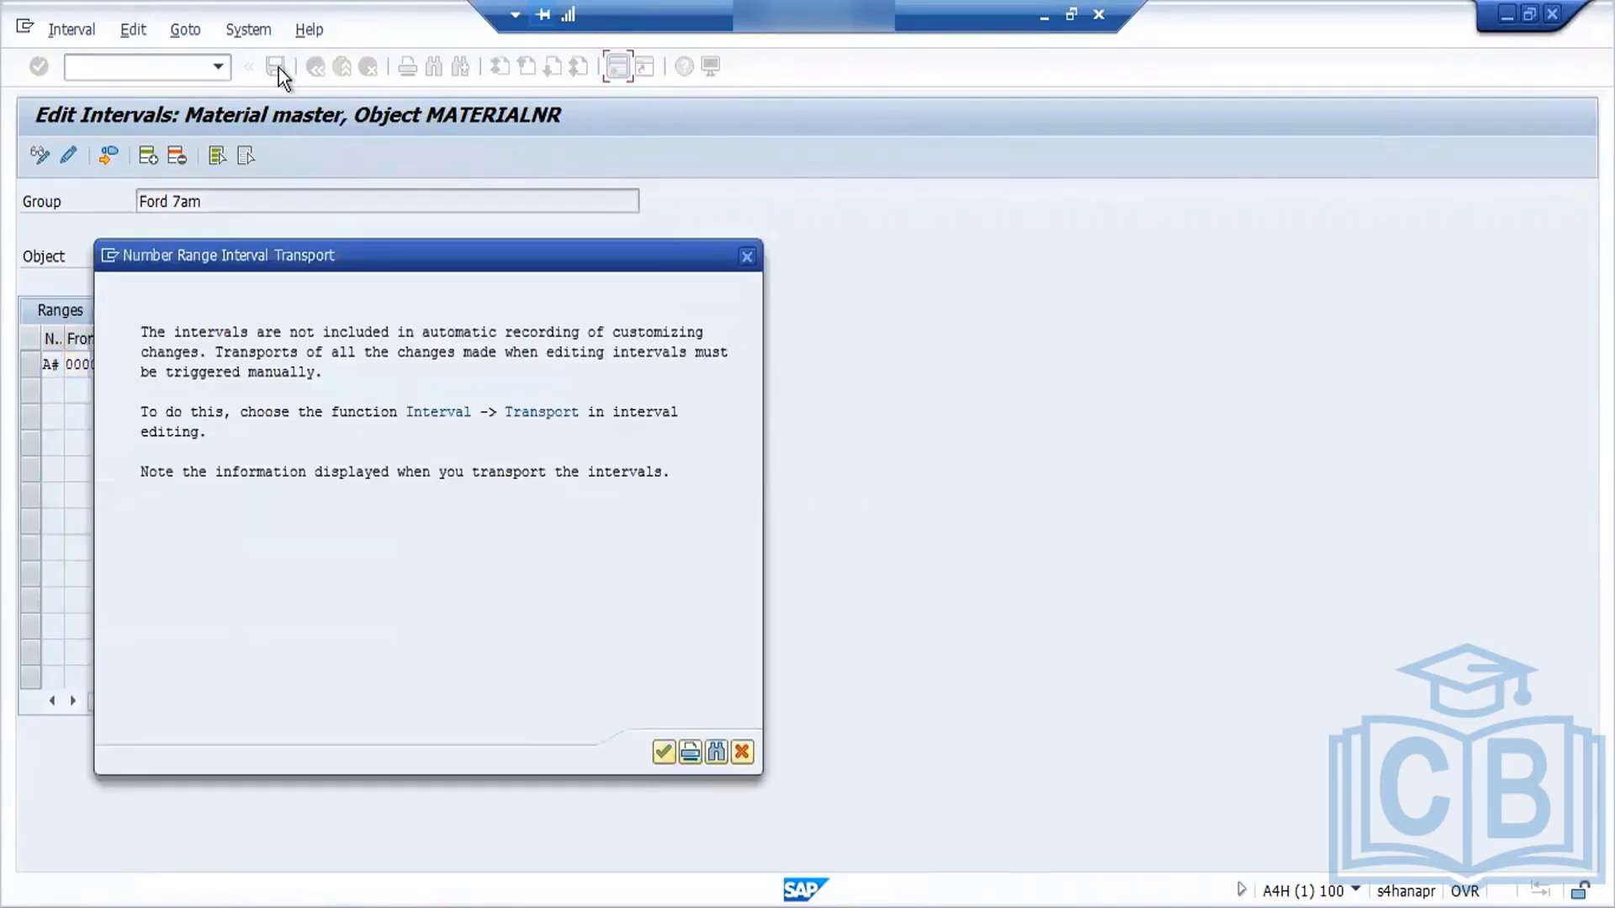
{"action": "left_click", "coordinate": [664, 753]}
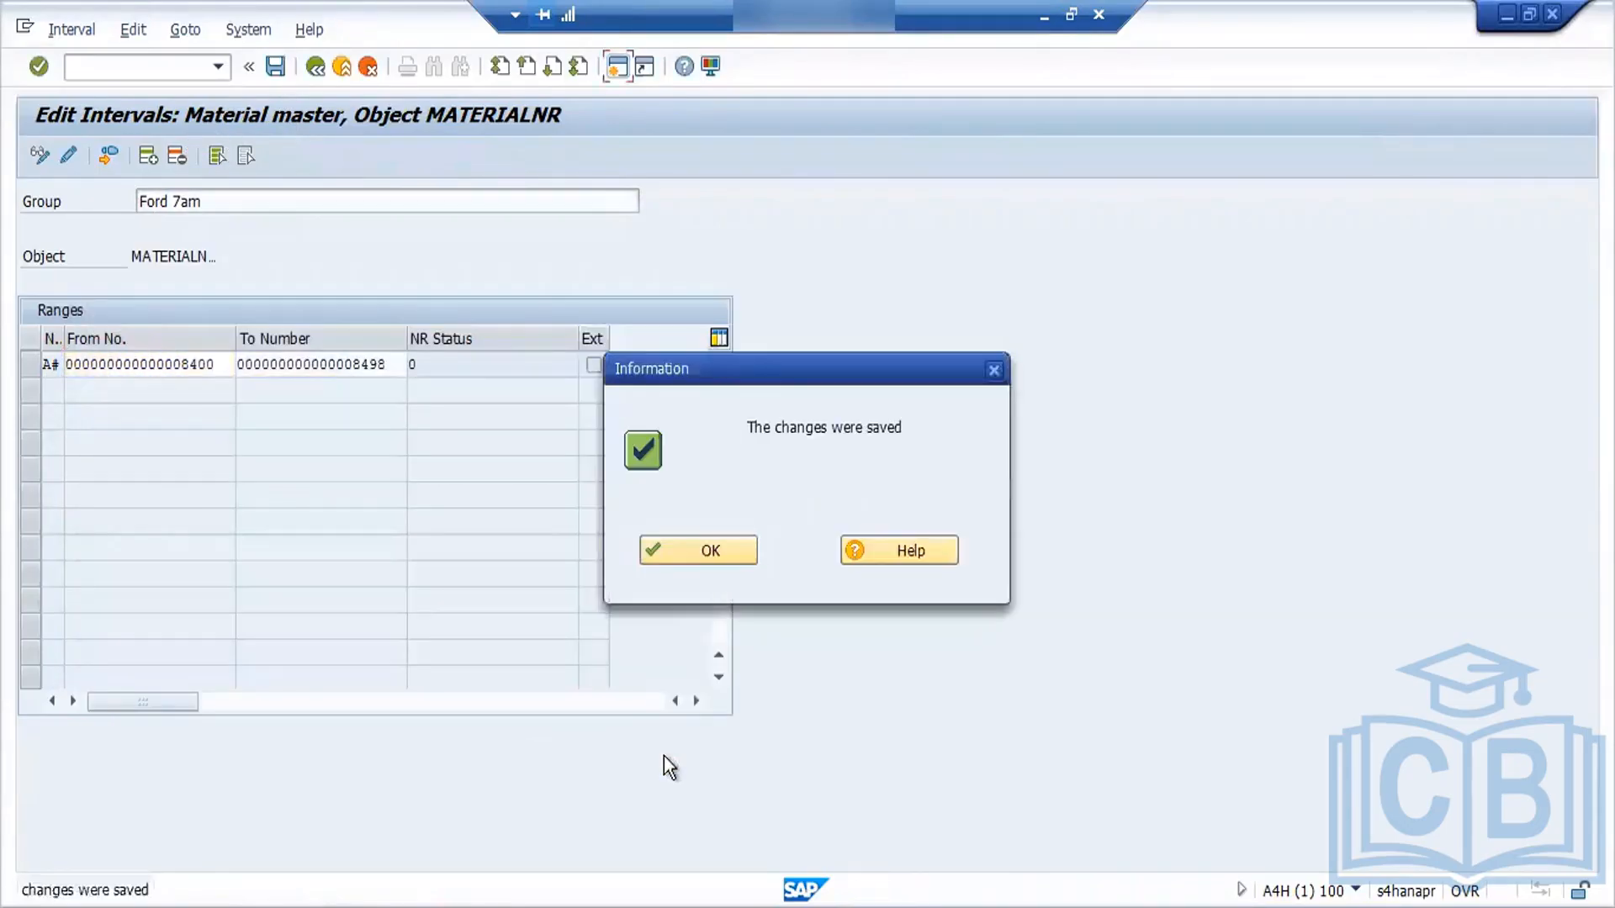
{"action": "left_click", "coordinate": [708, 550]}
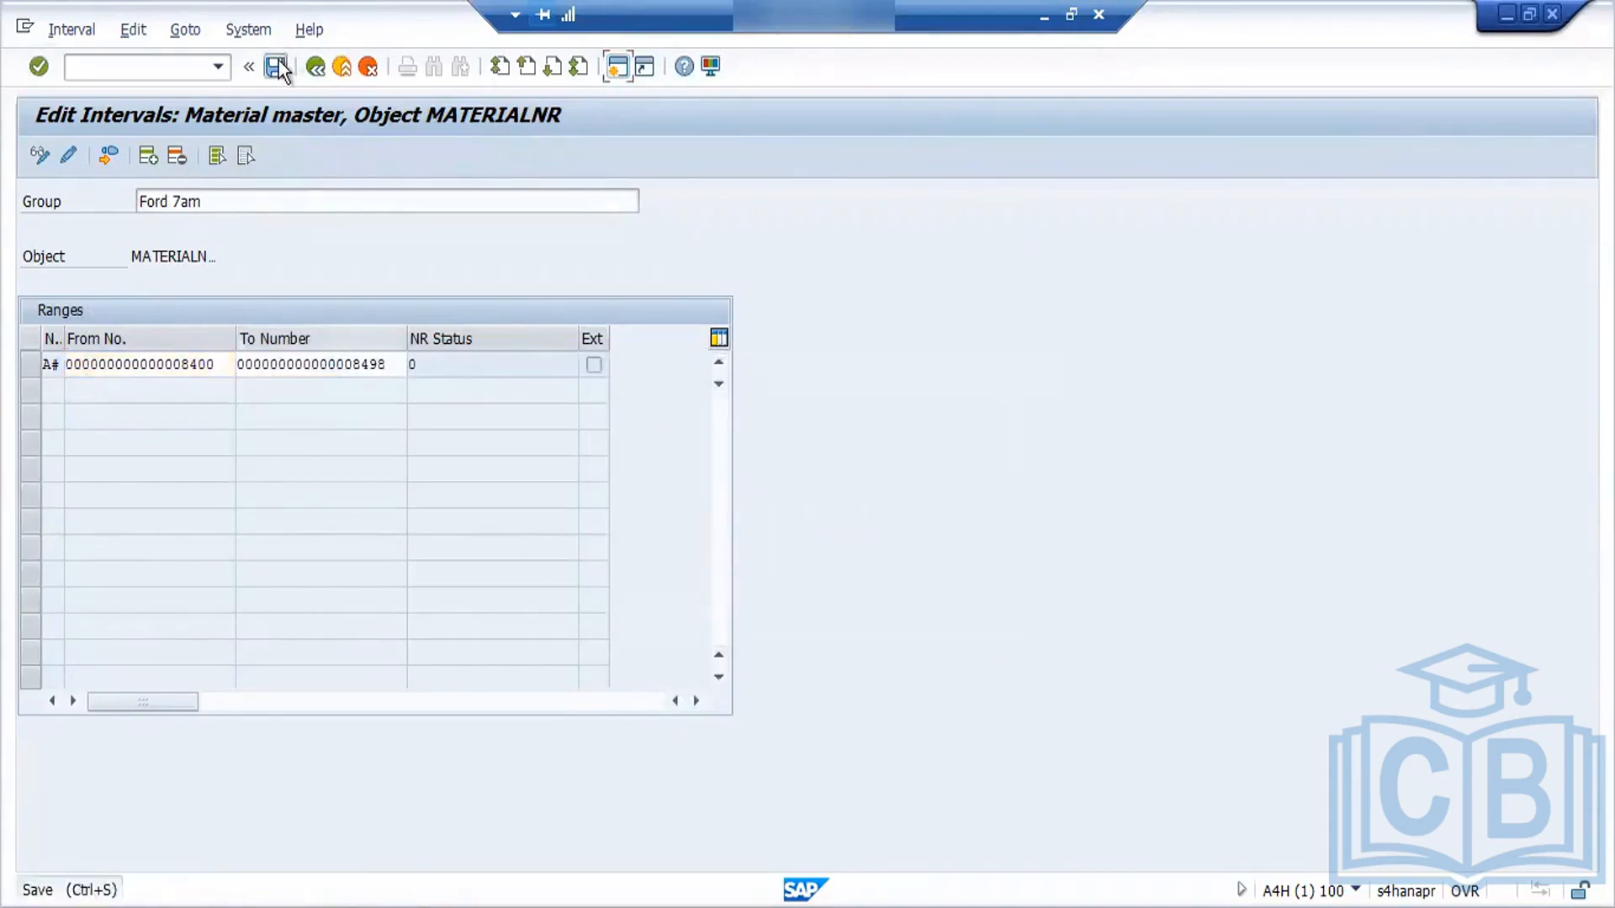
{"action": "left_click", "coordinate": [316, 68]}
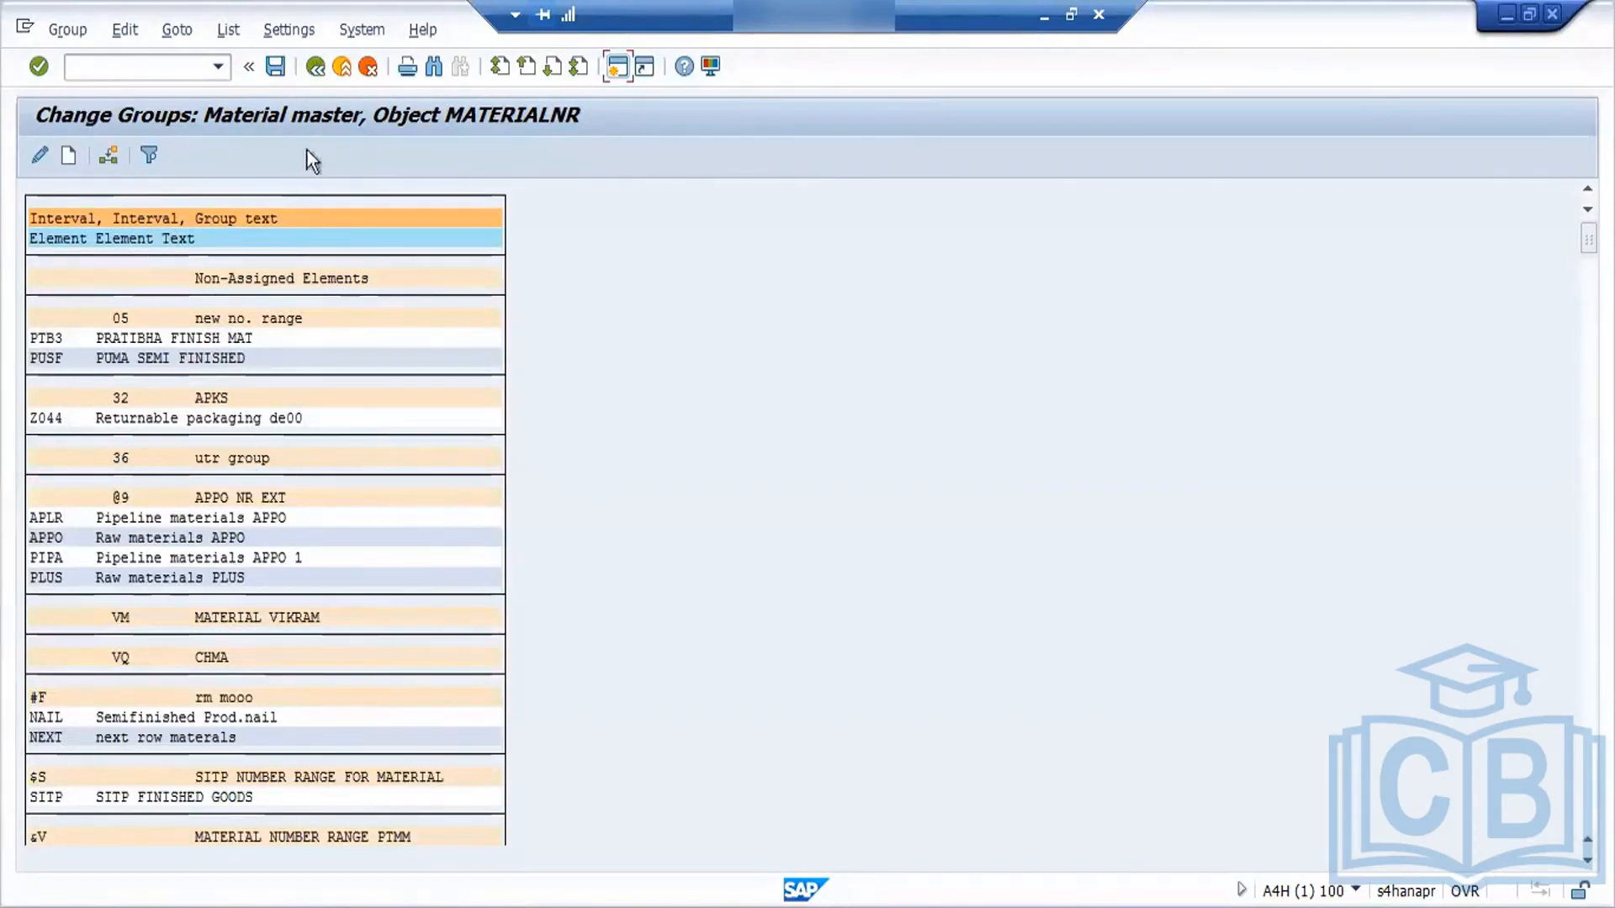
{"action": "left_click", "coordinate": [316, 67]}
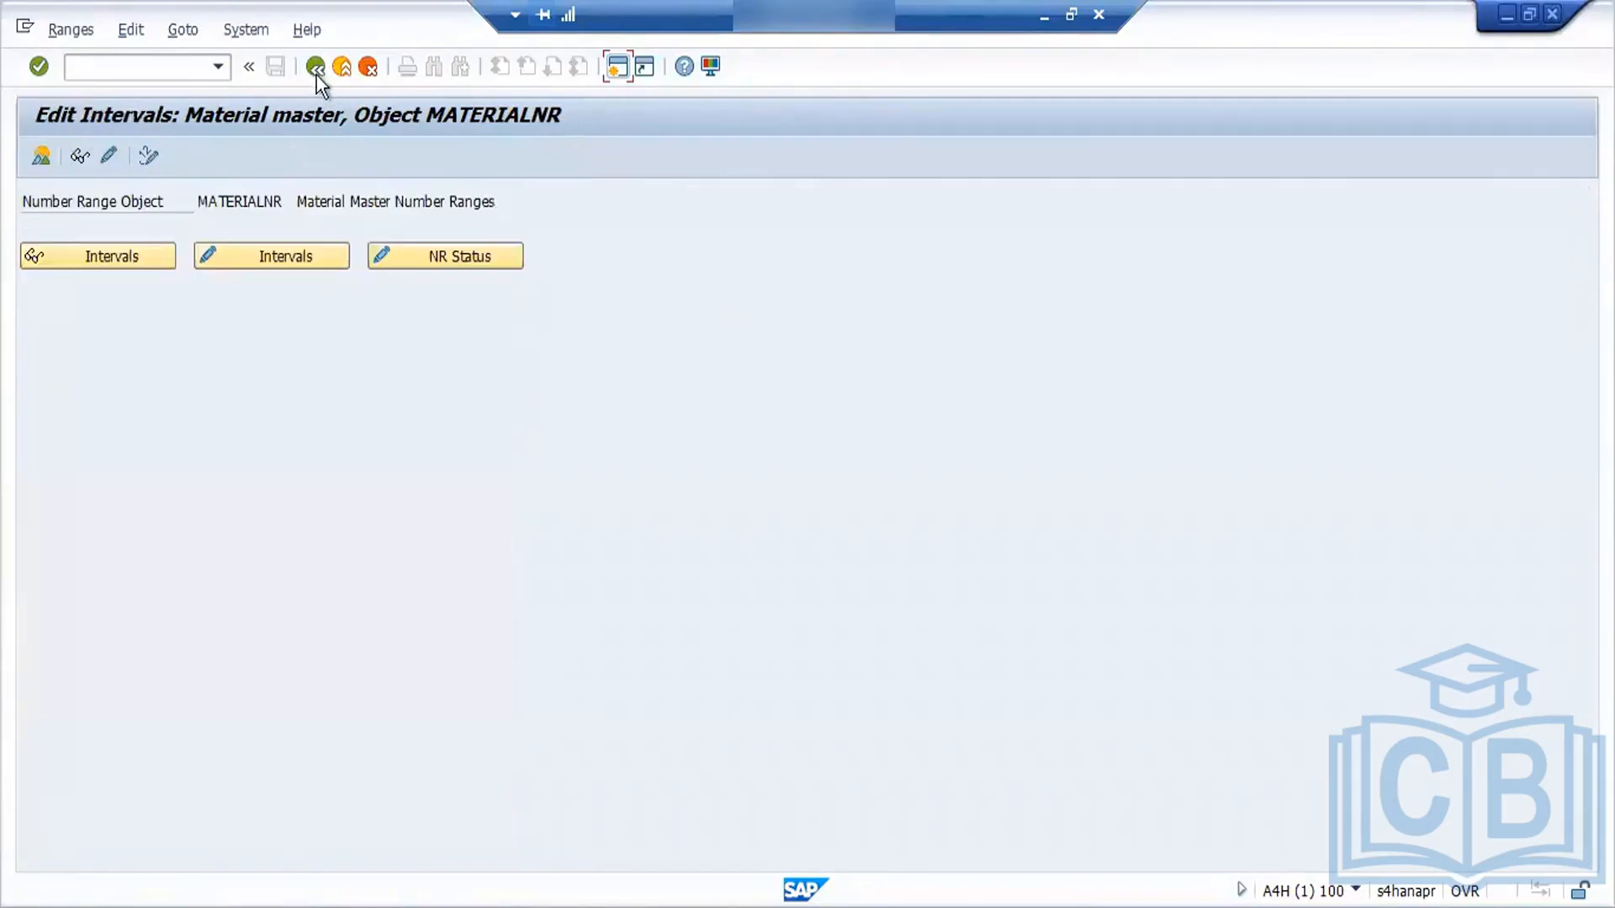
{"action": "left_click", "coordinate": [316, 72]}
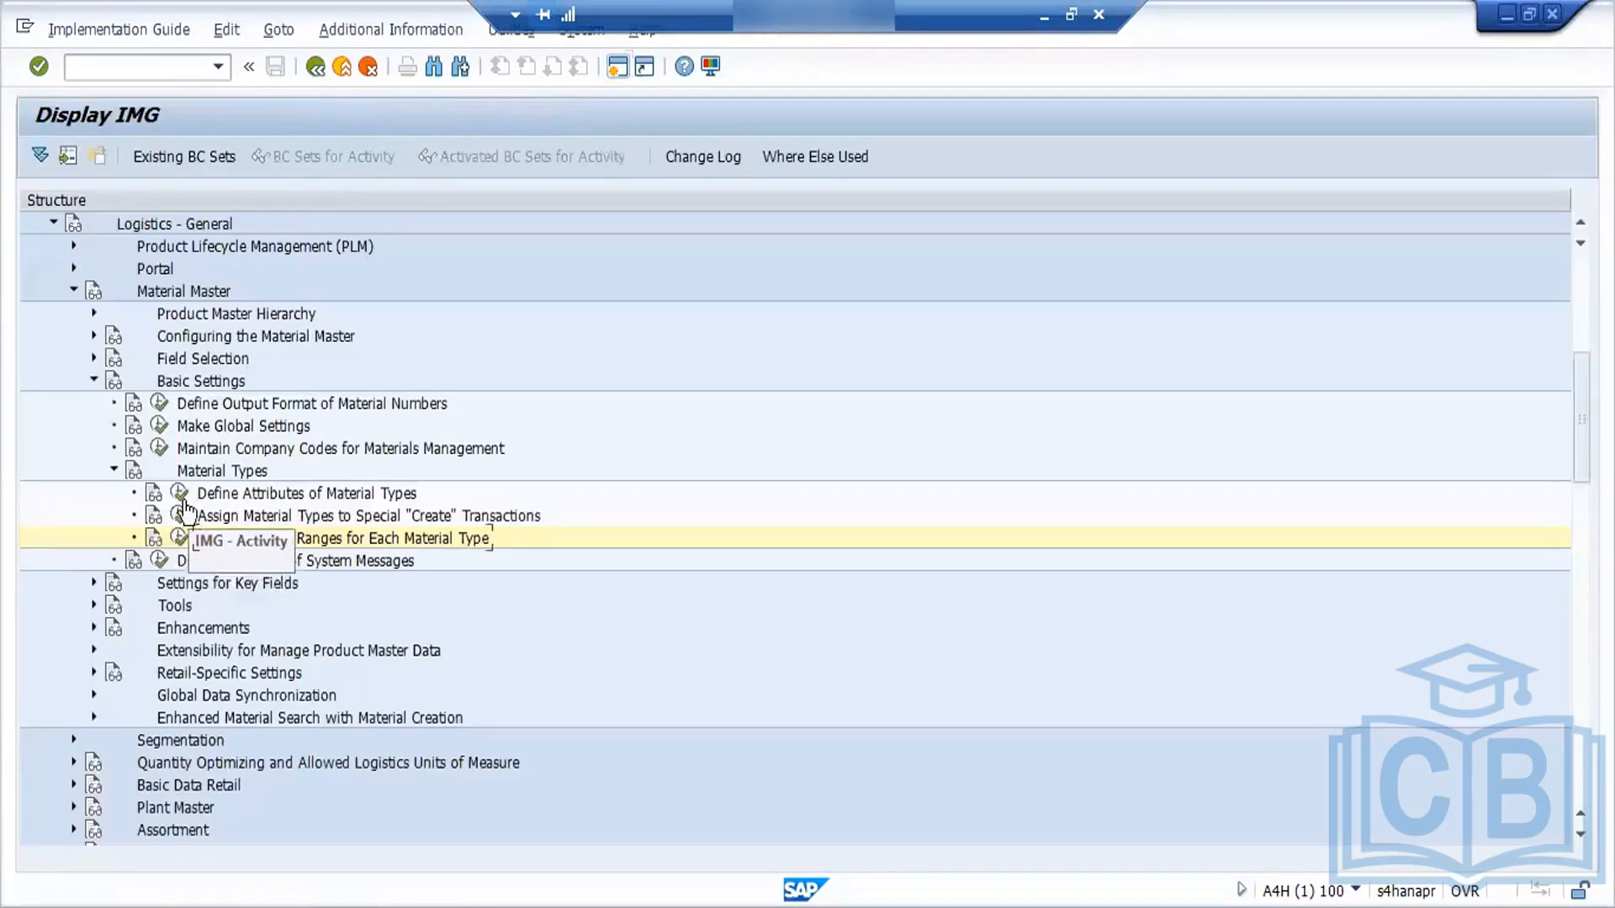
Step: Run the activity Define Attributes of Material Types and position the list on ROH and on FERT
{"action": "left_click", "coordinate": [180, 494]}
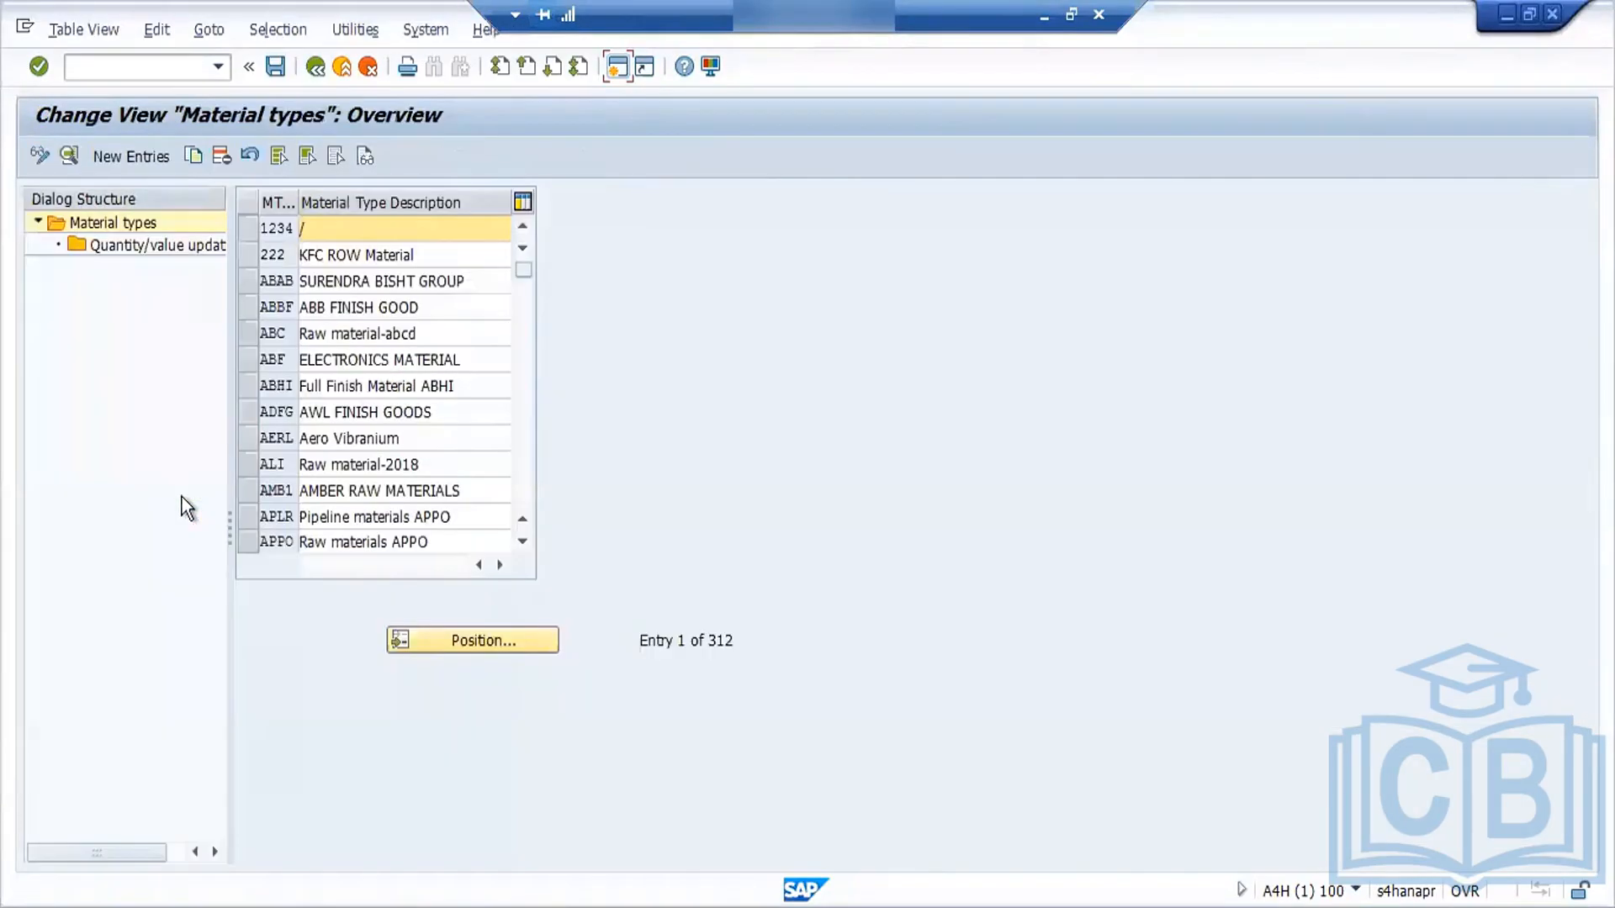
{"action": "left_click", "coordinate": [456, 639]}
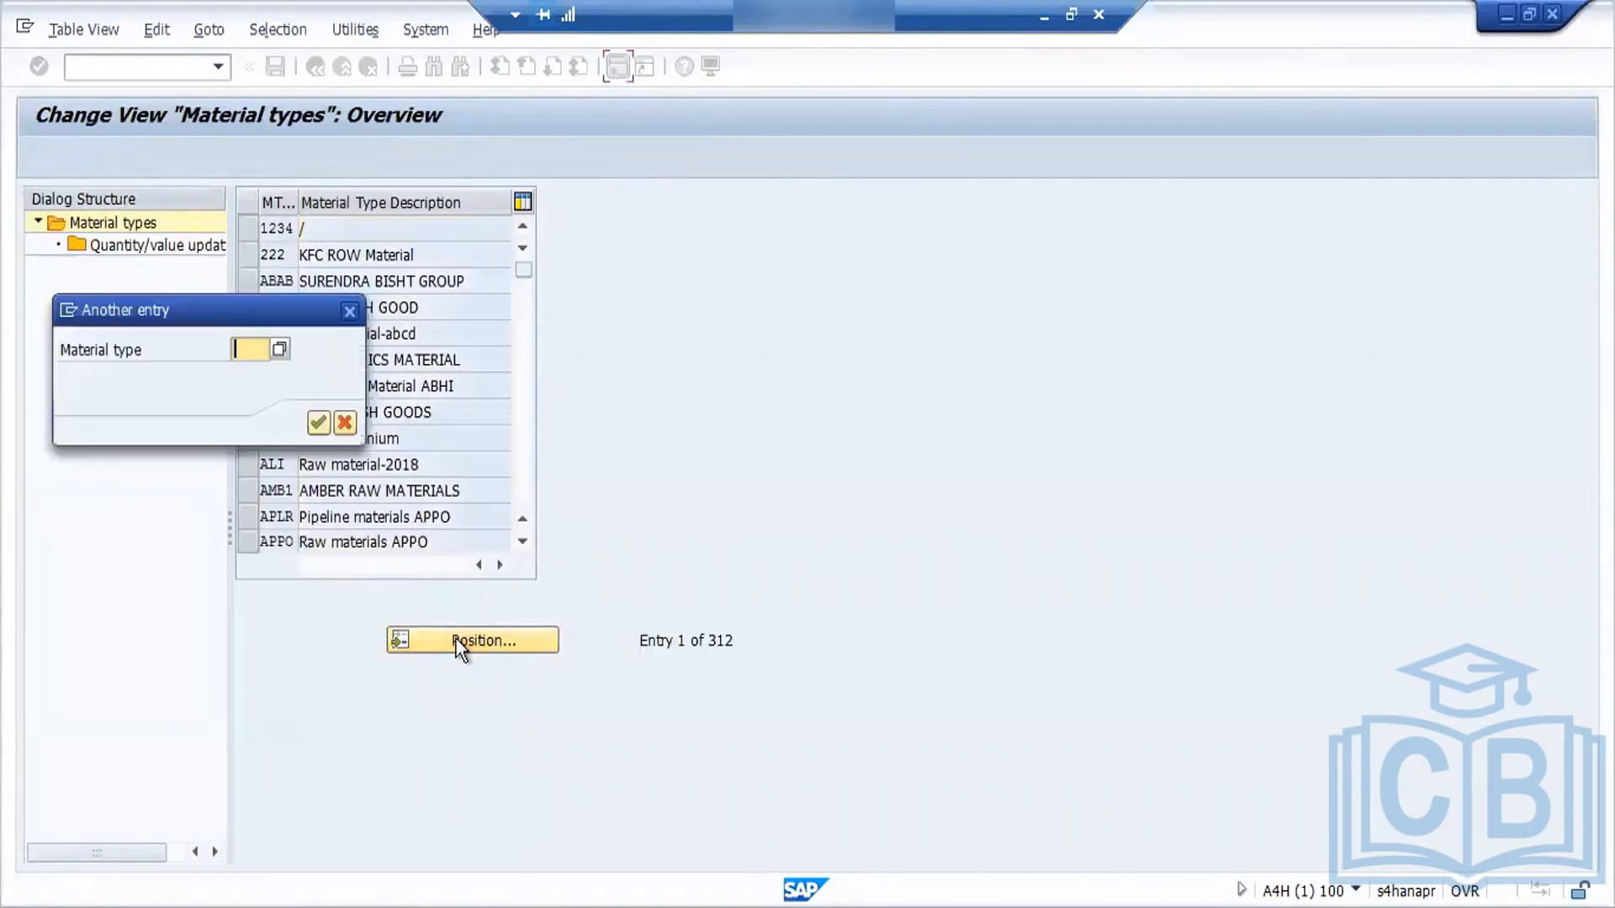
{"action": "type", "text": "ROH"}
{"action": "key", "text": "Return"}
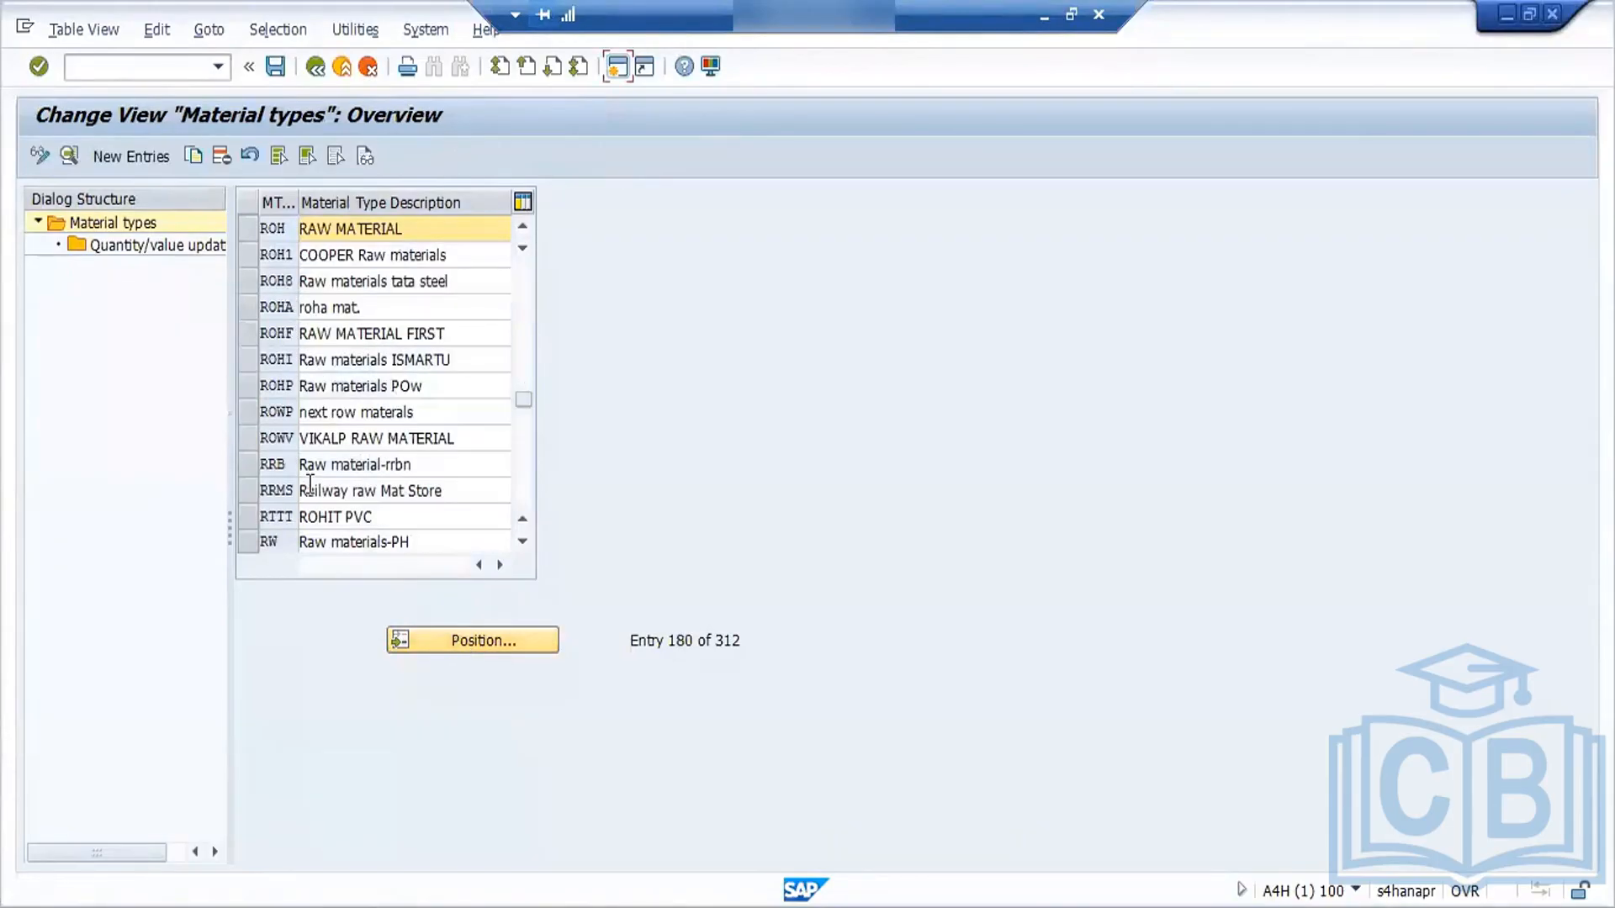
{"action": "left_click", "coordinate": [444, 649]}
{"action": "type", "text": "FERT"}
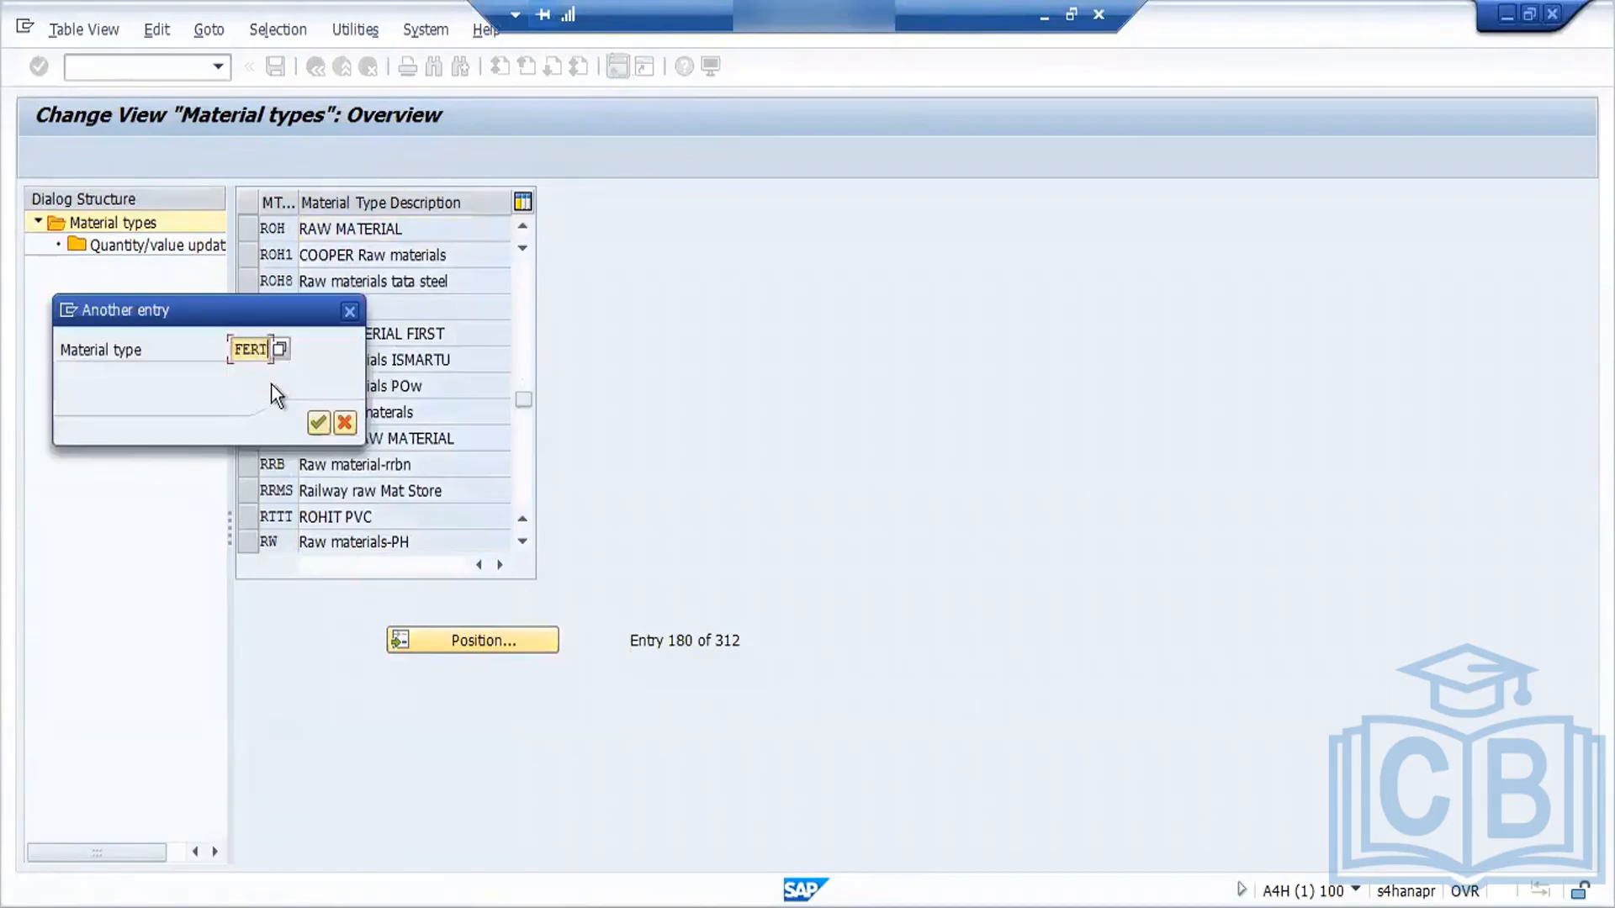
{"action": "key", "text": "Return"}
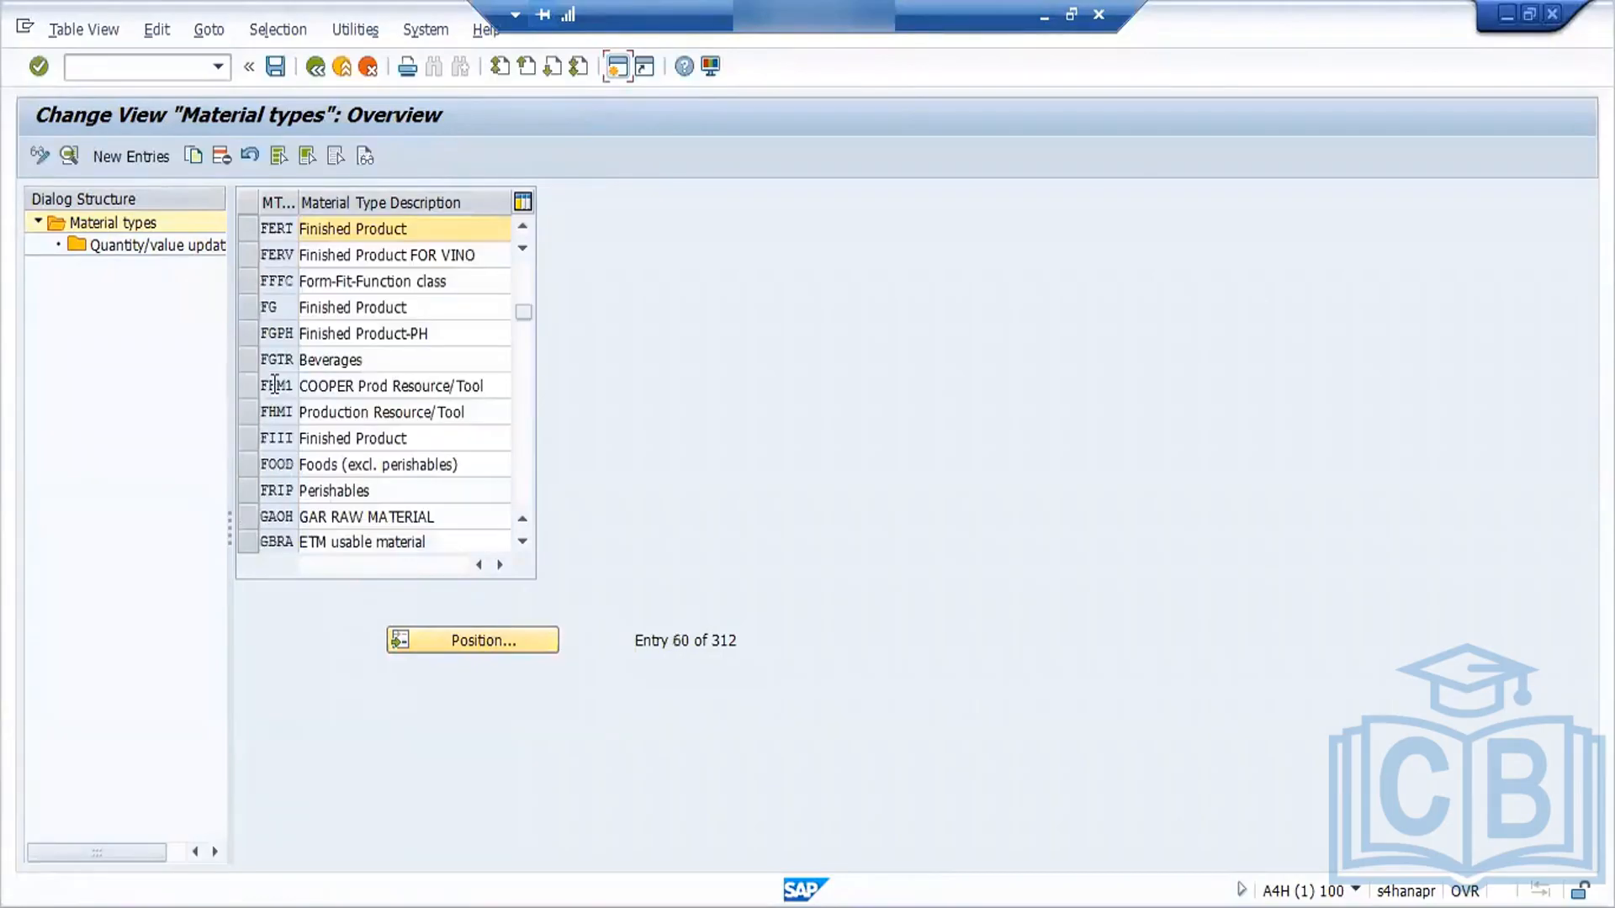
Step: Copy material type FERT to a new material type ZFRT, accepting its quantity/value updating settings
{"action": "left_click", "coordinate": [244, 234]}
{"action": "left_click", "coordinate": [199, 153]}
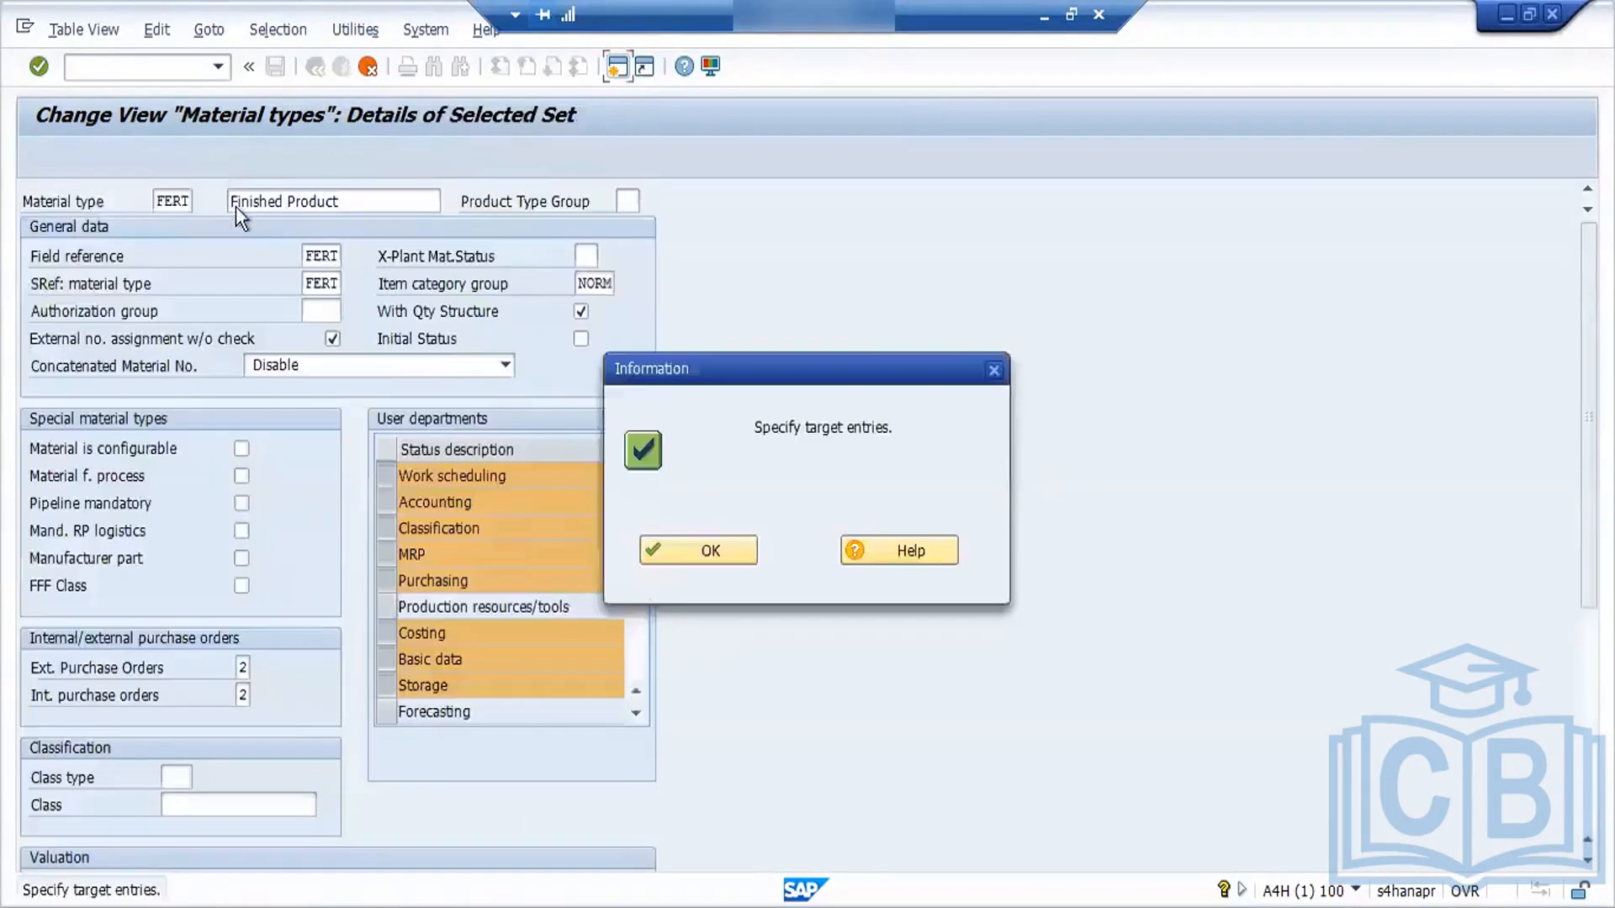
{"action": "left_click", "coordinate": [710, 551]}
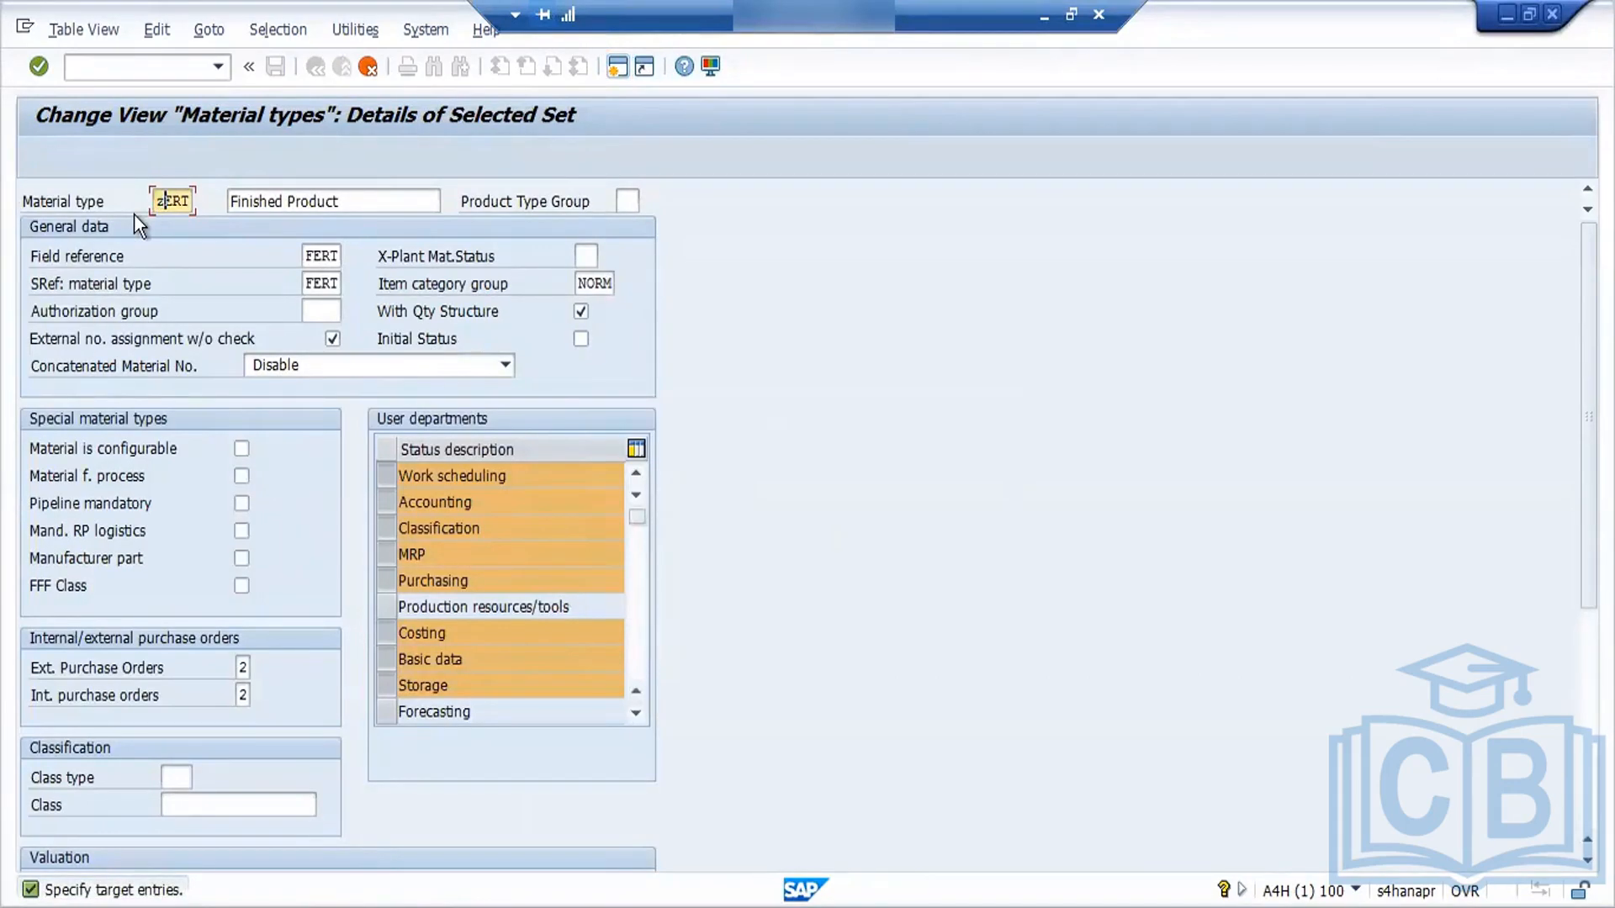
{"action": "type", "text": "zf"}
{"action": "key", "text": "Return"}
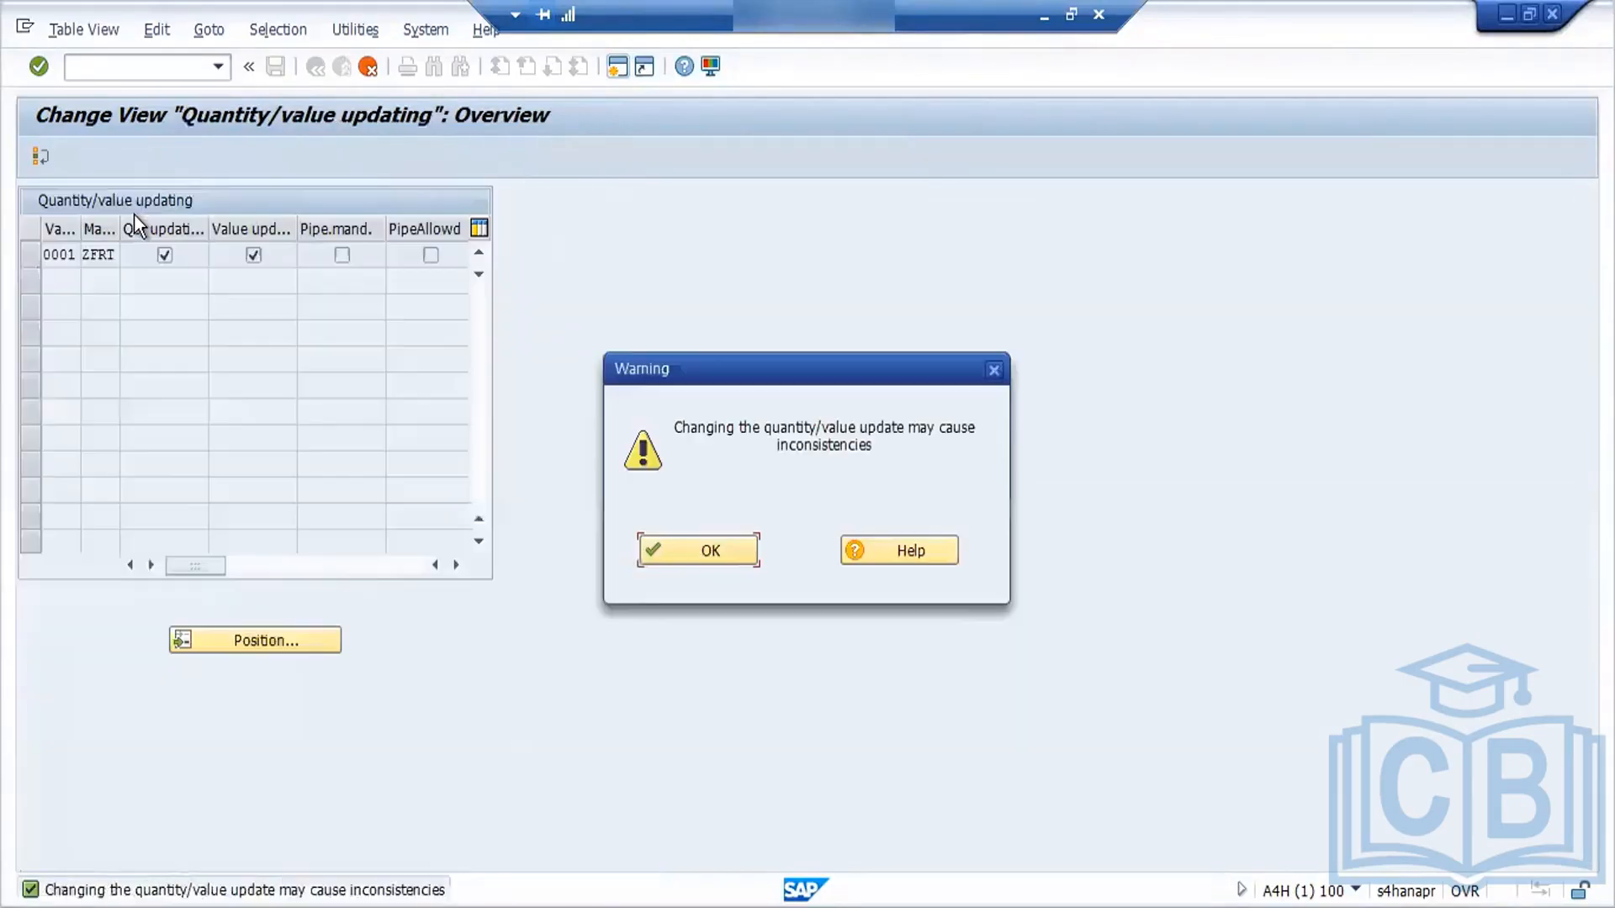
{"action": "left_click", "coordinate": [699, 558]}
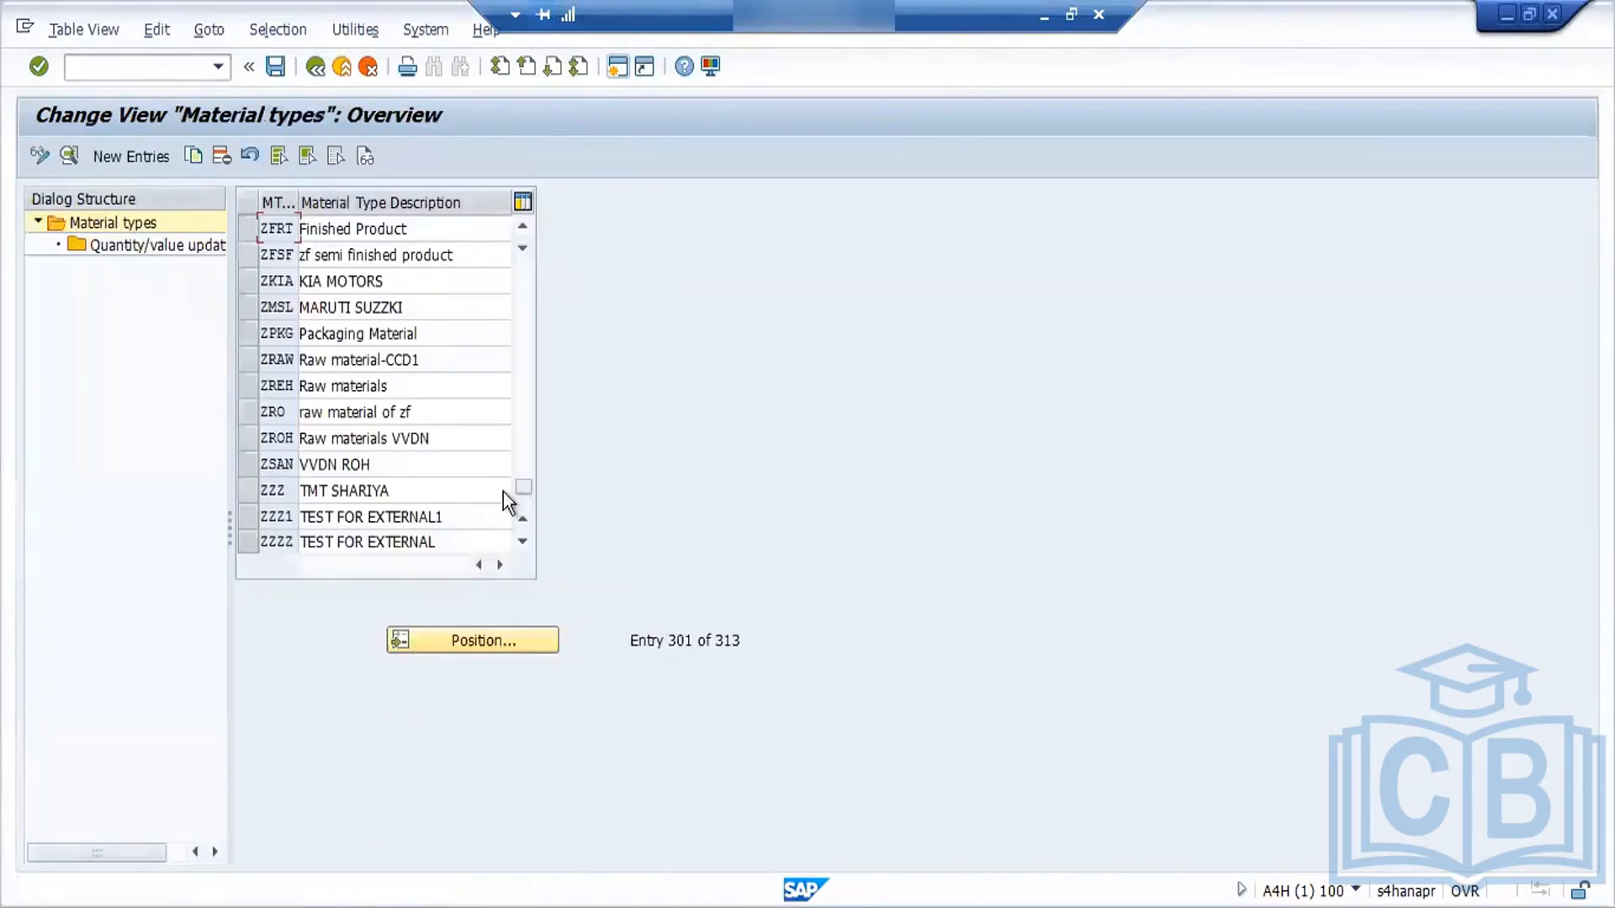
Step: Save the new material type in the customizing request "MM: BIO FORMULATION TR 7AM"
{"action": "left_click", "coordinate": [326, 376]}
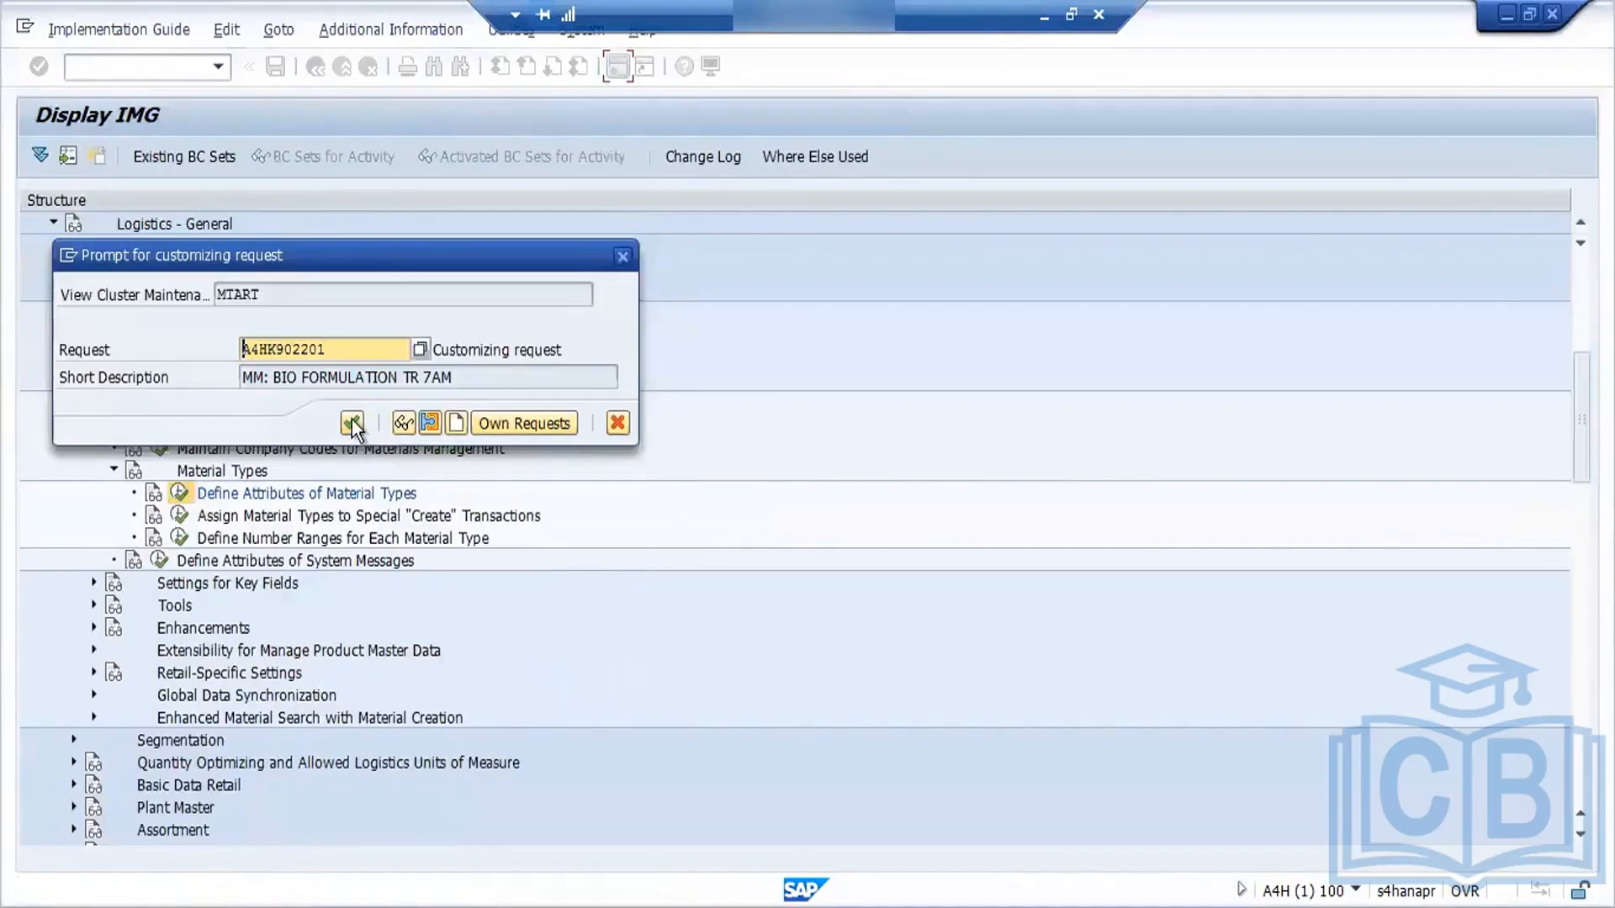
{"action": "left_click", "coordinate": [351, 421]}
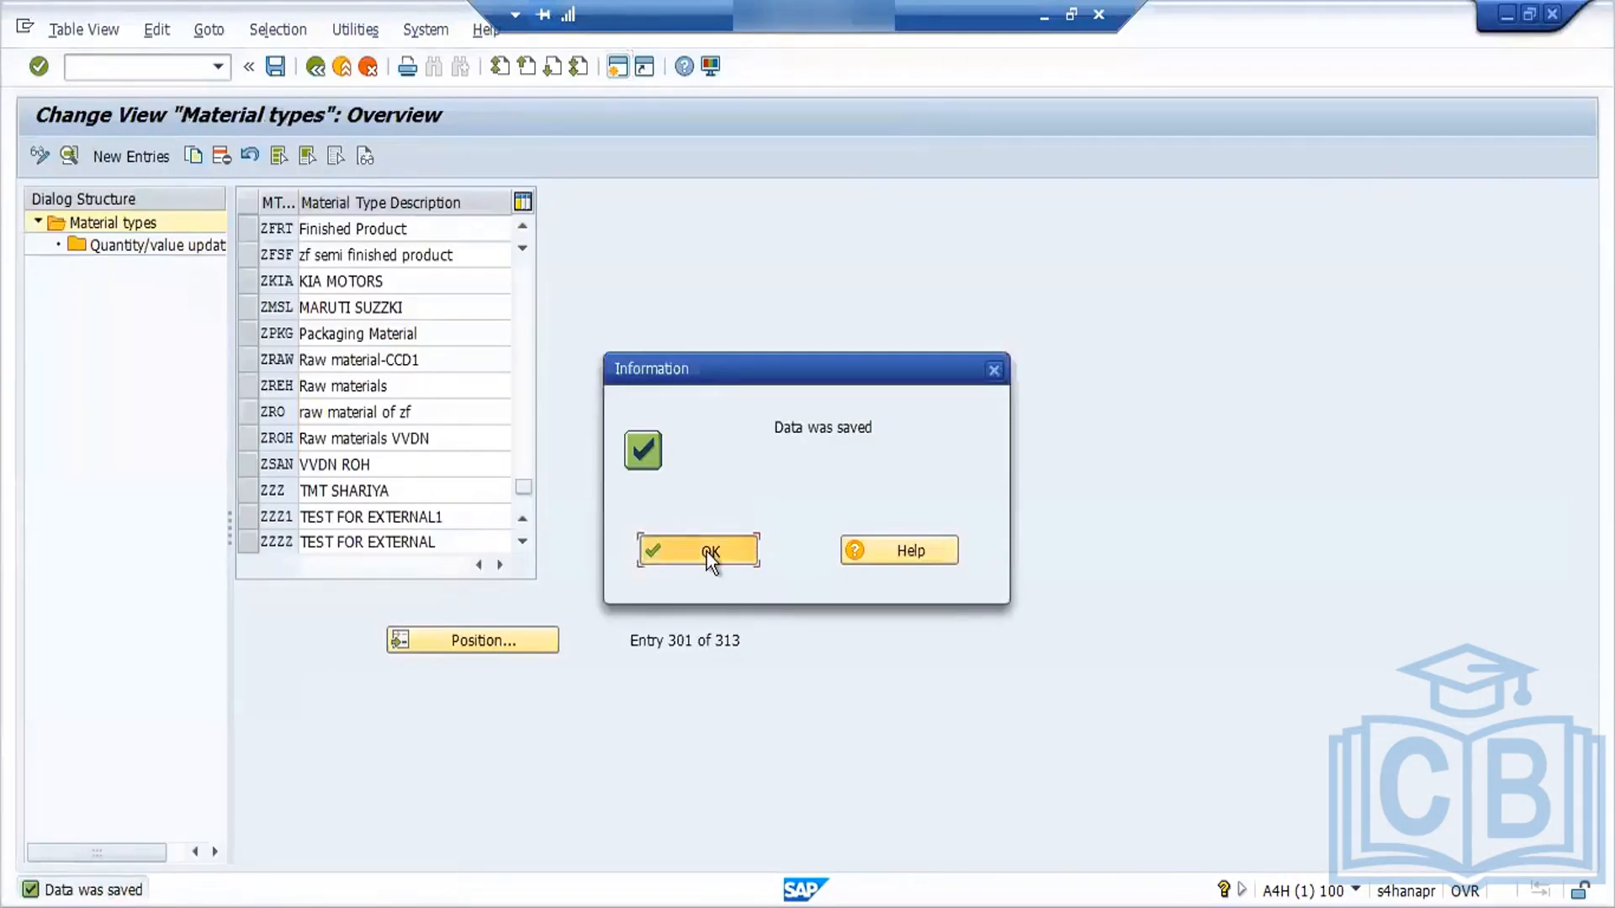
{"action": "left_click", "coordinate": [707, 552]}
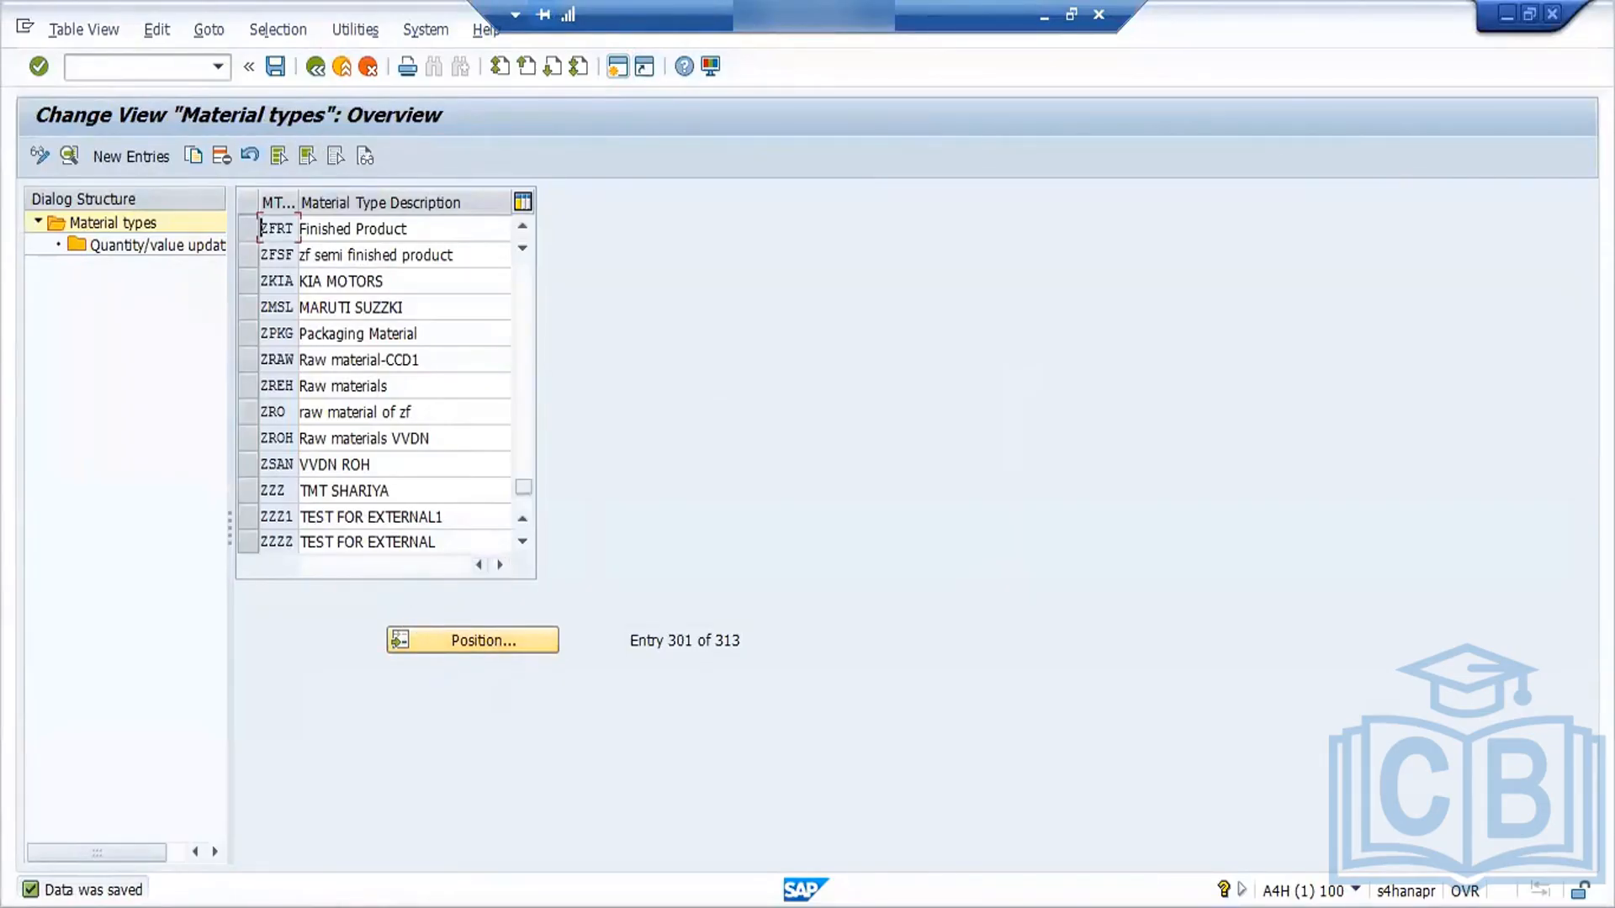
Step: Save the material types list again, acknowledge the notice, and select material type ZFRT
{"action": "left_click", "coordinate": [322, 906]}
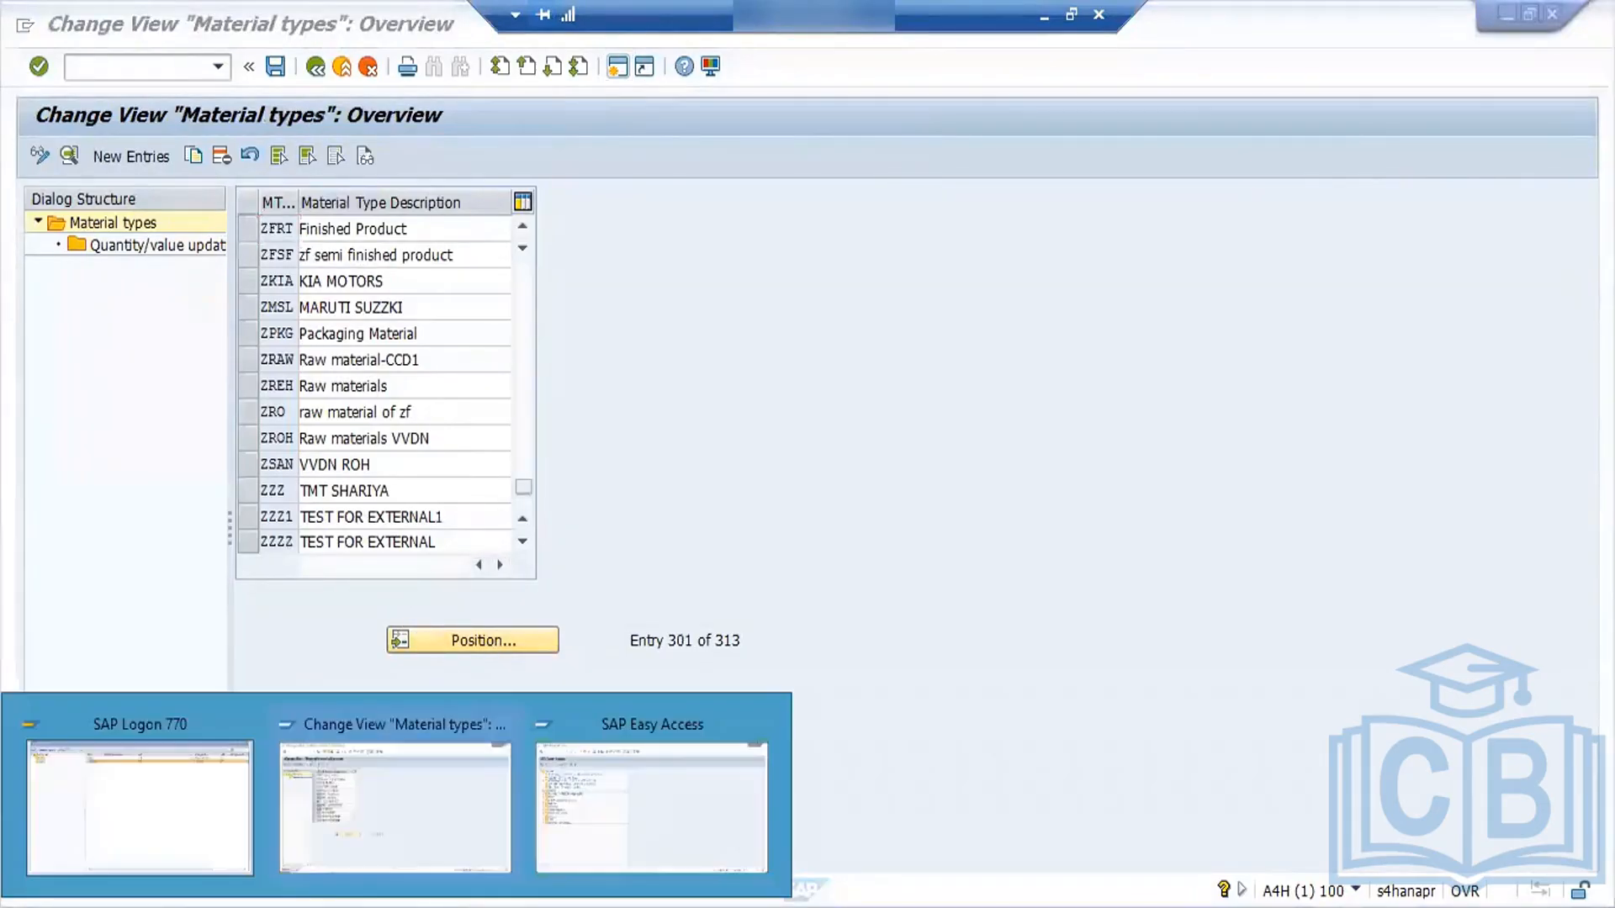
{"action": "left_click", "coordinate": [276, 63]}
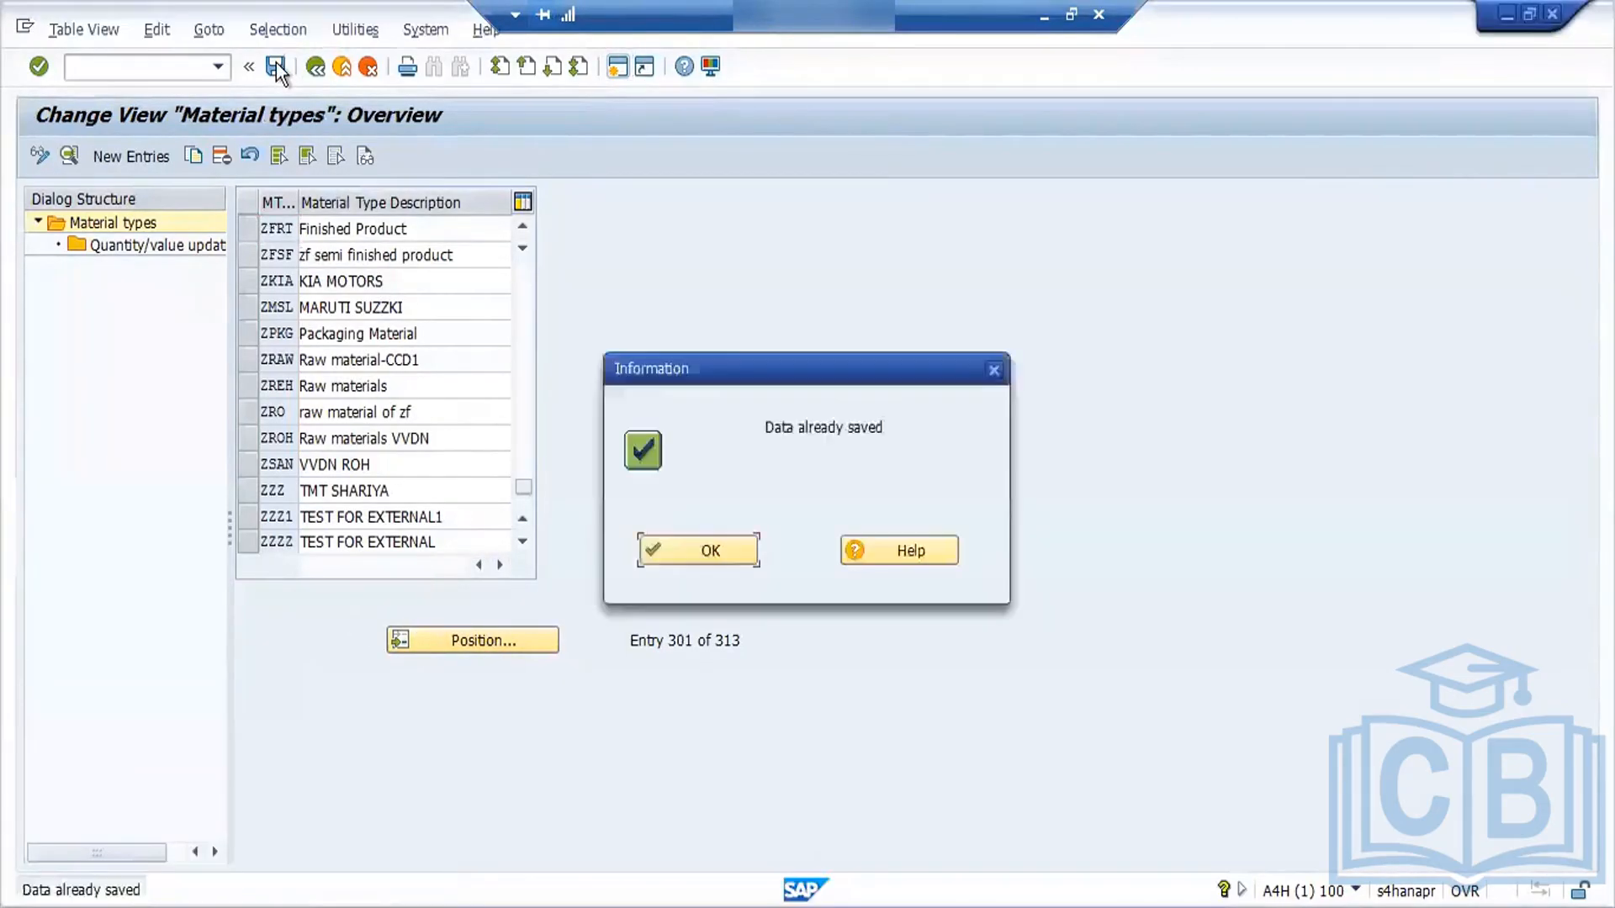
{"action": "left_click", "coordinate": [696, 553]}
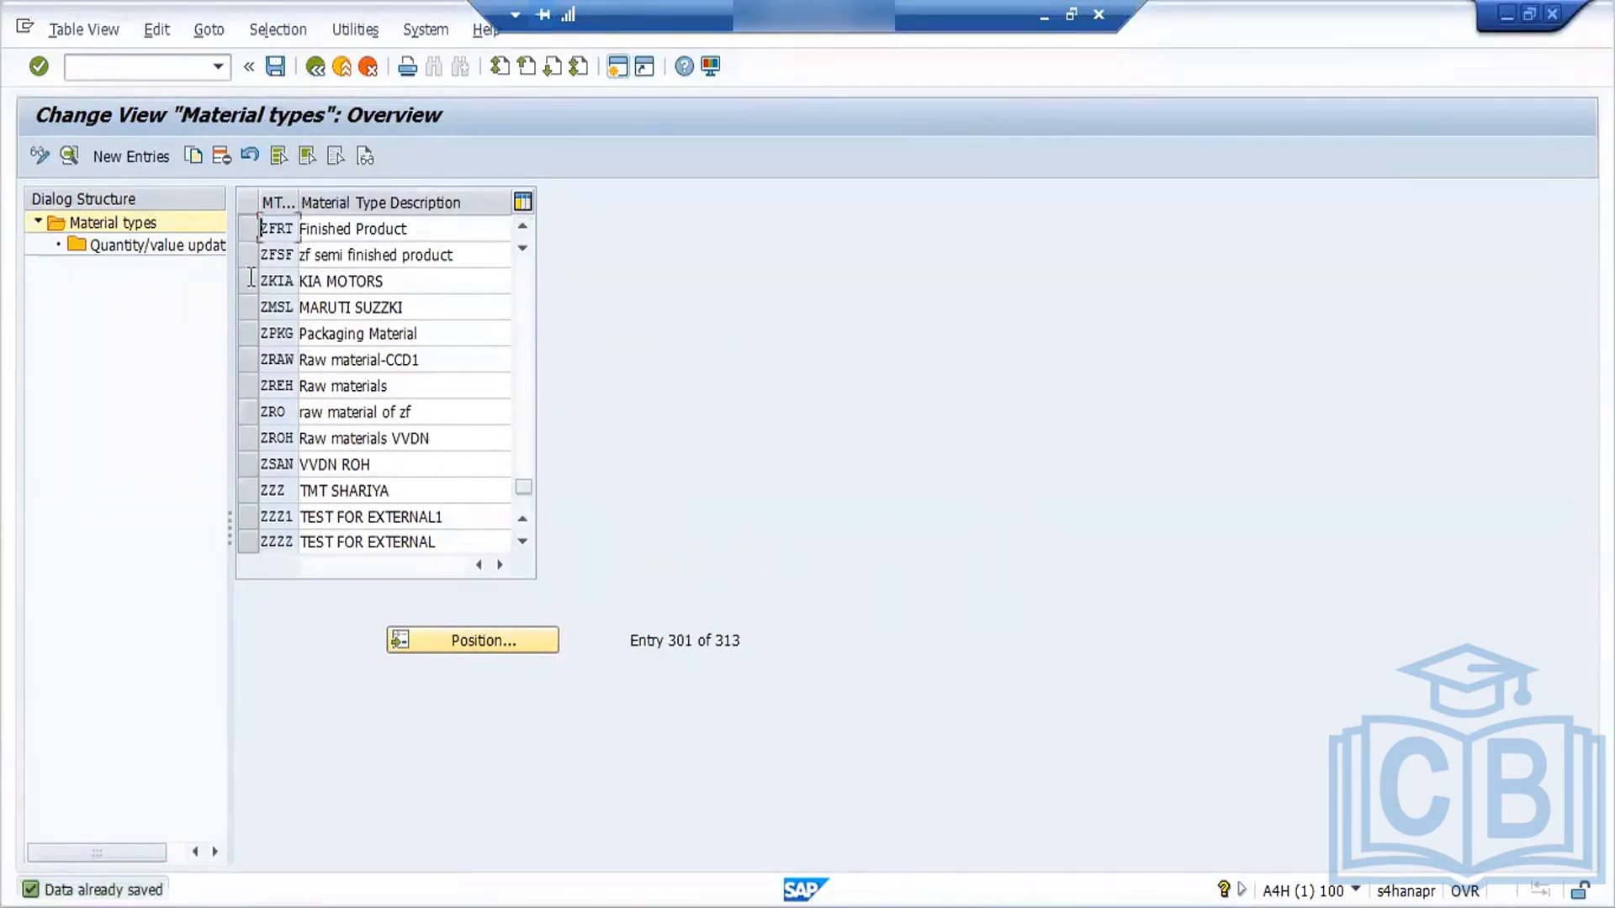
{"action": "left_click", "coordinate": [244, 233]}
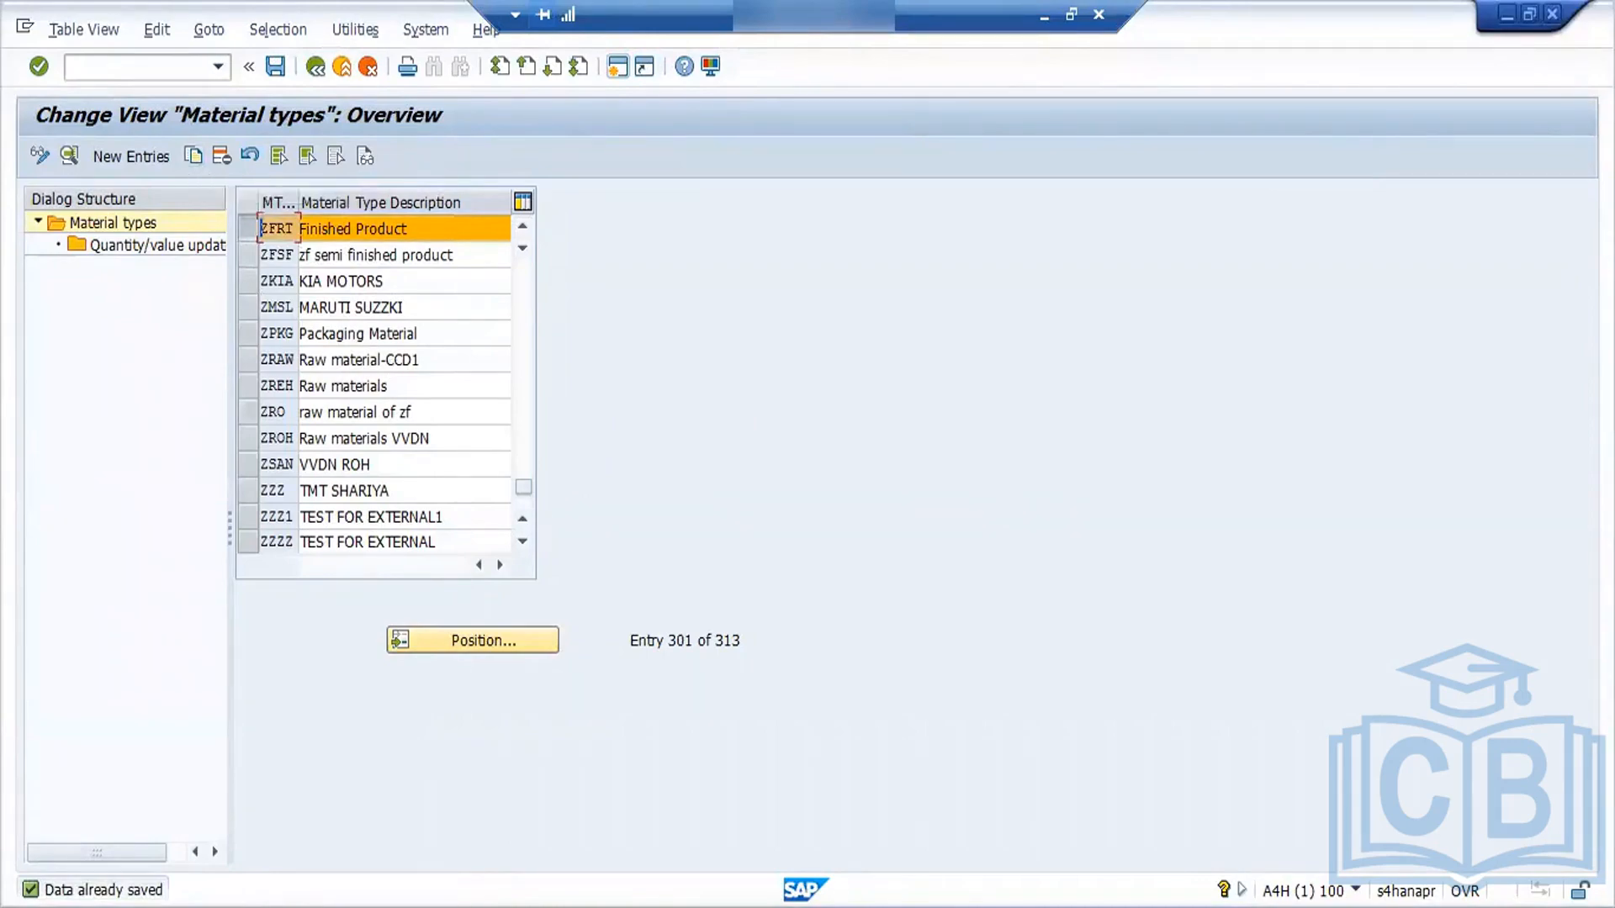
{"action": "left_click", "coordinate": [396, 907]}
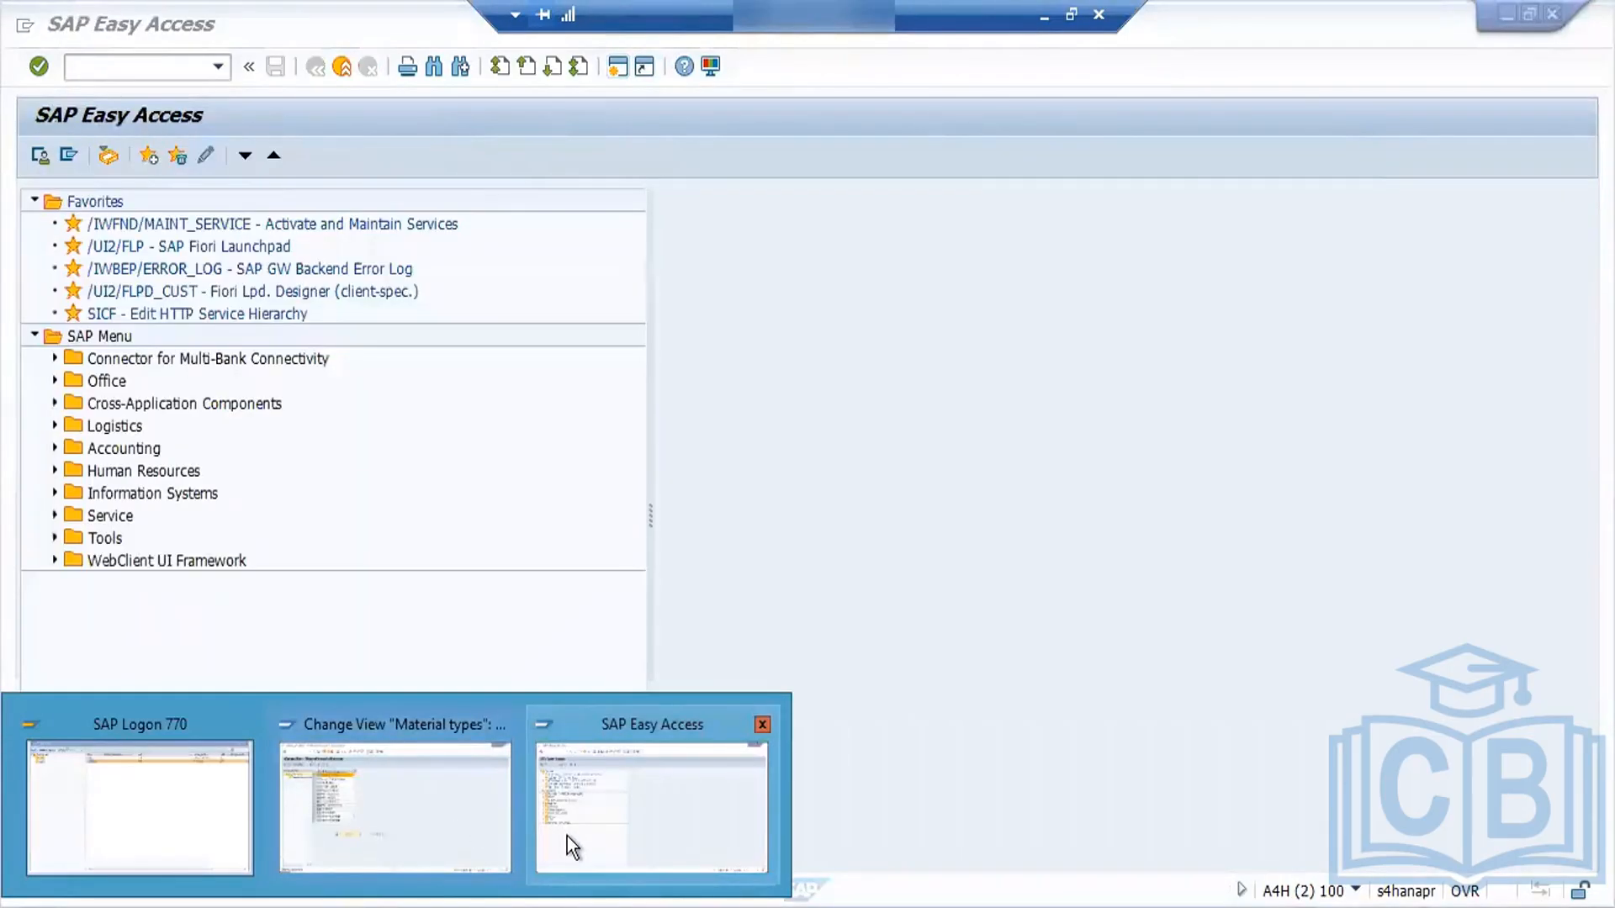
{"action": "left_click", "coordinate": [567, 836]}
{"action": "left_click", "coordinate": [397, 907]}
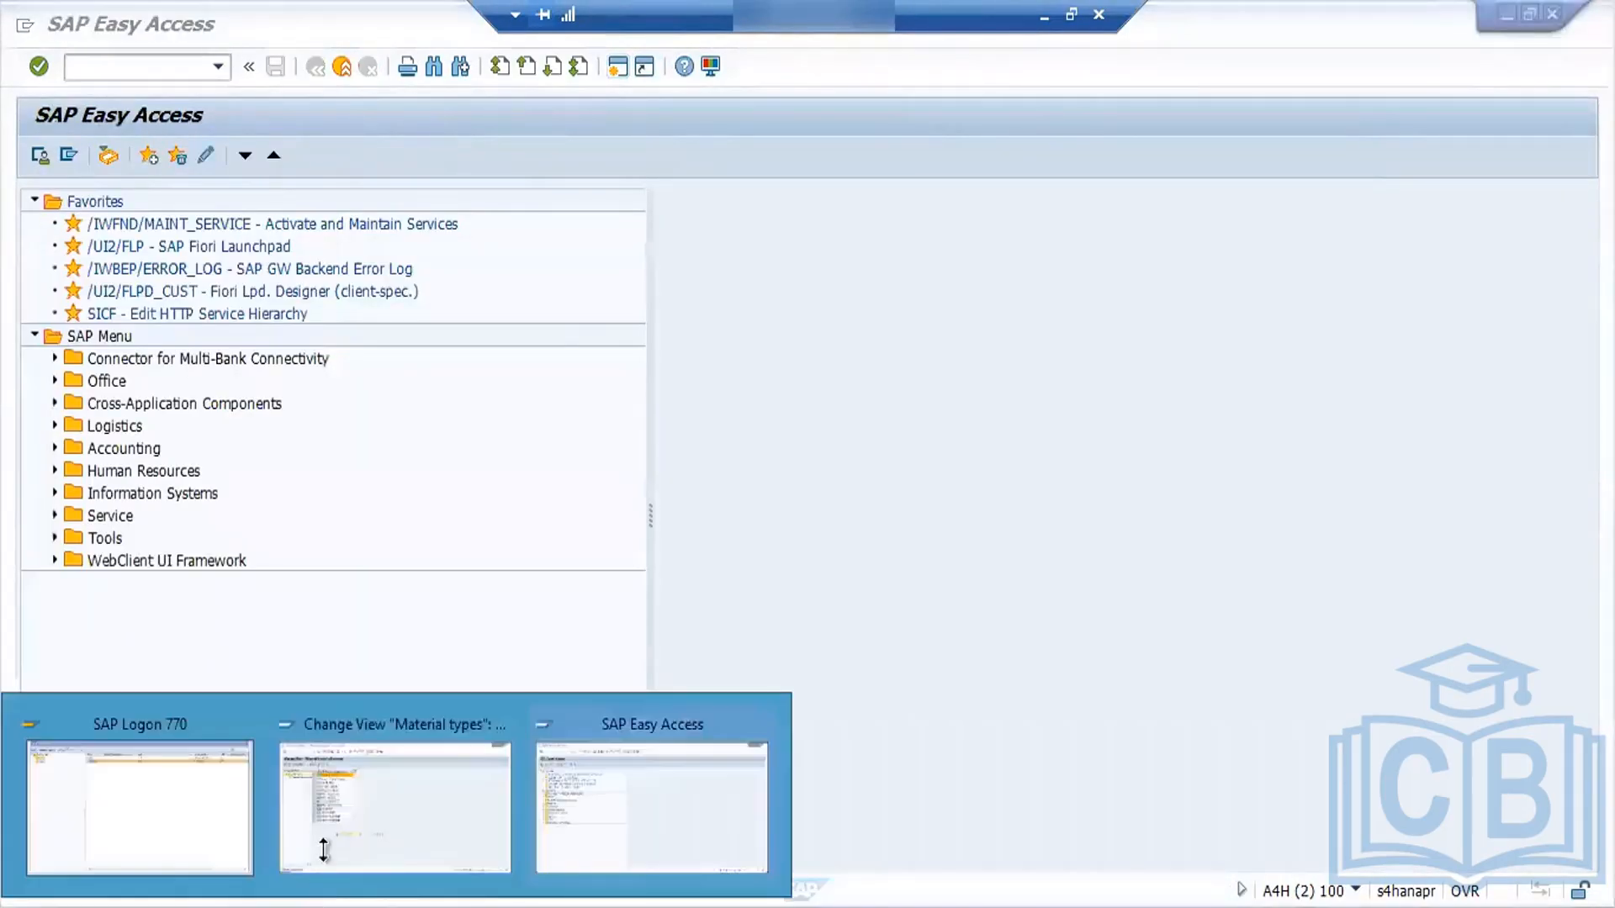
{"action": "left_click", "coordinate": [368, 816]}
Step: Return to the IMG structure, run Define Number Ranges for Each Material Type, and open its groups for changing
{"action": "left_click", "coordinate": [317, 69]}
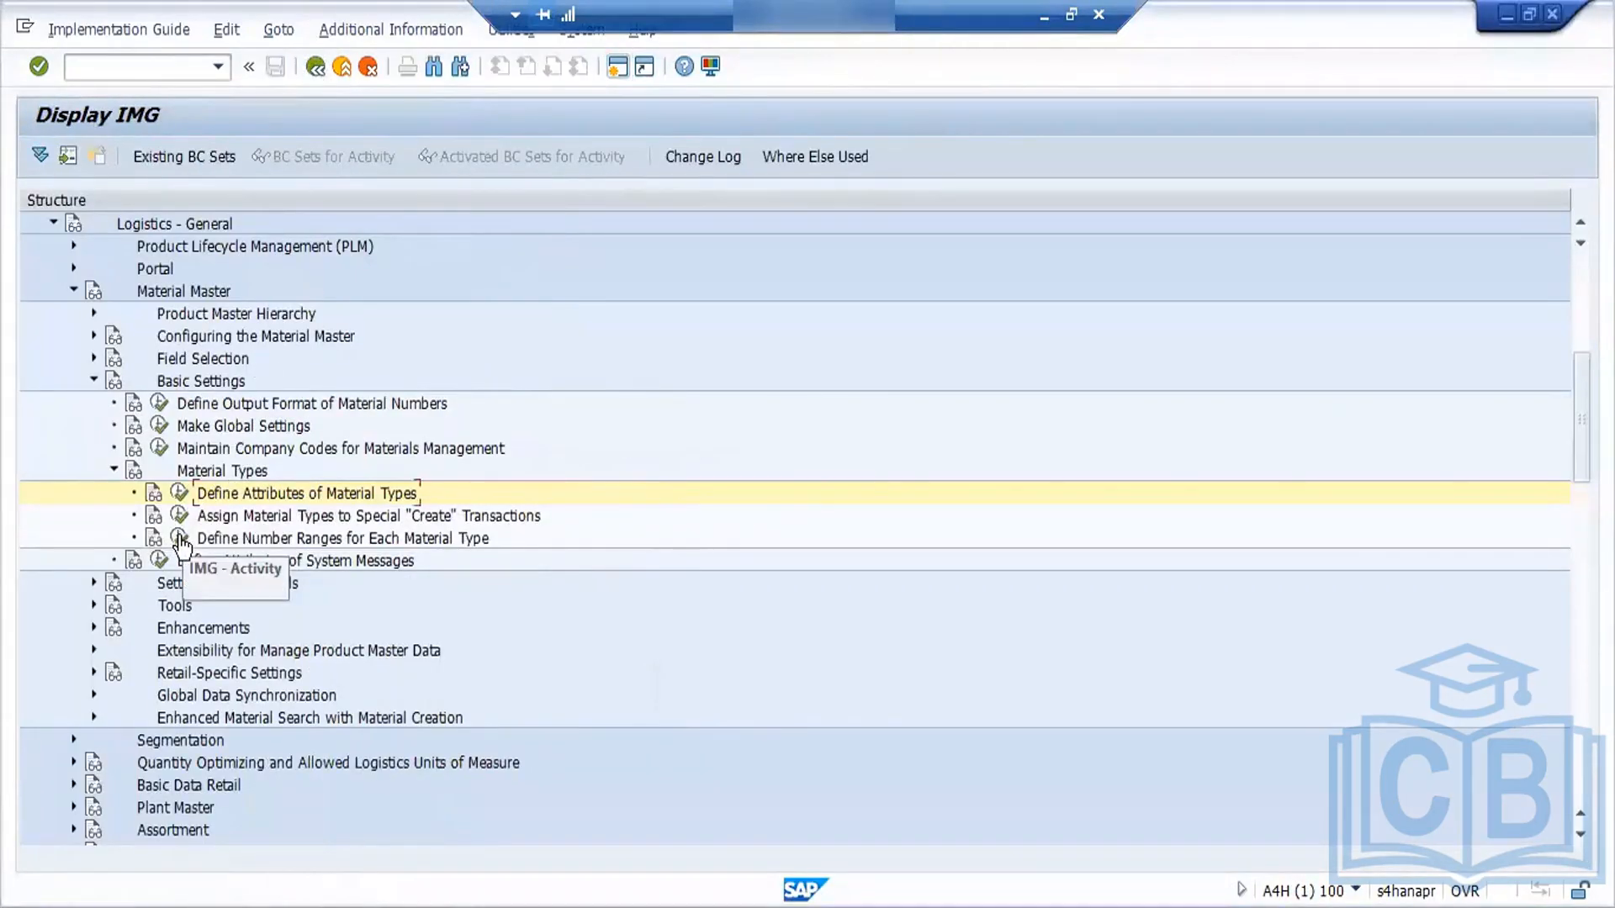
{"action": "left_click", "coordinate": [180, 538]}
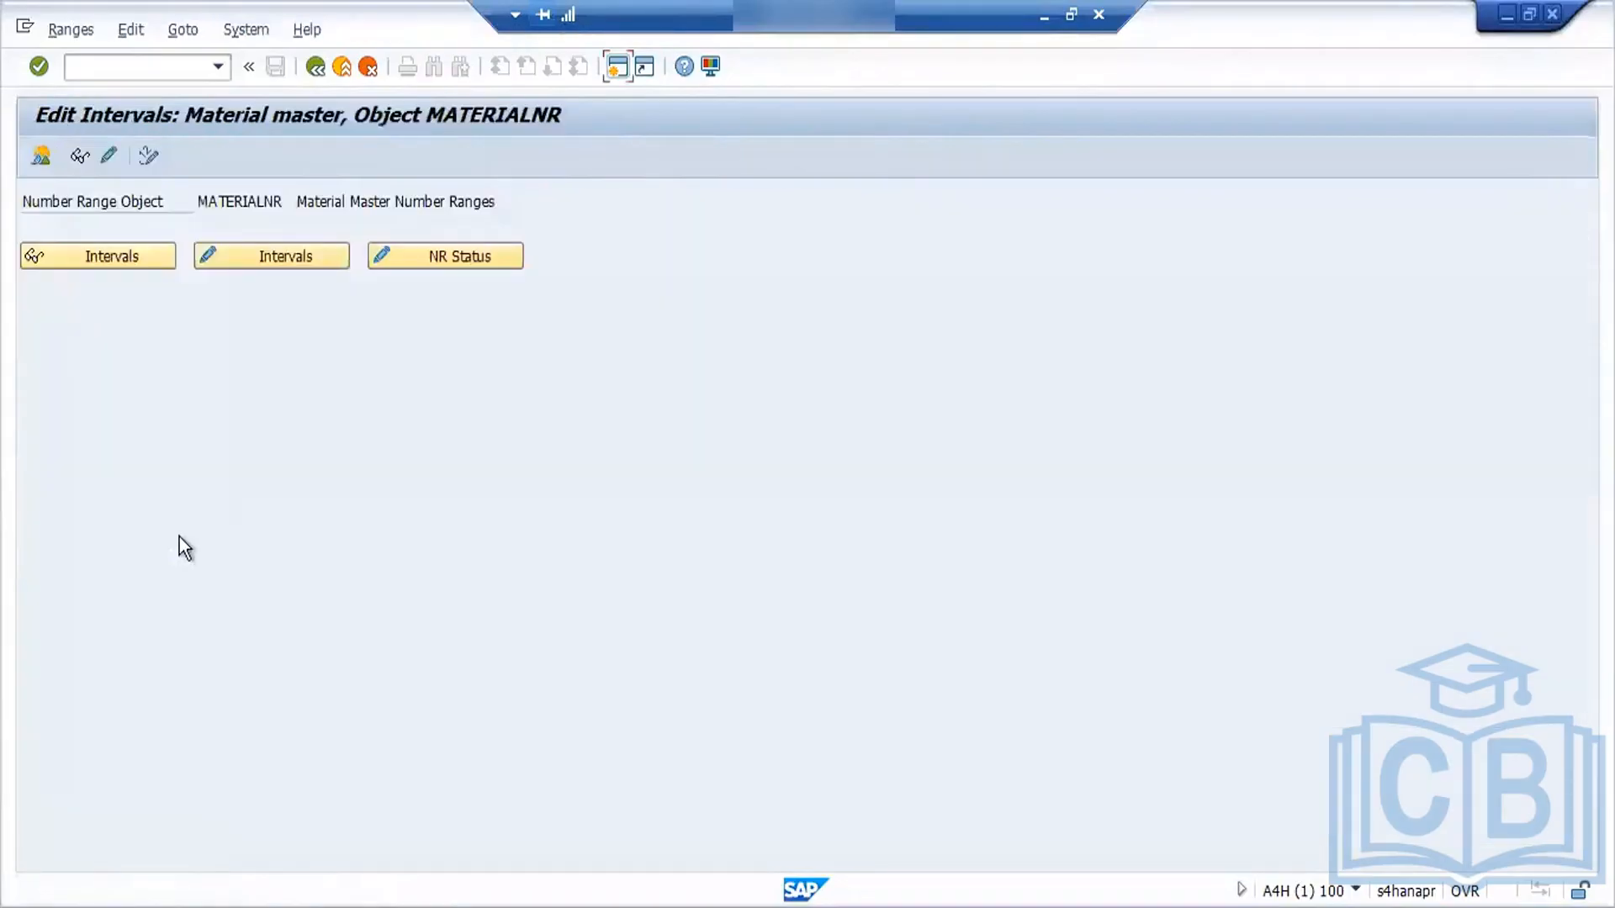
{"action": "left_click", "coordinate": [109, 158]}
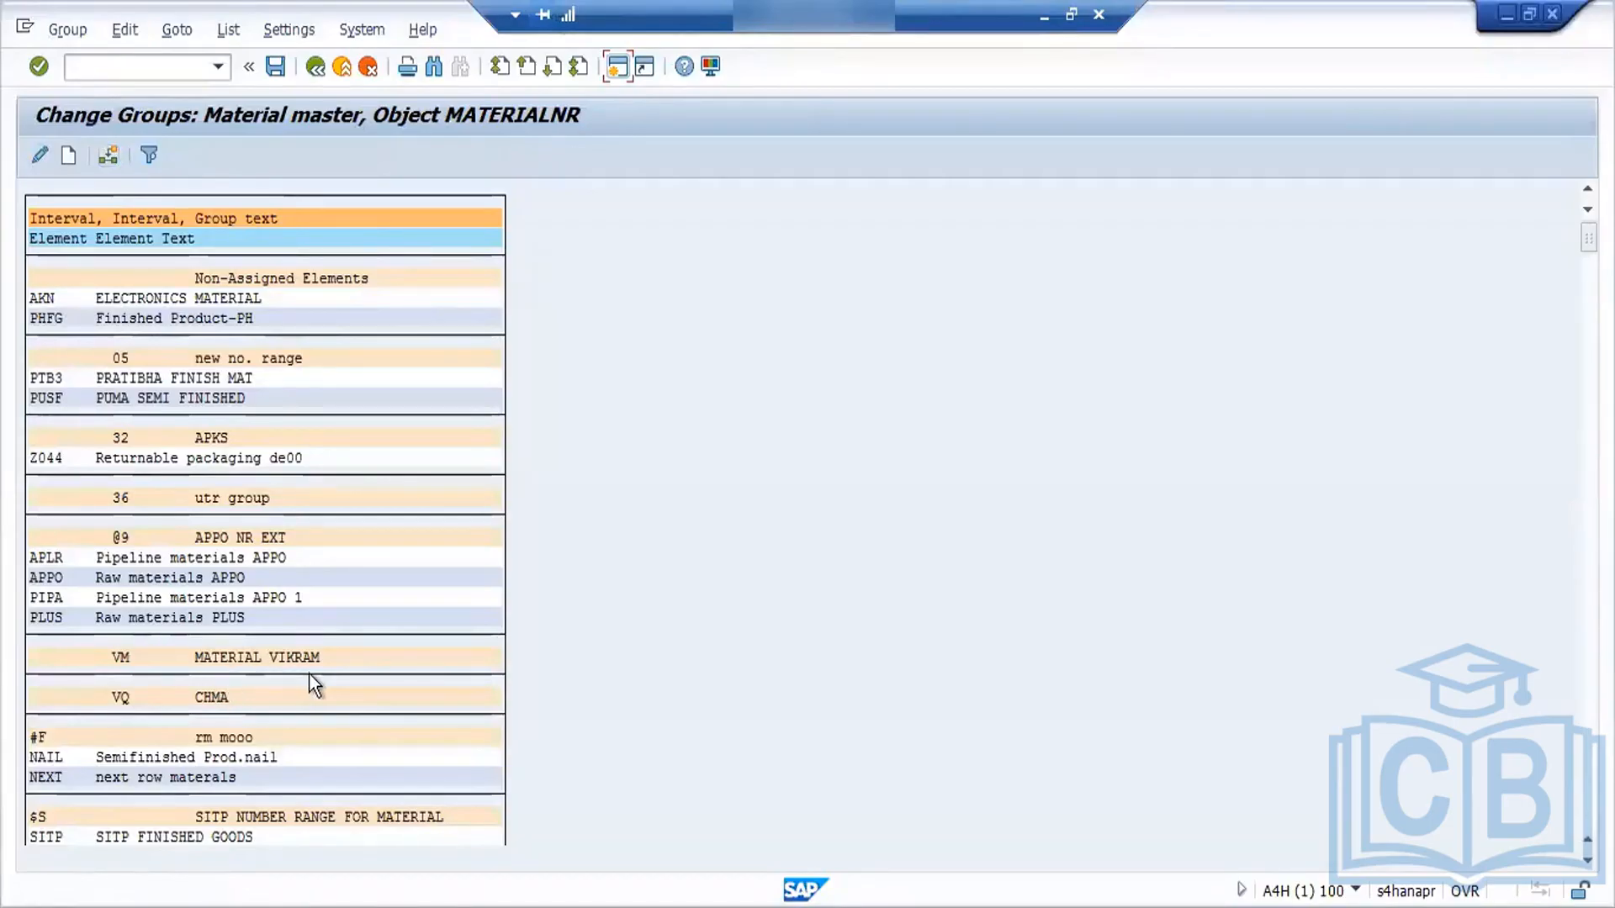
Step: Search the number range groups for "ford" and go to the Ford 7am group
{"action": "key", "text": "ctrl+f"}
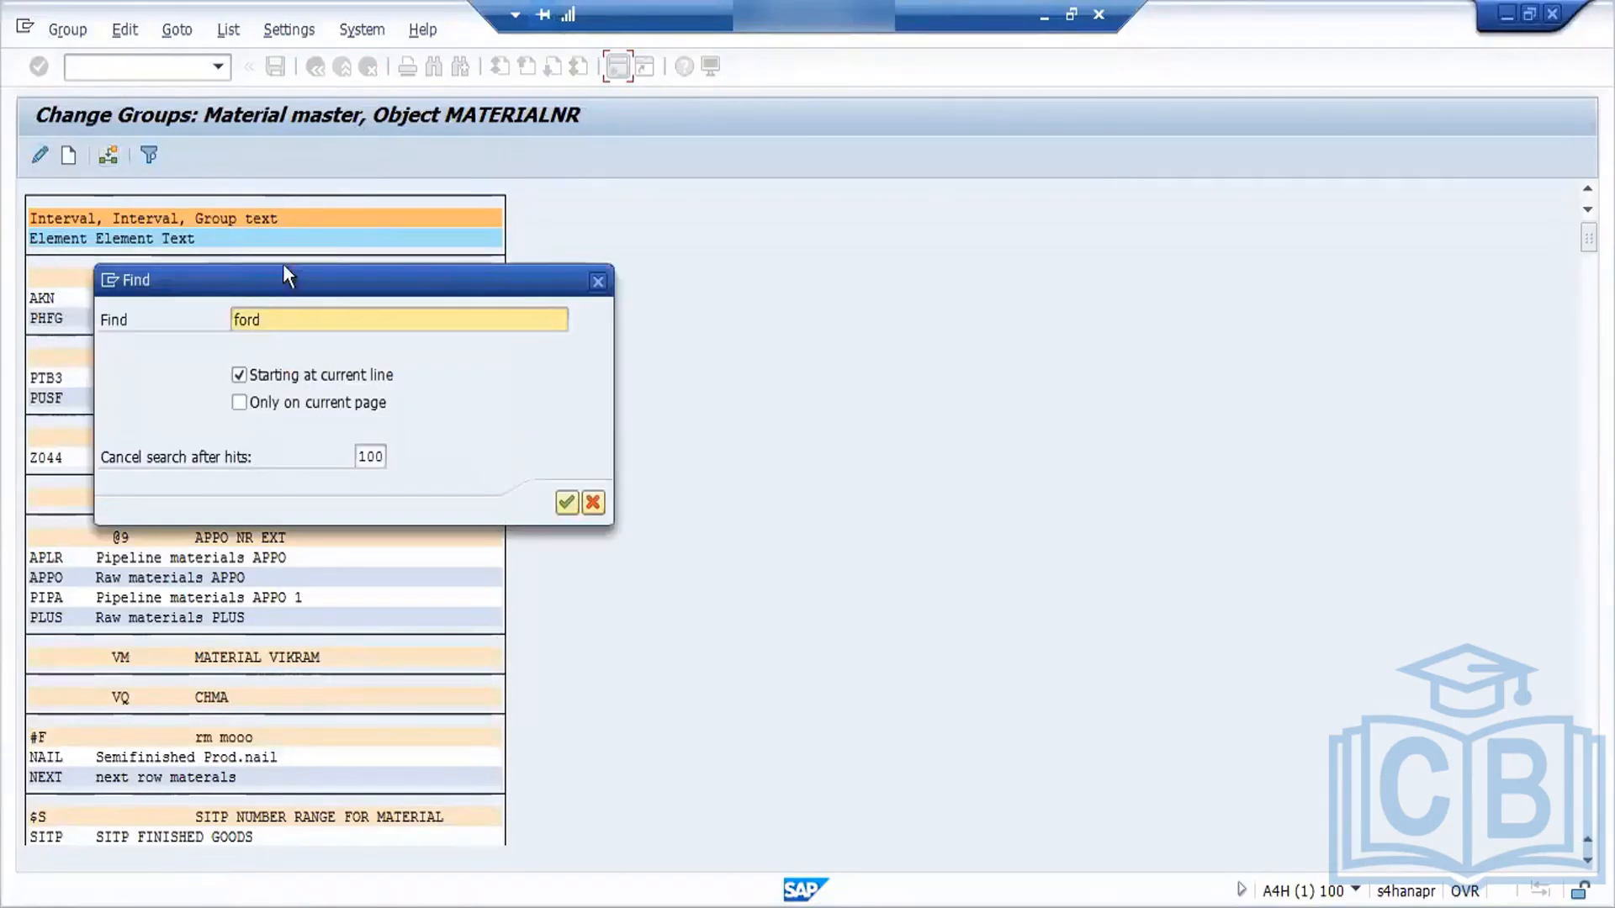
{"action": "key", "text": "Return"}
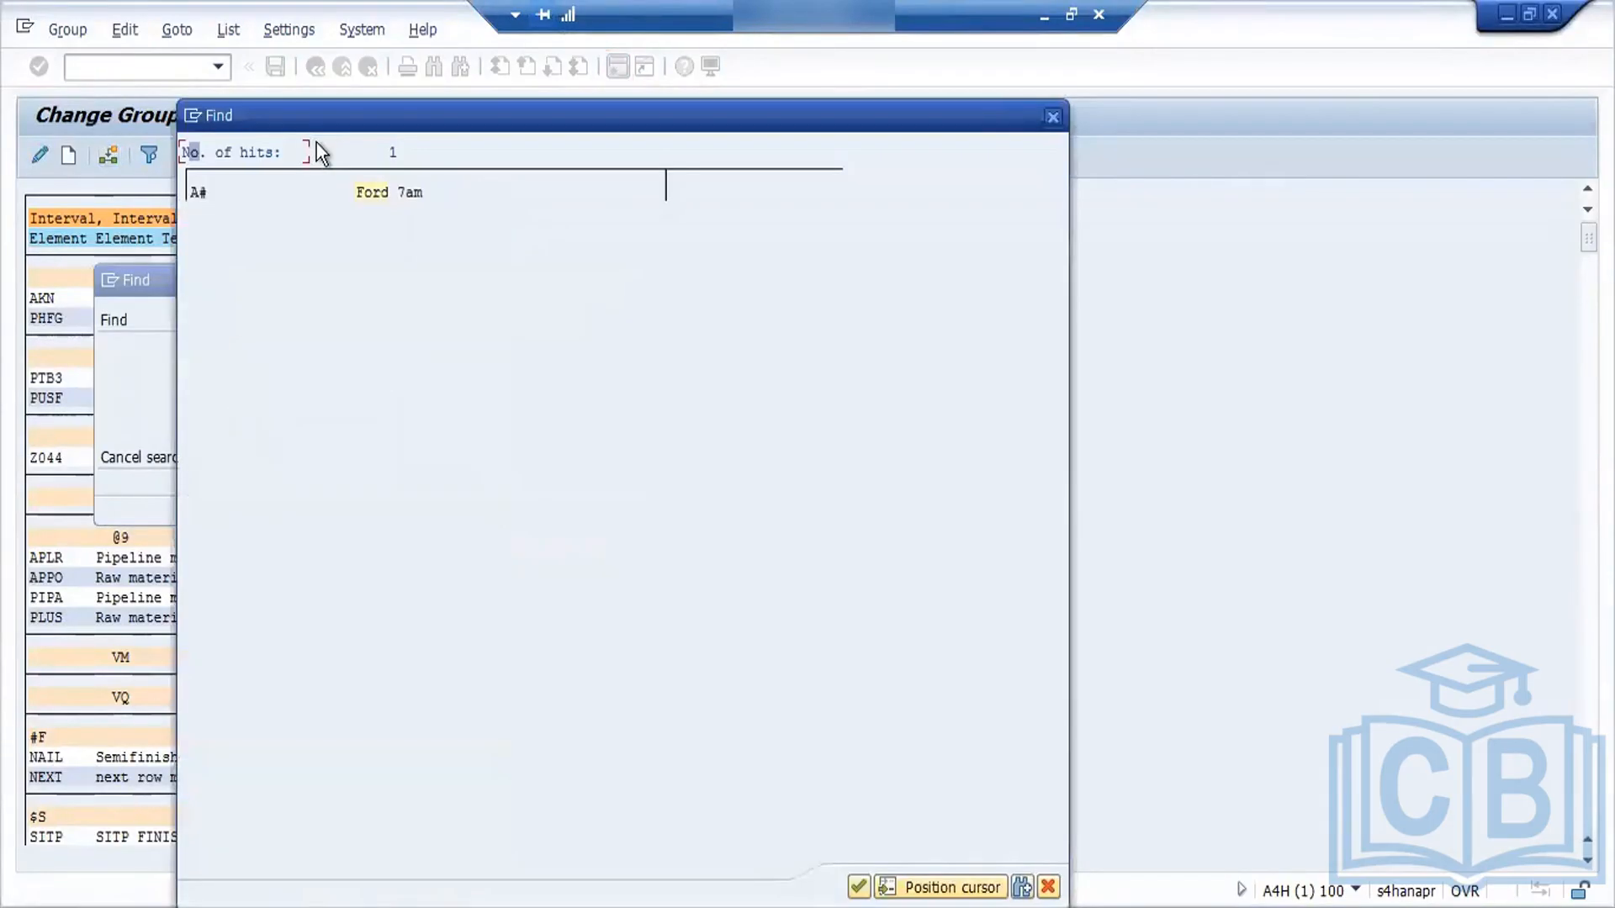
{"action": "left_click", "coordinate": [368, 194]}
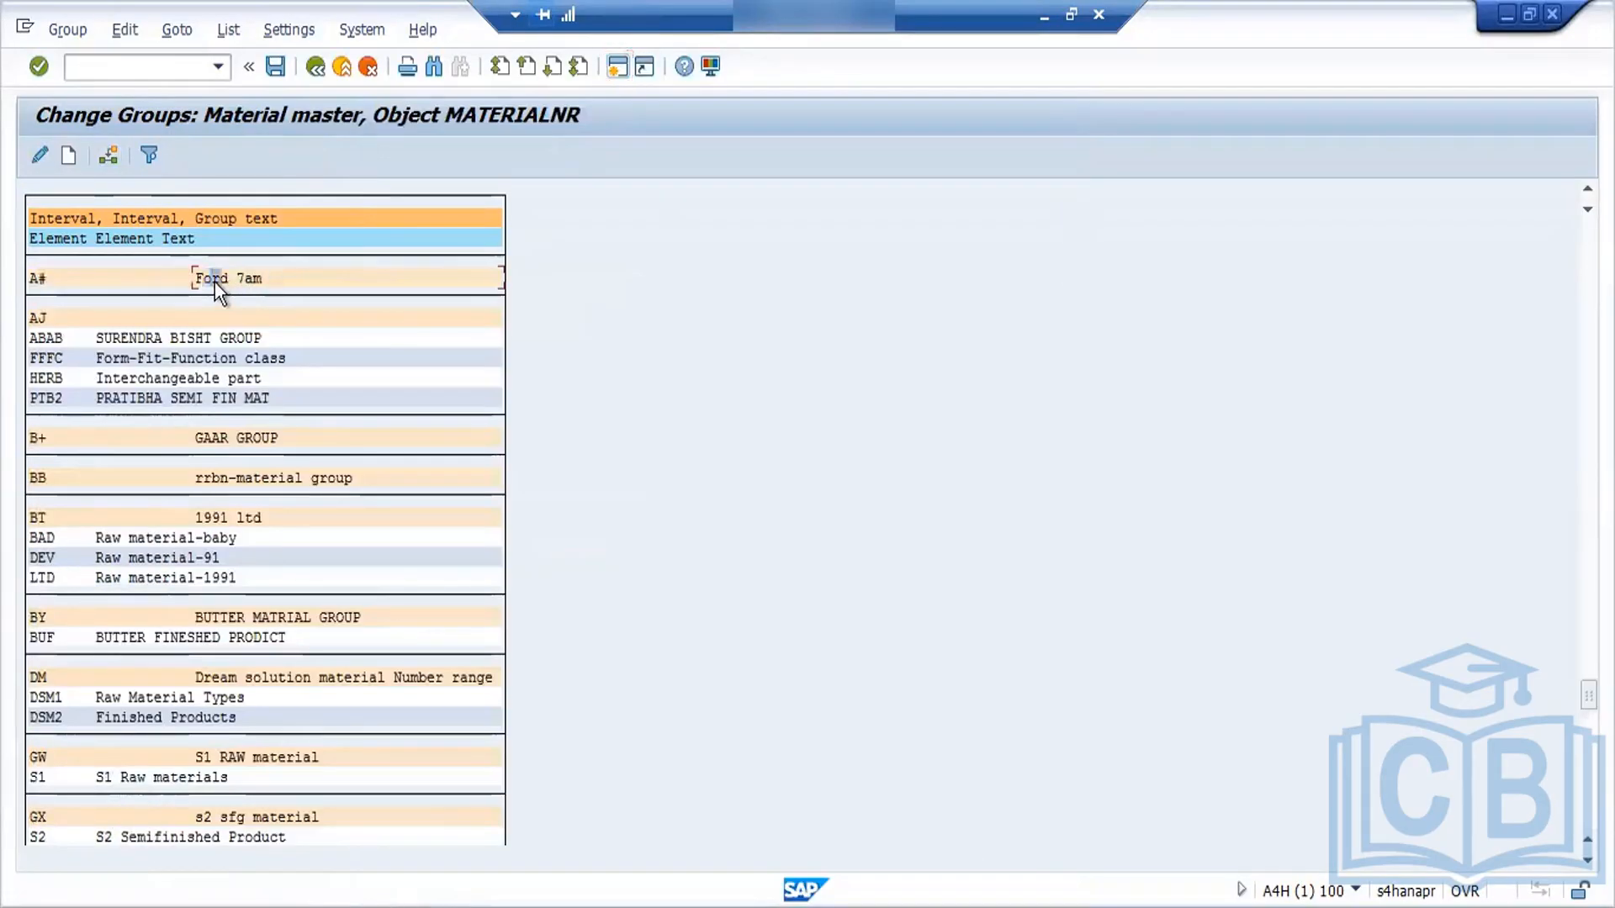
Step: Try to start the element assignment directly from the Ford 7am group line
{"action": "left_click", "coordinate": [109, 156]}
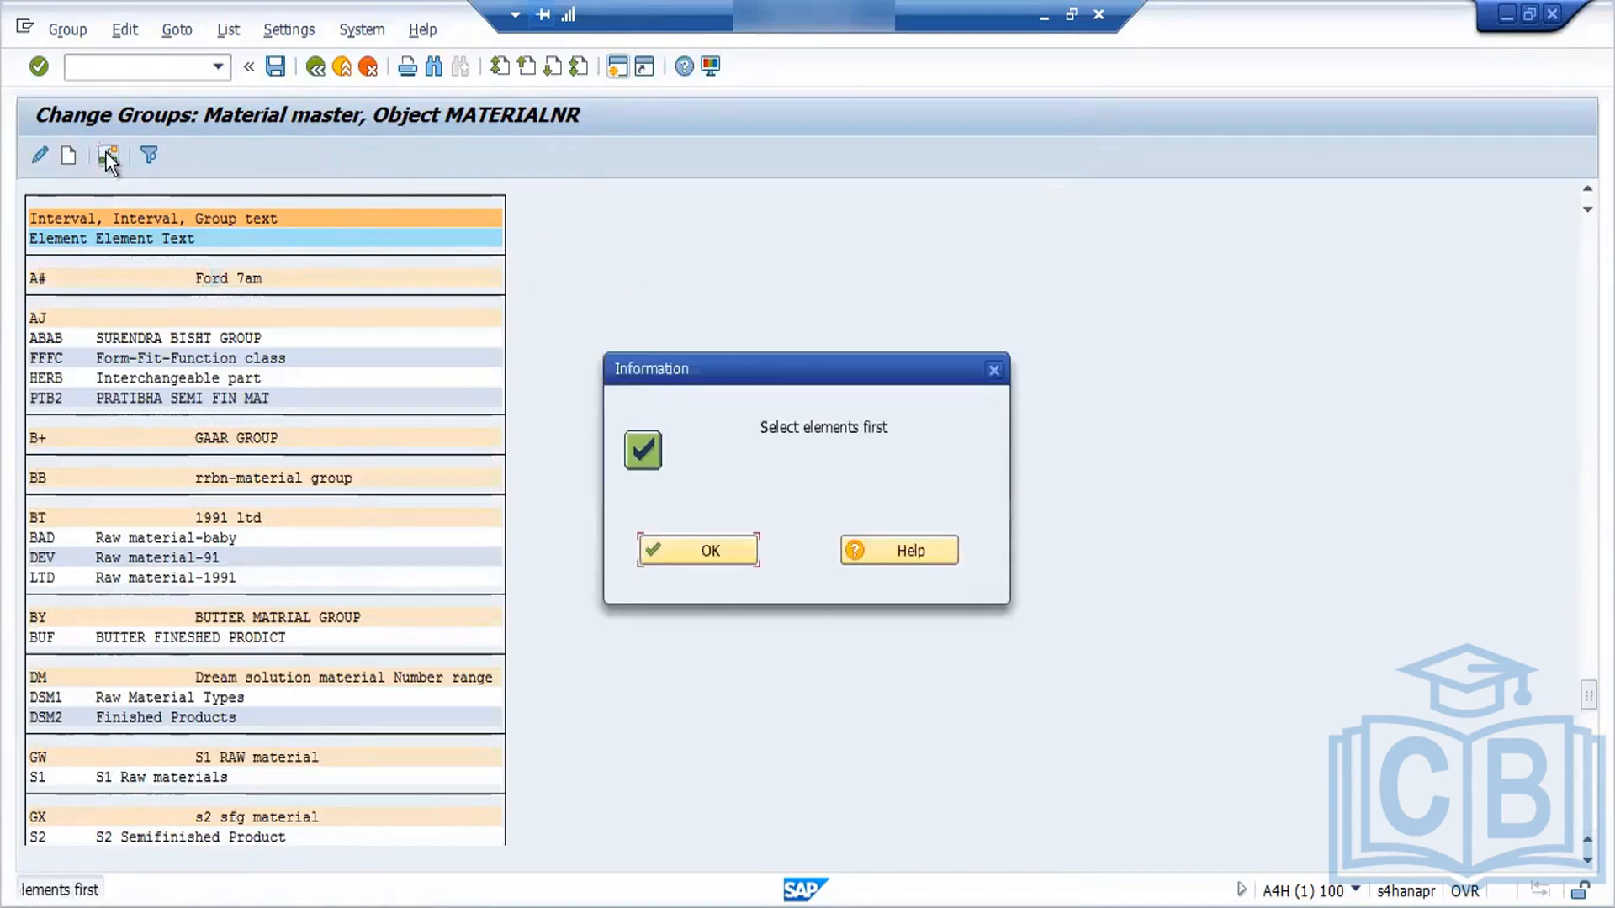
{"action": "left_click", "coordinate": [725, 544]}
{"action": "left_click", "coordinate": [35, 283]}
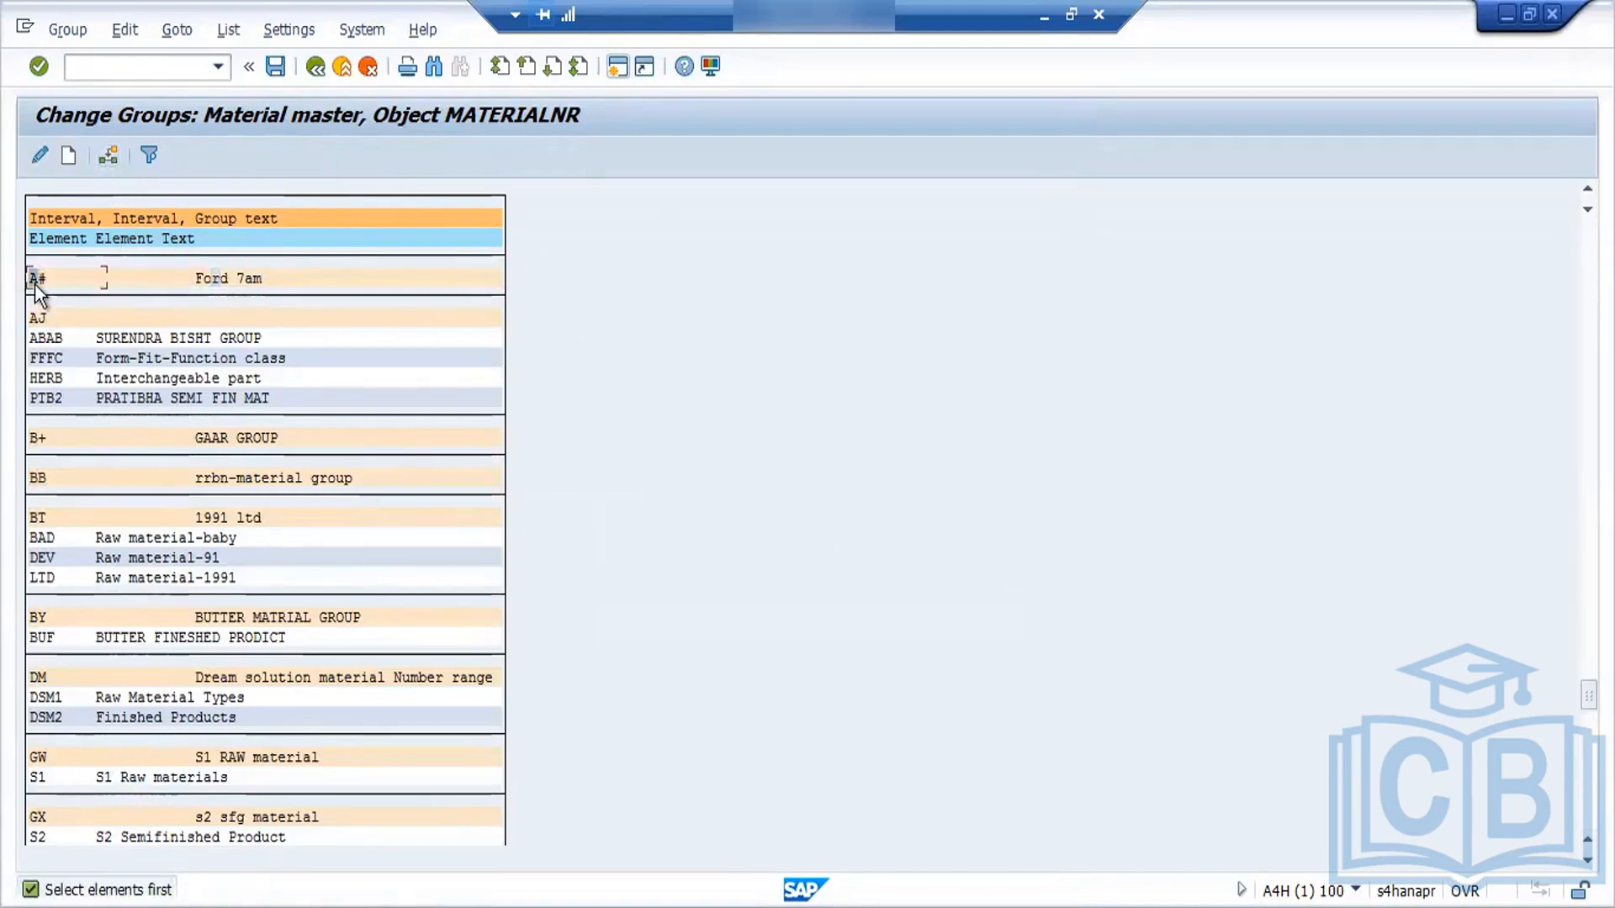
{"action": "left_click", "coordinate": [108, 157]}
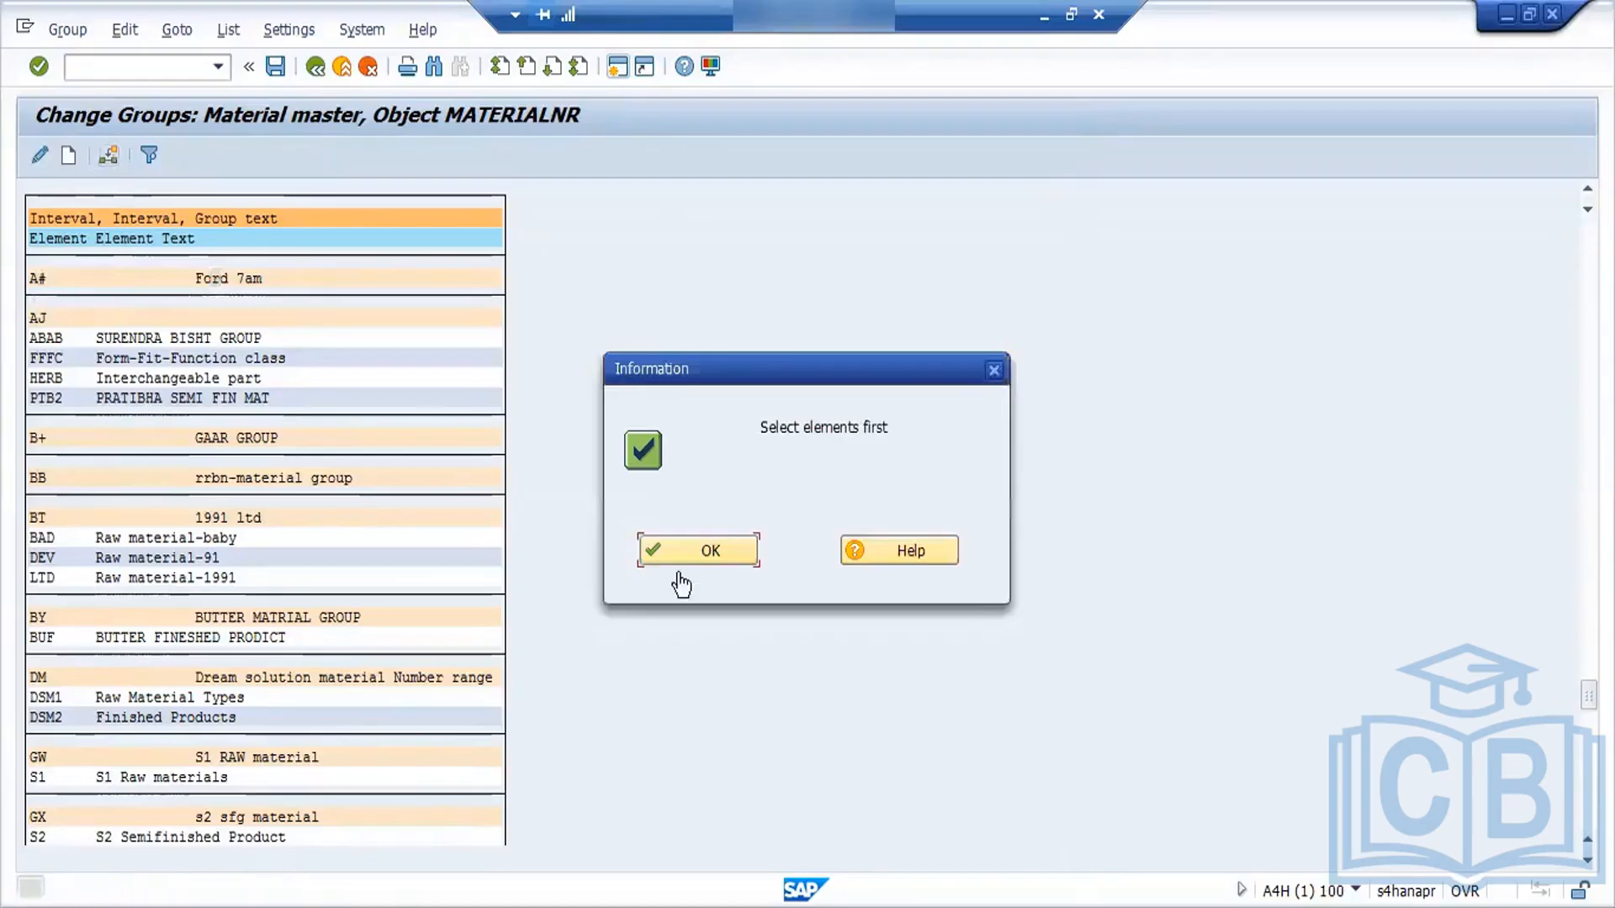
{"action": "left_click", "coordinate": [704, 544]}
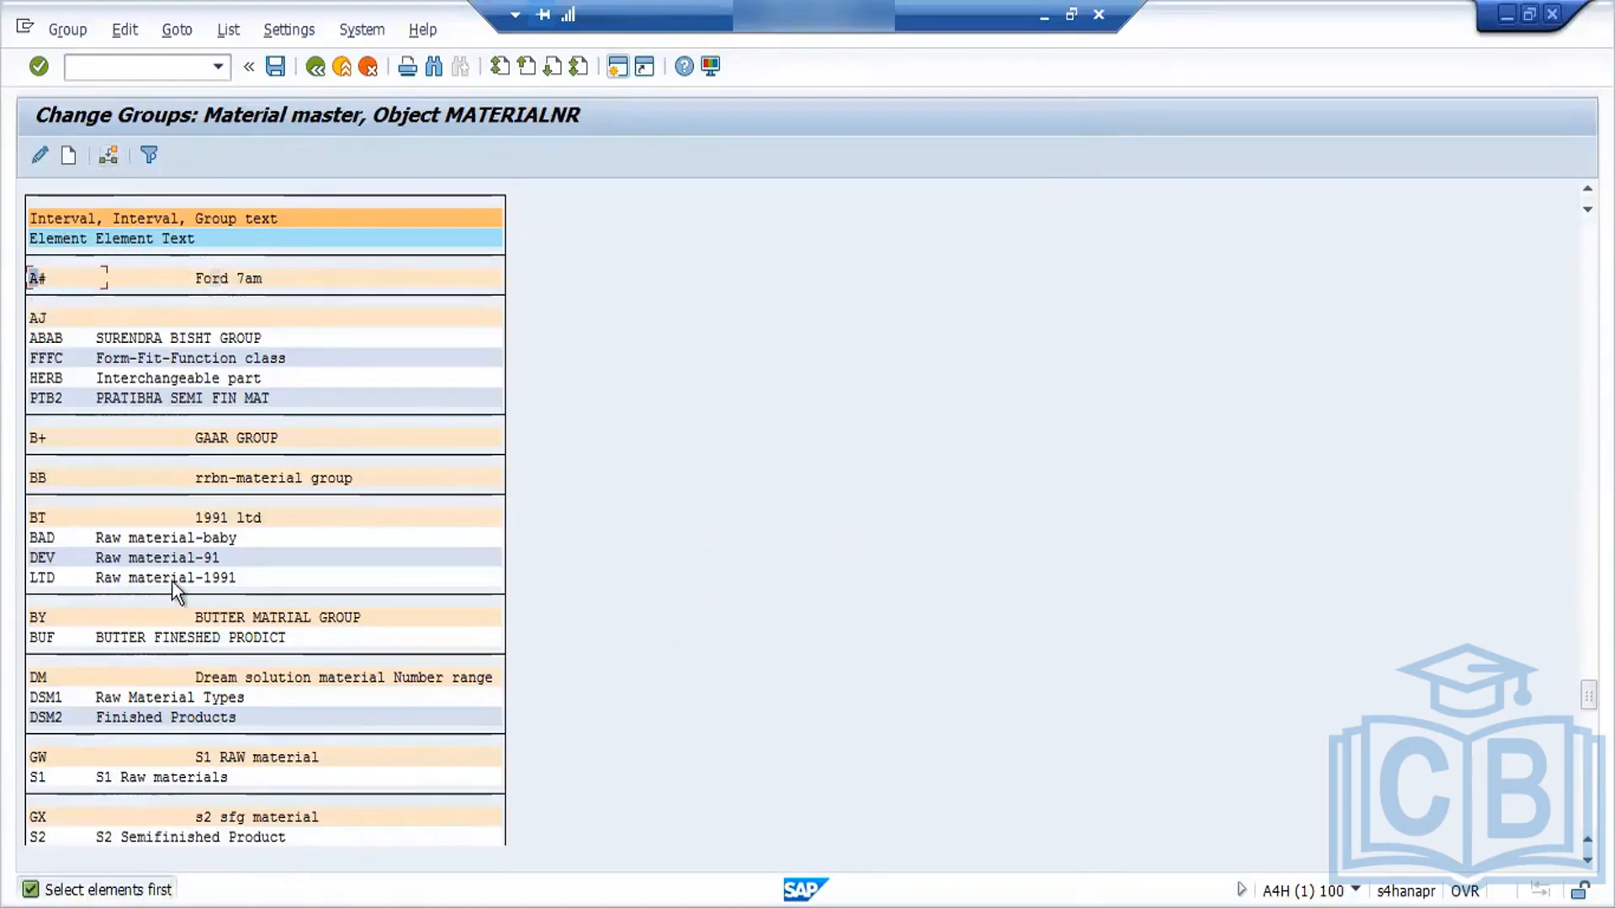
Step: Search the group list for "roh" and go to material type KROH
{"action": "key", "text": "ctrl+f"}
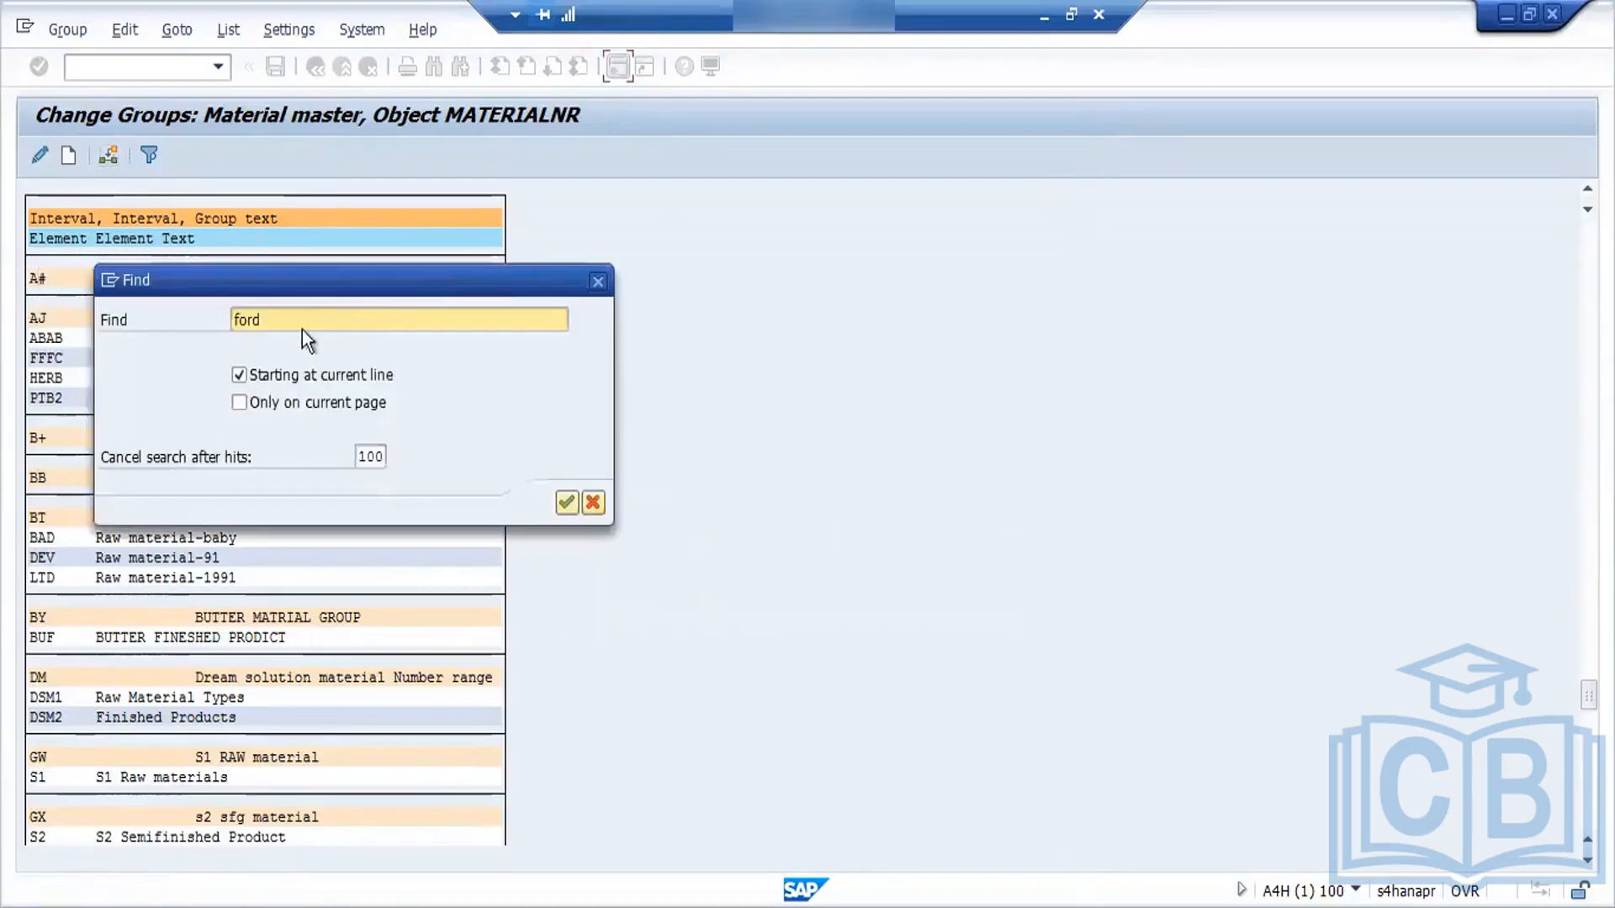
{"action": "left_click_drag", "start_coordinate": [267, 315], "coordinate": [168, 325]}
{"action": "key", "text": "BackSpace"}
{"action": "type", "text": "roh"}
{"action": "key", "text": "Return"}
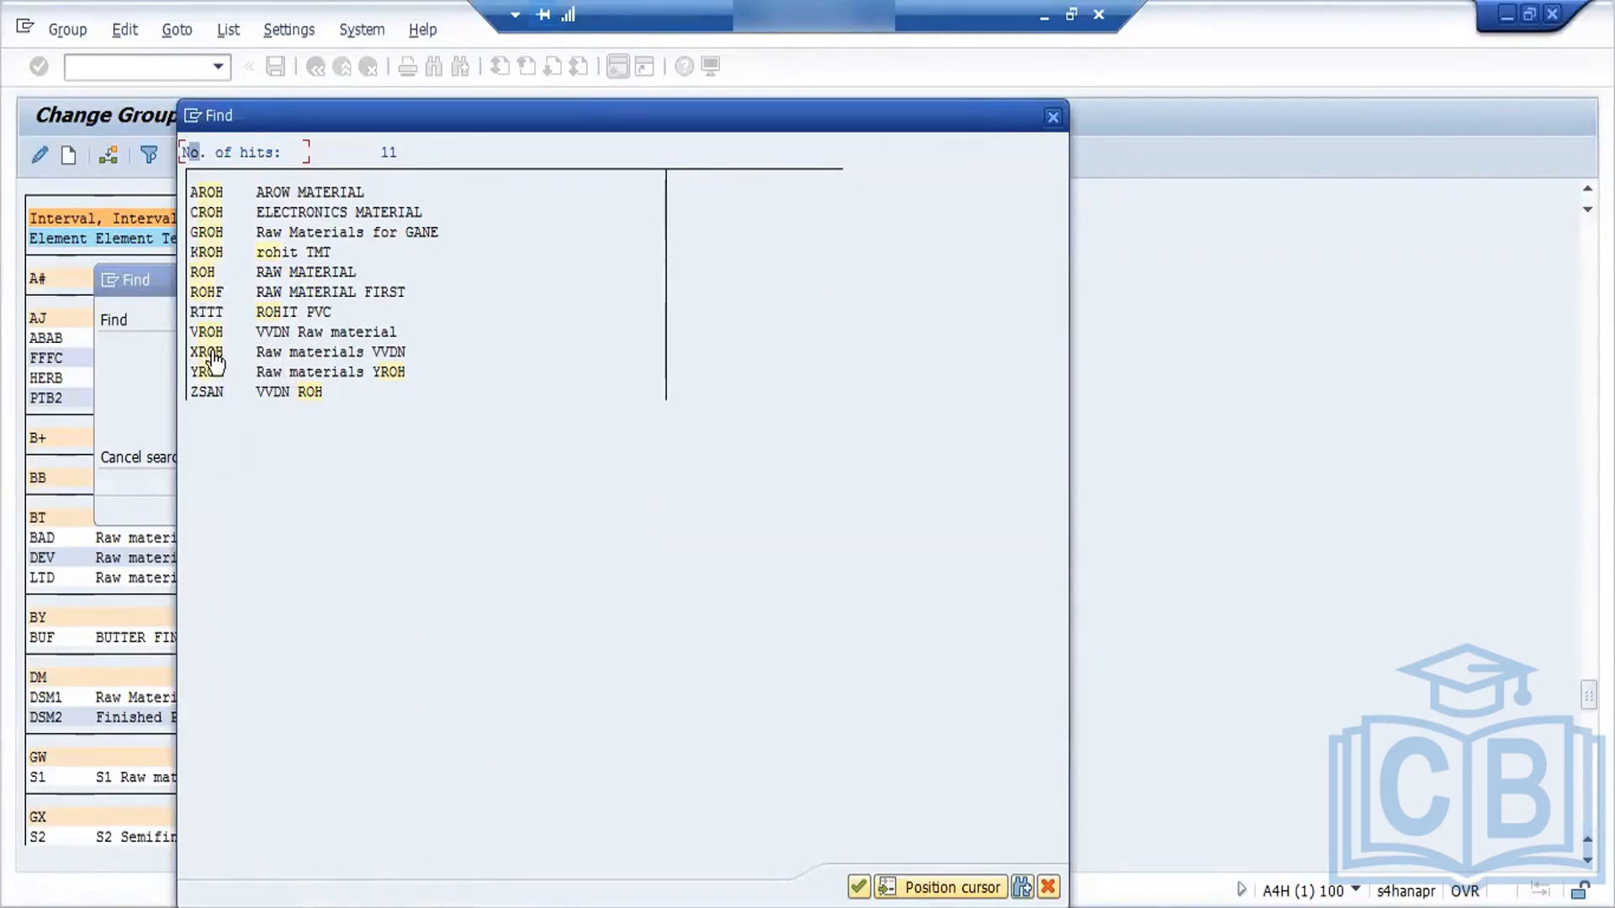
{"action": "left_click", "coordinate": [217, 252]}
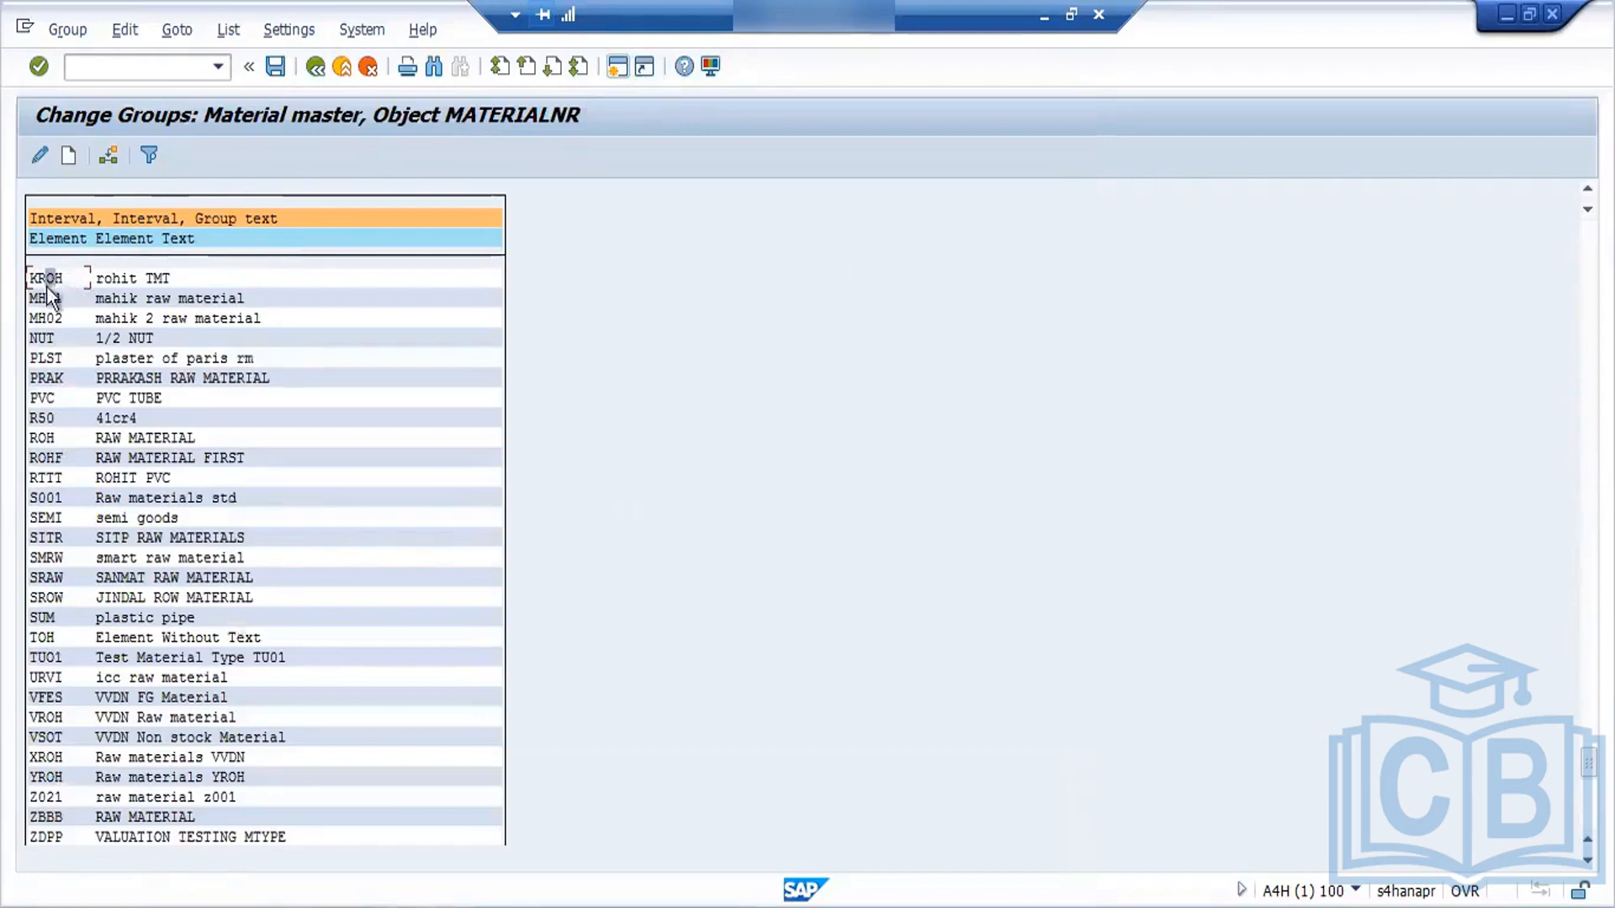
Step: Assign material type KROH to the number range group Ford 7am and save the assignment
{"action": "left_click", "coordinate": [109, 161]}
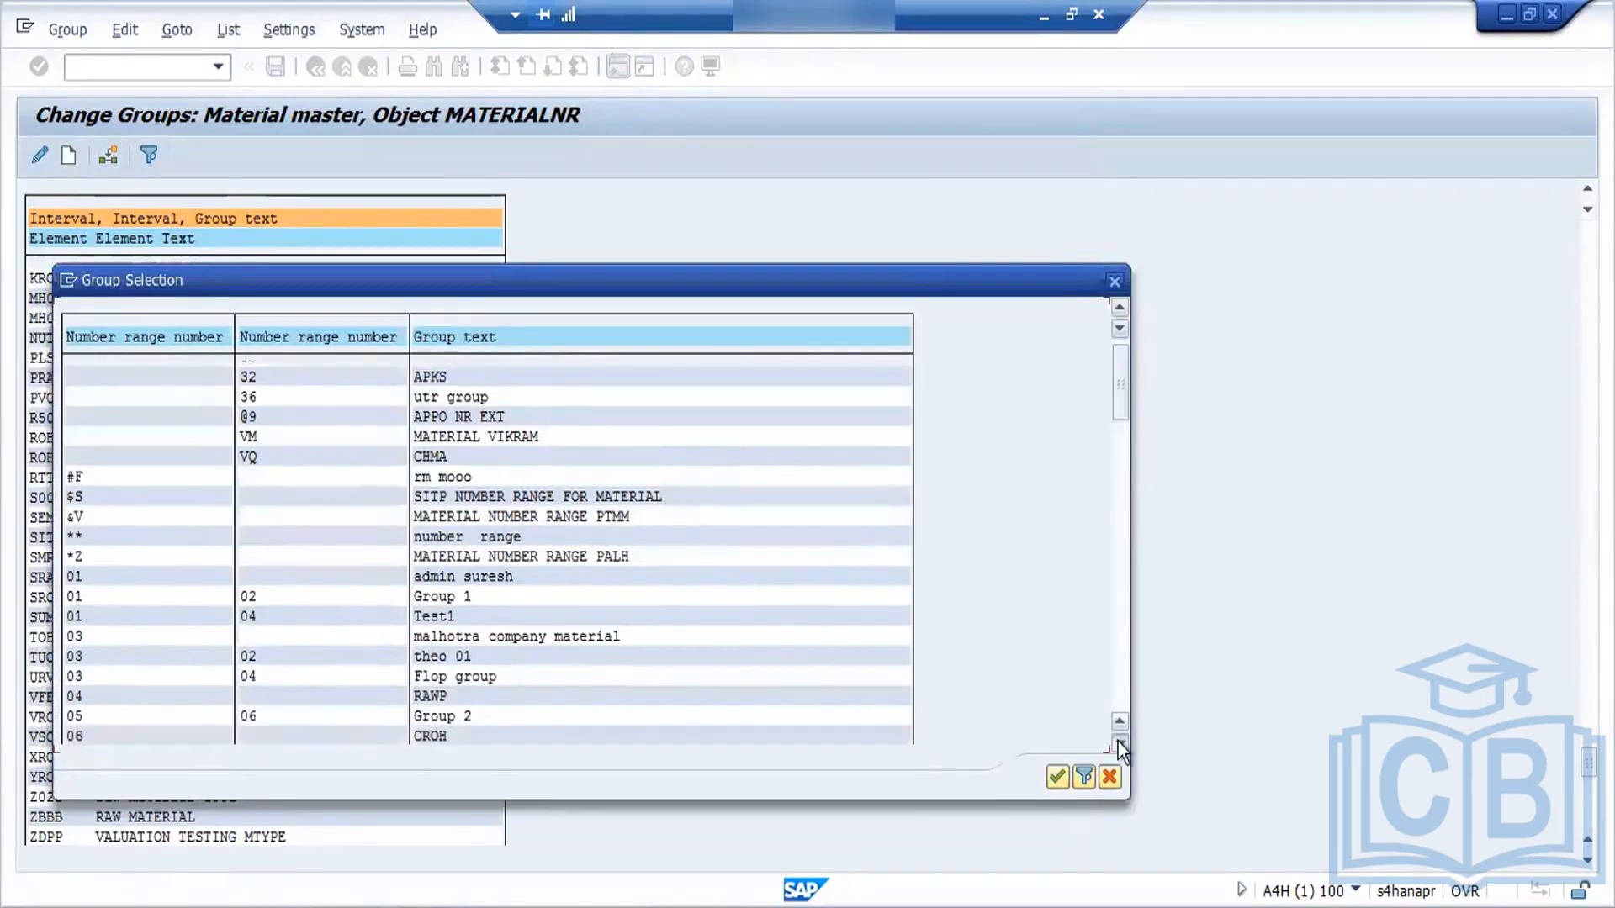
{"action": "left_click", "coordinate": [1119, 744]}
{"action": "left_click", "coordinate": [1120, 743]}
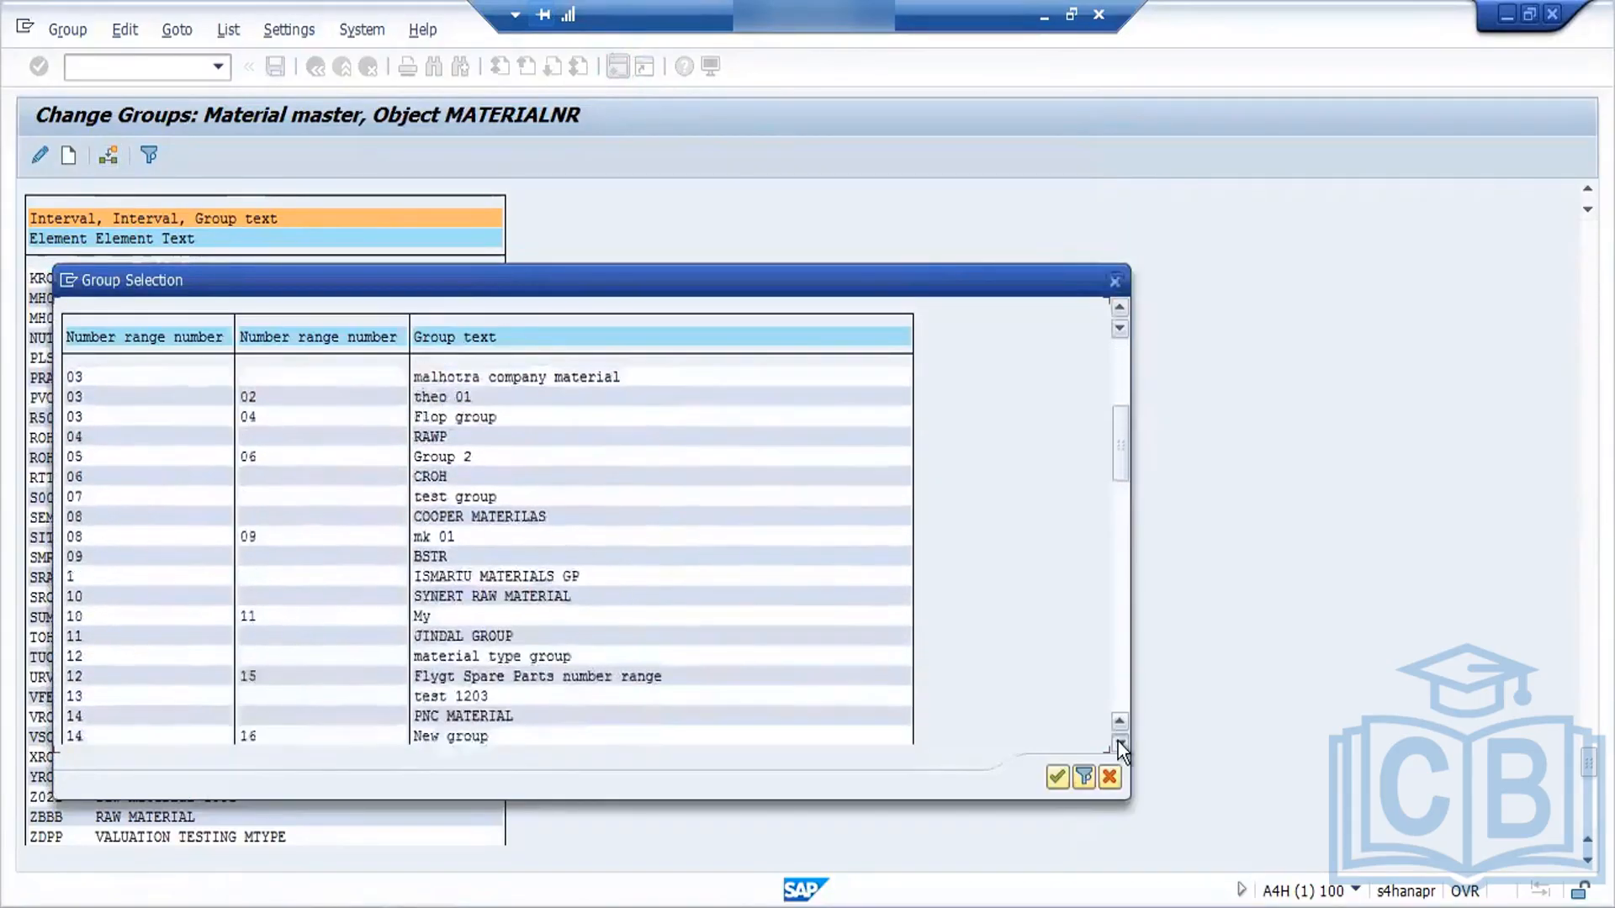
{"action": "left_click", "coordinate": [1120, 744]}
{"action": "left_click", "coordinate": [1119, 744]}
{"action": "left_click", "coordinate": [1120, 744]}
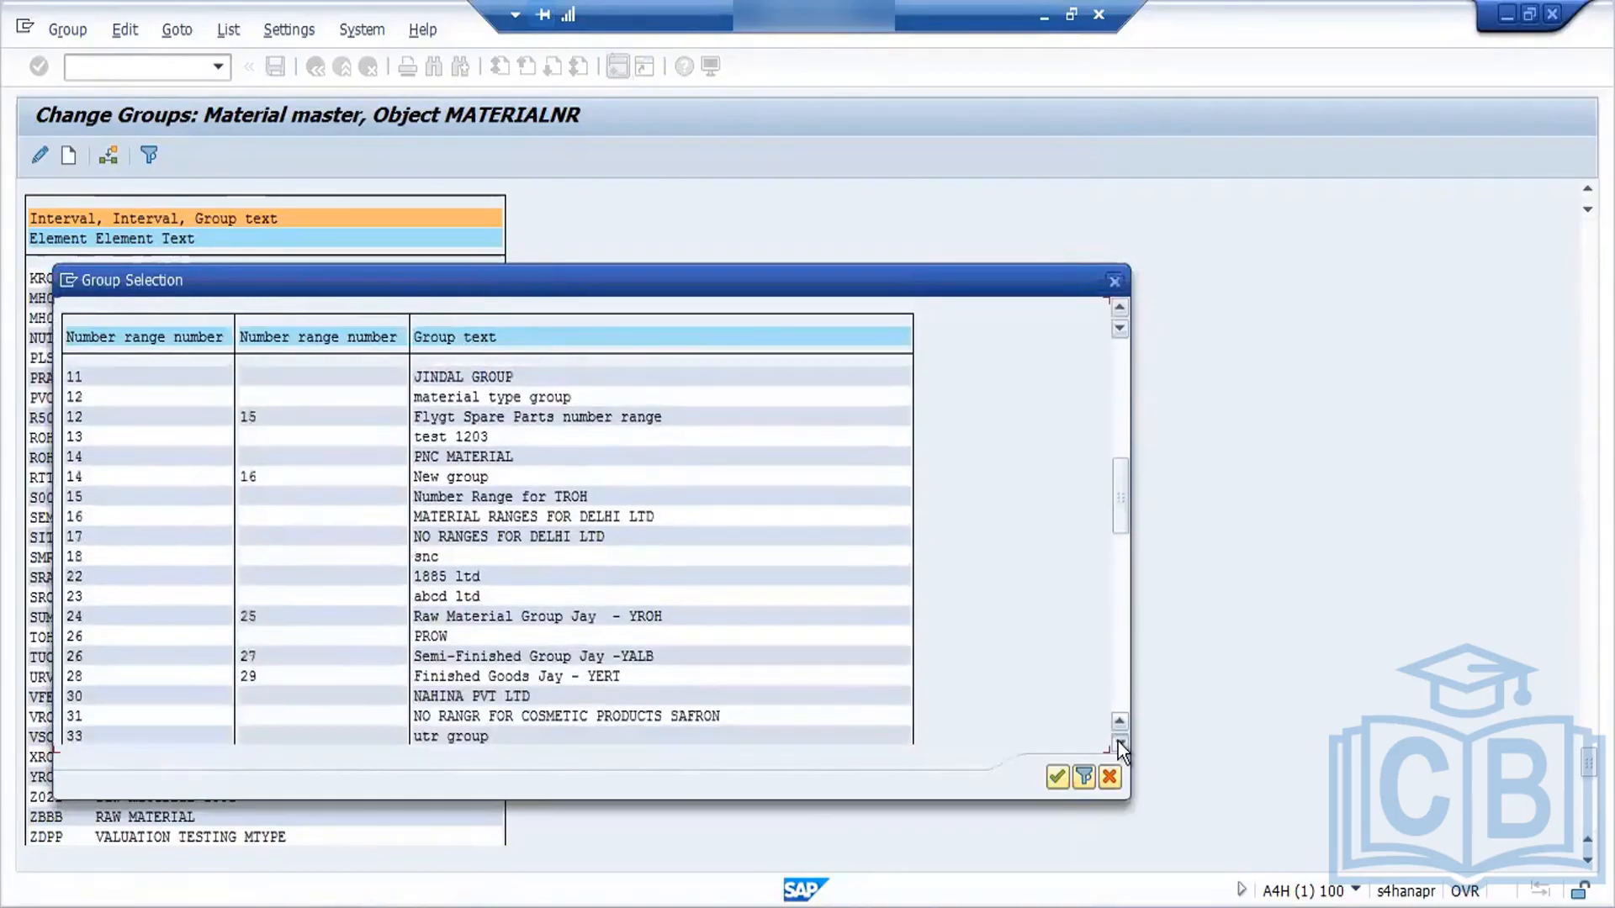
{"action": "scroll", "coordinate": [1118, 743], "scroll_direction": "down", "scroll_amount": 12}
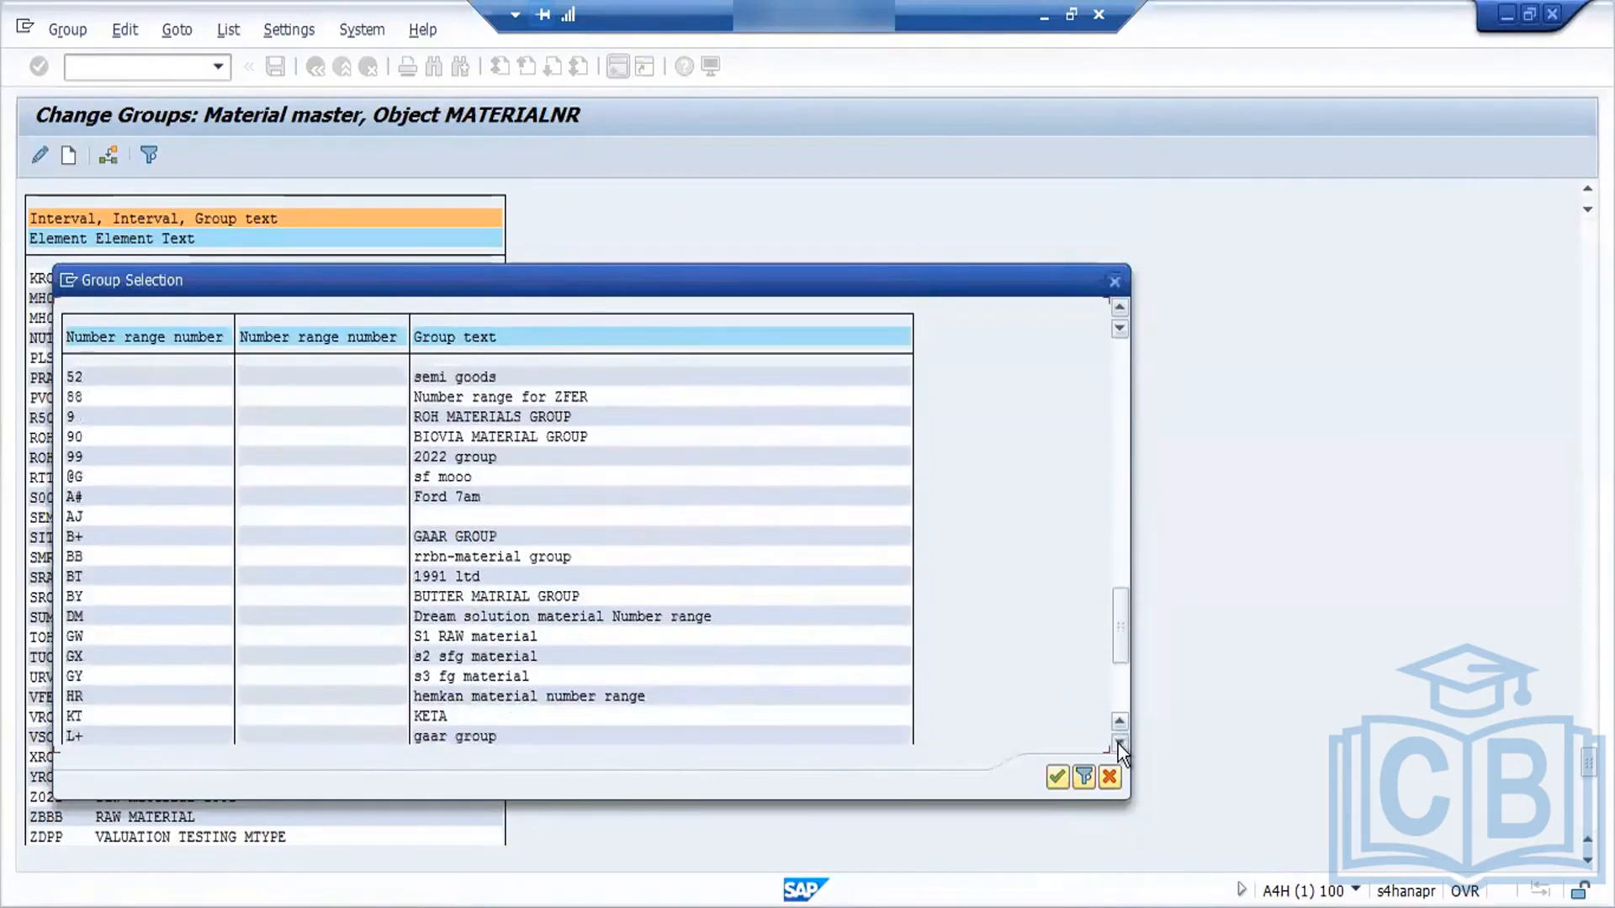
{"action": "double_click", "coordinate": [432, 496]}
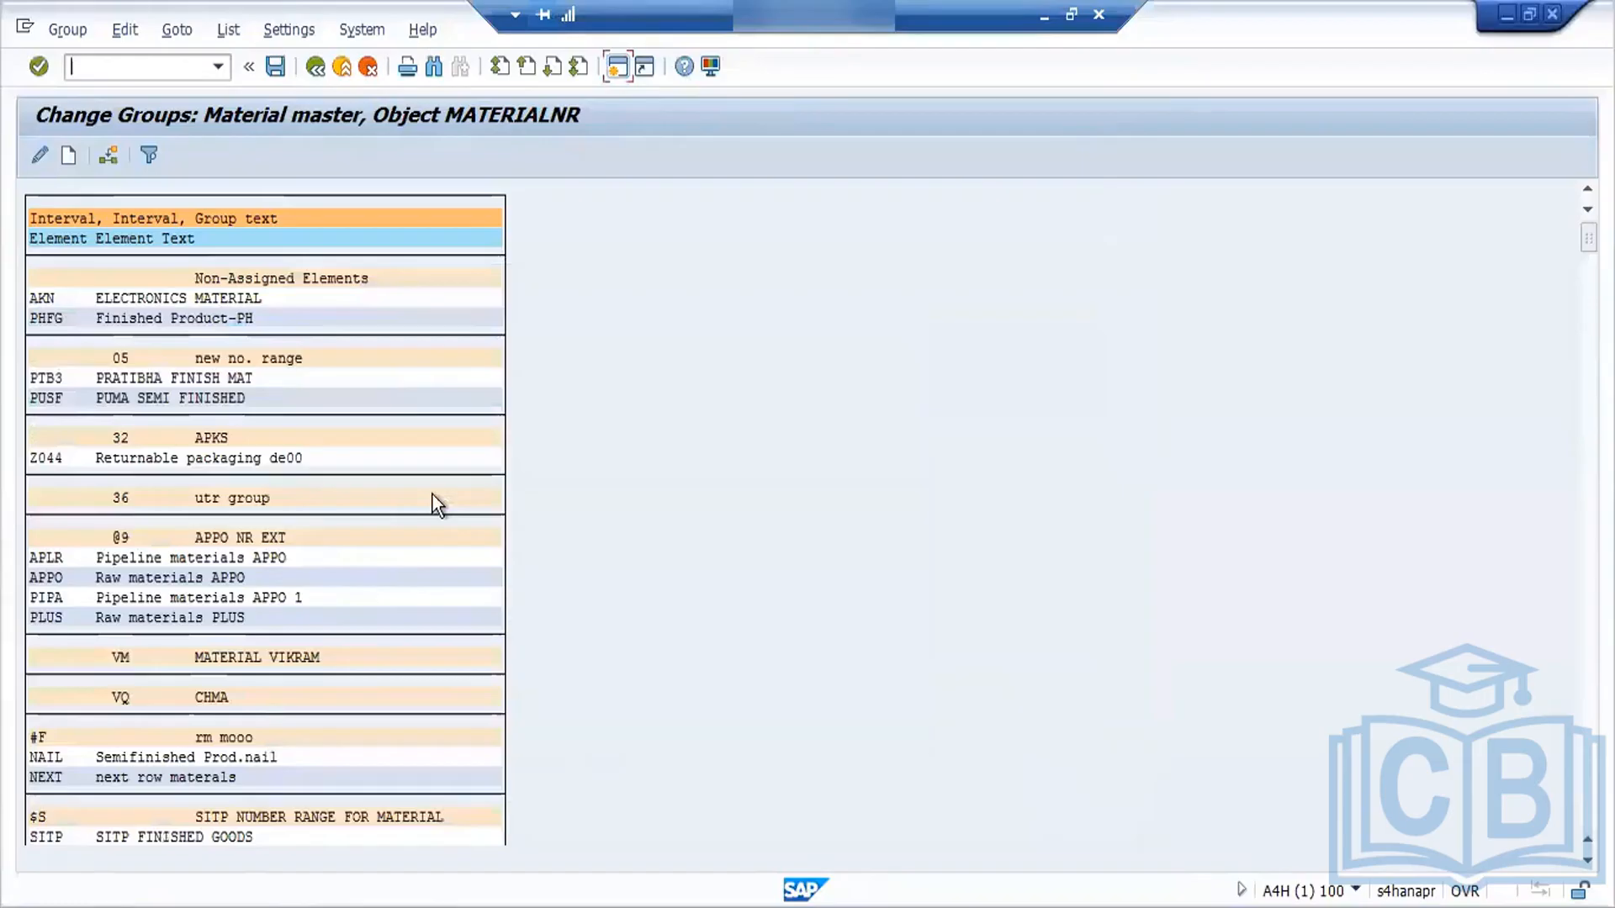
{"action": "left_click", "coordinate": [272, 67]}
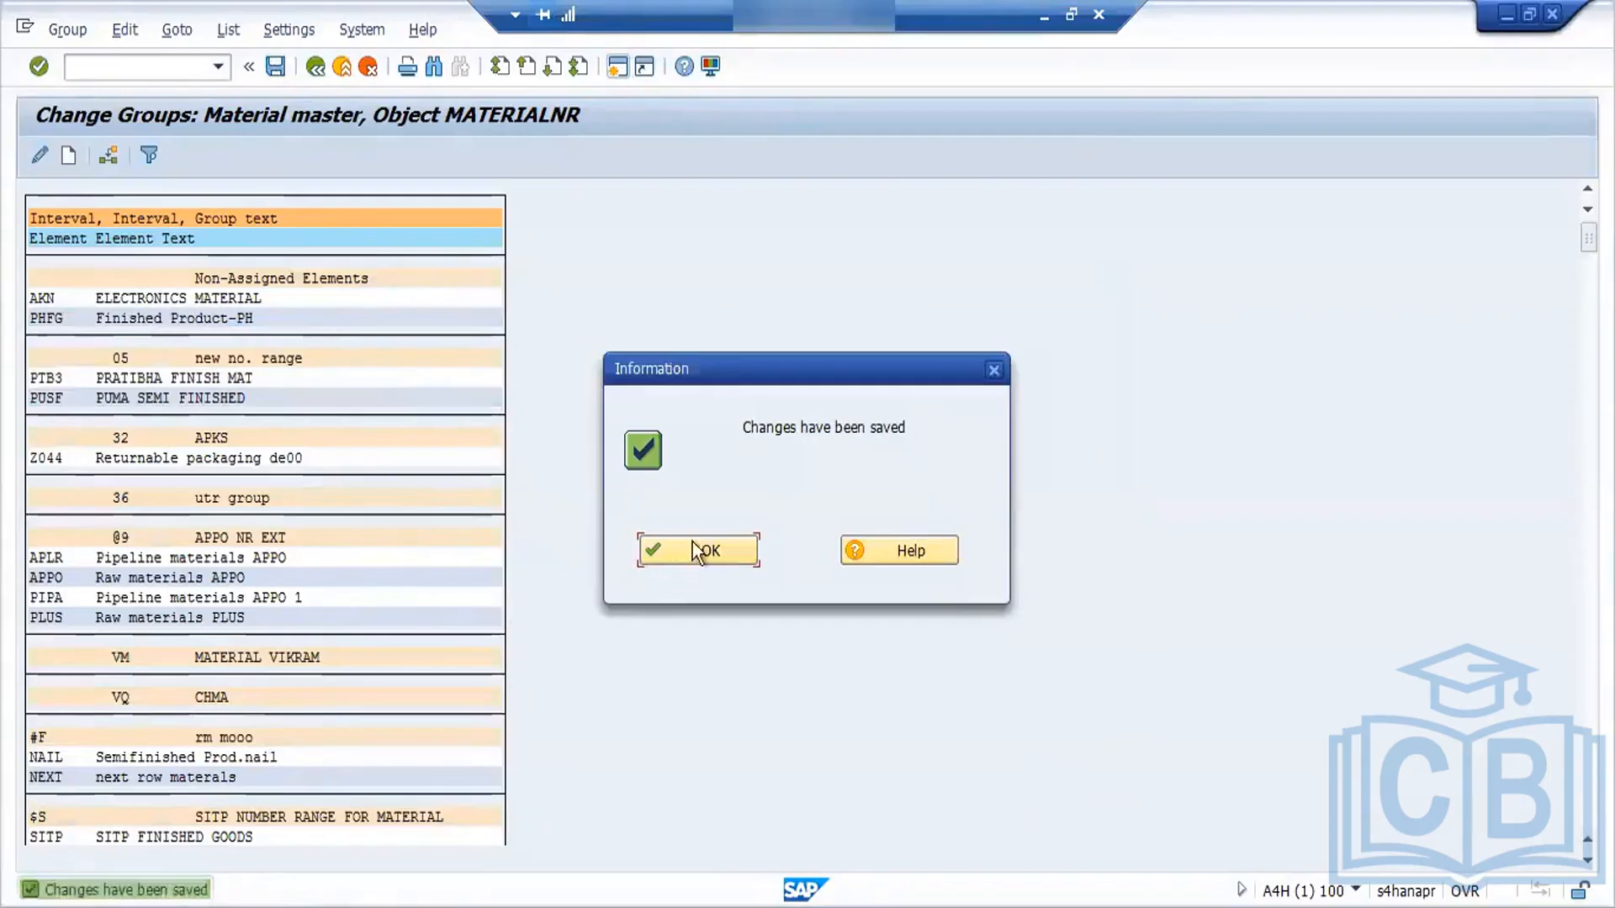
{"action": "left_click", "coordinate": [705, 550]}
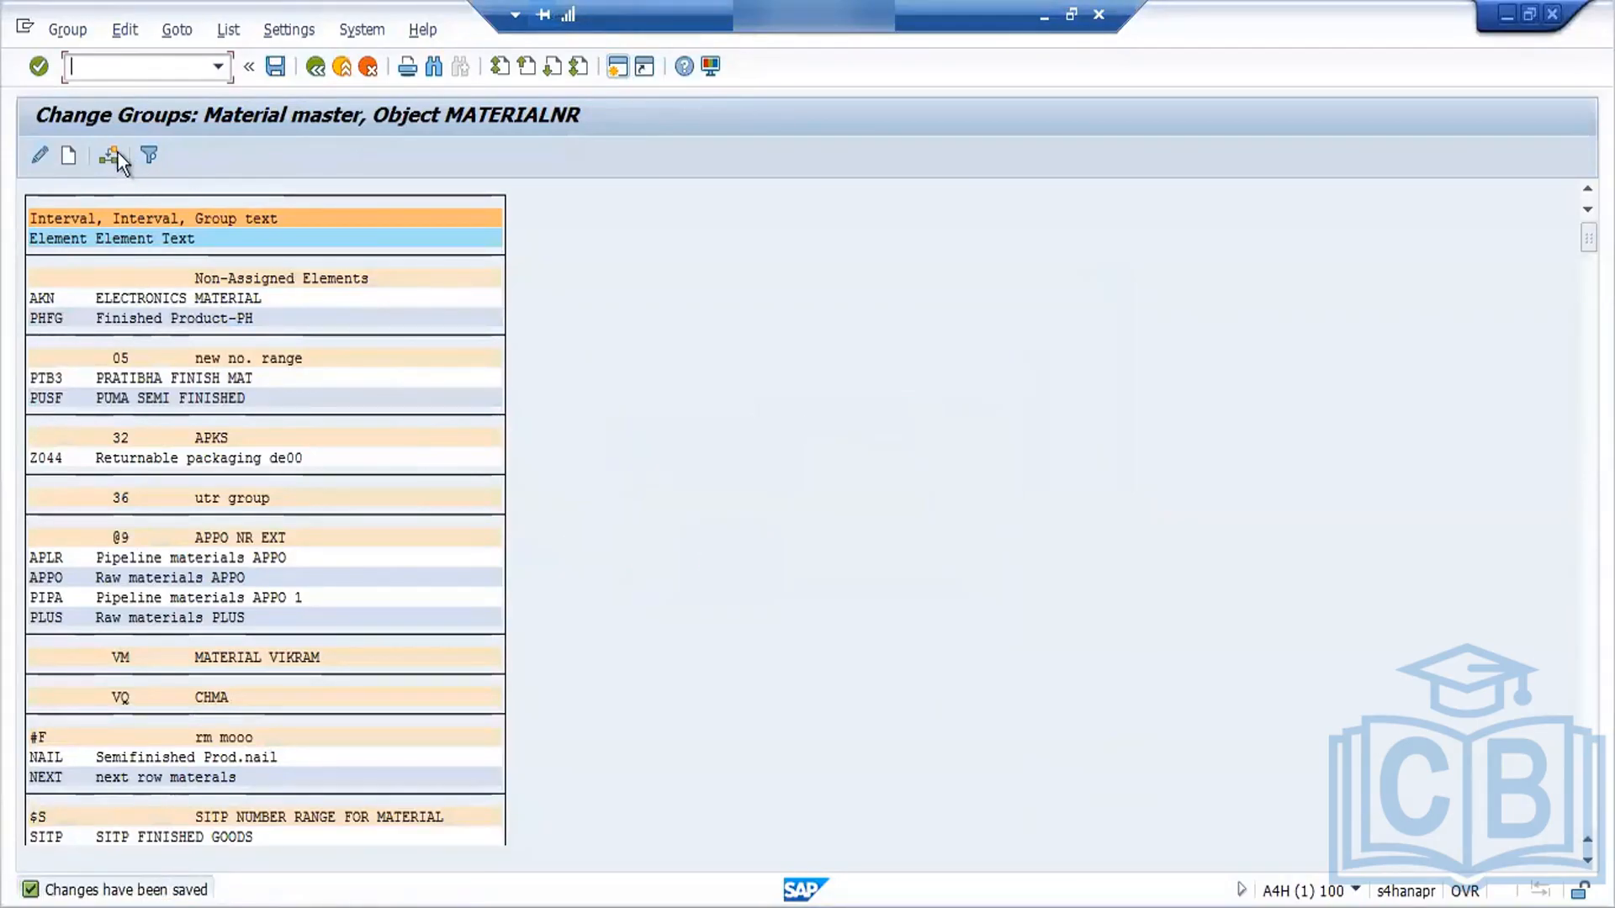
Step: Search the group list for "zfrt" and go to material type ZFRT
{"action": "key", "text": "ctrl+f"}
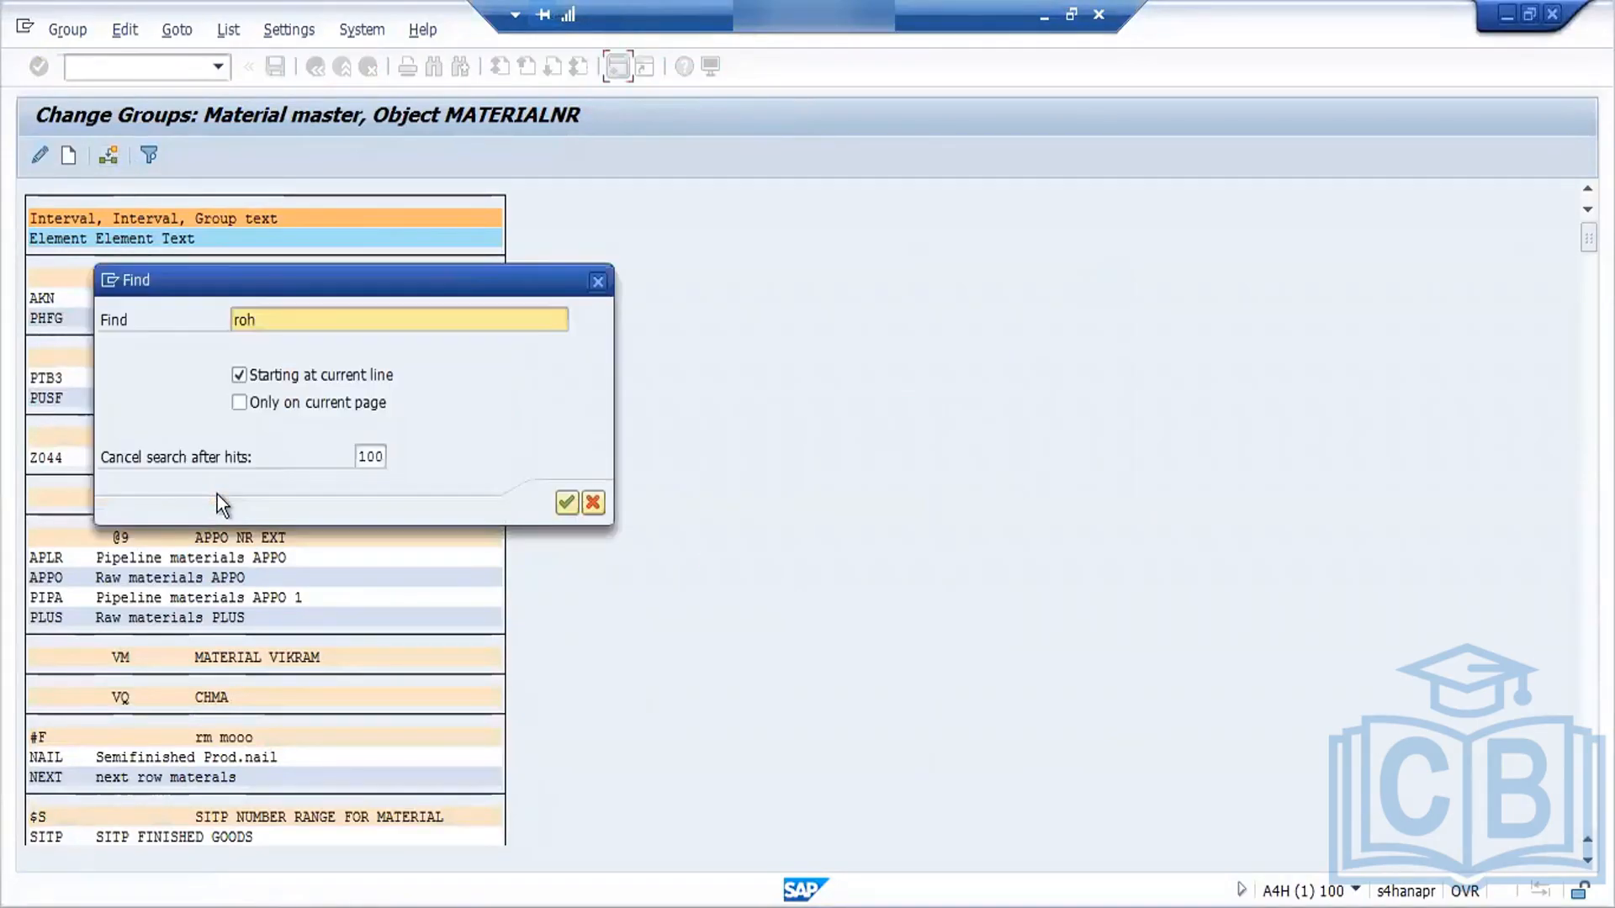
{"action": "left_click_drag", "start_coordinate": [262, 324], "coordinate": [180, 340]}
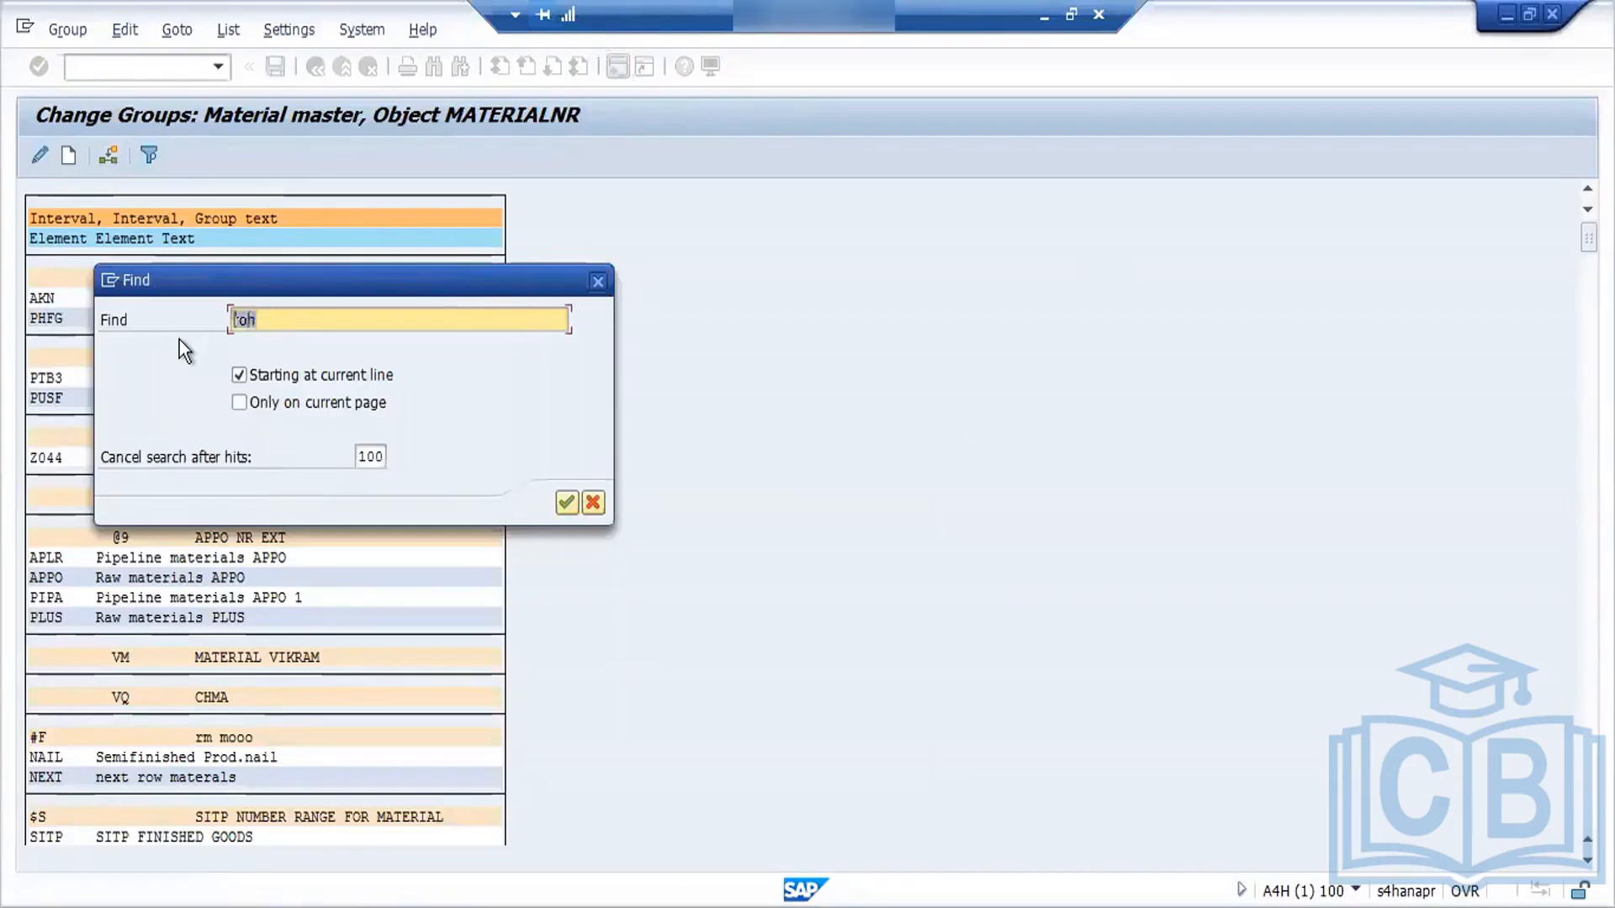
{"action": "type", "text": "zfrt"}
{"action": "key", "text": "Return"}
{"action": "double_click", "coordinate": [217, 194]}
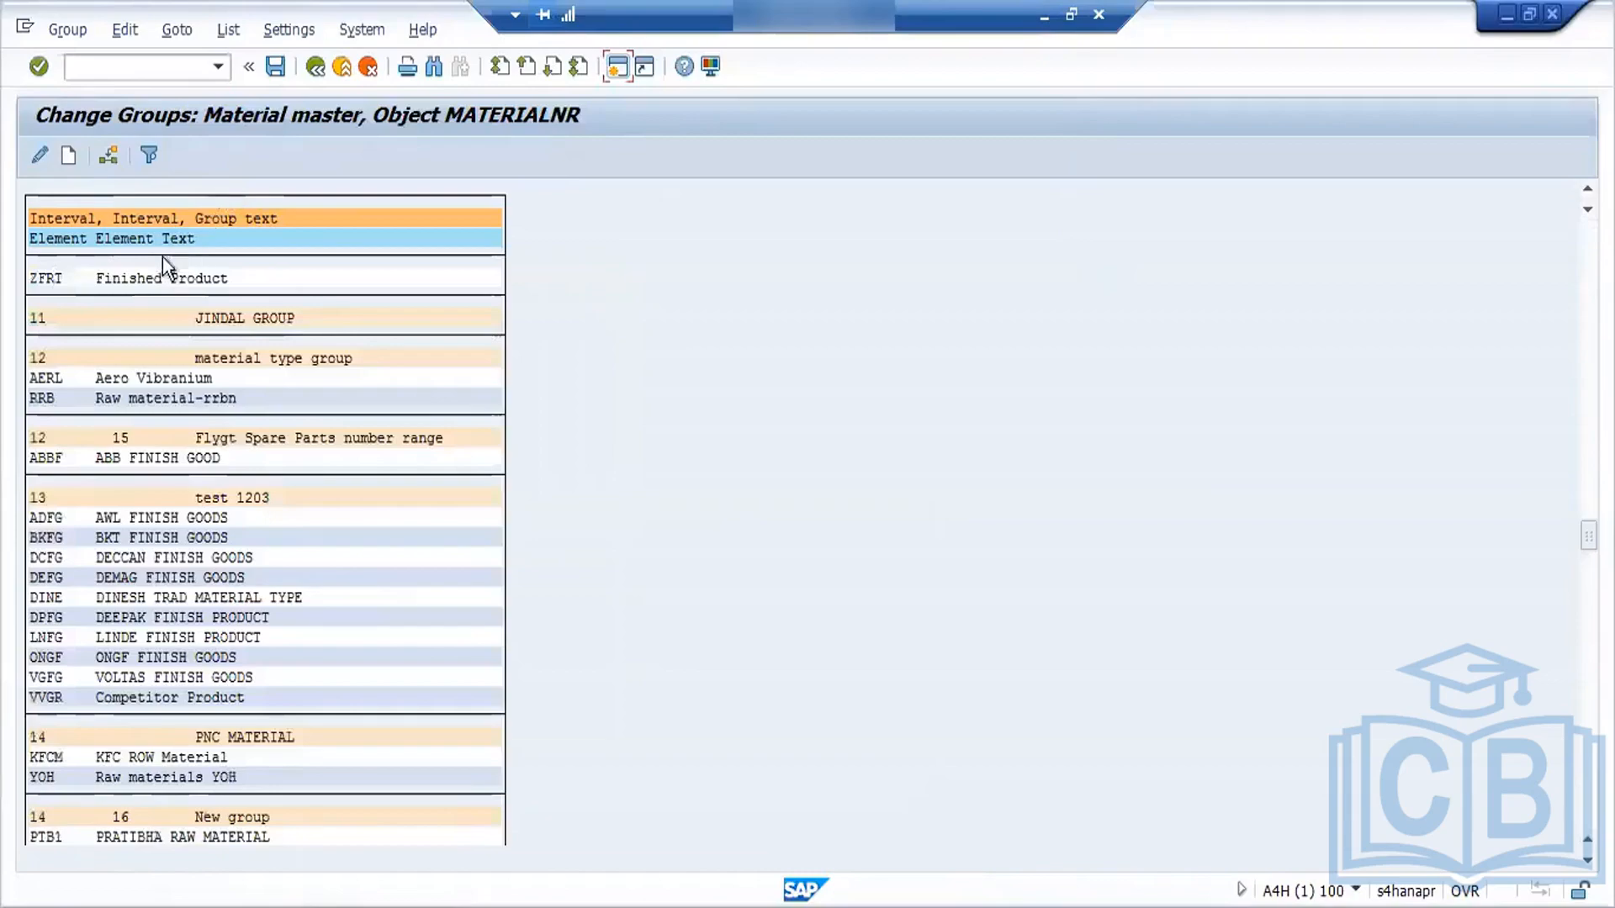
Step: Assign material type ZFRT to the number range group Ford 7am and save the assignment
{"action": "left_click", "coordinate": [139, 278]}
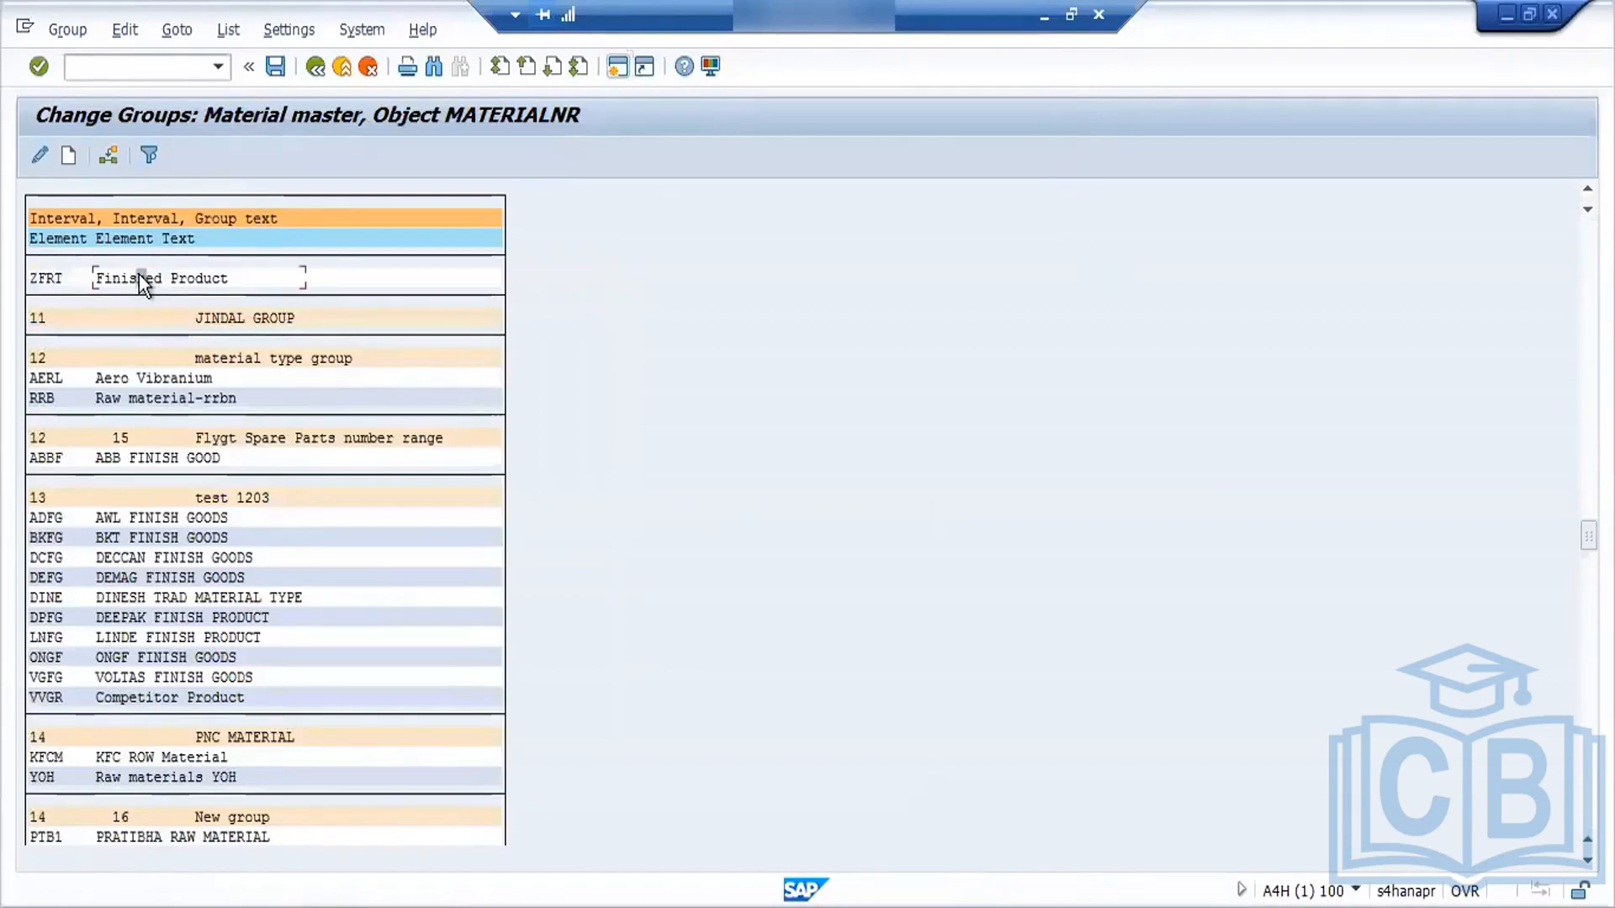
{"action": "left_click", "coordinate": [111, 158]}
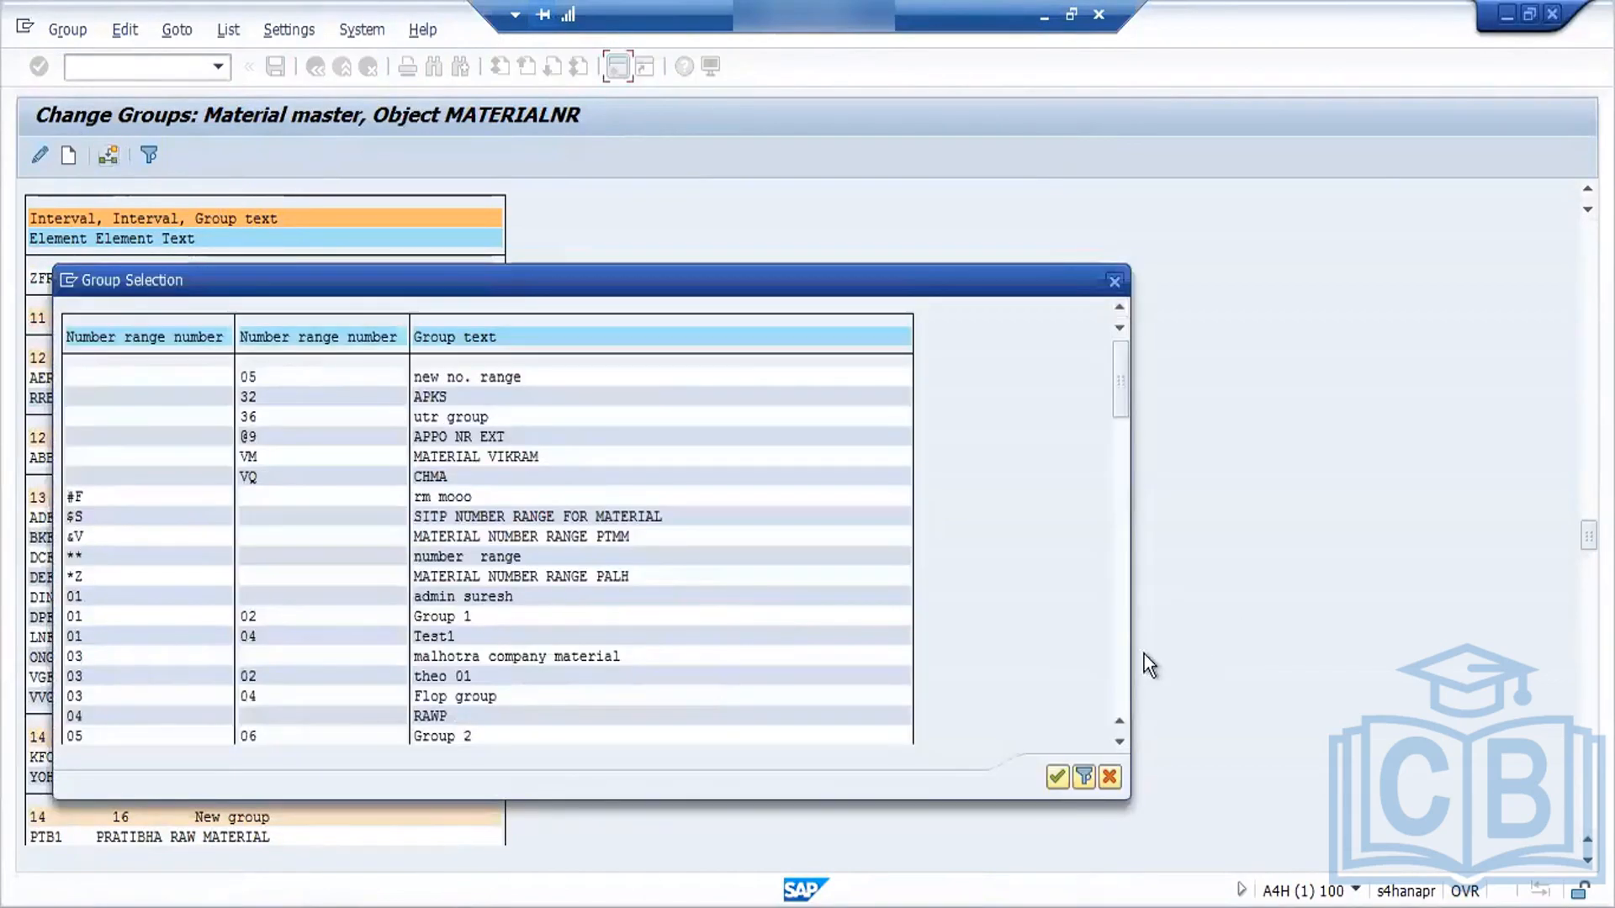
{"action": "left_click", "coordinate": [1118, 653]}
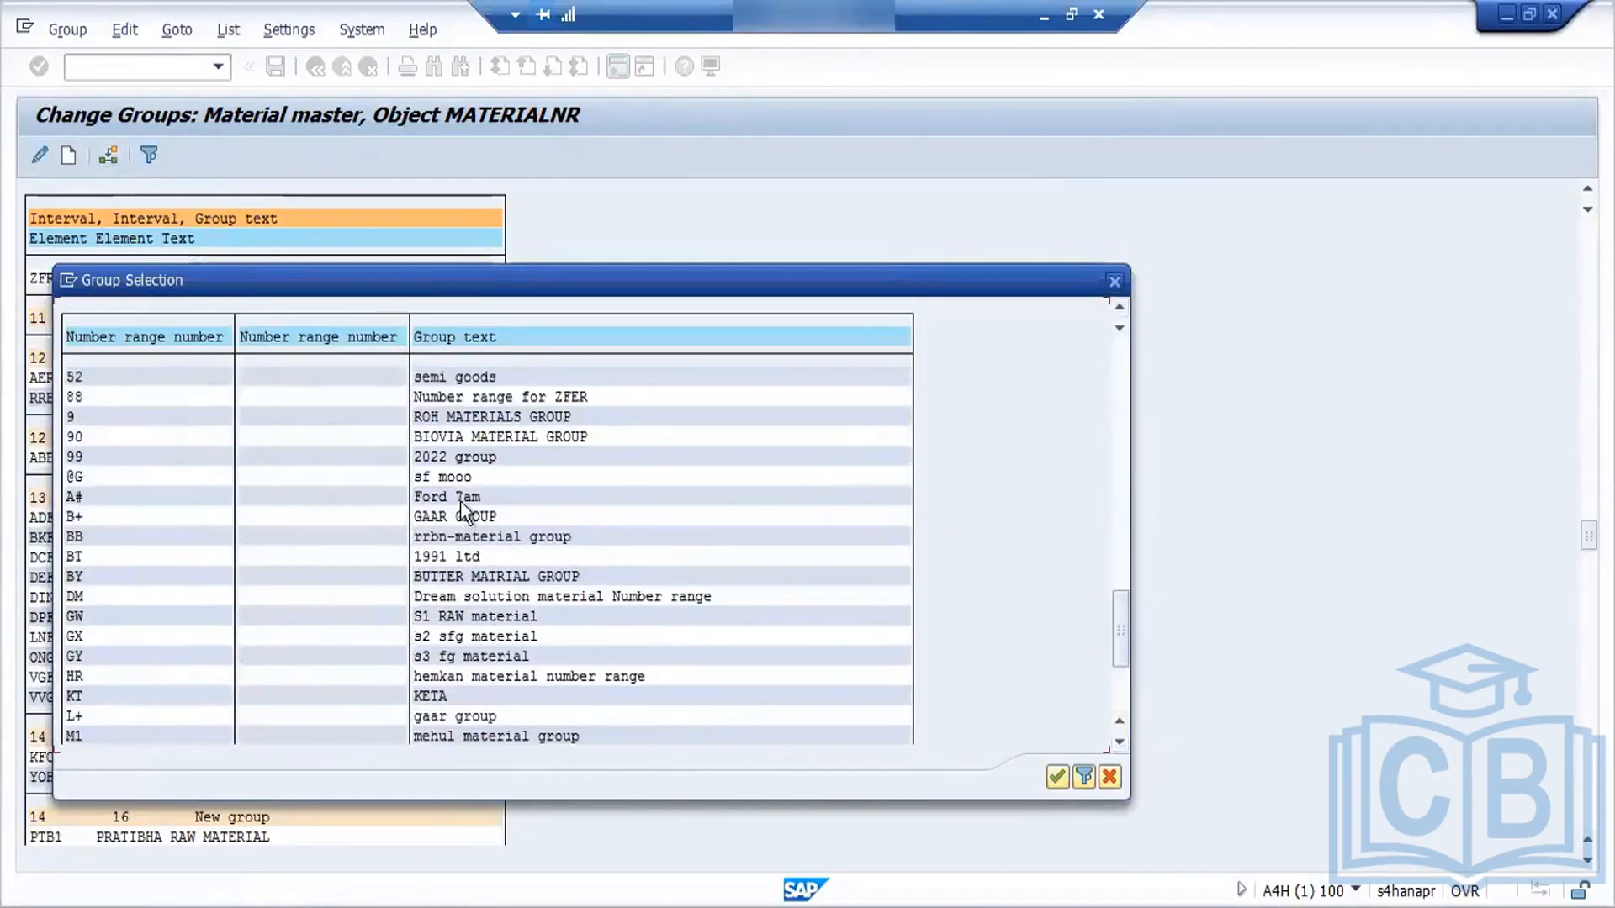
{"action": "left_click", "coordinate": [1060, 780]}
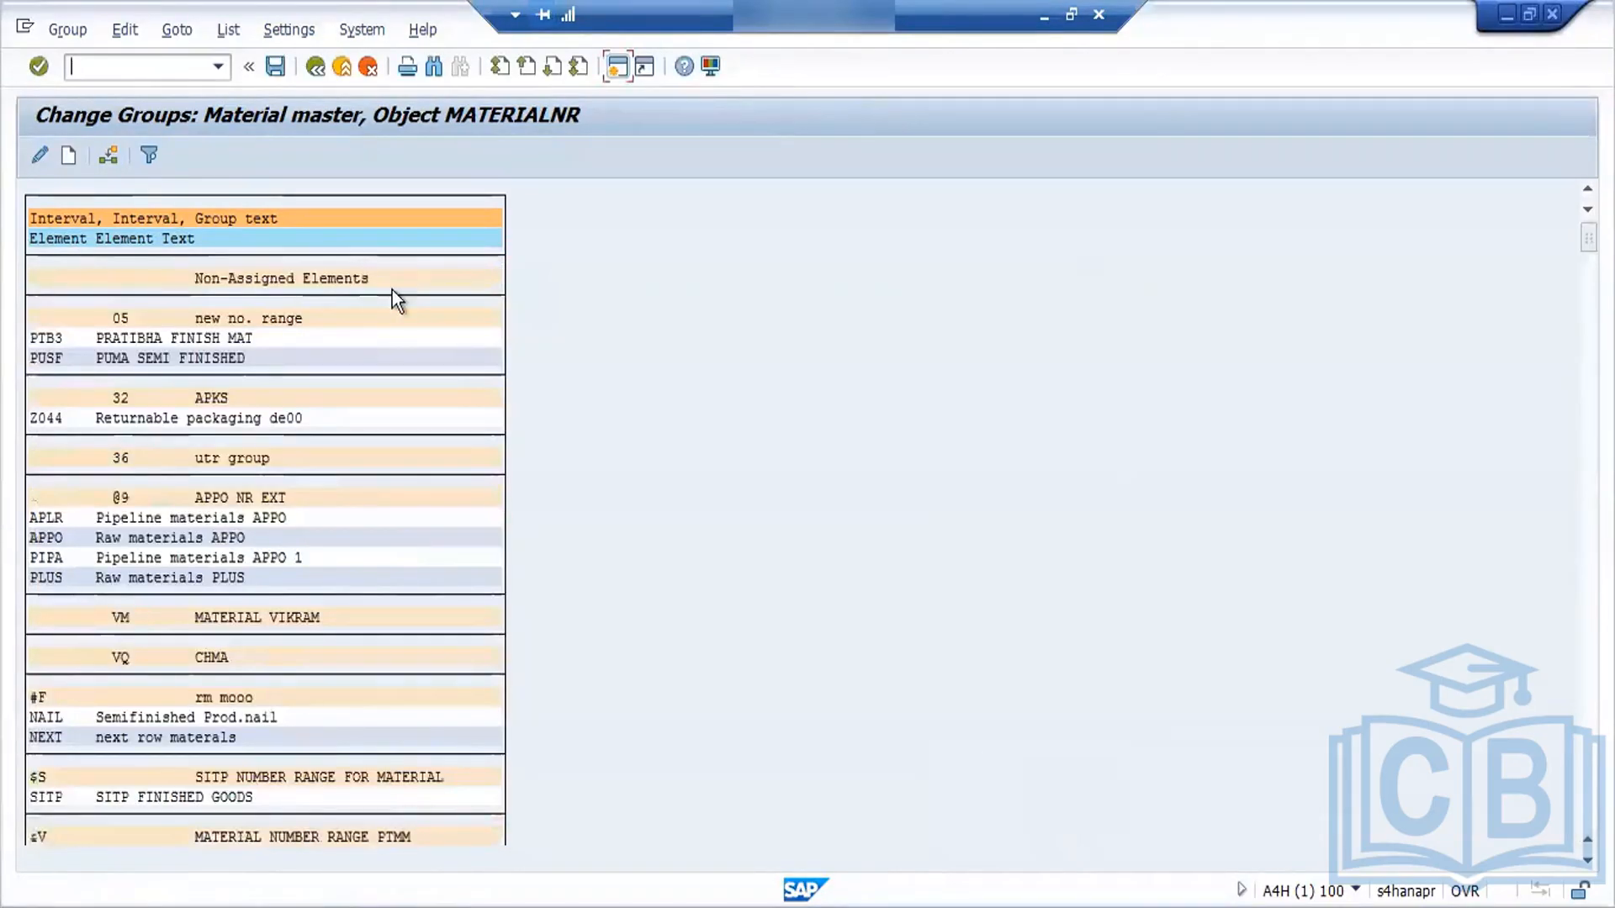
{"action": "left_click", "coordinate": [271, 74]}
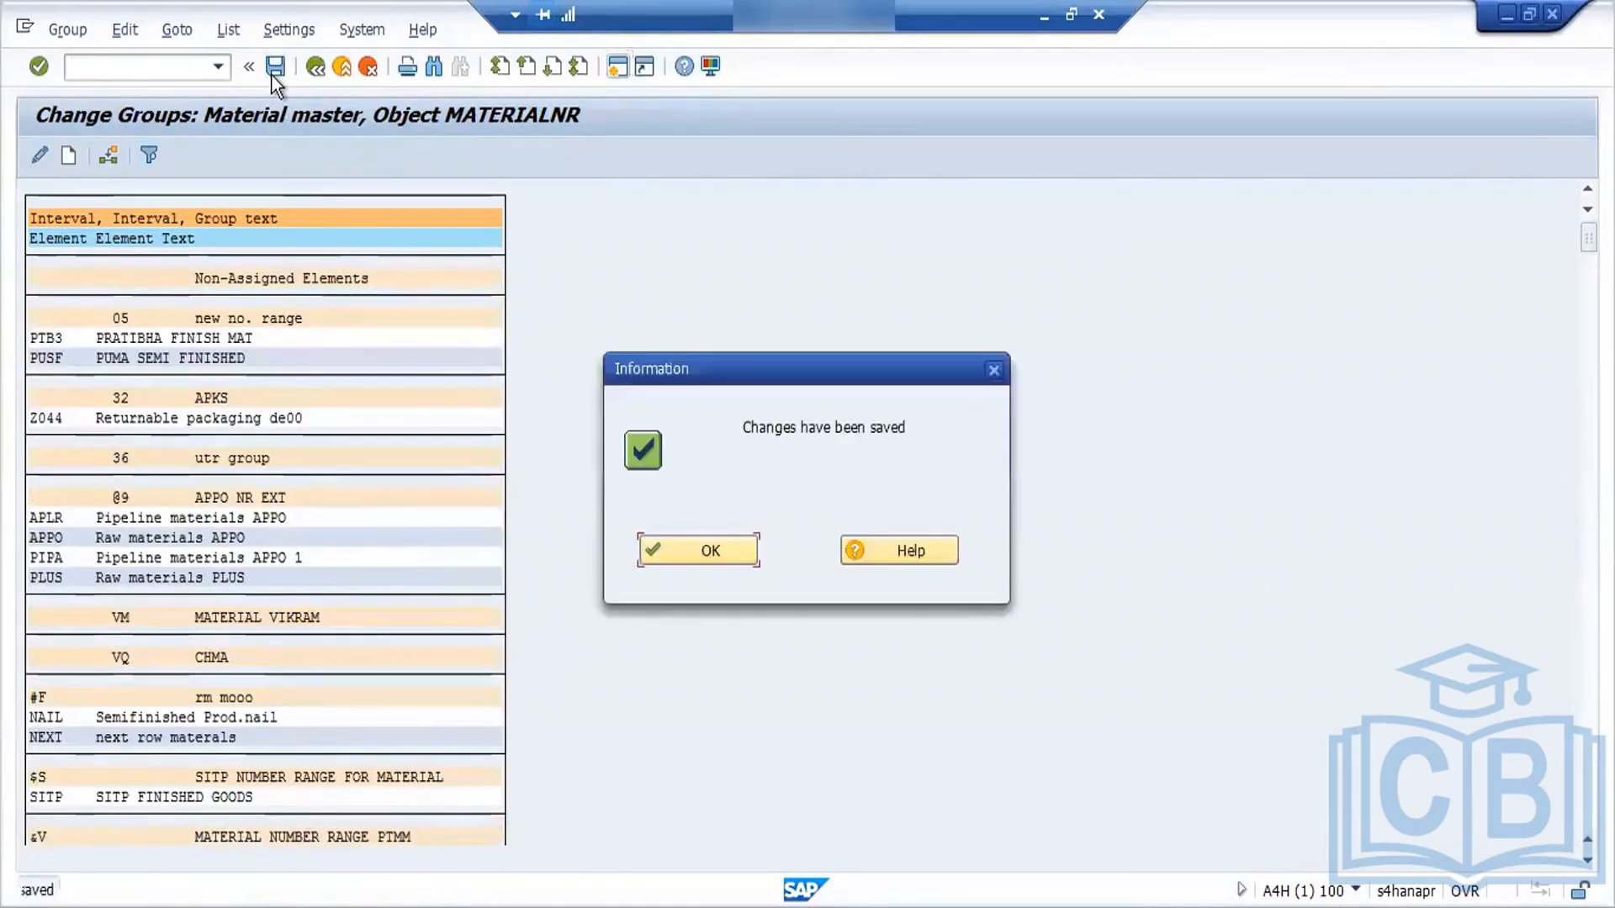
{"action": "key", "text": "Return"}
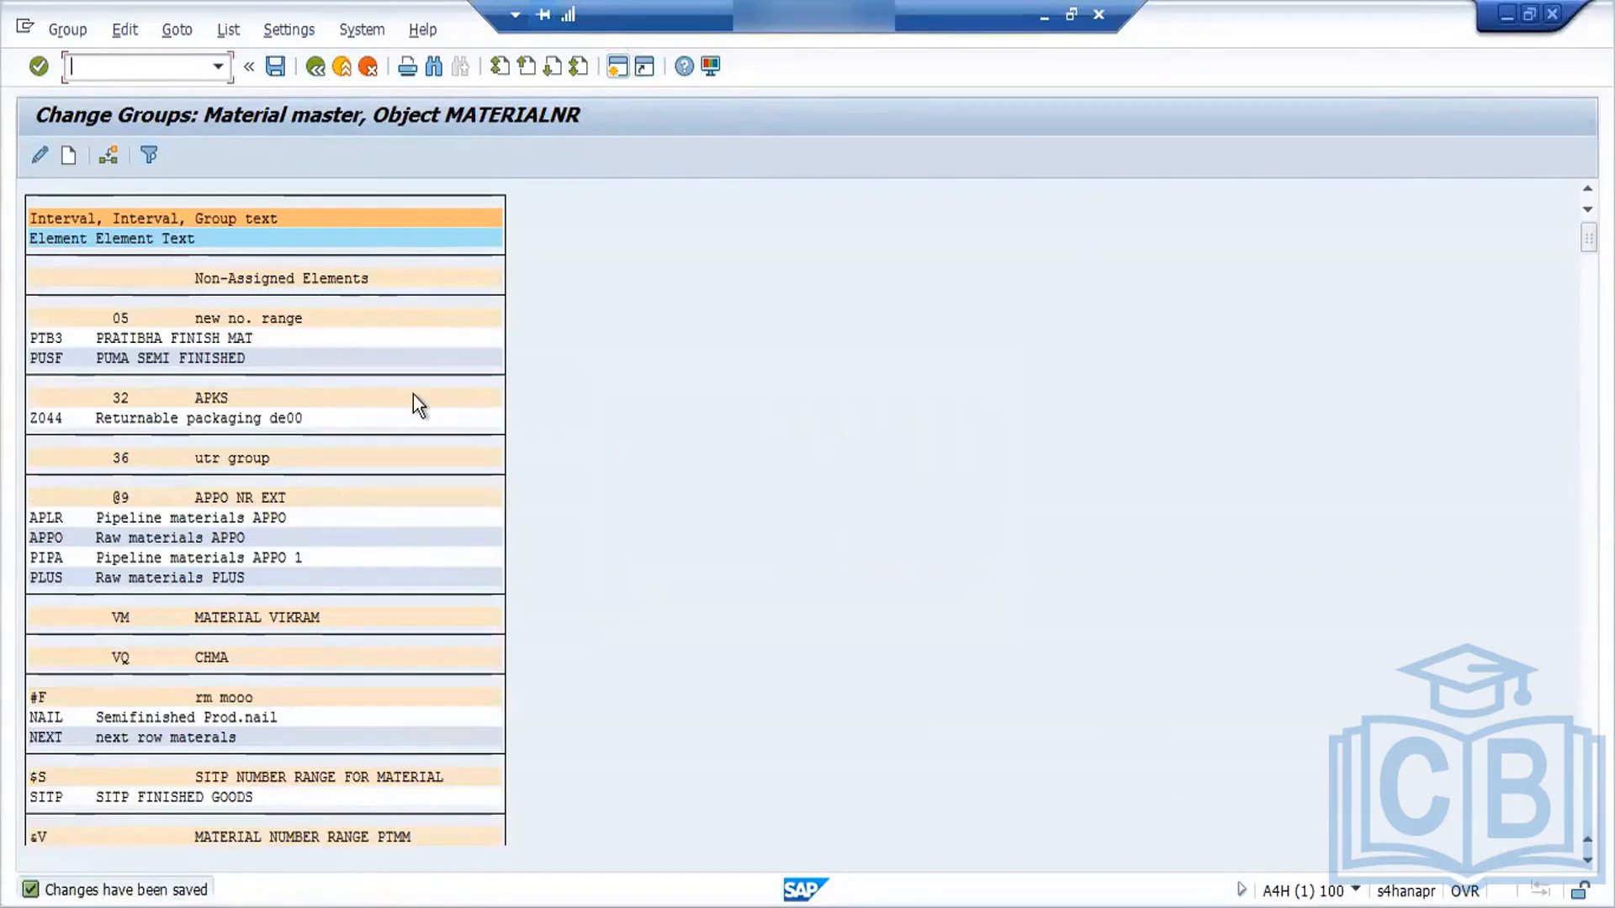
Step: Search the group list for "Ford" and go to the number range group Ford 7am
{"action": "key", "text": "ctrl+f"}
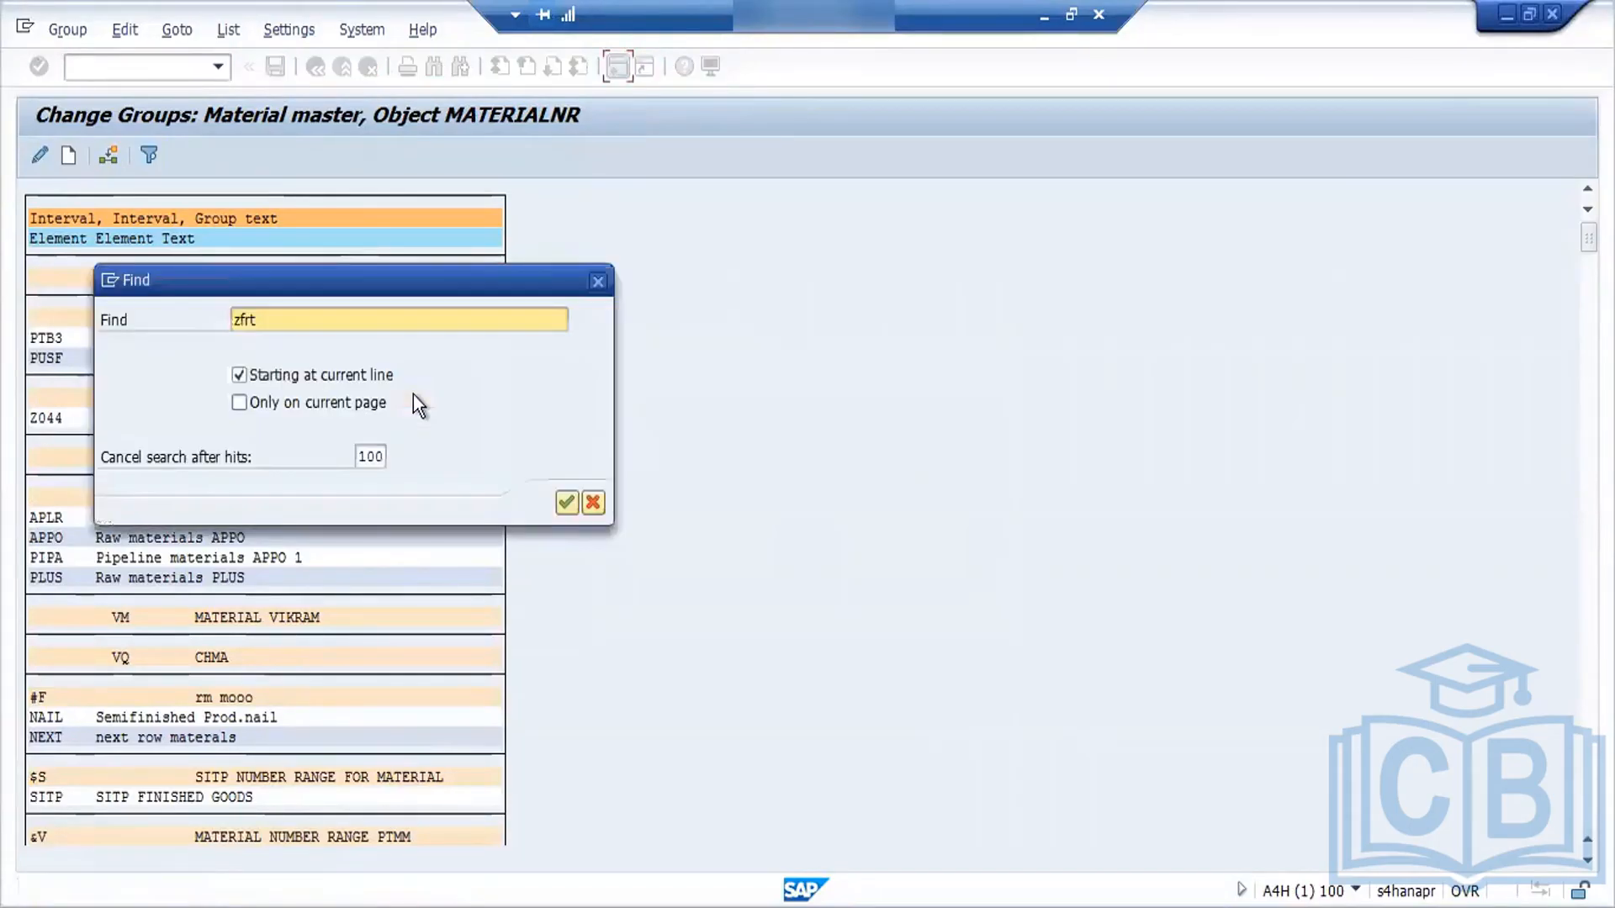
{"action": "left_click", "coordinate": [249, 319]}
{"action": "key", "text": "ctrl+a"}
{"action": "key", "text": "BackSpace"}
{"action": "type", "text": "Ford"}
{"action": "key", "text": "Return"}
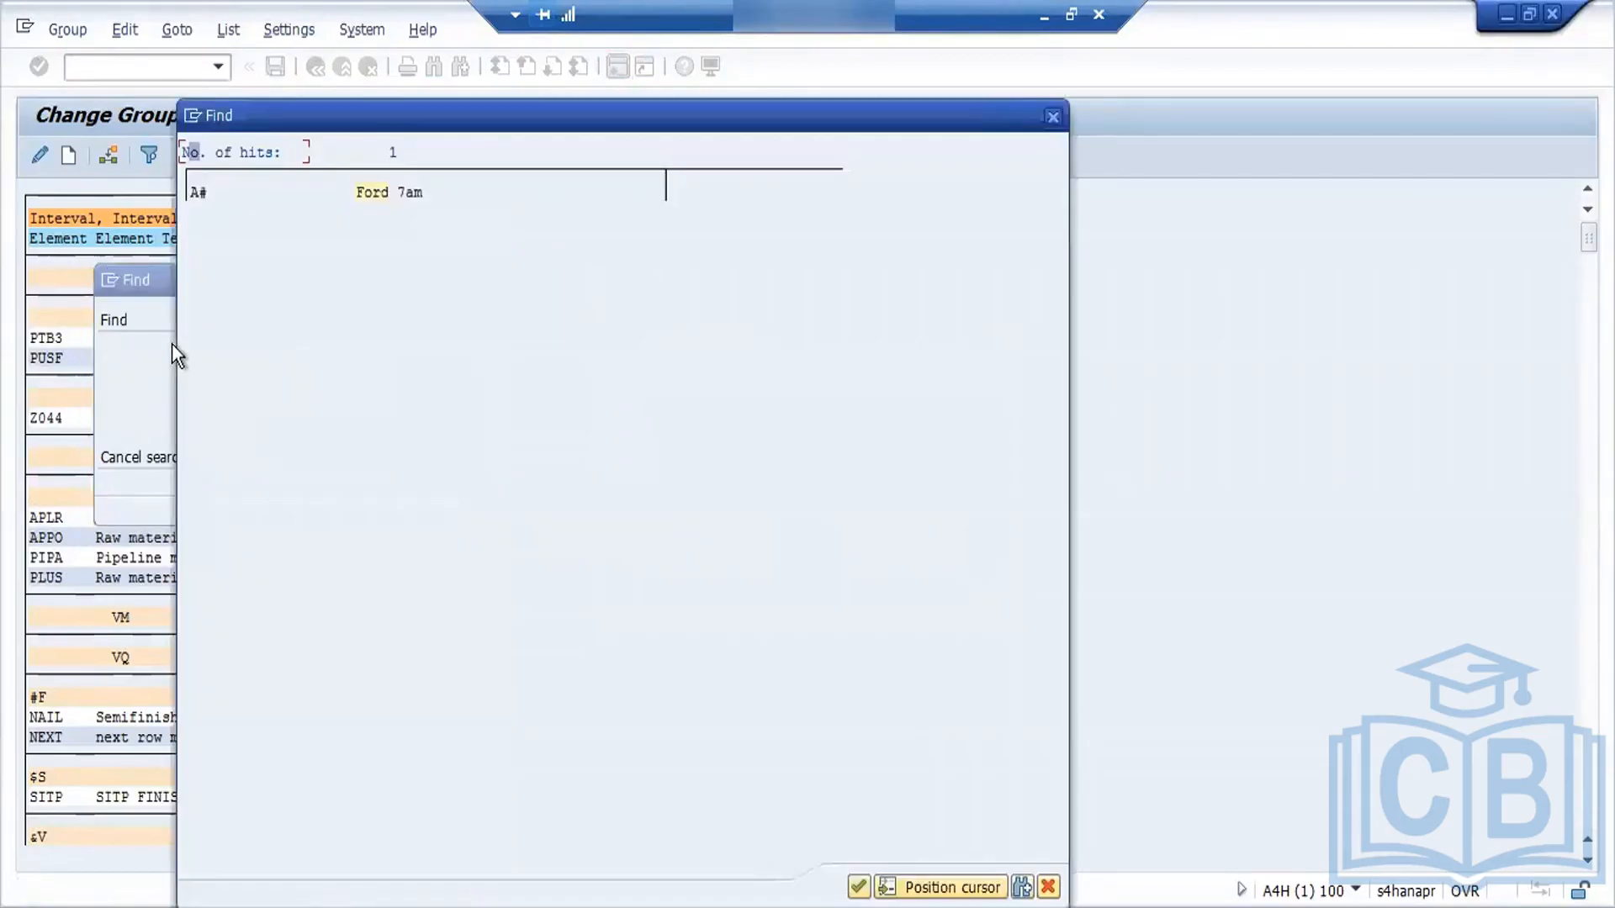
{"action": "left_click", "coordinate": [373, 193]}
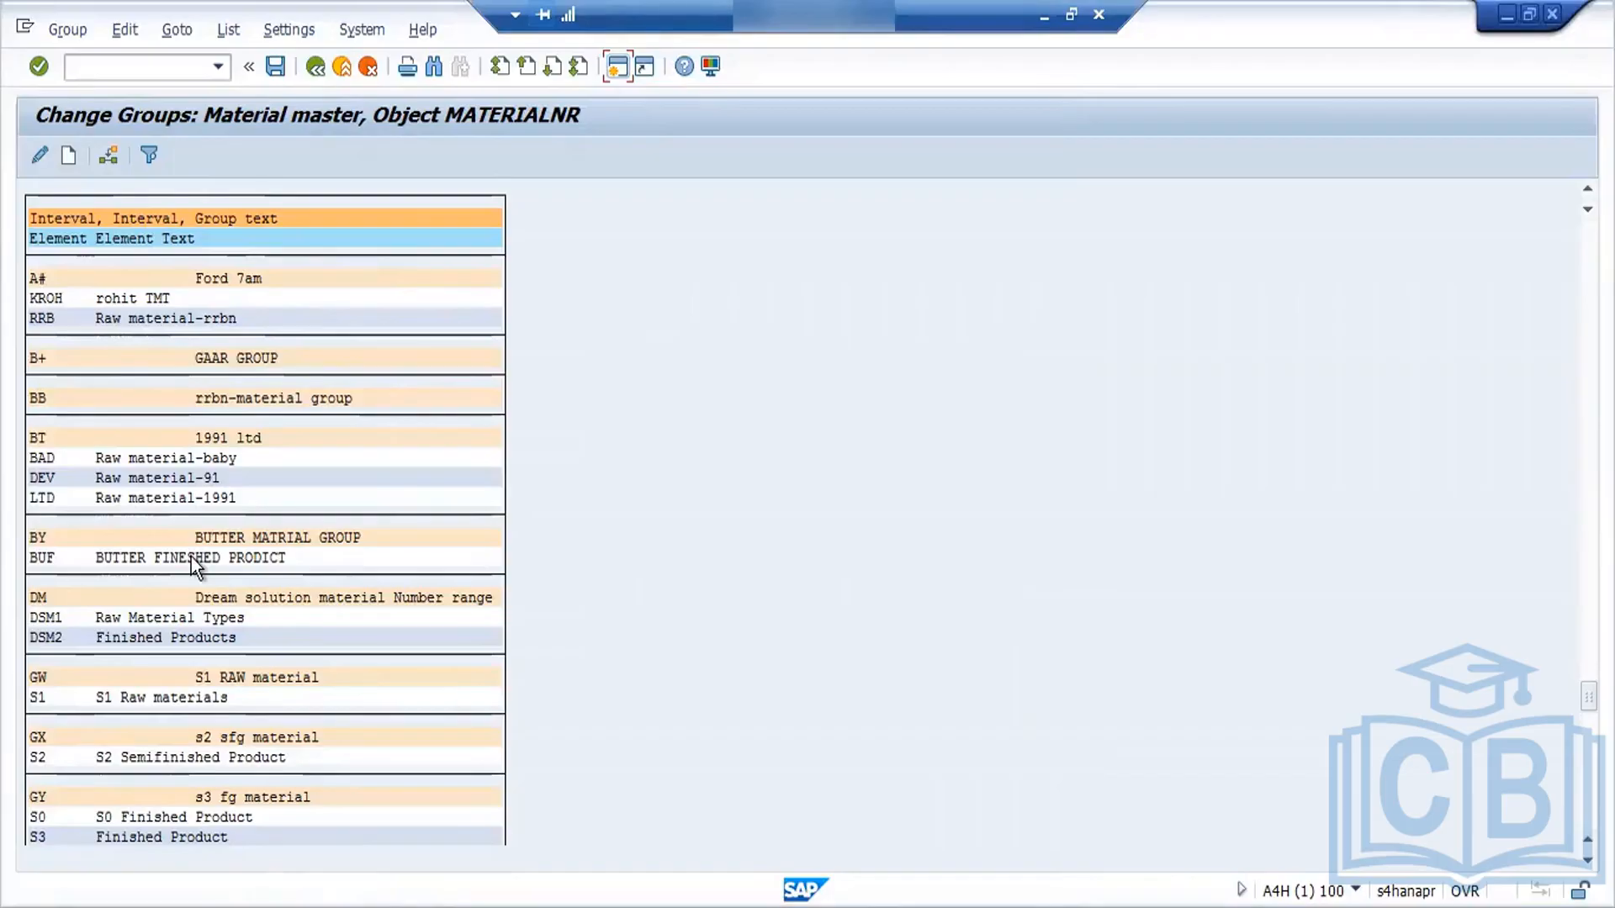
Step: Search the group list from the current line for material type ZFRT
{"action": "key", "text": "ctrl+f"}
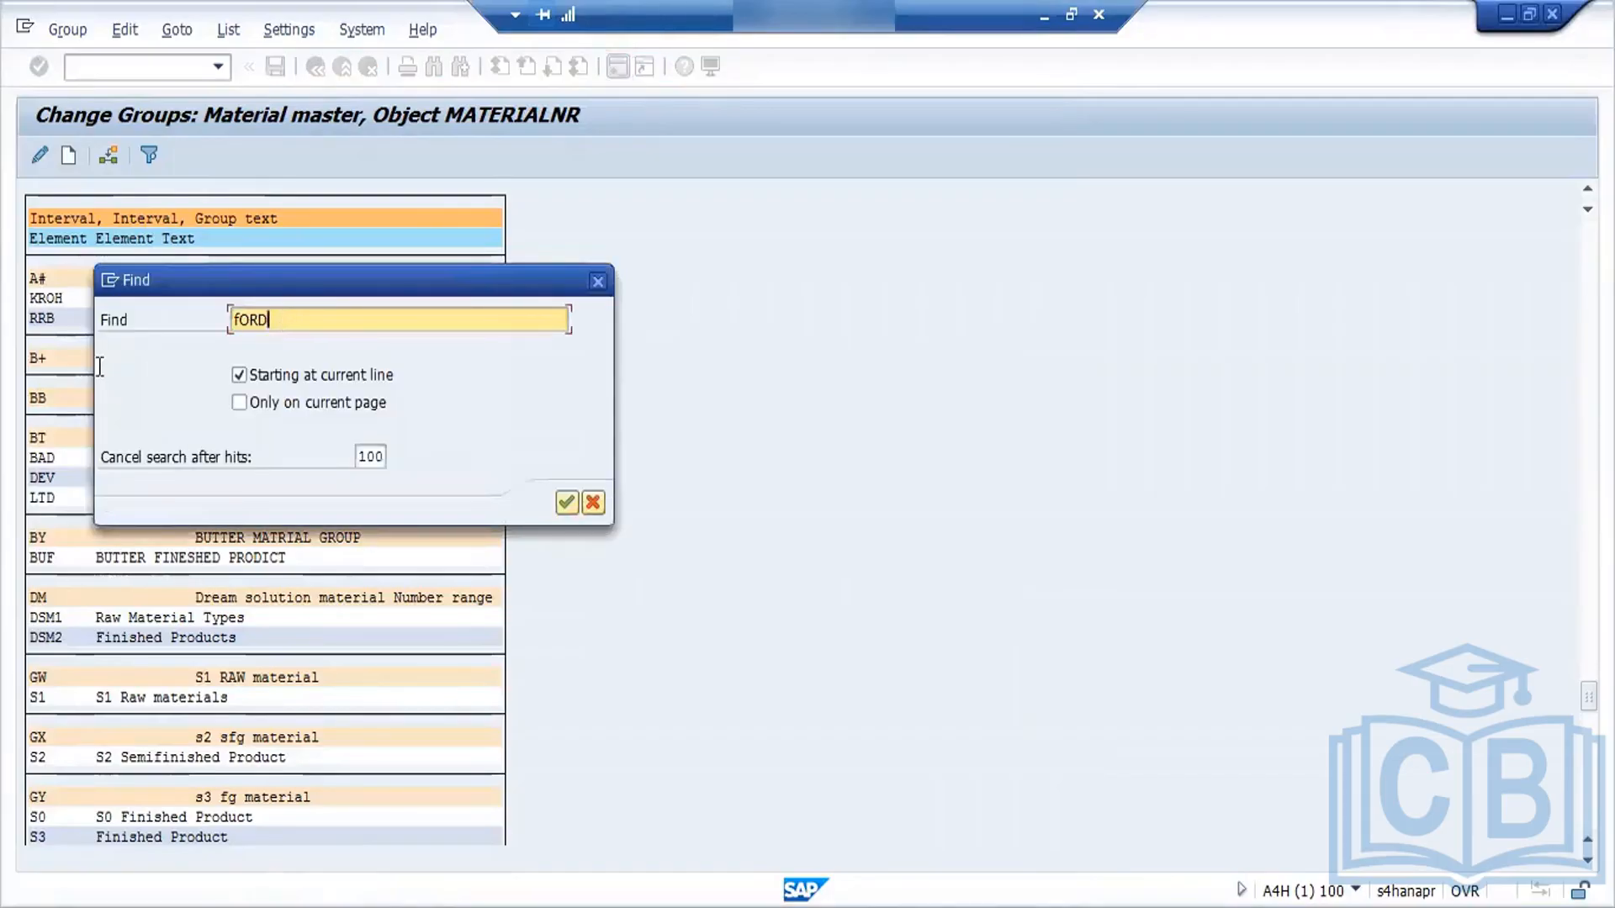
{"action": "key", "text": "shift+Home"}
{"action": "key", "text": "BackSpace"}
{"action": "type", "text": "ZFRT"}
{"action": "key", "text": "Return"}
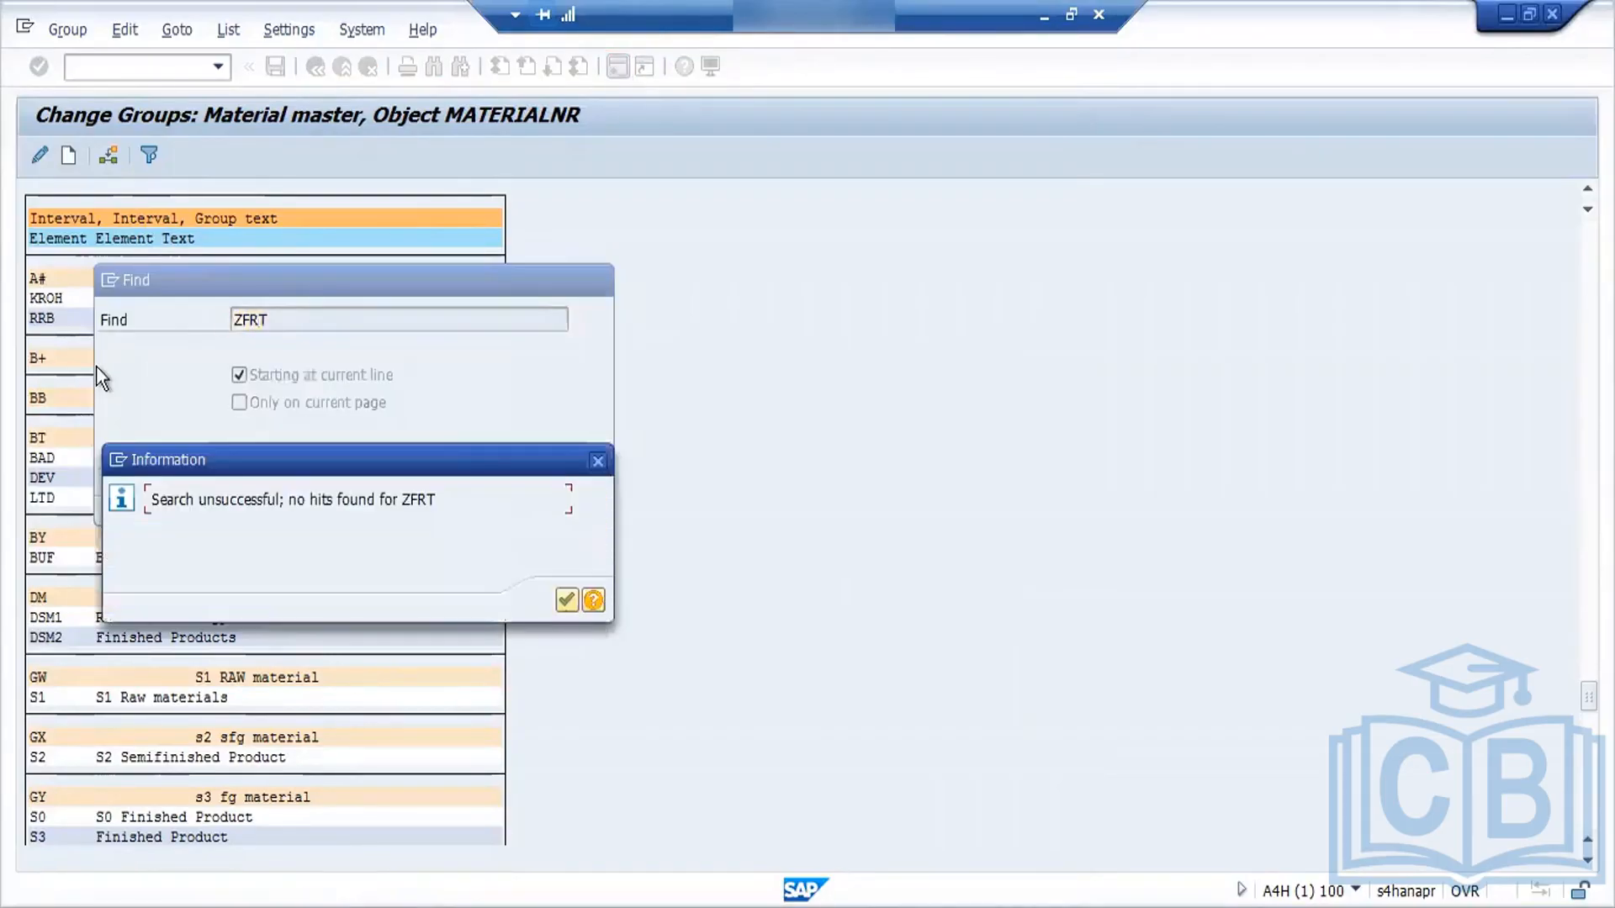
{"action": "left_click", "coordinate": [568, 608]}
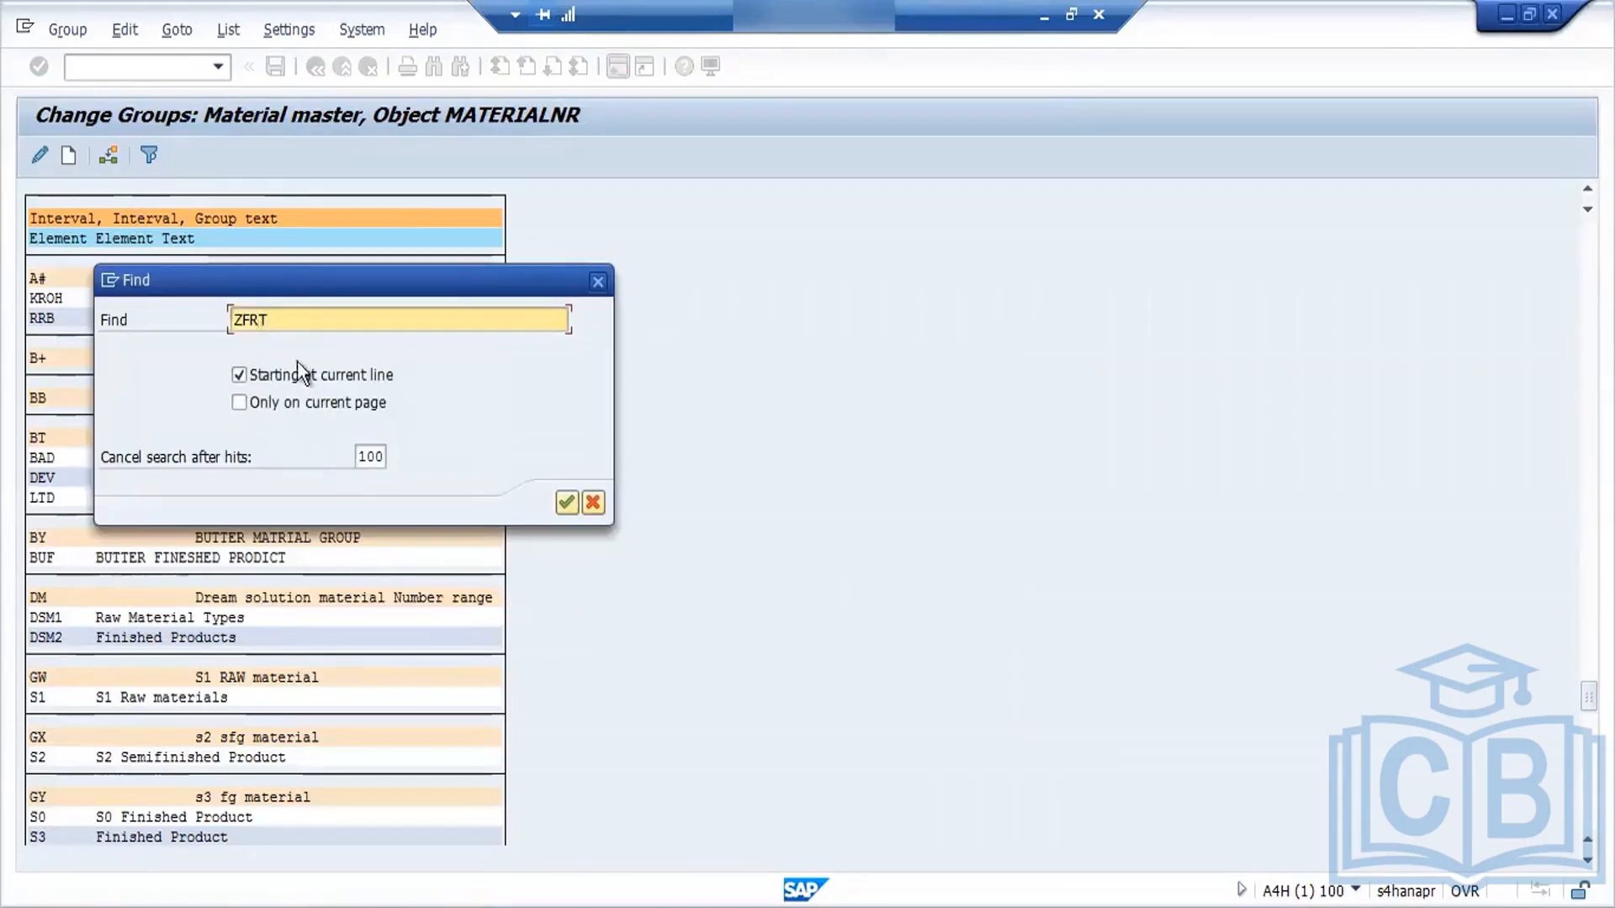
Step: Search the group list for "ZFET" and close the search
{"action": "key", "text": "BackSpace"}
{"action": "key", "text": "BackSpace"}
{"action": "type", "text": "ET"}
{"action": "key", "text": "Return"}
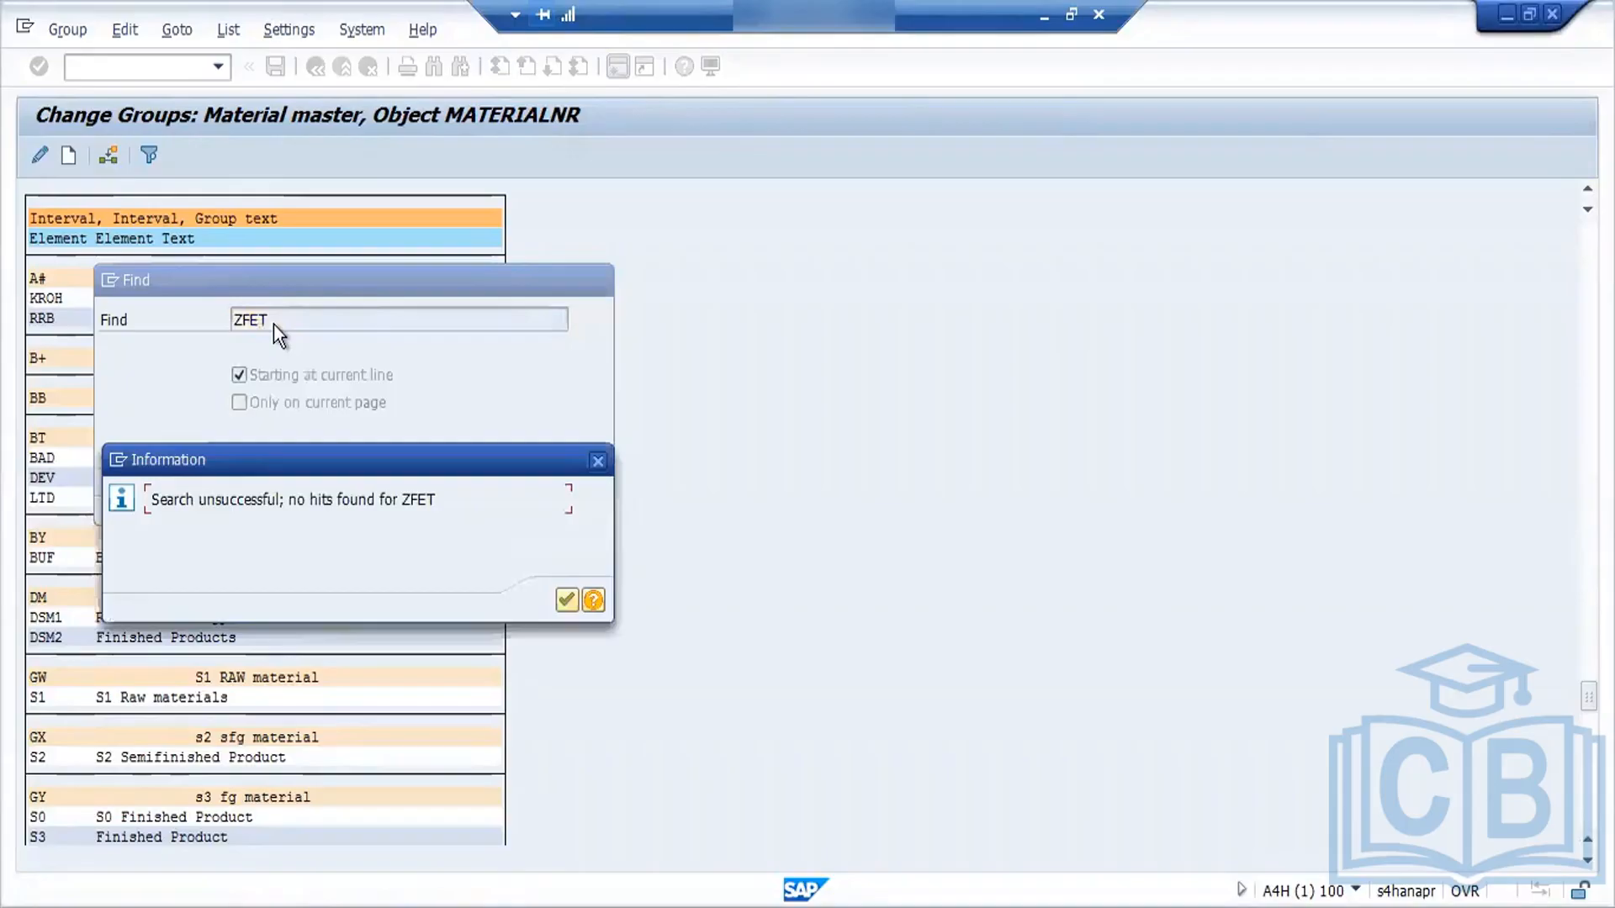
{"action": "left_click", "coordinate": [577, 599]}
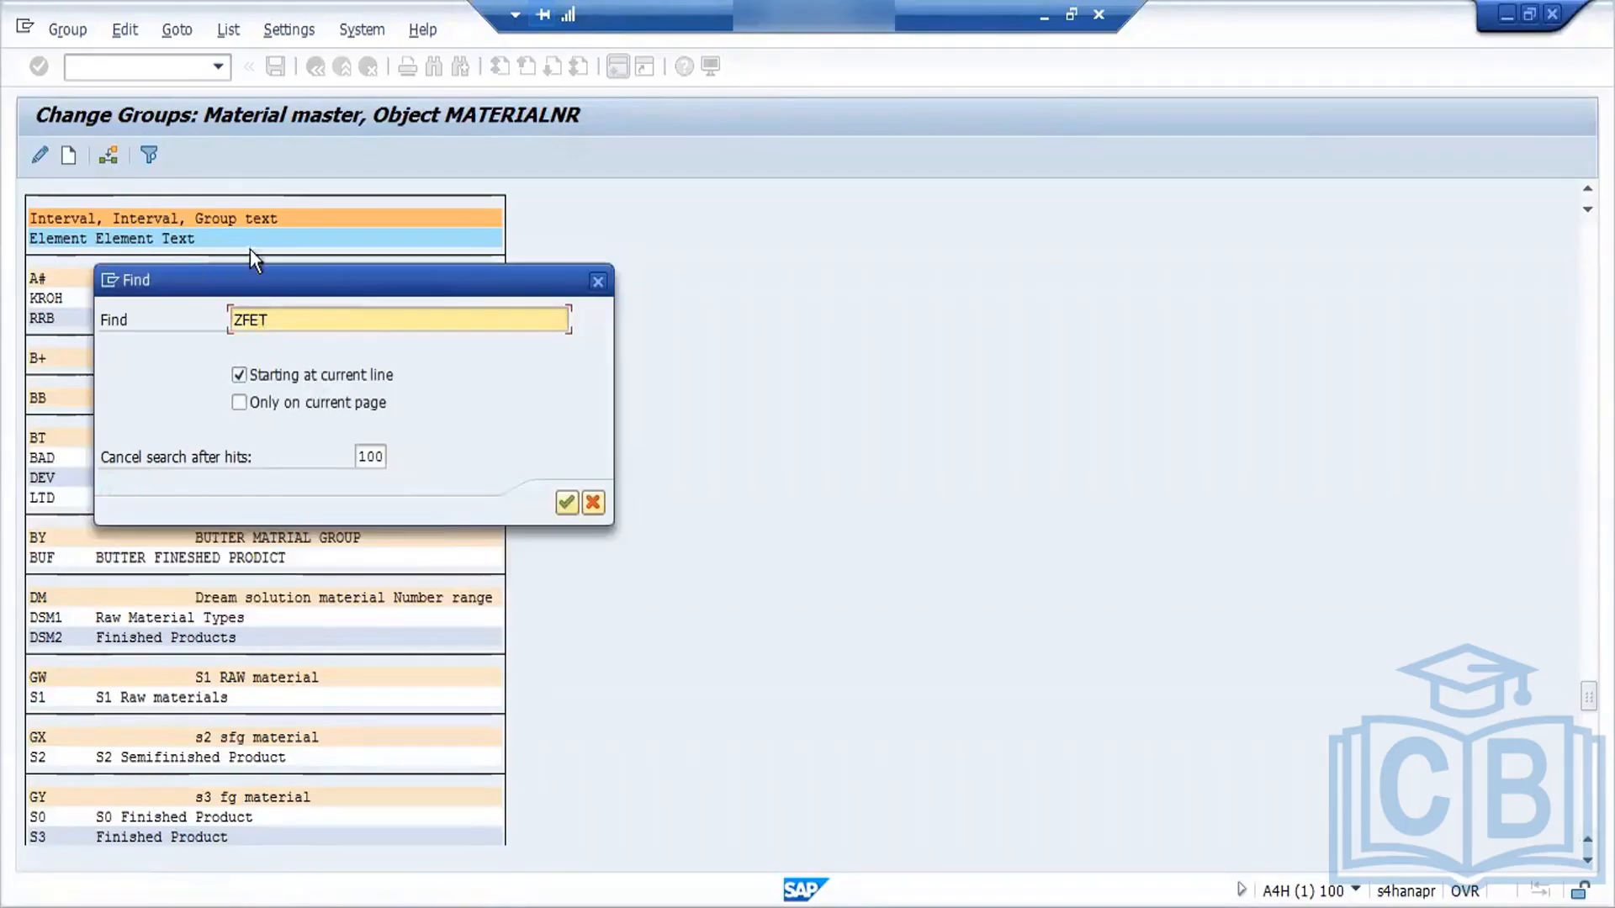
{"action": "left_click", "coordinate": [597, 280]}
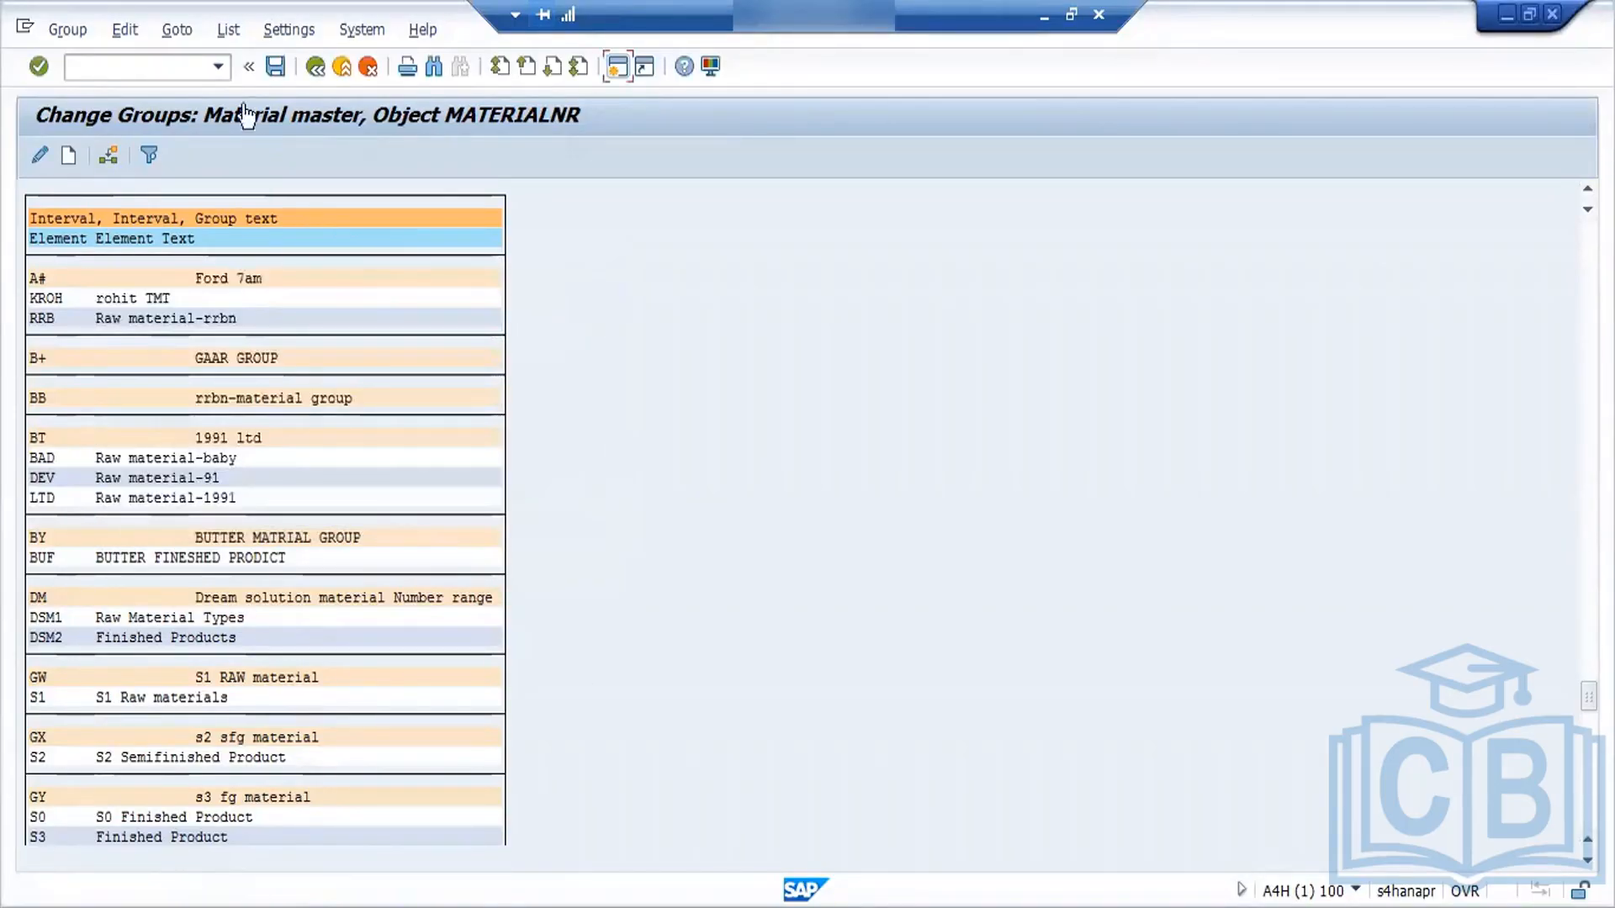
Step: Save the number range groups and return to the implementation guide
{"action": "left_click", "coordinate": [284, 68]}
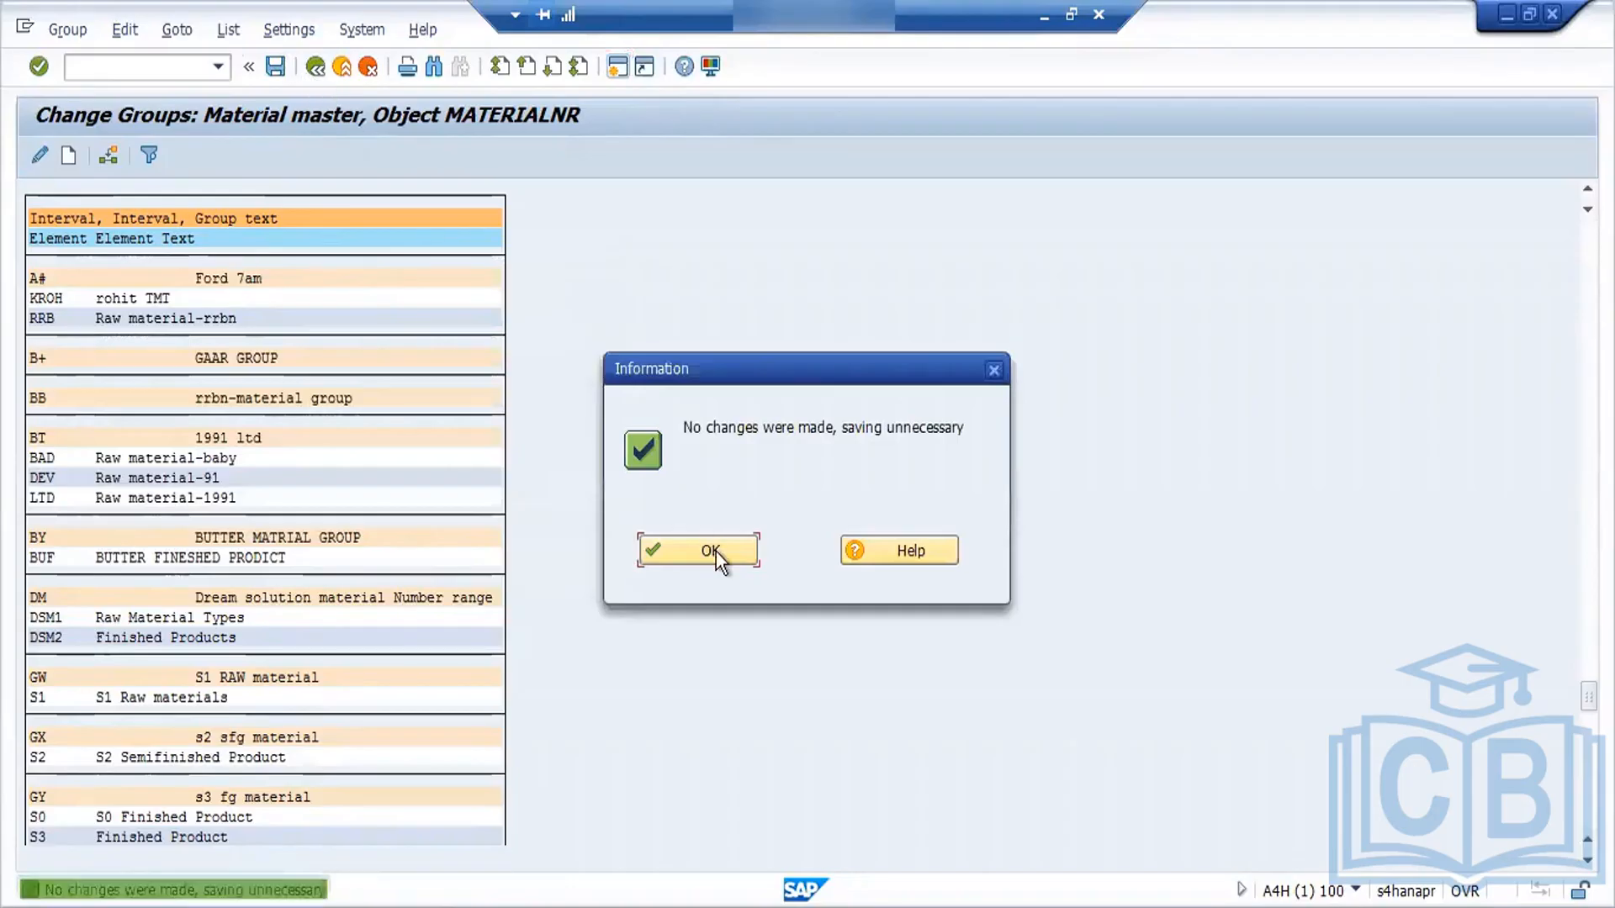
{"action": "left_click", "coordinate": [698, 548]}
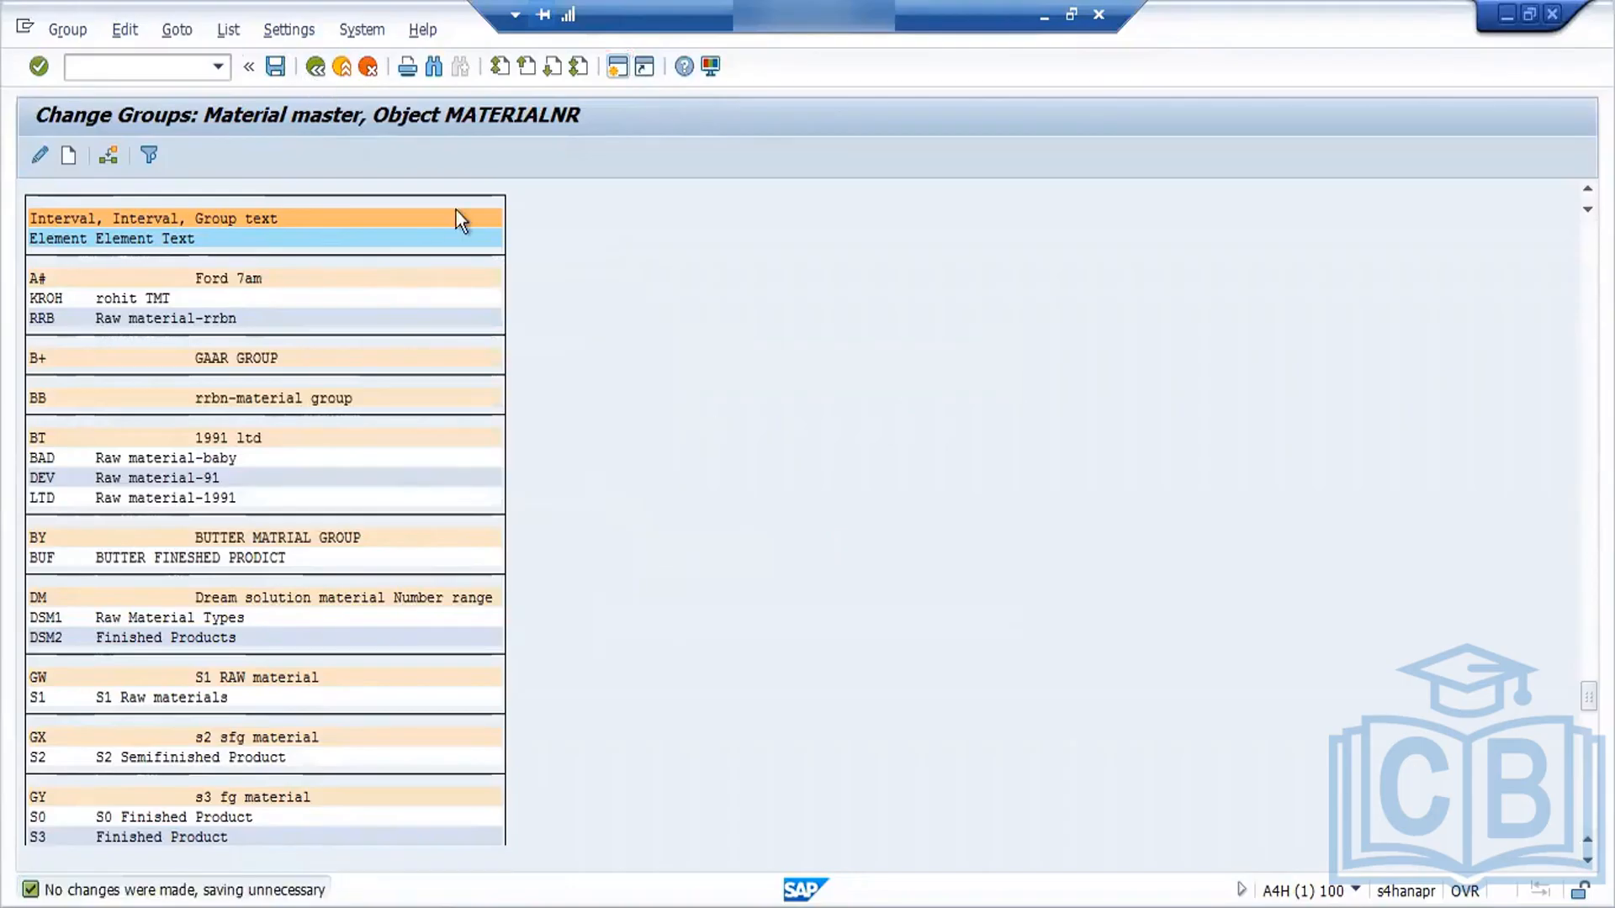
{"action": "left_click", "coordinate": [318, 65]}
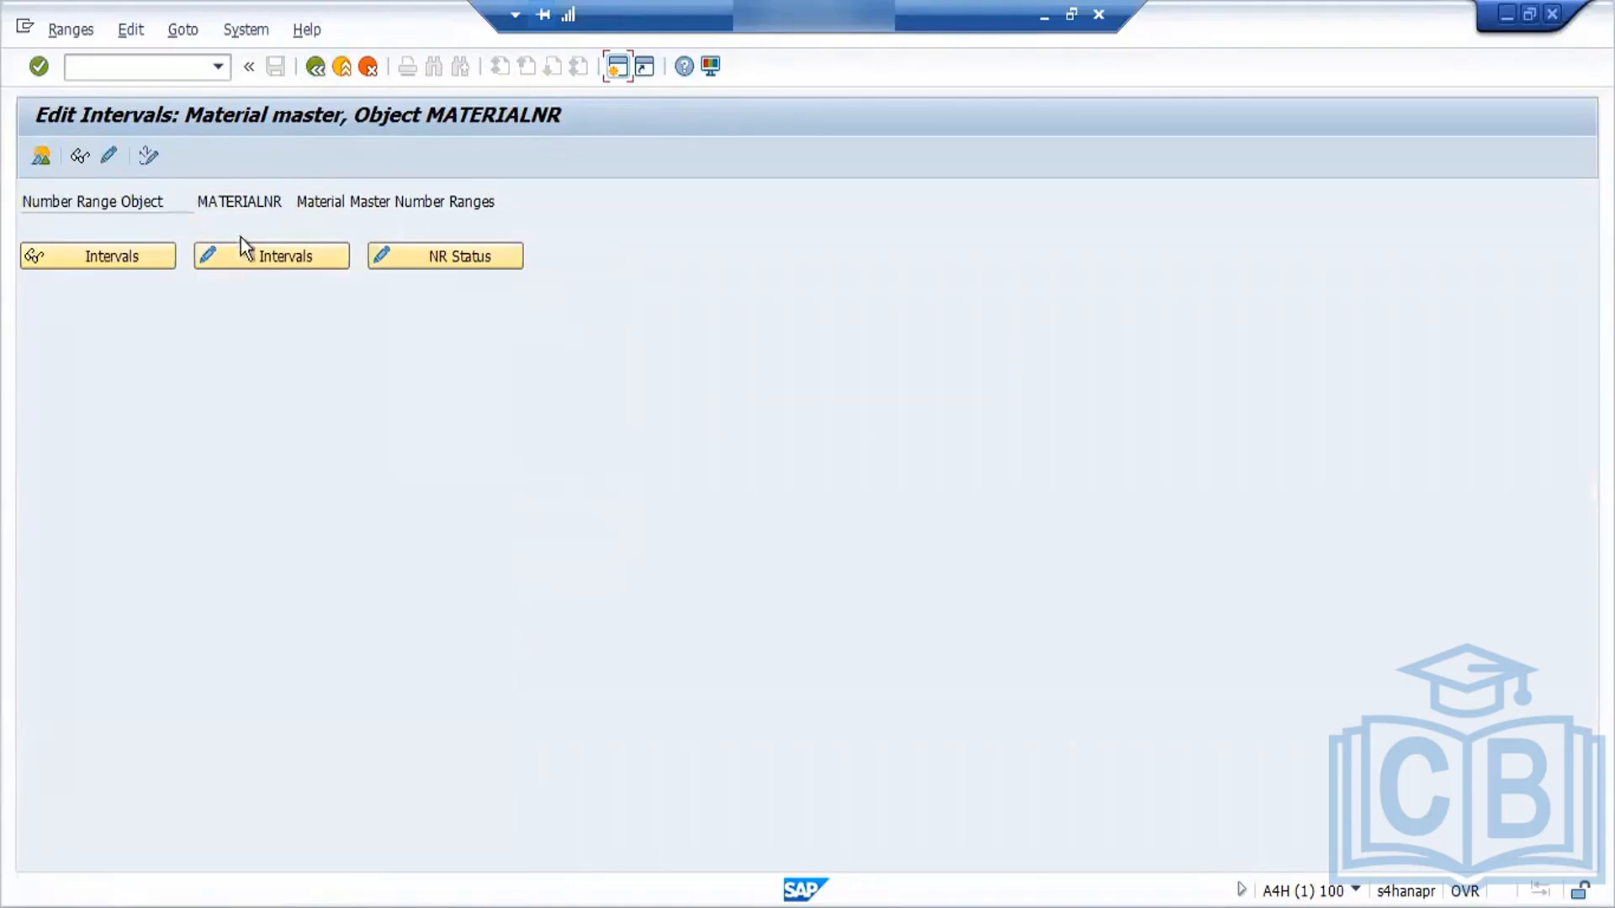
{"action": "left_click", "coordinate": [316, 68]}
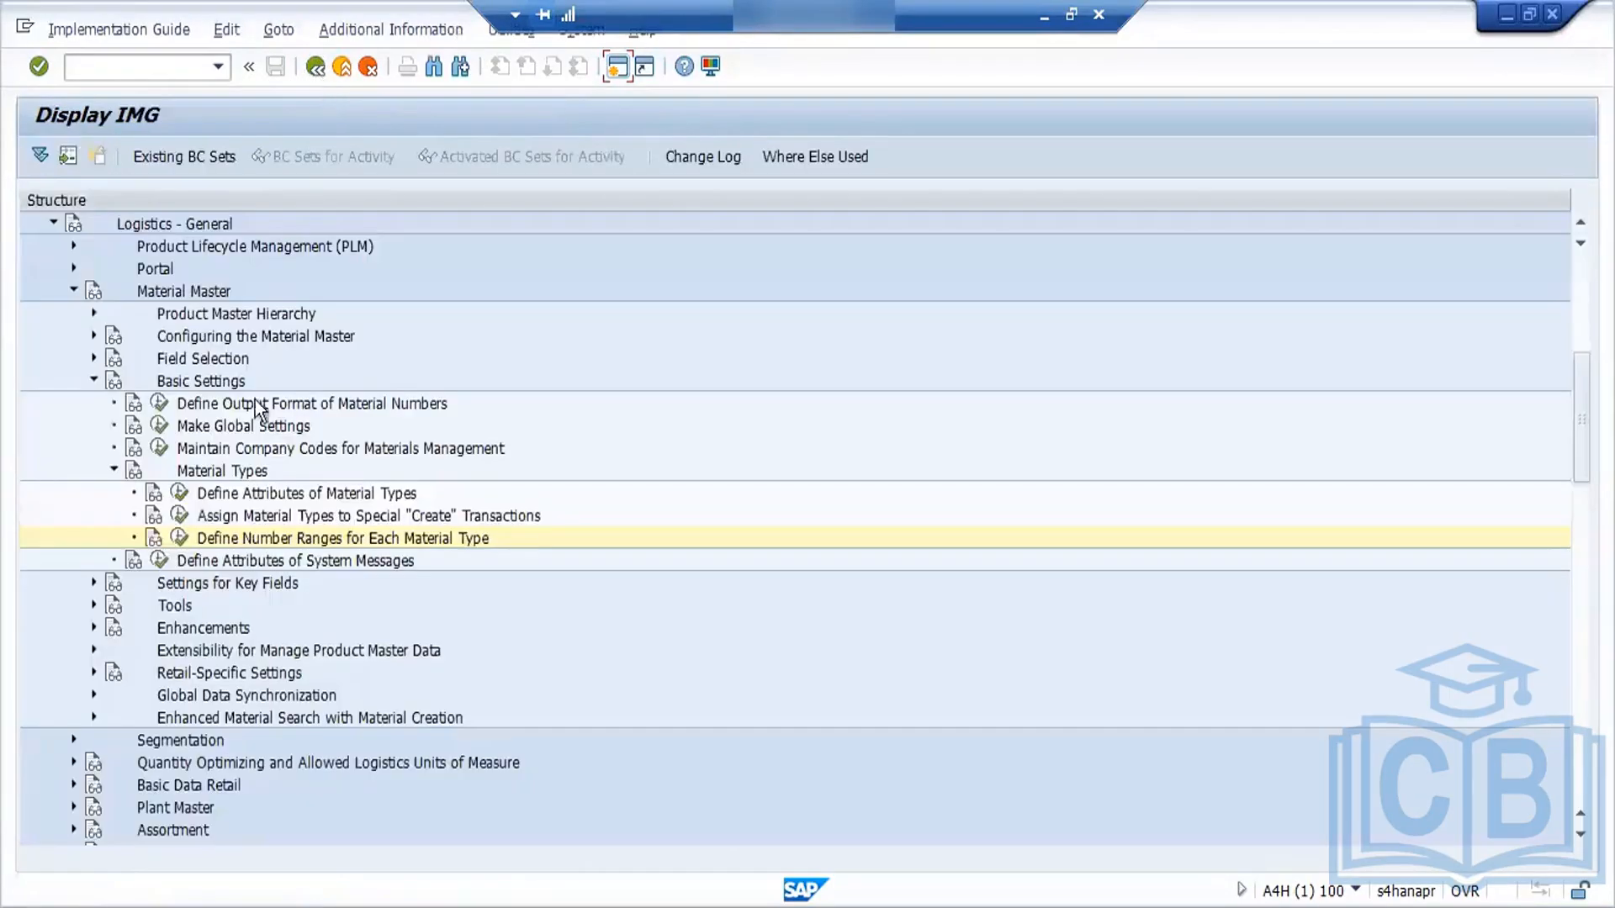
Step: Open Define Attributes of Material Types and position the list at material type ZFRT
{"action": "left_click", "coordinate": [179, 493]}
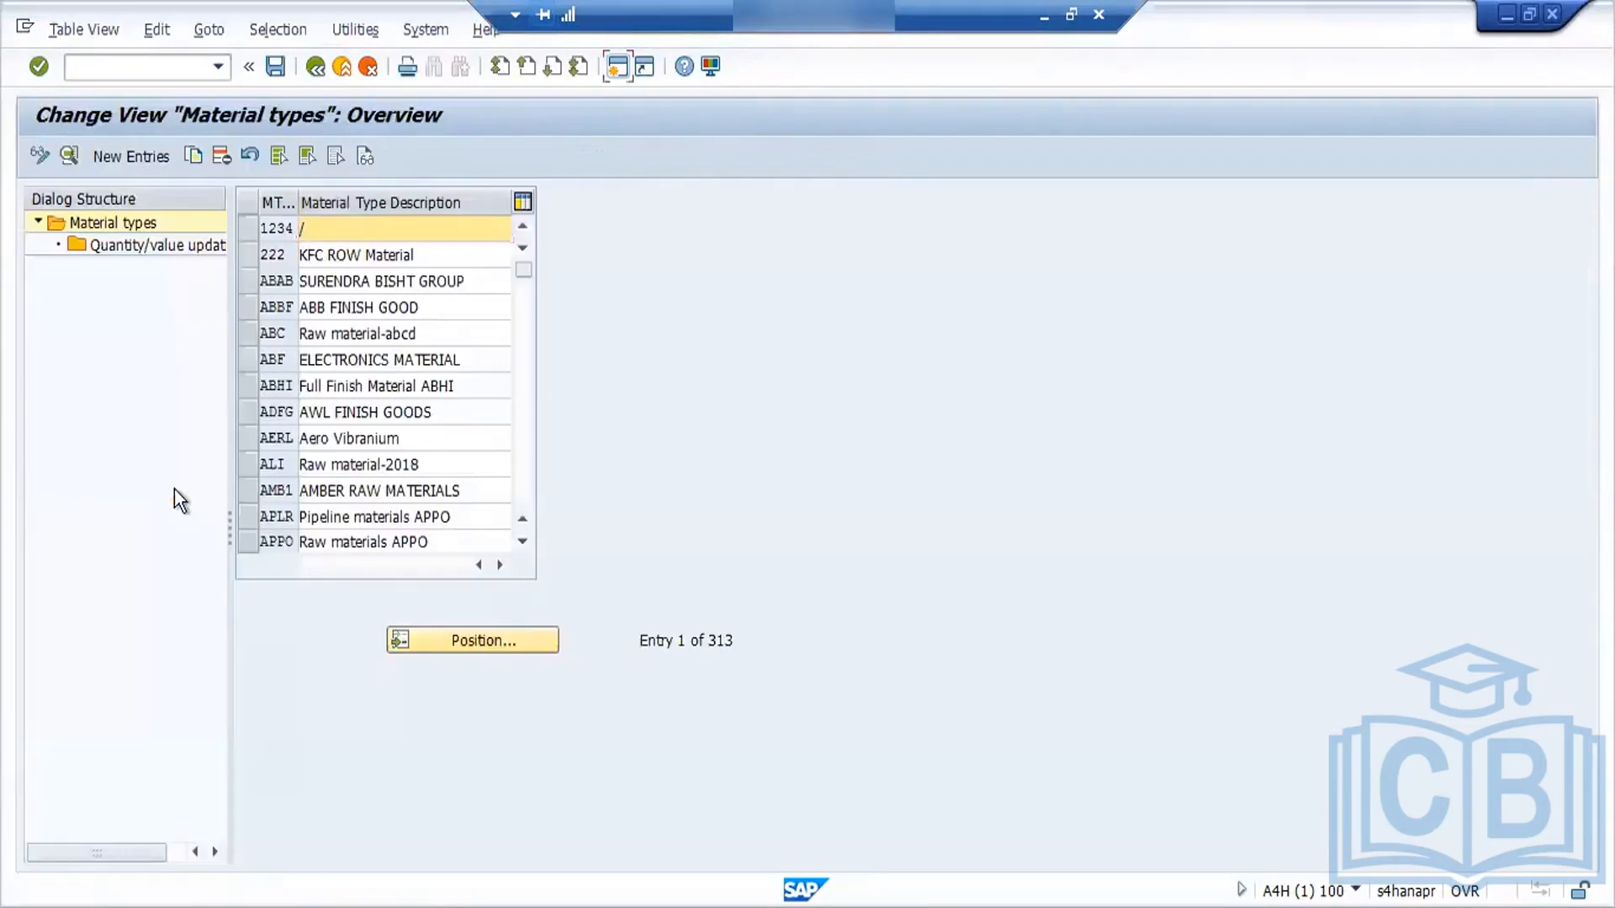
{"action": "left_click", "coordinate": [466, 641]}
{"action": "type", "text": "Z"}
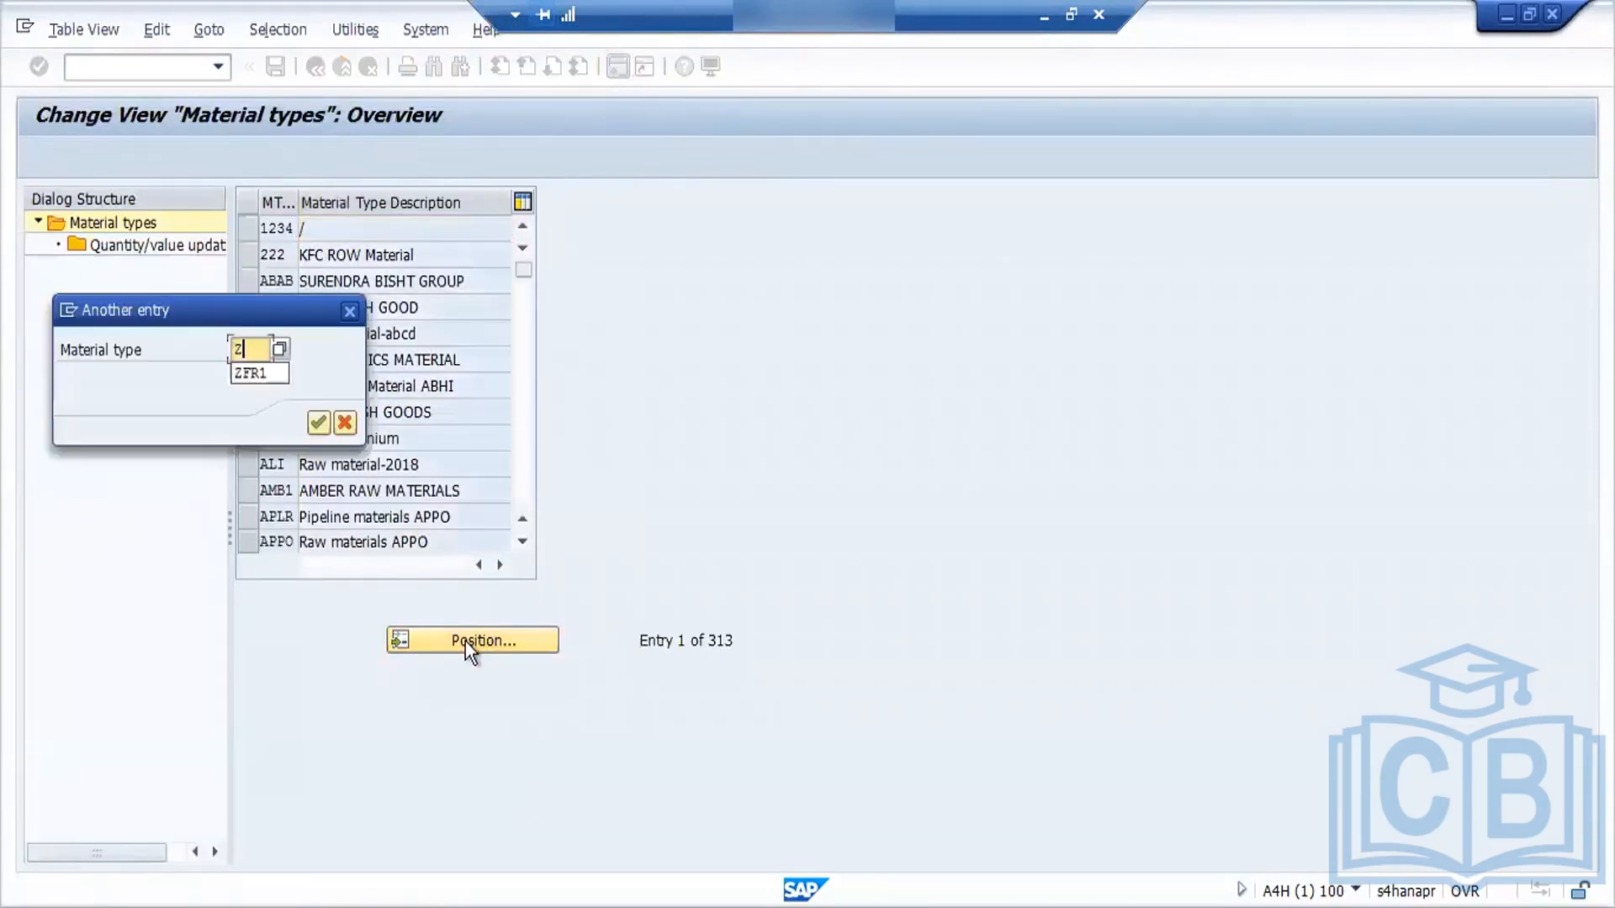
{"action": "type", "text": "FRT"}
{"action": "key", "text": "Return"}
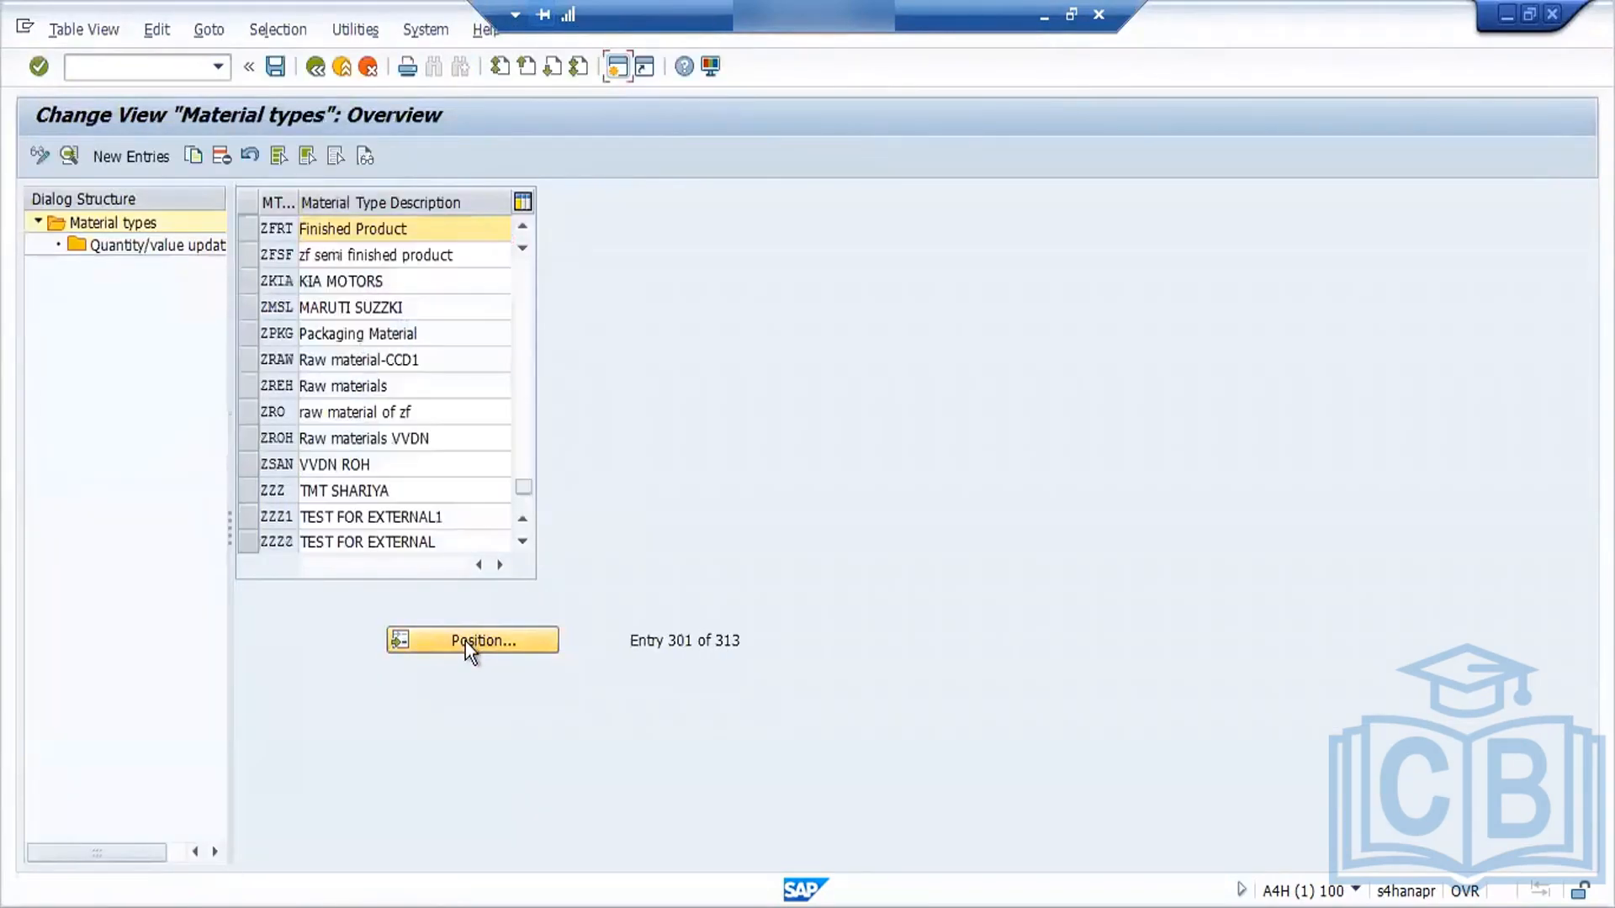
Step: Save the material types overview and go back to the implementation guide
{"action": "left_click", "coordinate": [276, 68]}
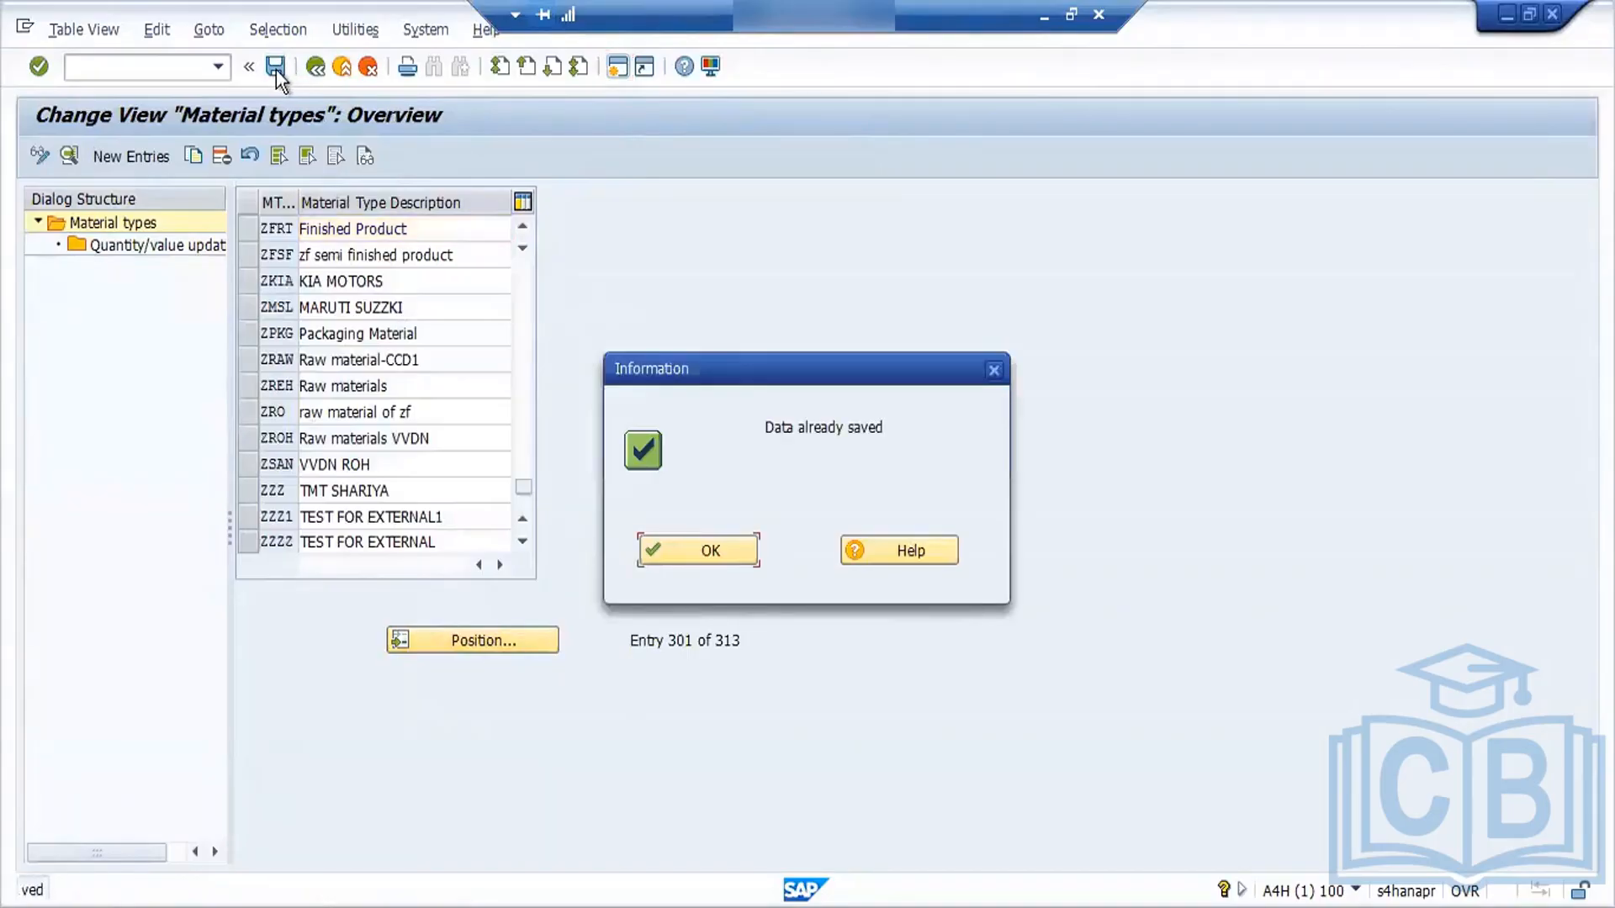
{"action": "left_click", "coordinate": [734, 556]}
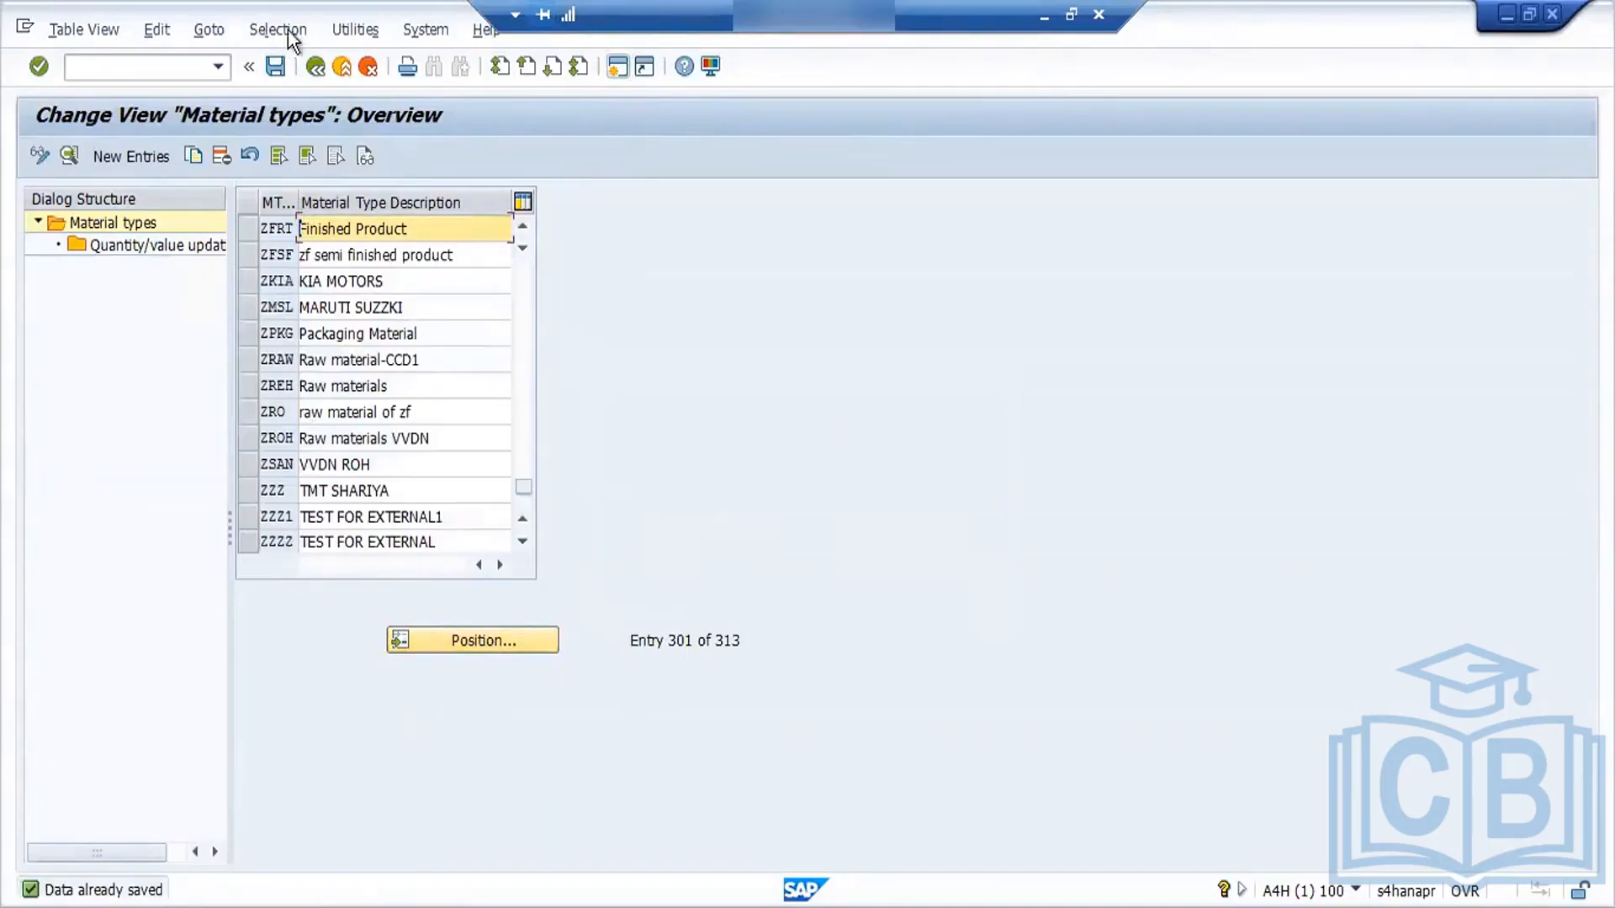
{"action": "left_click", "coordinate": [315, 67]}
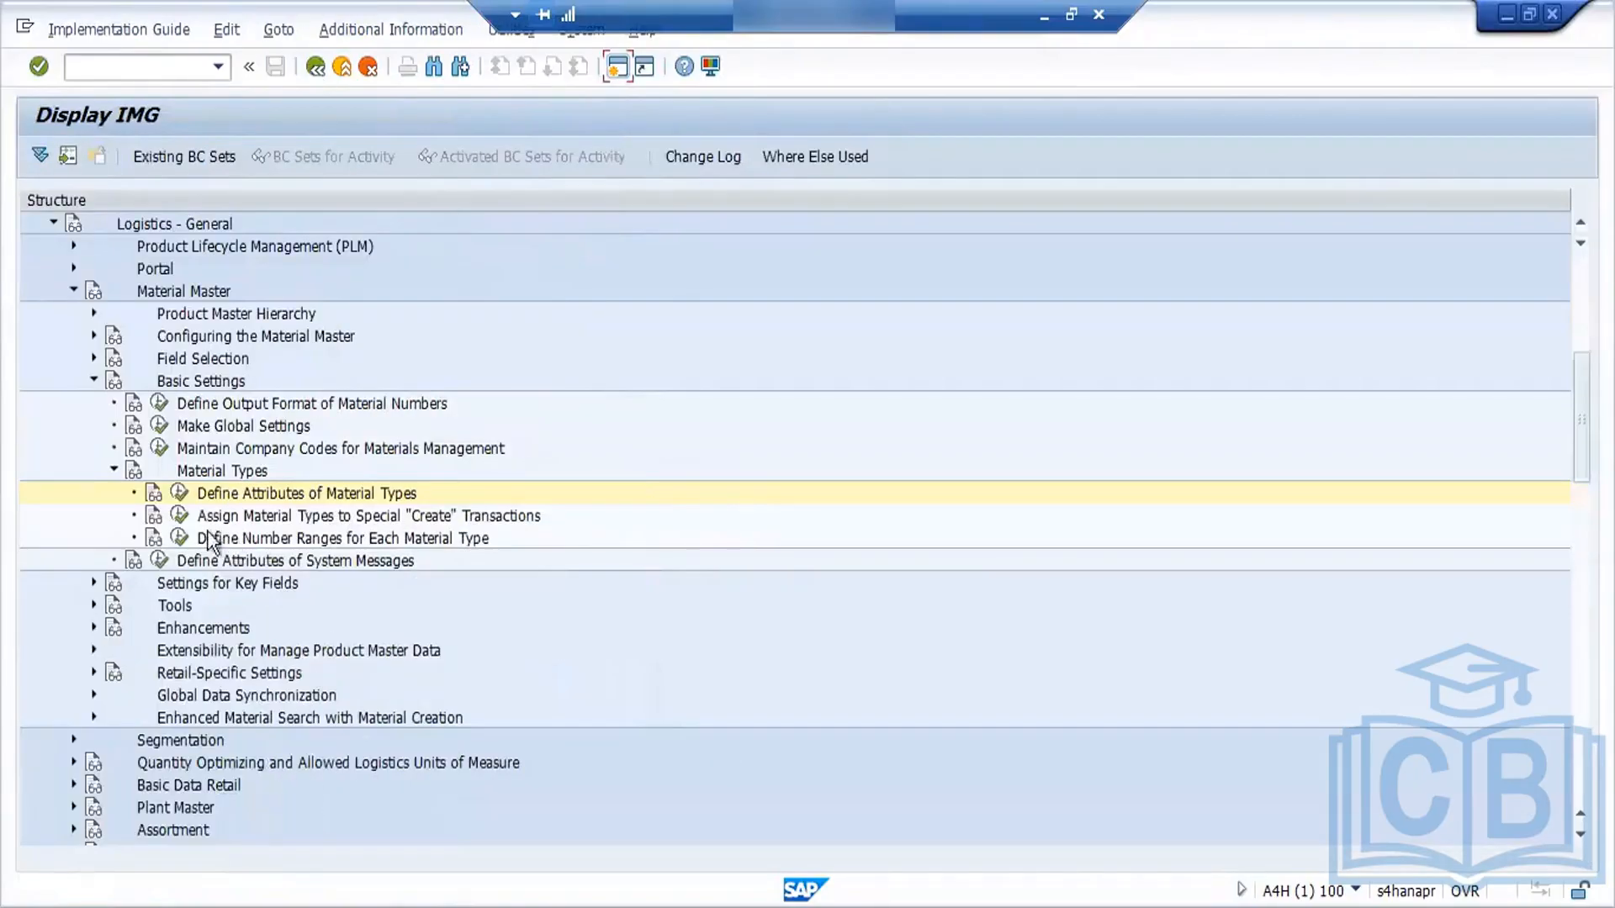
Step: Open the groups under Define Number Ranges for Each Material Type for changing and find material type ZFRT
{"action": "left_click", "coordinate": [179, 539]}
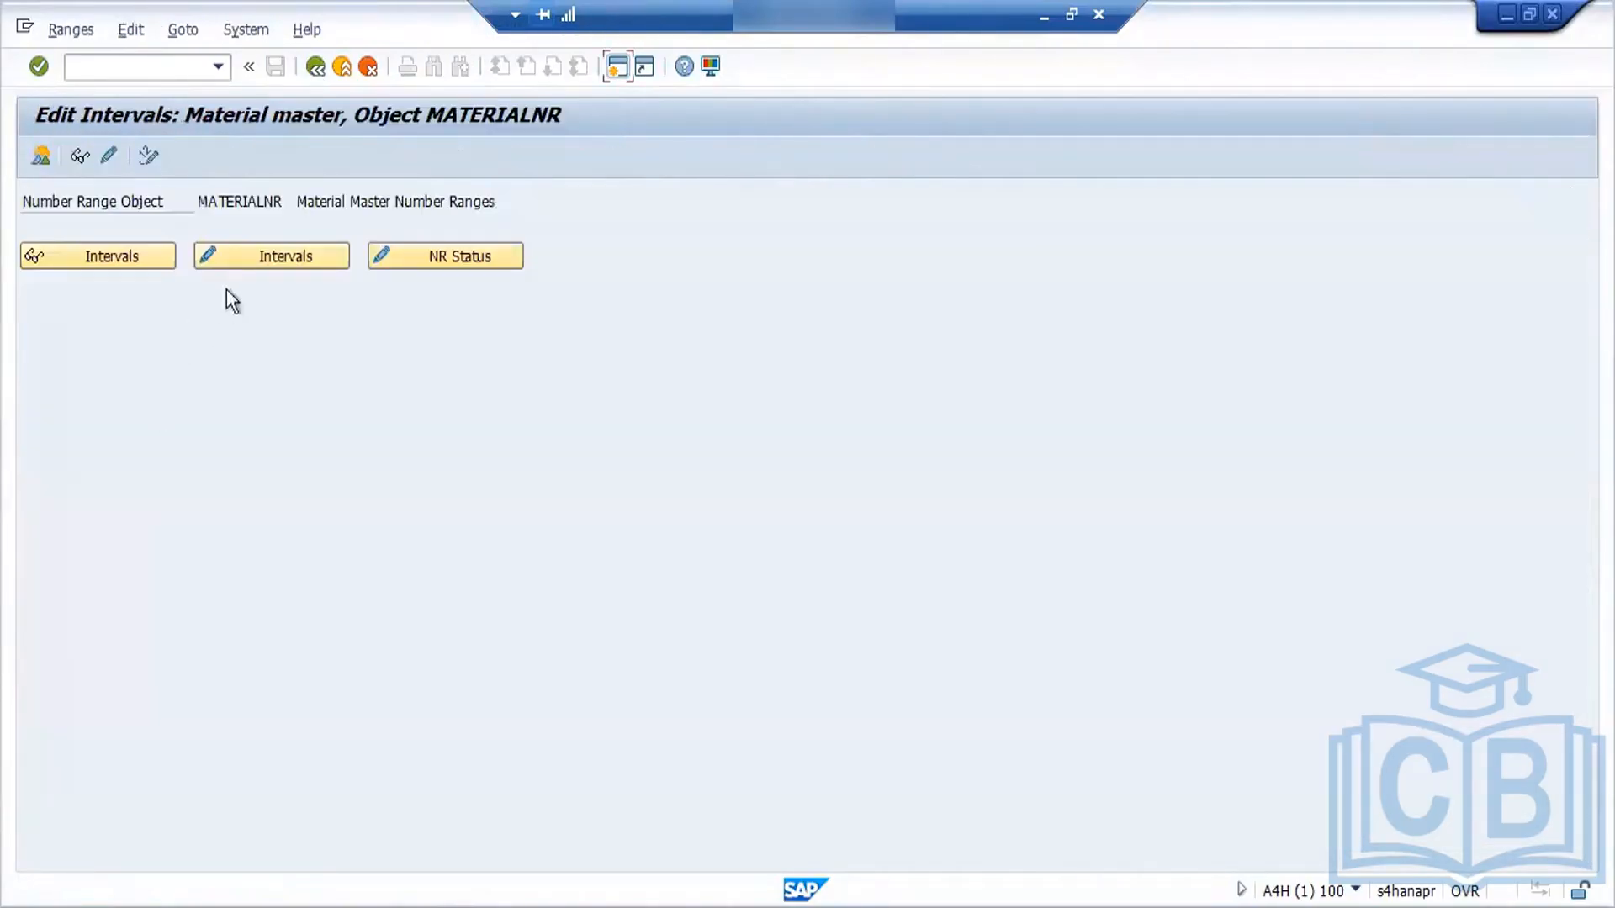
{"action": "left_click", "coordinate": [109, 157]}
{"action": "key", "text": "ctrl+f"}
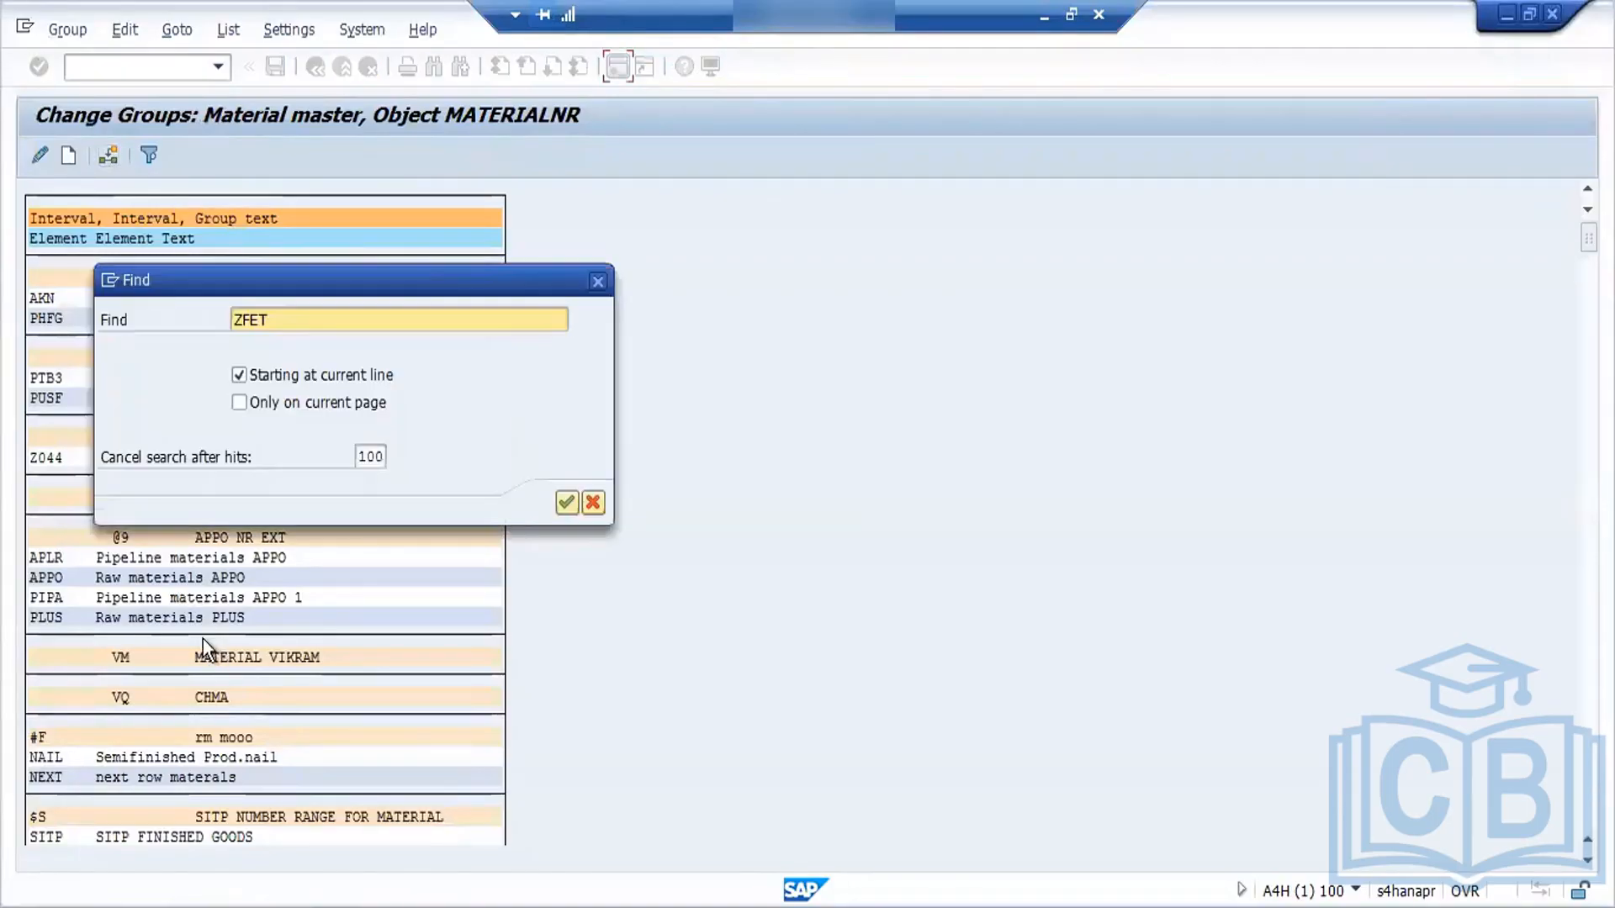
{"action": "left_click", "coordinate": [275, 320]}
{"action": "key", "text": "BackSpace"}
{"action": "key", "text": "BackSpace"}
{"action": "type", "text": "RT"}
{"action": "key", "text": "Return"}
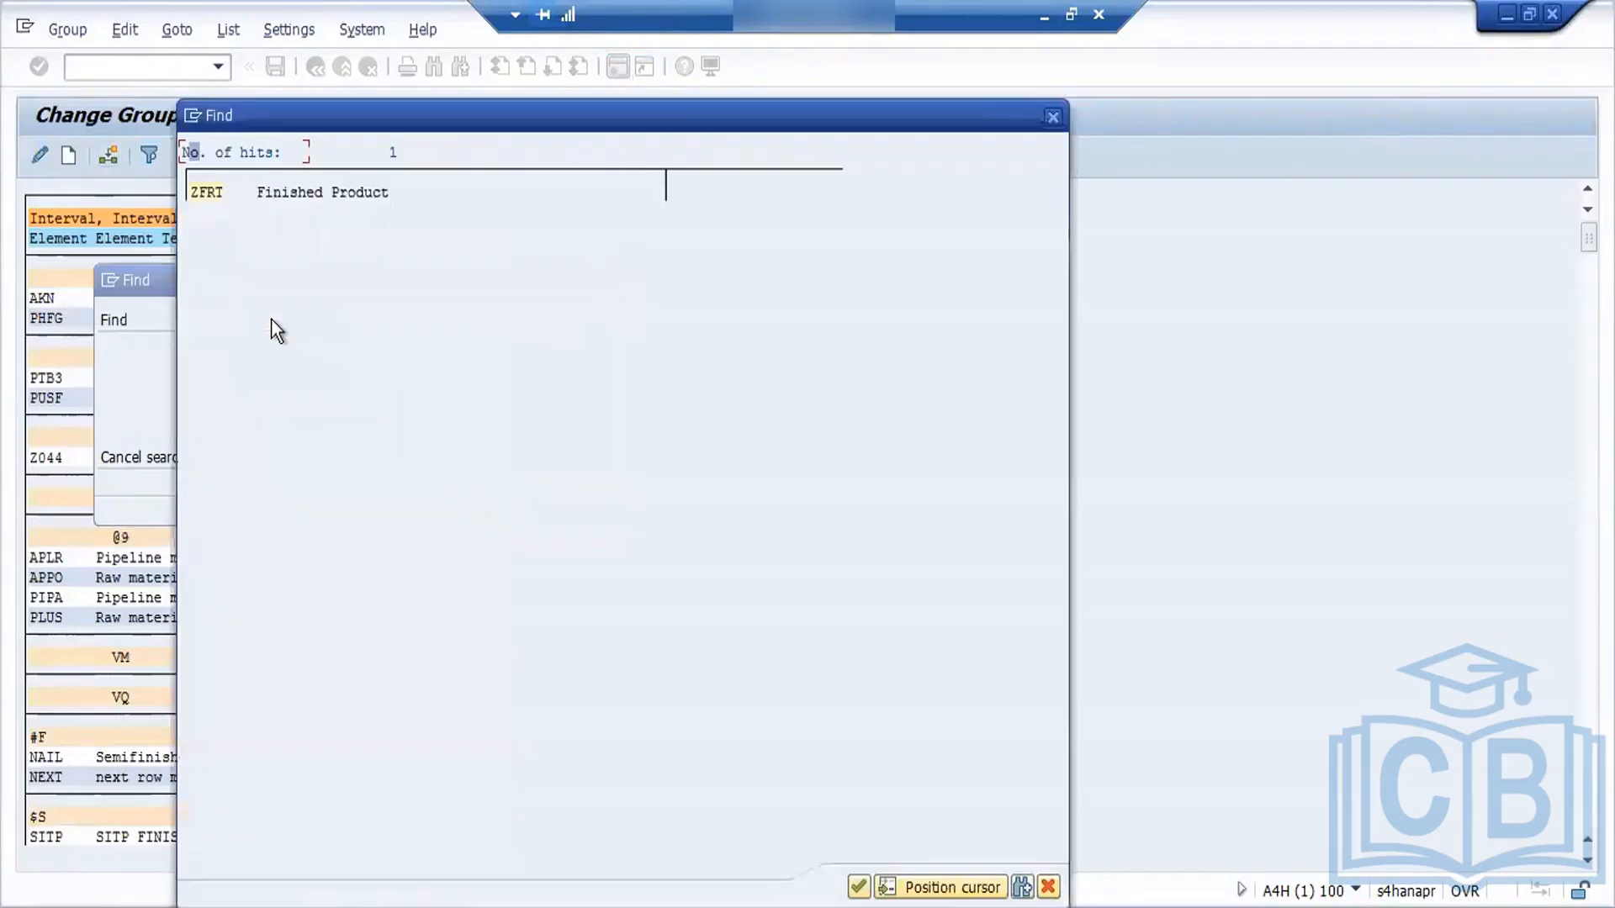
{"action": "left_click", "coordinate": [205, 195]}
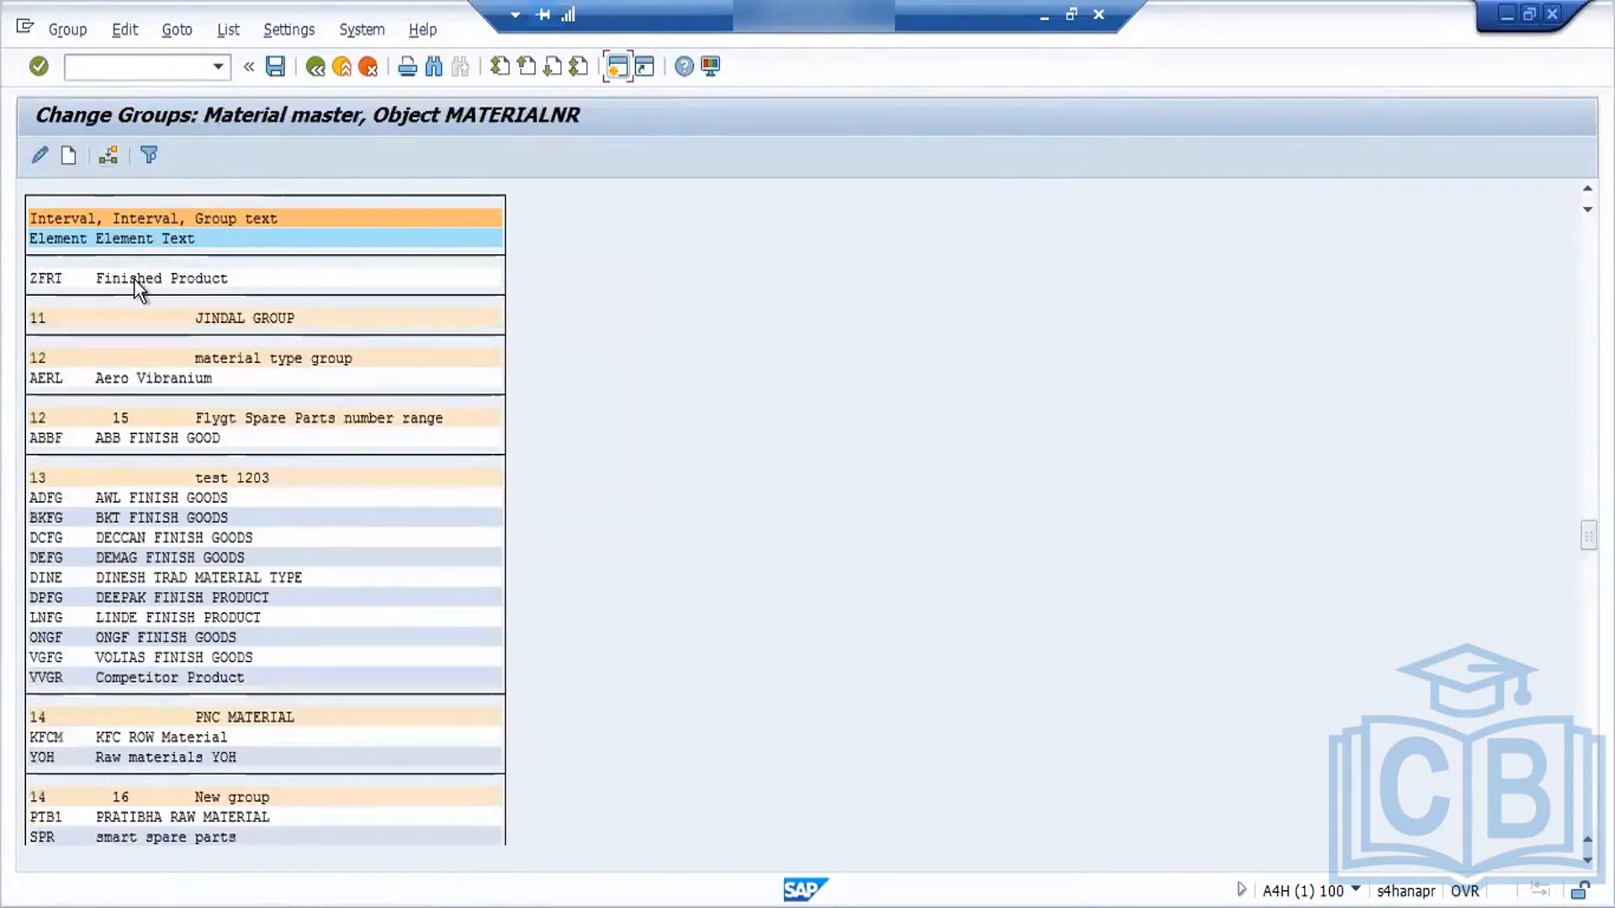
Step: Assign material type ZFRT to the number range group Ford 7am and save the assignment
{"action": "left_click", "coordinate": [47, 281]}
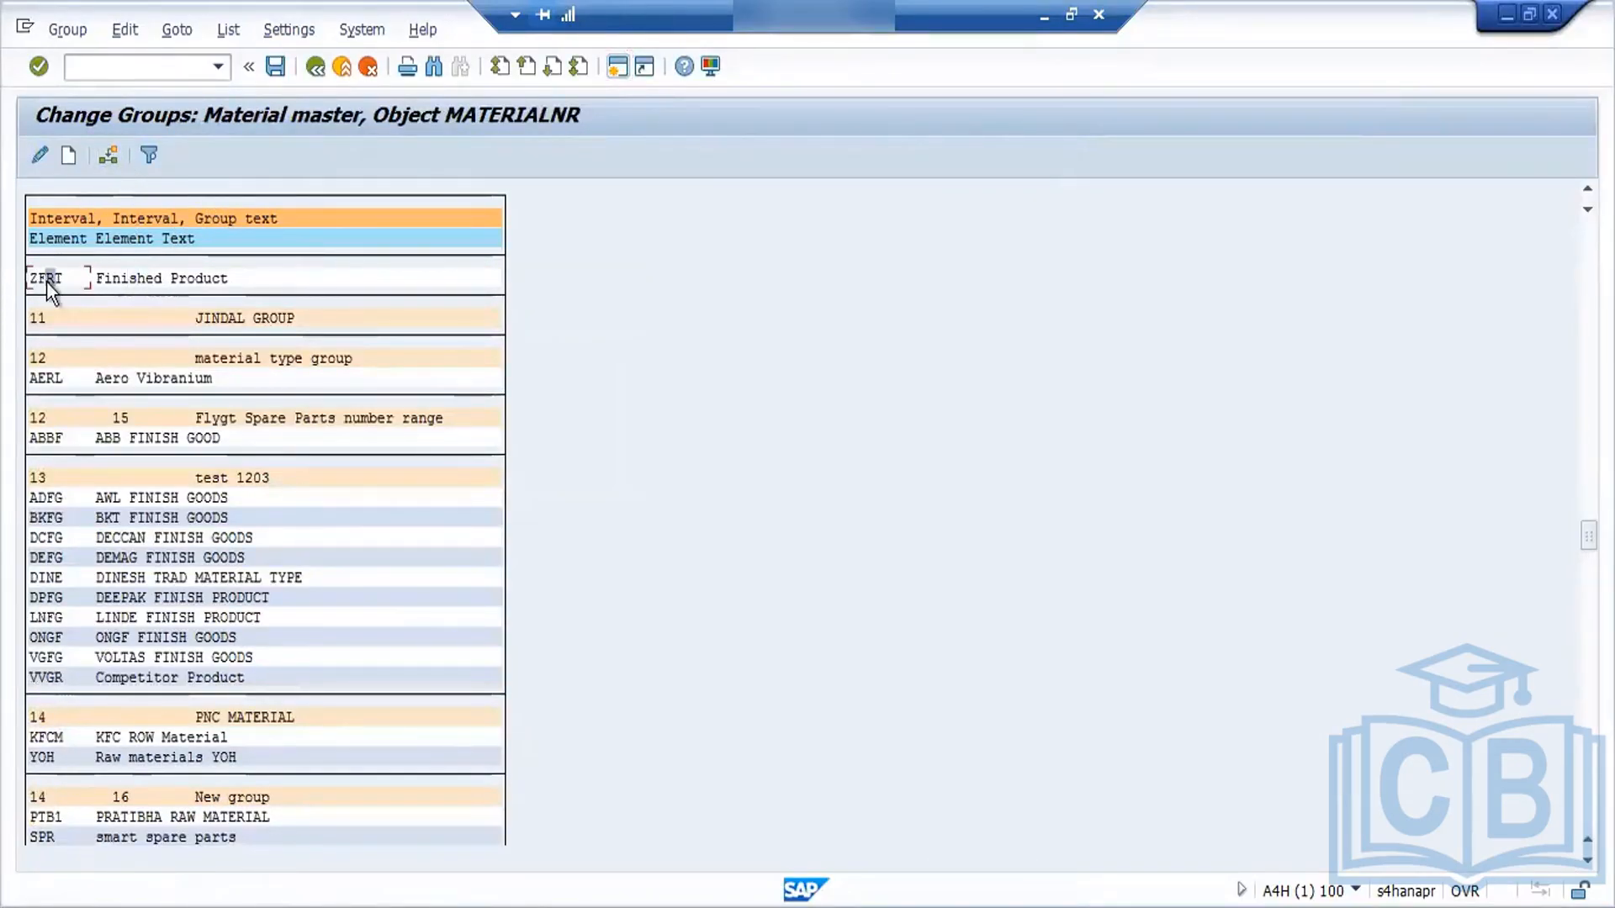
{"action": "left_click", "coordinate": [110, 157]}
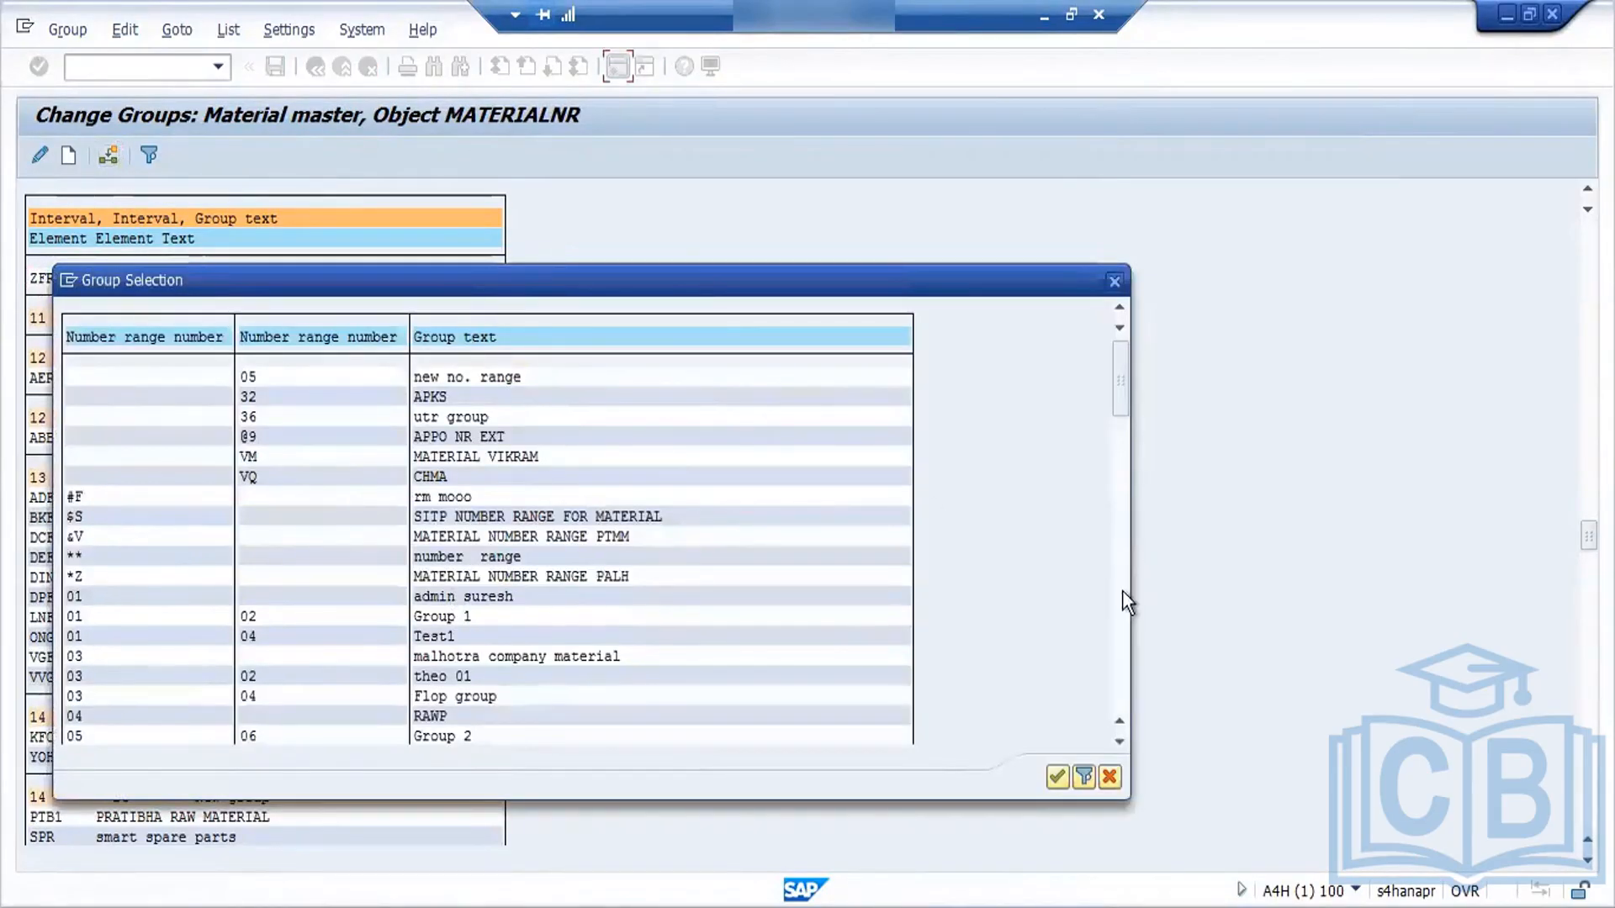
{"action": "left_click", "coordinate": [1125, 620]}
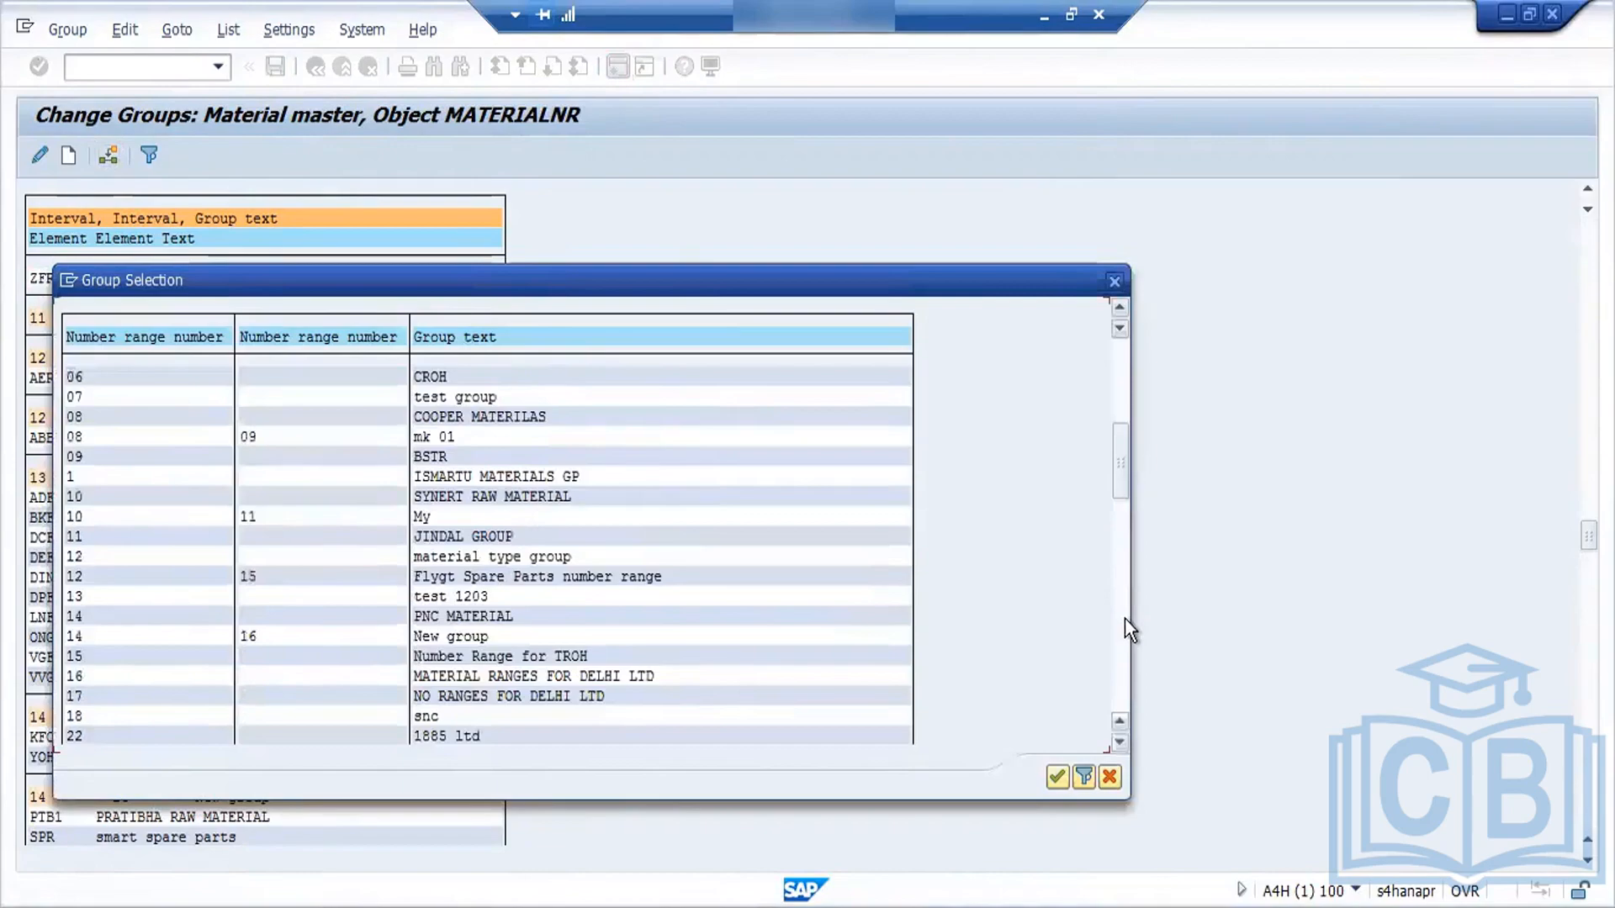
{"action": "left_click", "coordinate": [1124, 617]}
{"action": "left_click", "coordinate": [1124, 618]}
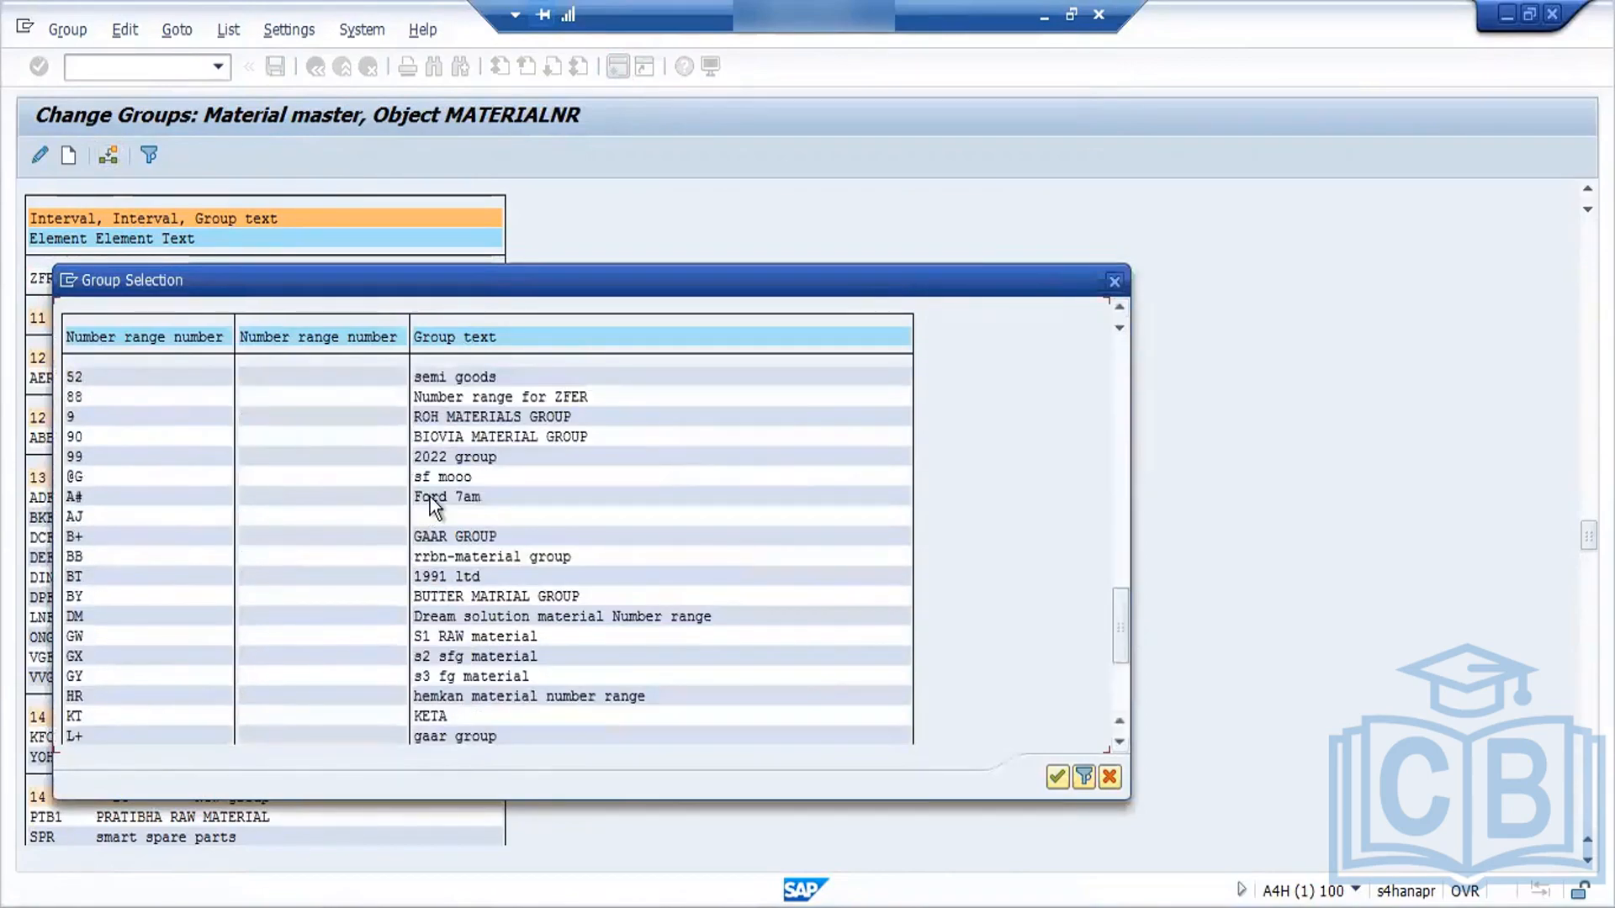
{"action": "left_click", "coordinate": [1058, 777]}
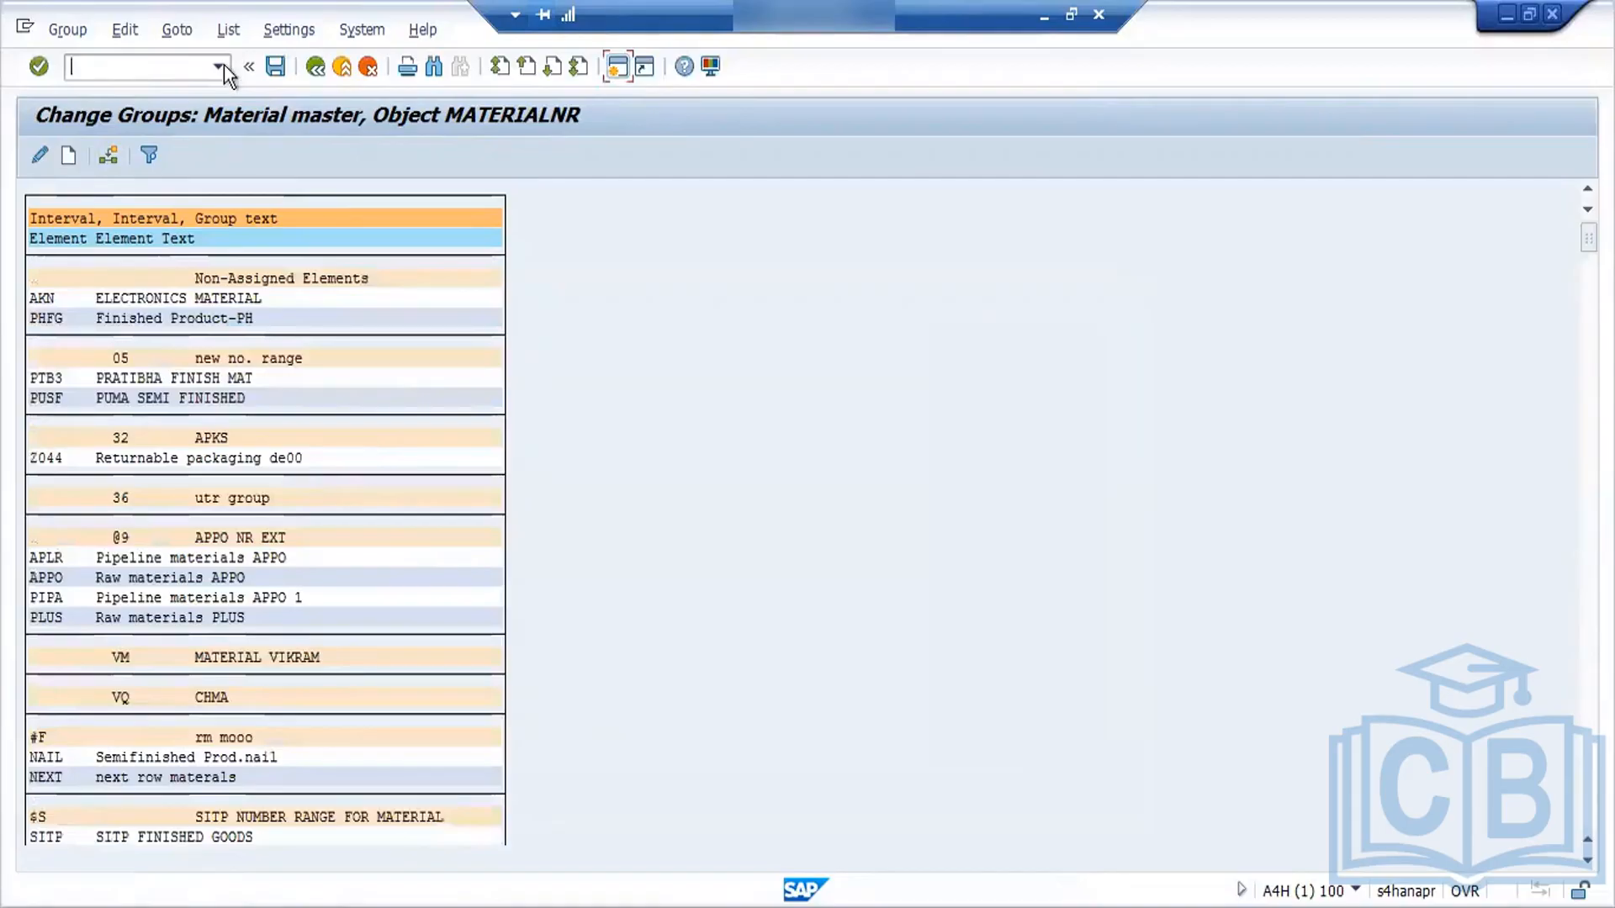
{"action": "left_click", "coordinate": [275, 67]}
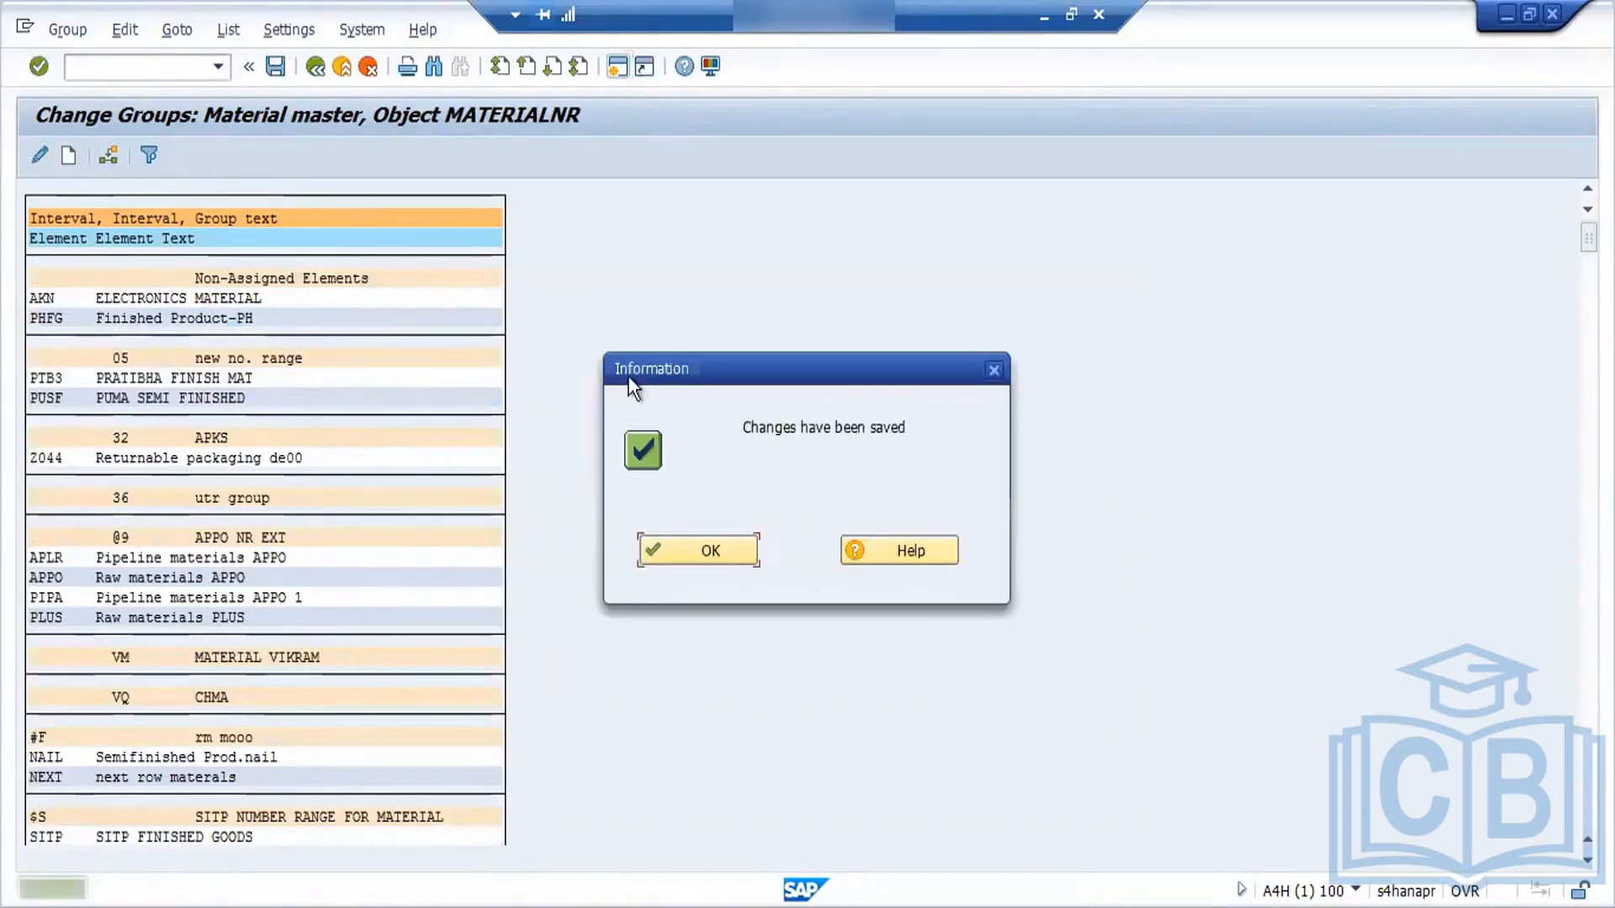
{"action": "left_click", "coordinate": [734, 550]}
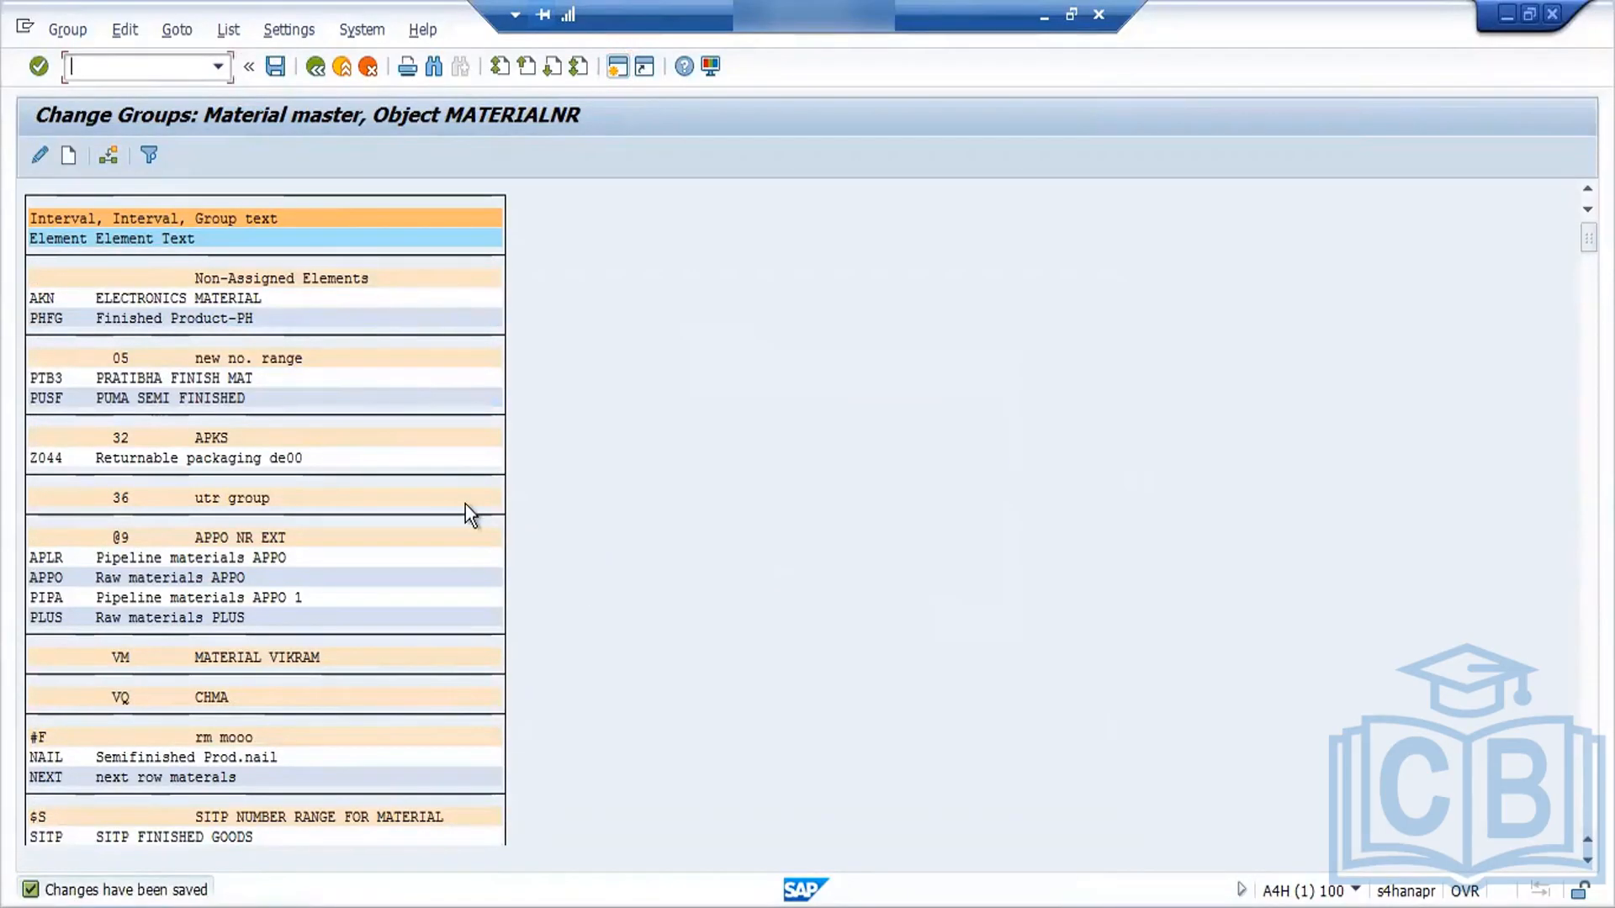
Step: Search the group list for "FOR" and go to group Ford 7am to check its assigned material types
{"action": "key", "text": "ctrl+f"}
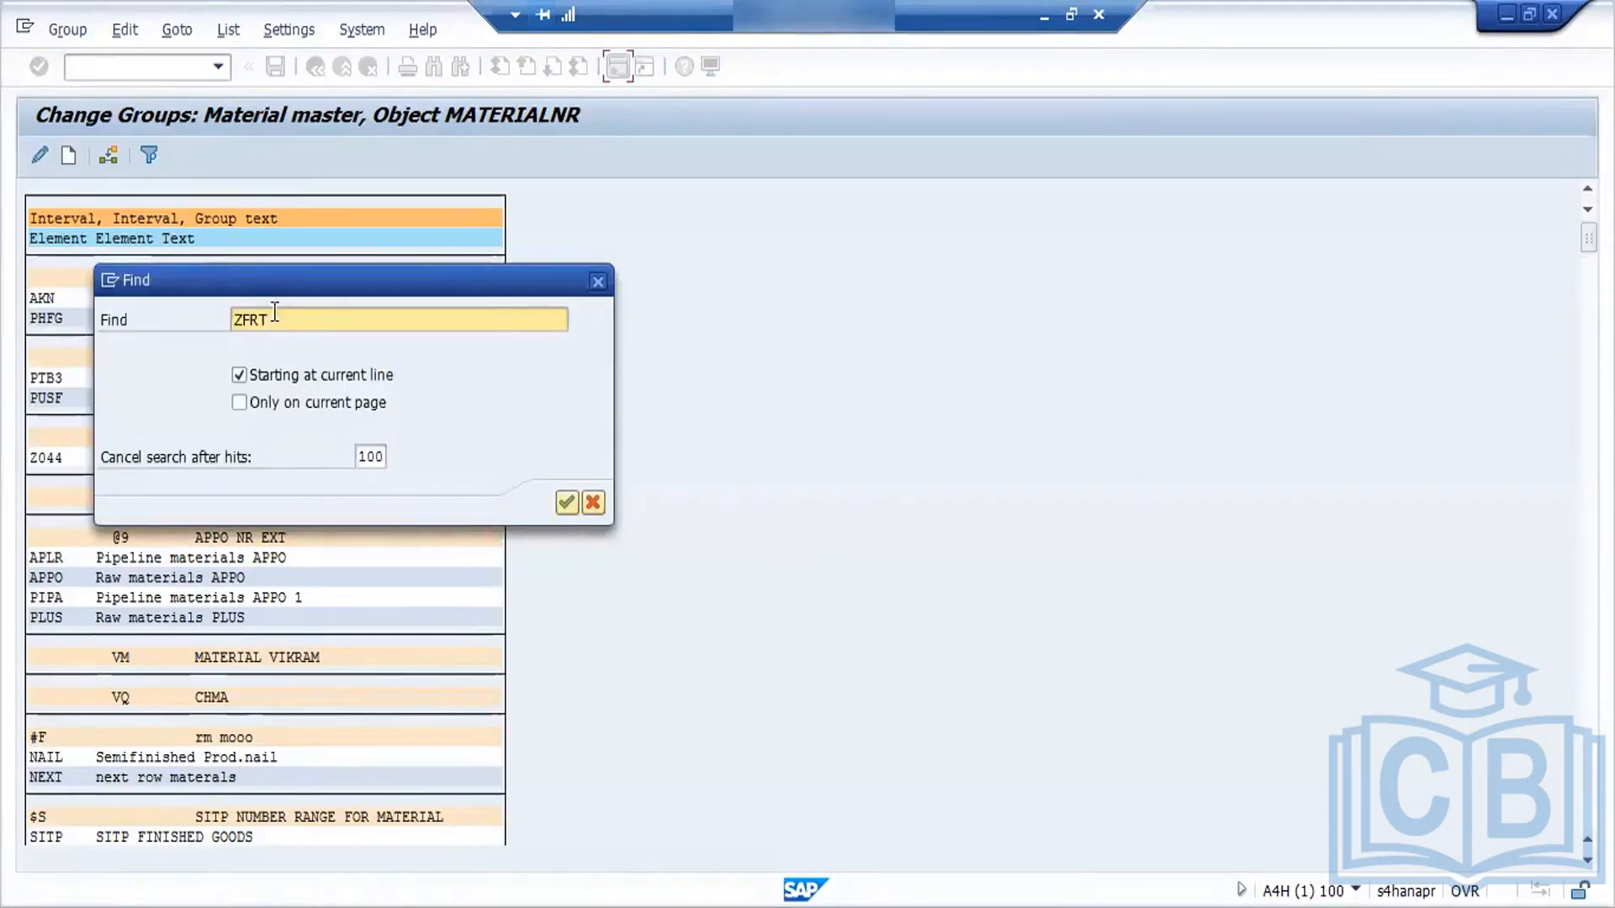
{"action": "key", "text": "ctrl+a"}
{"action": "key", "text": "BackSpace"}
{"action": "type", "text": "FOR"}
{"action": "key", "text": "Return"}
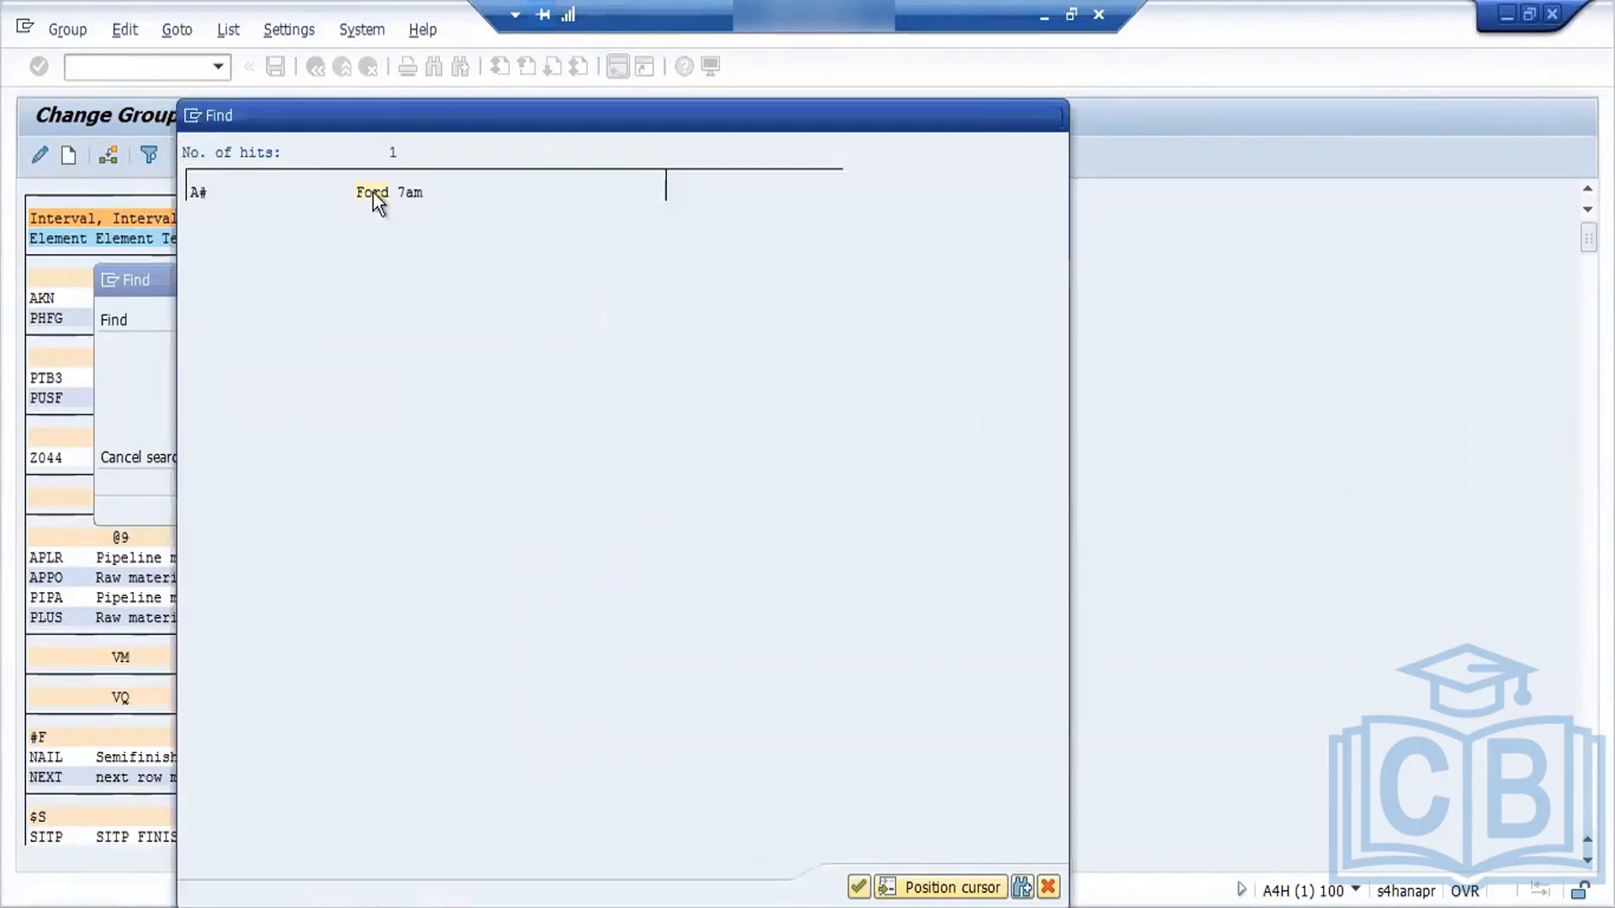
{"action": "left_click", "coordinate": [372, 193]}
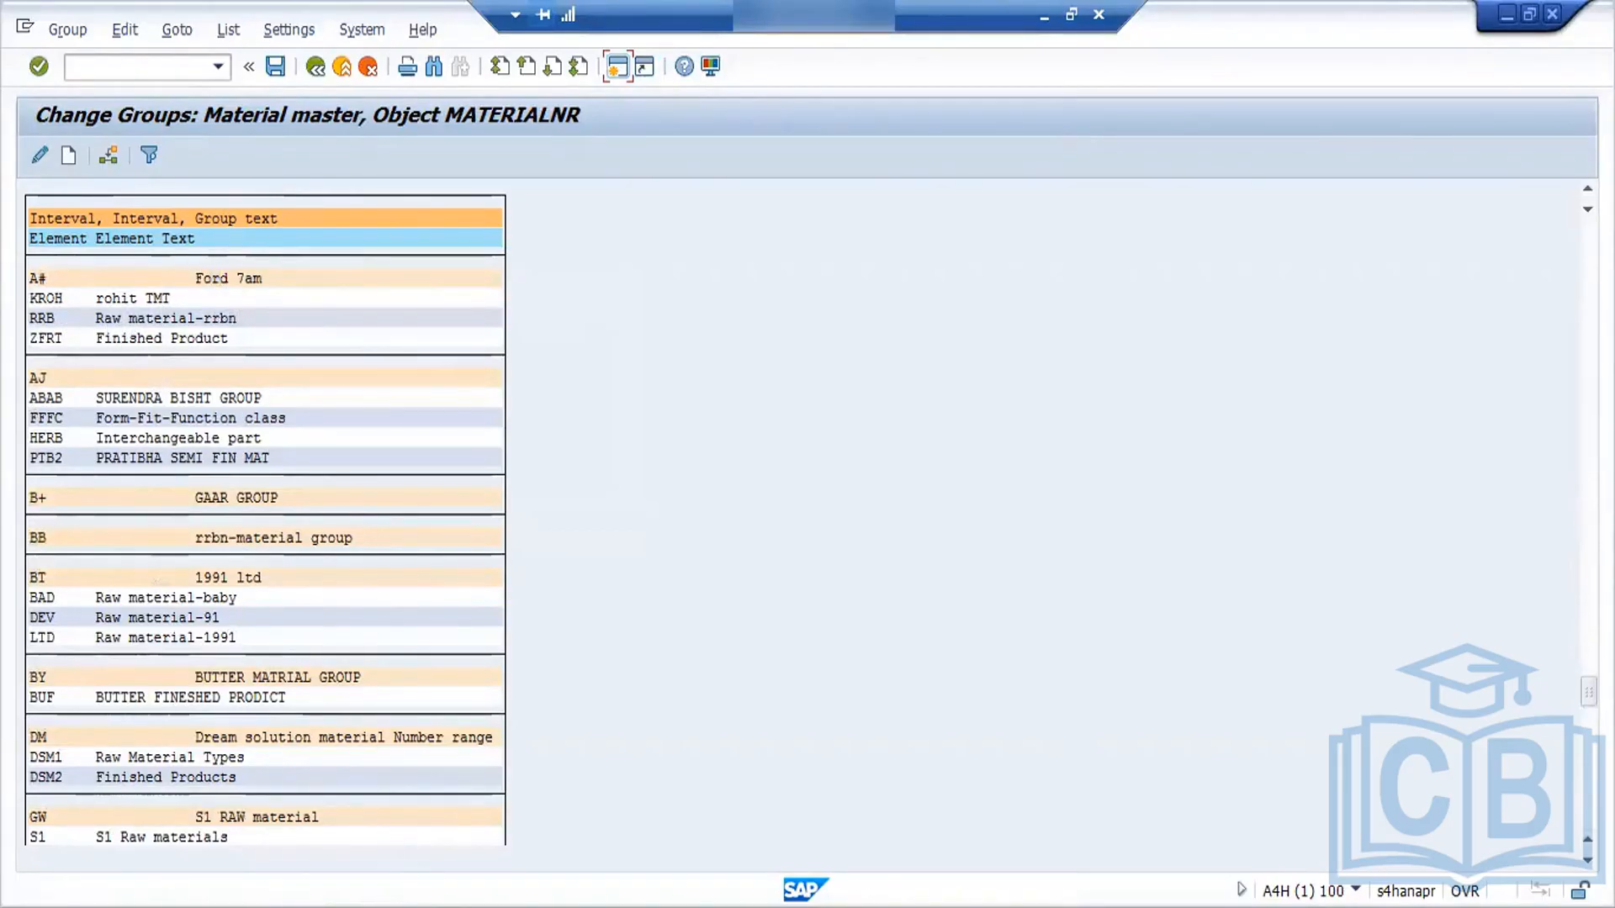
Step: Switch to the Word notes and select the number range line "10000 – 19999"
{"action": "key", "text": "alt+Tab"}
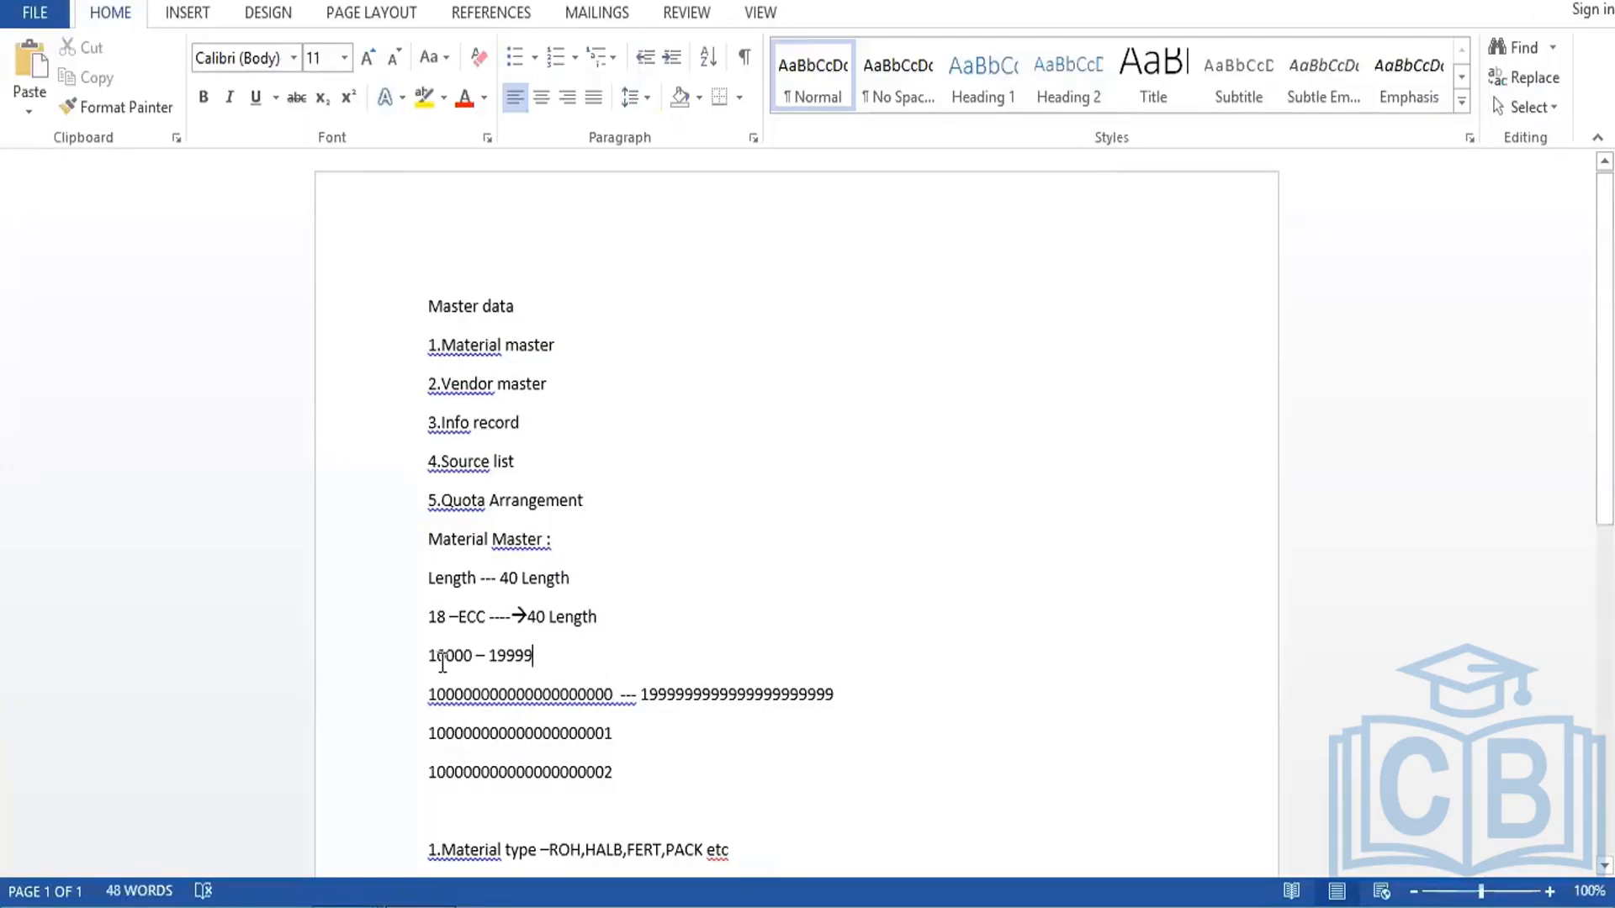
{"action": "triple_click", "coordinate": [523, 661]}
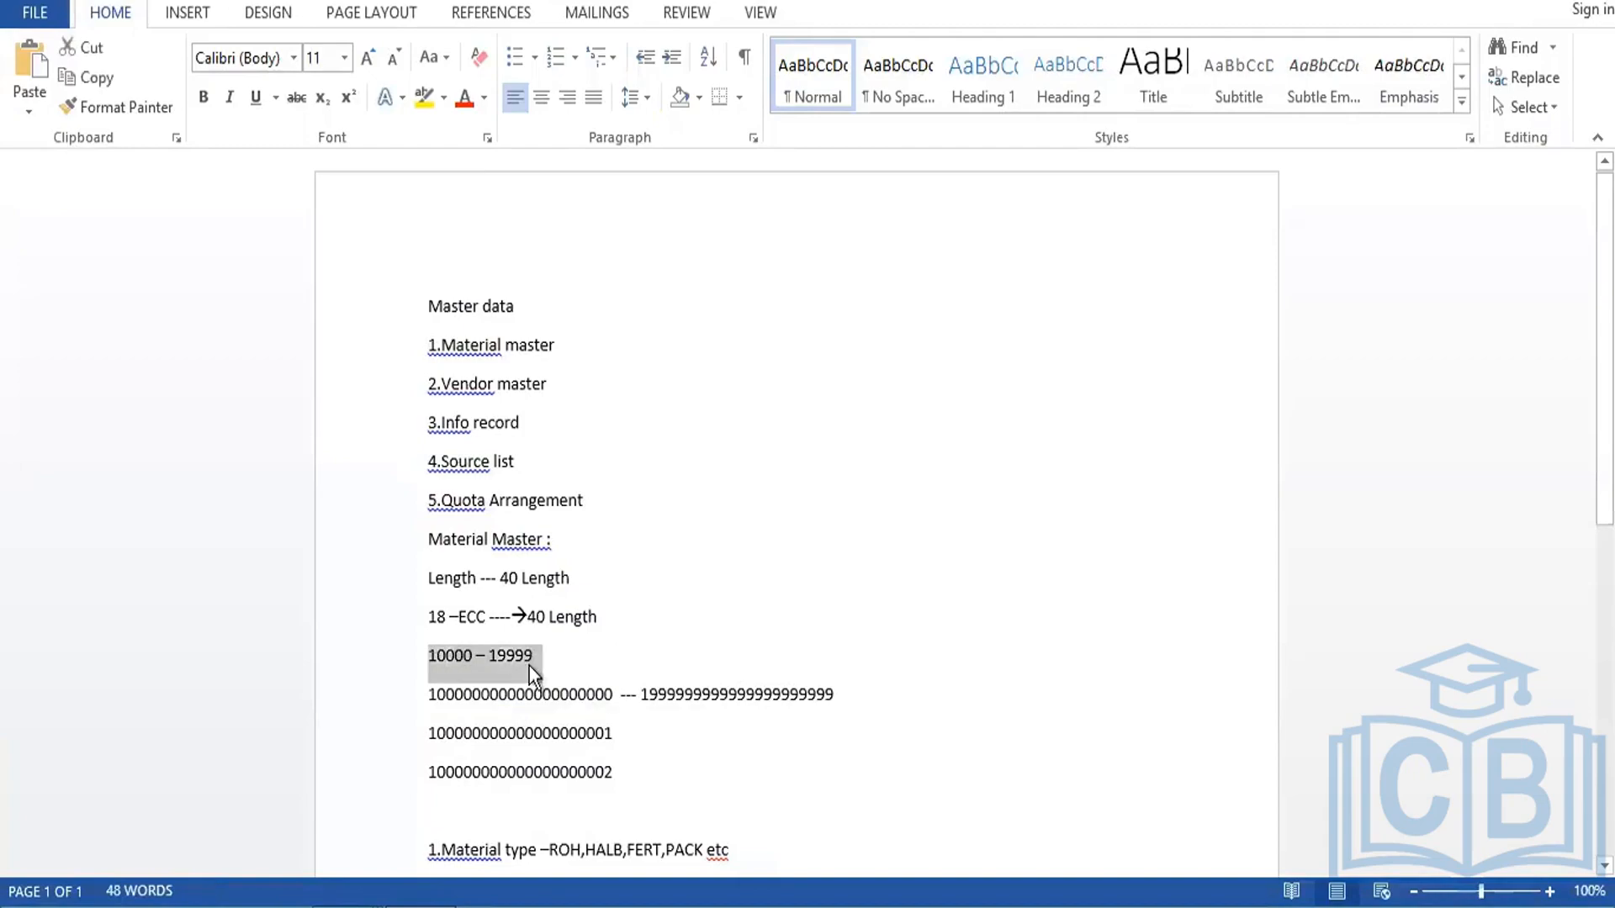
Step: Insert "FORD 7AM ----" in front of the number range "10000 – 19999" in the notes
{"action": "left_click", "coordinate": [430, 660]}
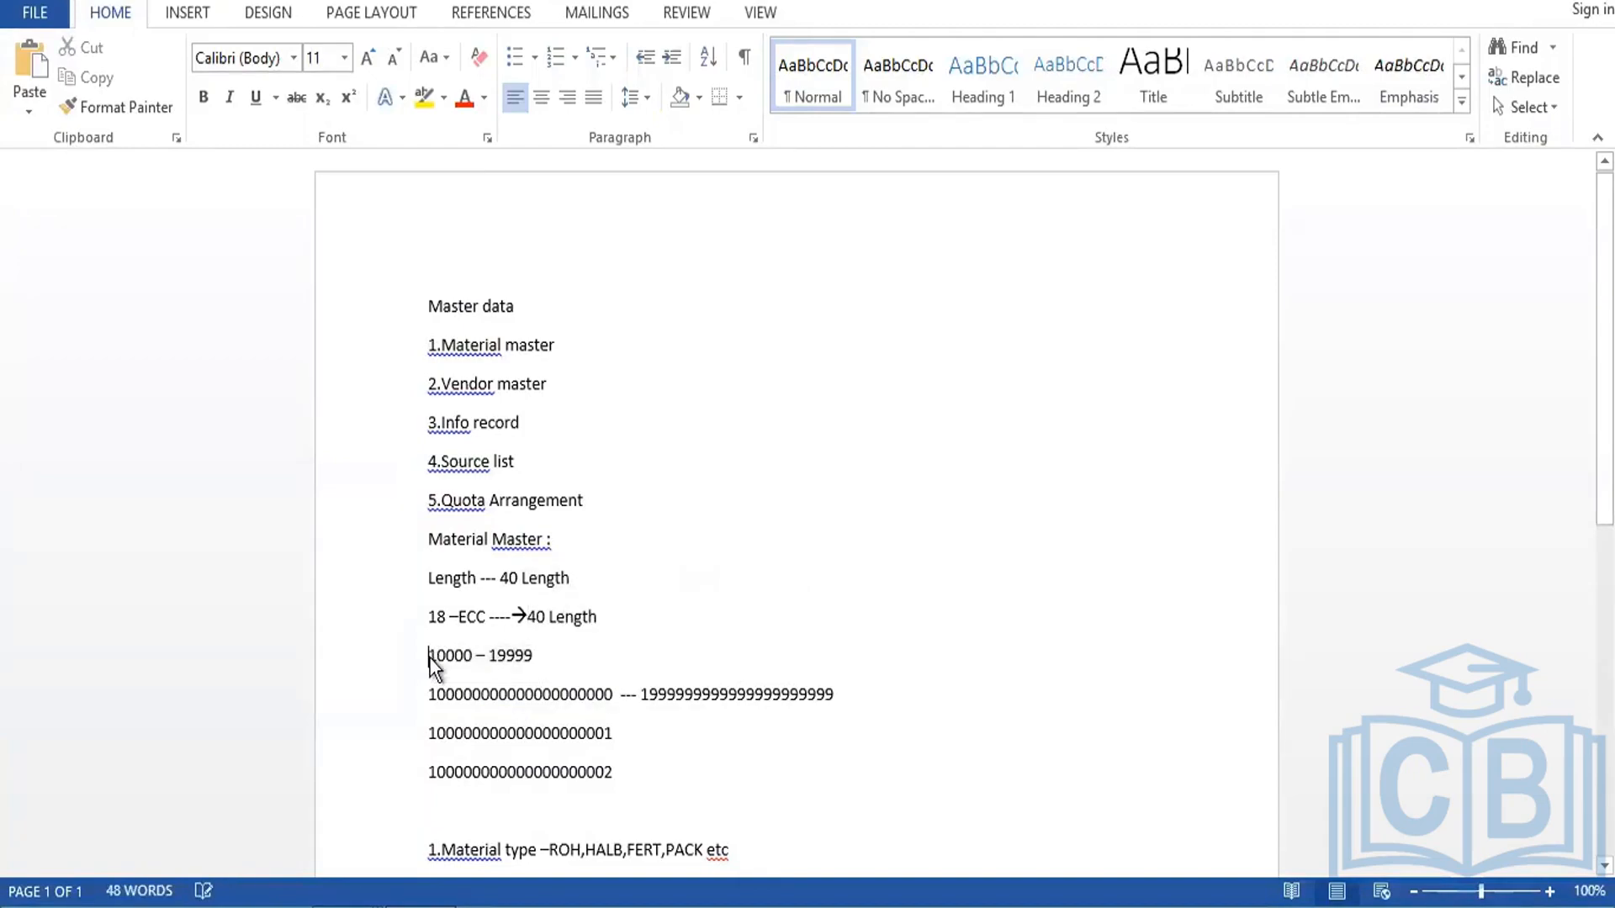
{"action": "type", "text": "FORD"}
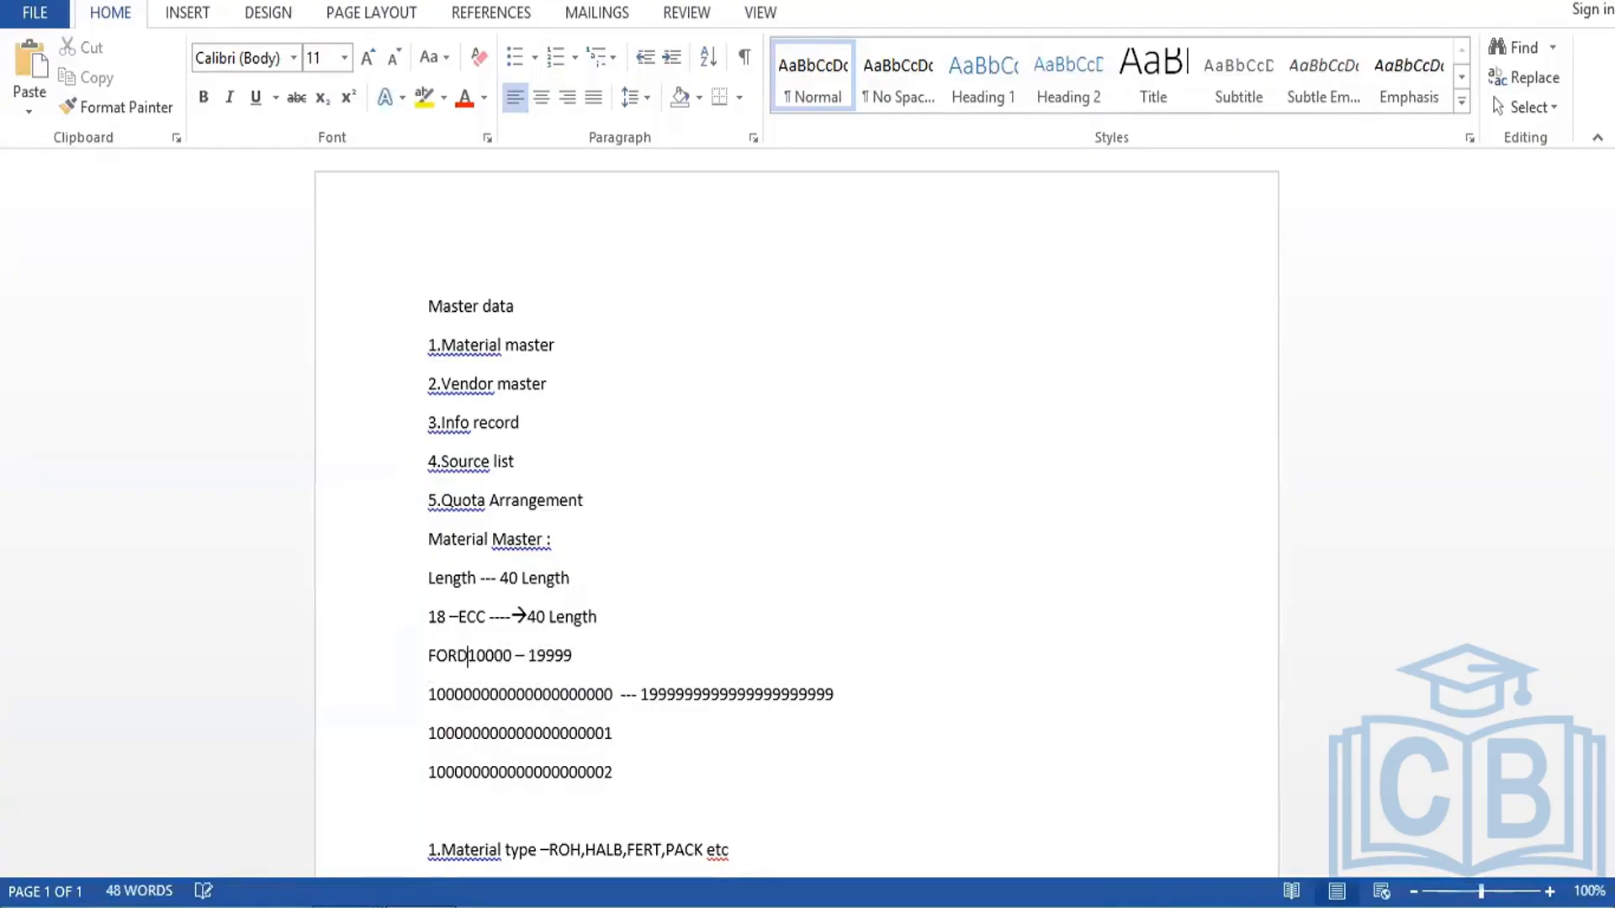
{"action": "type", "text": " 7AM "}
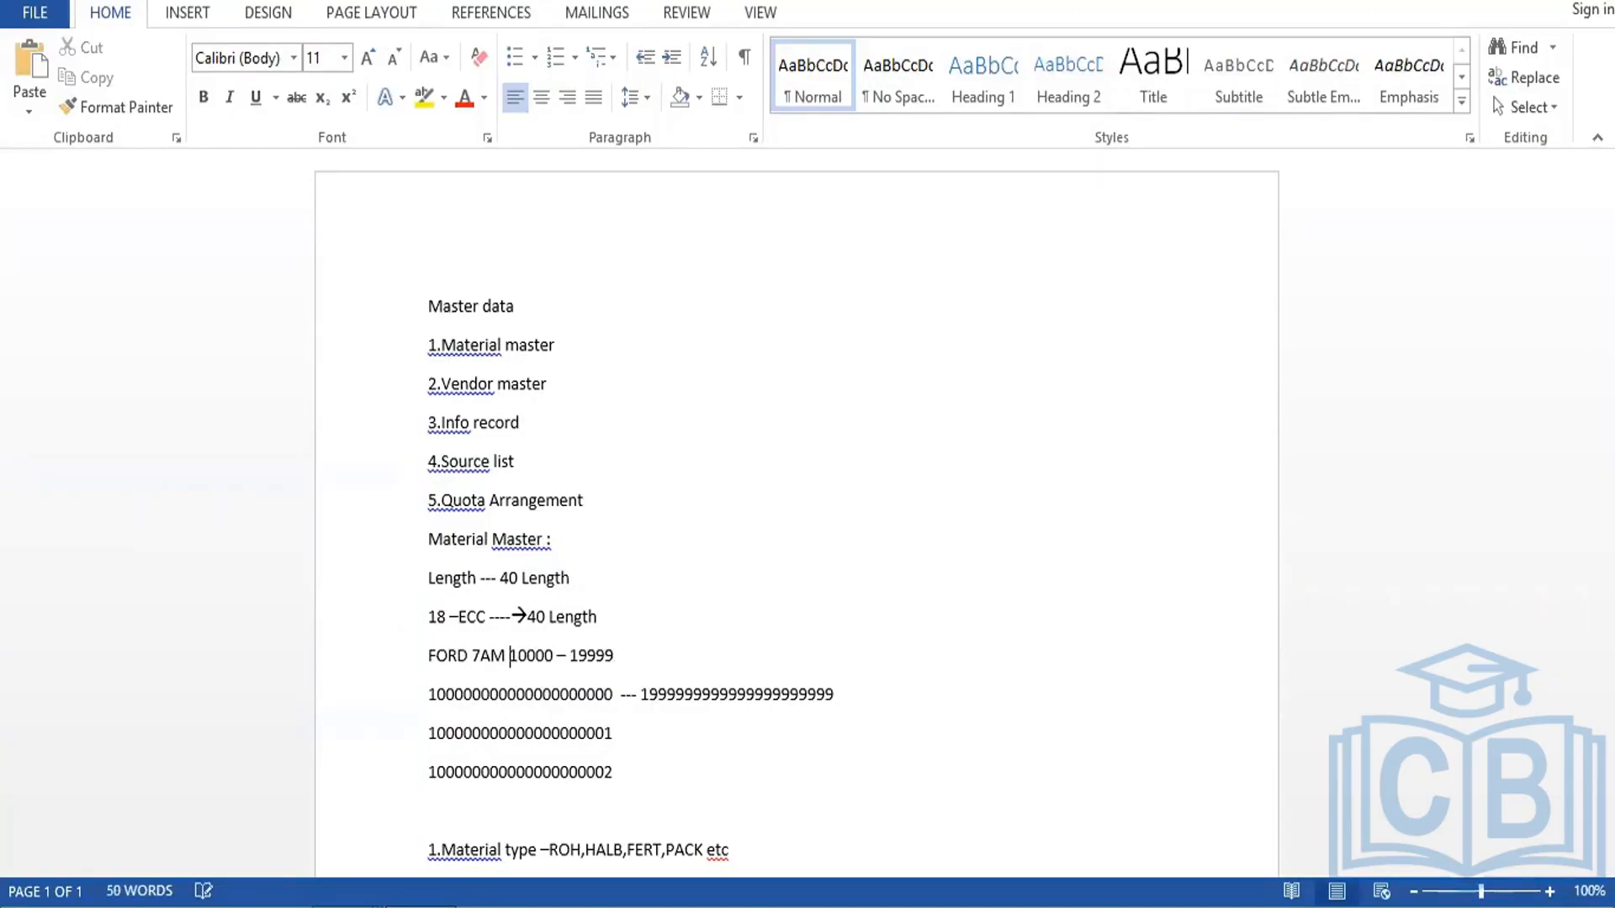
{"action": "type", "text": "----"}
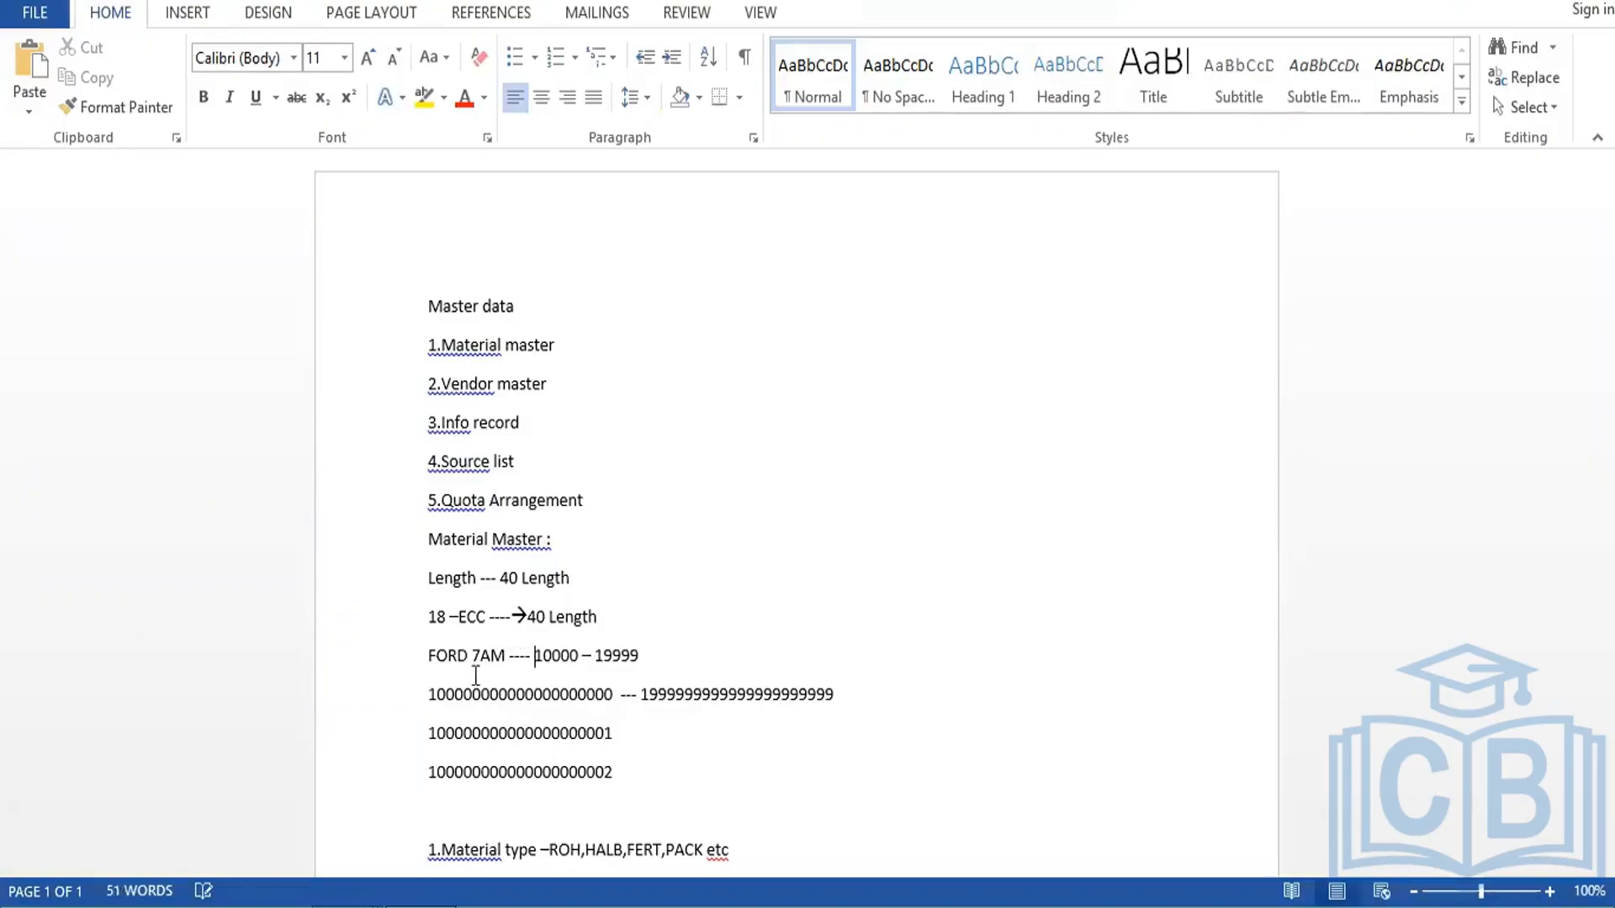
Step: Append "----ROH/ZFRT" after the range 10000 – 19999 on the FORD 7AM line
{"action": "left_click_drag", "start_coordinate": [578, 656], "coordinate": [638, 660]}
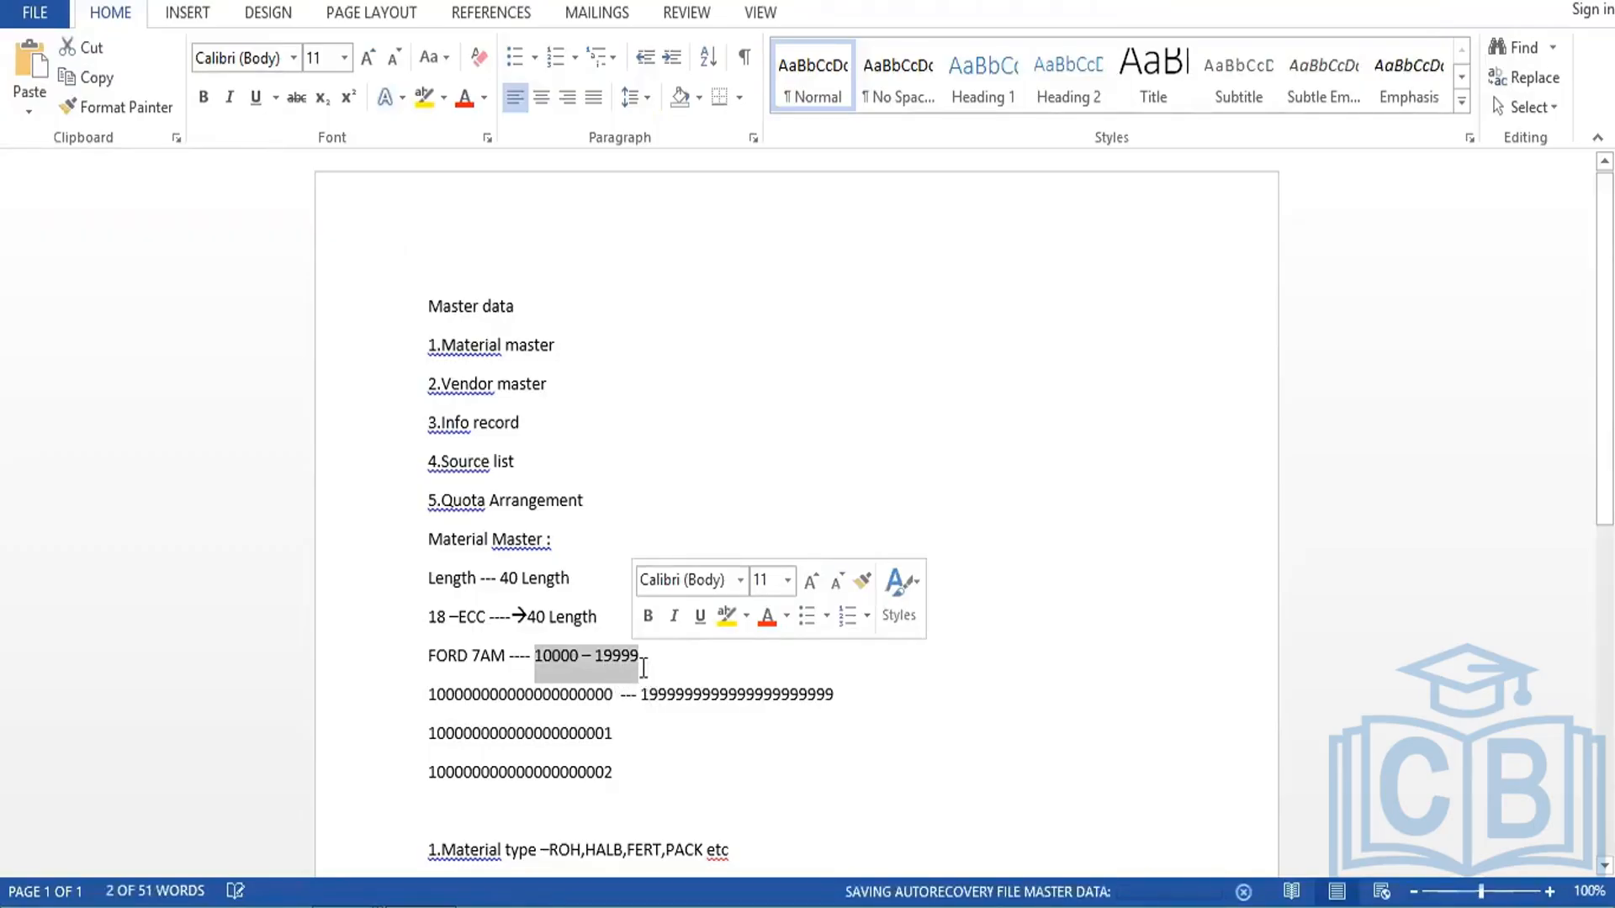
{"action": "left_click", "coordinate": [643, 667]}
{"action": "type", "text": "----"}
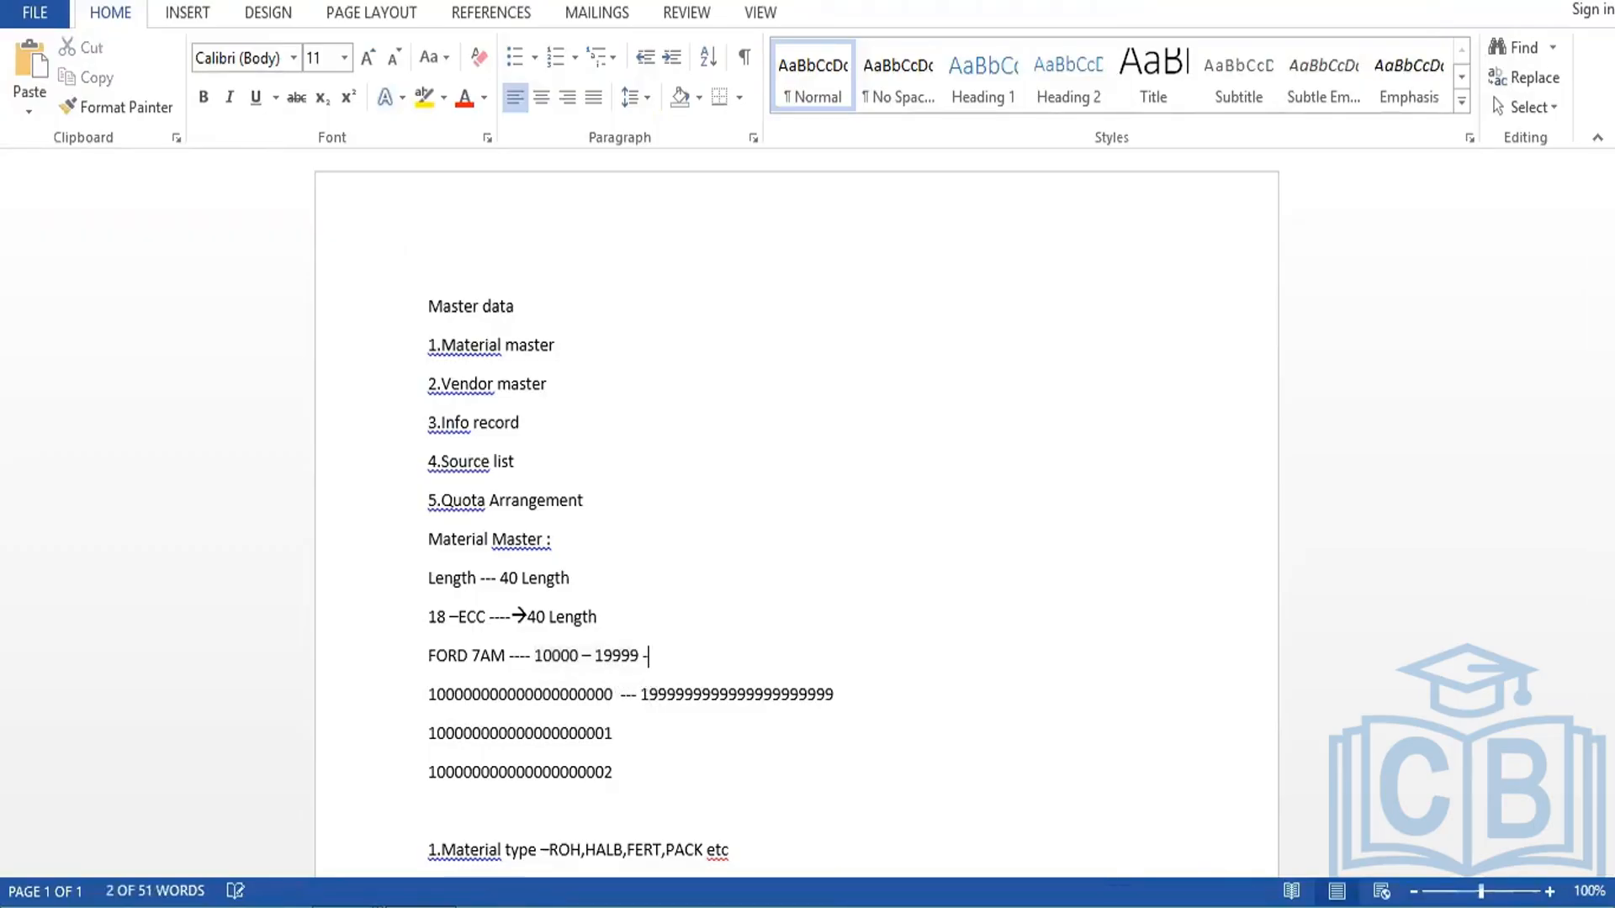
{"action": "type", "text": "R"}
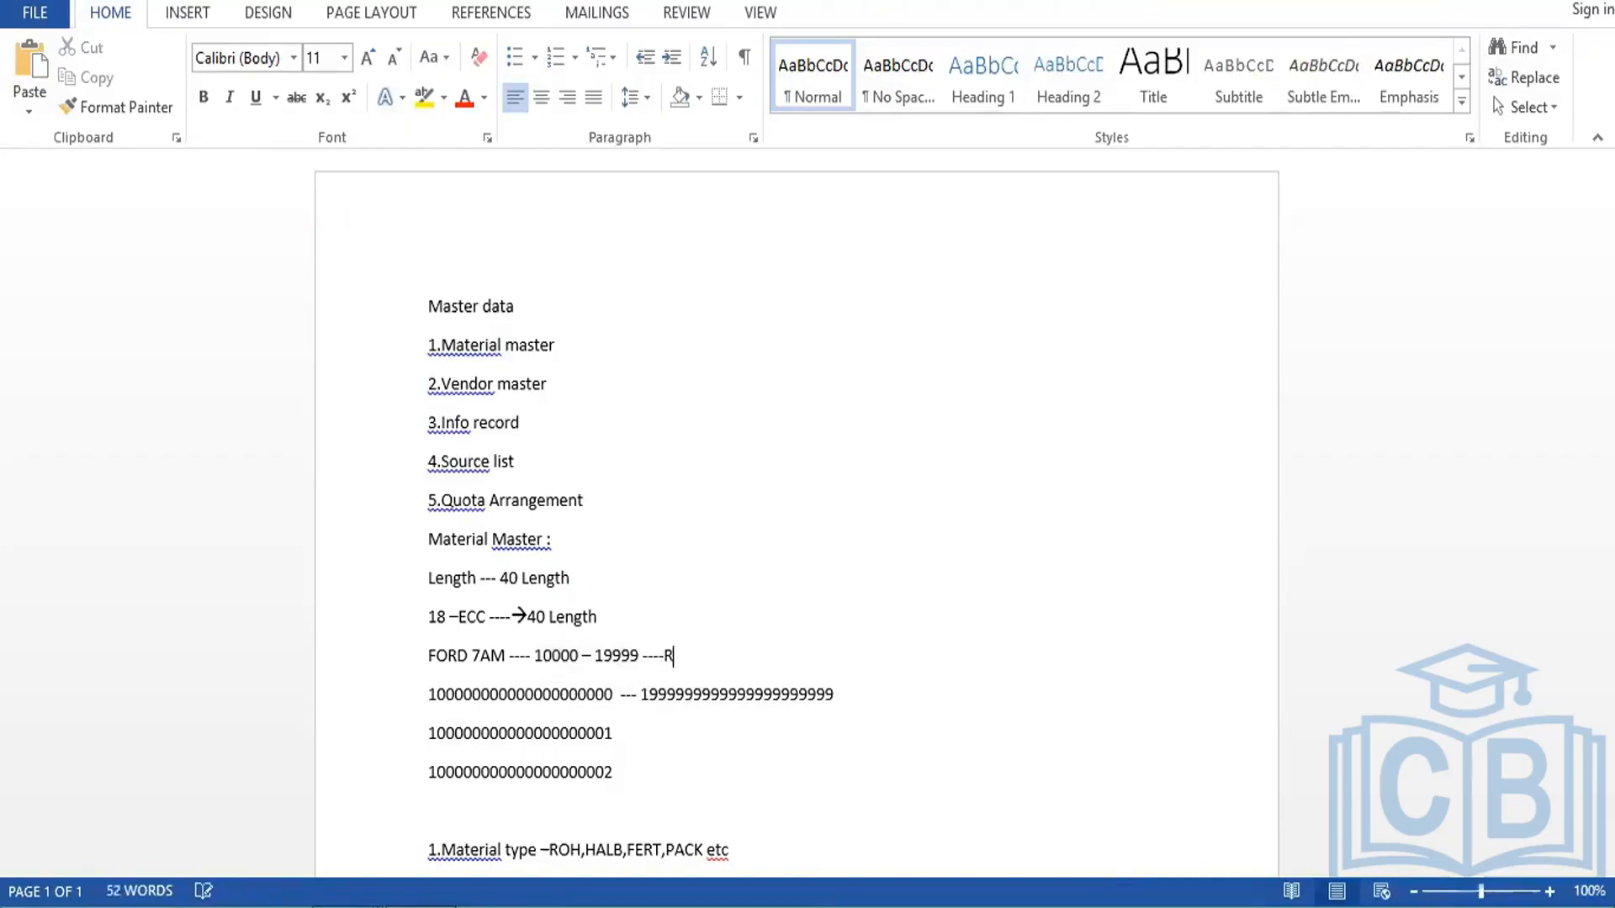
{"action": "type", "text": "OH/ZFRT"}
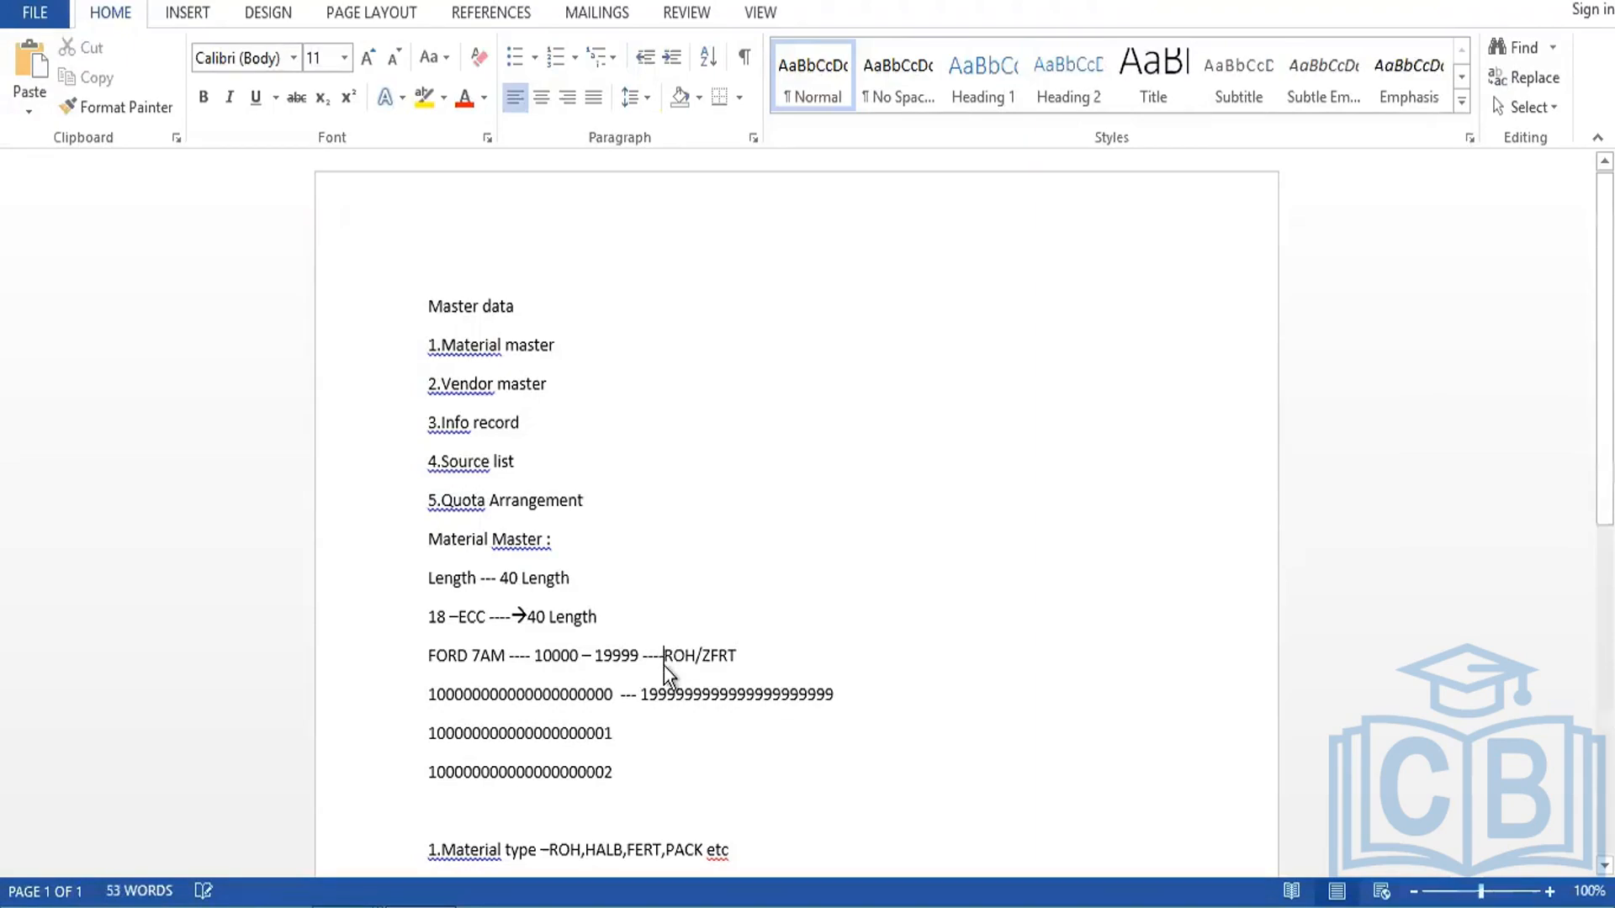
Step: Turn the two dashed separators on the FORD 7AM line into arrows before ROH/ZFRT and before 10000
{"action": "type", "text": ">"}
{"action": "left_click", "coordinate": [530, 659]}
{"action": "type", "text": ">"}
{"action": "left_click", "coordinate": [768, 547]}
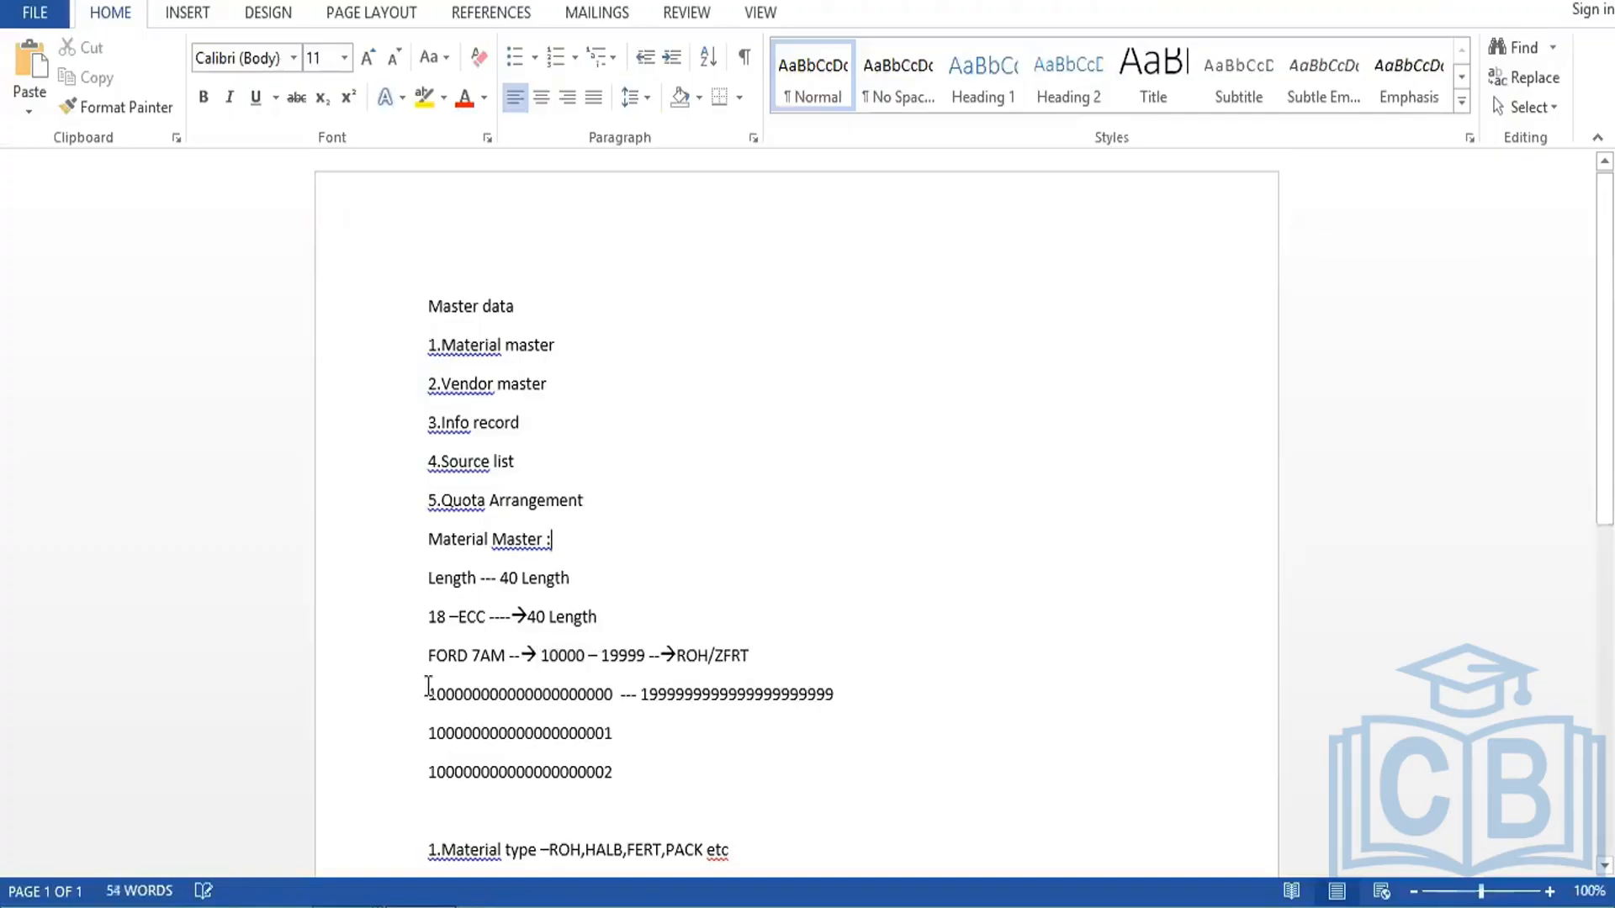
Step: Highlight the whole FORD 7AM number range line in yellow
{"action": "left_click_drag", "start_coordinate": [425, 658], "coordinate": [768, 656]}
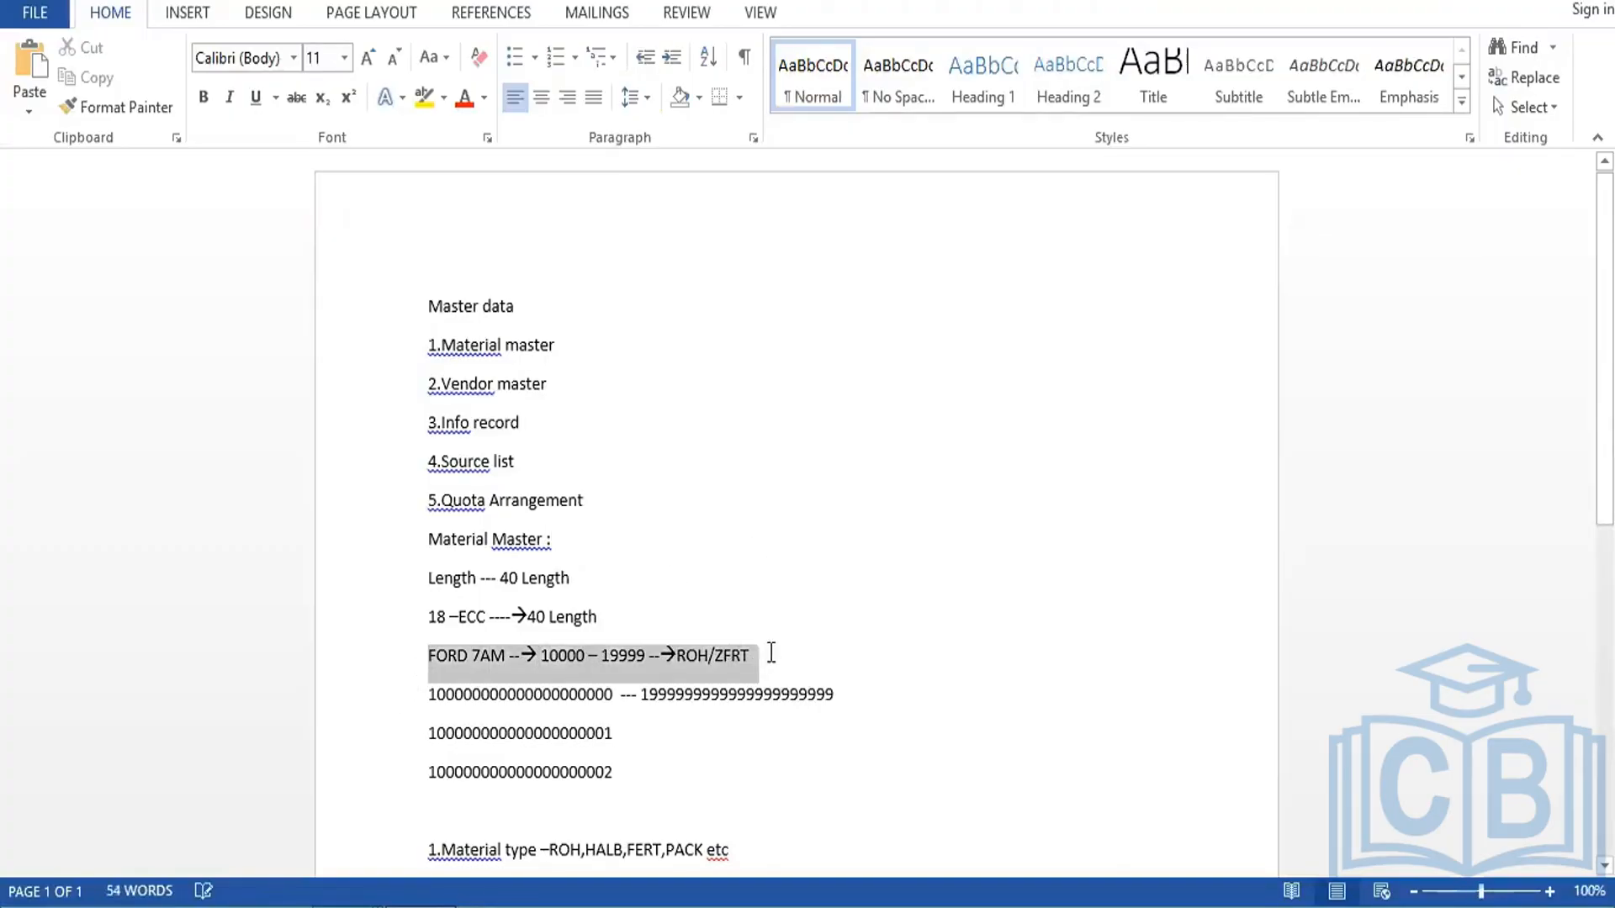
{"action": "left_click", "coordinate": [434, 104]}
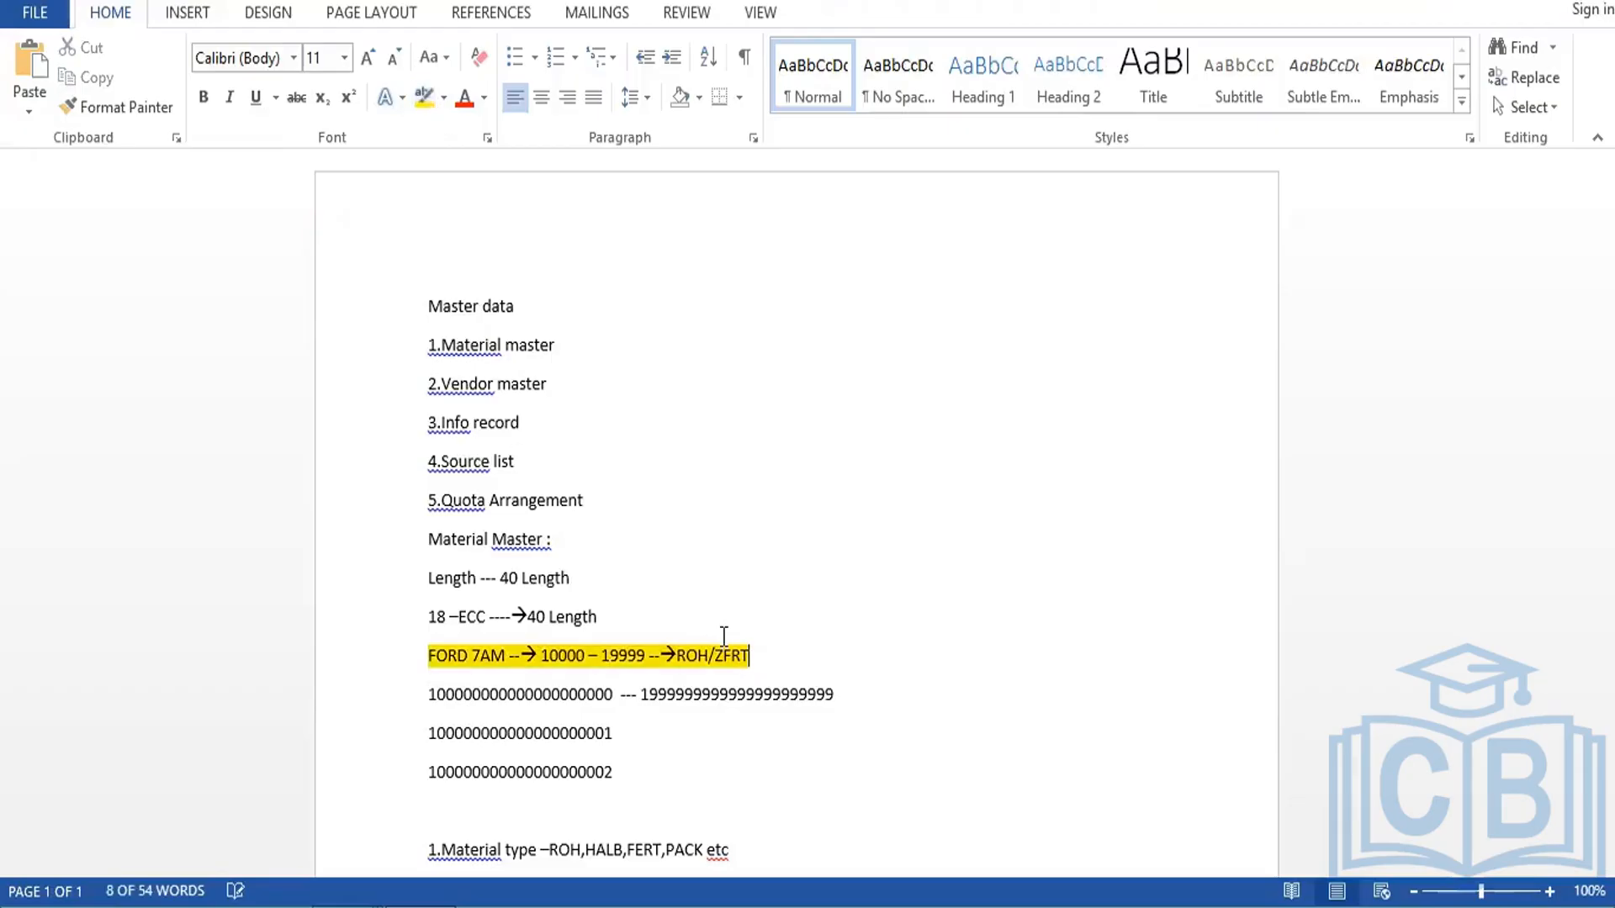
{"action": "left_click", "coordinate": [724, 637]}
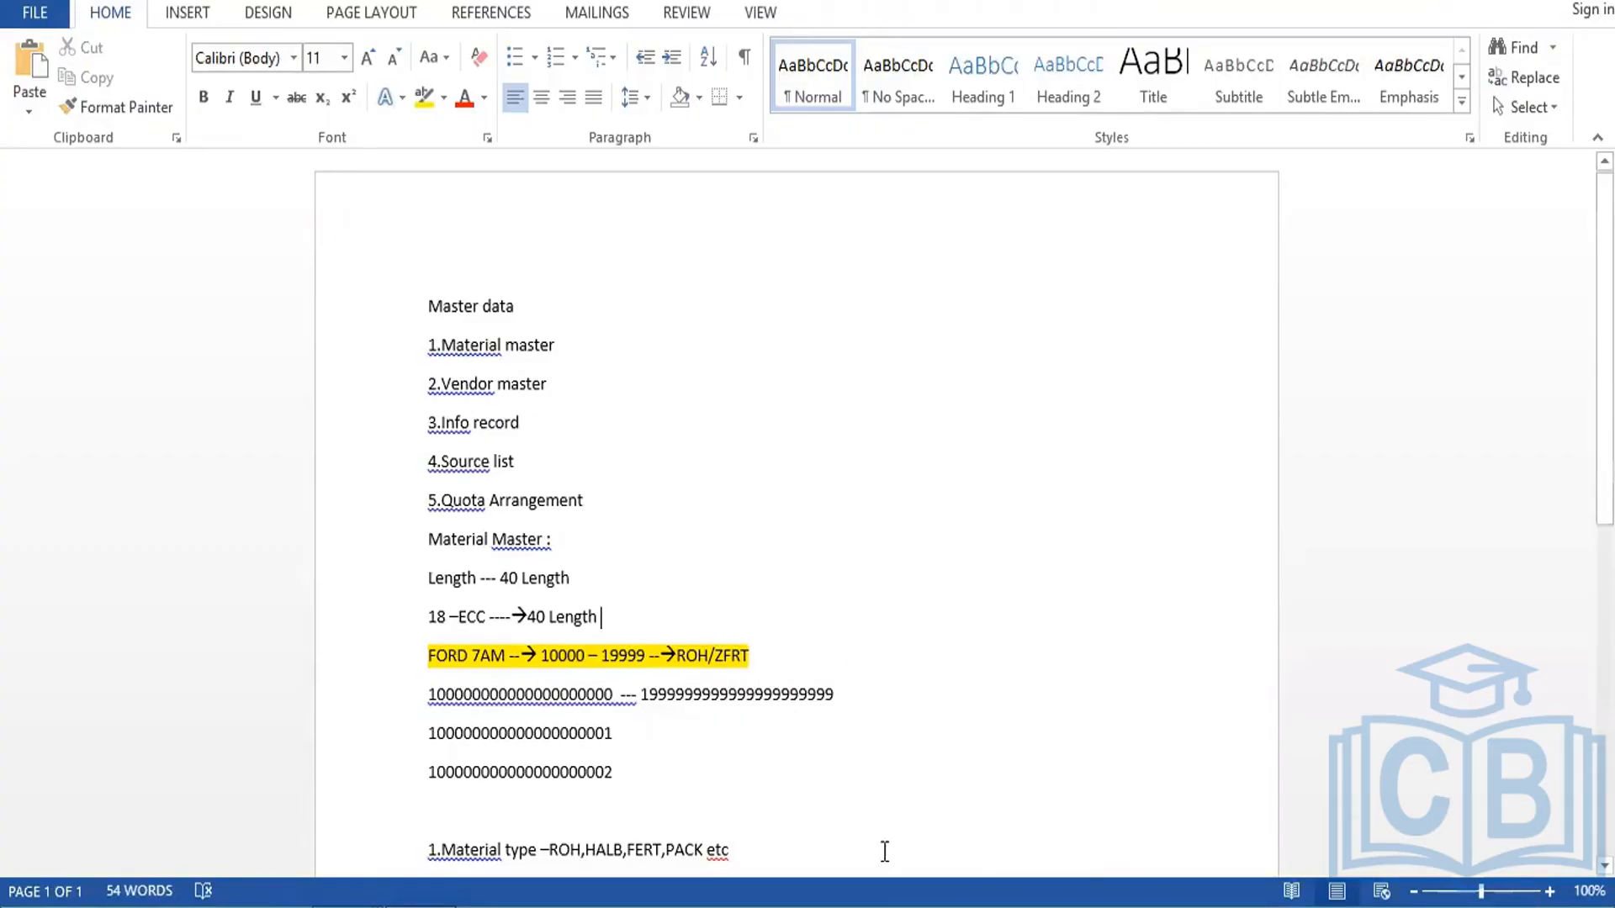
Step: Below the "2.Industory sector" line, leave a blank line and add "1.Define output format of number ---18"
{"action": "scroll", "coordinate": [797, 513], "scroll_direction": "down", "scroll_amount": 5}
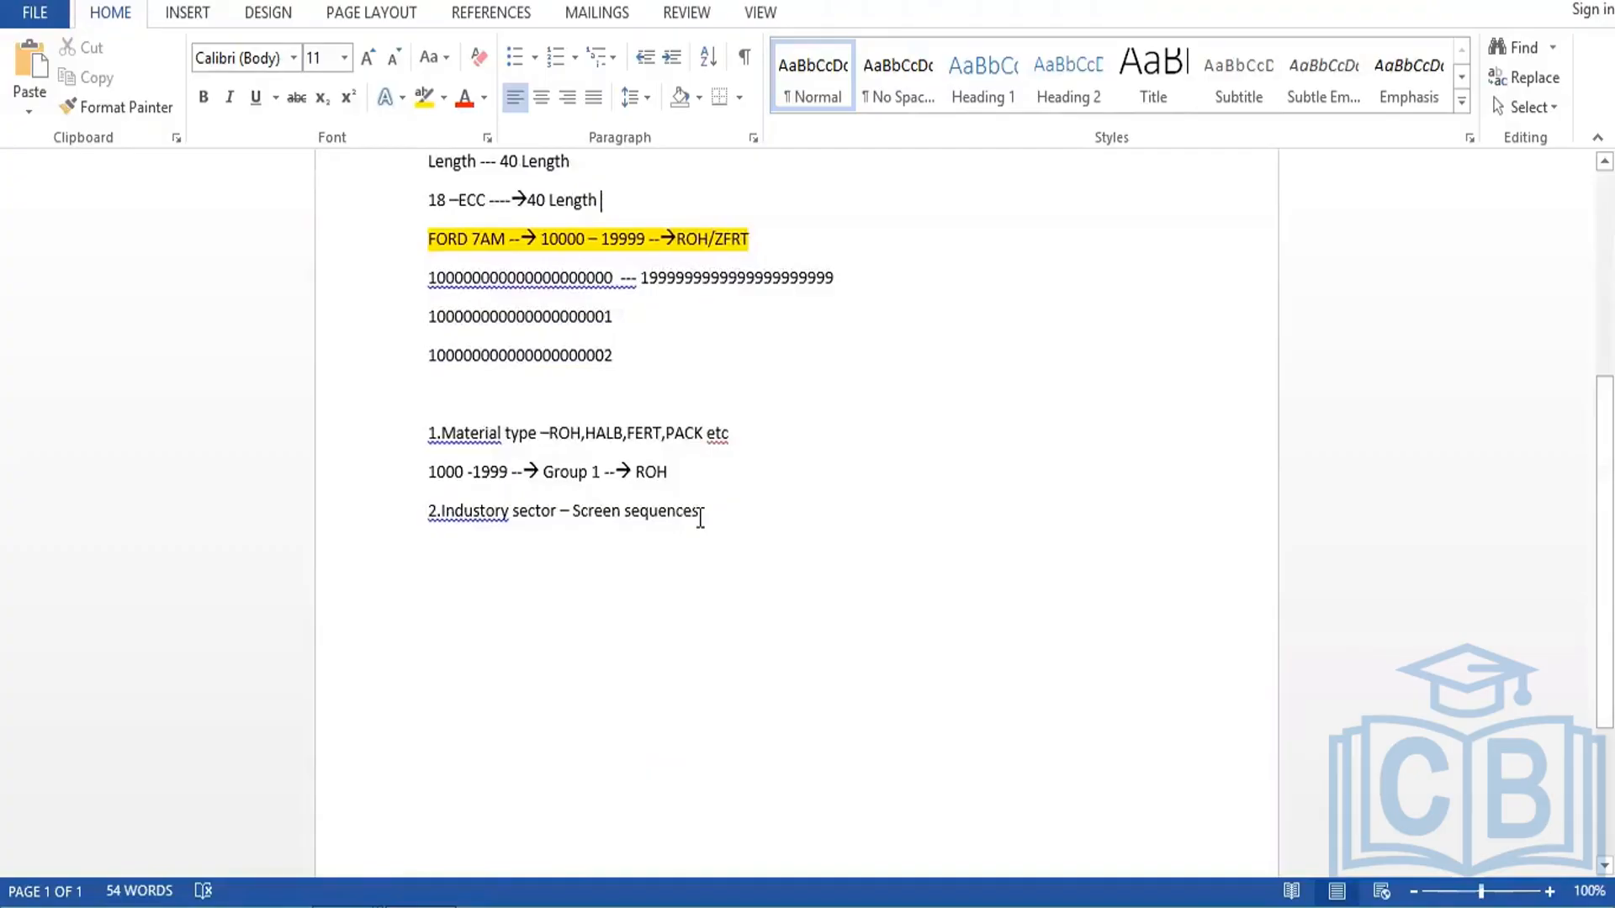
{"action": "left_click", "coordinate": [699, 513]}
{"action": "key", "text": "Return"}
{"action": "key", "text": "Return"}
{"action": "type", "text": "1"}
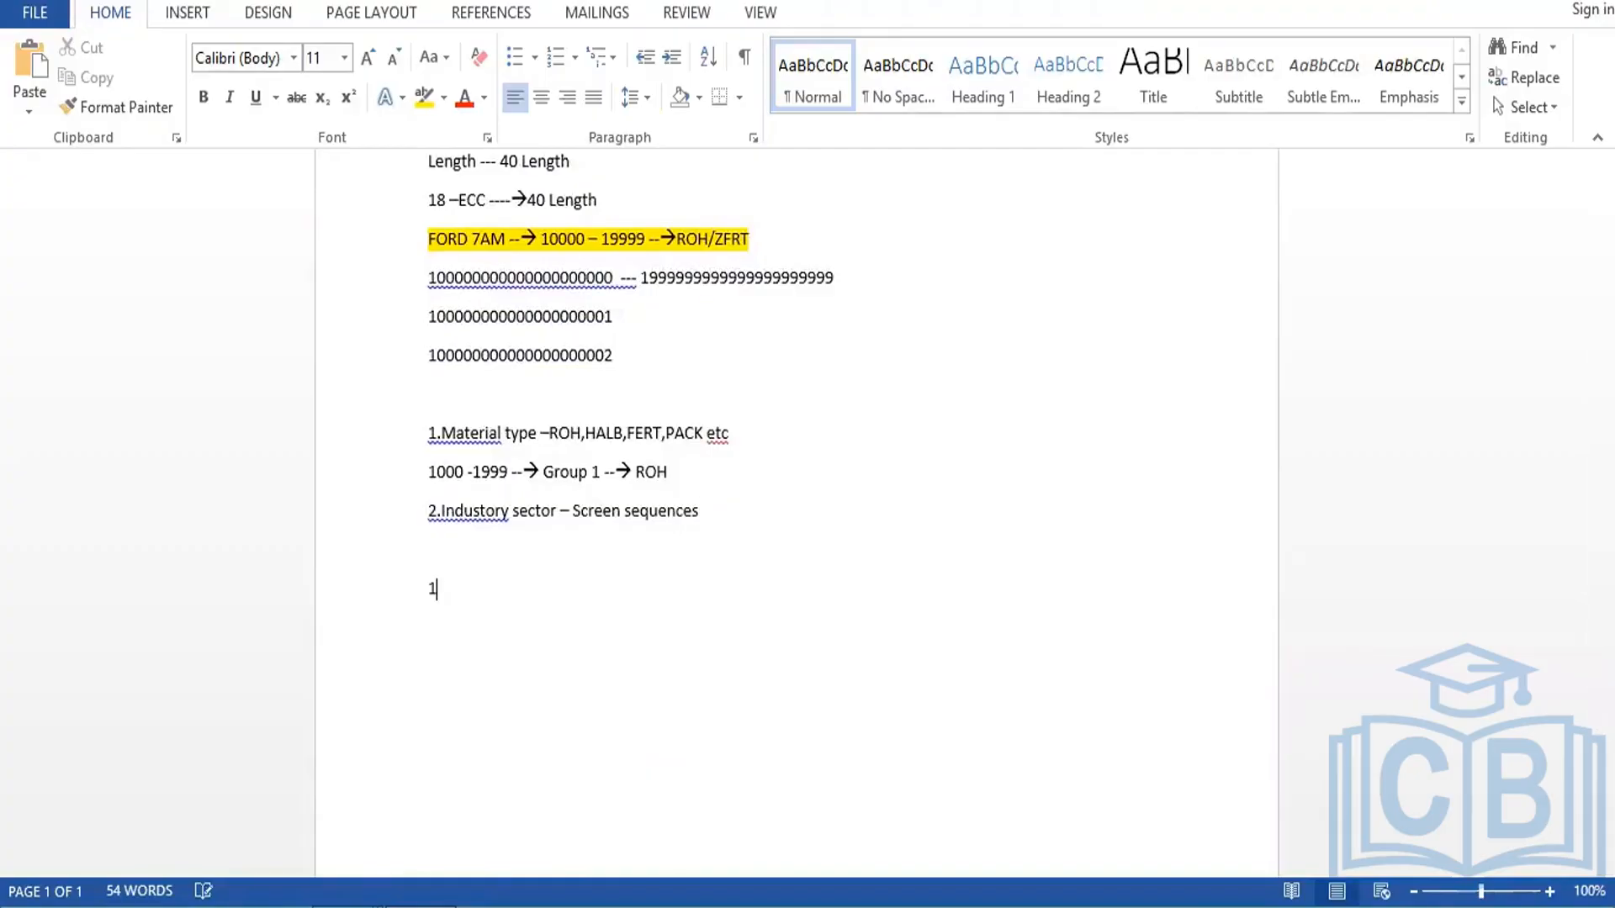
{"action": "type", "text": ".Define output"}
{"action": "key", "text": "BackSpace"}
{"action": "type", "text": "forma"}
{"action": "key", "text": "BackSpace"}
{"action": "key", "text": "BackSpace"}
{"action": "key", "text": "BackSpace"}
{"action": "key", "text": "BackSpace"}
{"action": "key", "text": "BackSpace"}
{"action": "type", "text": "format of number "}
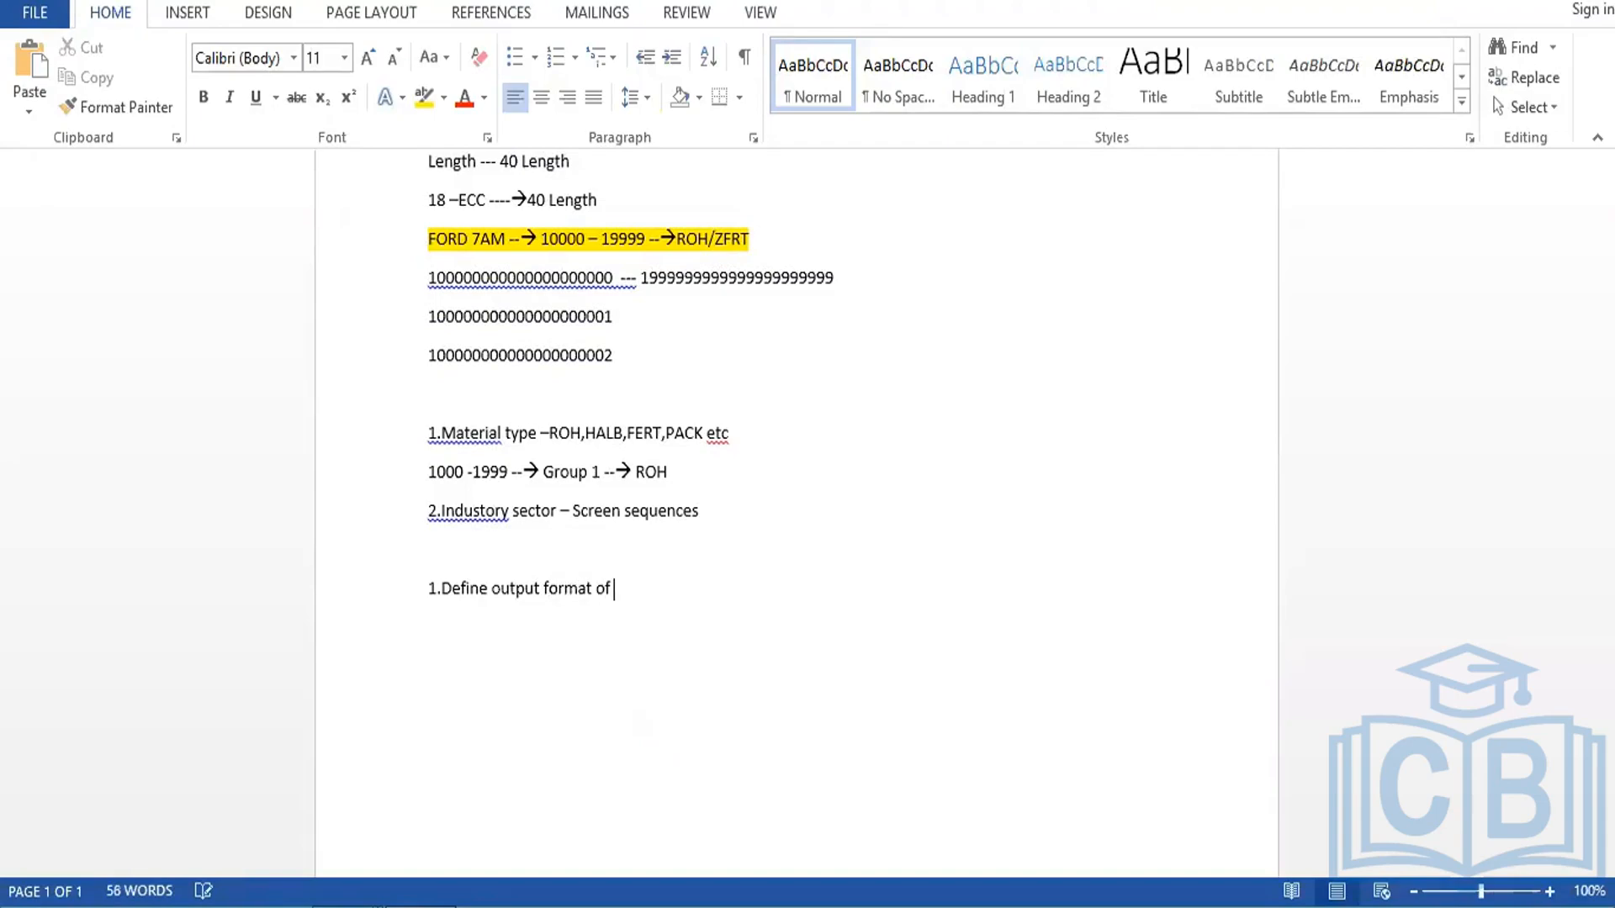
{"action": "type", "text": " ---18"}
{"action": "key", "text": "Return"}
Step: Add the list lines "2.Define Materail type" and "3.Define Industry sector" to the notes
{"action": "type", "text": "2."}
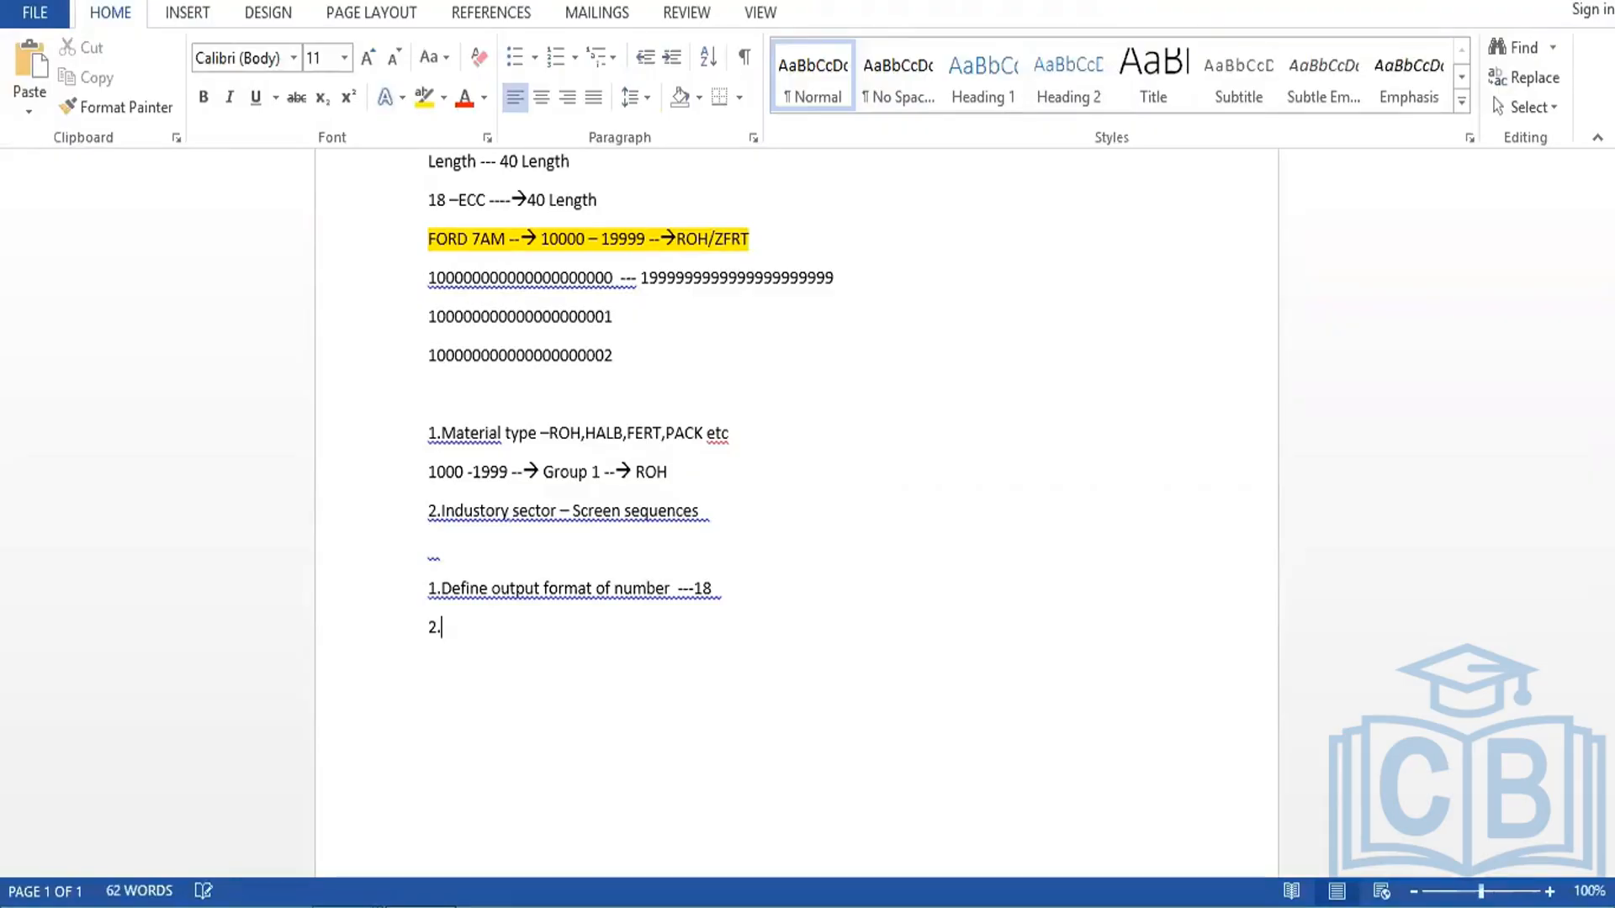
{"action": "type", "text": "Define Materail t"}
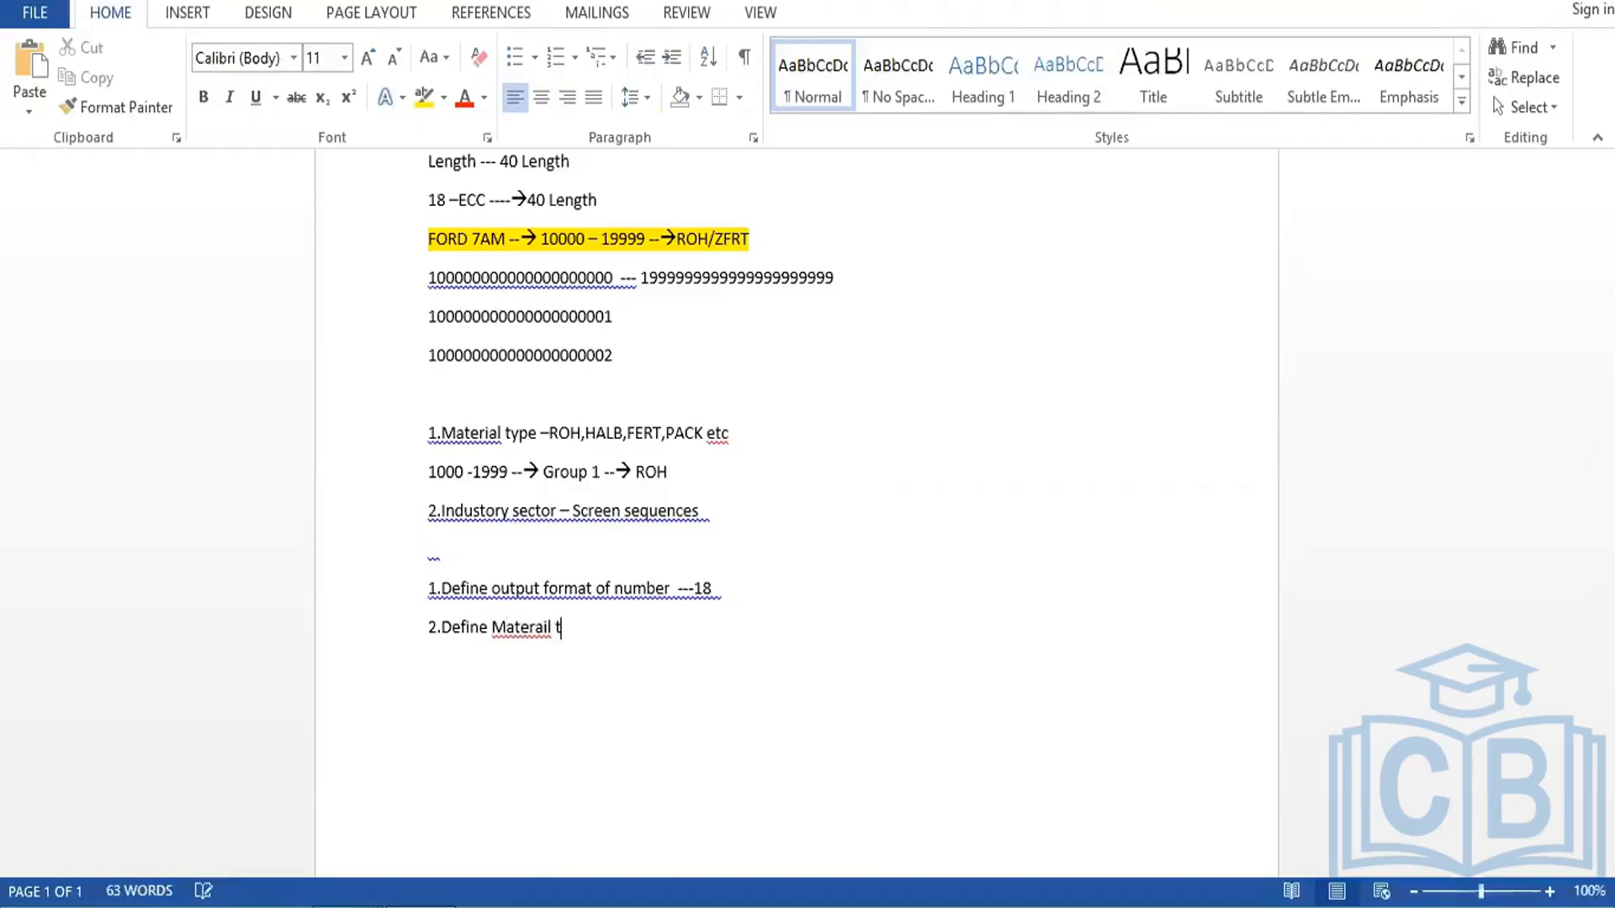
{"action": "type", "text": "ype"}
{"action": "key", "text": "Return"}
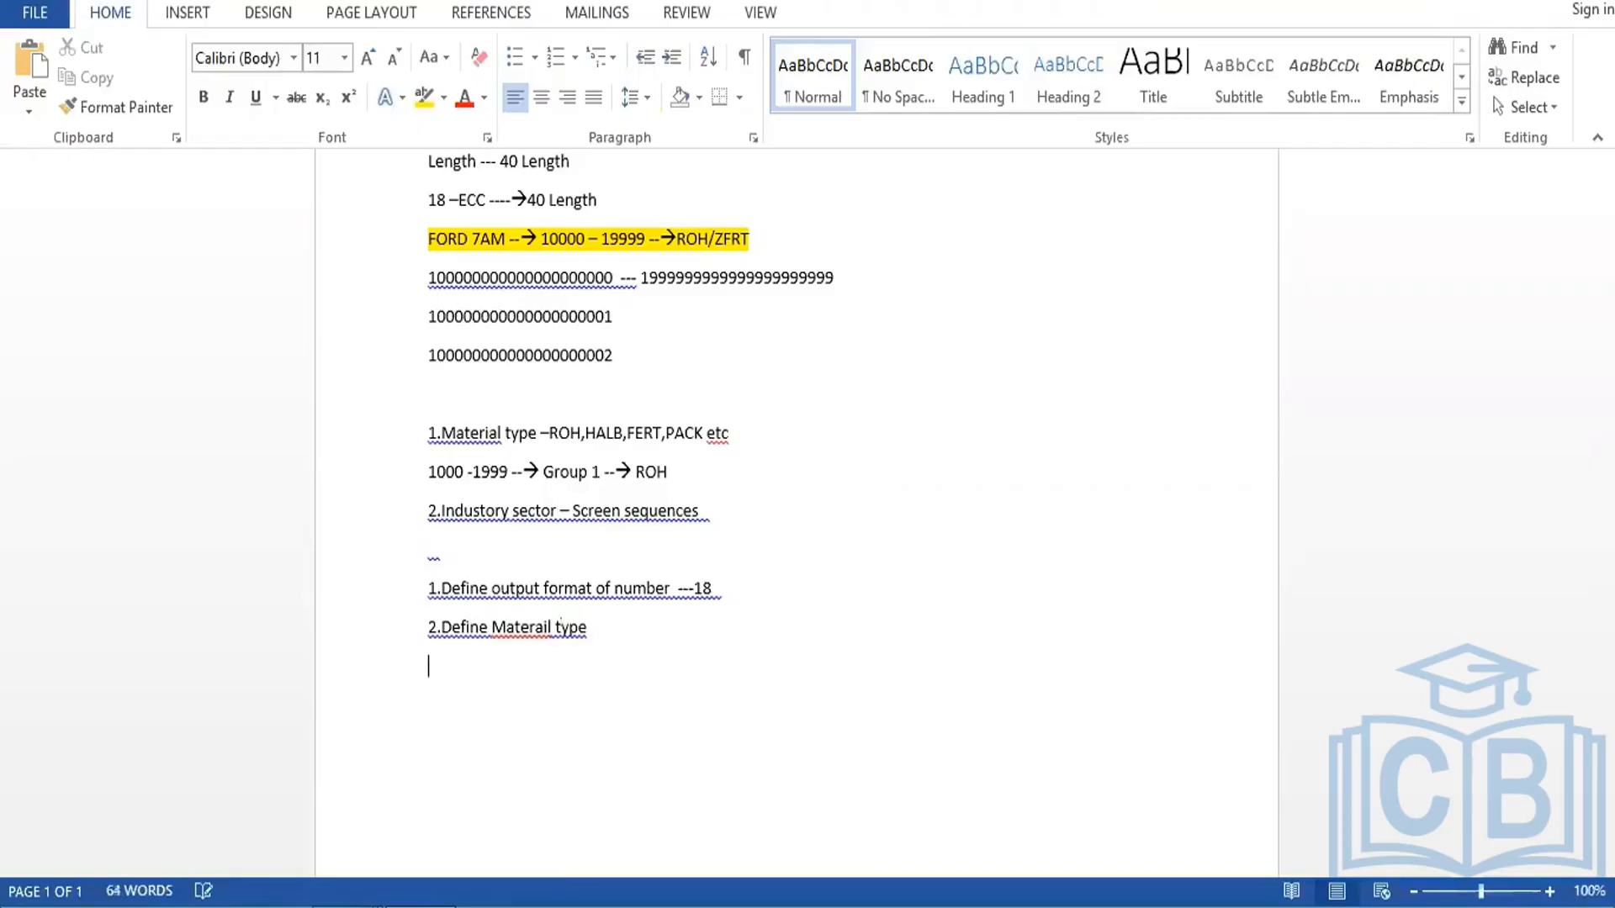
{"action": "type", "text": "3.Define Industry sector"}
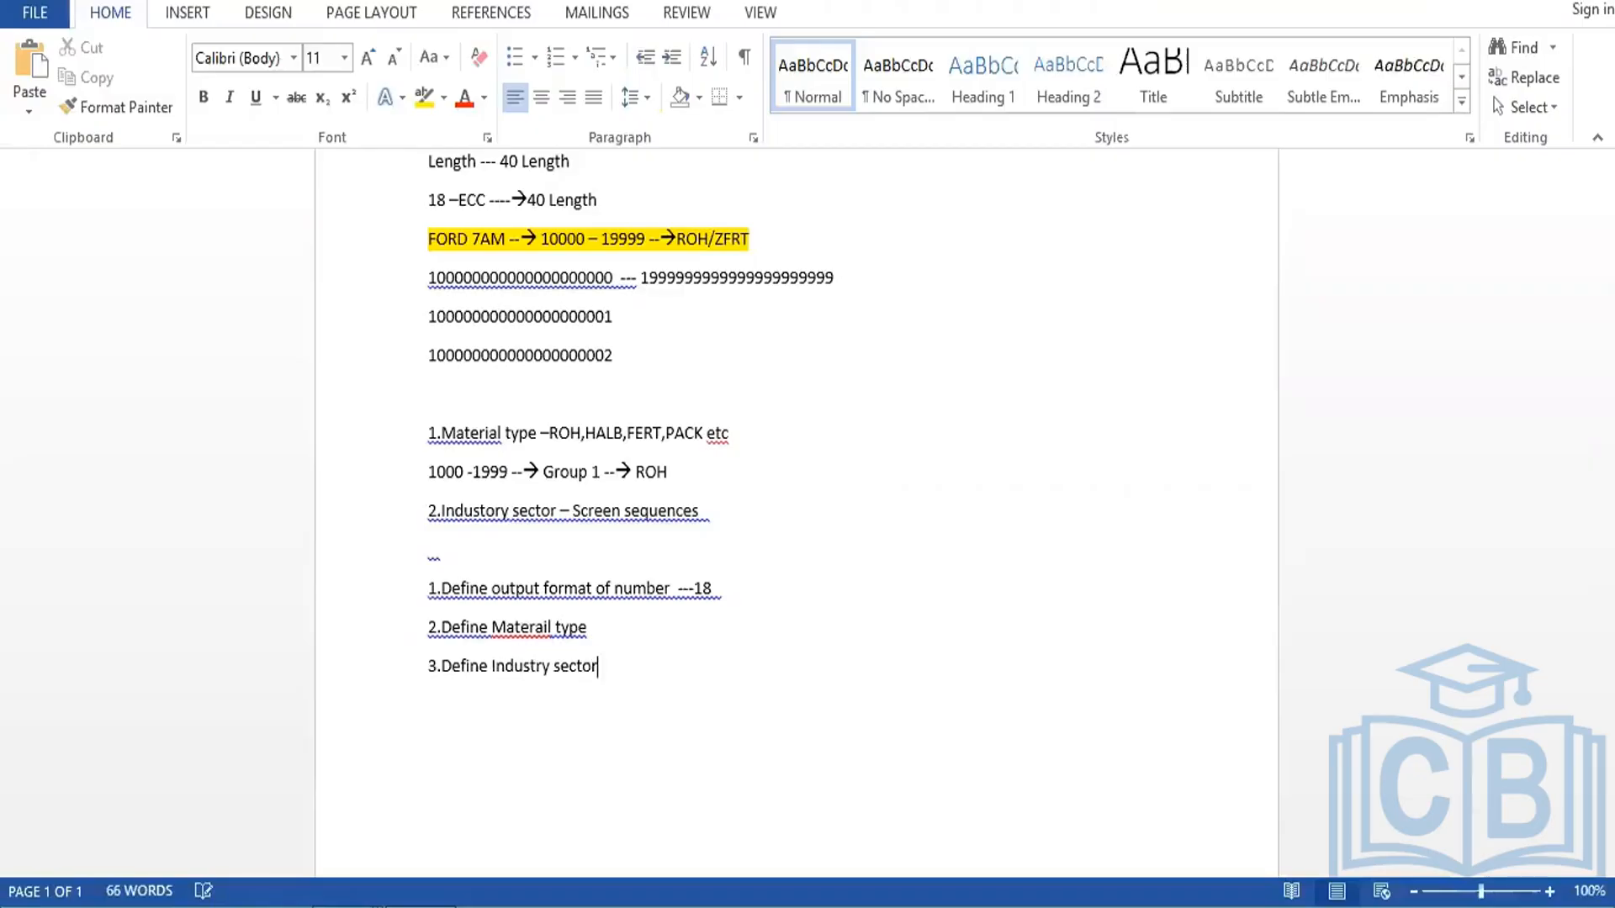
{"action": "key", "text": "Return"}
Step: Add the fourth list line "4. Maintain the number ranges" below the industry sector entry
{"action": "type", "text": "4."}
{"action": "type", "text": "Assgin "}
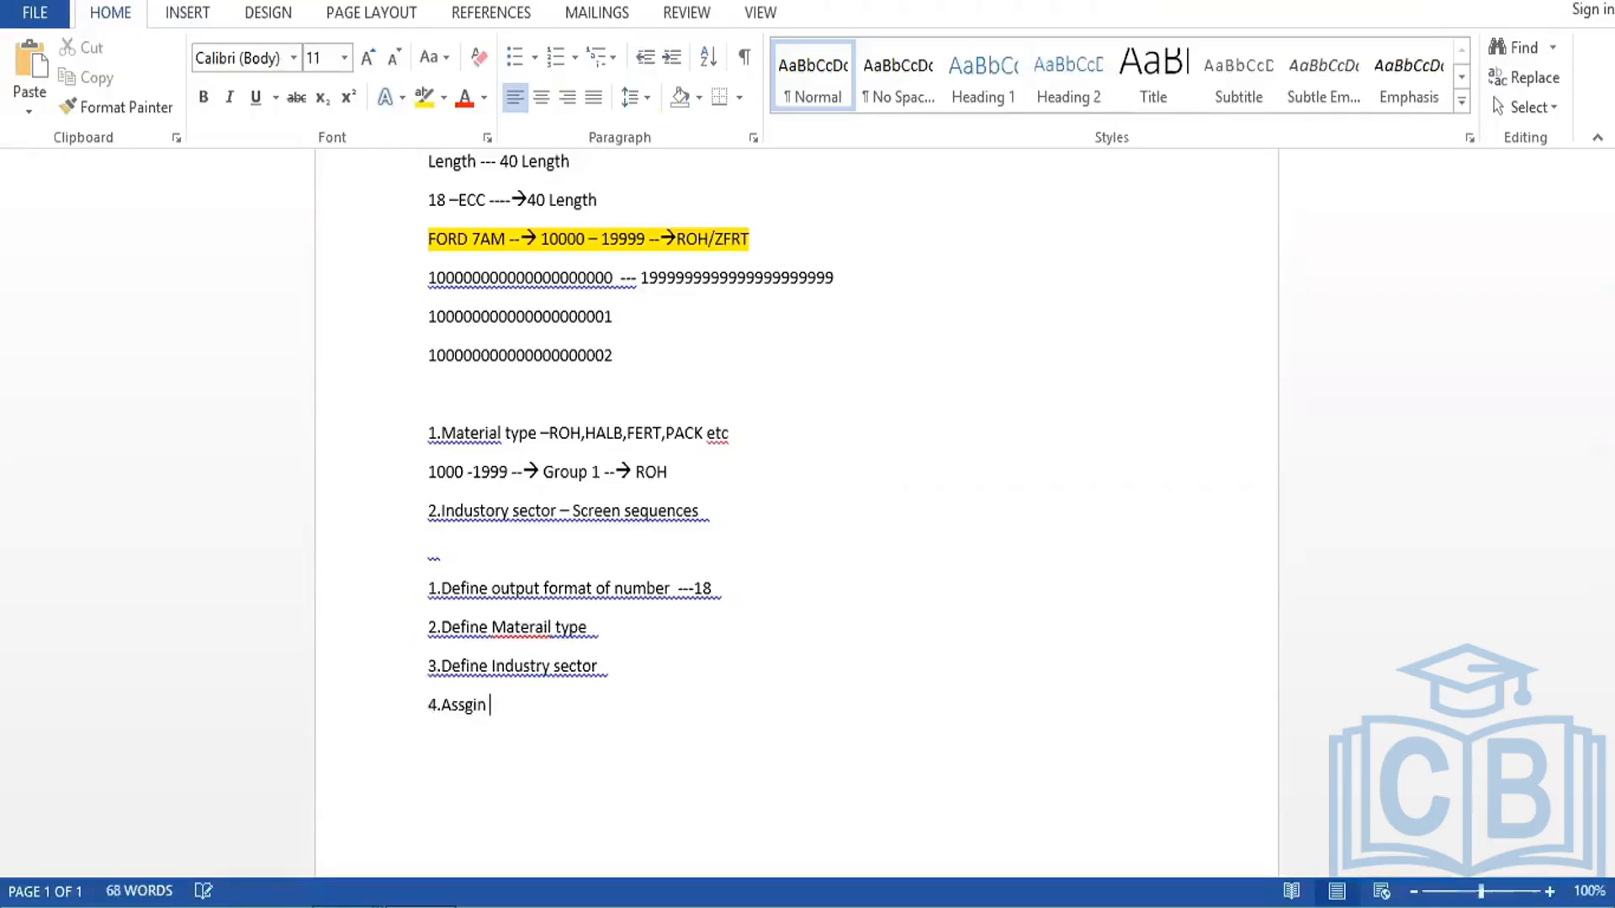
{"action": "type", "text": "n"}
{"action": "key", "text": "BackSpace"}
{"action": "key", "text": "BackSpace"}
{"action": "key", "text": "BackSpace"}
{"action": "key", "text": "BackSpace"}
{"action": "key", "text": "BackSpace"}
{"action": "key", "text": "BackSpace"}
{"action": "key", "text": "BackSpace"}
{"action": "key", "text": "BackSpace"}
{"action": "key", "text": "BackSpace"}
{"action": "type", "text": ". Maintain the nu"}
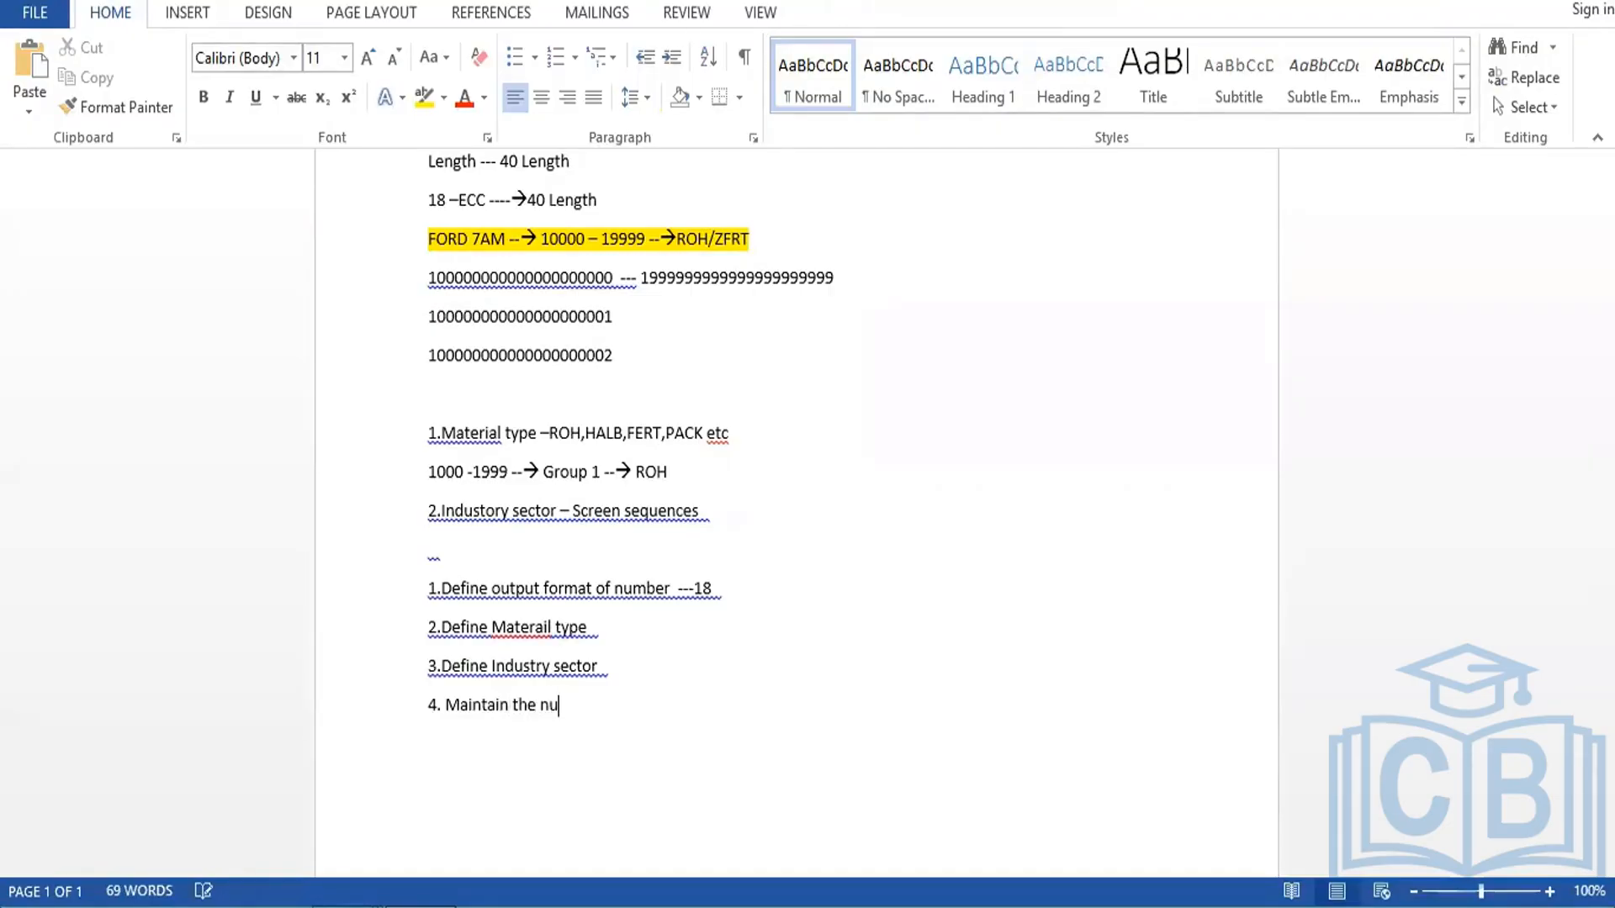
{"action": "type", "text": "mber ranges"}
{"action": "key", "text": "Return"}
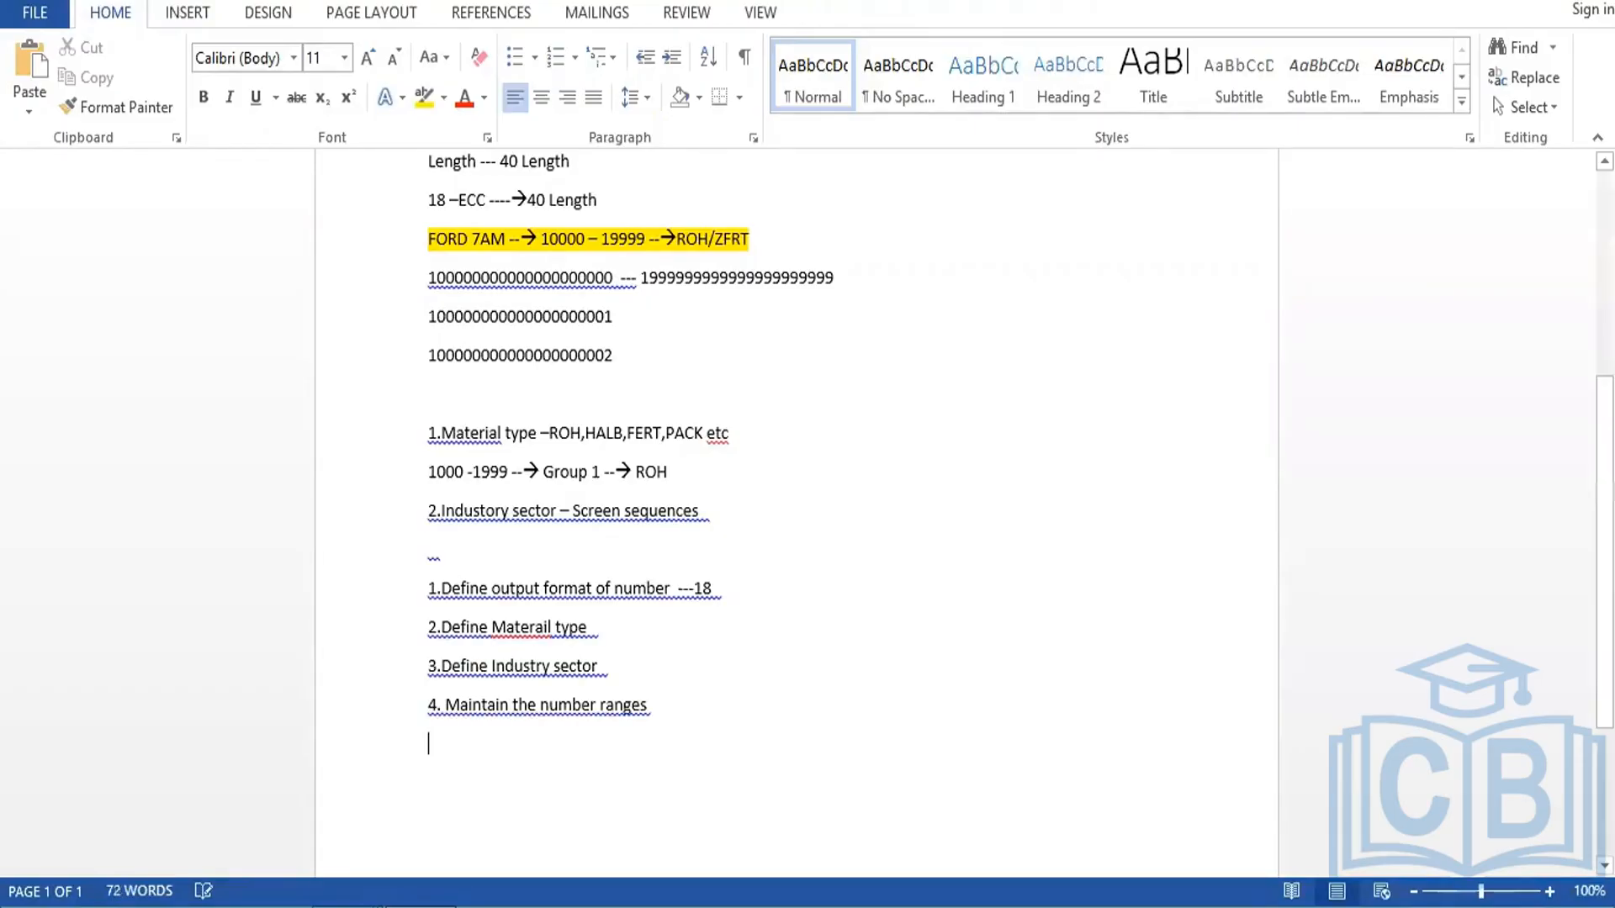
Step: Extend the number ranges line with "– Group –Assign number ranges –Assign Material type"
{"action": "left_click", "coordinate": [667, 710]}
{"action": "type", "text": "-- "}
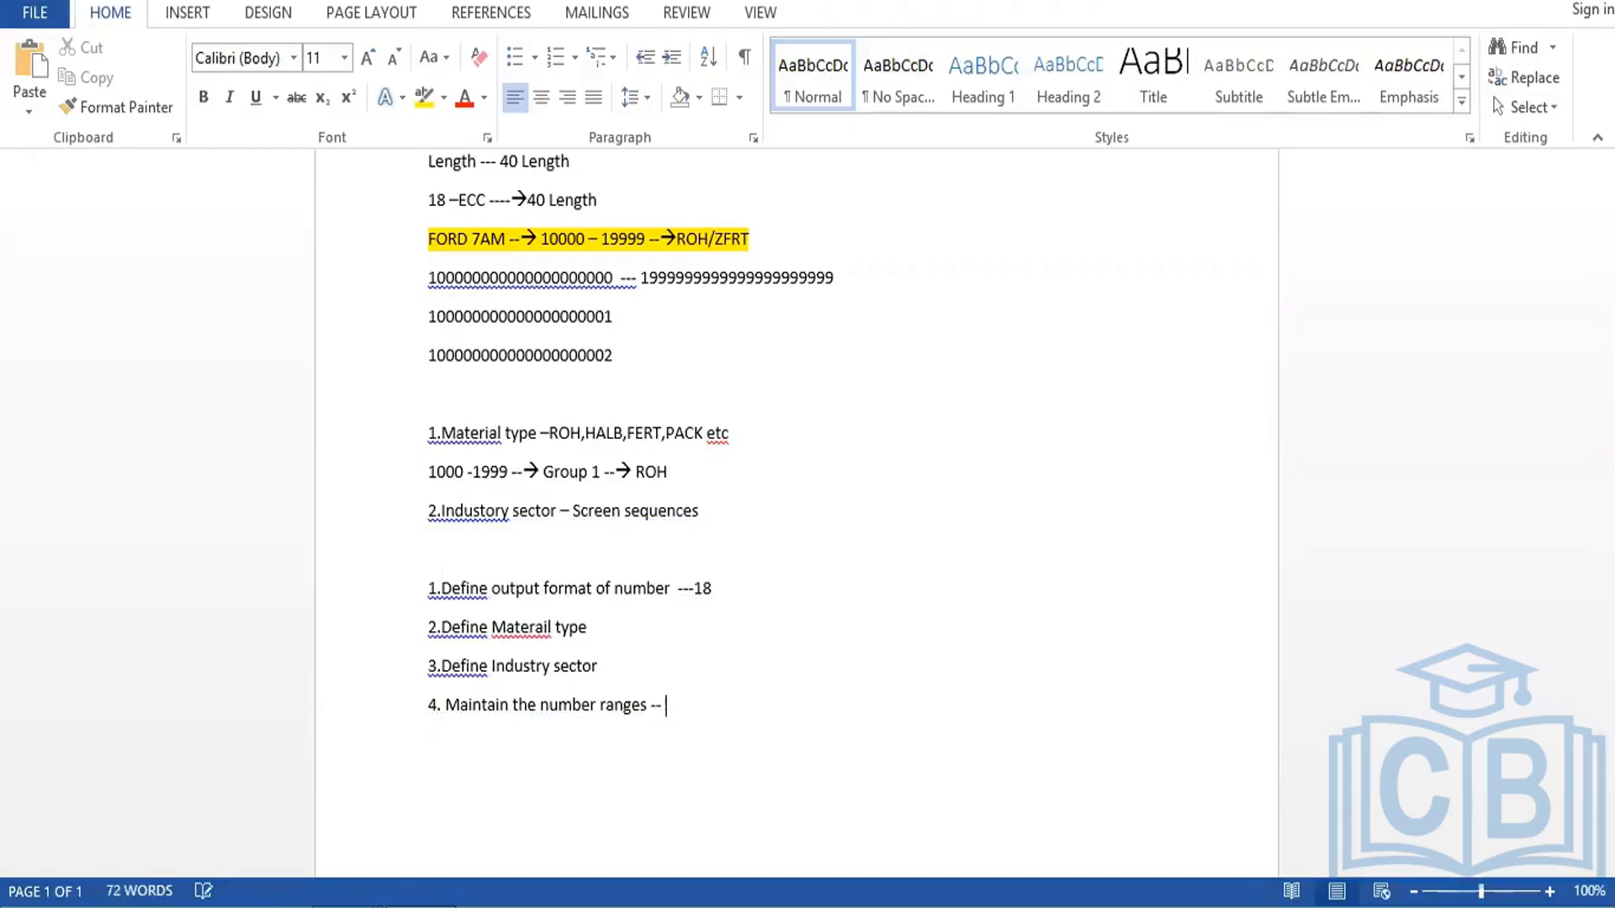
{"action": "type", "text": "Group -"}
{"action": "type", "text": "Assign number range"}
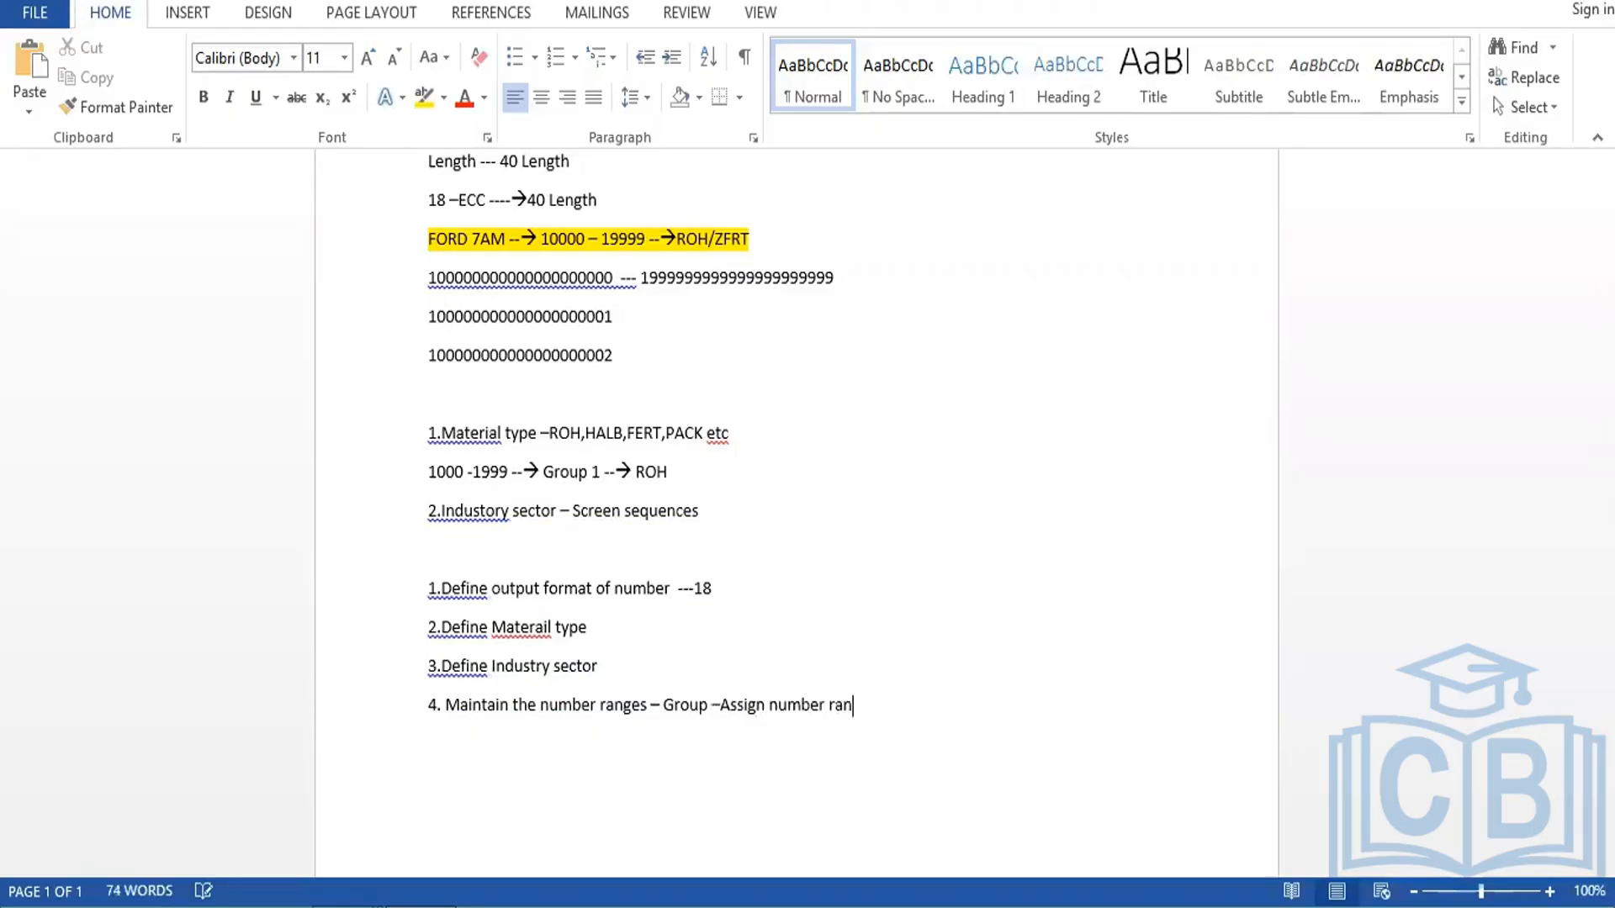
{"action": "type", "text": "s --"}
{"action": "type", "text": "Assing "}
{"action": "type", "text": "MATERIA"}
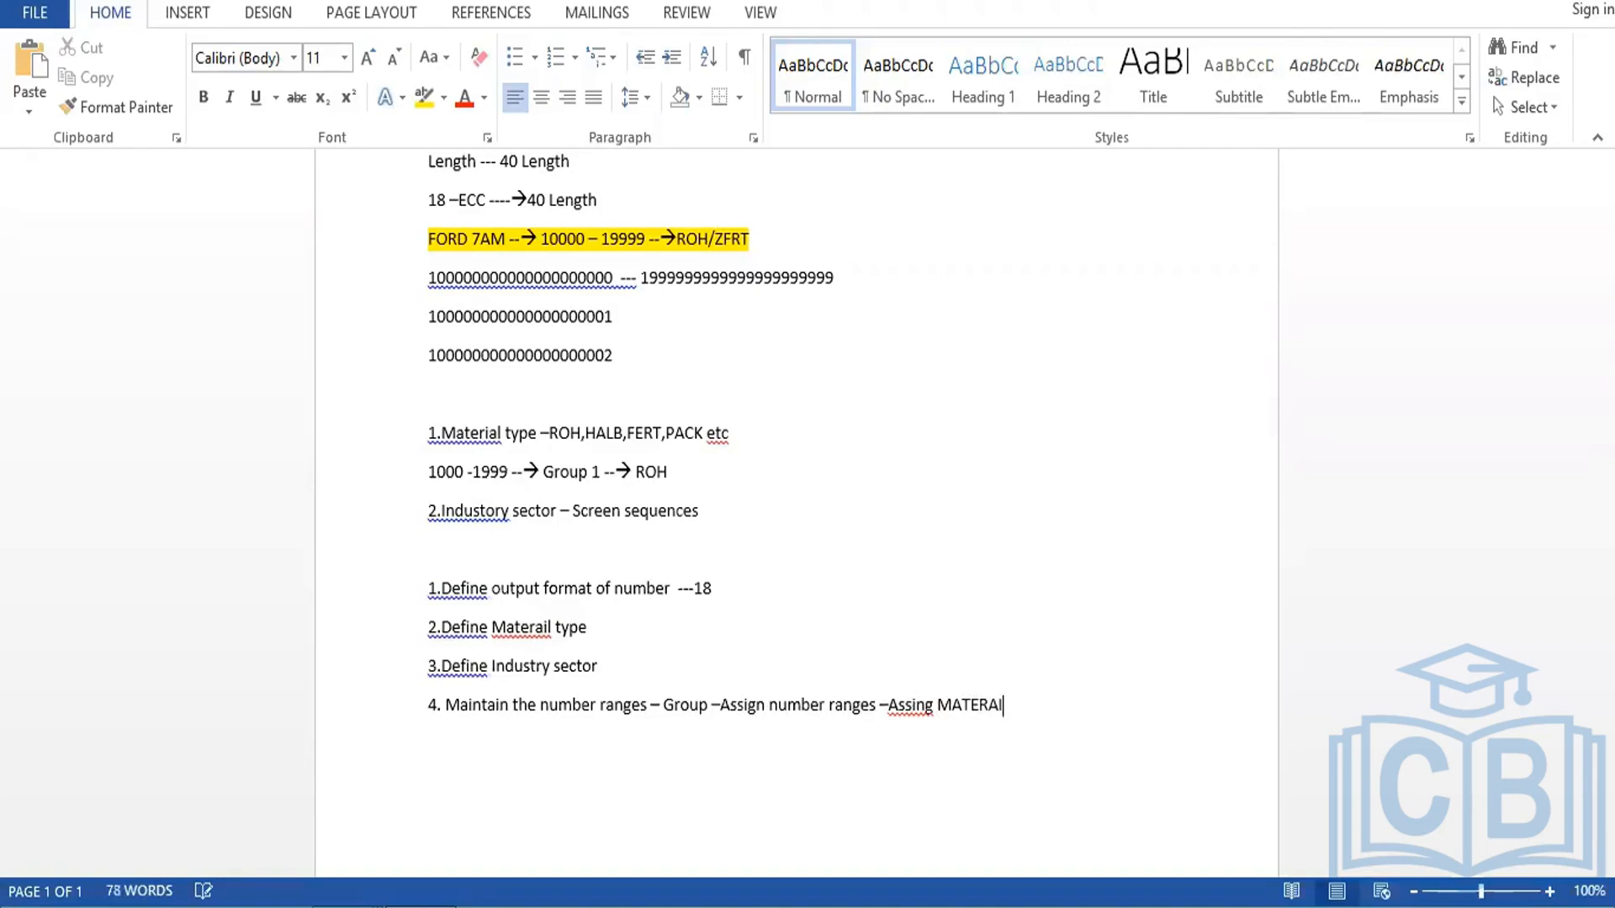
{"action": "key", "text": "BackSpace"}
{"action": "key", "text": "BackSpace"}
{"action": "key", "text": "BackSpace"}
{"action": "key", "text": "BackSpace"}
{"action": "key", "text": "BackSpace"}
{"action": "key", "text": "BackSpace"}
{"action": "type", "text": "aterail type"}
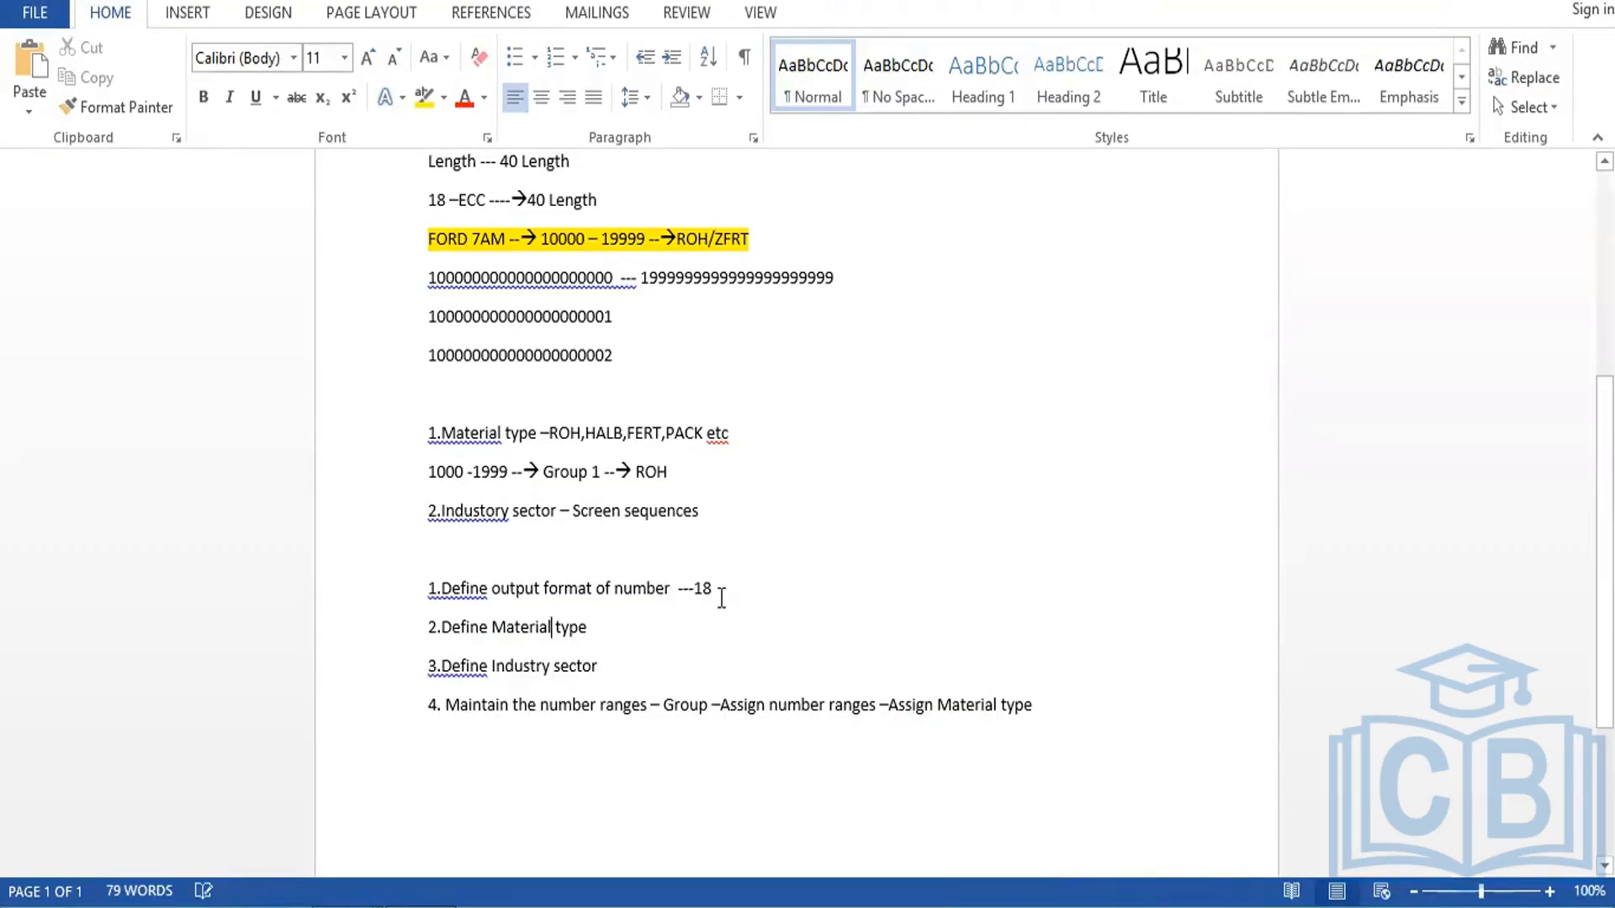
Step: Write the path "SPRO –Ref img – Logistic general – Material master –Field section" on the blank line above the numbered list
{"action": "left_click", "coordinate": [438, 569]}
{"action": "type", "text": "SPRO -"}
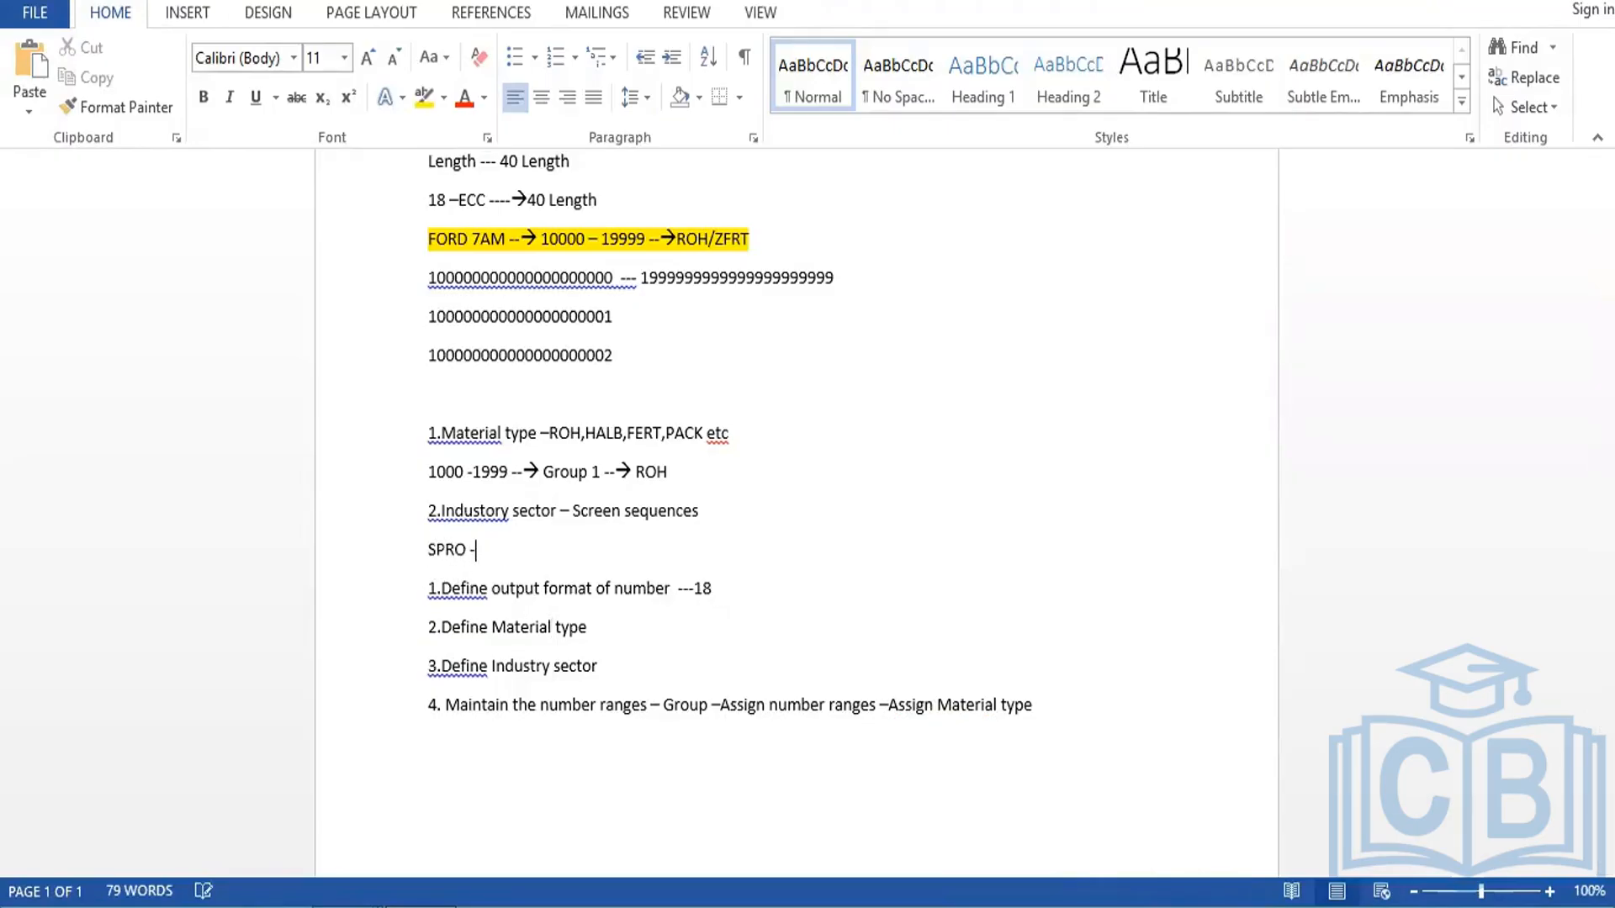
{"action": "type", "text": "Ref img - Lo"}
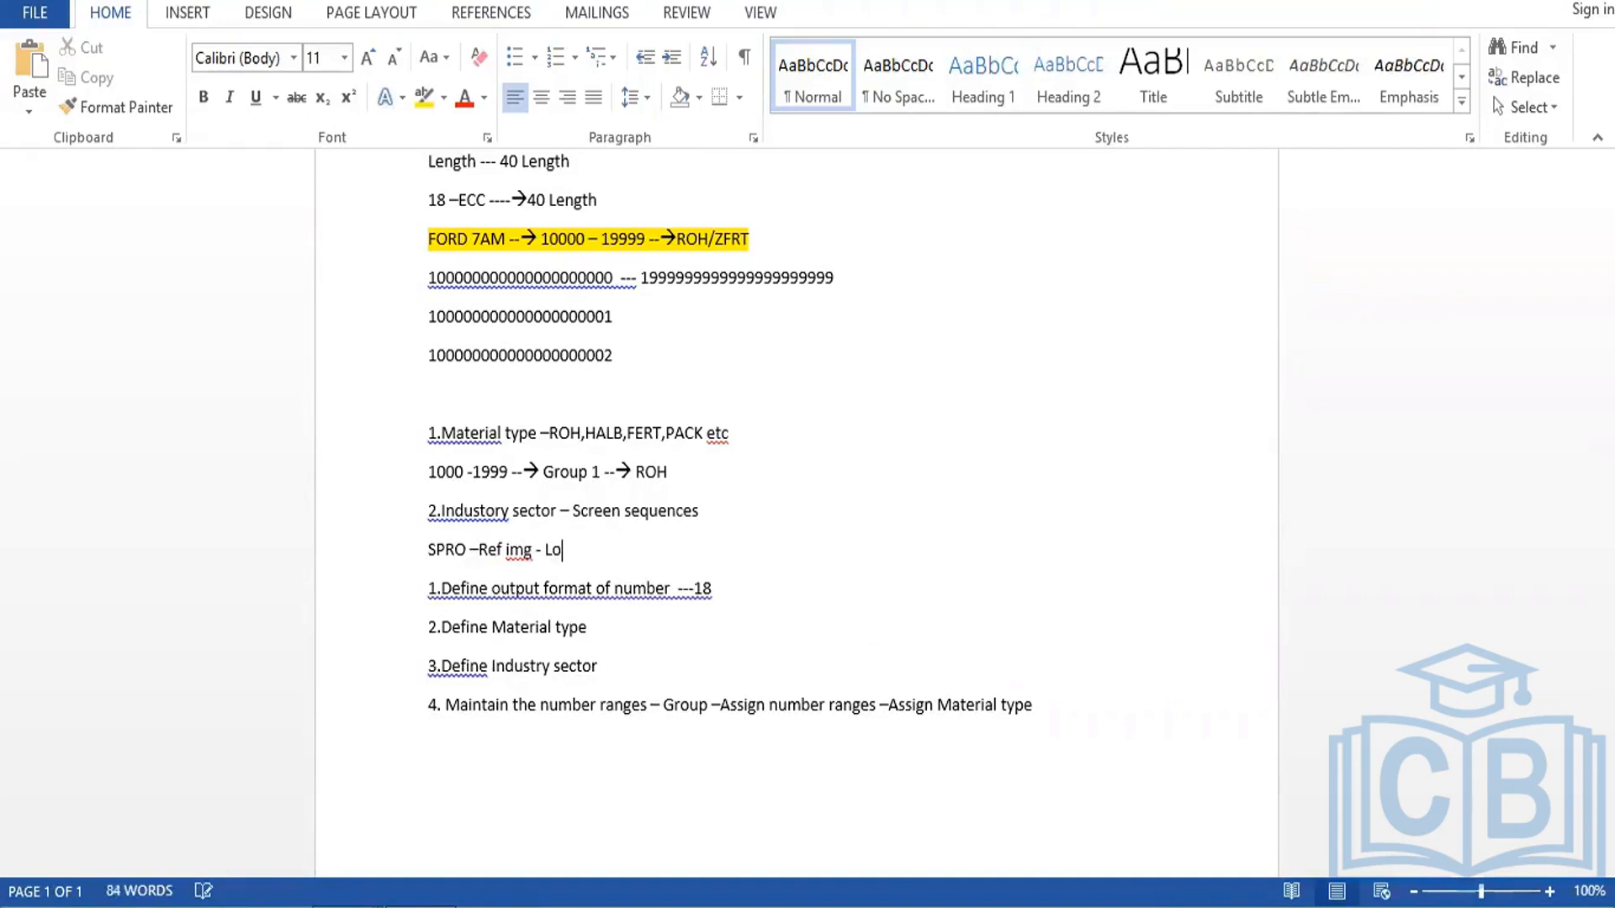
{"action": "type", "text": "gistic general - "}
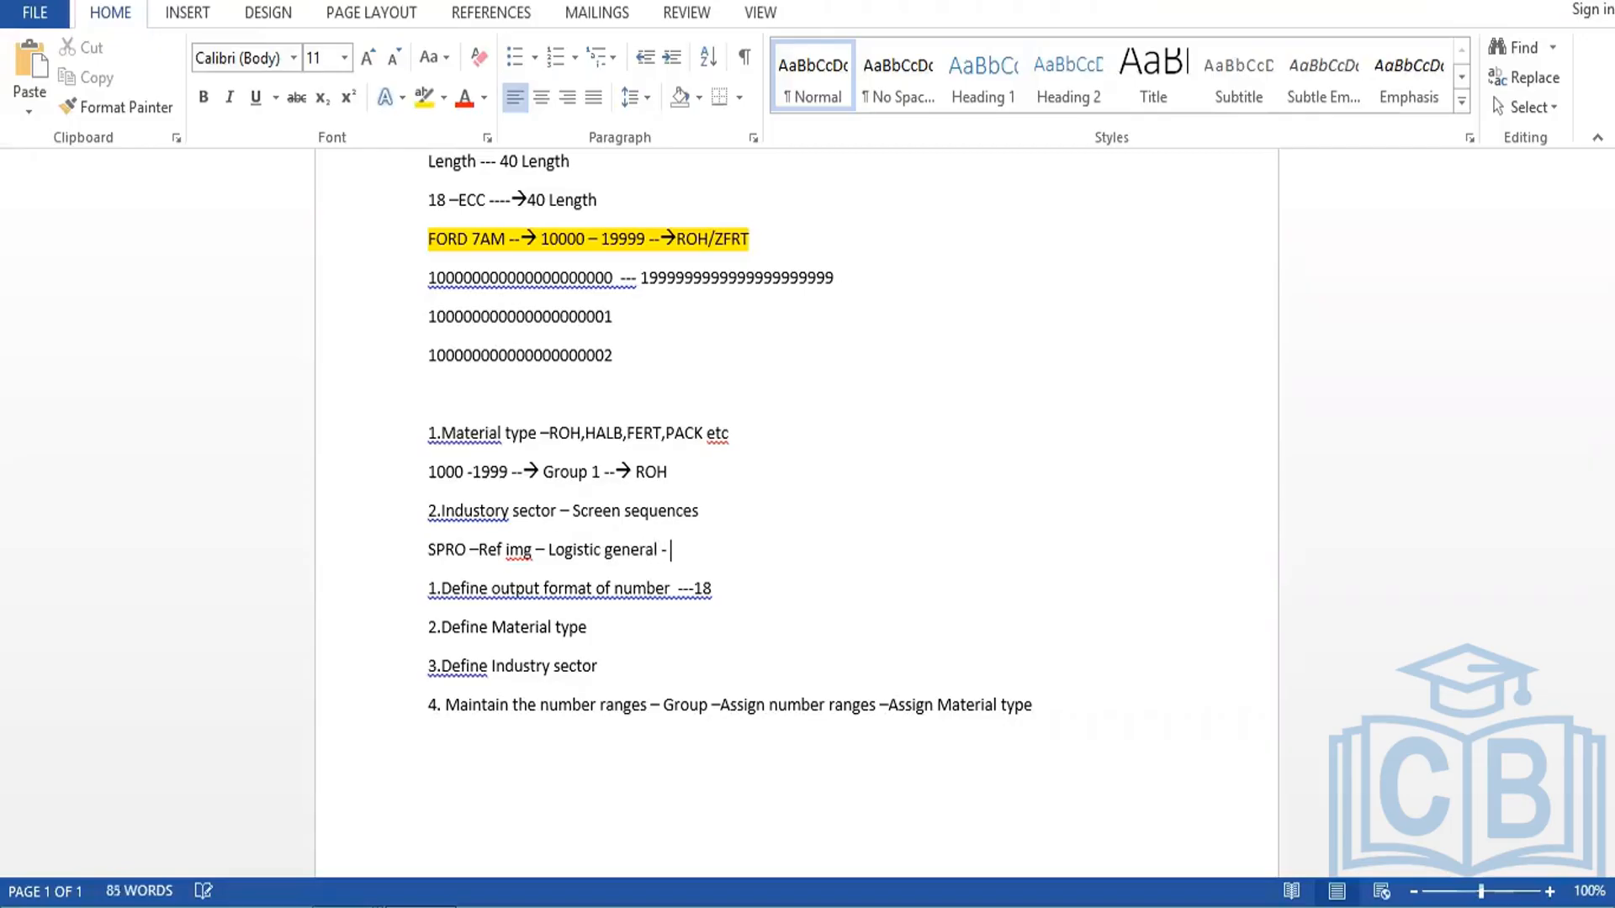
{"action": "type", "text": "Material master -"}
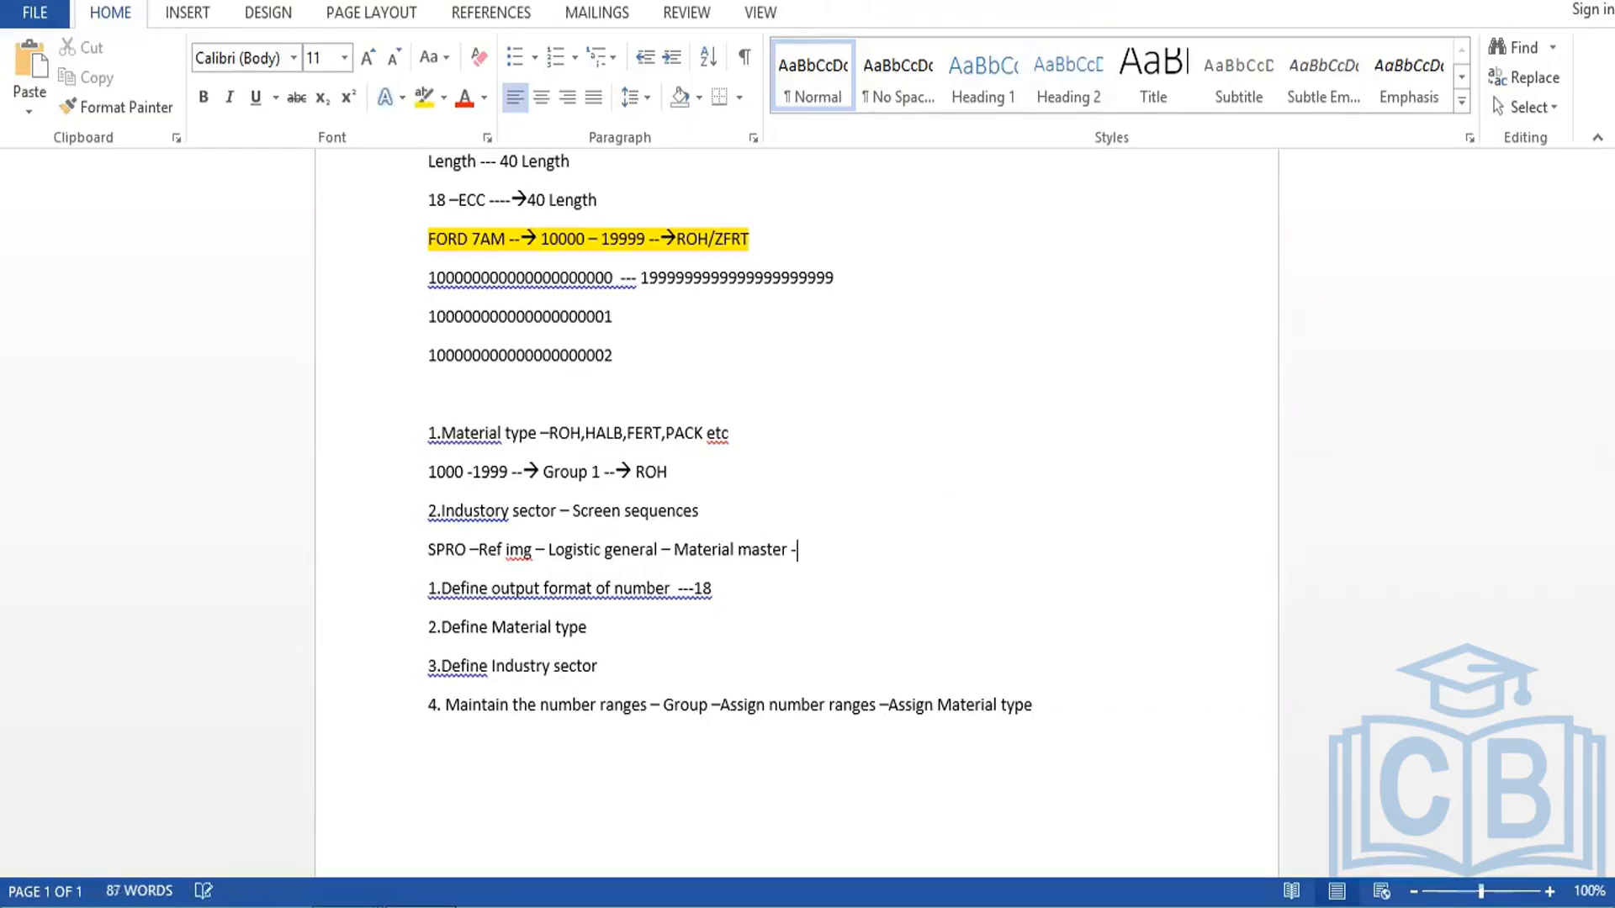
{"action": "type", "text": "De"}
{"action": "key", "text": "BackSpace"}
{"action": "key", "text": "BackSpace"}
{"action": "type", "text": "Field section"}
Step: Add the fifth list line "5.Purcahse value key –Shippng instruction" below the number ranges entry
{"action": "left_click", "coordinate": [431, 745]}
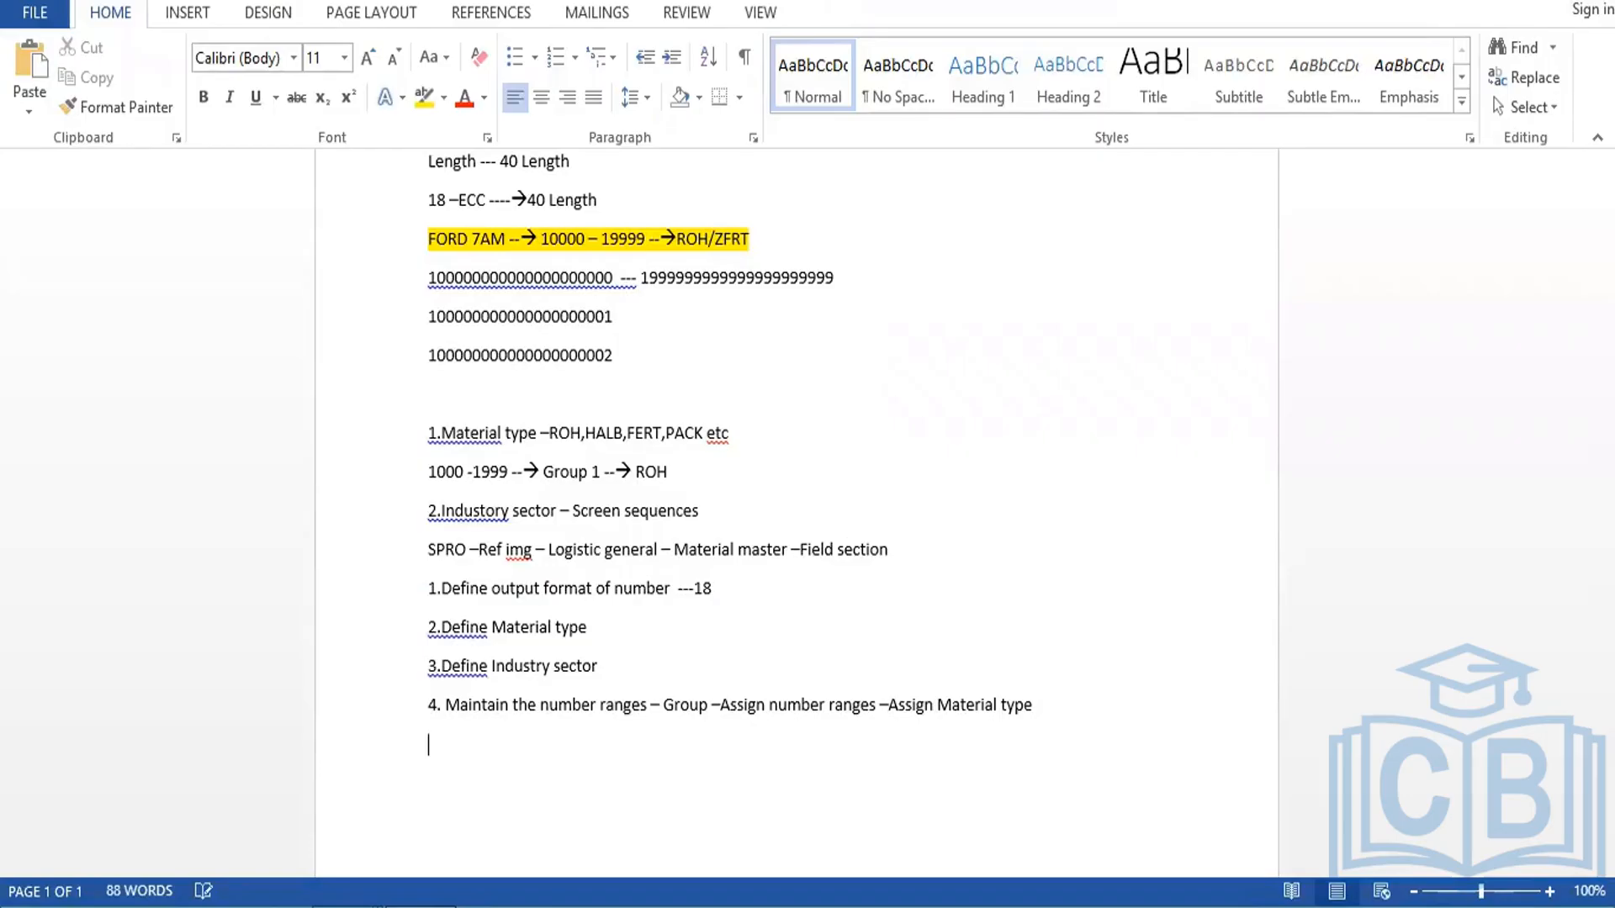
{"action": "type", "text": "5.Purcahse value key"}
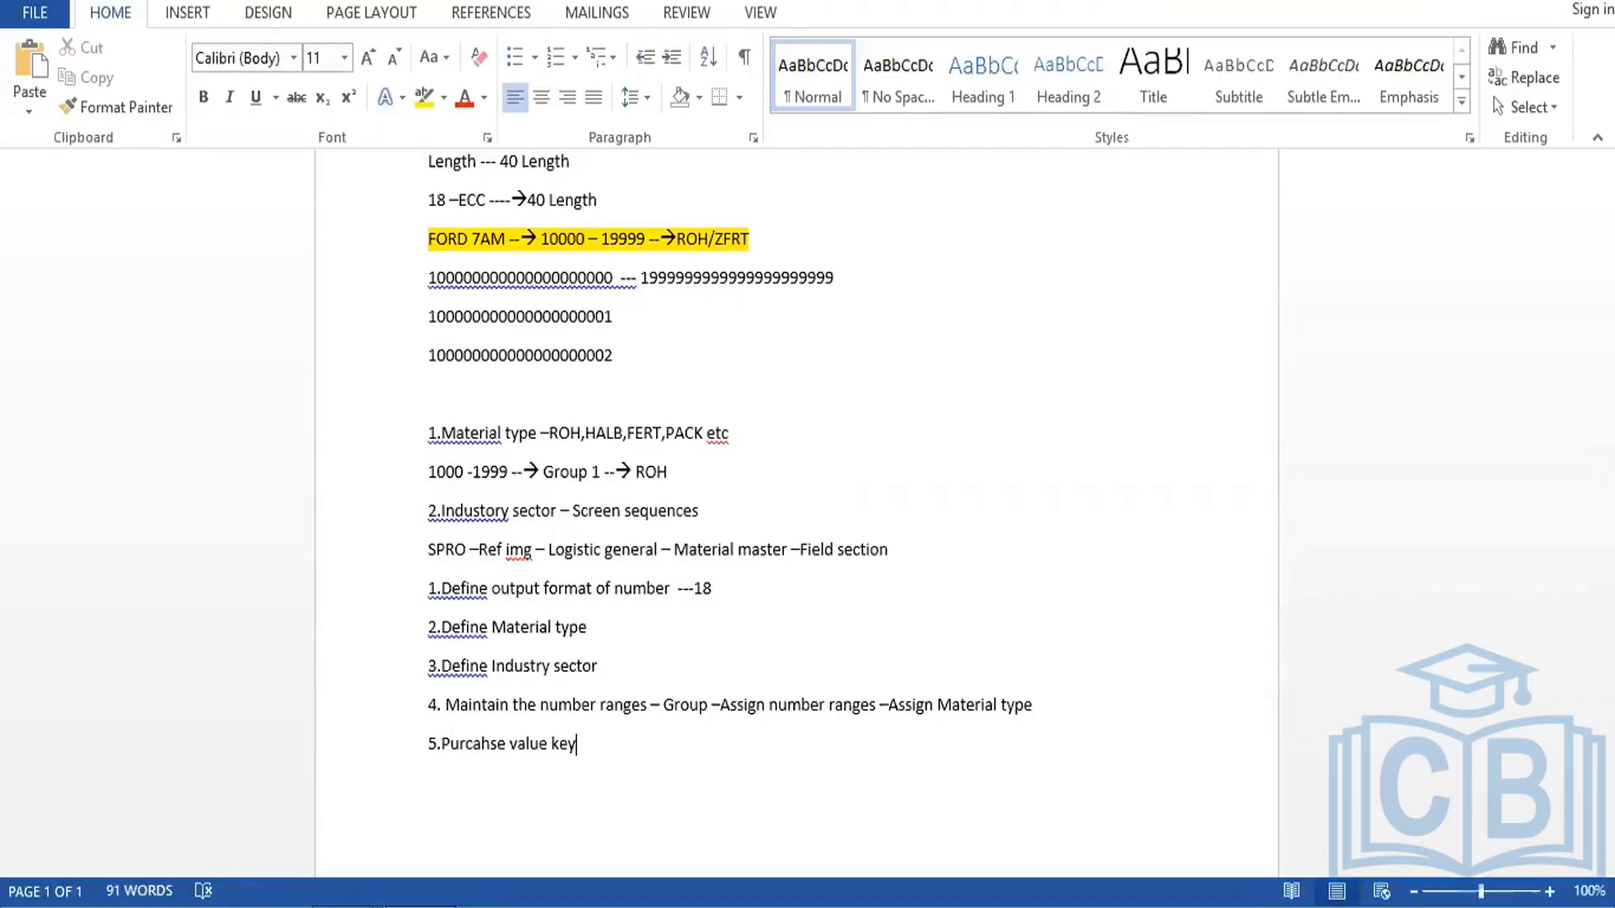
{"action": "type", "text": "--"}
{"action": "type", "text": "Shi"}
{"action": "type", "text": "ppn"}
{"action": "type", "text": "g instru"}
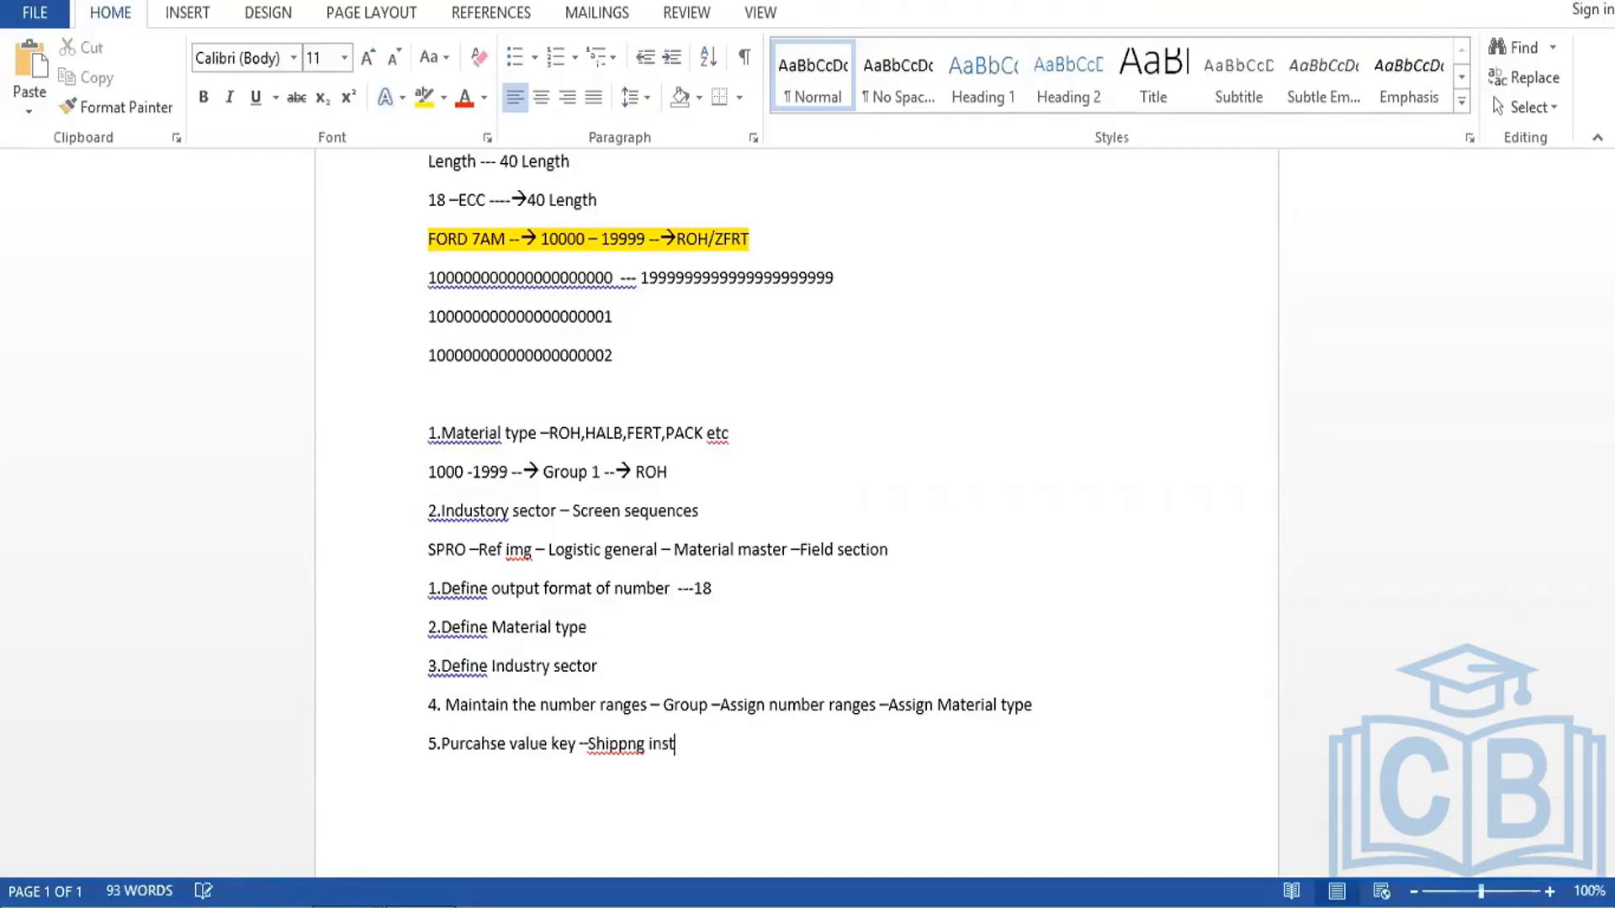
{"action": "type", "text": "ction"}
Step: Switch to SAP Easy Access and start transaction SPRO
{"action": "mouse_move", "coordinate": [398, 905]}
{"action": "left_click", "coordinate": [432, 832]}
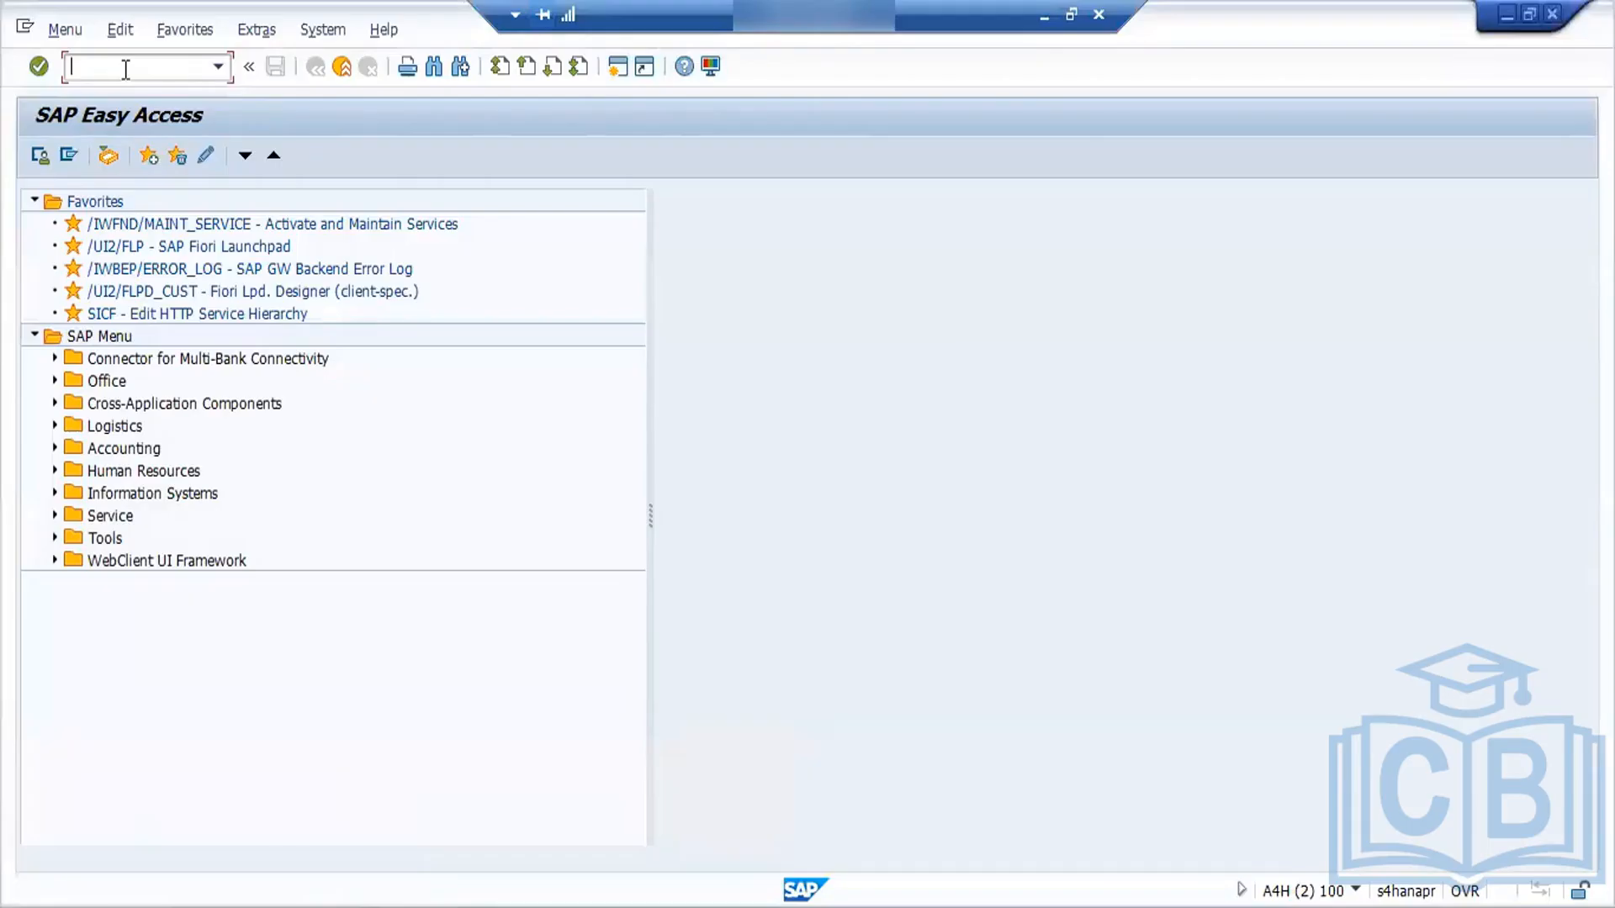
{"action": "type", "text": "spro"}
{"action": "key", "text": "Return"}
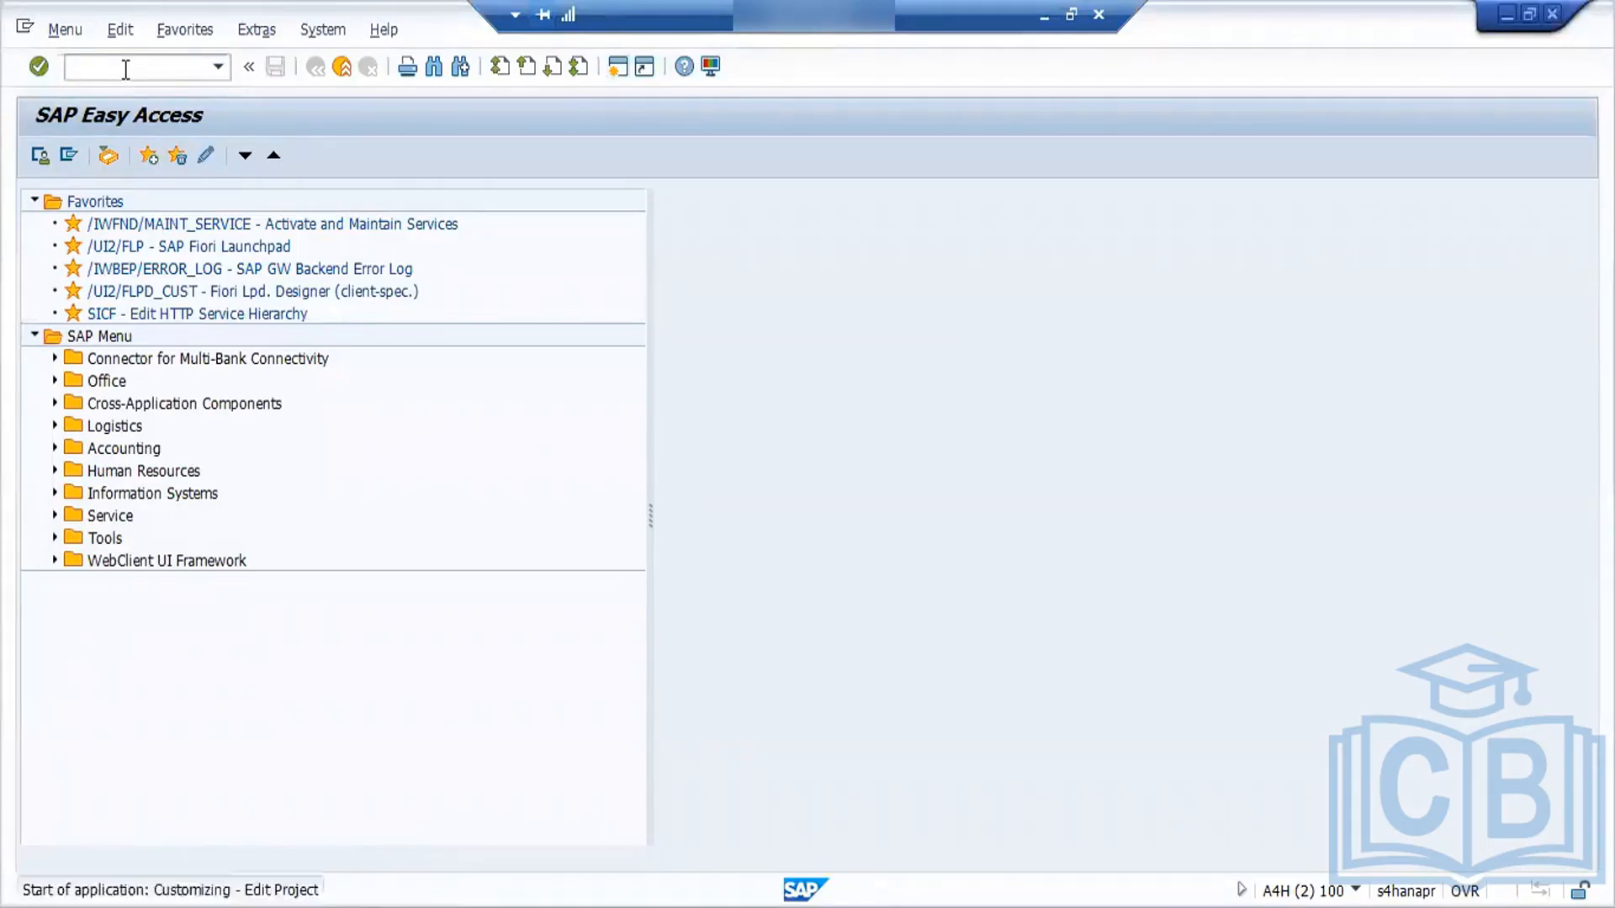
Step: Open the Define Shipping Instructions activity in the SAP Reference IMG under Materials Management, Purchasing, Material Master
{"action": "left_click", "coordinate": [133, 154]}
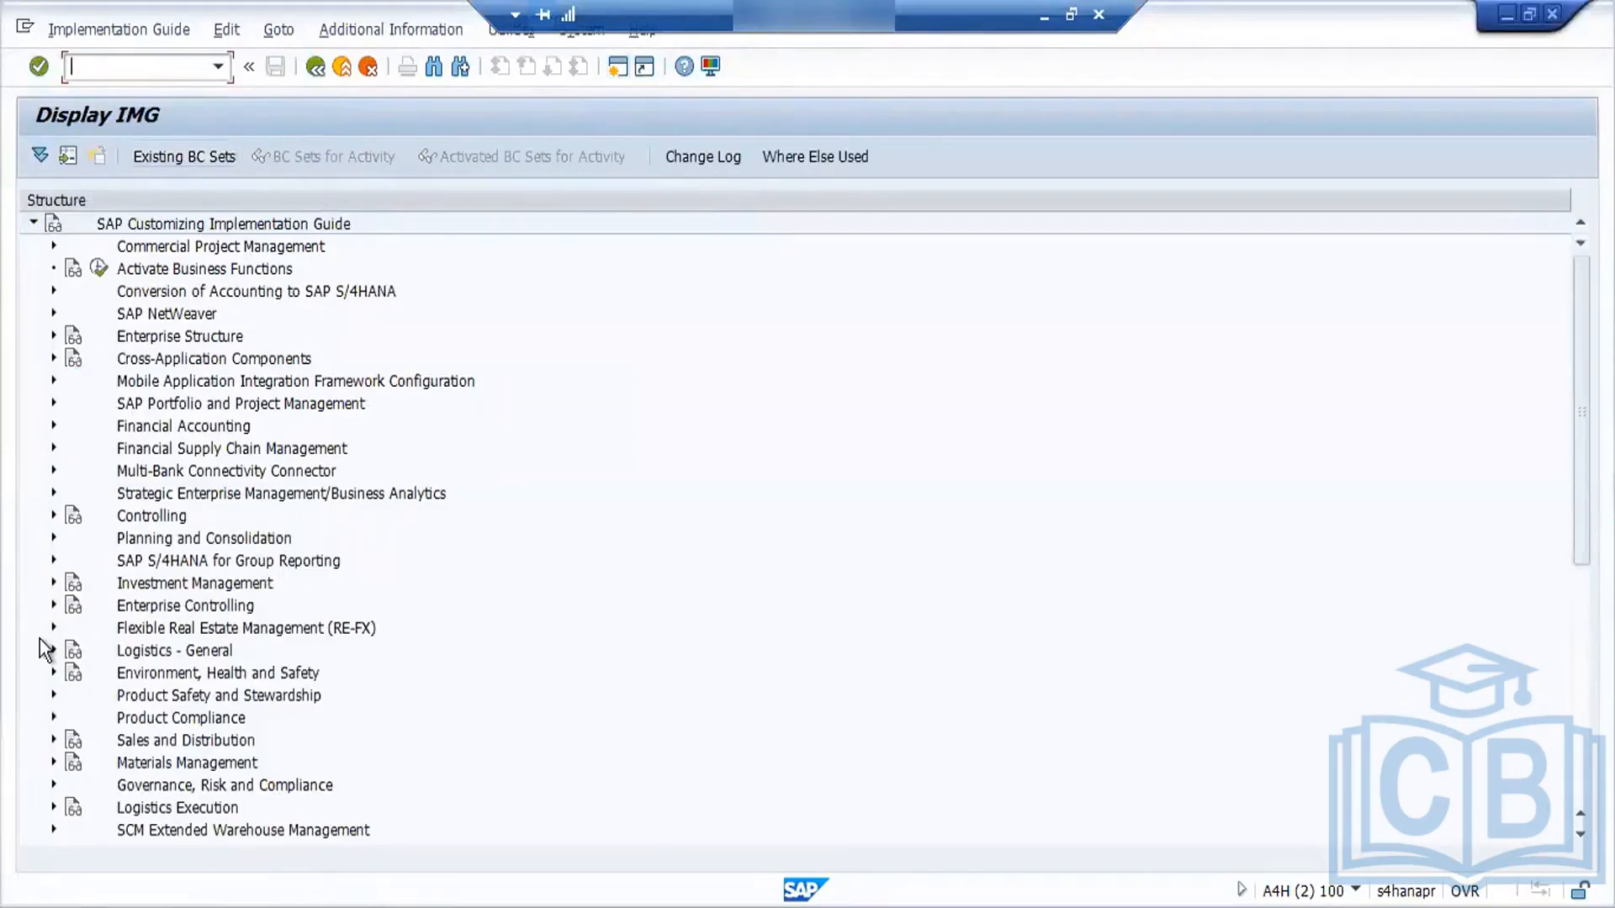
{"action": "left_click", "coordinate": [53, 762]}
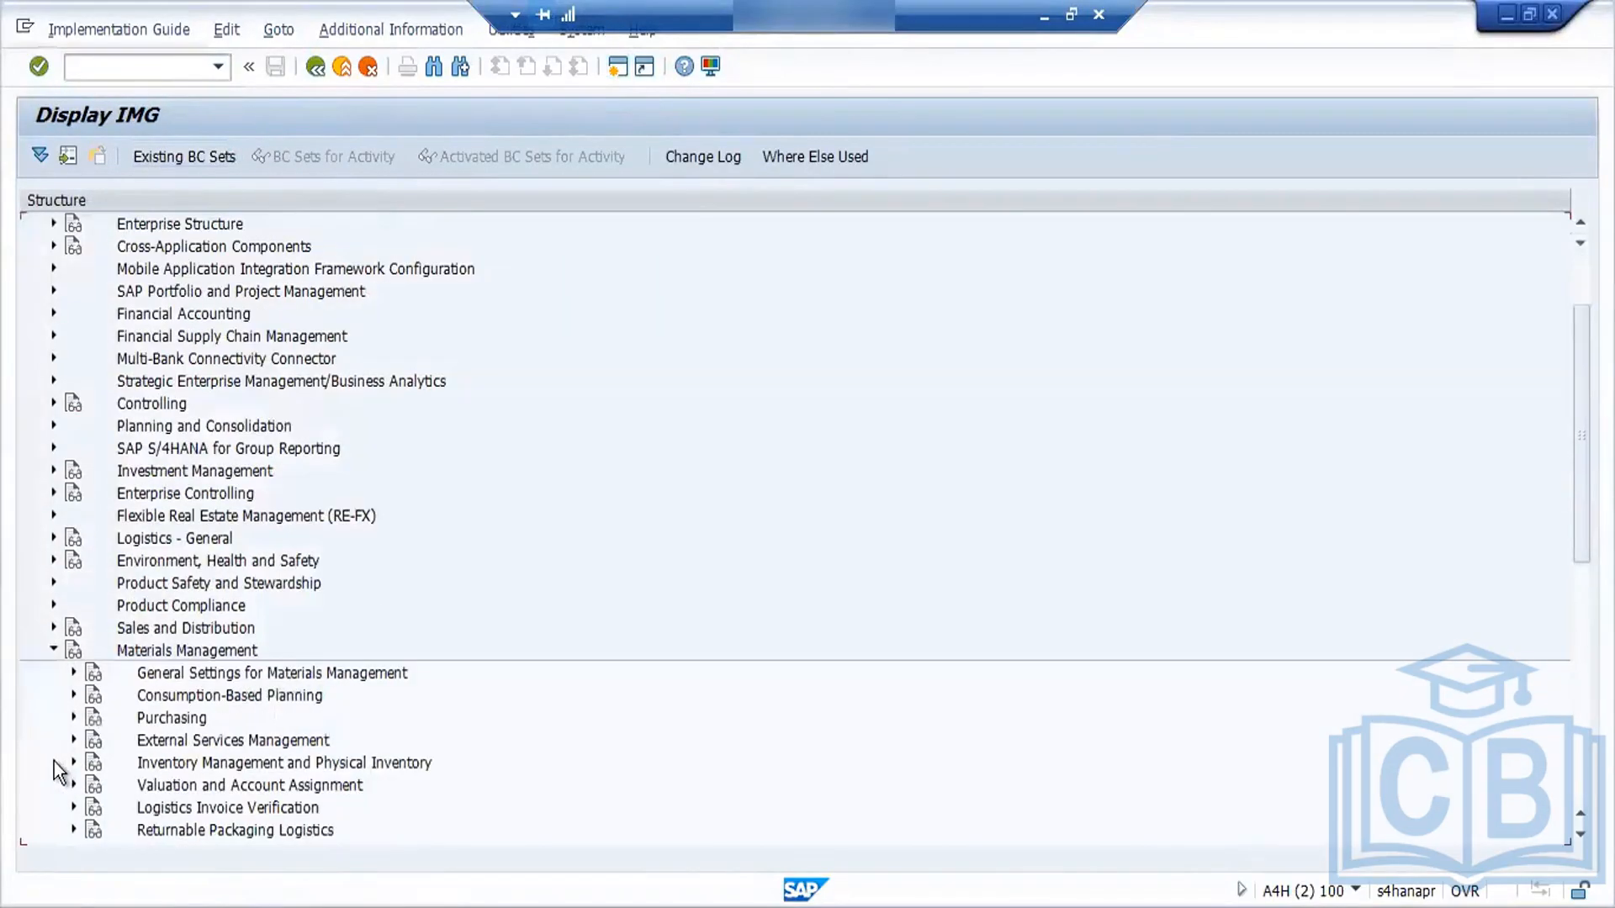
{"action": "left_click", "coordinate": [73, 719]}
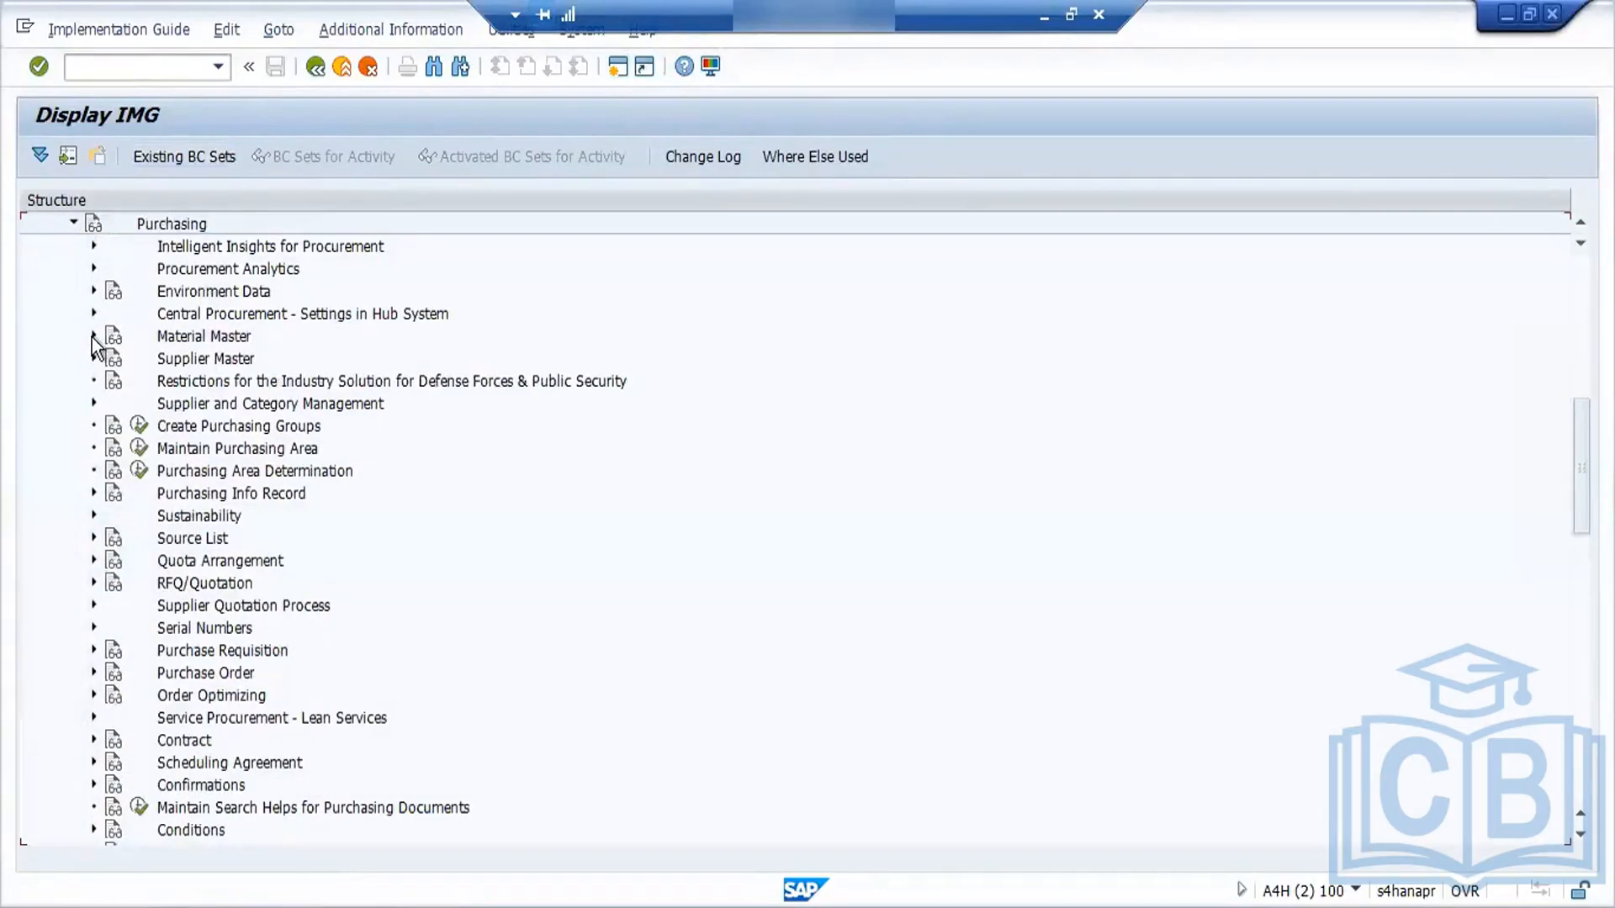
{"action": "left_click", "coordinate": [93, 336]}
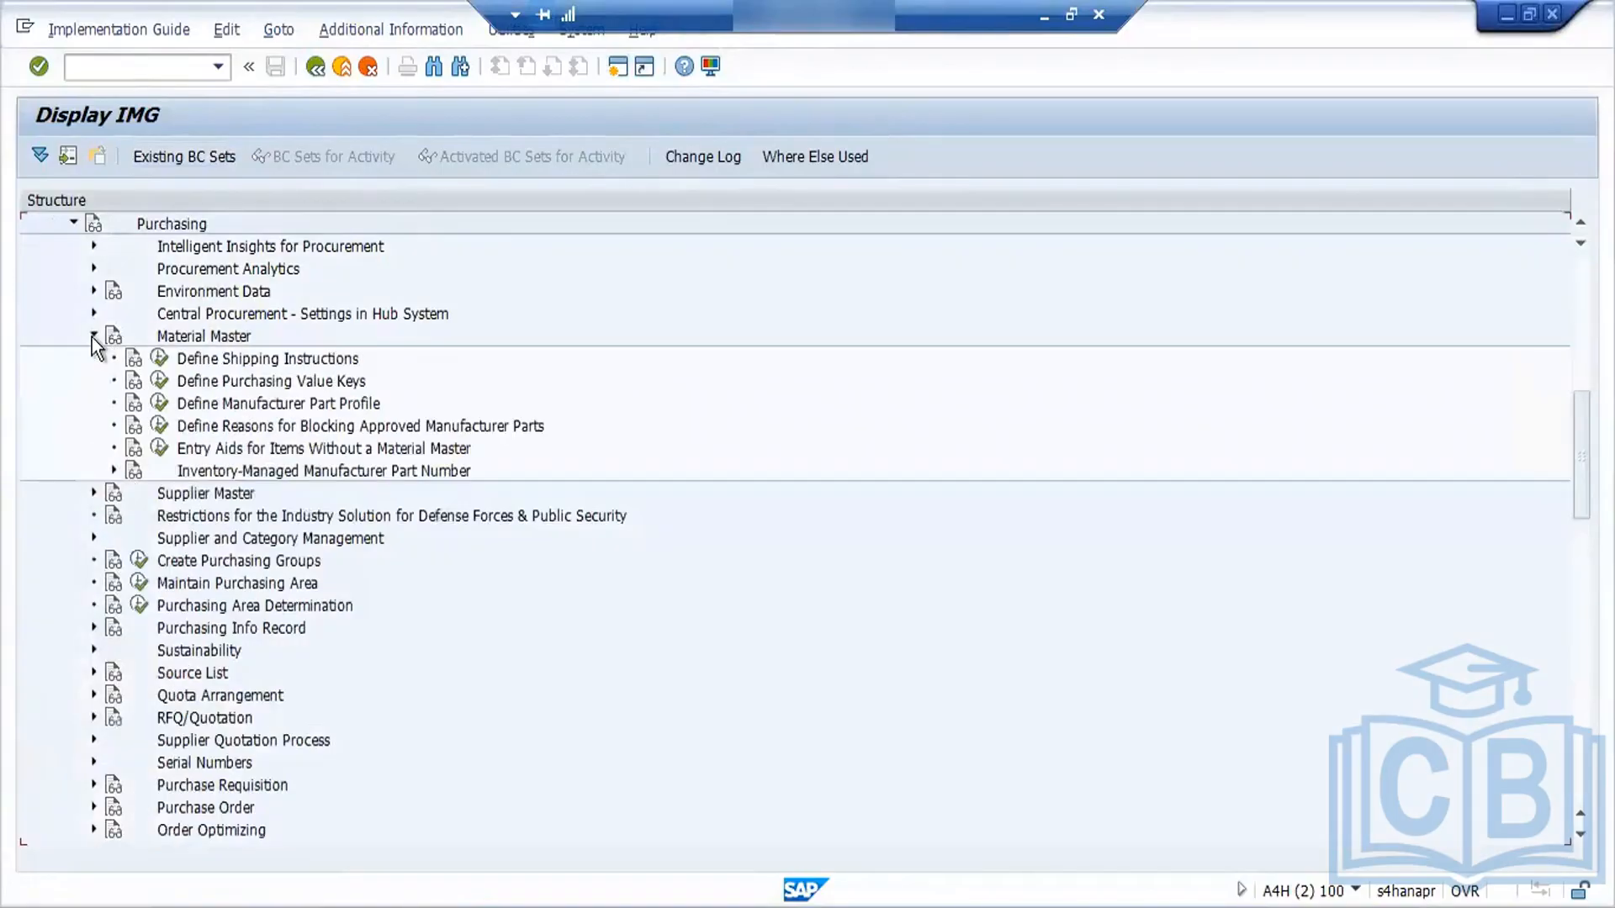
{"action": "left_click", "coordinate": [159, 359]}
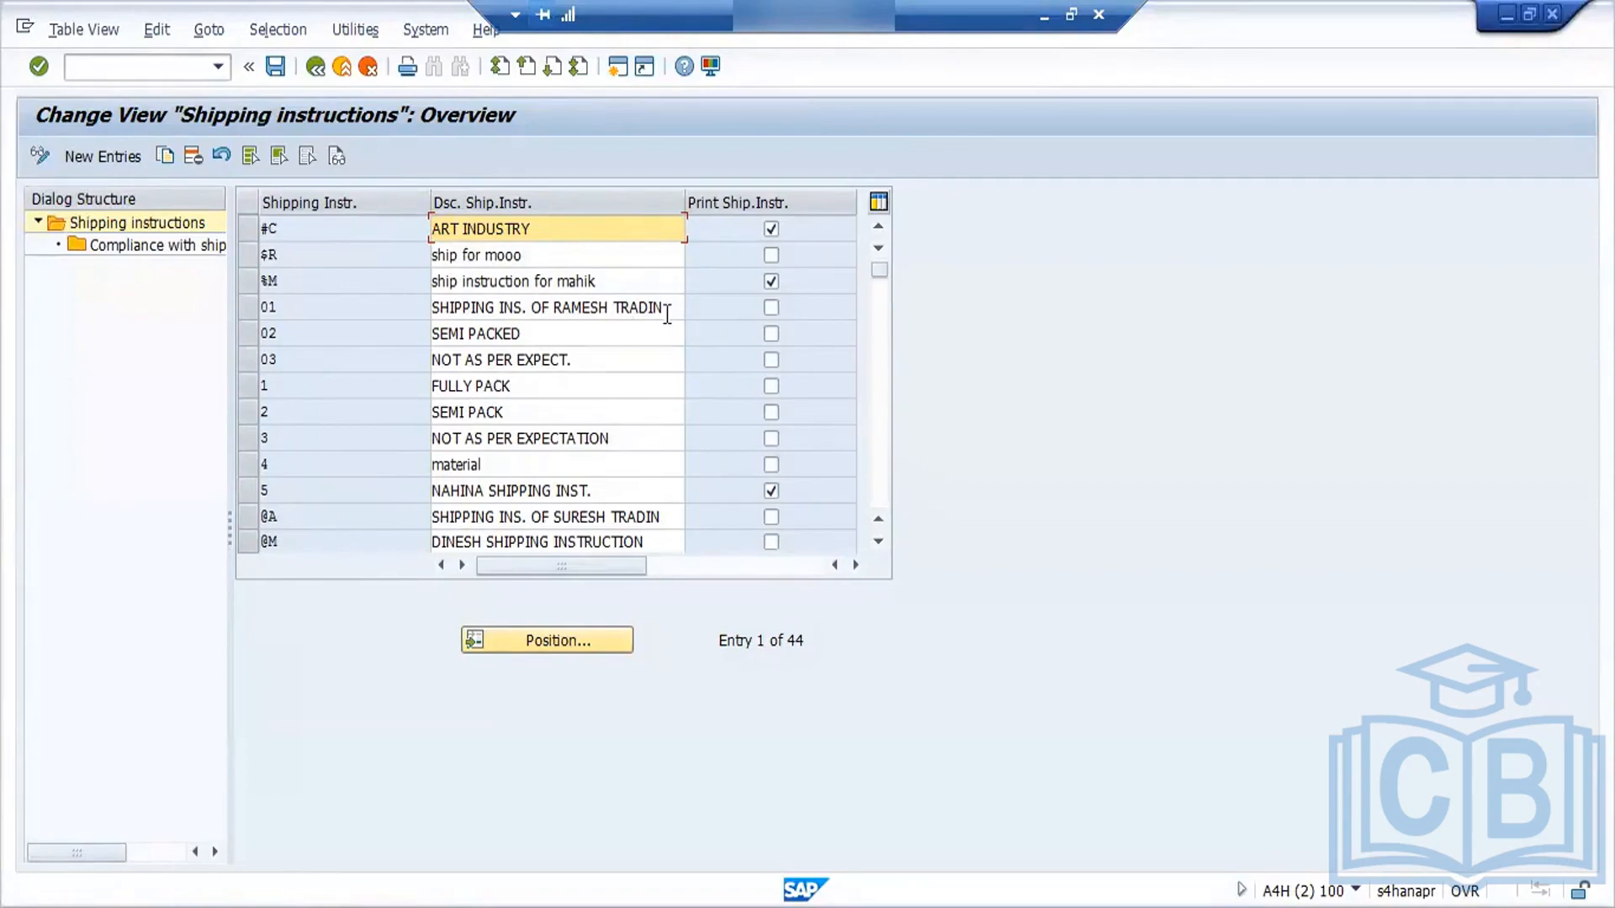
Step: Change the description of shipping instruction 01 to "Pack with cart board" and of 02 to "Pack with Plastic wrap"
{"action": "left_click_drag", "start_coordinate": [664, 308], "coordinate": [388, 302]}
{"action": "key", "text": "Delete"}
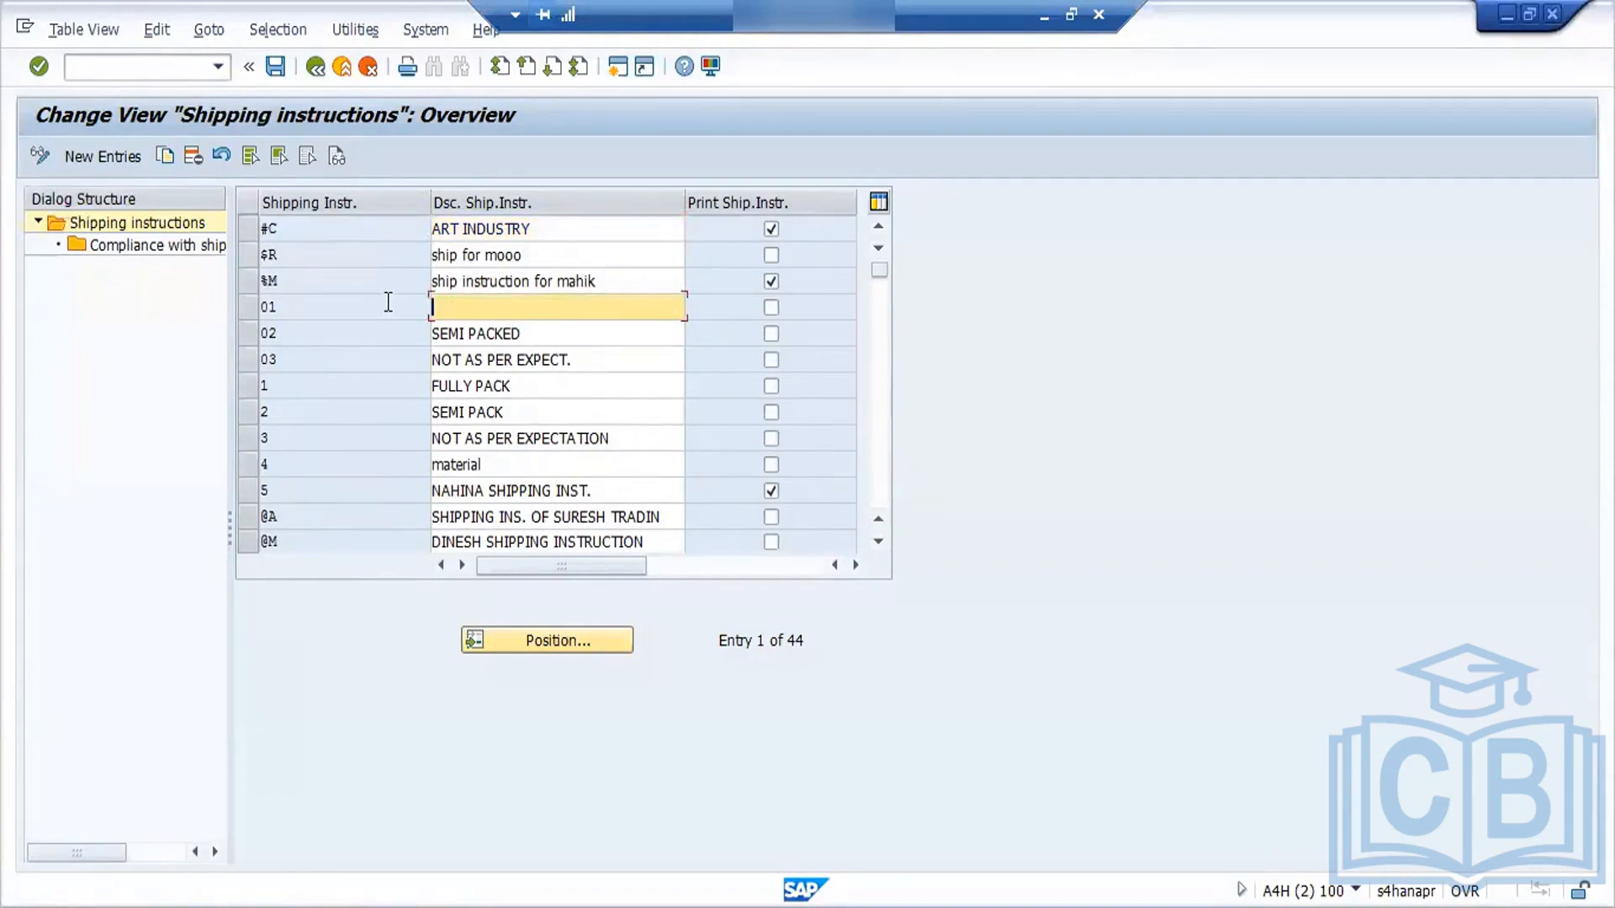
{"action": "type", "text": "Pack with cart board"}
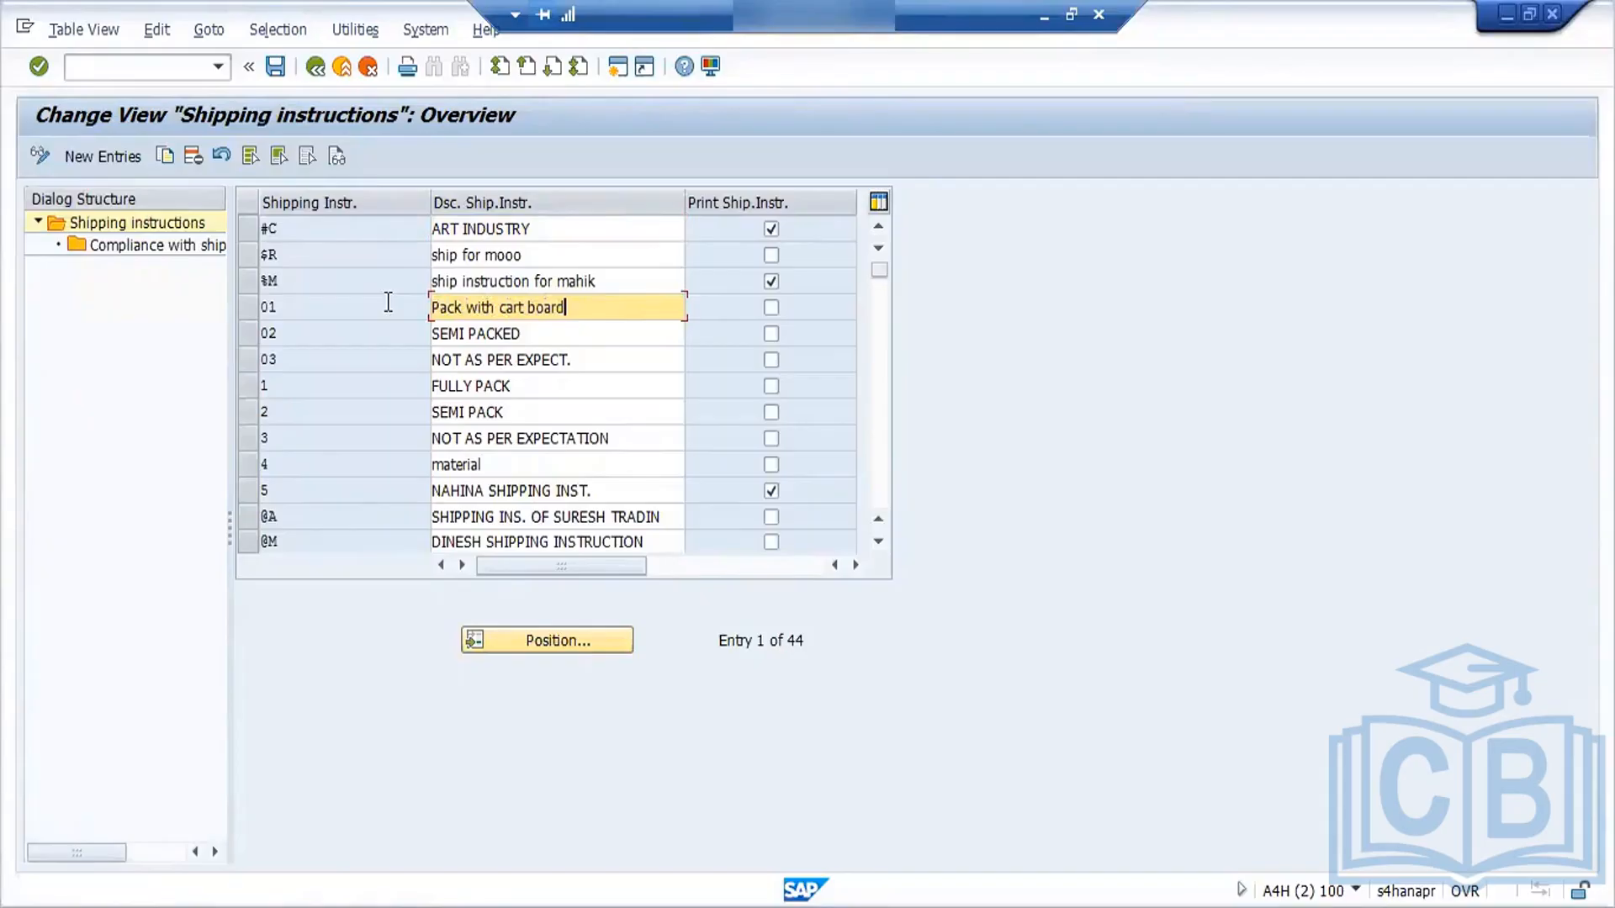
{"action": "key", "text": "Down"}
{"action": "key", "text": "Delete"}
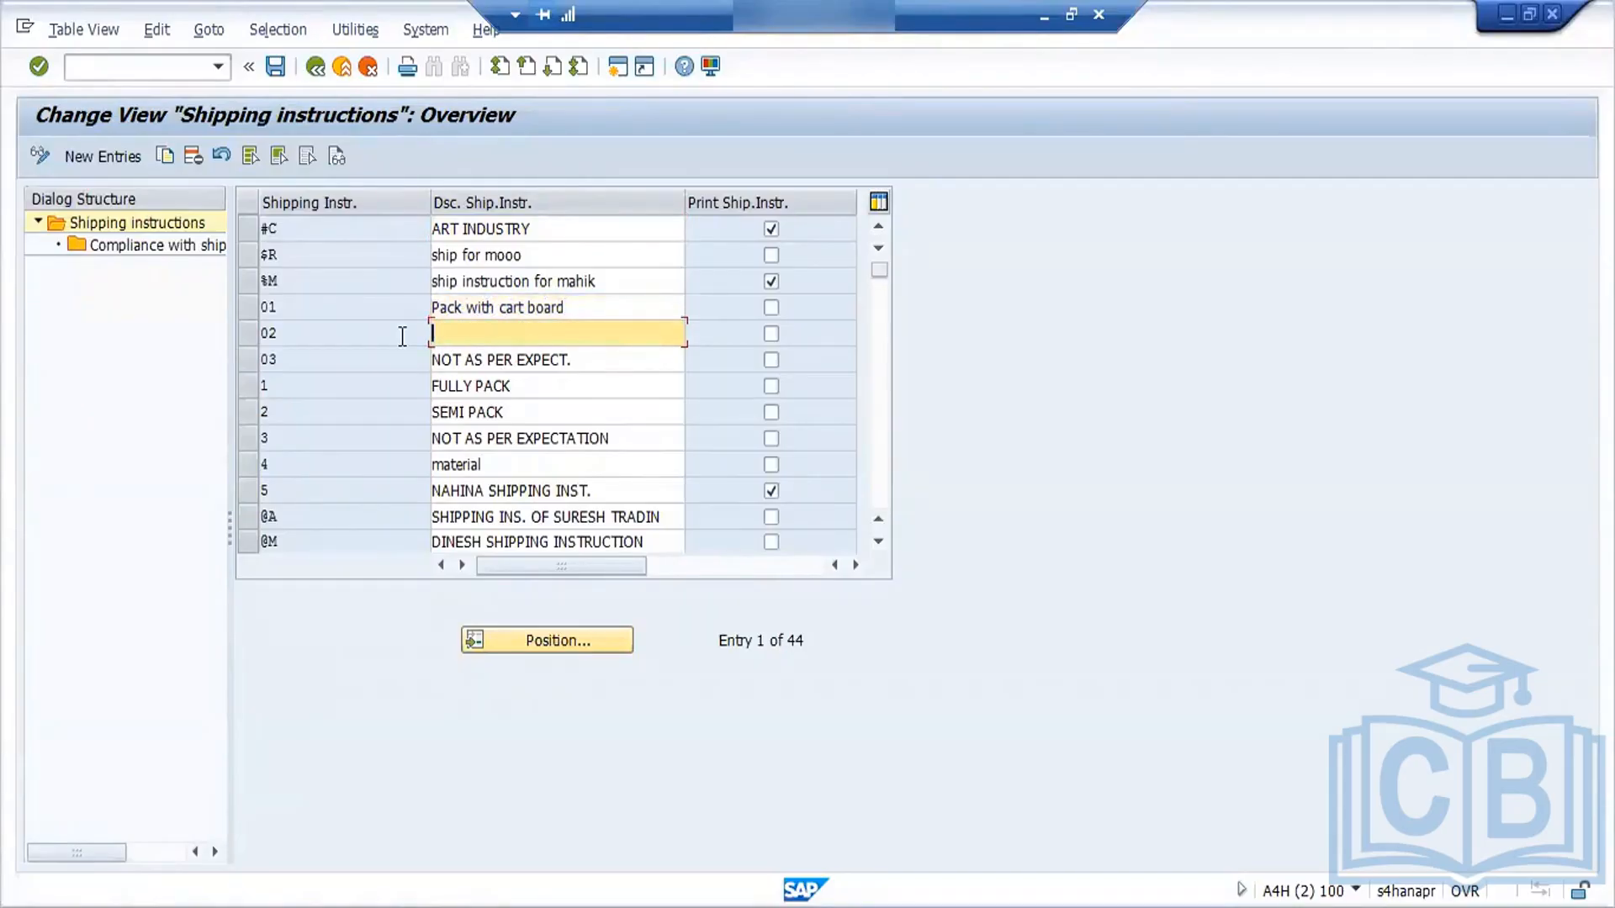
{"action": "type", "text": "Pack with Plastic wrap"}
Step: Save the shipping instructions under the proposed customizing request and return to the IMG structure
{"action": "left_click", "coordinate": [274, 65]}
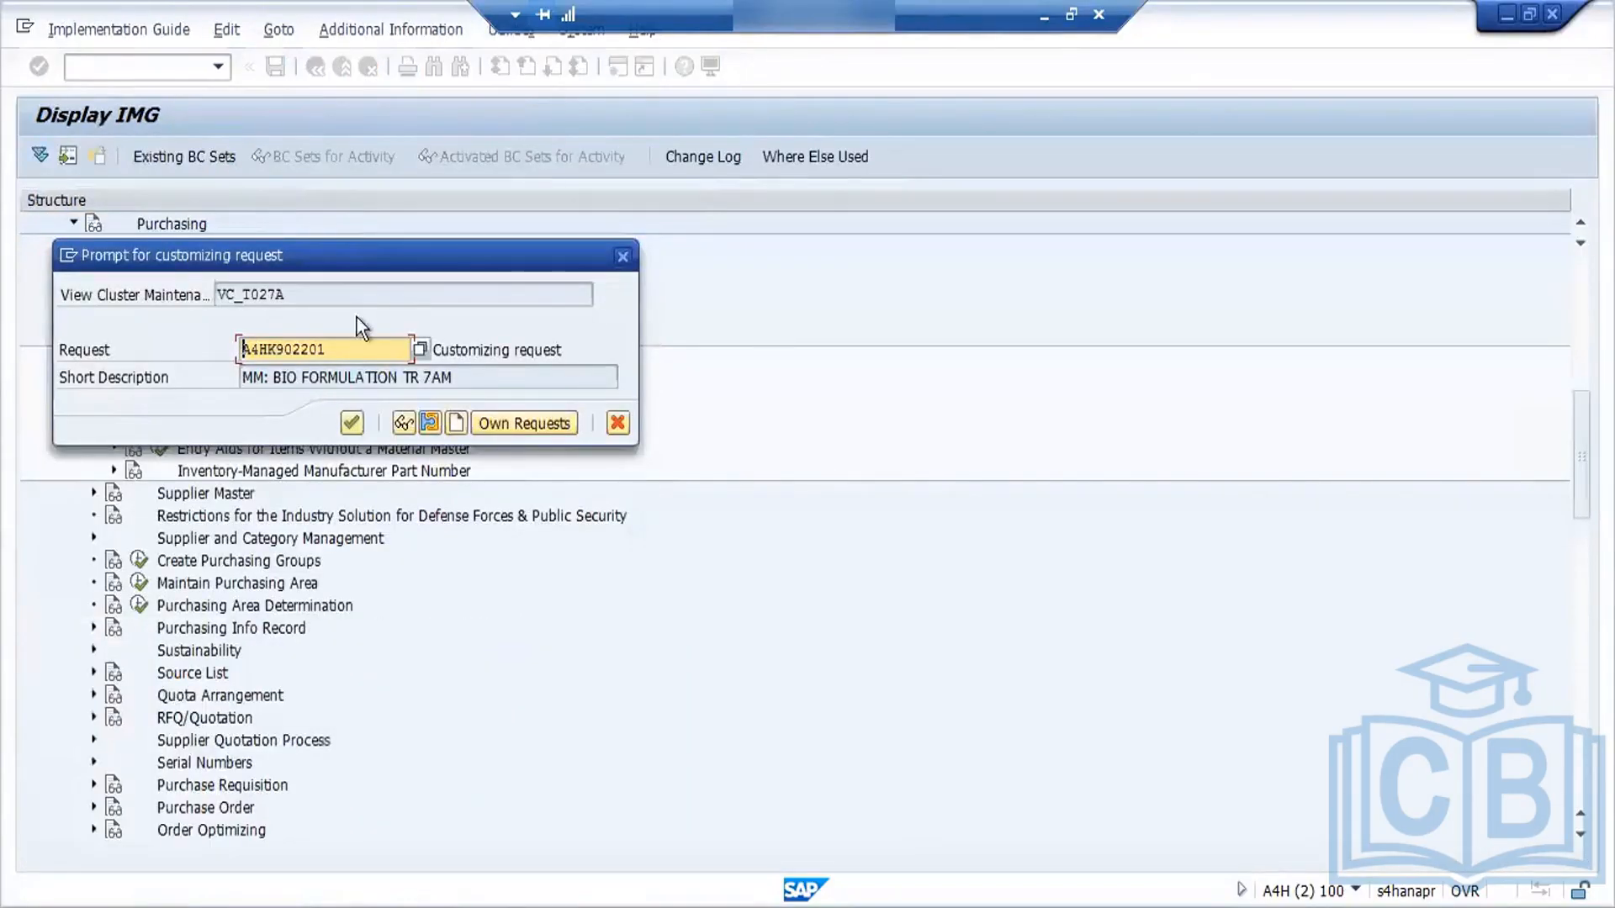
{"action": "left_click", "coordinate": [350, 423]}
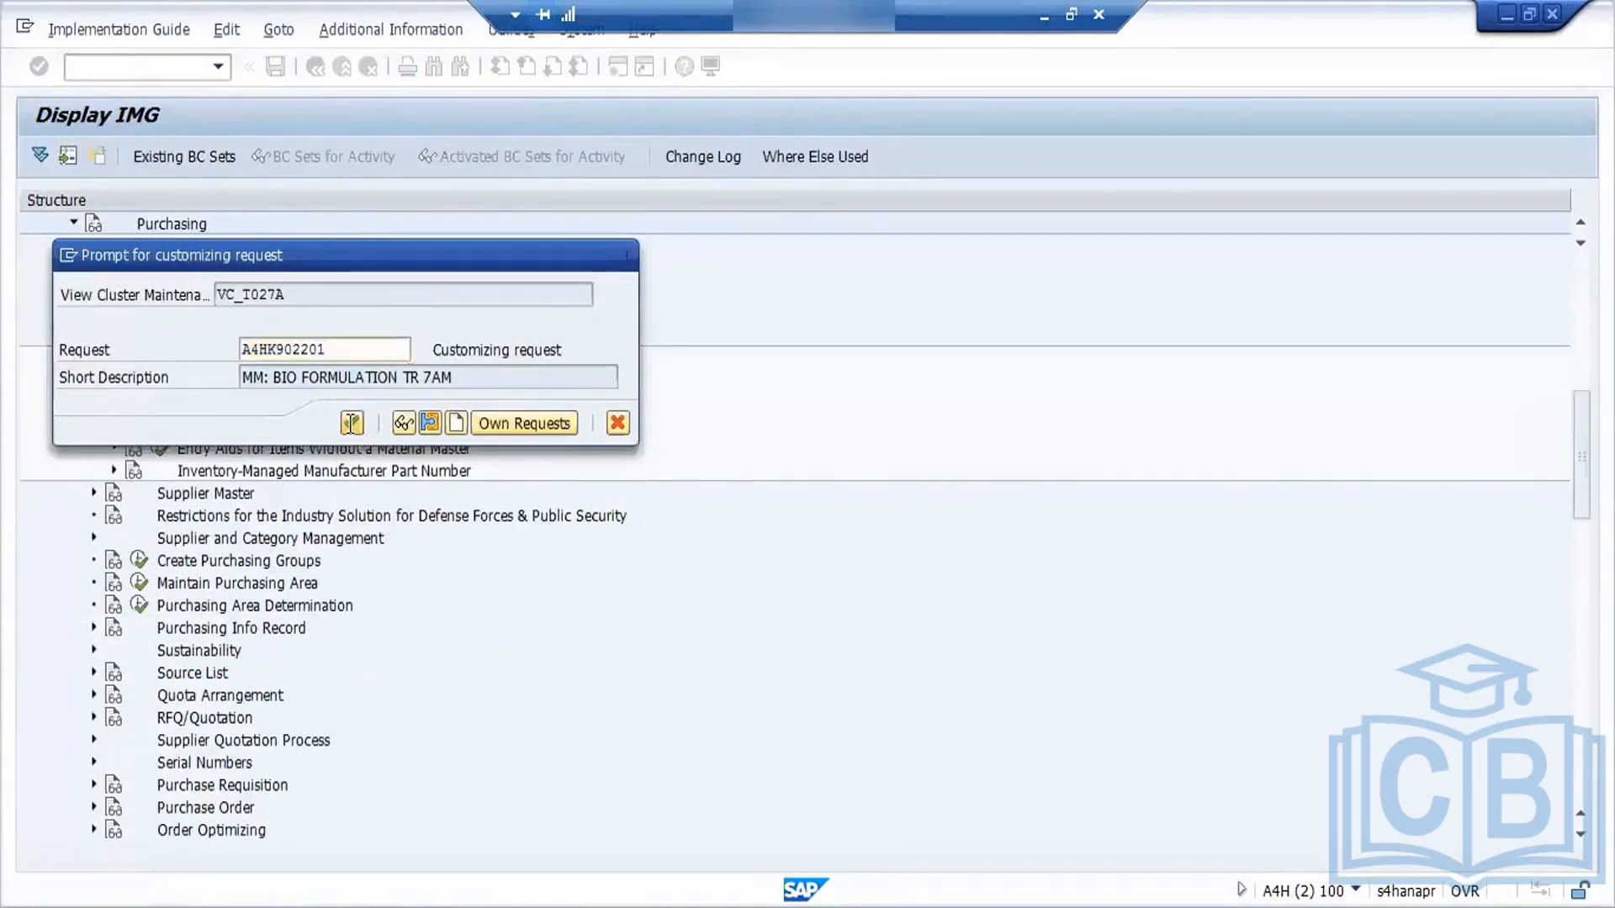
{"action": "left_click", "coordinate": [737, 551]}
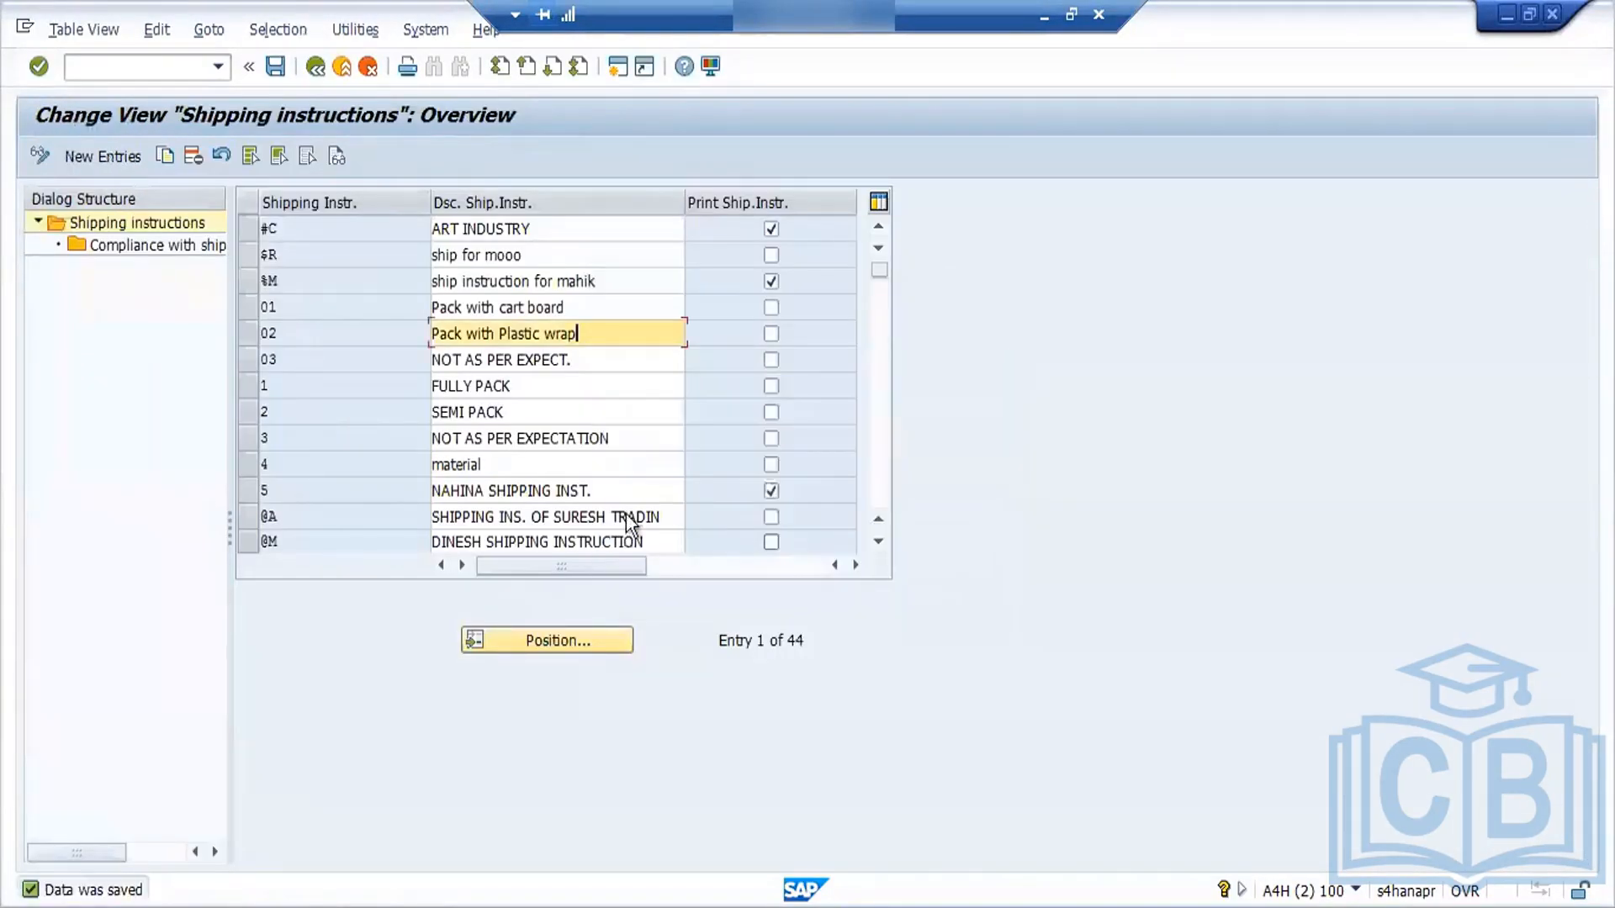
{"action": "left_click", "coordinate": [316, 68]}
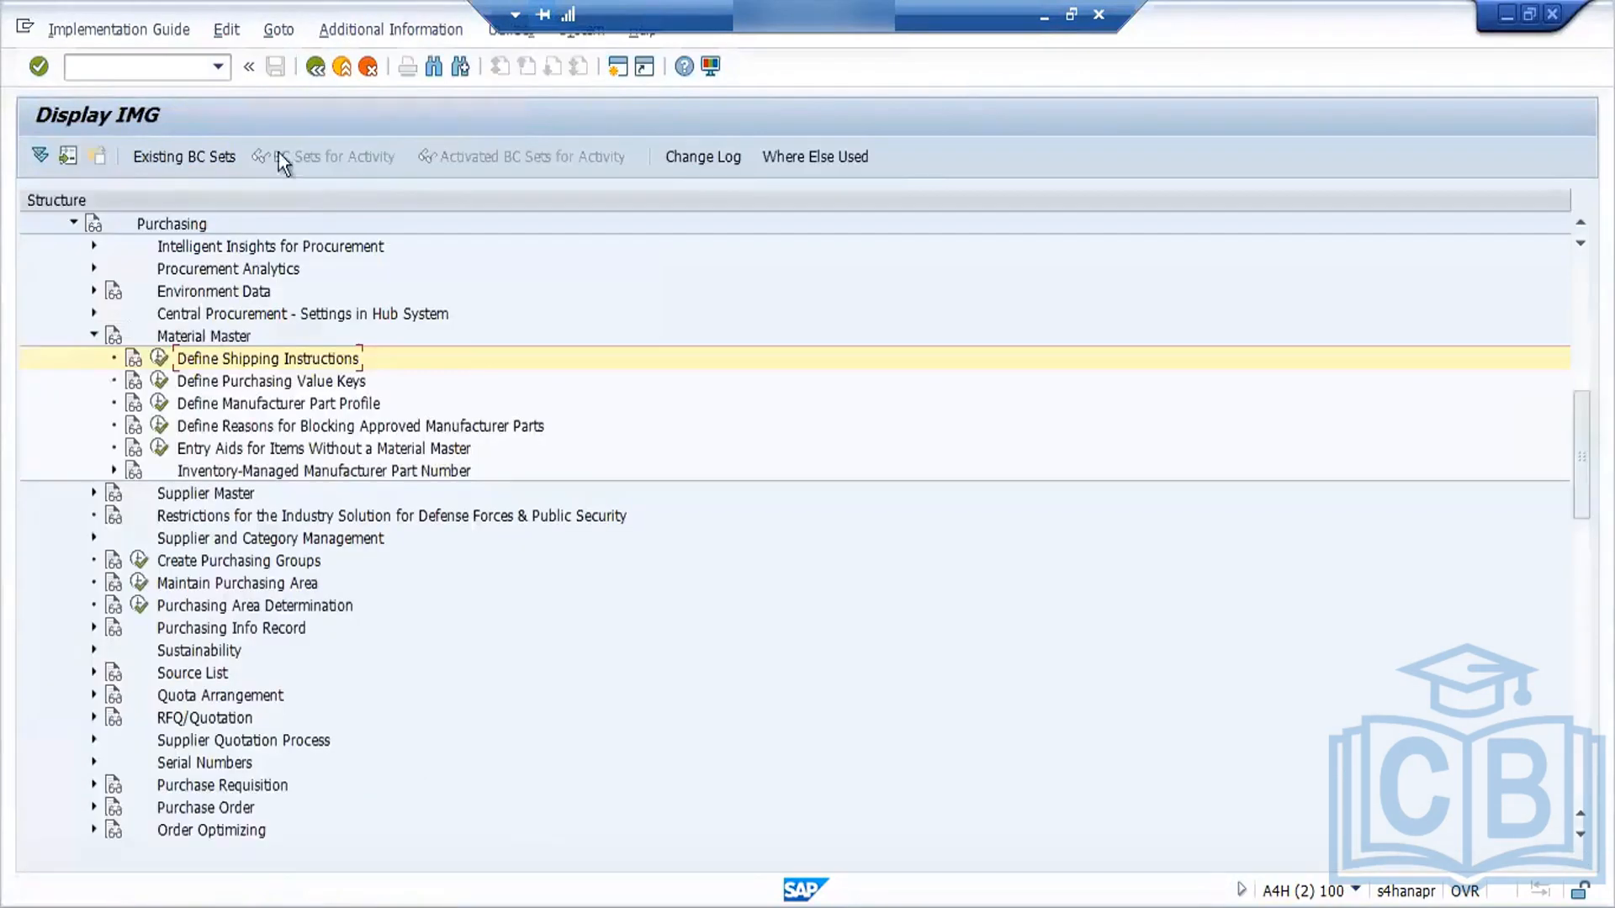
Step: Open Define Purchasing Value Keys and start a new entry with key 2 and Acknowledgment Reqd enabled
{"action": "left_click", "coordinate": [160, 382]}
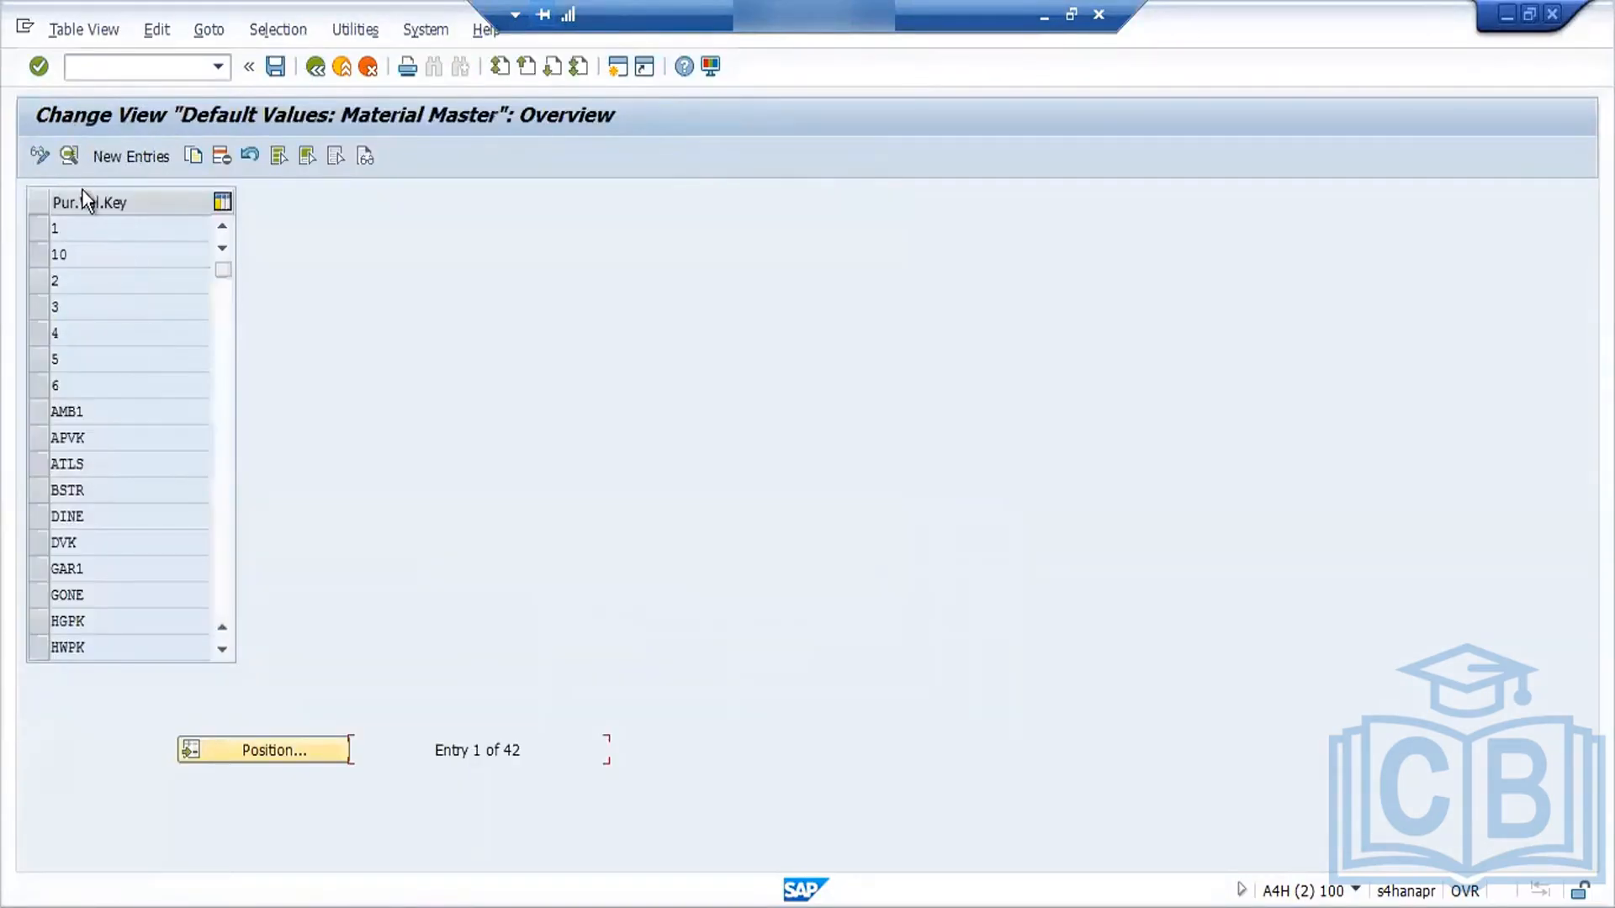
{"action": "left_click", "coordinate": [118, 158]}
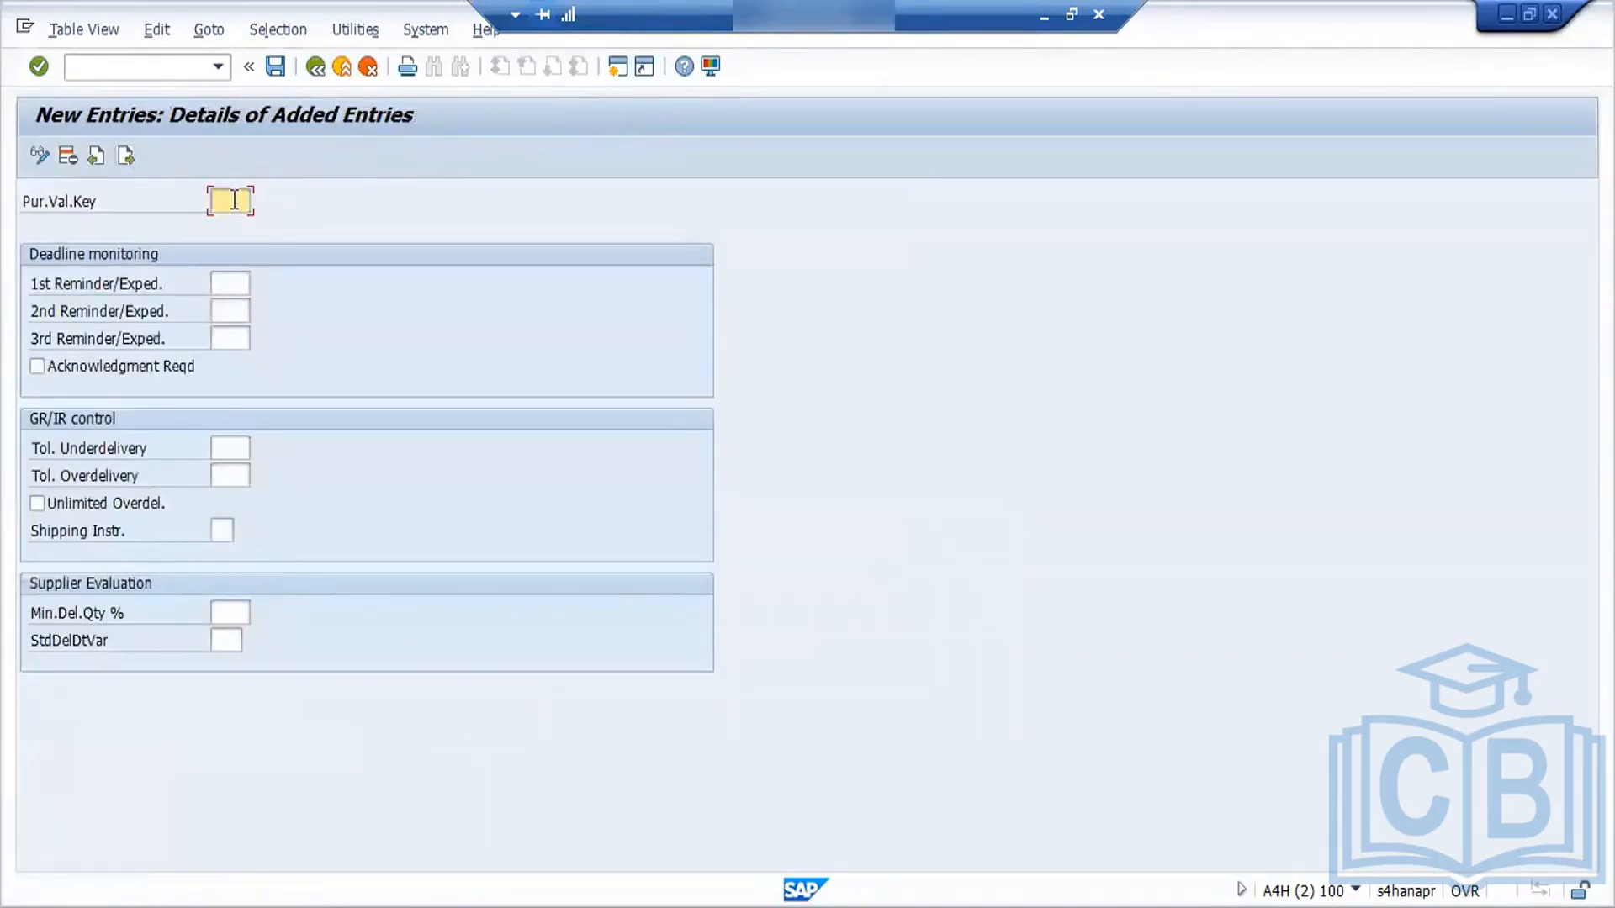
{"action": "type", "text": "2"}
{"action": "left_click", "coordinate": [48, 363]}
Step: Set the underdelivery and overdelivery tolerances to 10 and choose shipping instruction 01, Pack with cart board
{"action": "left_click", "coordinate": [243, 450]}
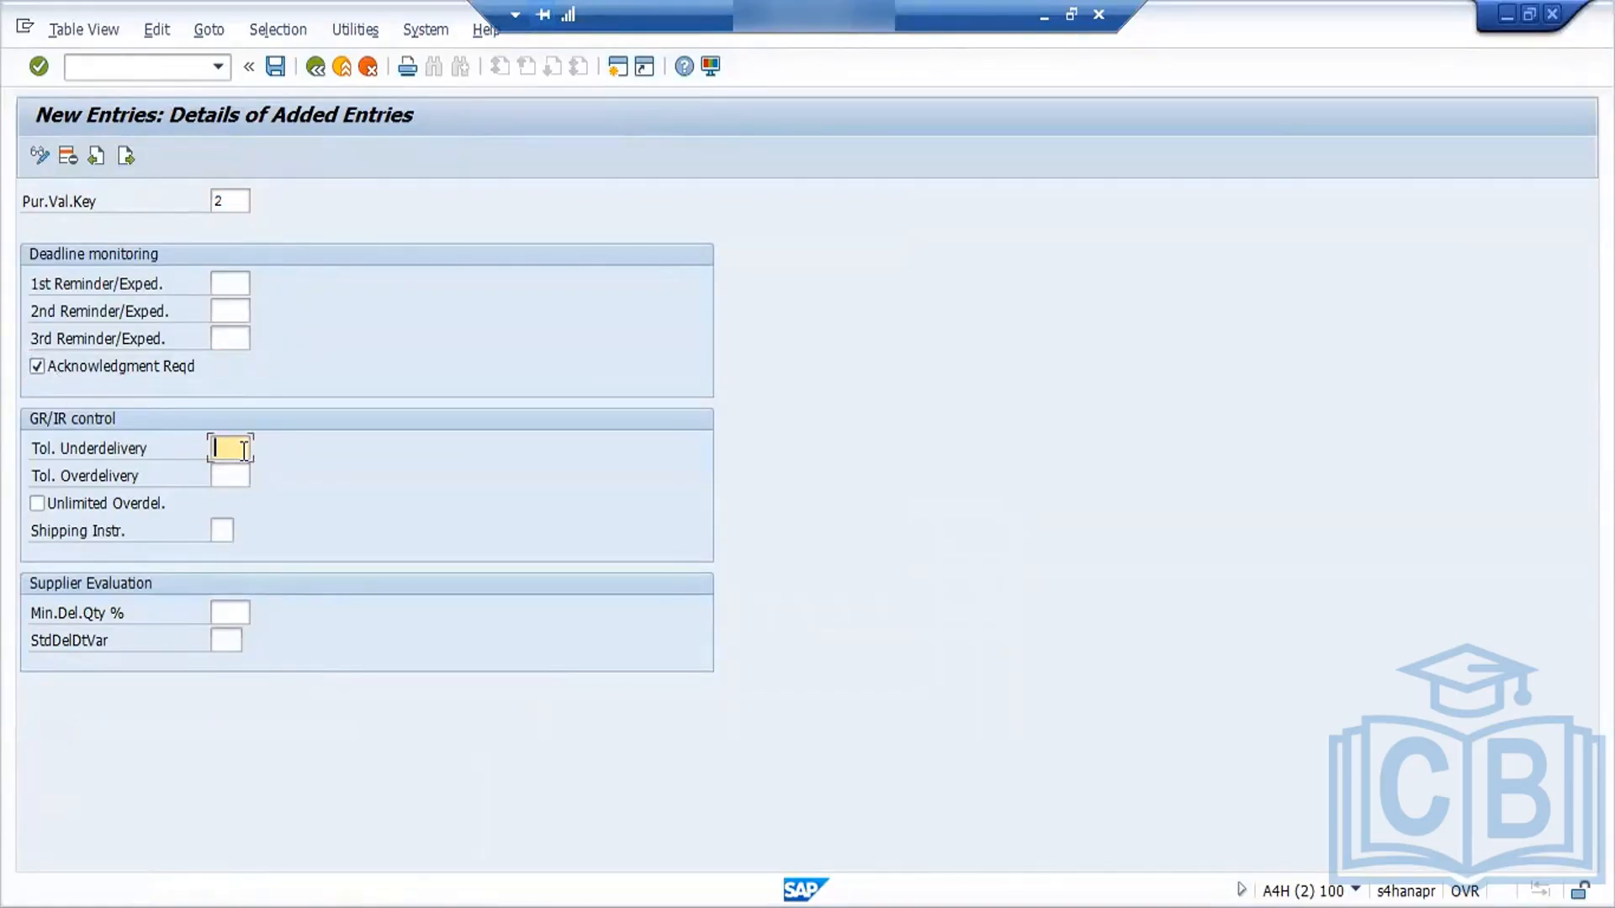
{"action": "type", "text": "10"}
{"action": "left_click", "coordinate": [240, 470]}
{"action": "type", "text": "10"}
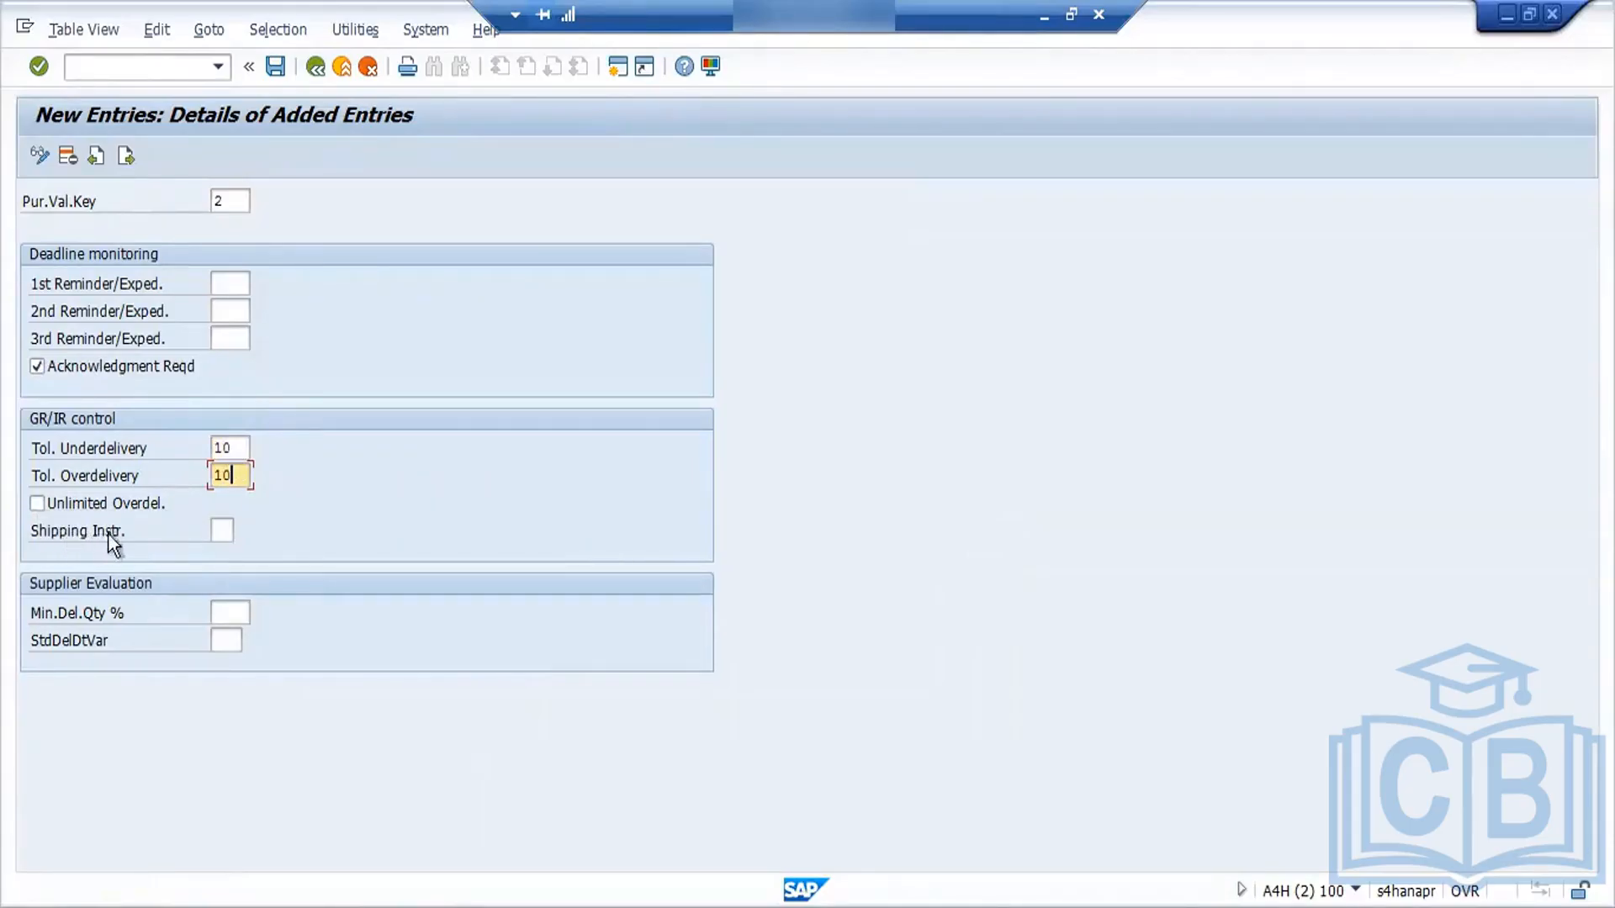
{"action": "left_click", "coordinate": [224, 528]}
{"action": "left_click", "coordinate": [245, 530]}
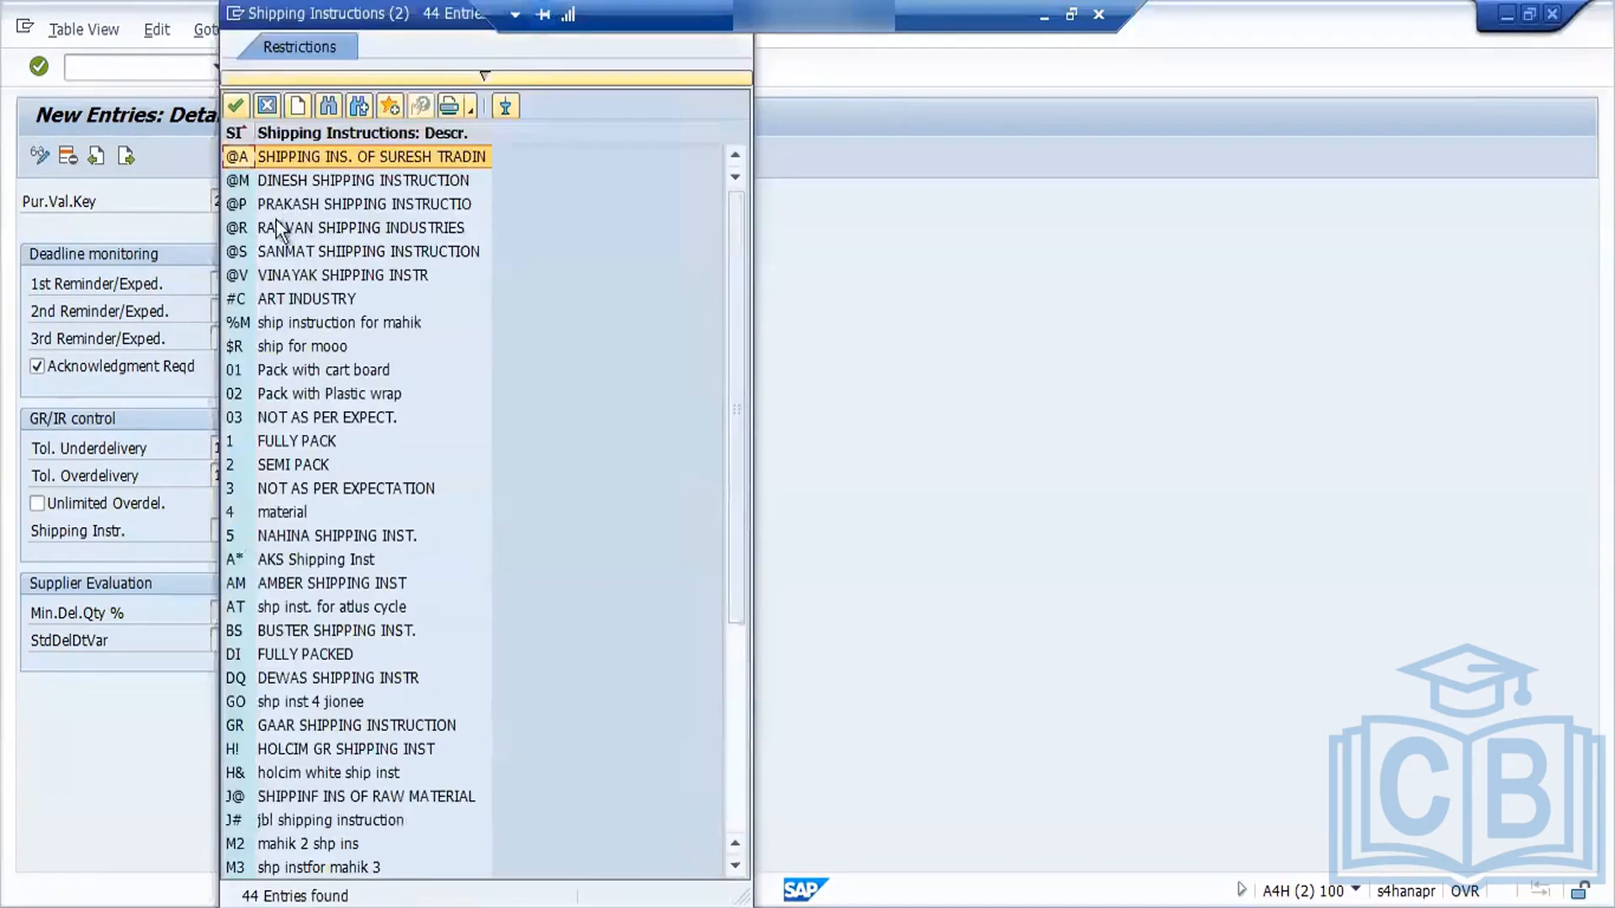
{"action": "double_click", "coordinate": [285, 376]}
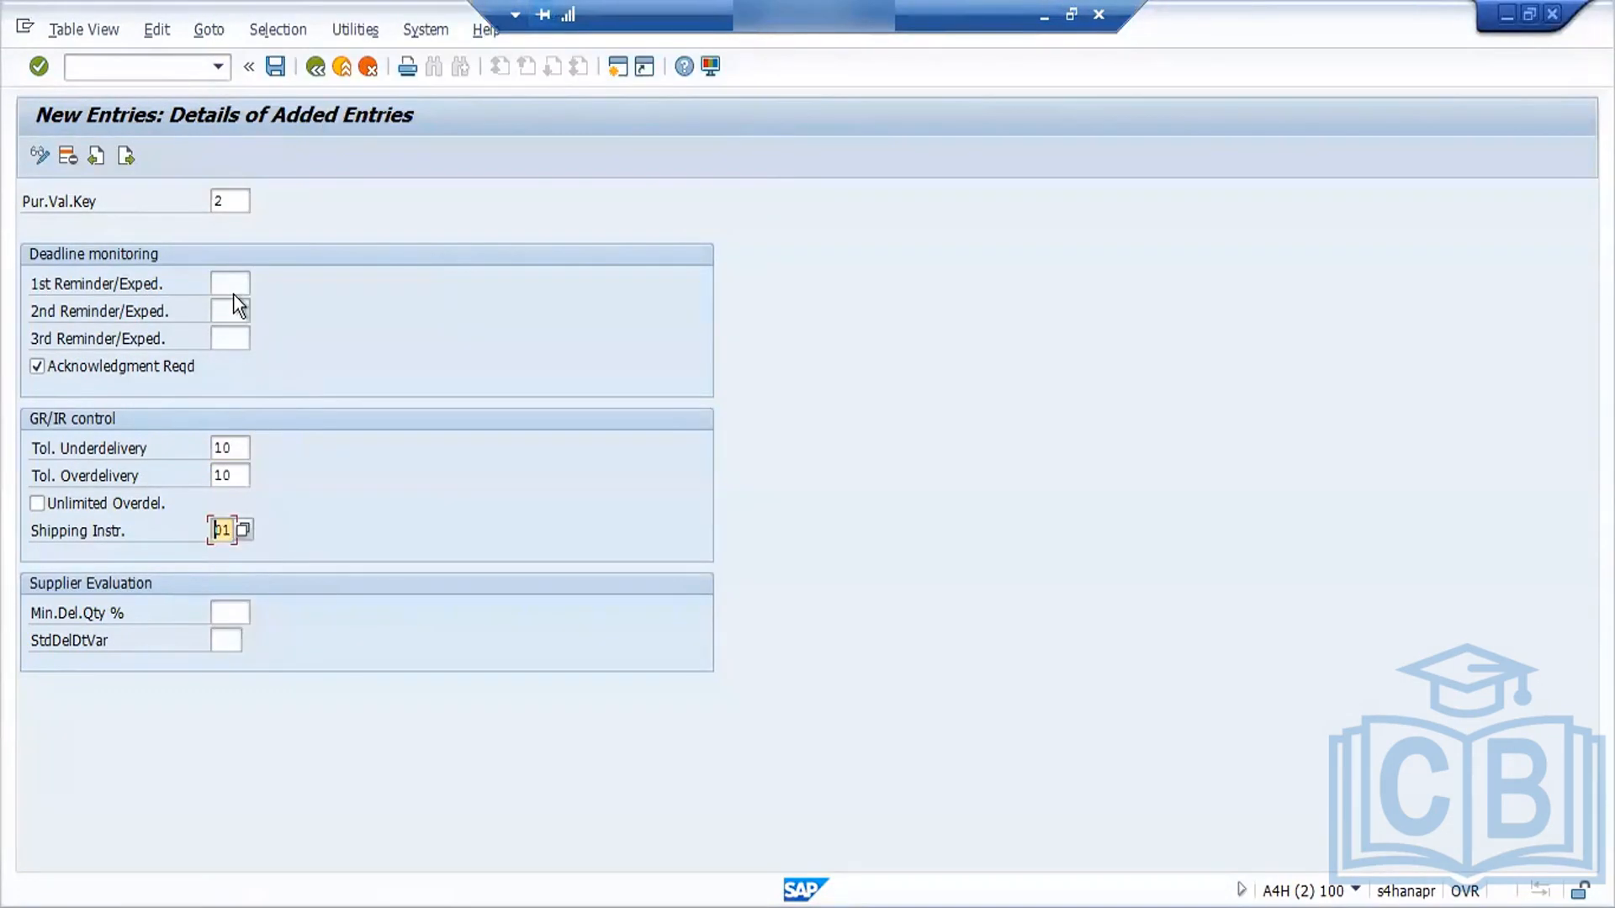
Step: Validate the new entry and set its purchasing value key to 7
{"action": "key", "text": "Return"}
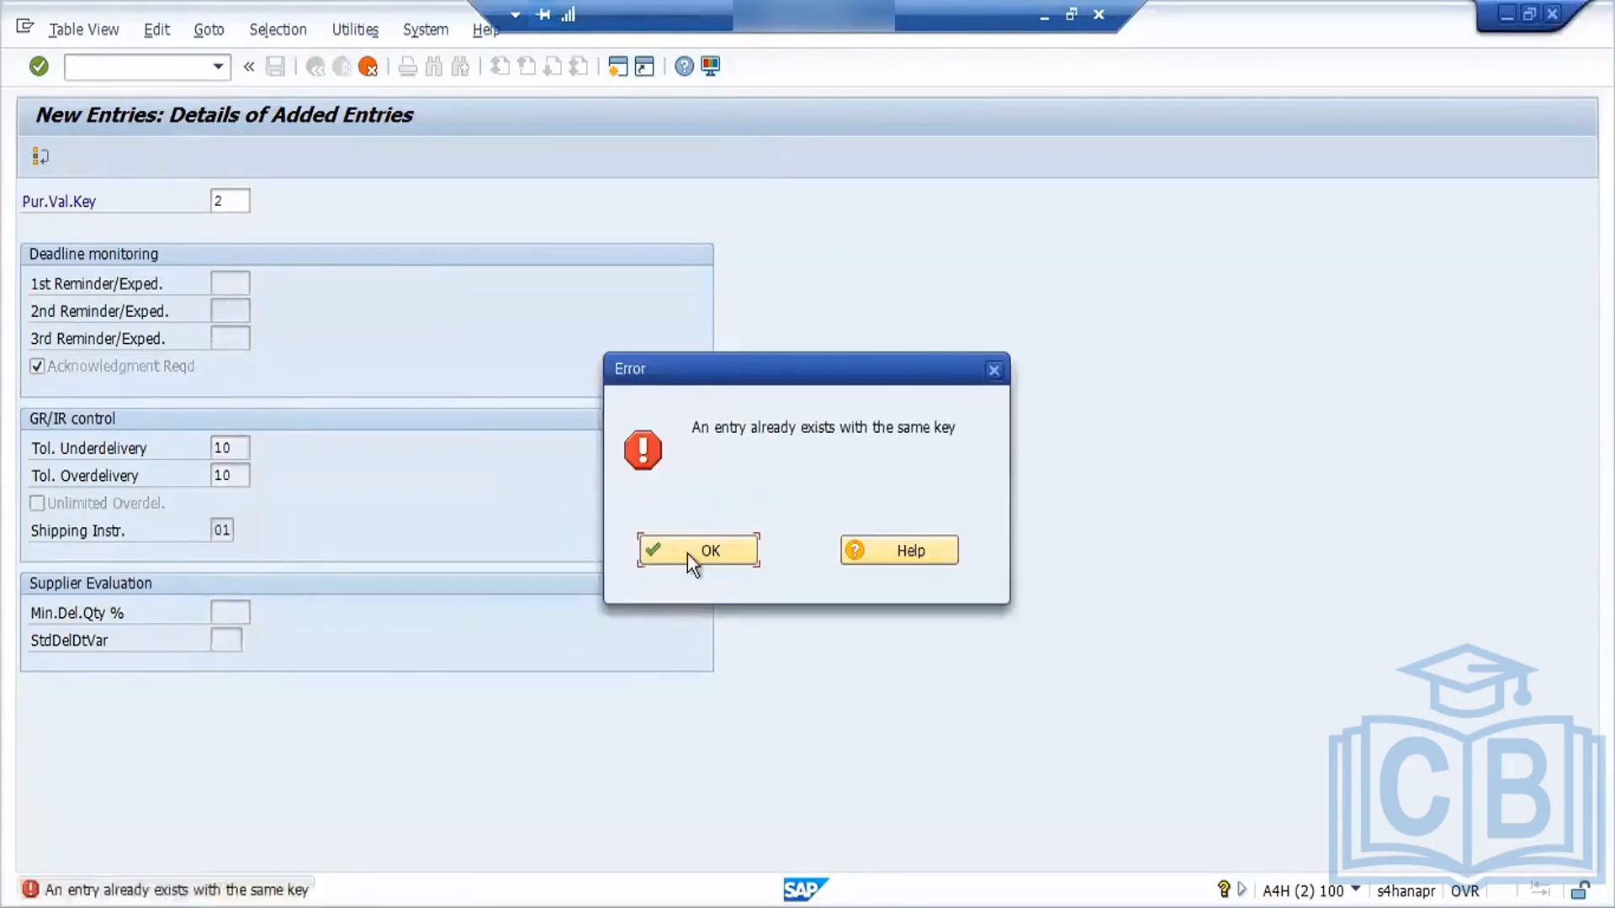
{"action": "left_click", "coordinate": [688, 554]}
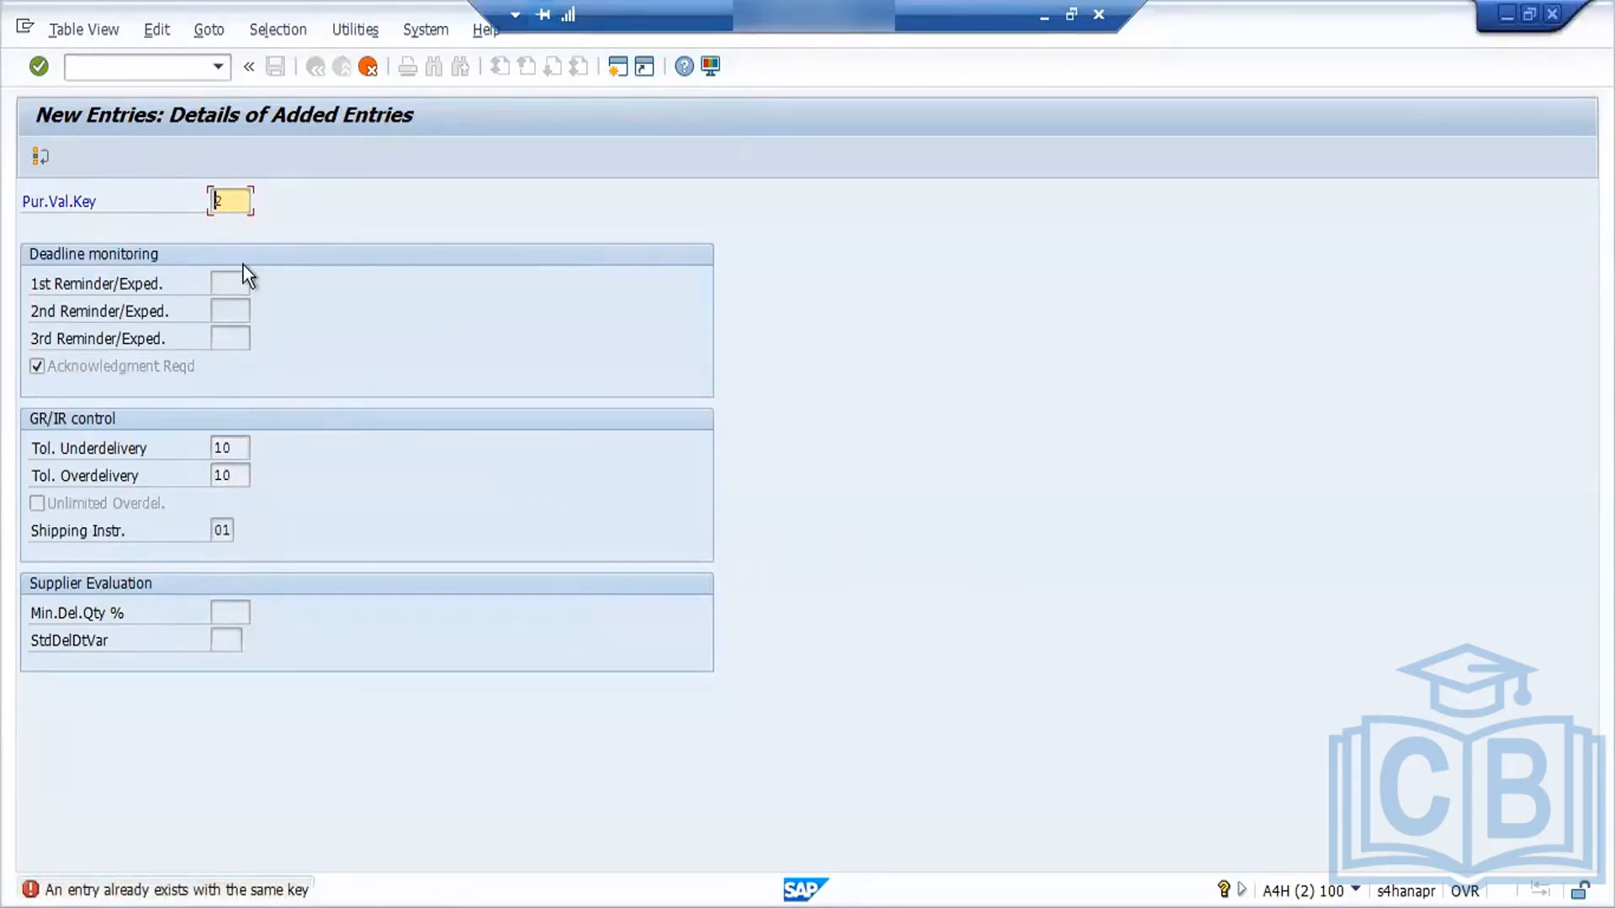
{"action": "left_click", "coordinate": [231, 202]}
{"action": "key", "text": "BackSpace"}
{"action": "type", "text": "7"}
{"action": "key", "text": "Return"}
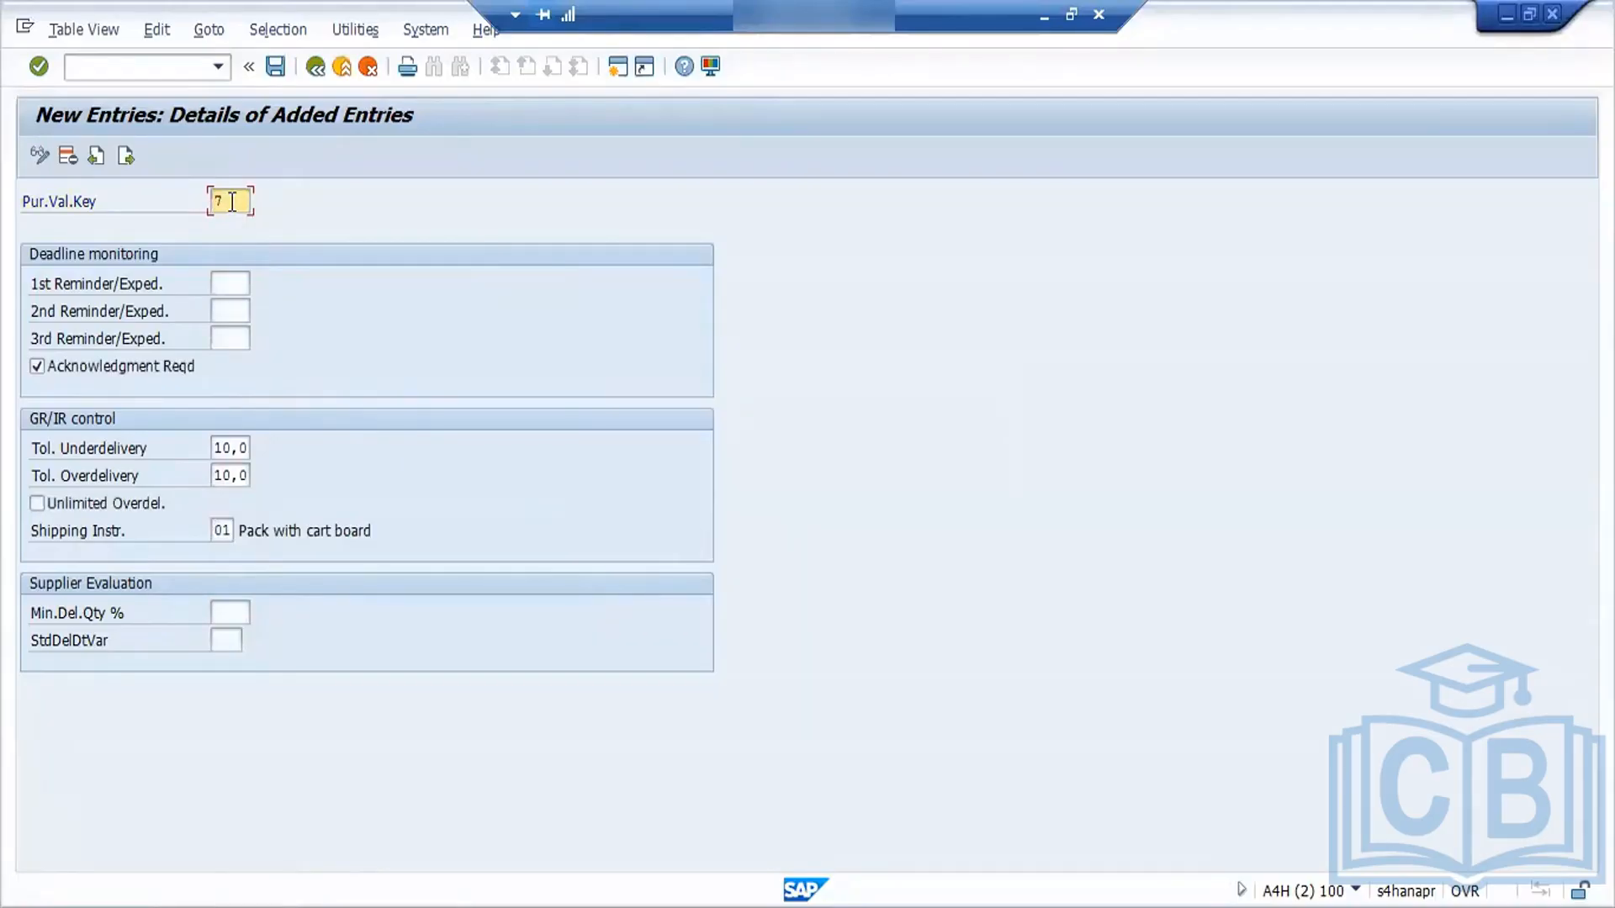
Step: Save purchasing value key 7 under the proposed customizing request
{"action": "left_click", "coordinate": [275, 67]}
{"action": "left_click", "coordinate": [352, 423]}
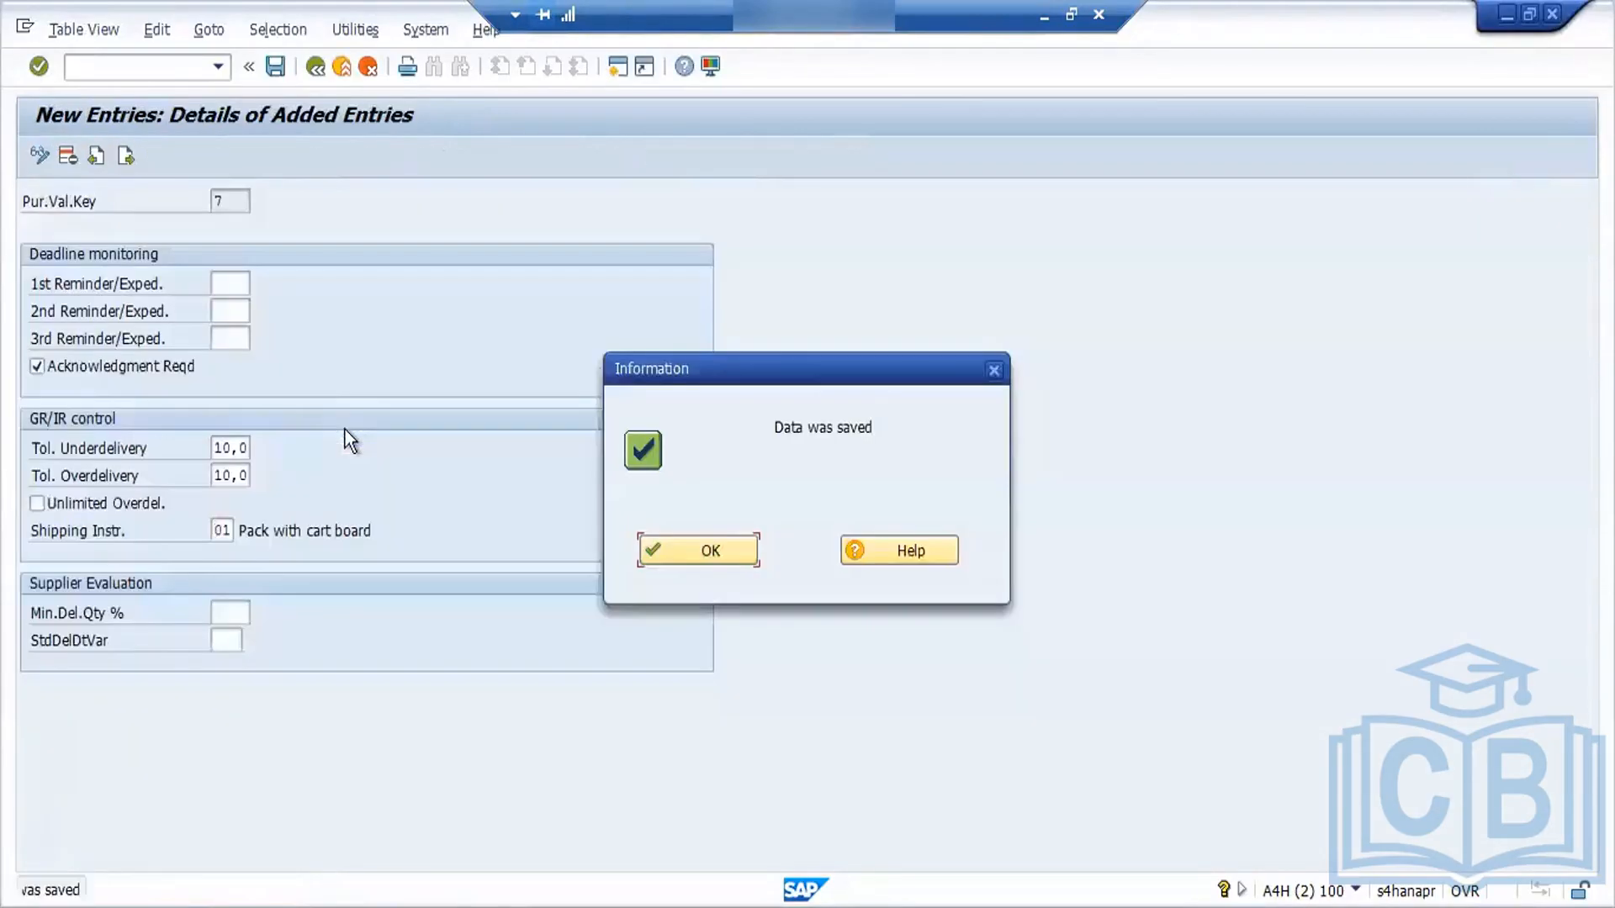
{"action": "left_click", "coordinate": [713, 548]}
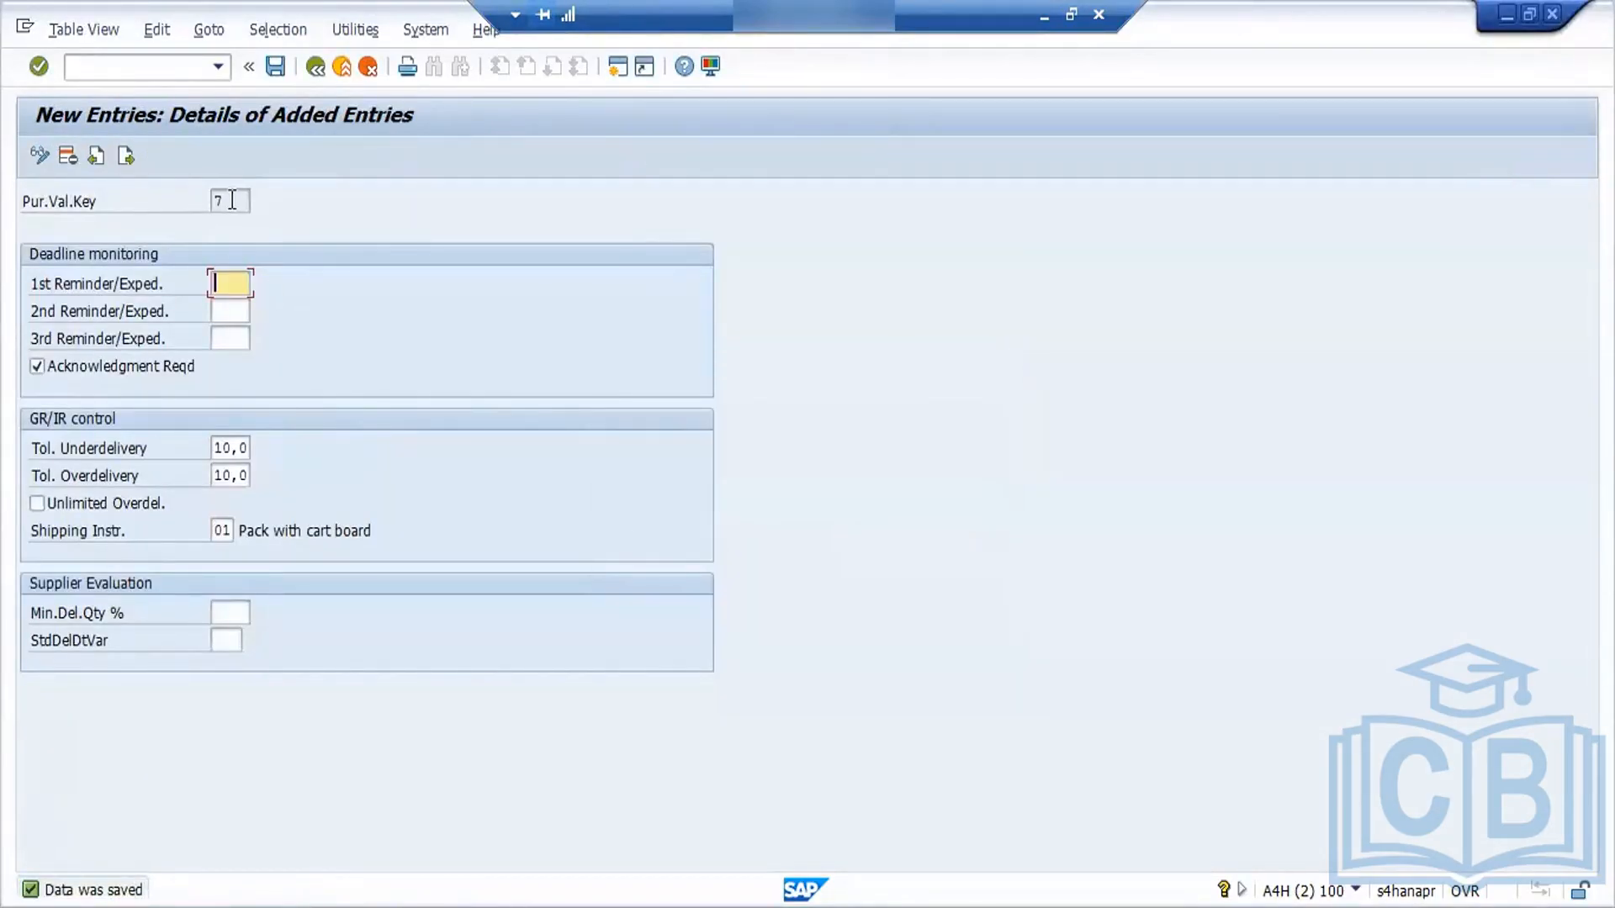
{"action": "left_click_drag", "start_coordinate": [232, 200], "coordinate": [210, 202]}
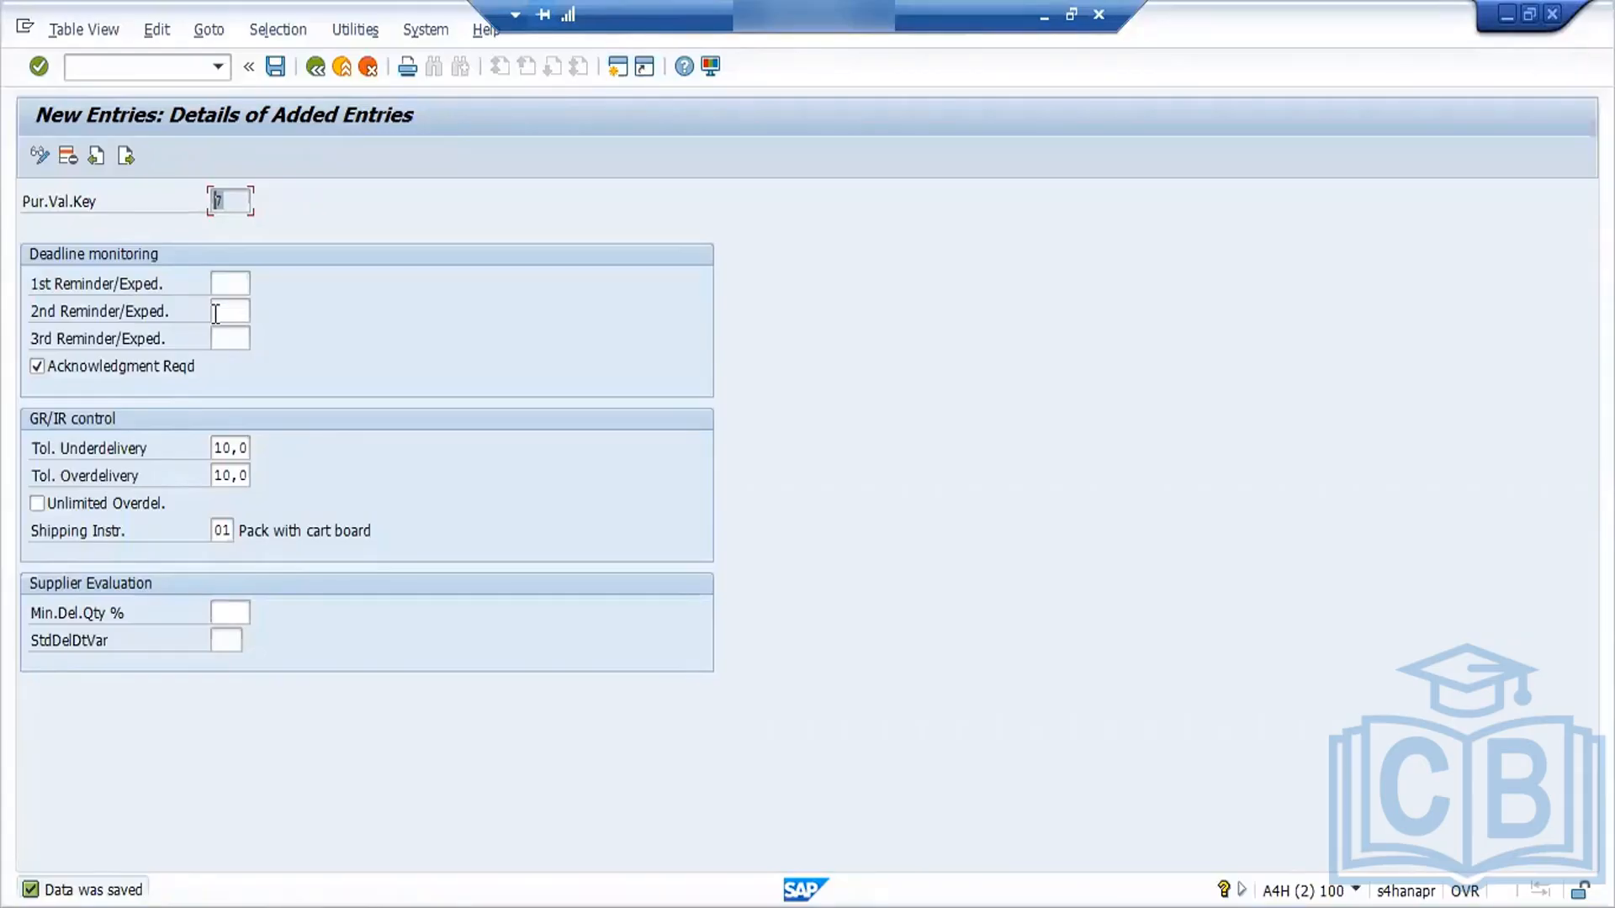
{"action": "left_click", "coordinate": [276, 66]}
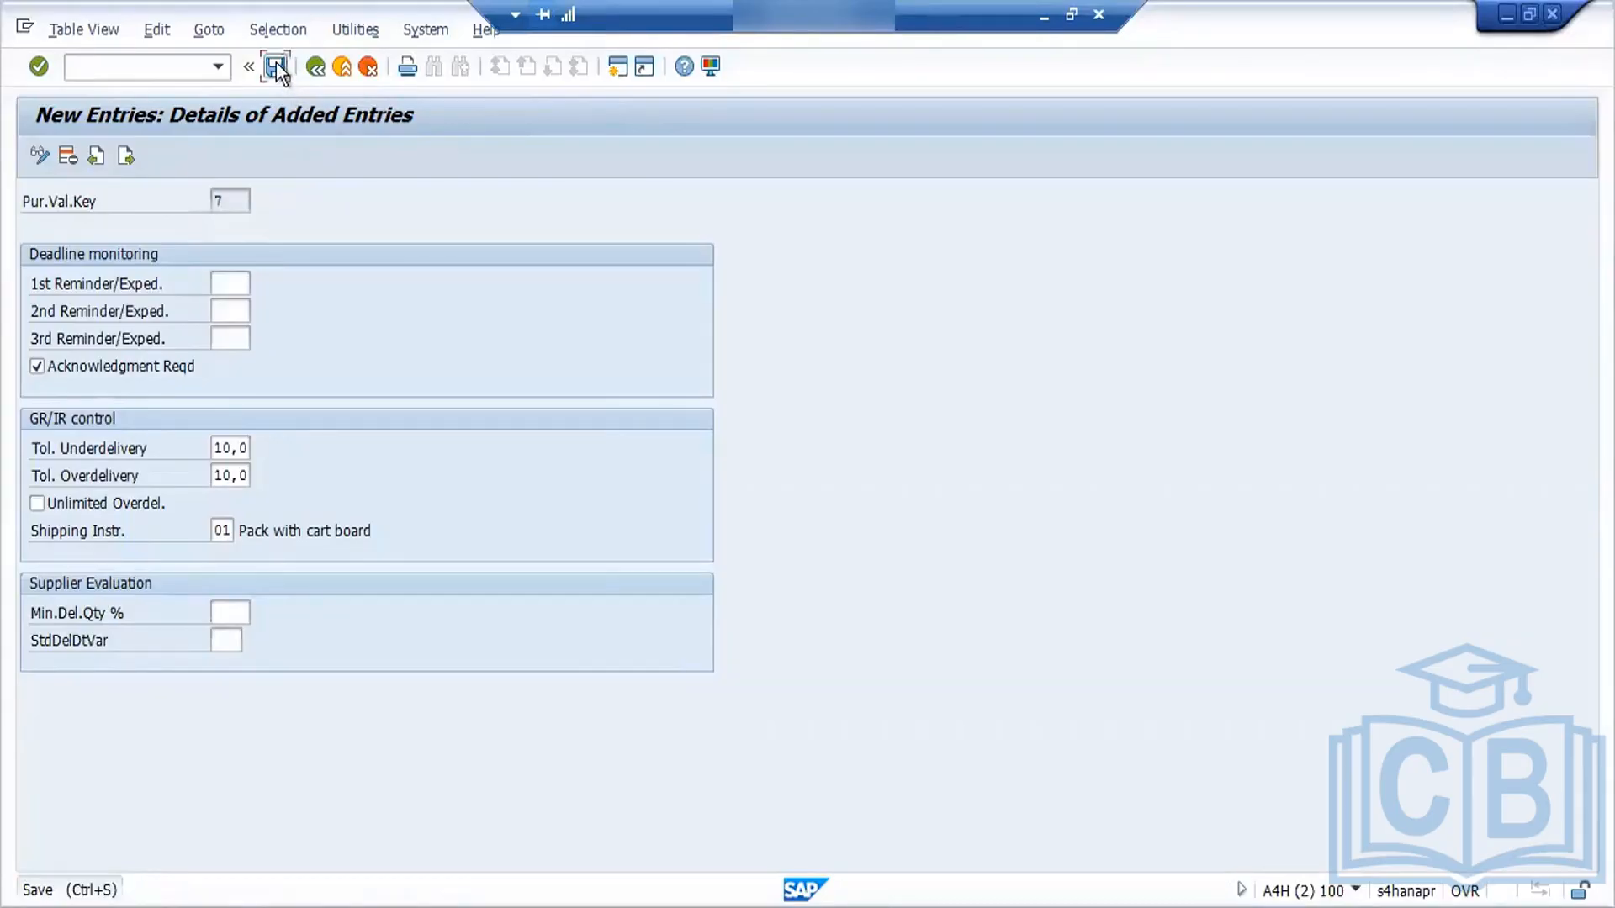
{"action": "left_click", "coordinate": [683, 550]}
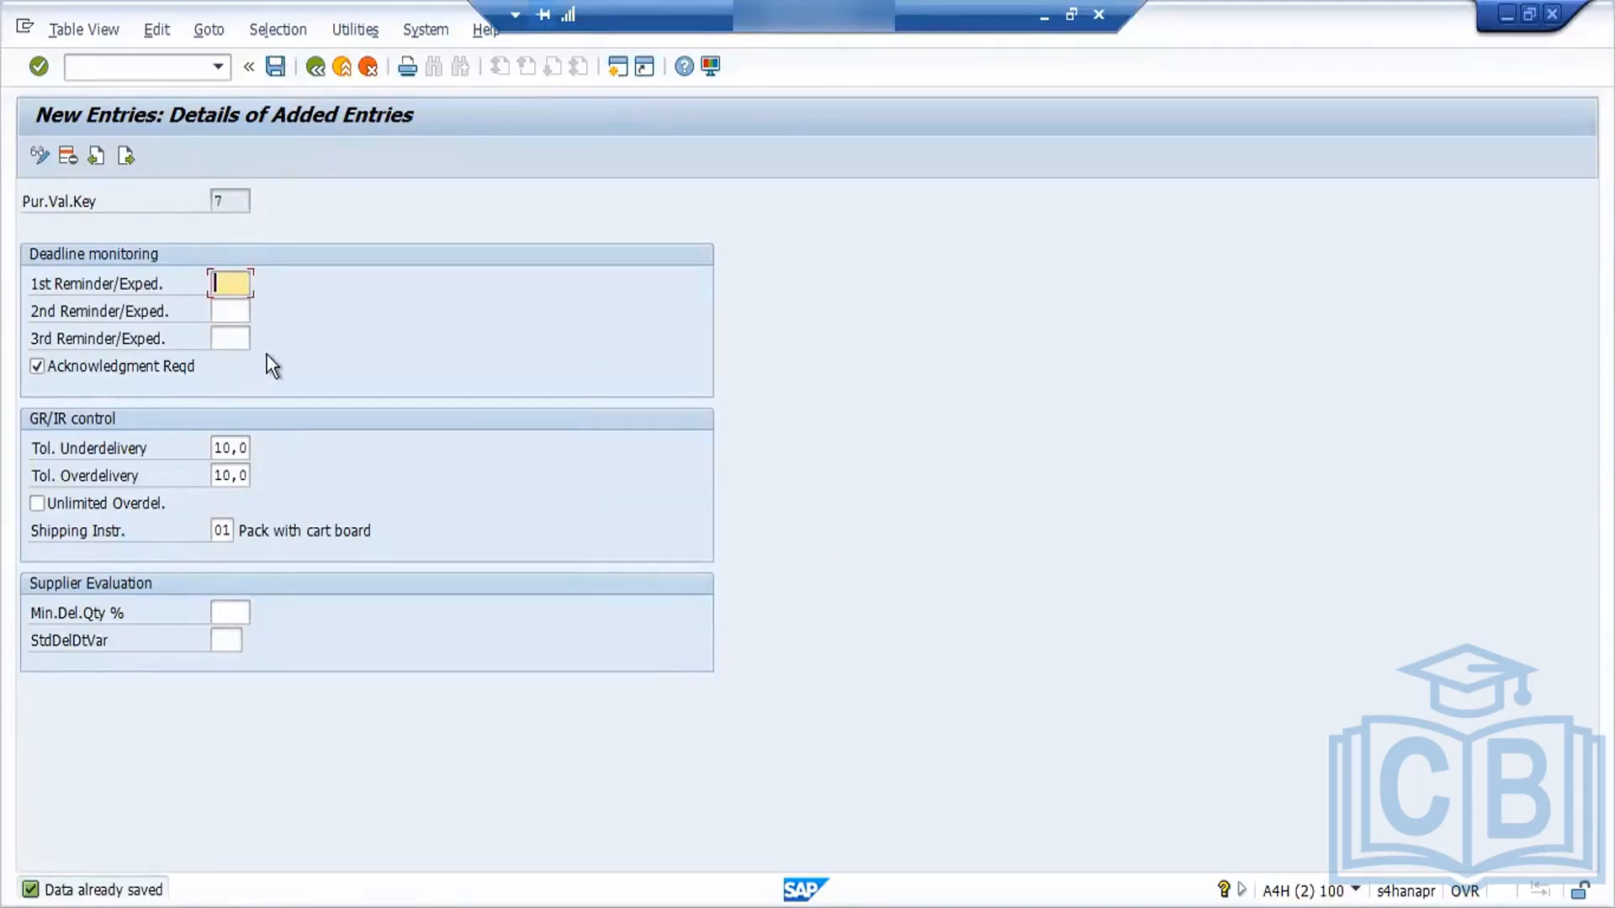
{"action": "left_click", "coordinate": [276, 72]}
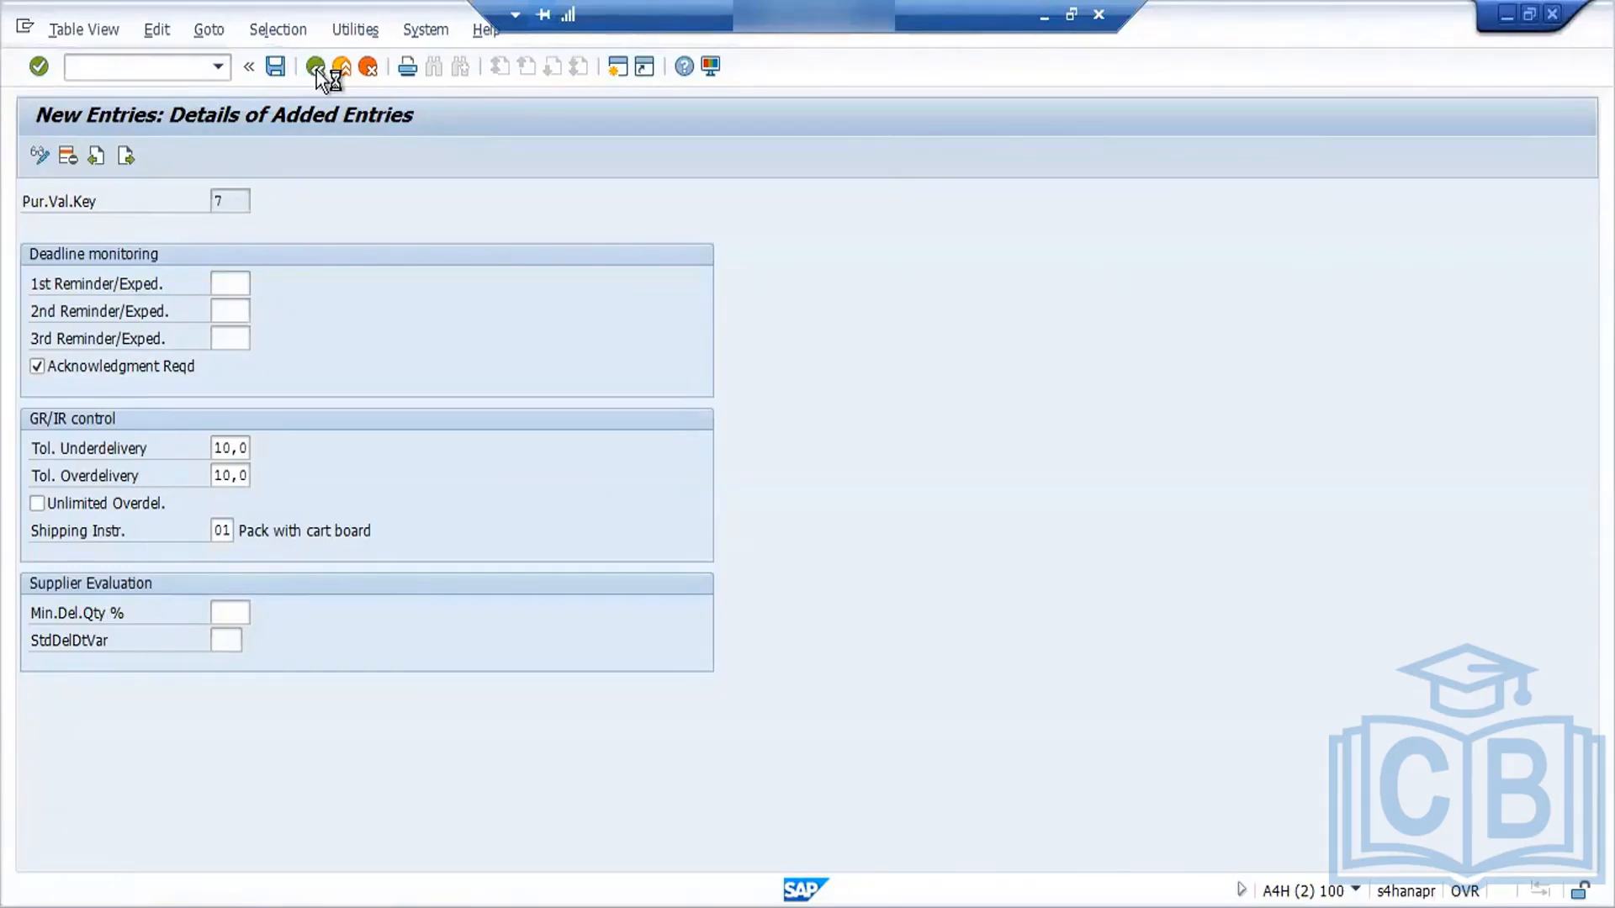
Step: Switch to the Word notes and add the list line "6.Purchase Value key" below the fifth entry
{"action": "key", "text": "alt+Tab"}
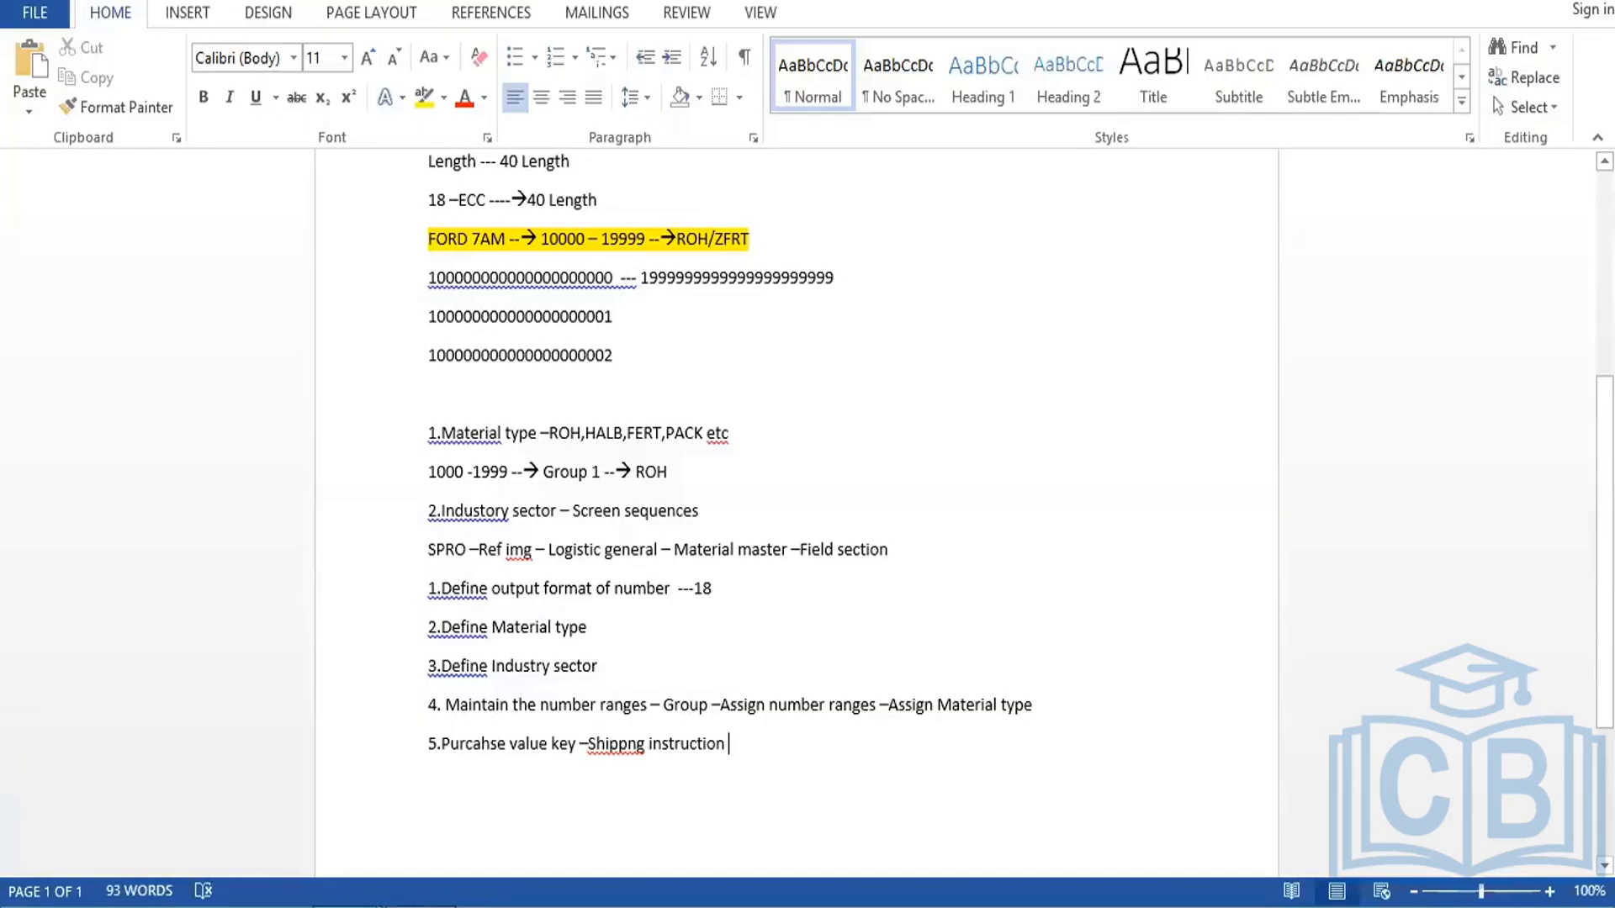
{"action": "key", "text": "Return"}
{"action": "type", "text": "6"}
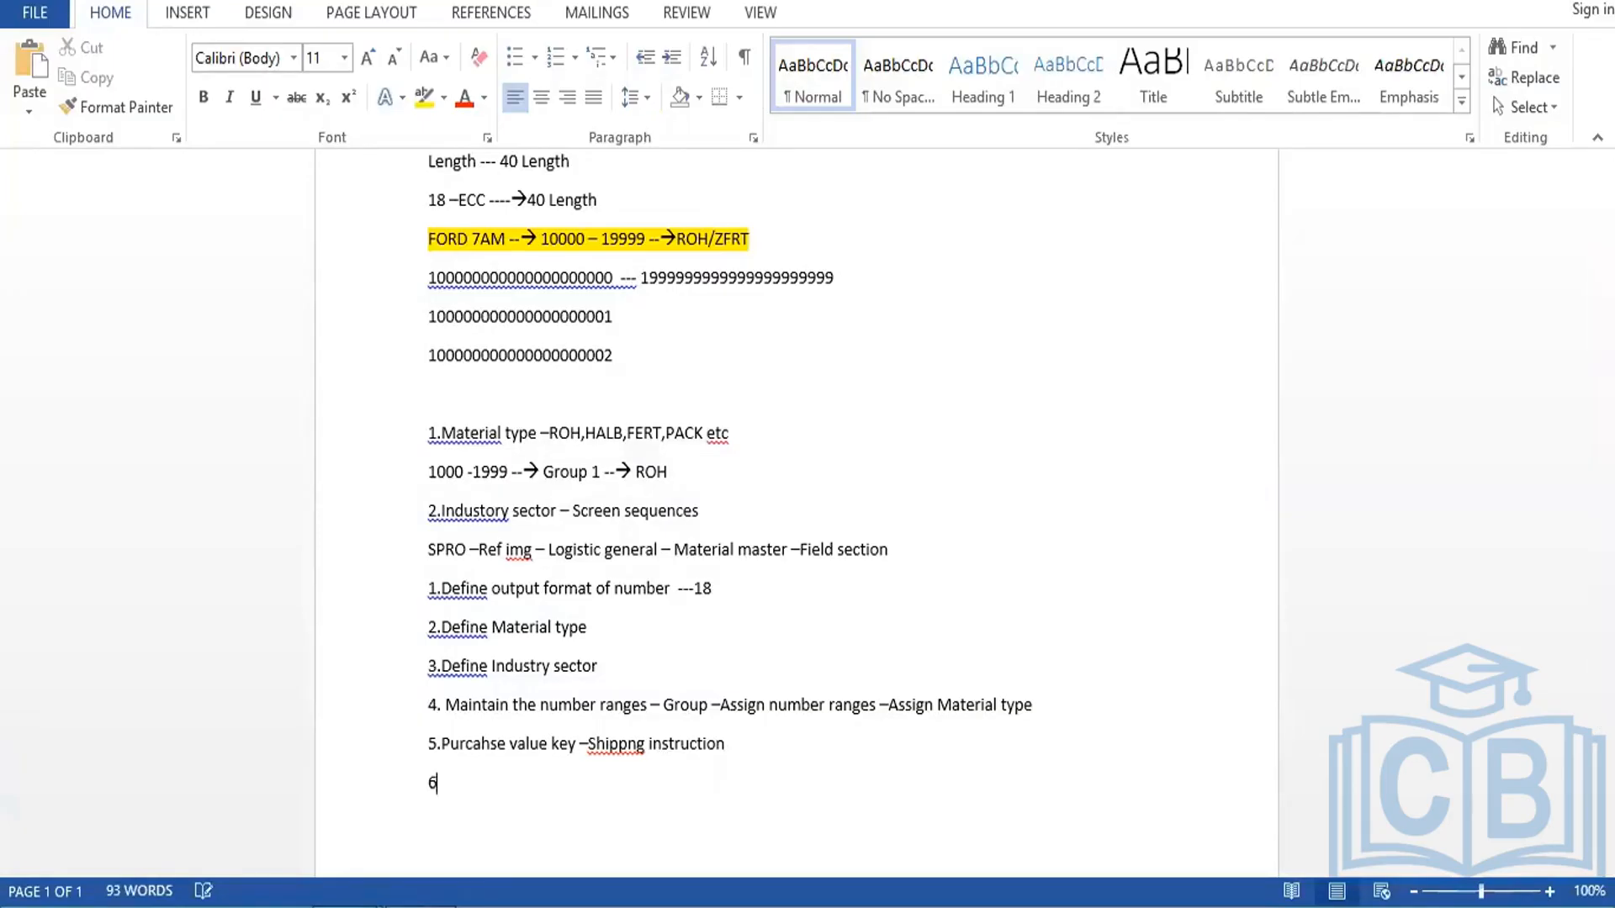
{"action": "type", "text": ".Purchase Value key"}
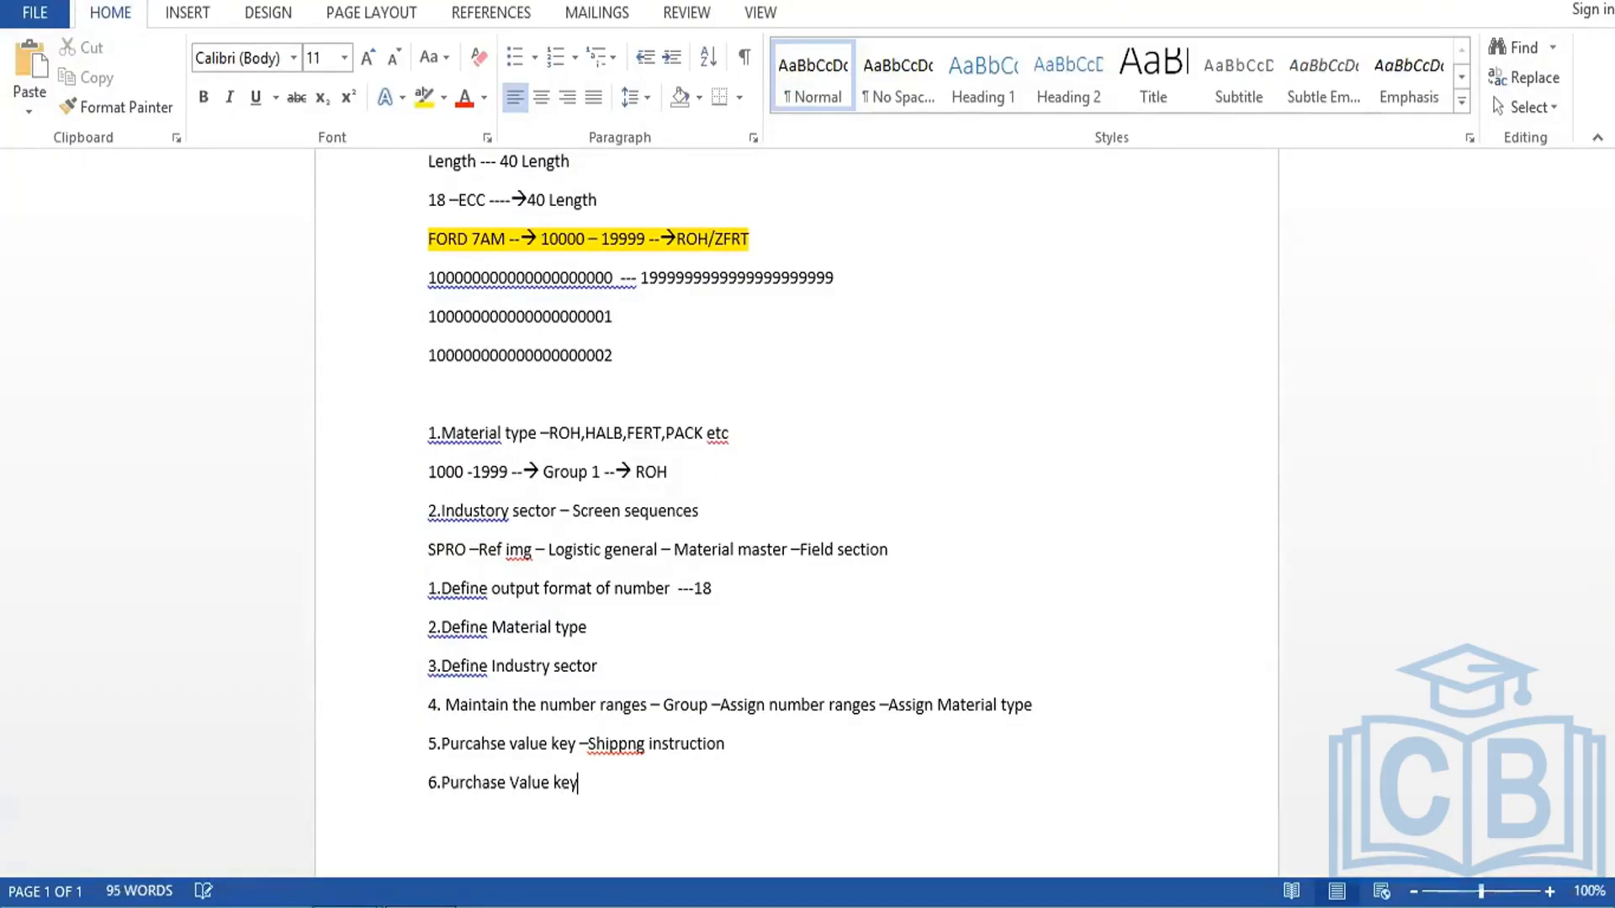
Step: Rewrite the sixth list line as "6.Purchase Group"
{"action": "key", "text": "BackSpace"}
{"action": "key", "text": "BackSpace"}
{"action": "key", "text": "BackSpace"}
{"action": "key", "text": "BackSpace"}
{"action": "key", "text": "BackSpace"}
{"action": "key", "text": "BackSpace"}
{"action": "key", "text": "BackSpace"}
{"action": "key", "text": "BackSpace"}
{"action": "key", "text": "BackSpace"}
{"action": "key", "text": "BackSpace"}
{"action": "key", "text": "BackSpace"}
{"action": "key", "text": "BackSpace"}
{"action": "key", "text": "BackSpace"}
{"action": "key", "text": "BackSpace"}
{"action": "key", "text": "BackSpace"}
{"action": "type", "text": "chase Group"}
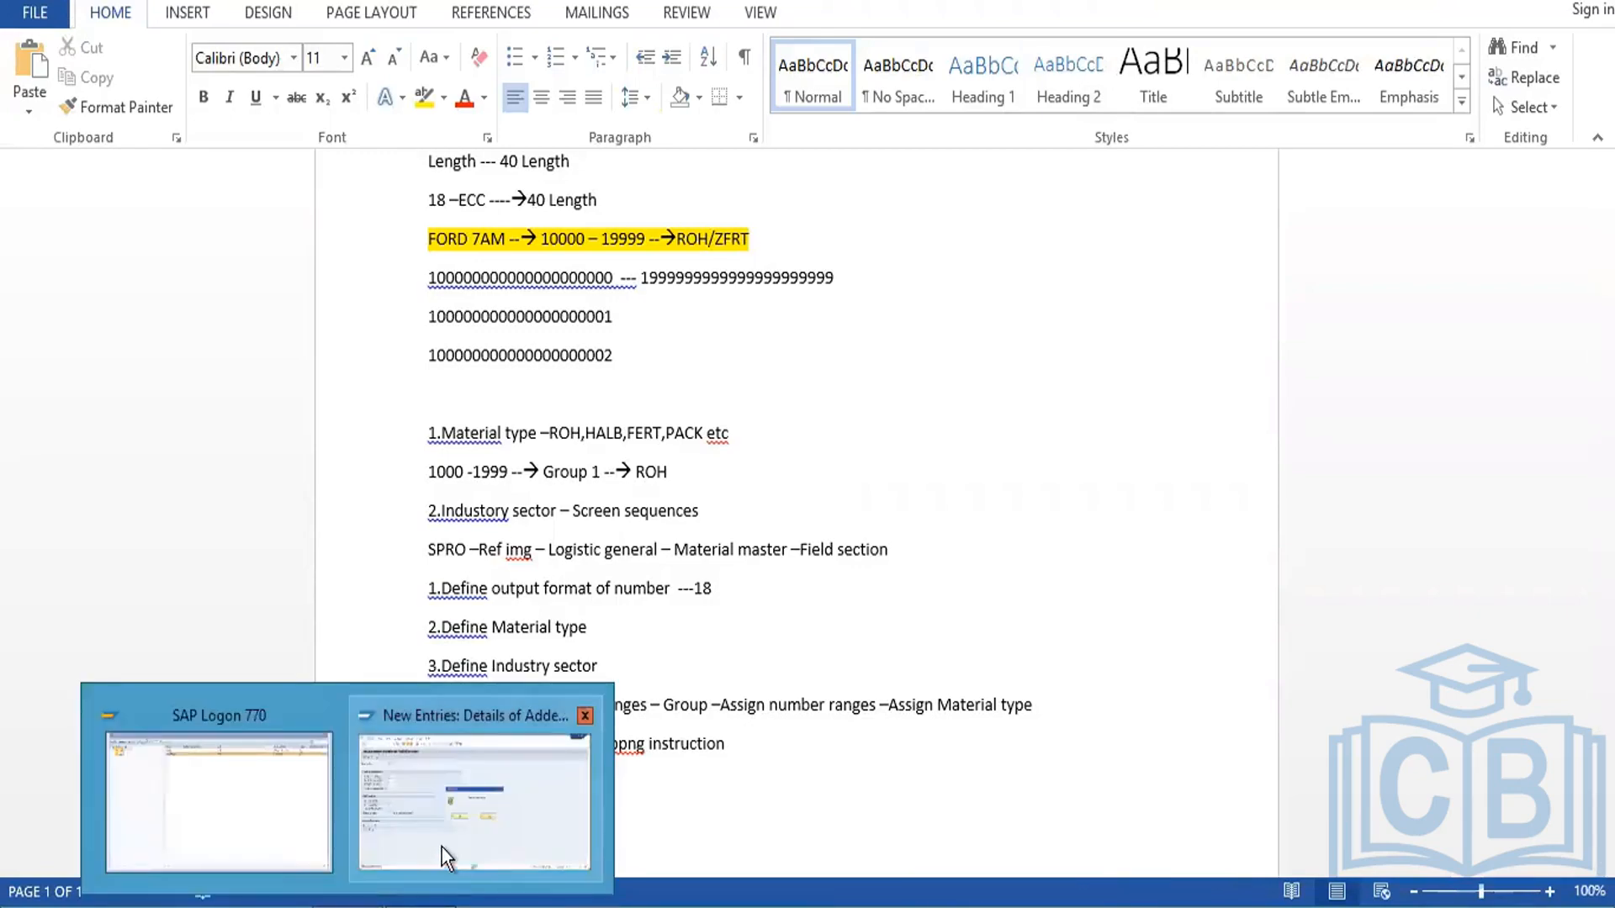
Step: Switch back to SAP, leave the purchasing value key entry and open the Create Purchasing Groups activity under Purchasing
{"action": "left_click", "coordinate": [442, 848]}
{"action": "left_click", "coordinate": [718, 540]}
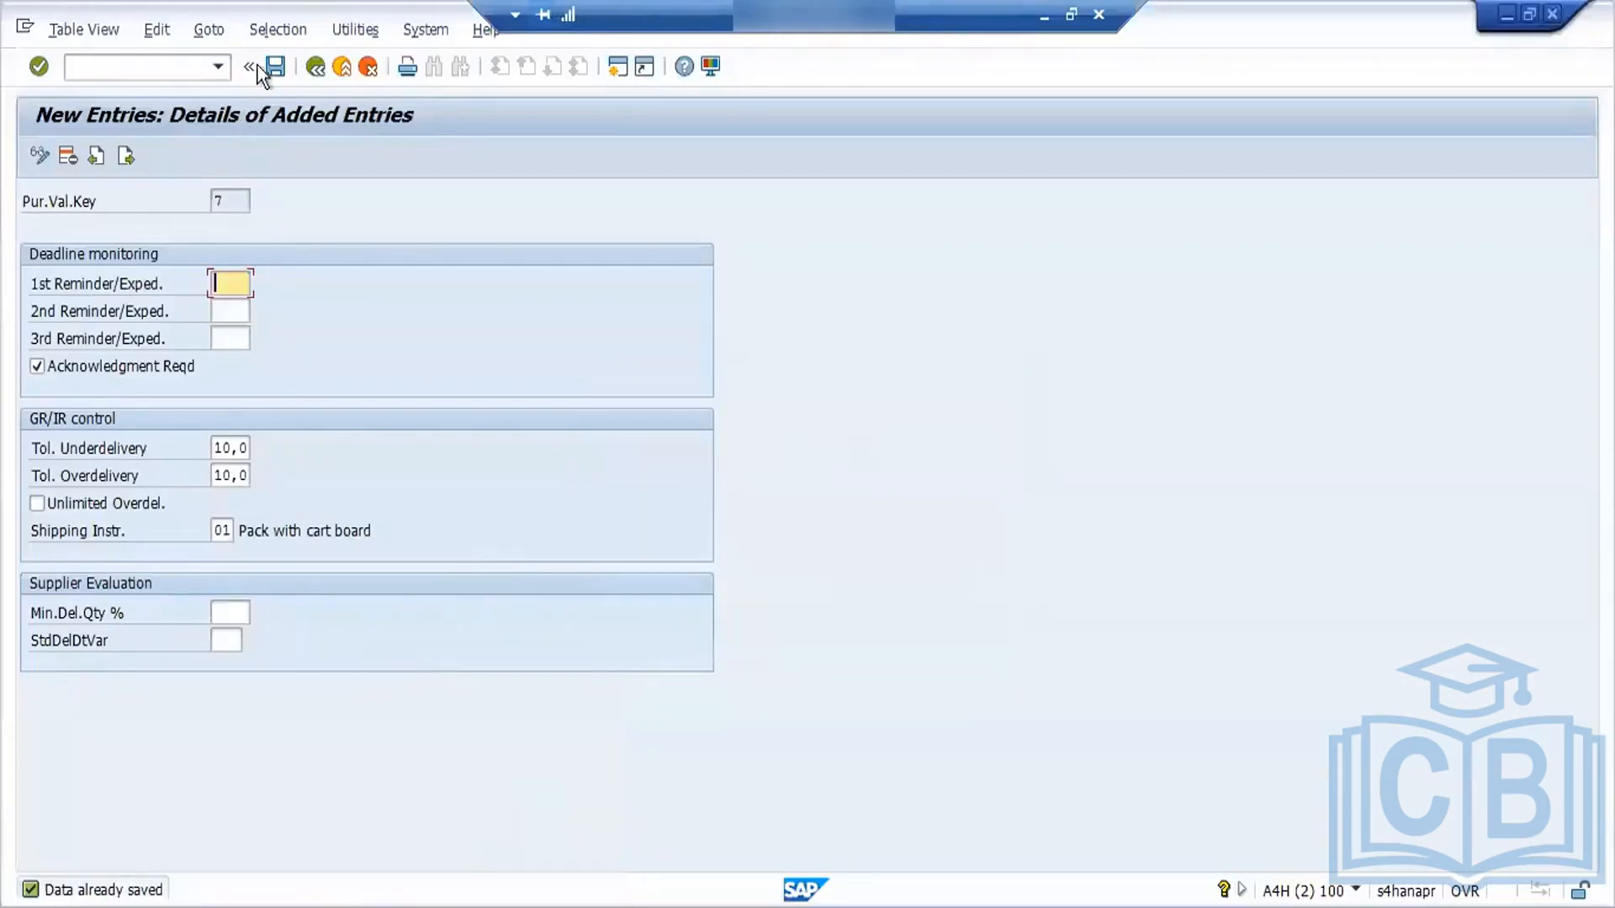
{"action": "left_click", "coordinate": [315, 68]}
{"action": "left_click", "coordinate": [315, 67]}
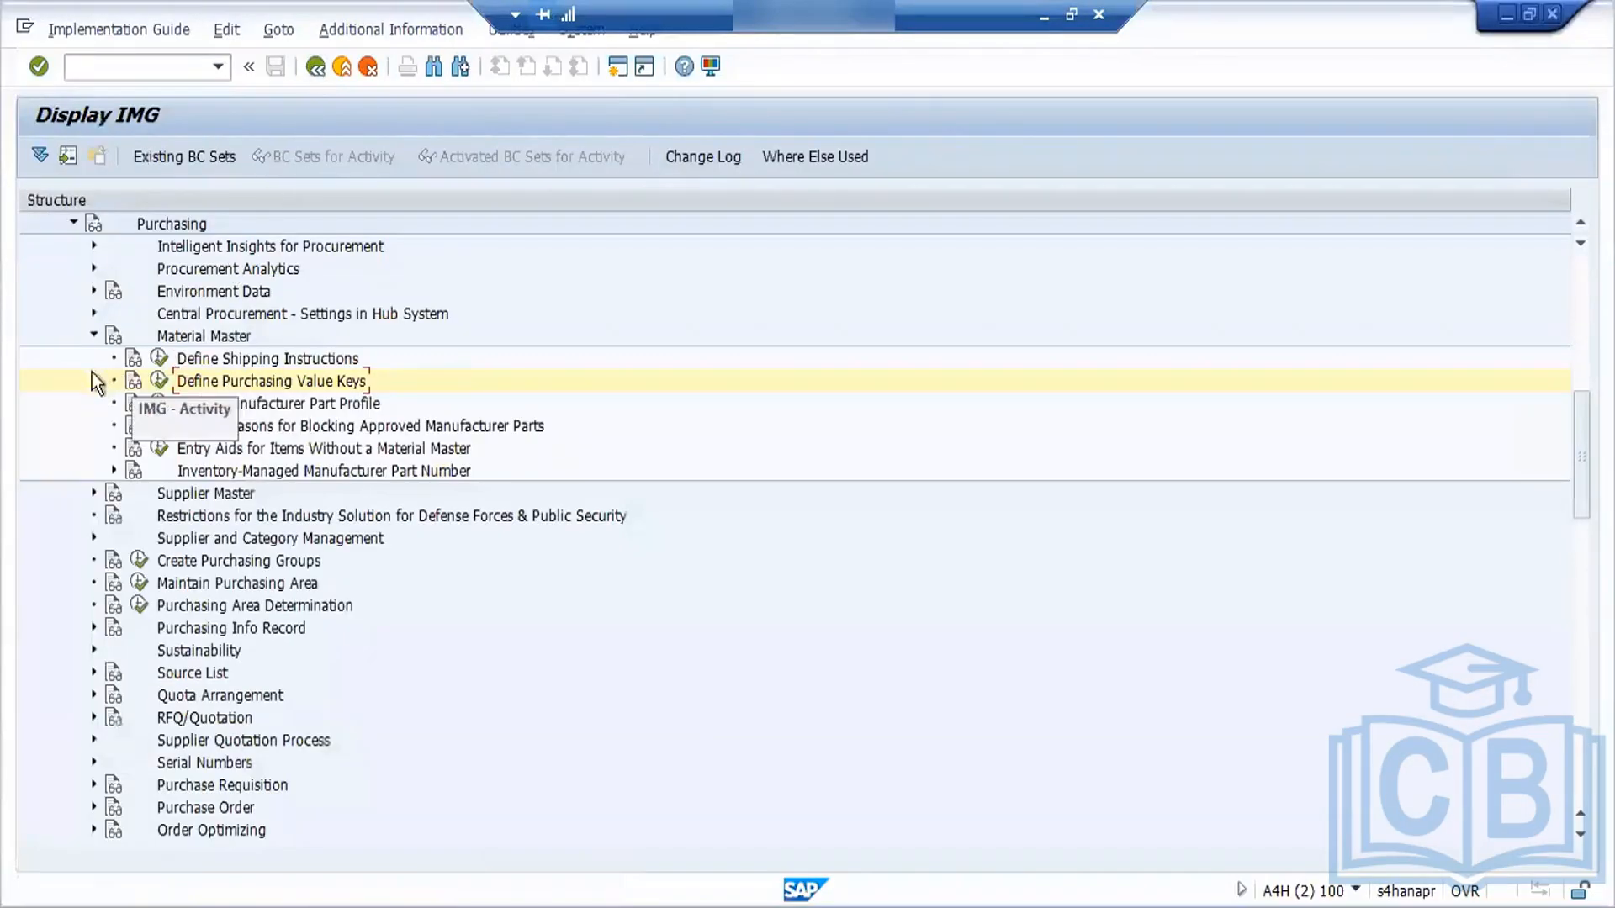
{"action": "left_click", "coordinate": [94, 335]}
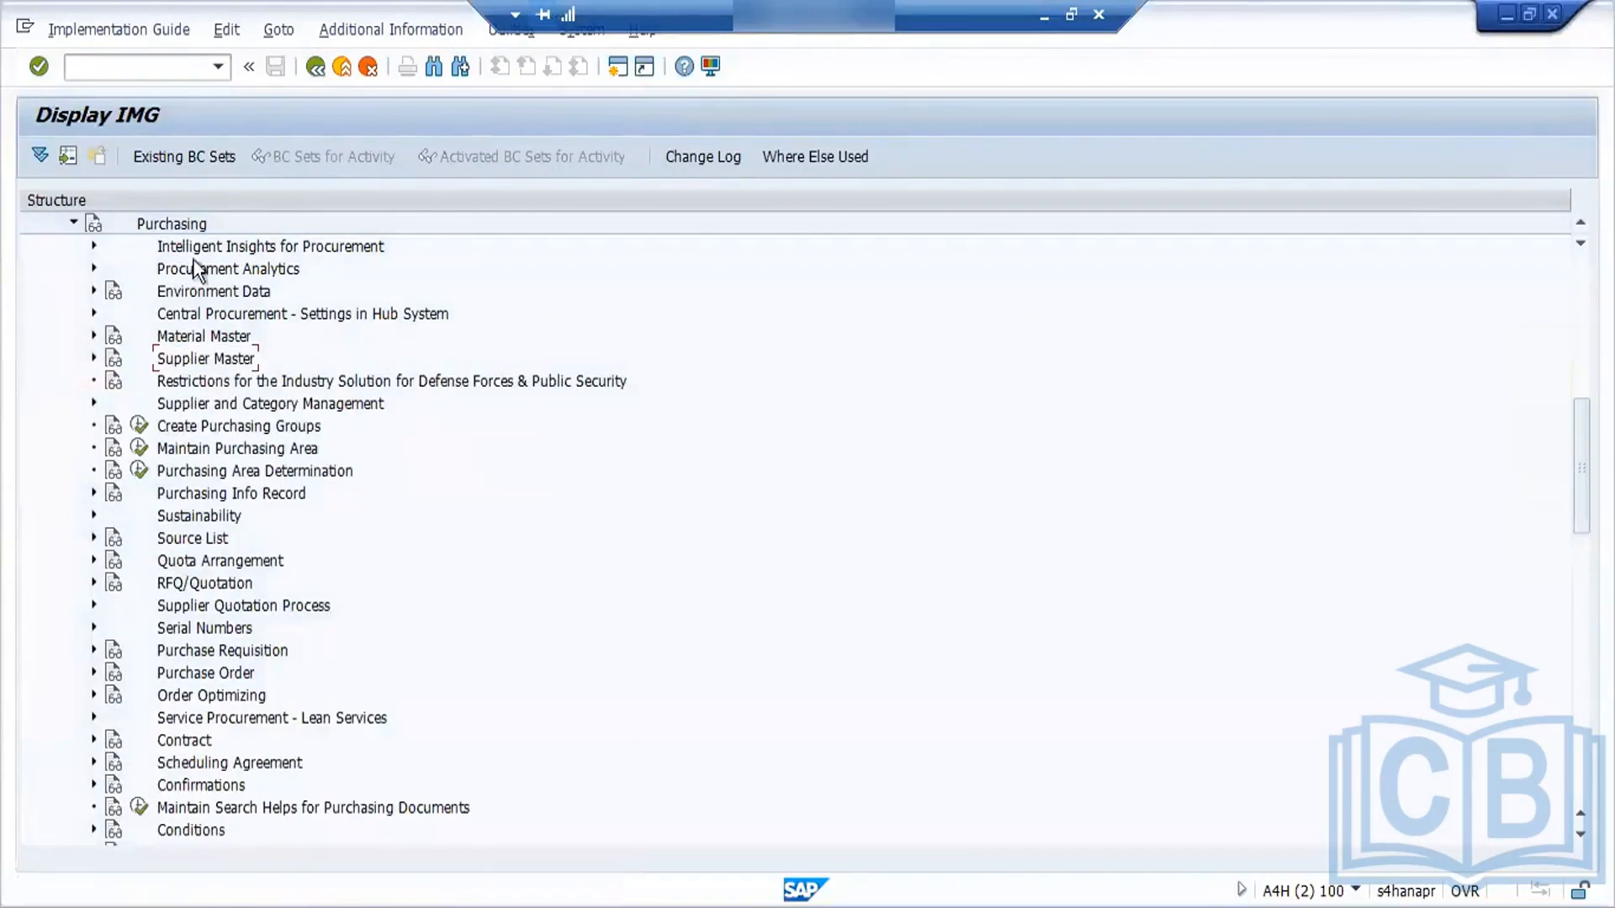
{"action": "left_click", "coordinate": [140, 426]}
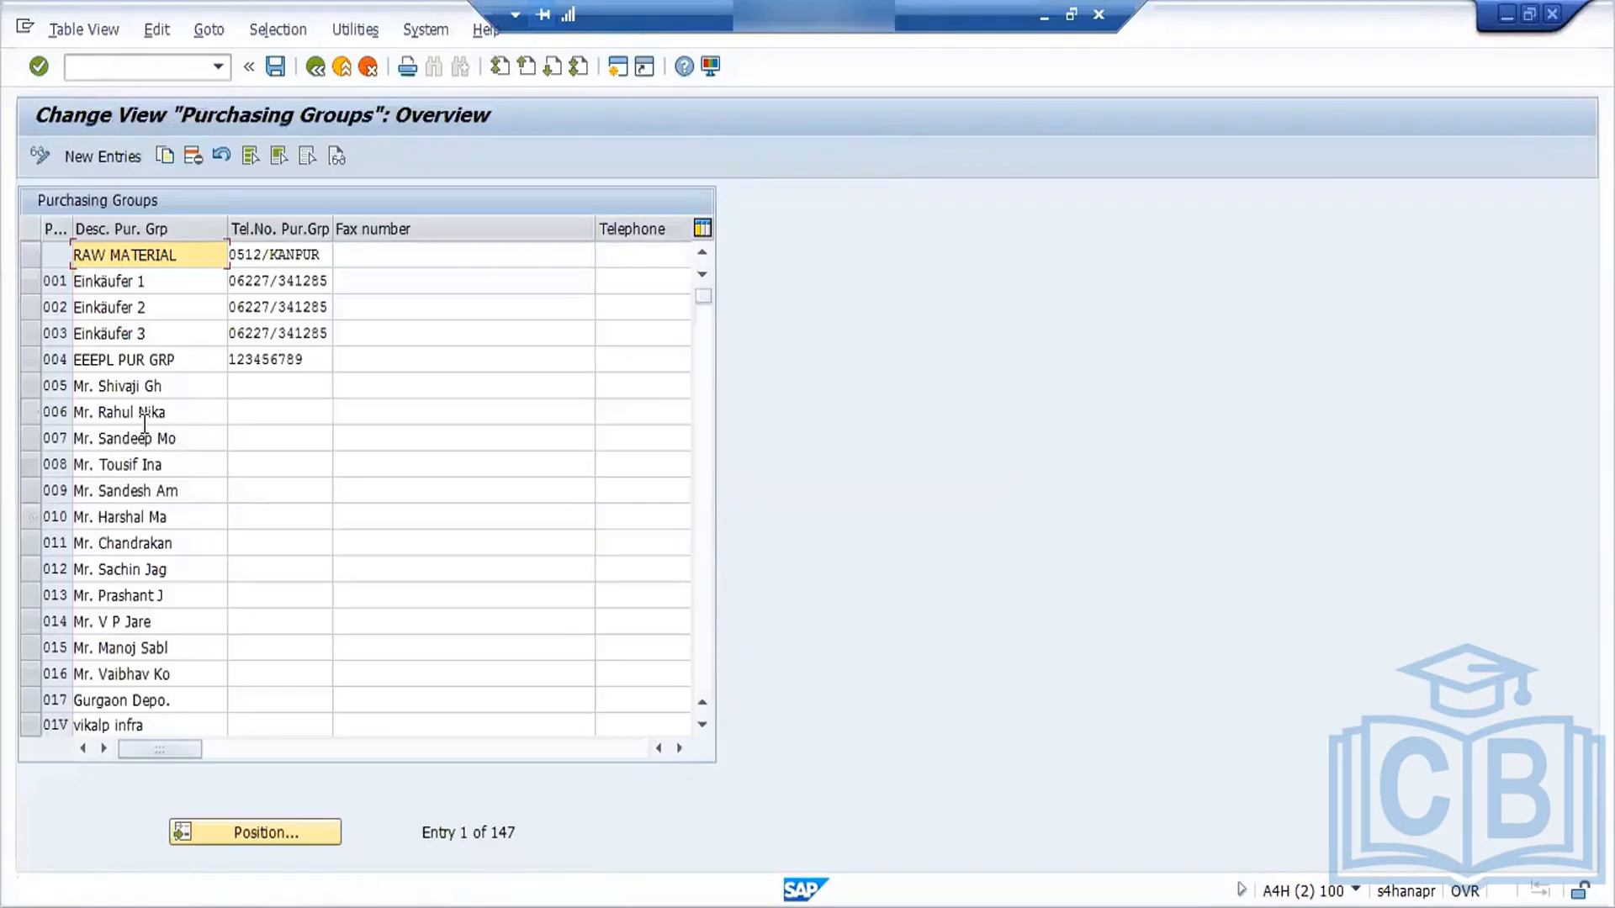
Step: Add a new purchasing group with the key FOR and the description "Ford Purchase Grou"
{"action": "left_click", "coordinate": [120, 151]}
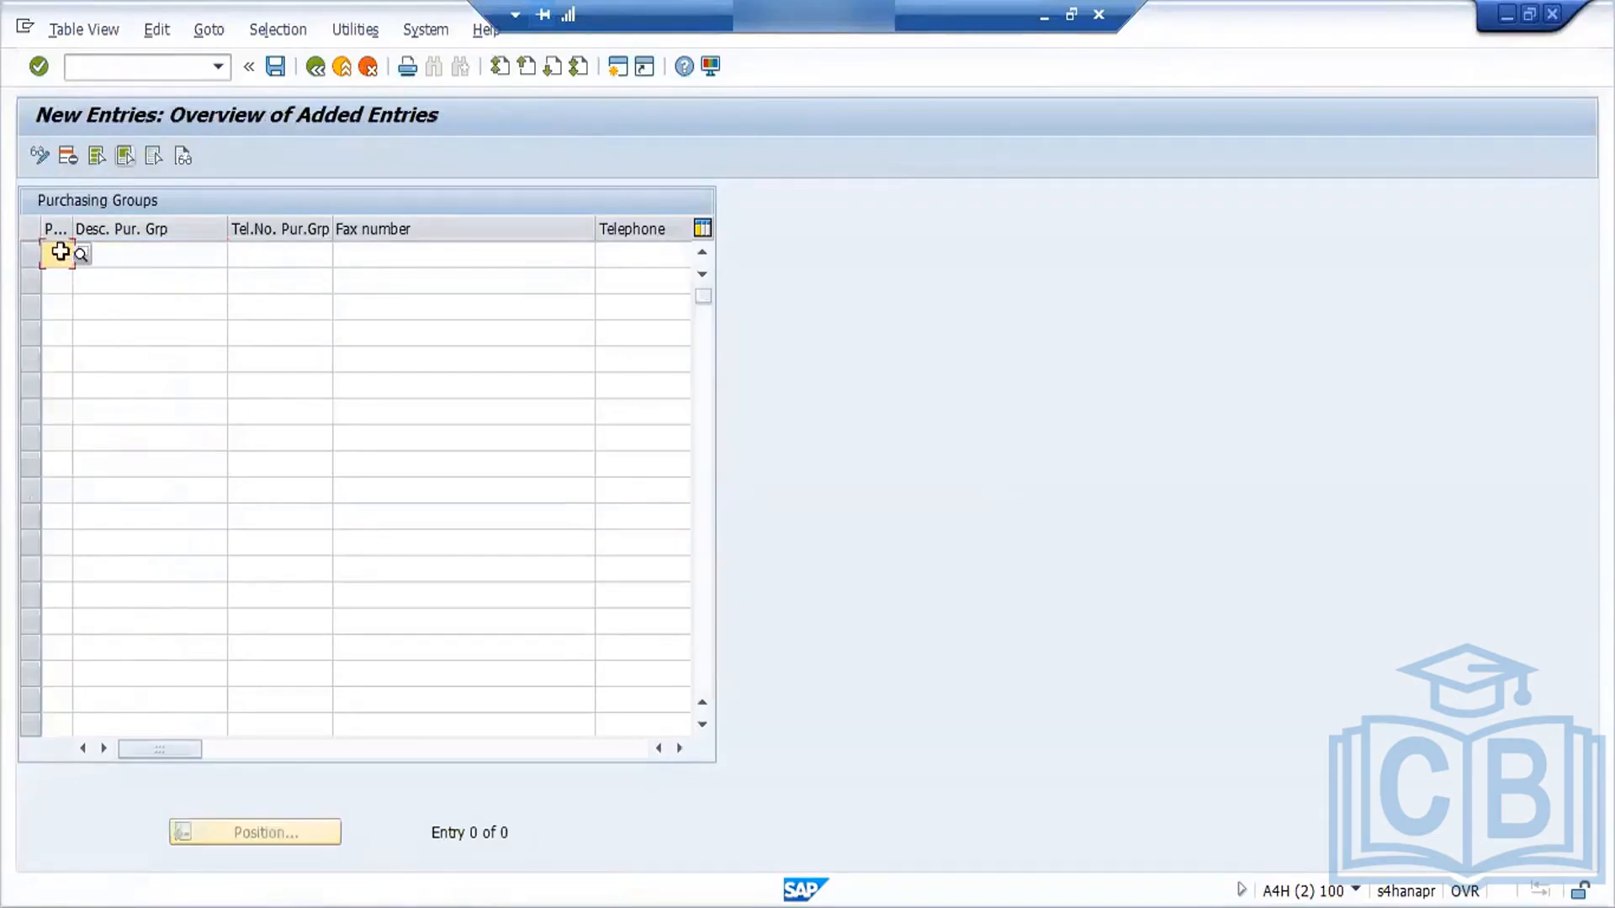
{"action": "type", "text": "for"}
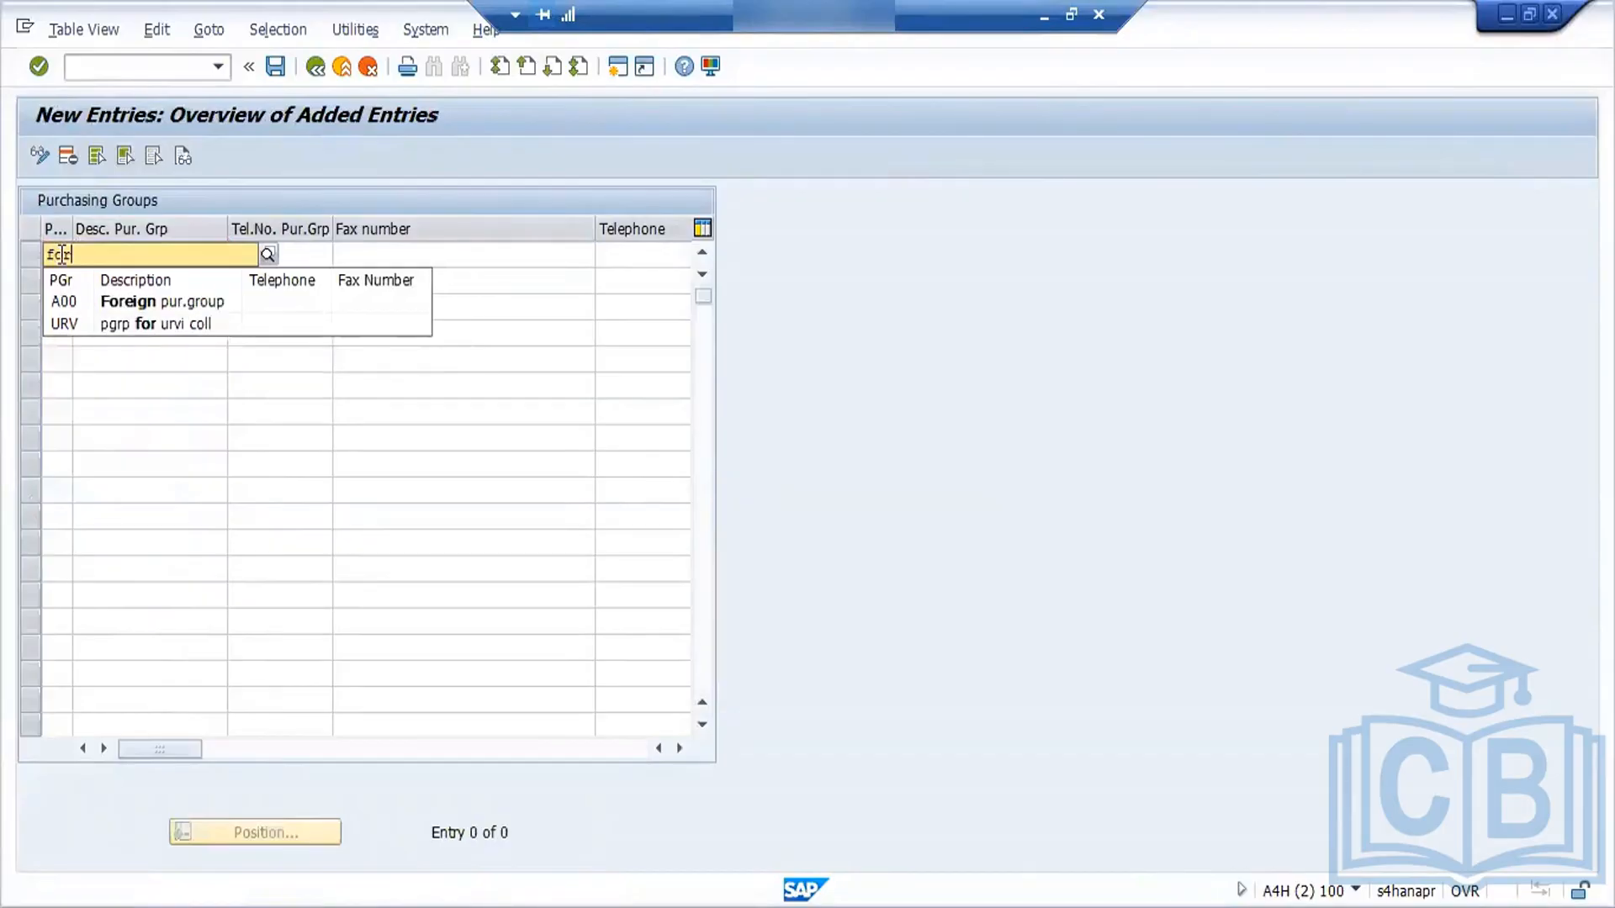
{"action": "key", "text": "Tab"}
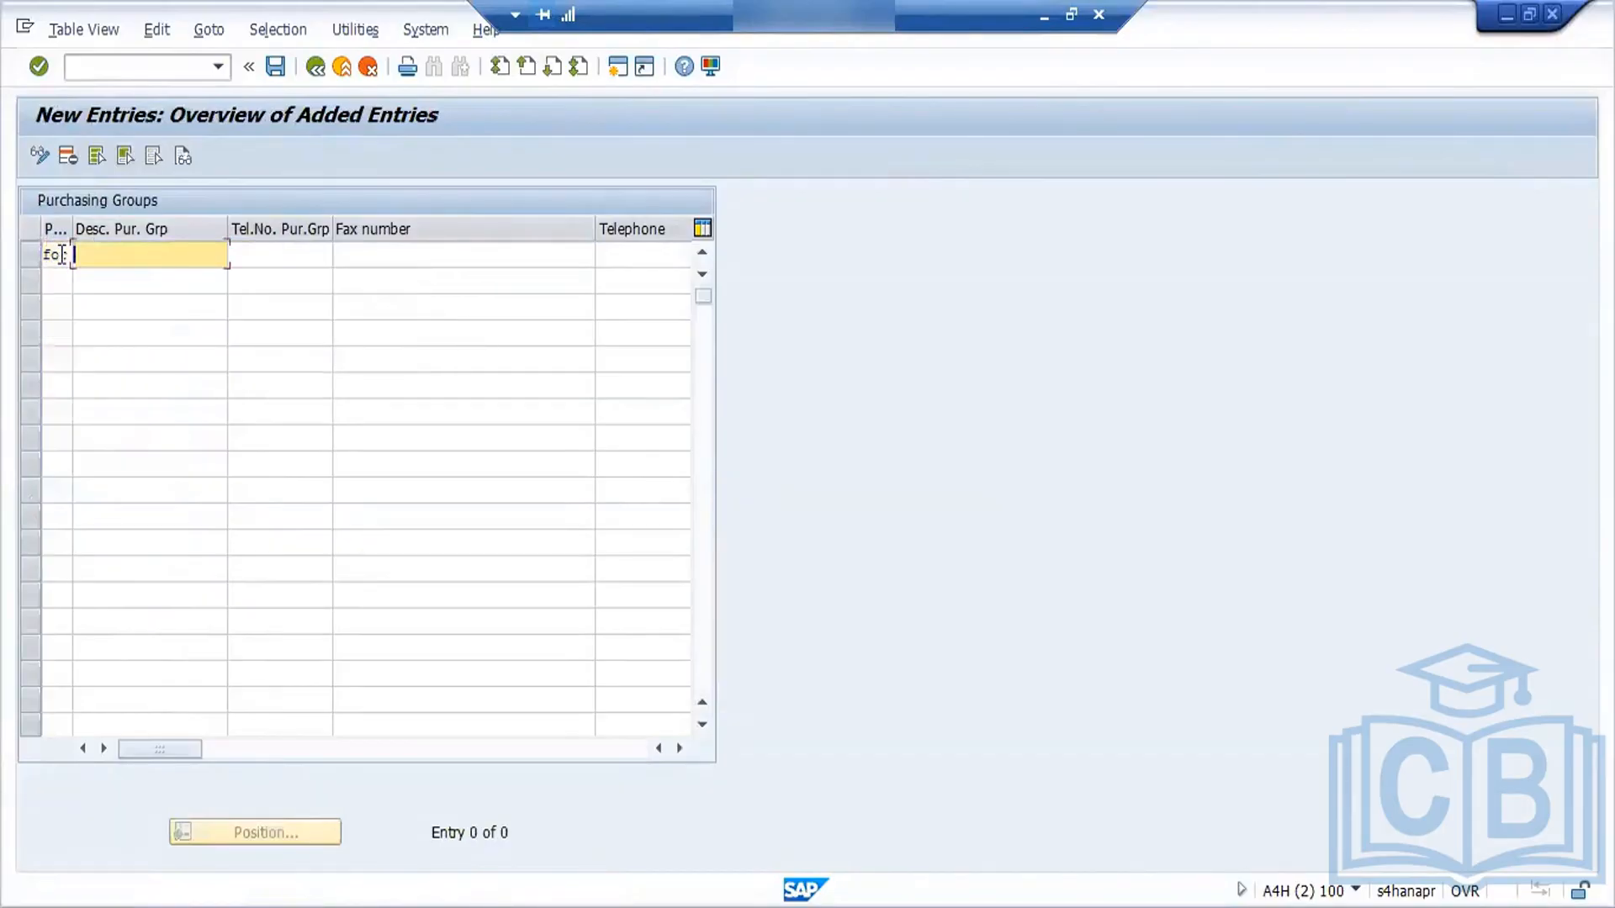
{"action": "type", "text": "Ford Purchase Grou"}
{"action": "key", "text": "Return"}
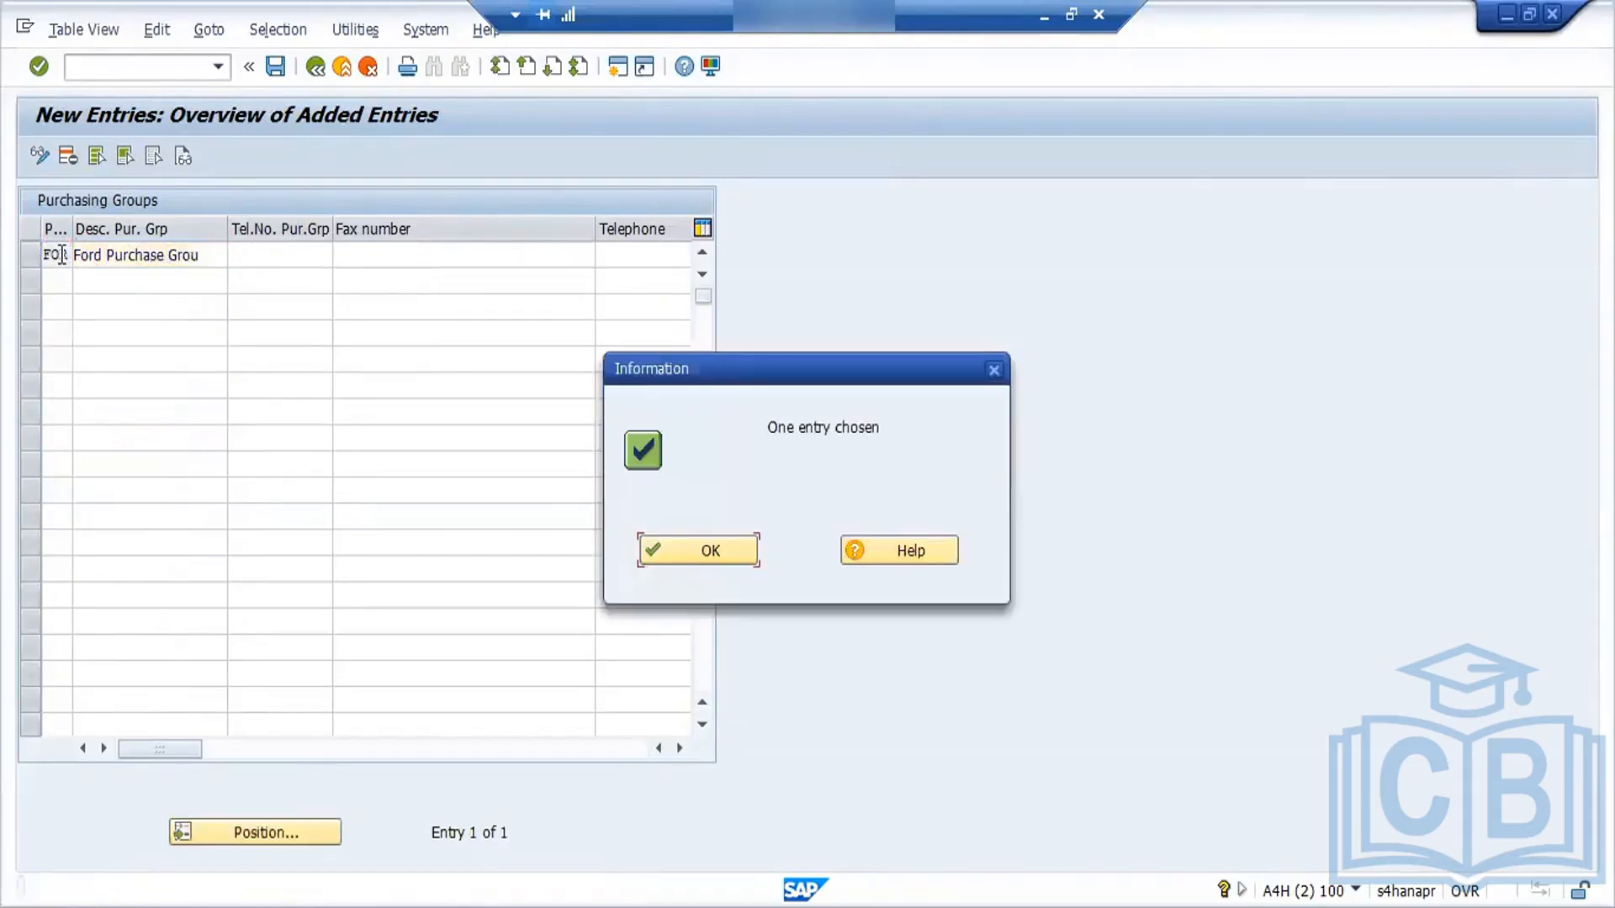
{"action": "left_click", "coordinate": [714, 547]}
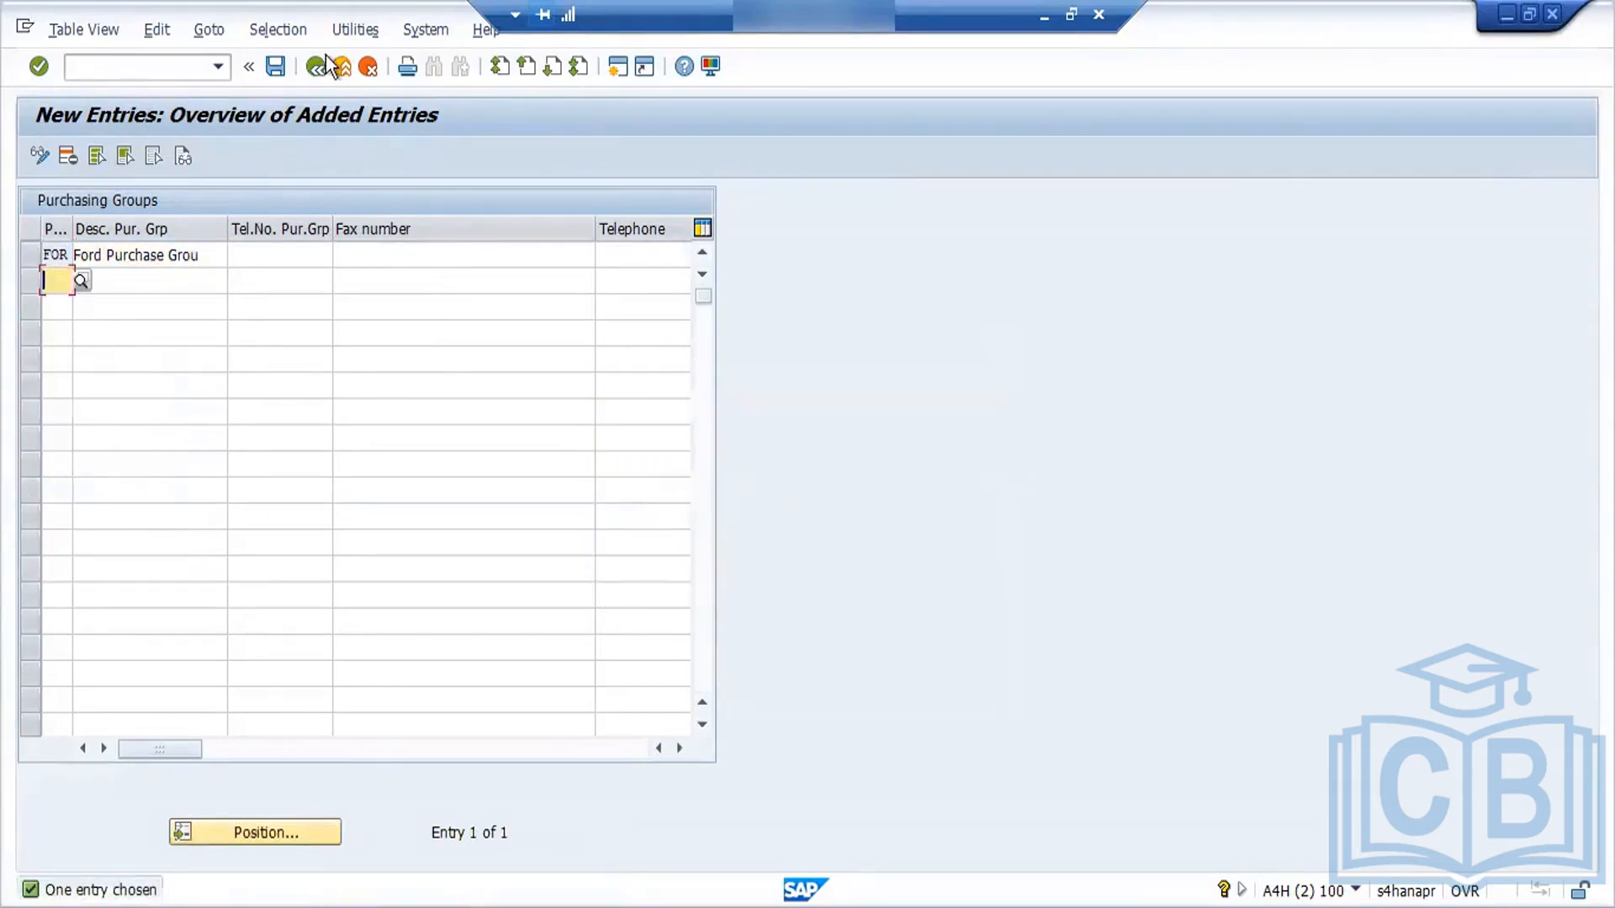
Step: Save the new purchasing group under the proposed customizing request and return to the implementation guide
{"action": "left_click", "coordinate": [276, 66]}
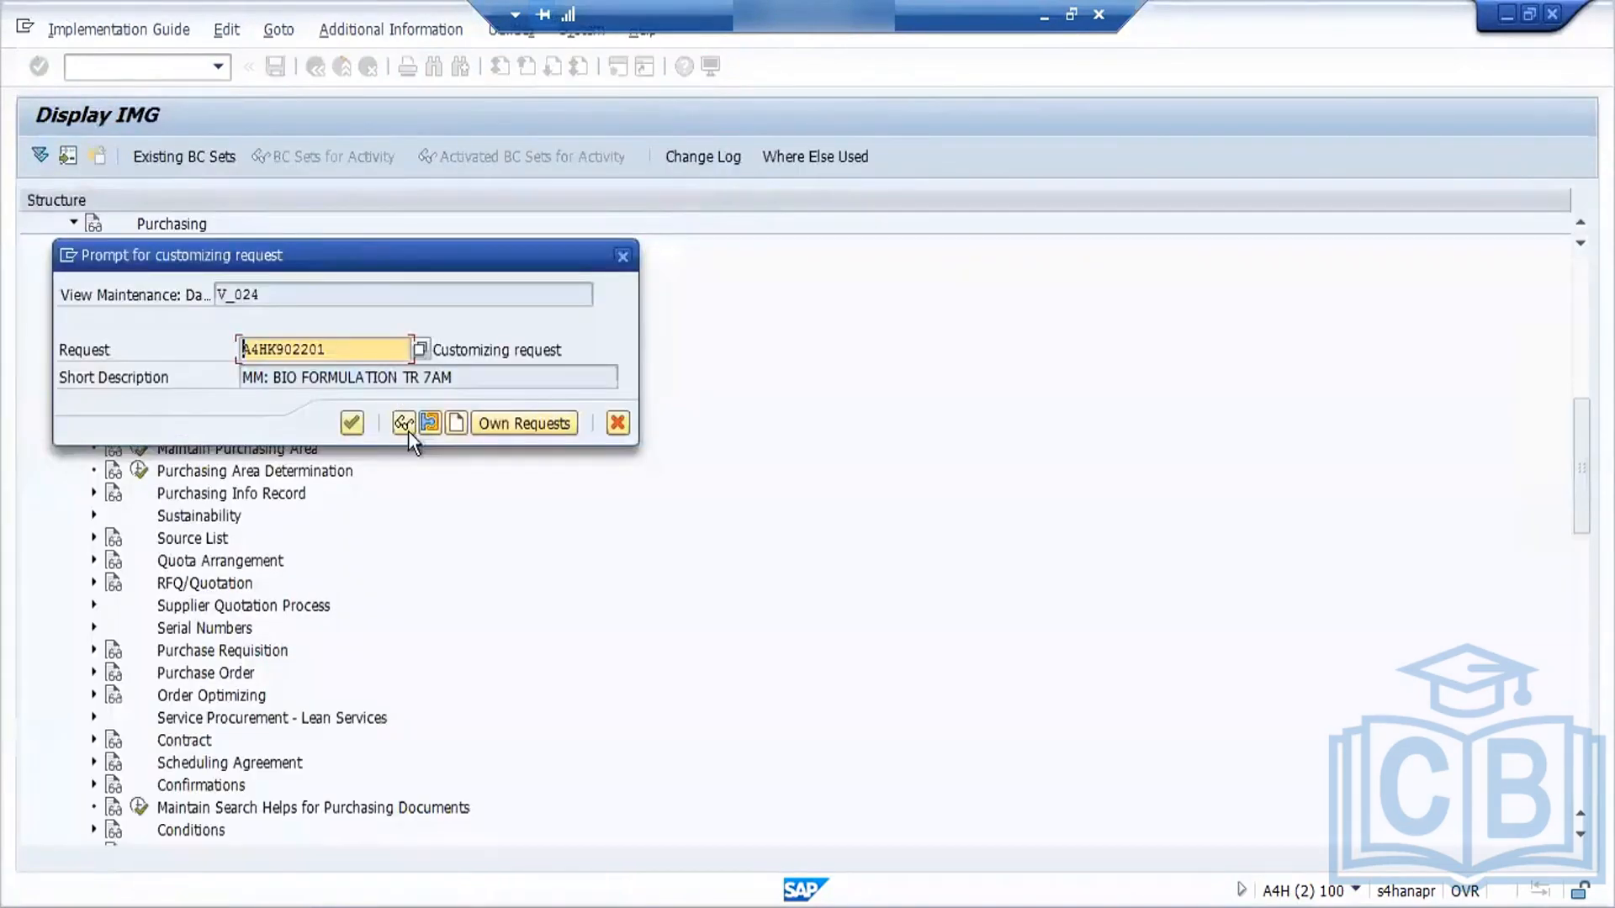
{"action": "left_click", "coordinate": [353, 425]}
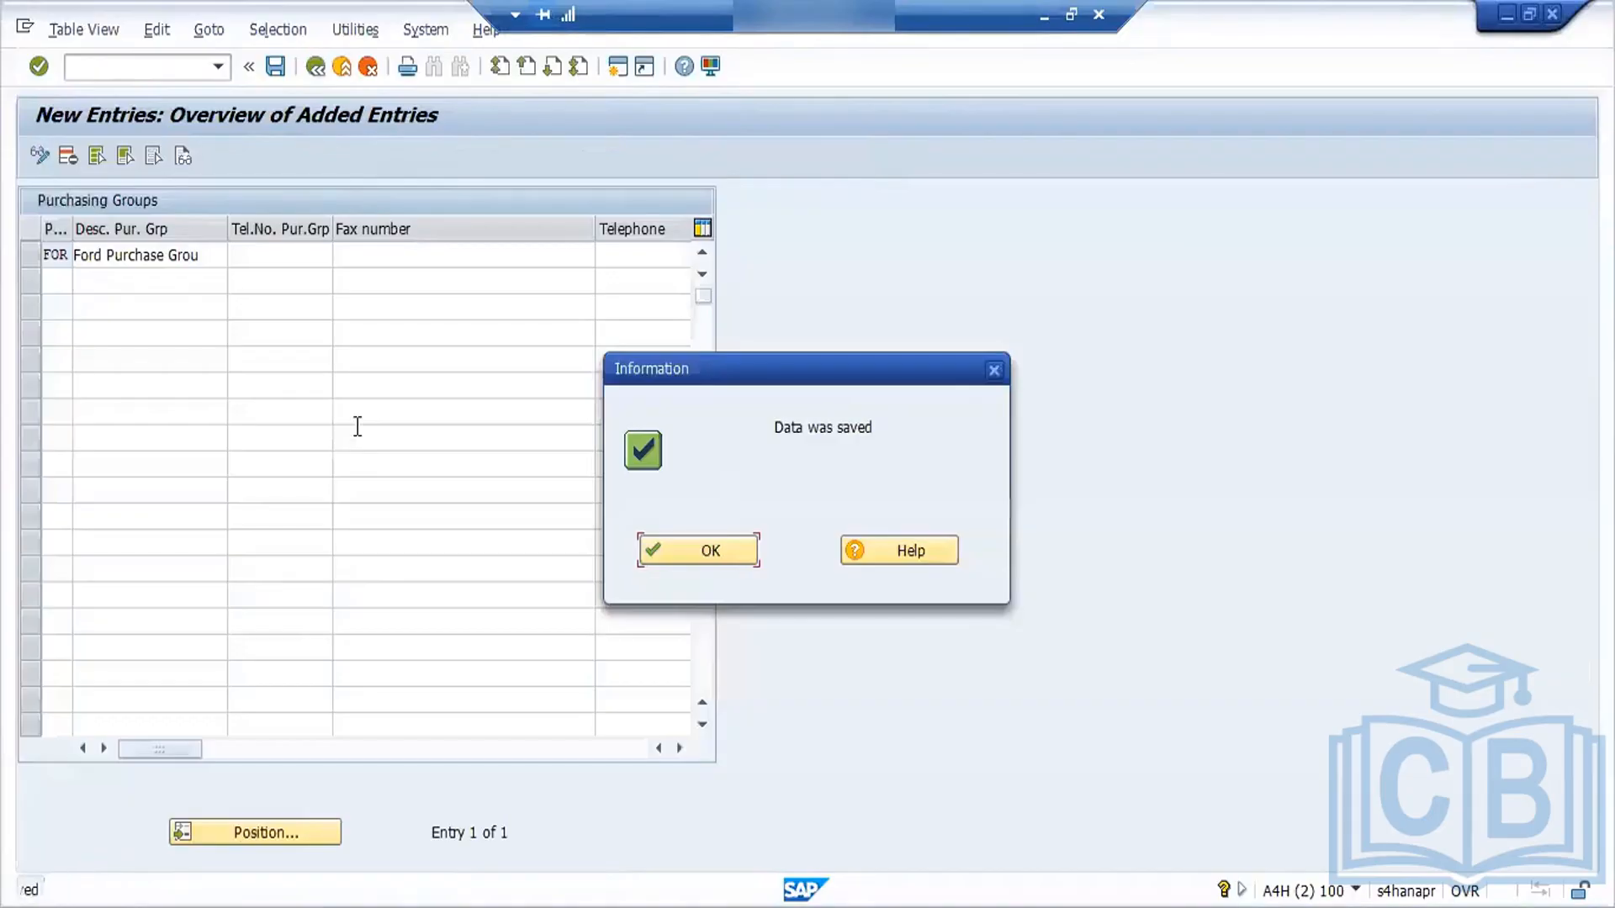
{"action": "left_click", "coordinate": [710, 555]}
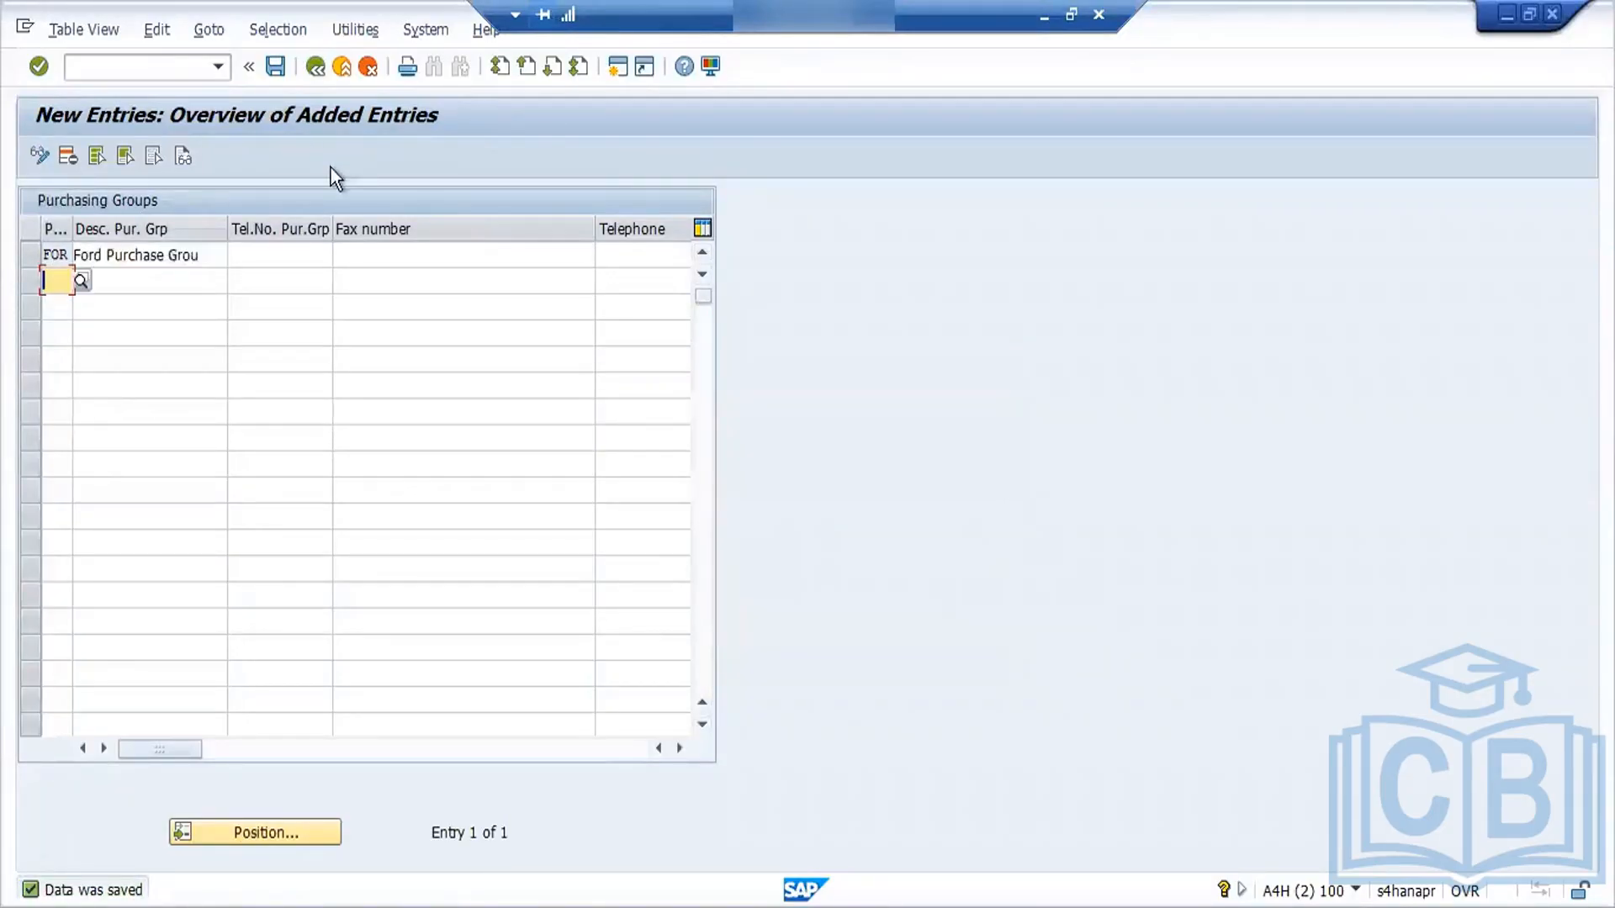
{"action": "left_click", "coordinate": [317, 67]}
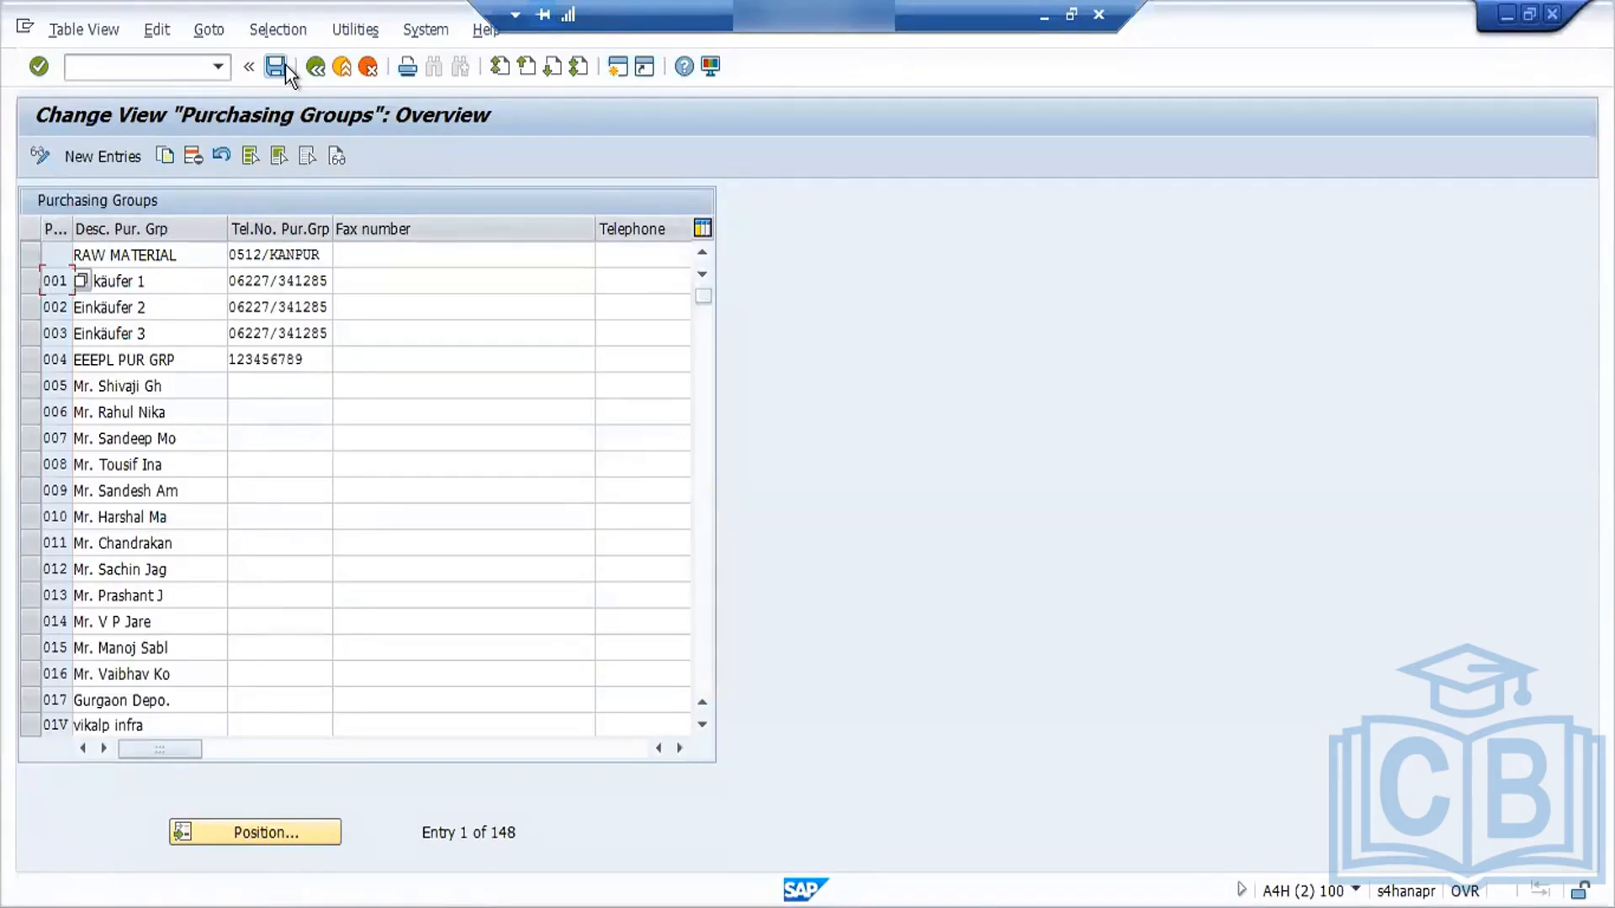
{"action": "left_click", "coordinate": [278, 68]}
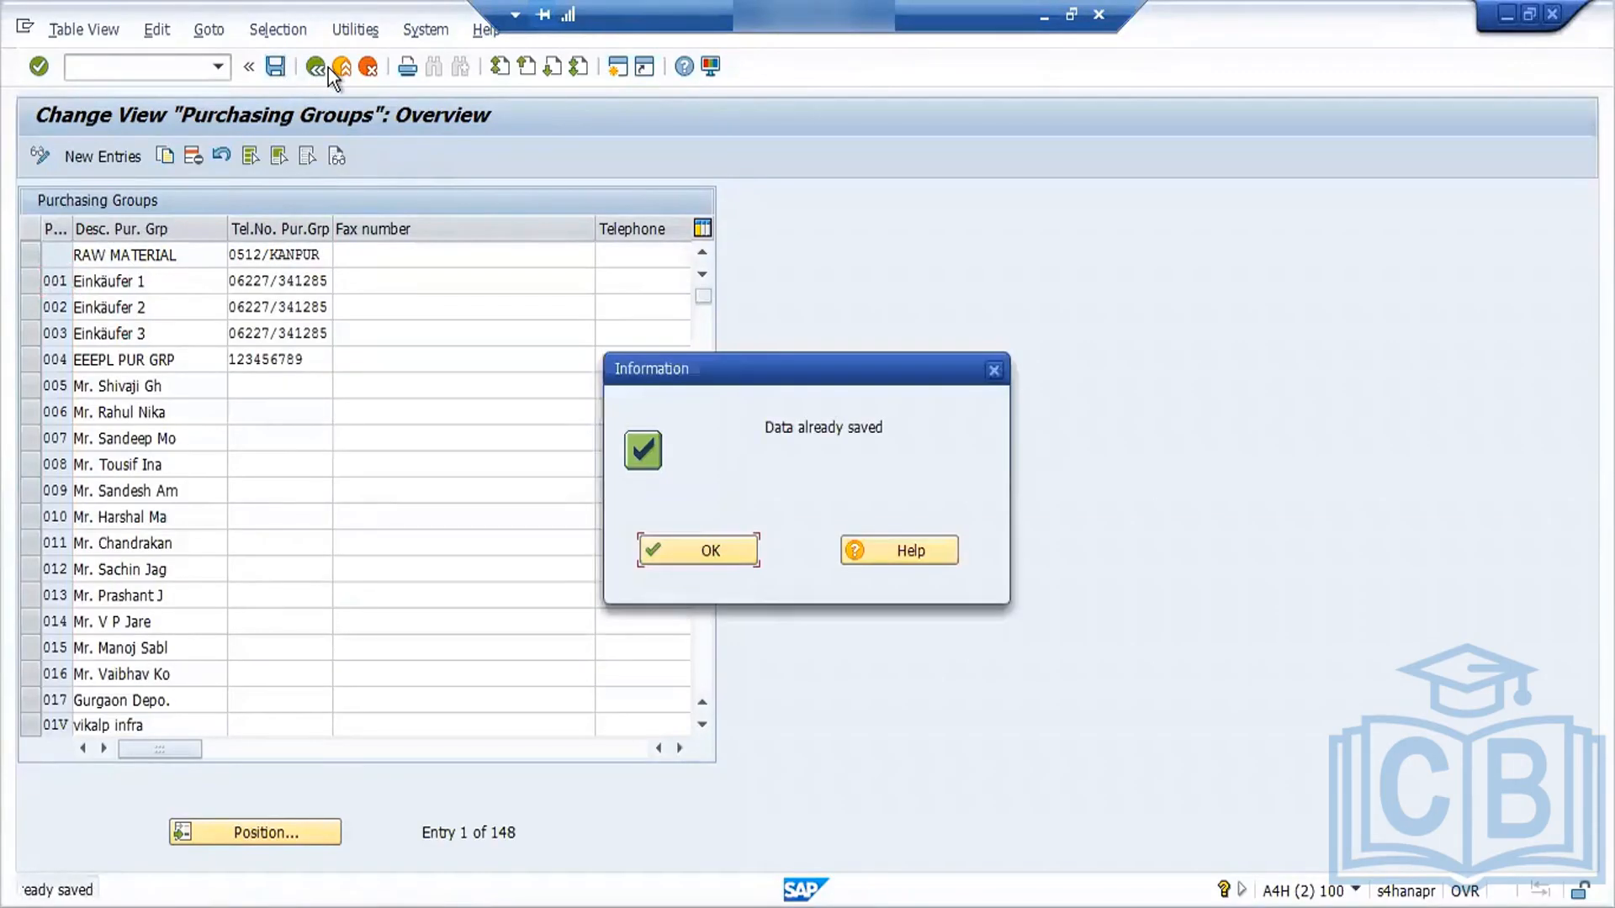
{"action": "left_click", "coordinate": [745, 550]}
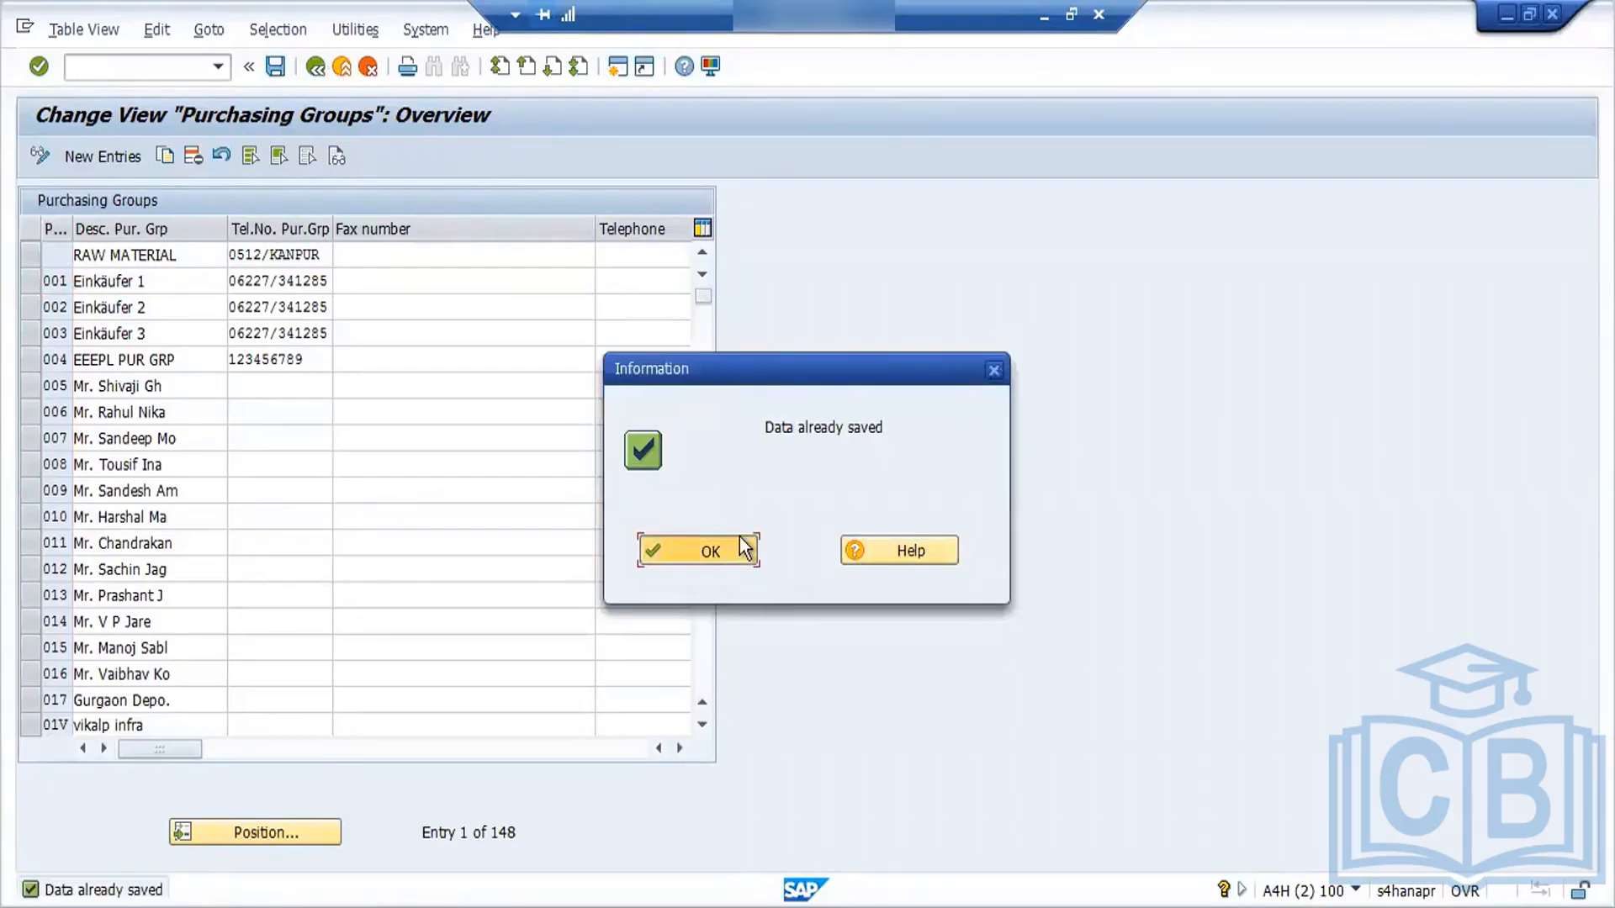
{"action": "left_click", "coordinate": [316, 68]}
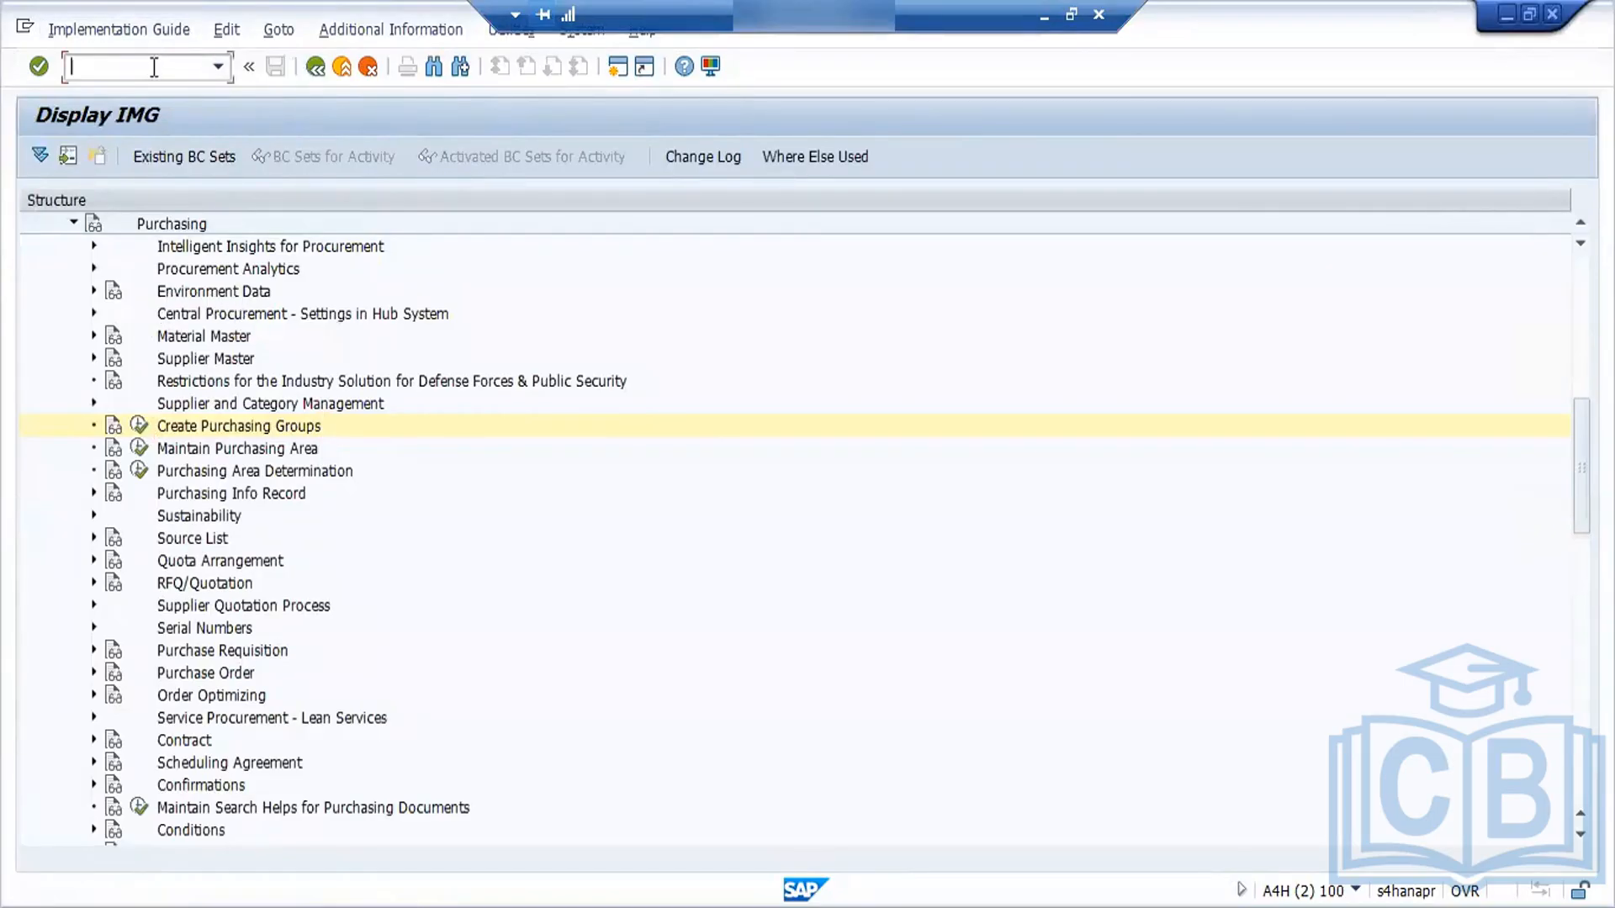
Step: Leave the current transaction with /n and reopen the reference IMG through transaction spro
{"action": "type", "text": "/n"}
{"action": "key", "text": "Return"}
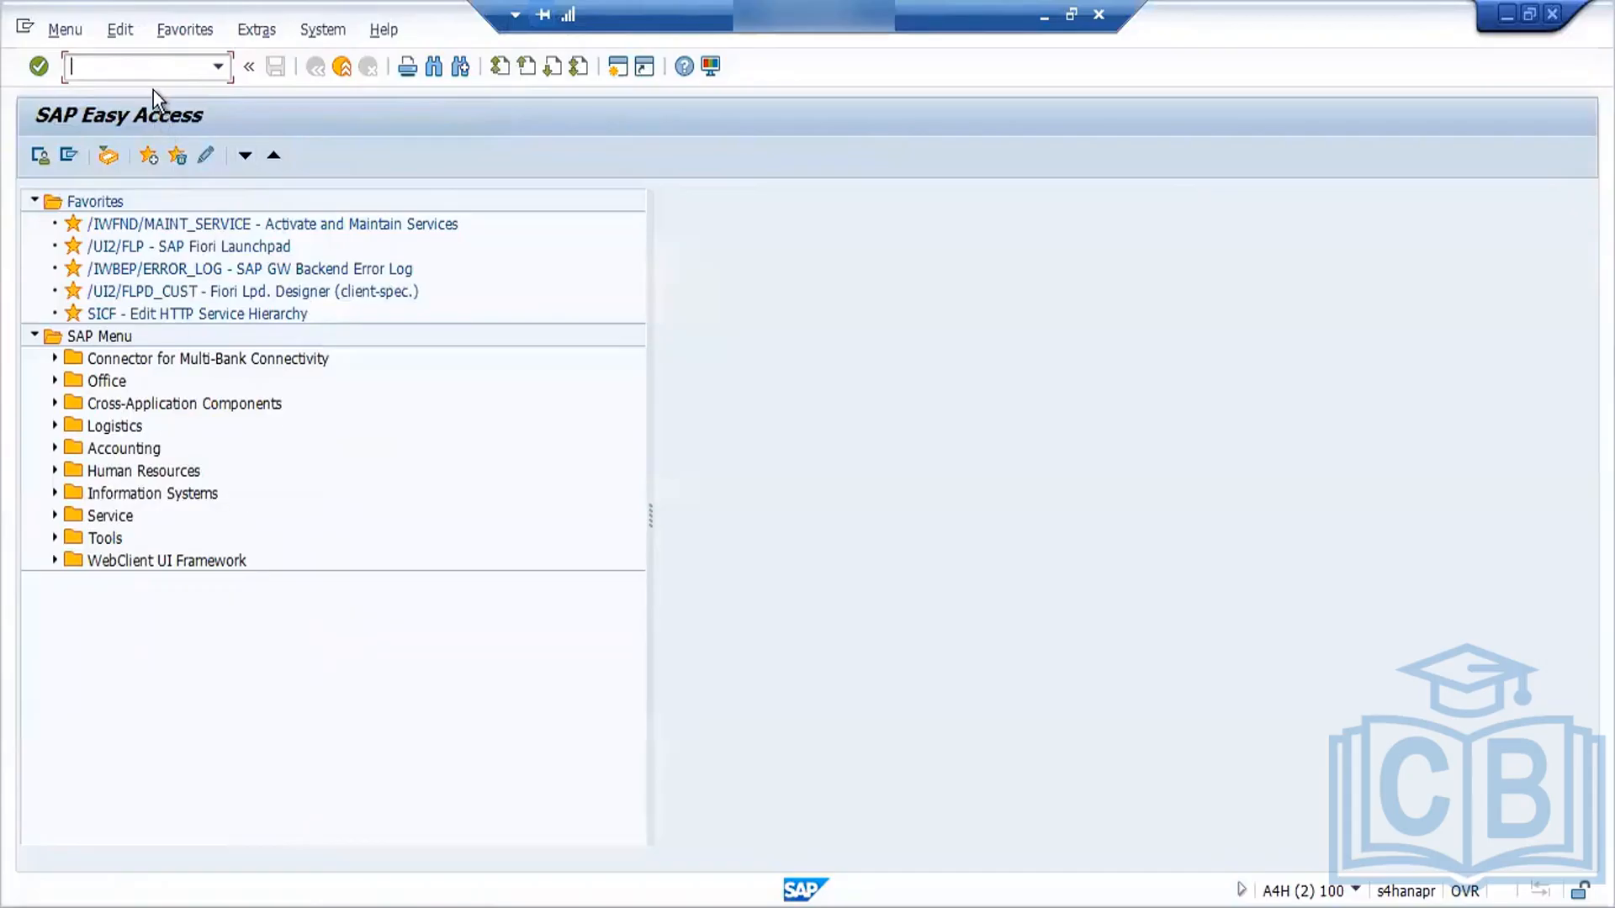
{"action": "type", "text": "spro"}
{"action": "key", "text": "Return"}
{"action": "left_click", "coordinate": [125, 165]}
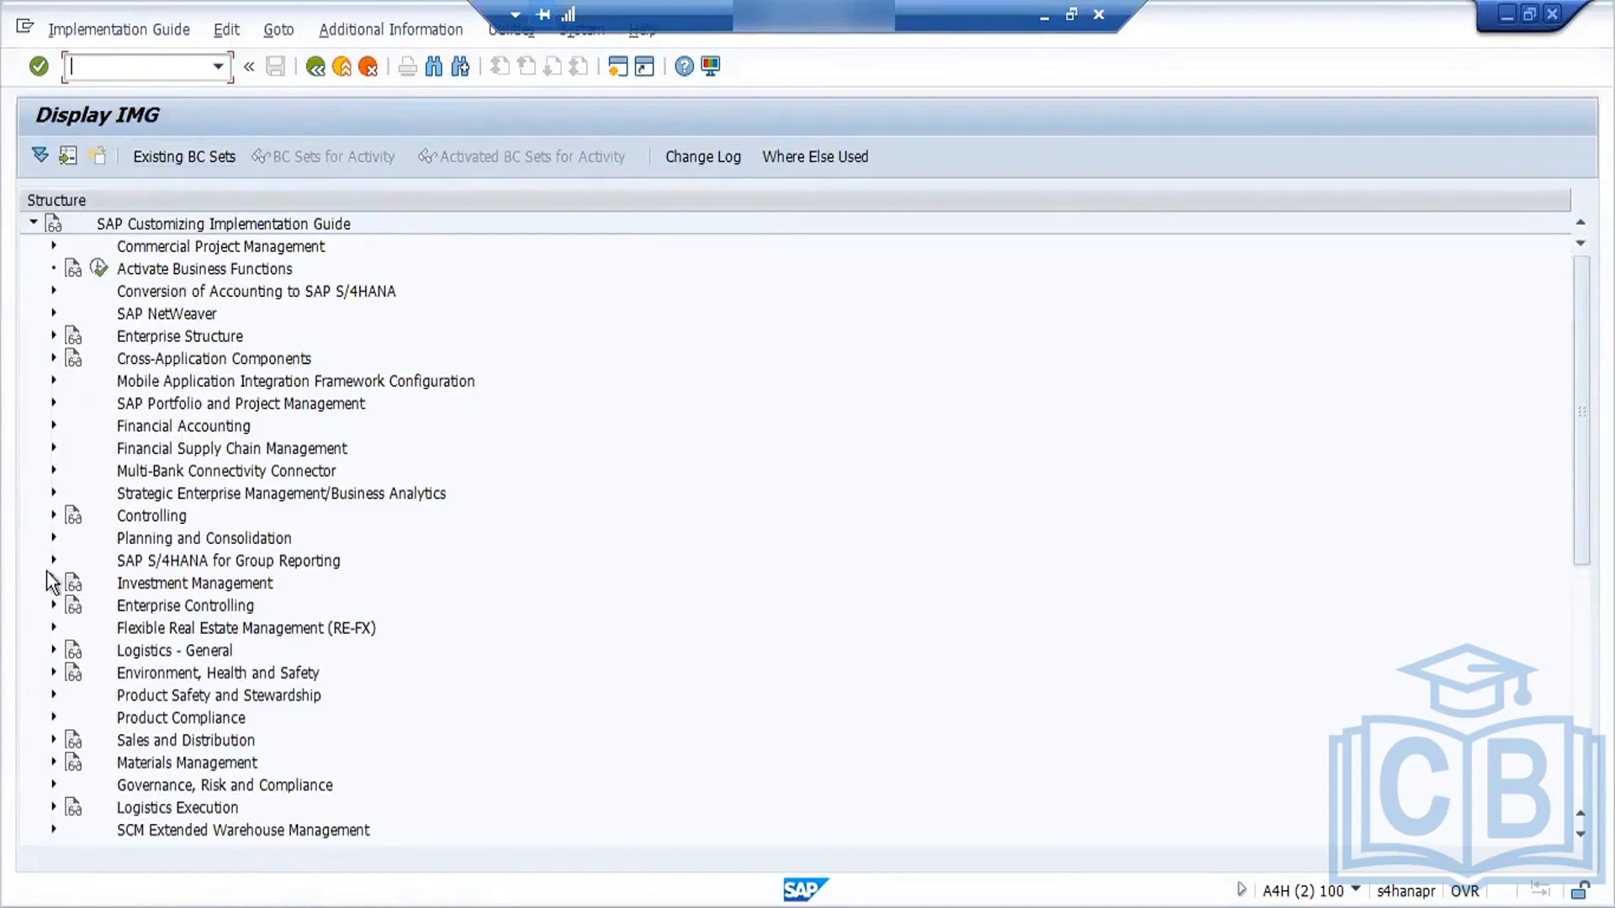
Step: Open the Define Material Groups activity under Logistics - General, Material Master, Settings for Key Fields
{"action": "left_click", "coordinate": [52, 651]}
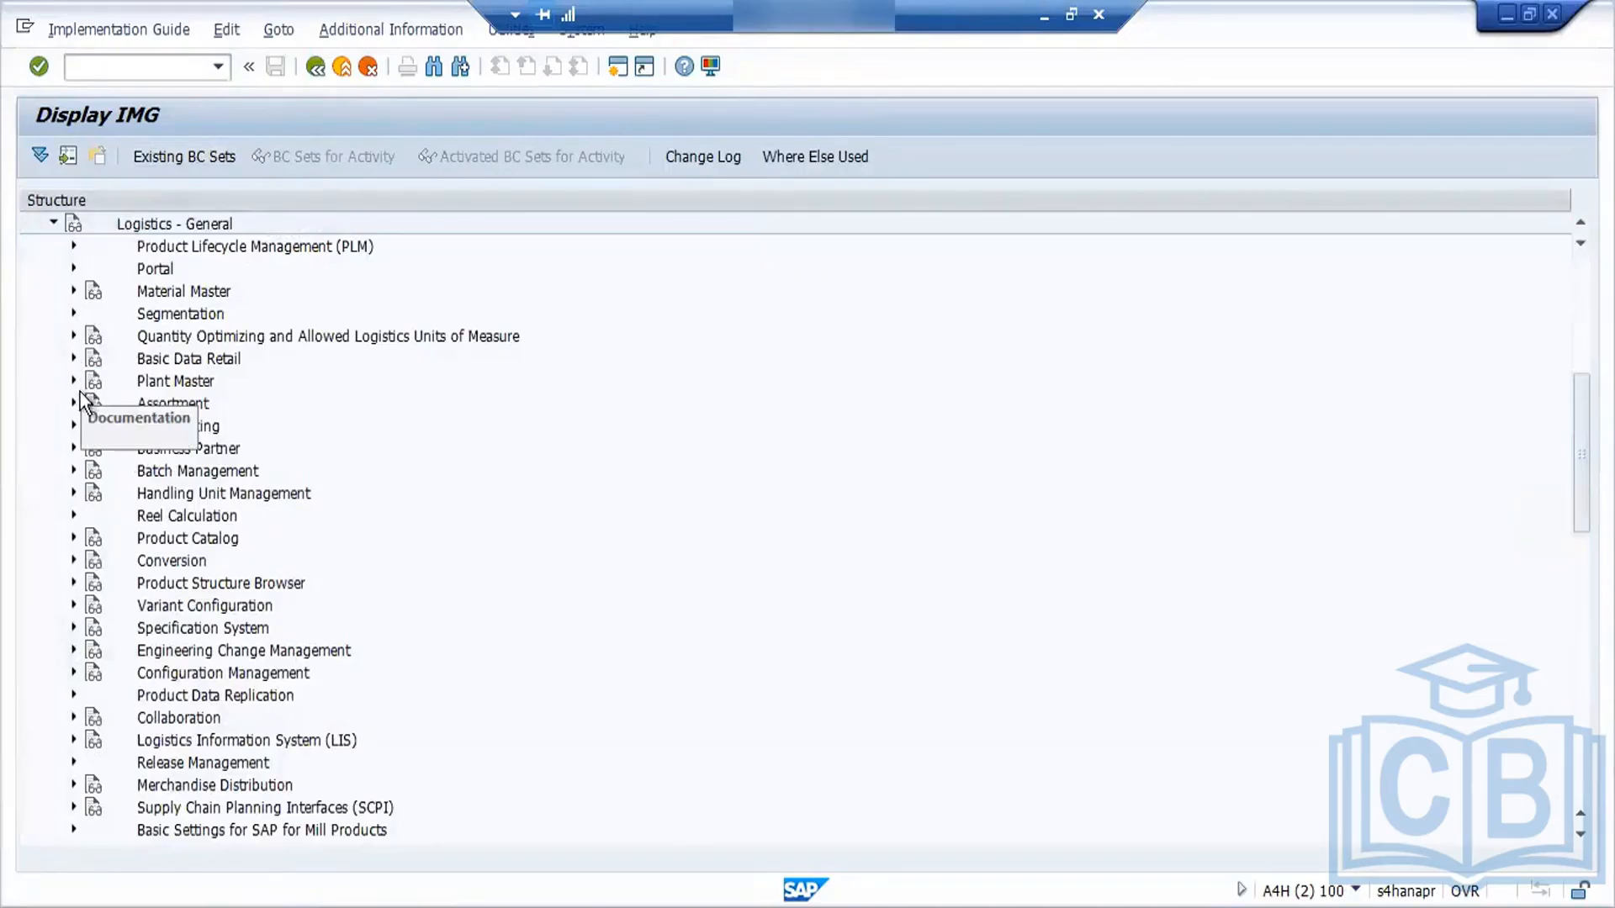
{"action": "left_click", "coordinate": [74, 291]}
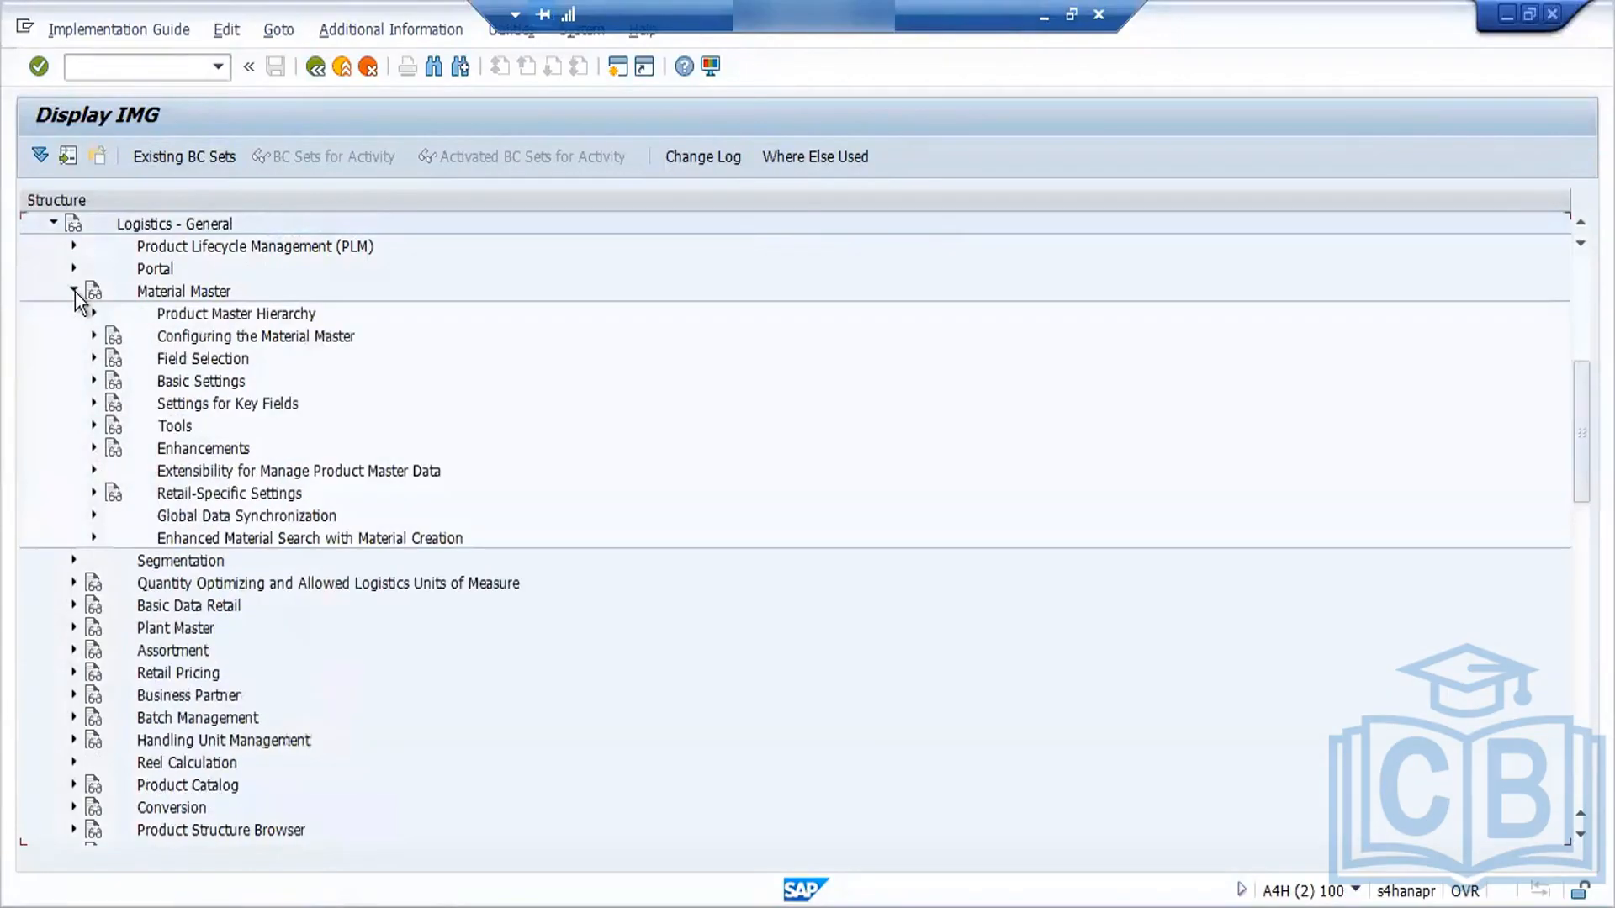
{"action": "left_click", "coordinate": [94, 403]}
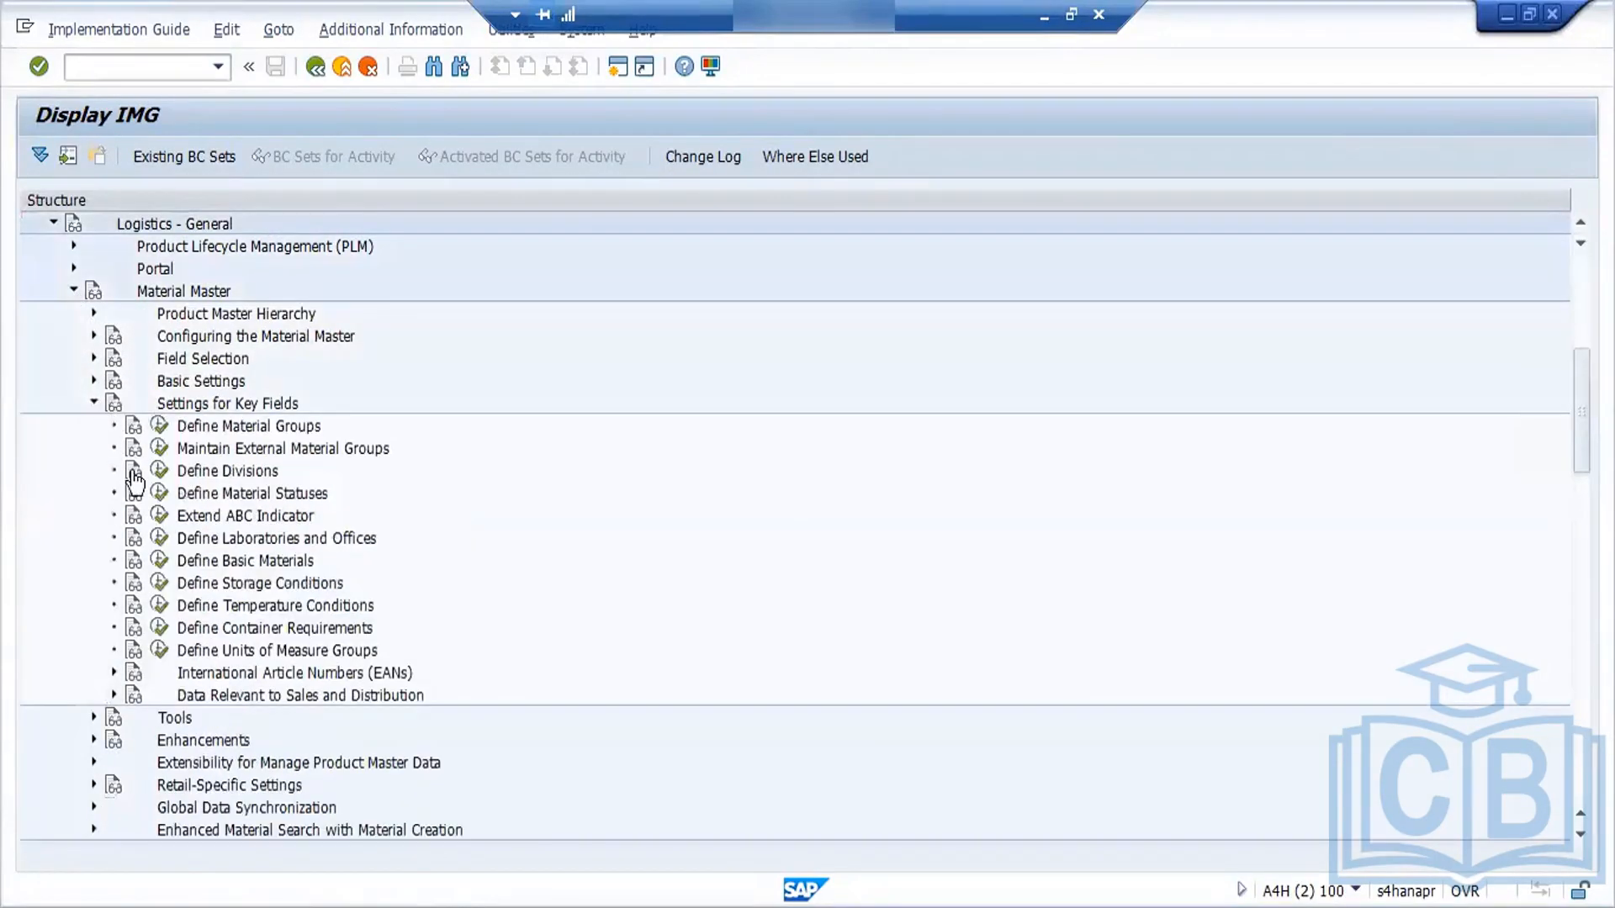
{"action": "left_click", "coordinate": [160, 424]}
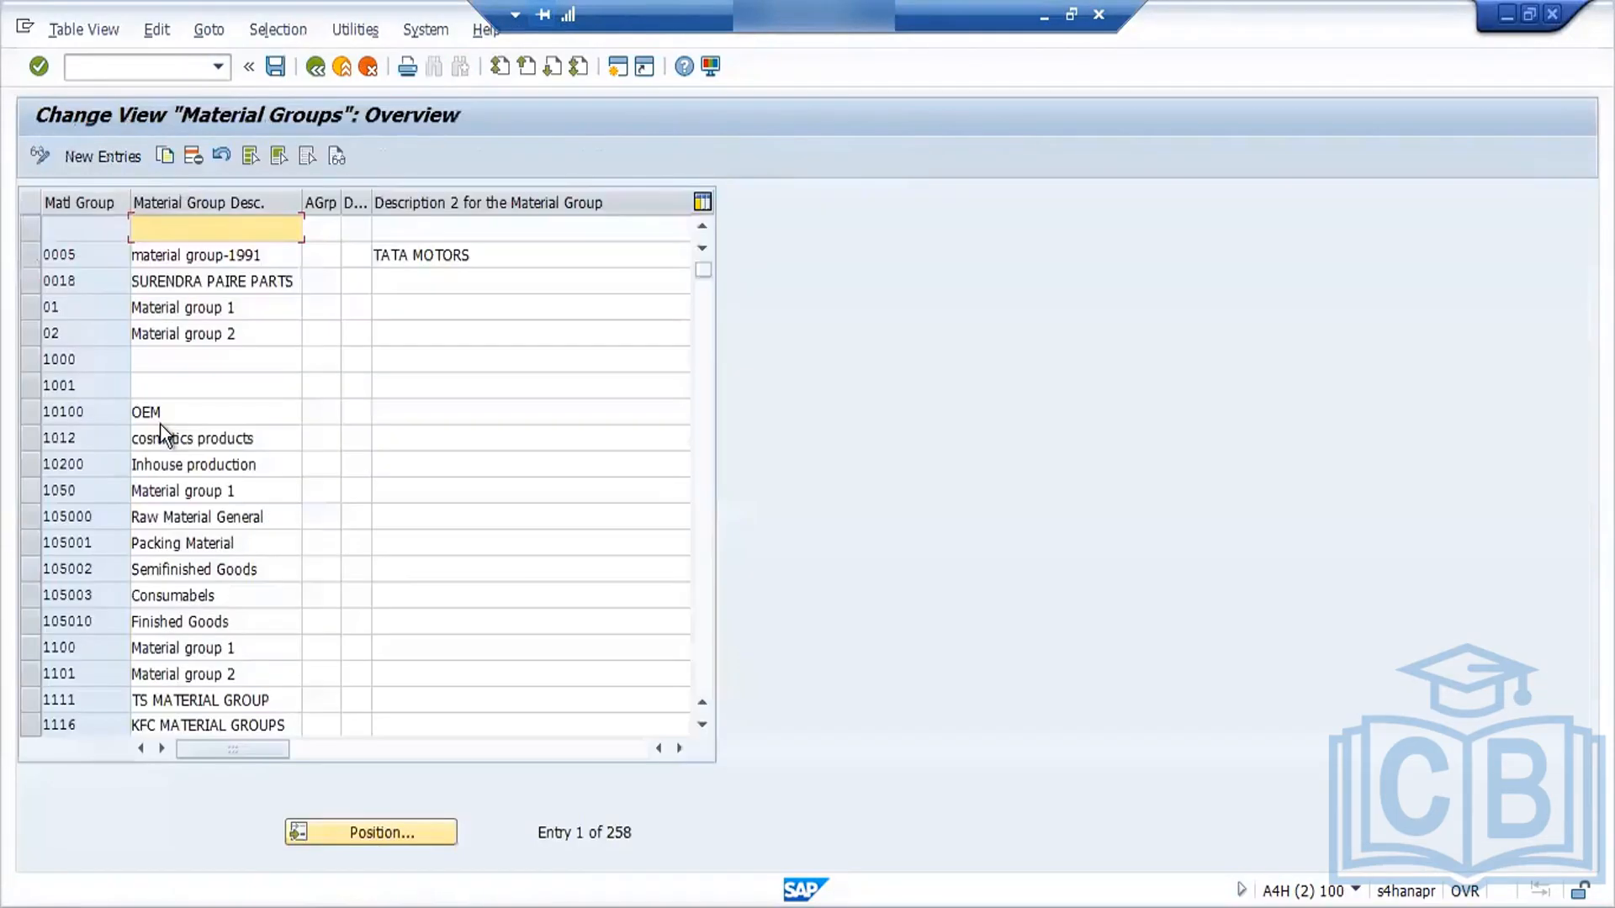
Step: Add a new material group with the key FSTEEL and the description "Ford steell"
{"action": "left_click", "coordinate": [113, 160]}
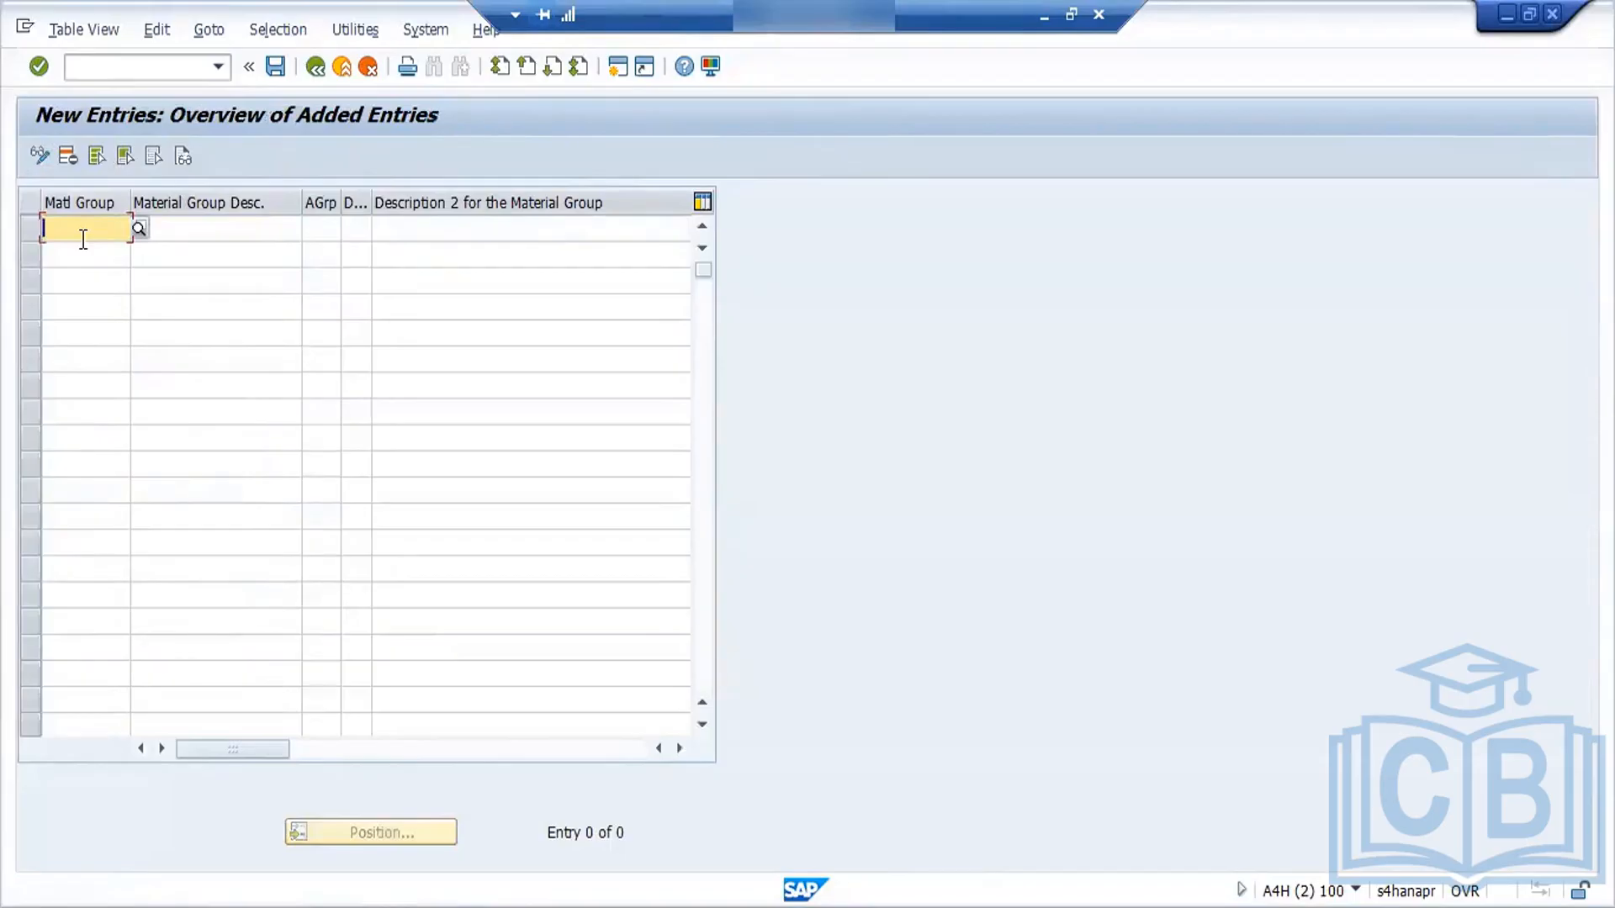
{"action": "type", "text": "s"}
{"action": "key", "text": "BackSpace"}
{"action": "type", "text": "fsteel"}
{"action": "key", "text": "Tab"}
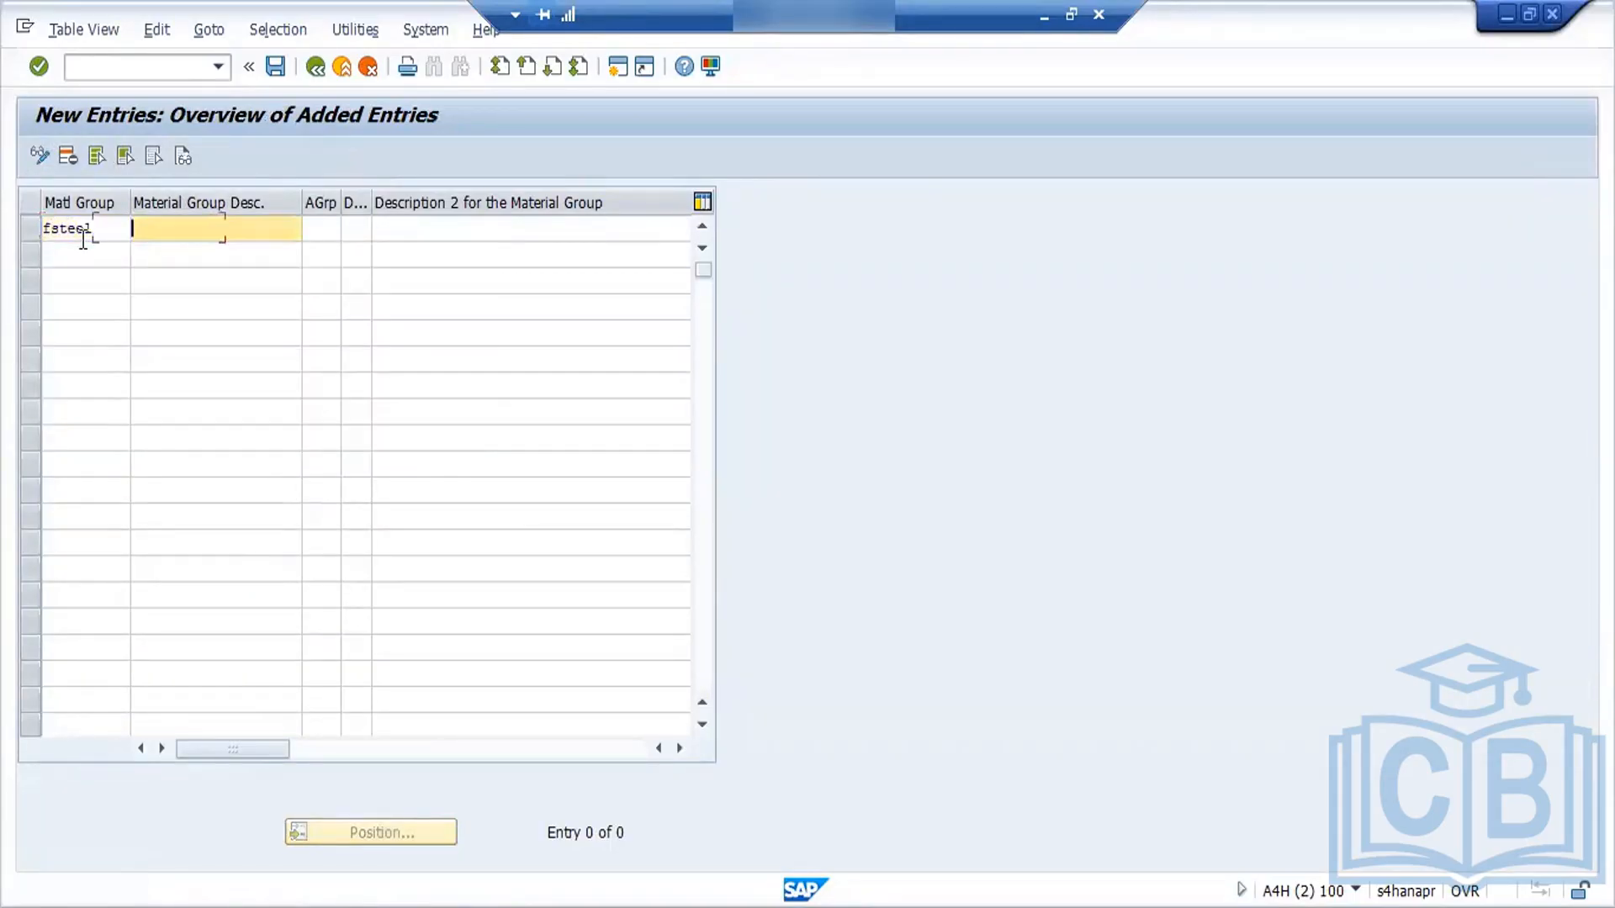
{"action": "type", "text": "Ford steell"}
{"action": "key", "text": "Return"}
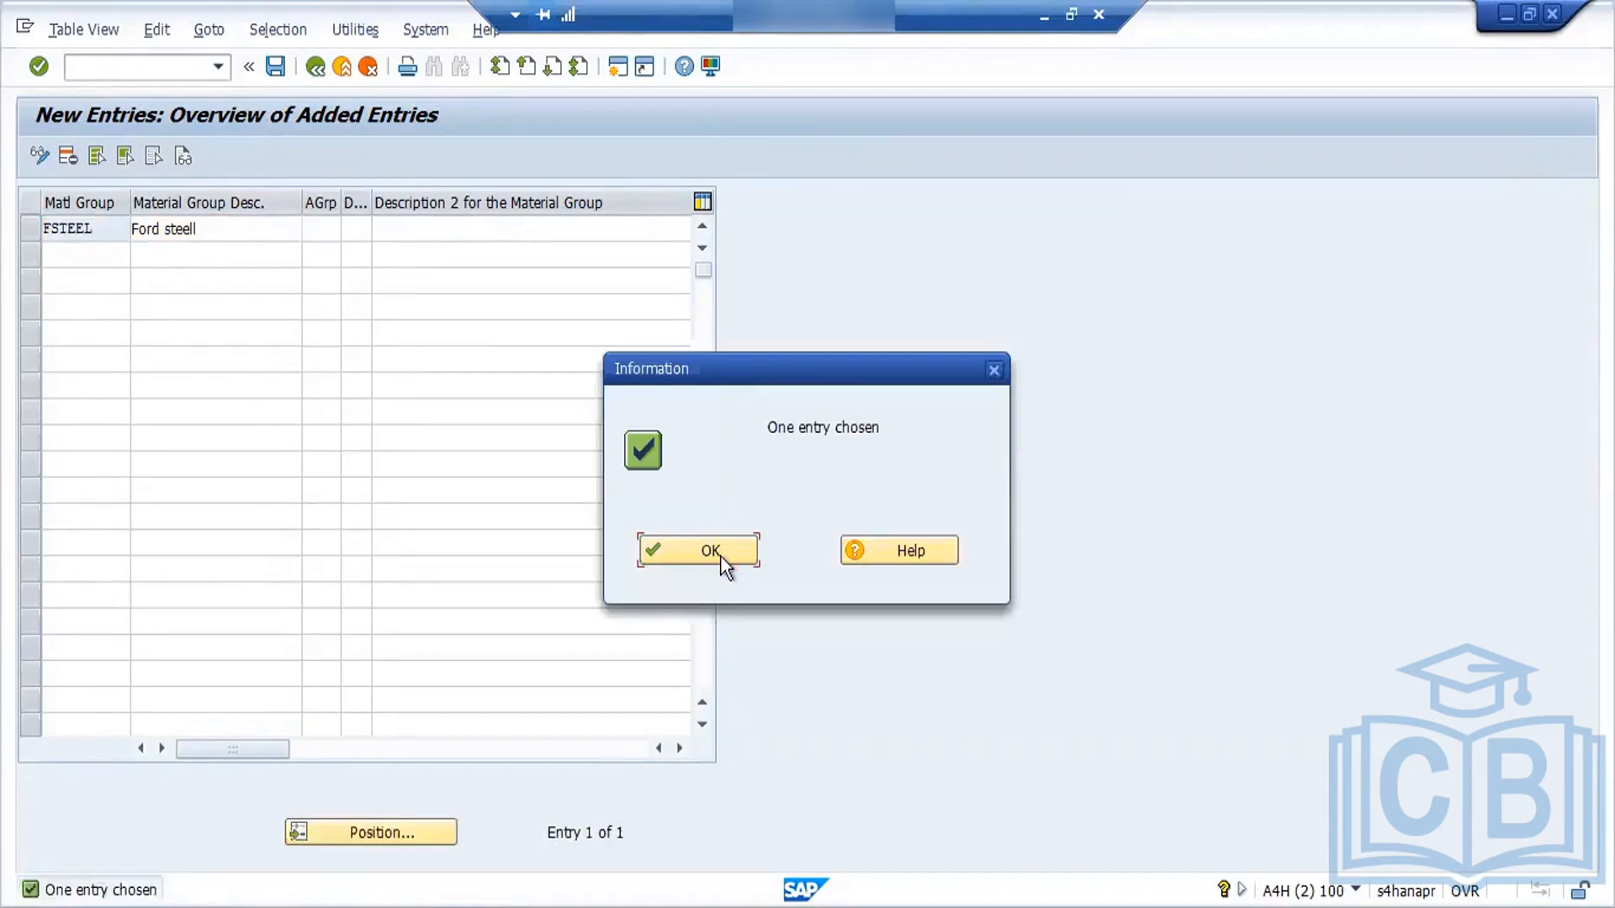
{"action": "left_click", "coordinate": [720, 555]}
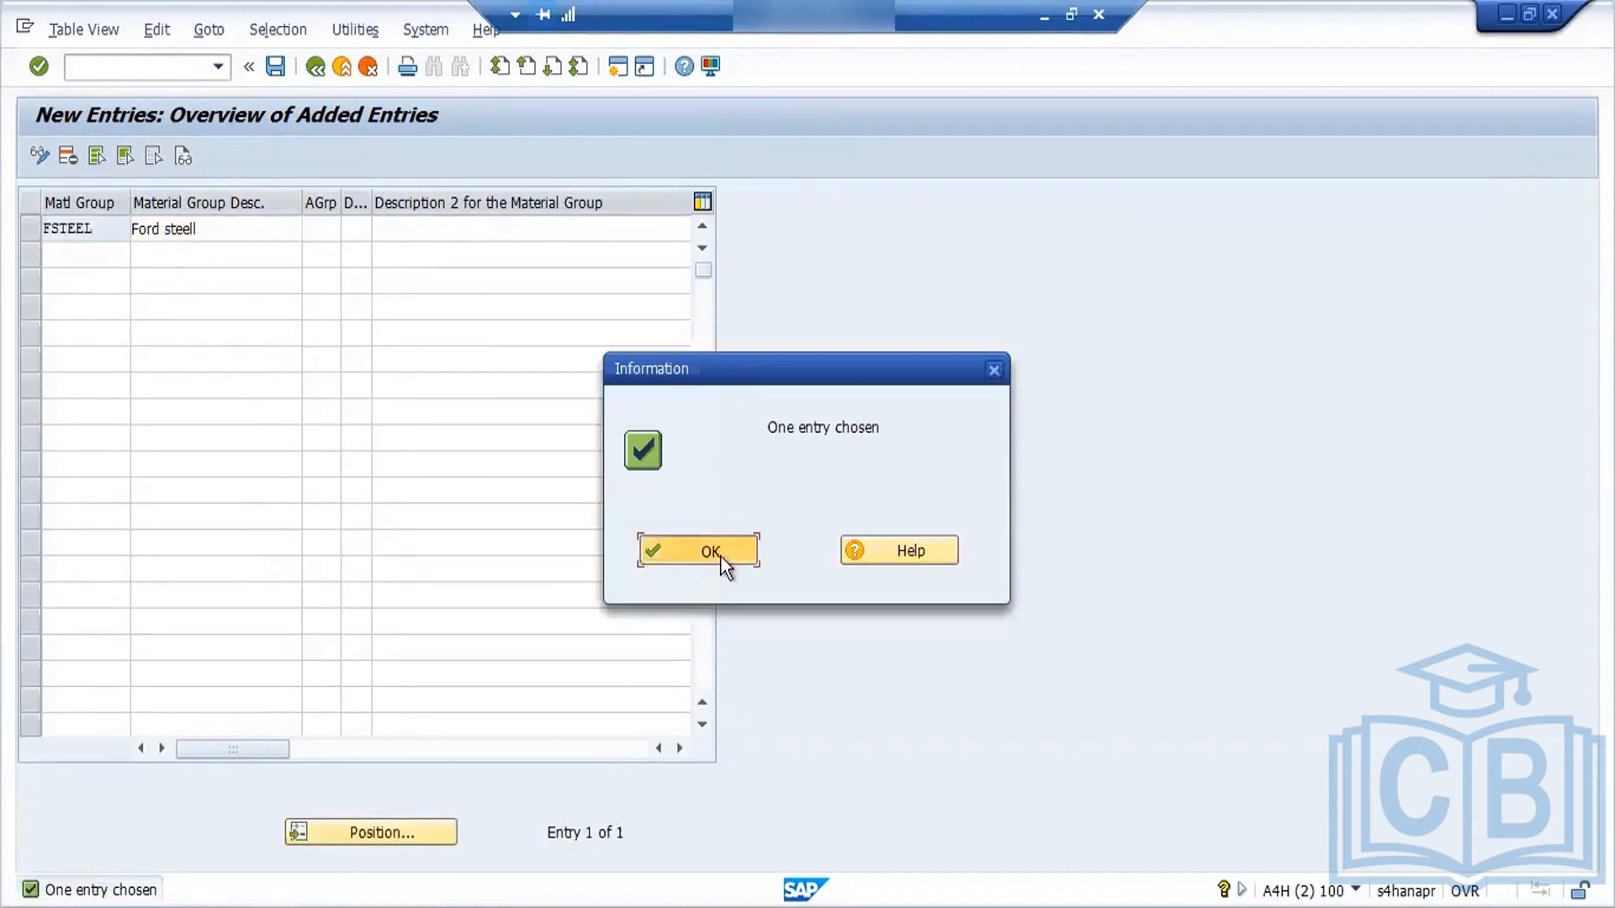
Step: Save the new material group under the proposed customizing request and leave the new entries screen
{"action": "left_click", "coordinate": [278, 66]}
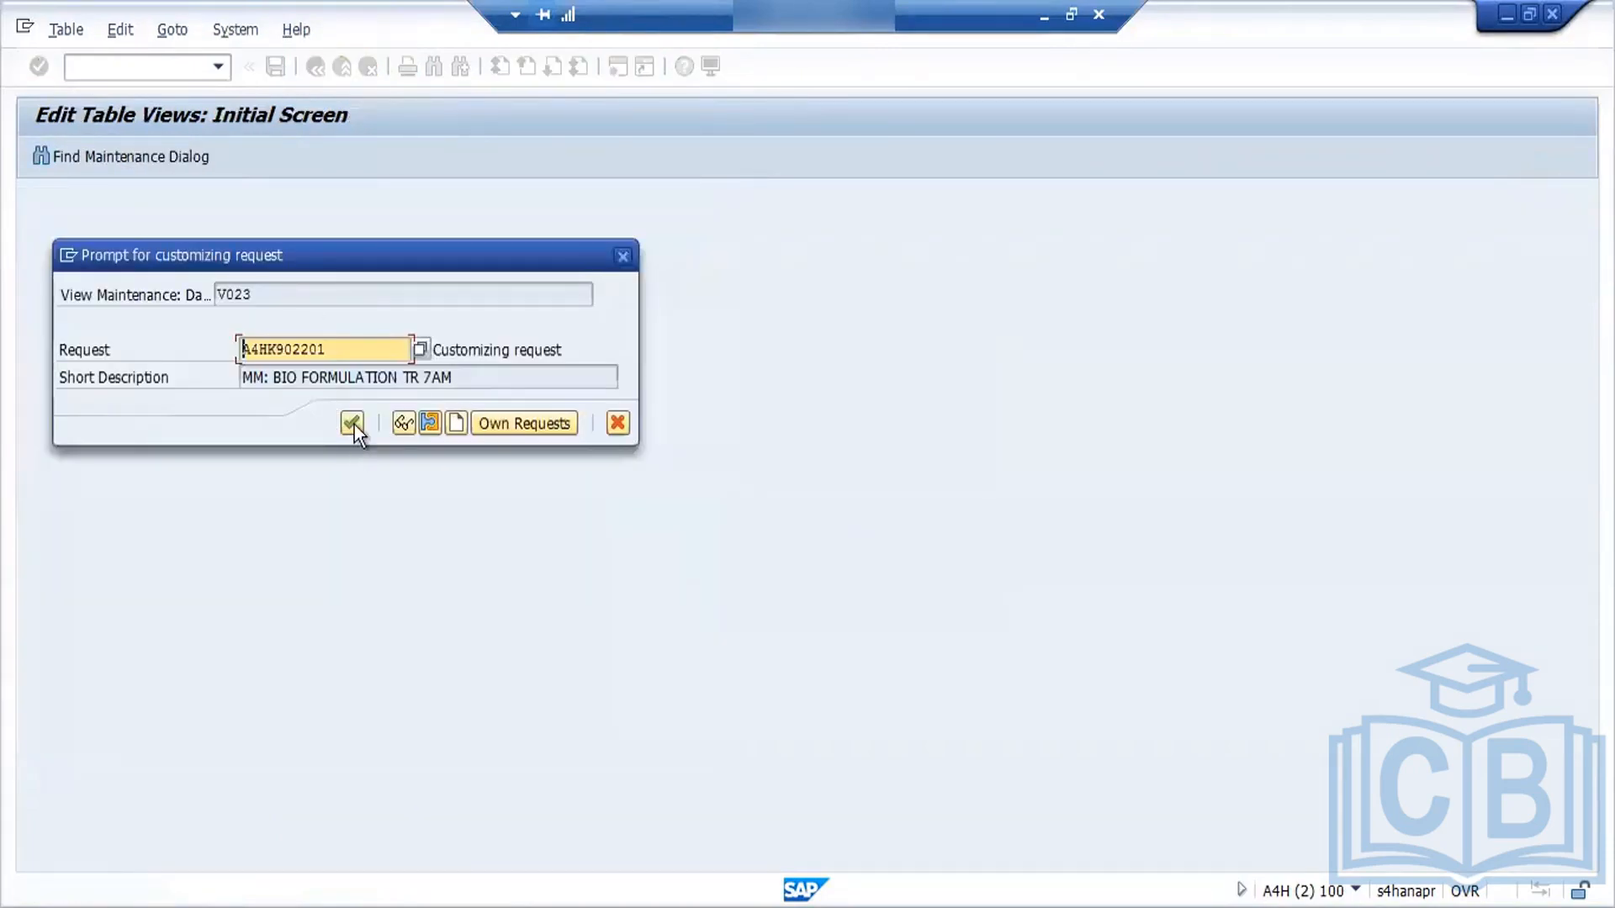
{"action": "left_click", "coordinate": [352, 424]}
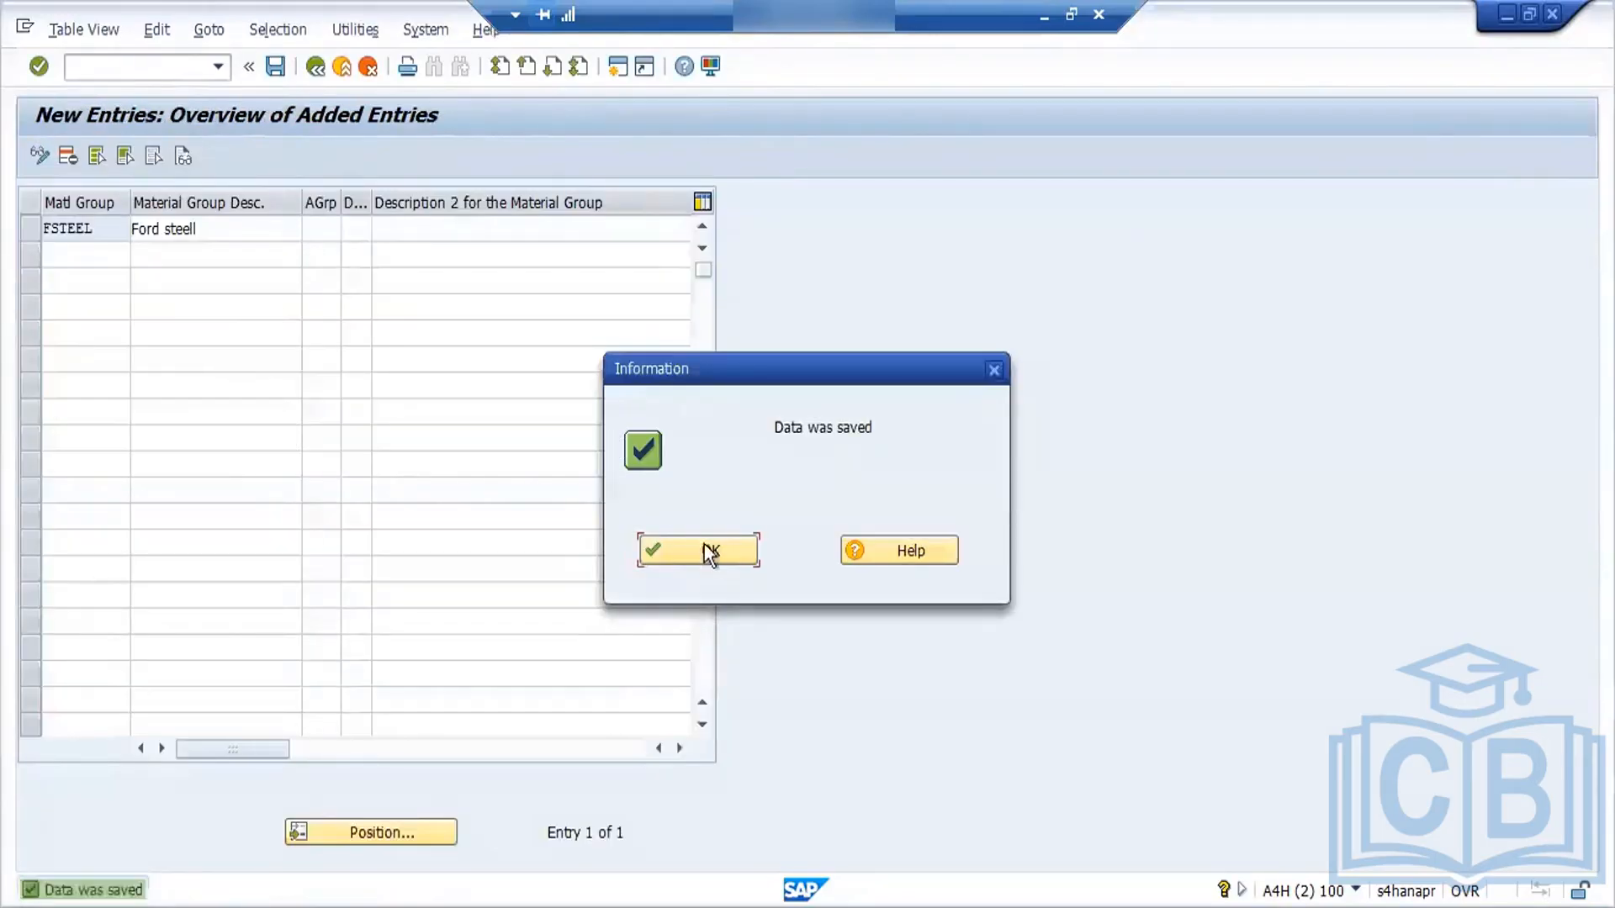
{"action": "left_click", "coordinate": [707, 549]}
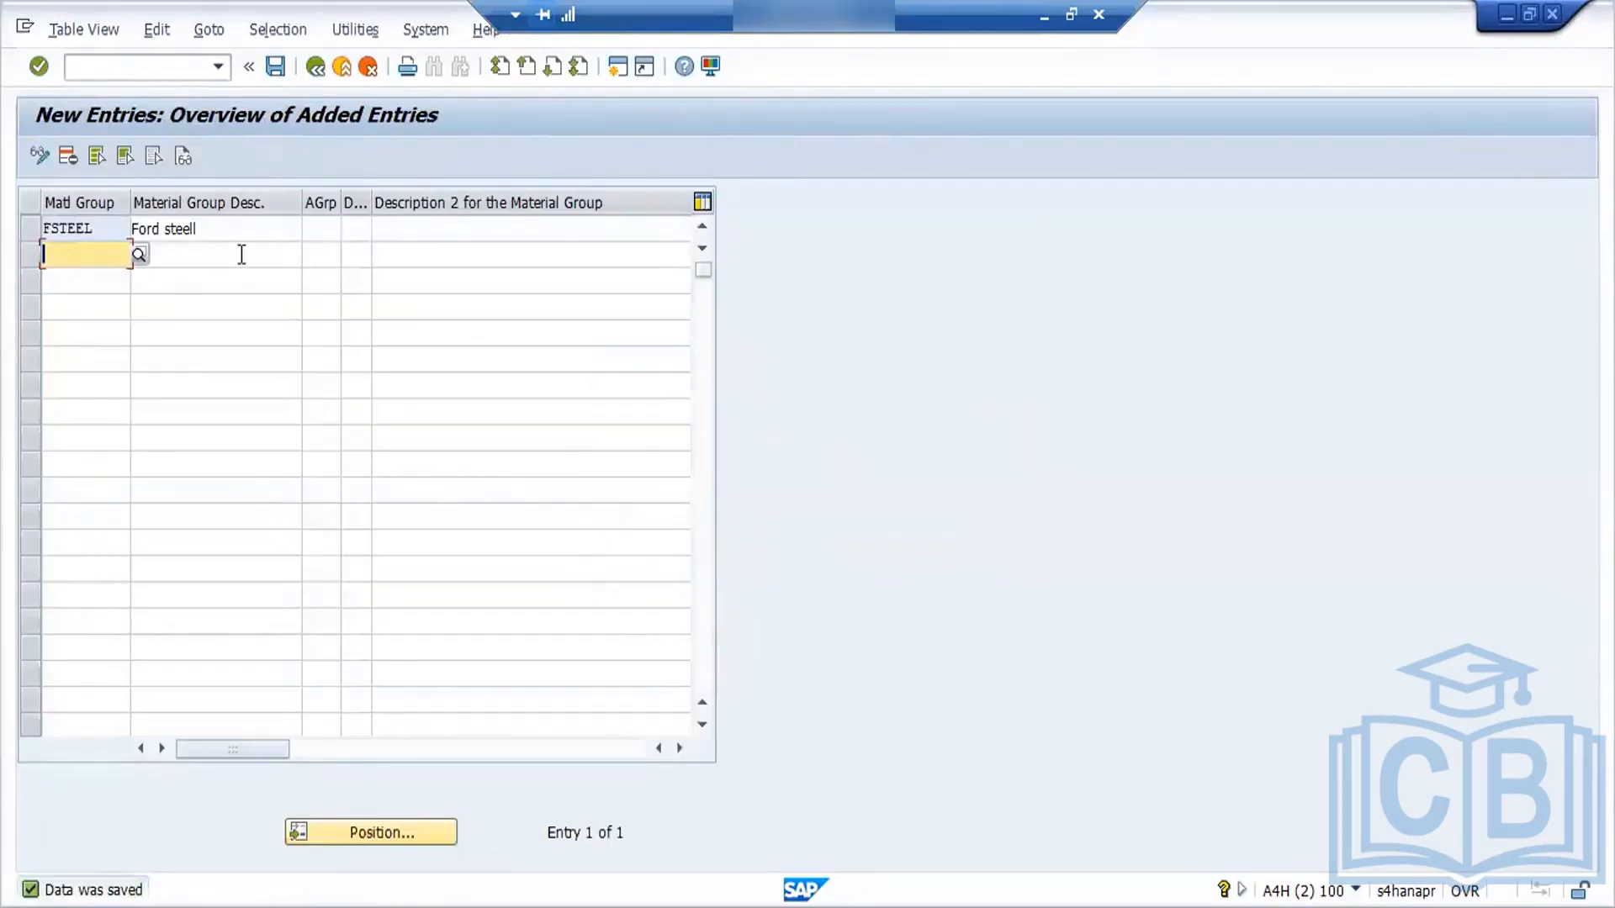
{"action": "left_click_drag", "start_coordinate": [231, 229], "coordinate": [37, 217]}
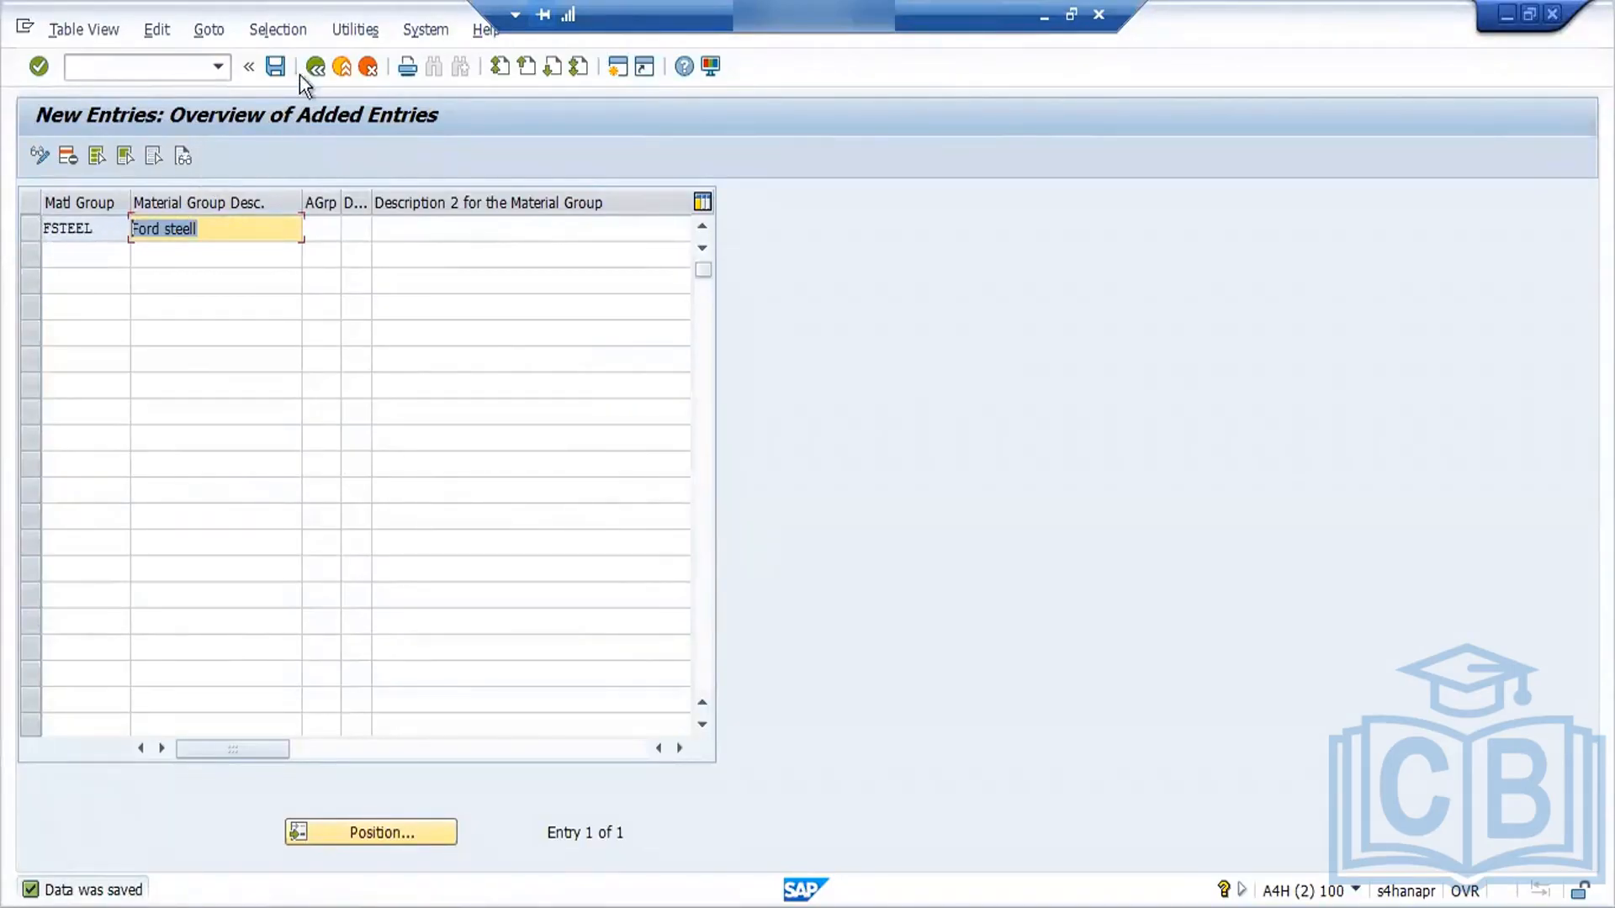
{"action": "left_click", "coordinate": [276, 70]}
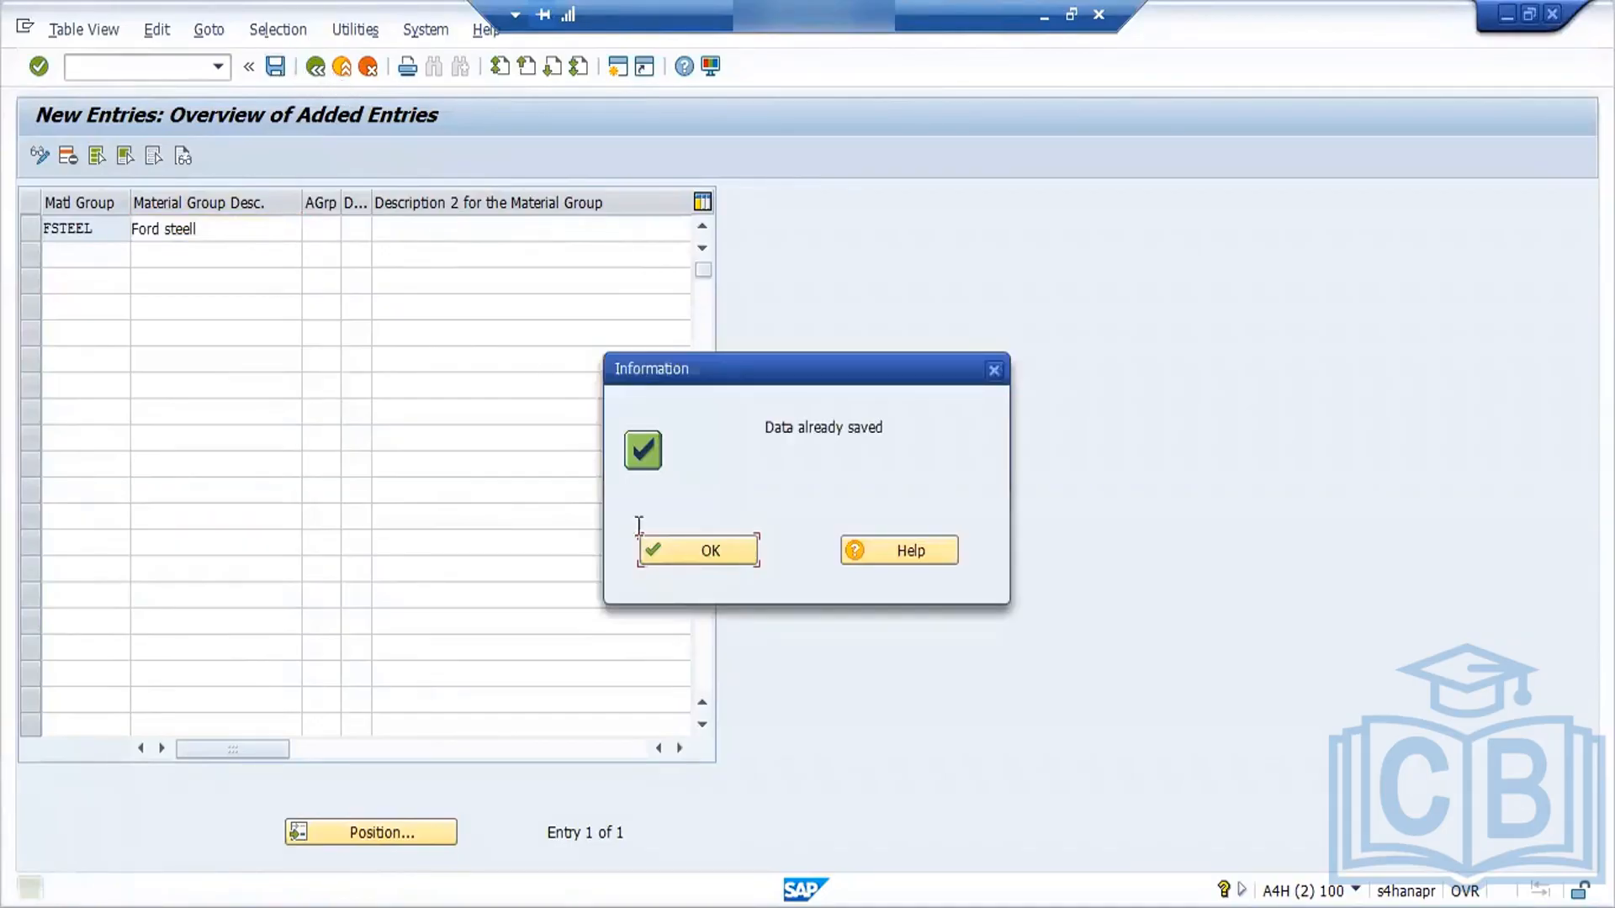
{"action": "left_click", "coordinate": [699, 552]}
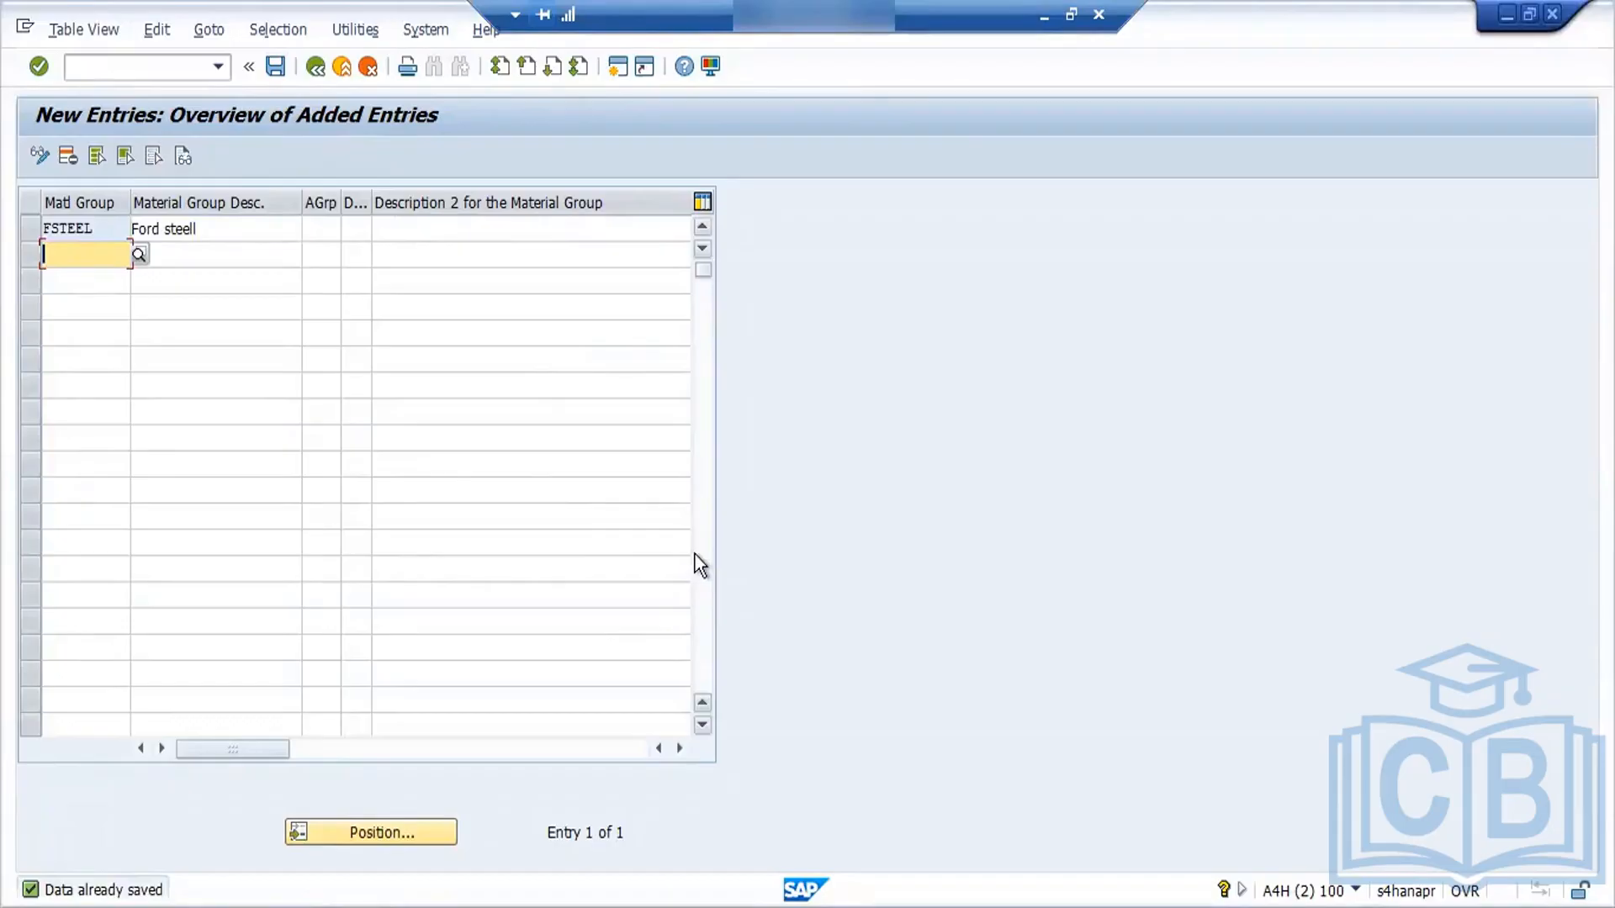
{"action": "left_click", "coordinate": [318, 67]}
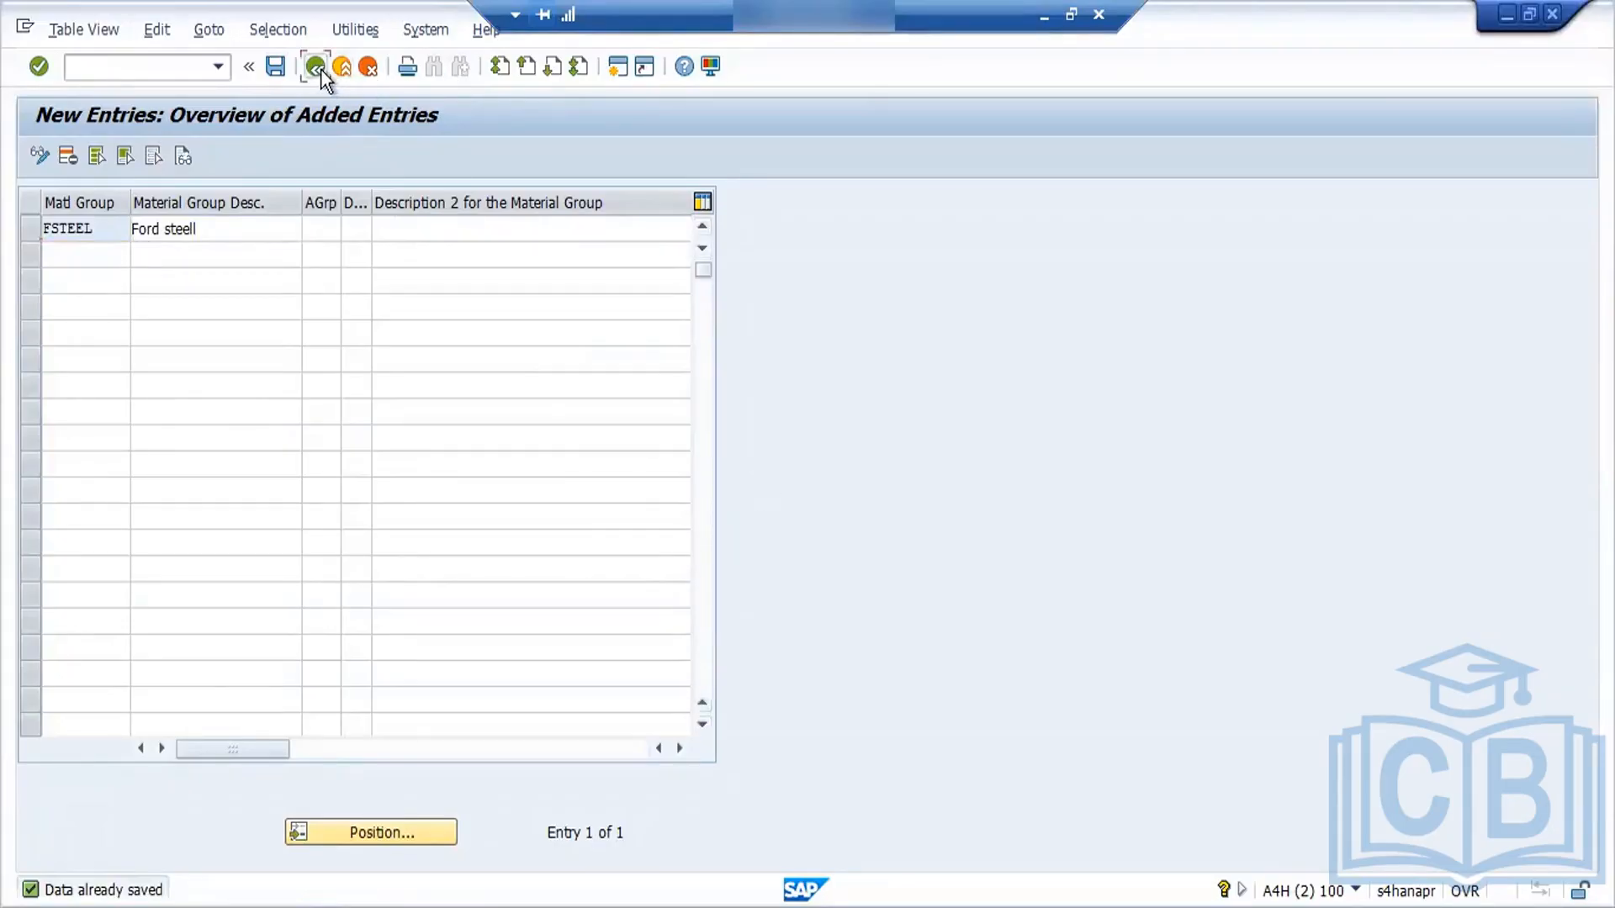